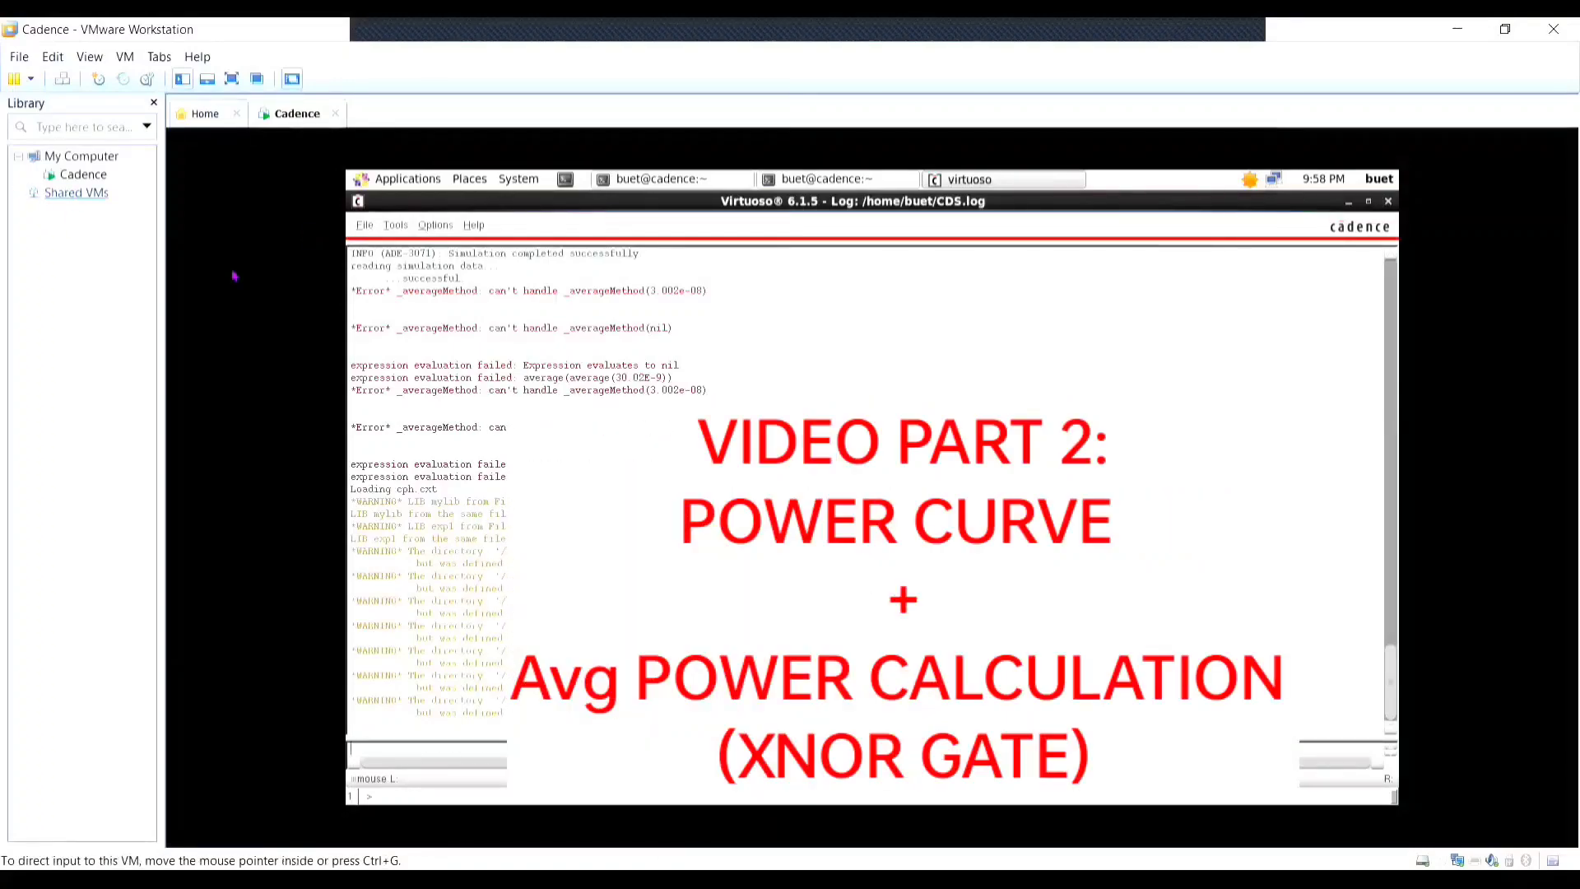
# Create a new library named XNOR and attach it to the gpdk090 technology library.
pyautogui.click(363, 227)
pyautogui.moveTo(372, 248)
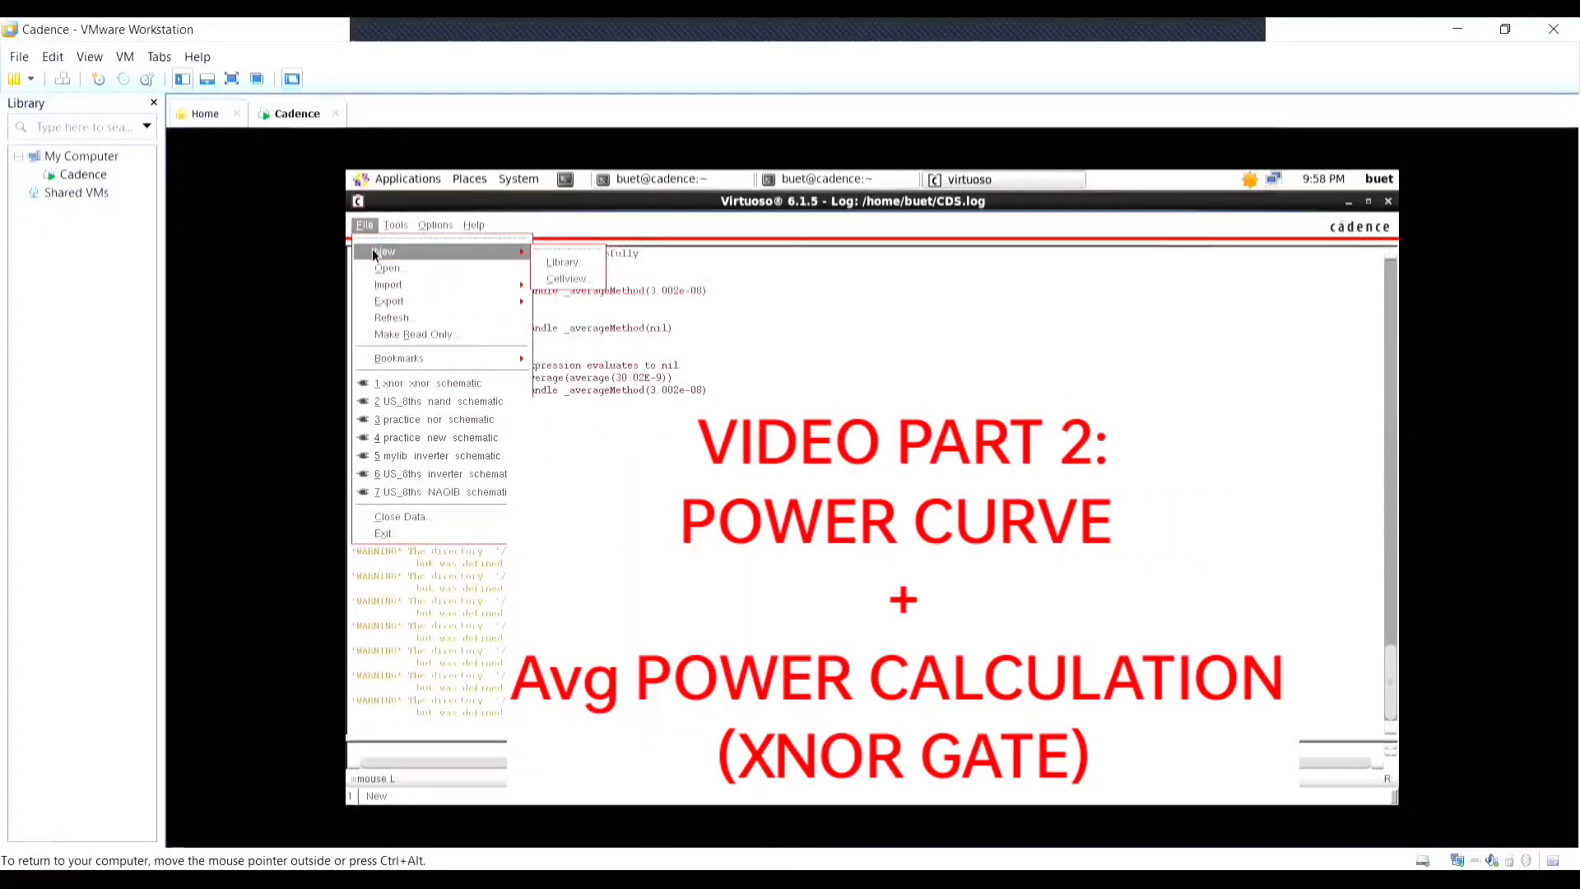
pyautogui.click(543, 260)
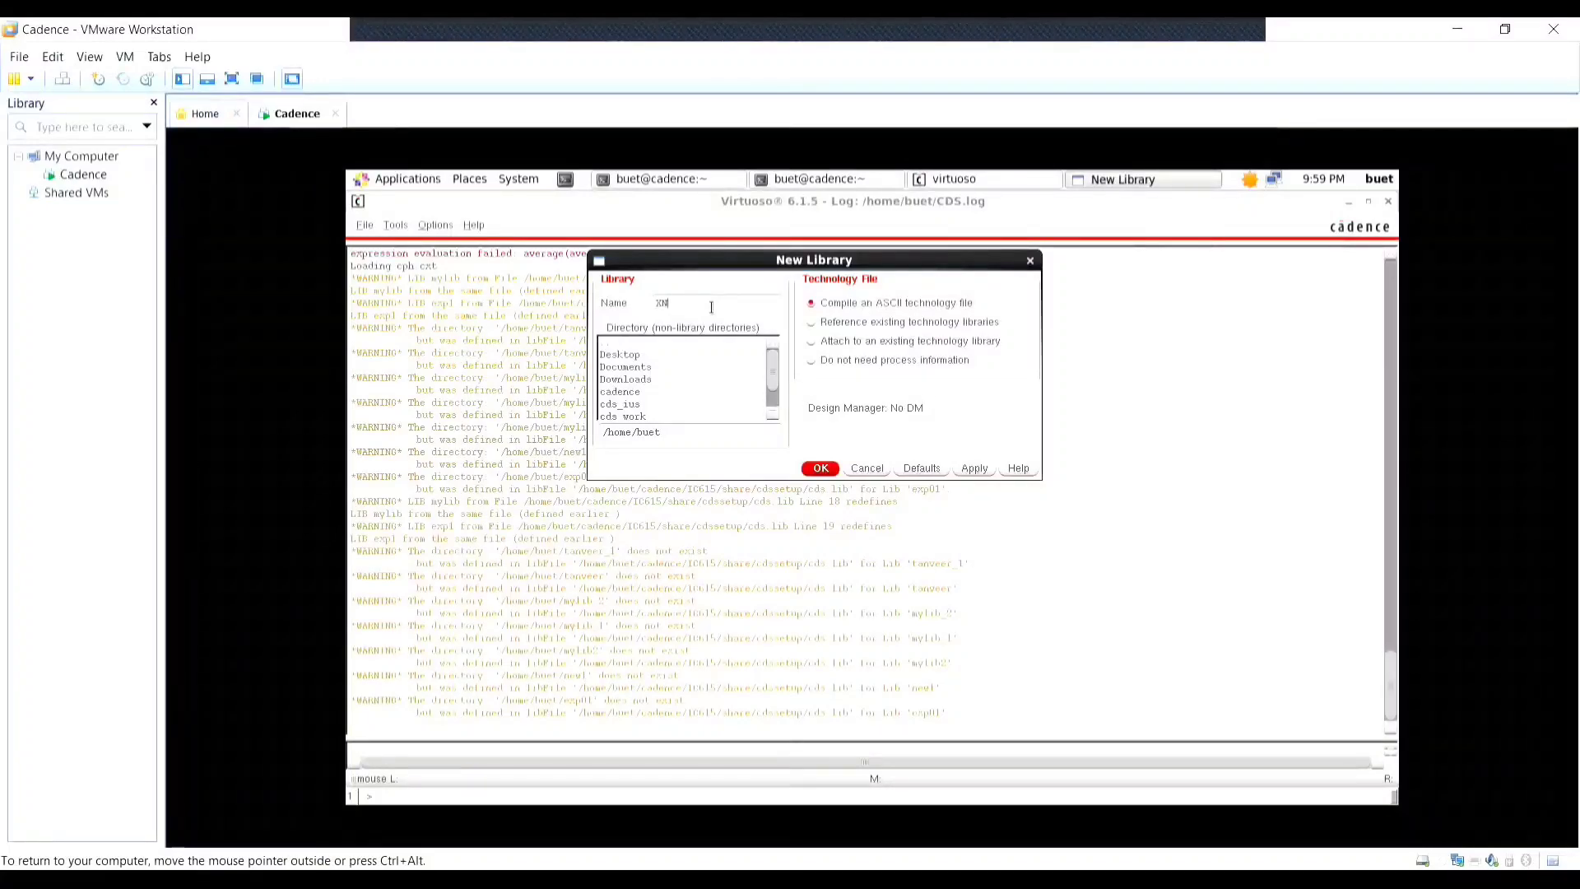
pyautogui.write('OR')
pyautogui.click(827, 469)
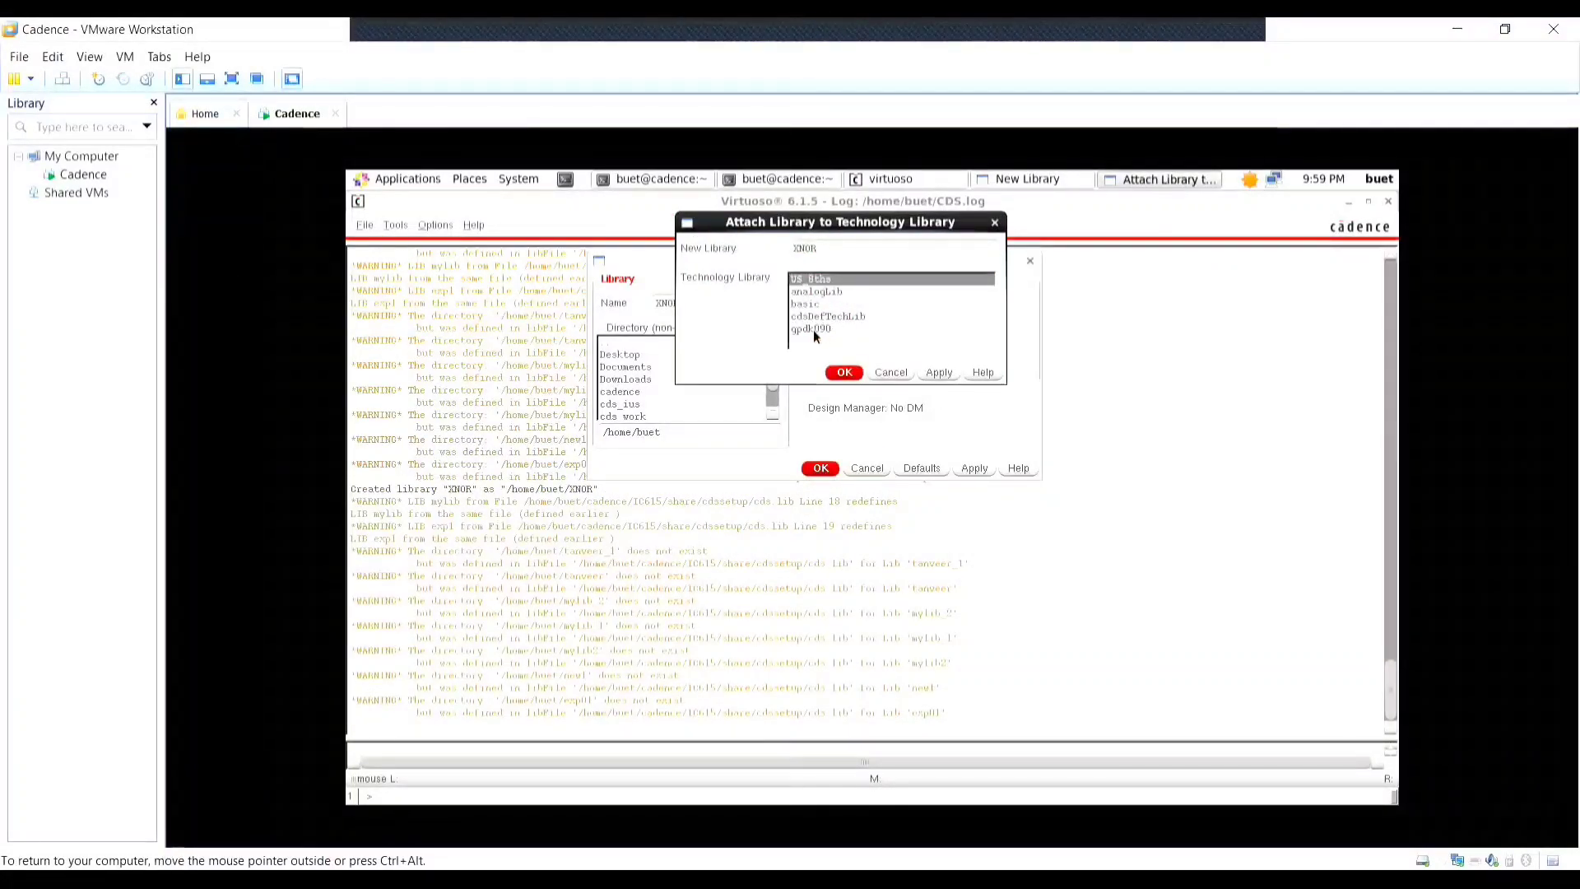
pyautogui.click(814, 330)
pyautogui.click(845, 375)
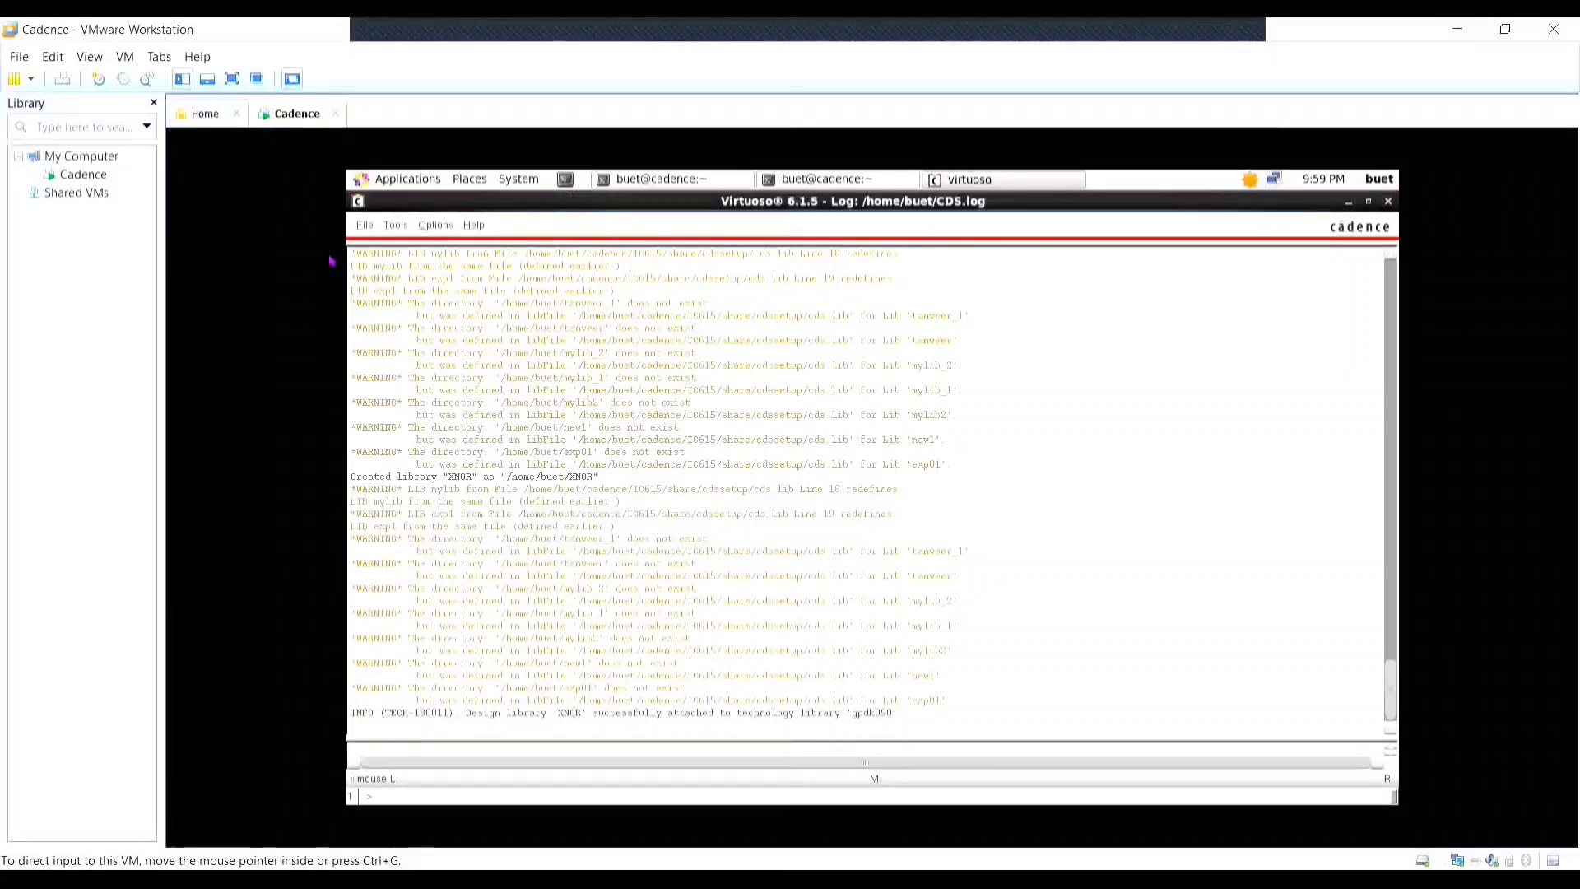
# Create a schematic cellview named NOR1 in the XNOR library and maximize its editor window.
pyautogui.click(364, 225)
pyautogui.moveTo(387, 256)
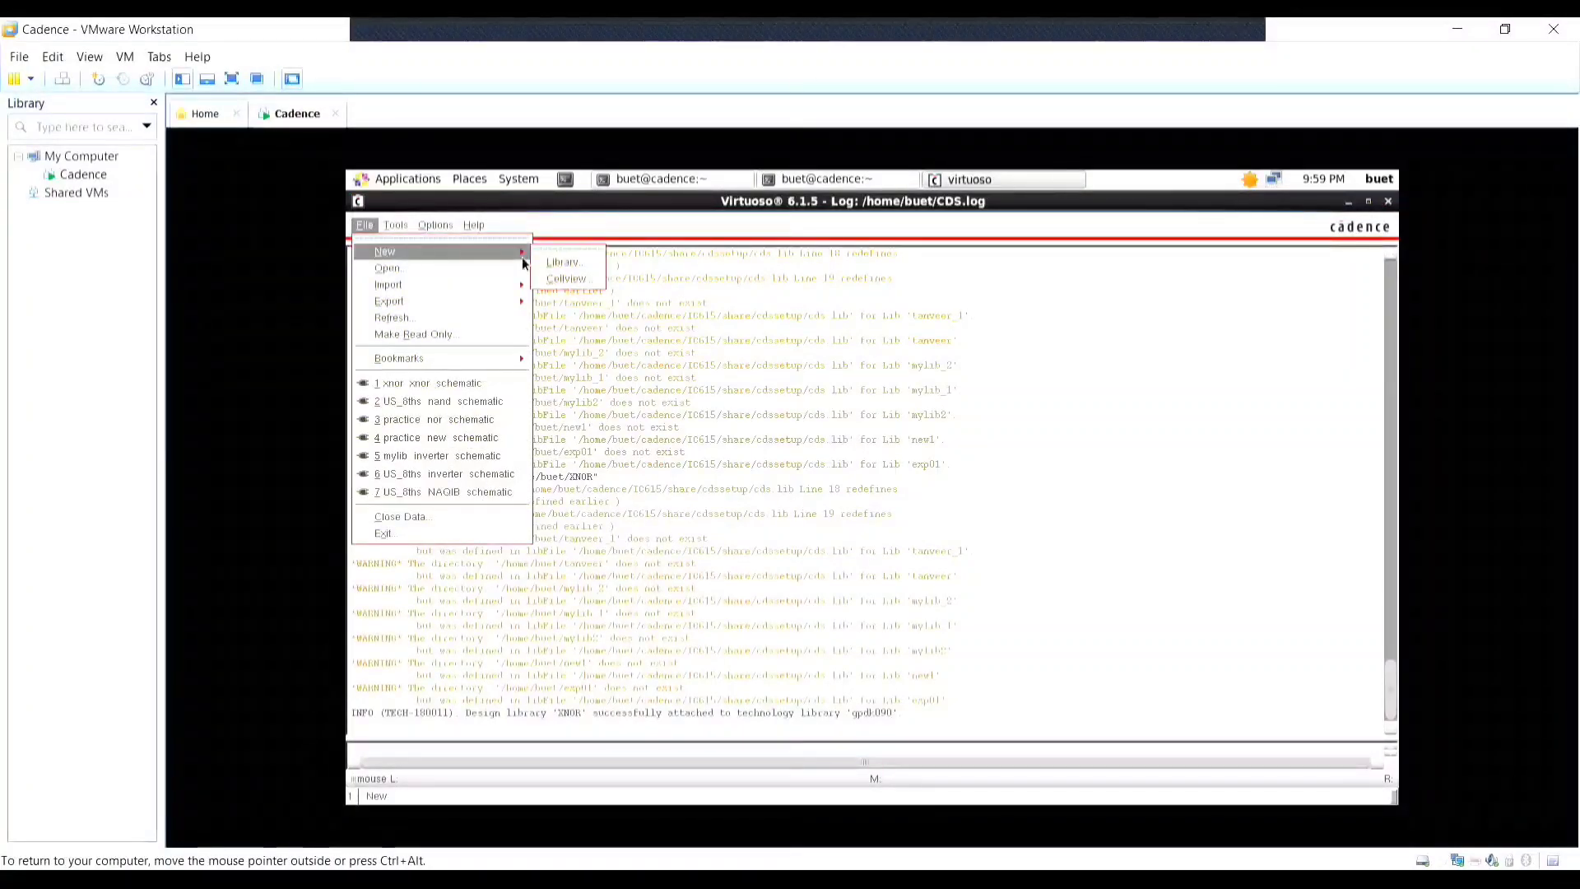
pyautogui.click(569, 278)
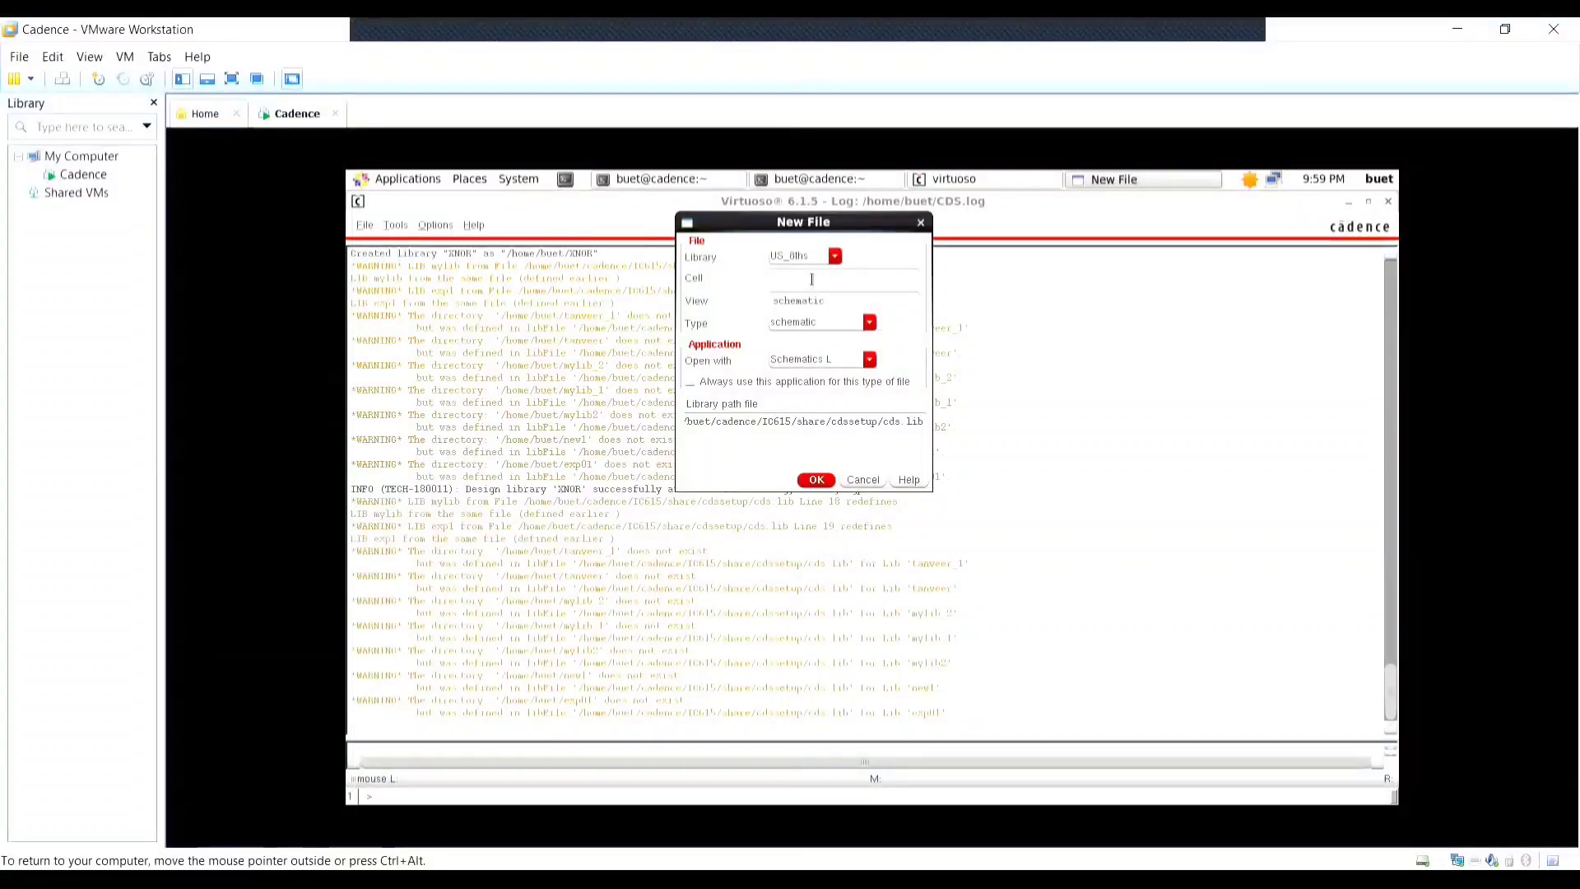
pyautogui.write('NOR')
pyautogui.click(822, 255)
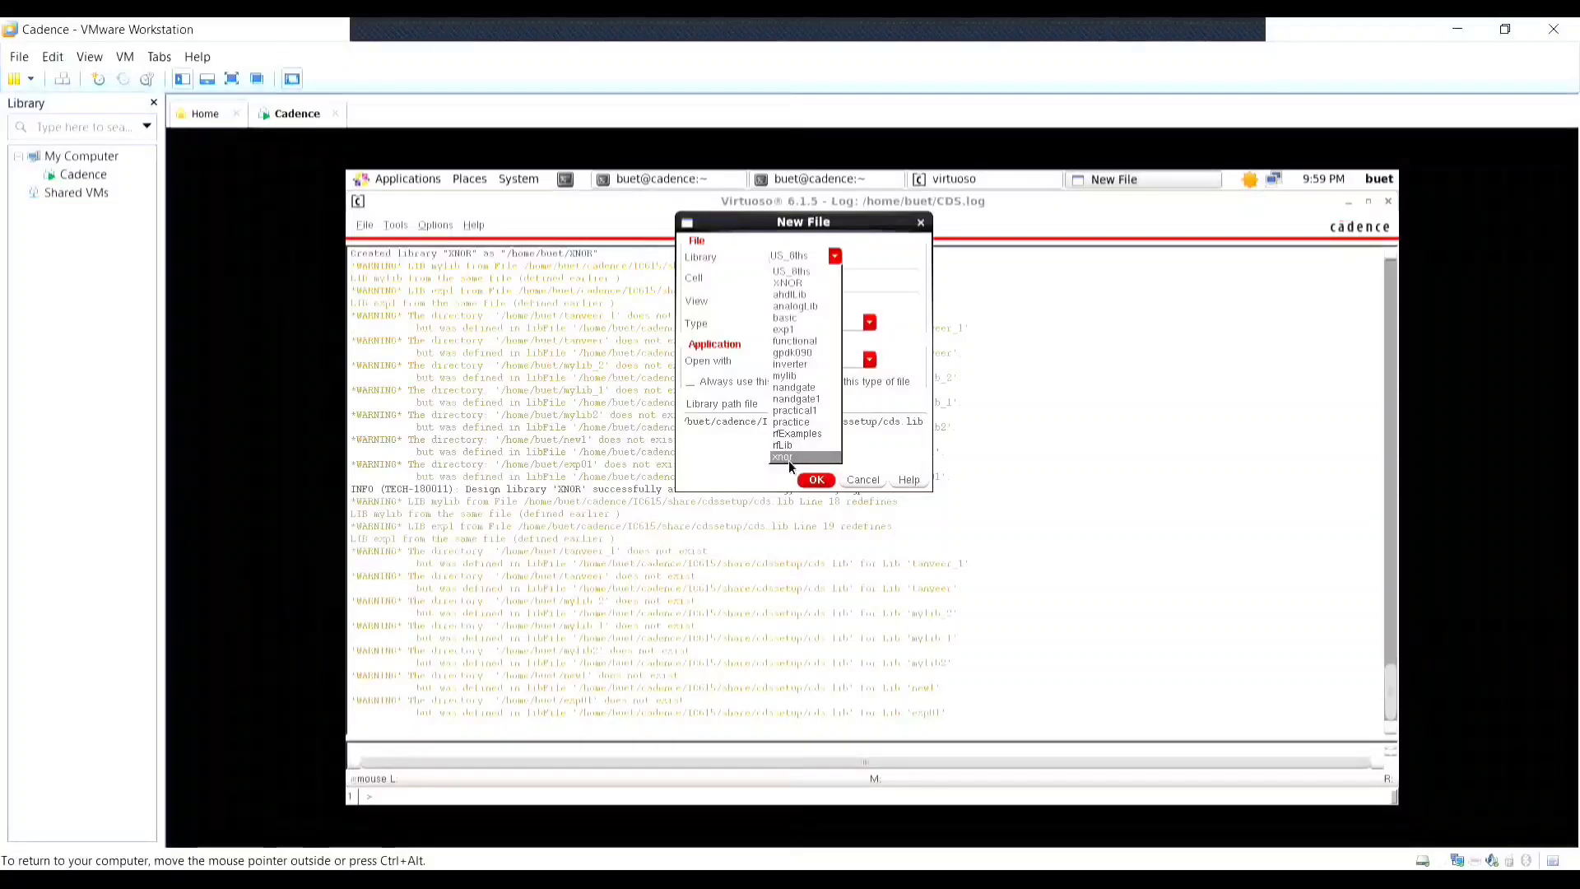
pyautogui.click(790, 284)
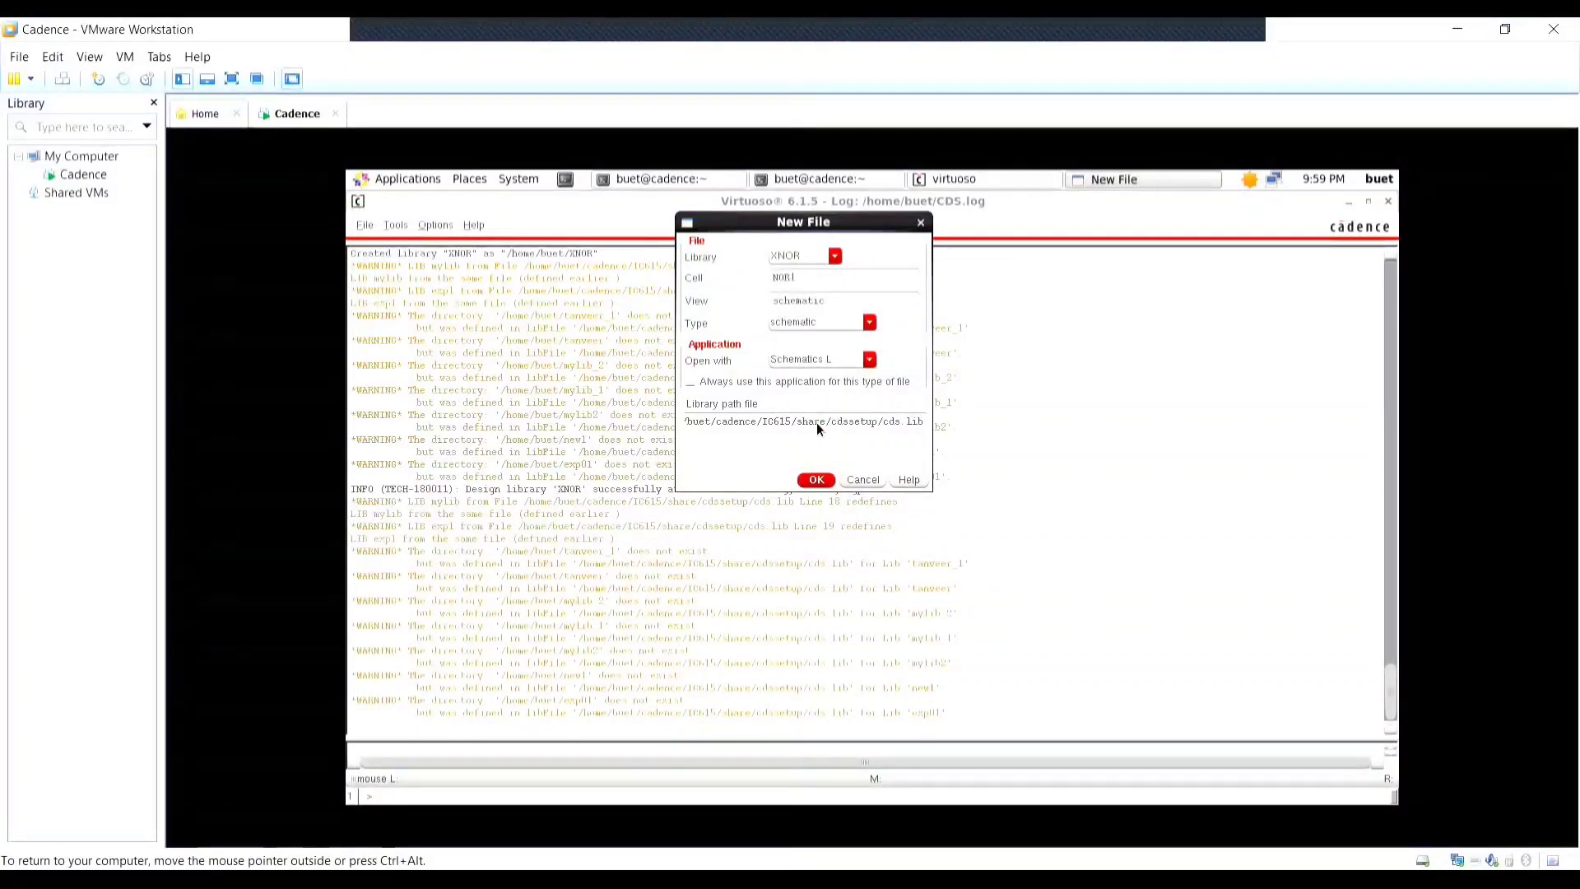
pyautogui.click(821, 483)
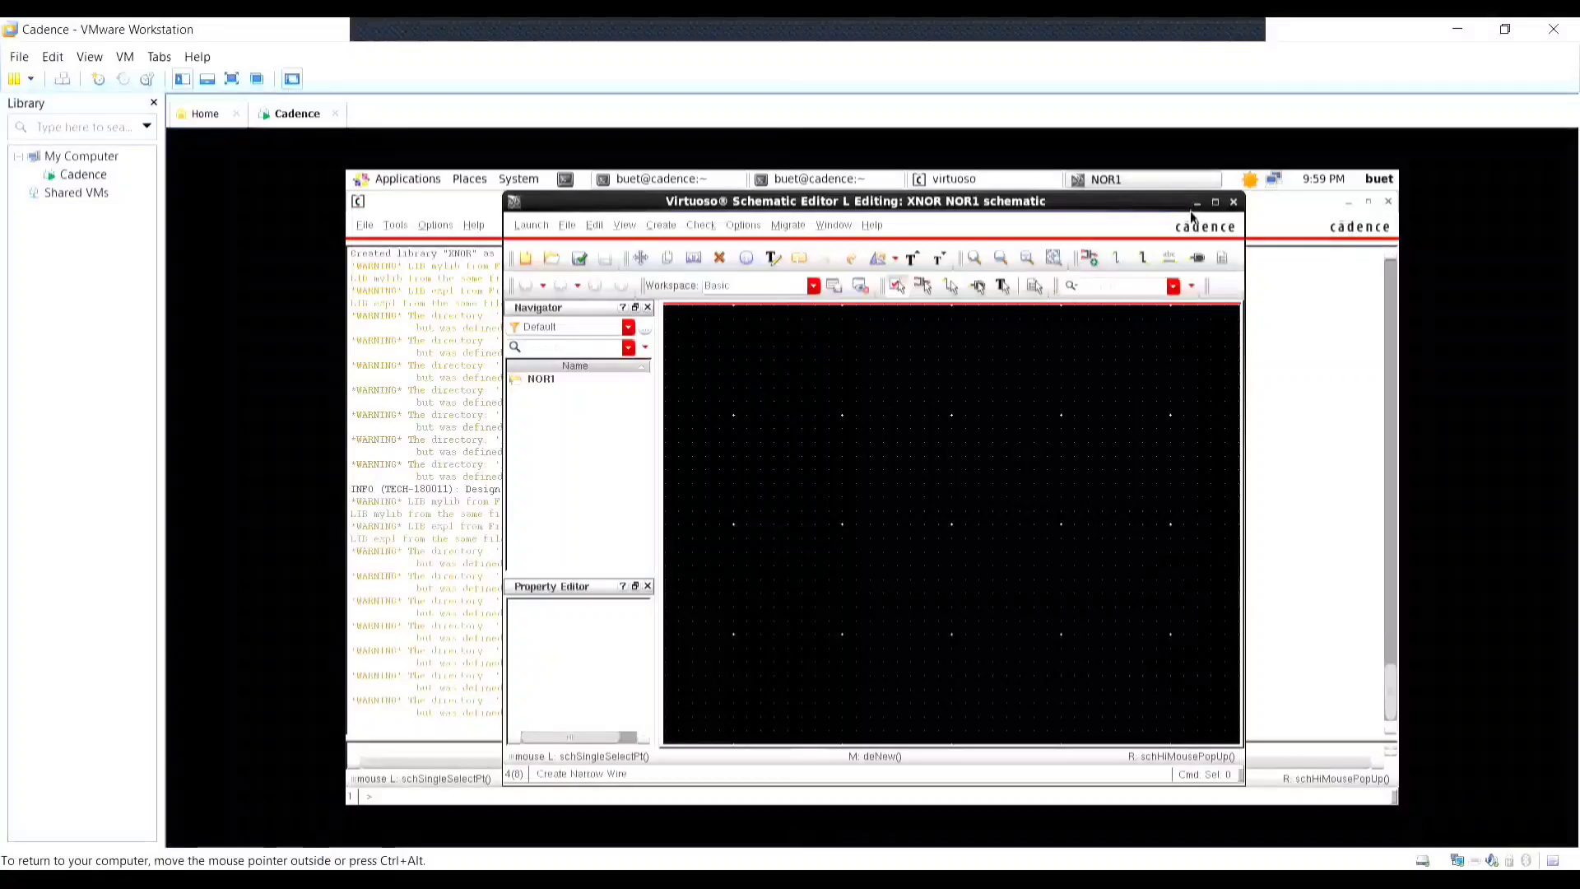
pyautogui.click(1216, 202)
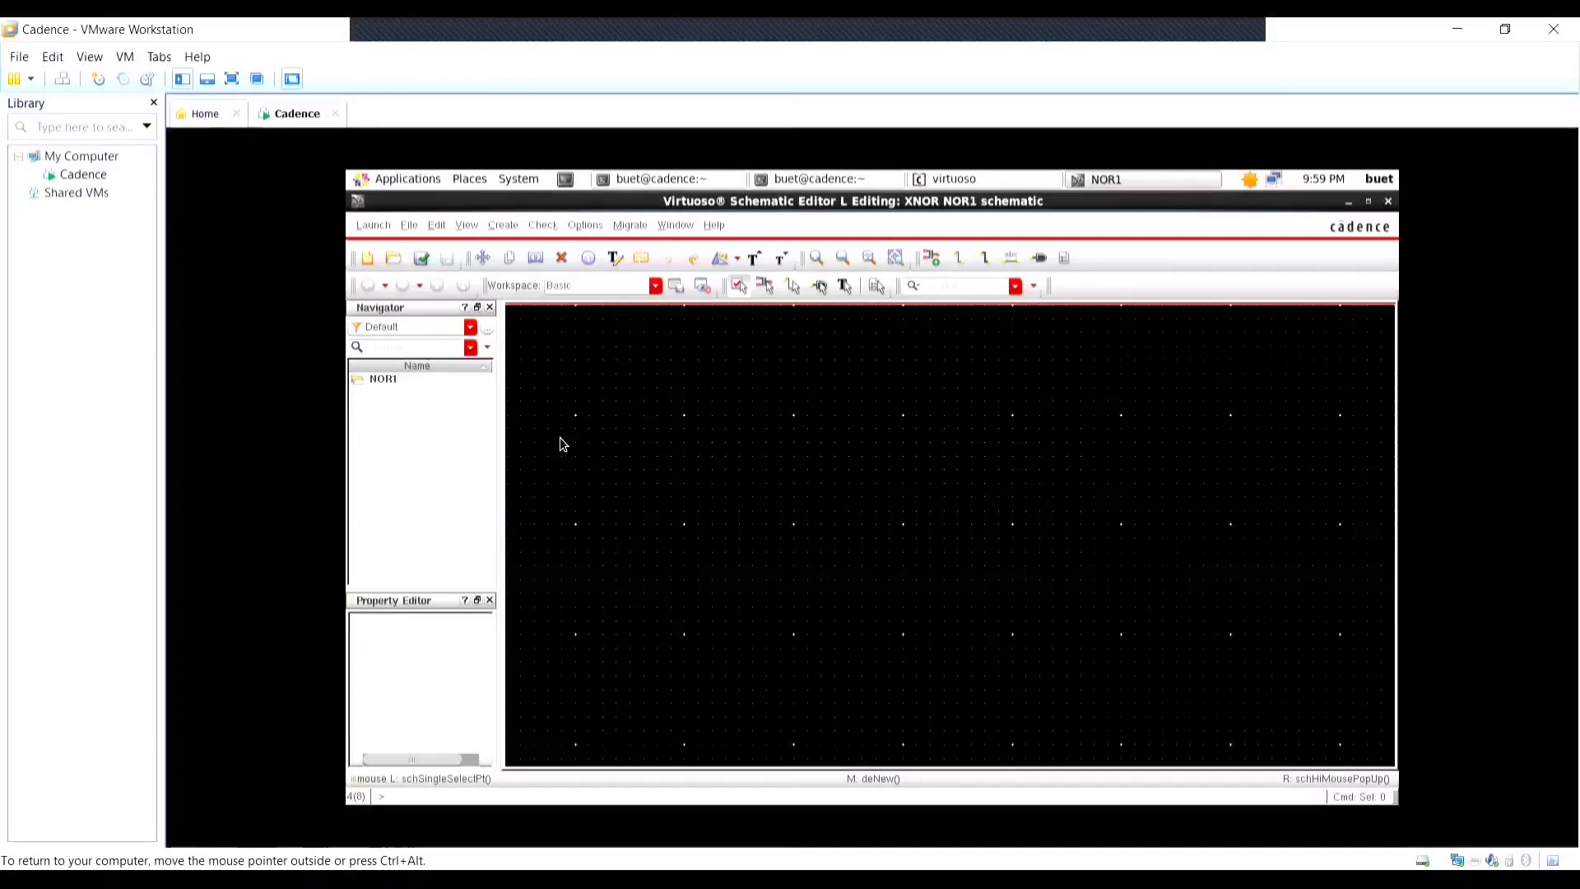
# Place four nmos1v symbols from the gpdk090 library in two rows of two on the schematic.
pyautogui.press('i')
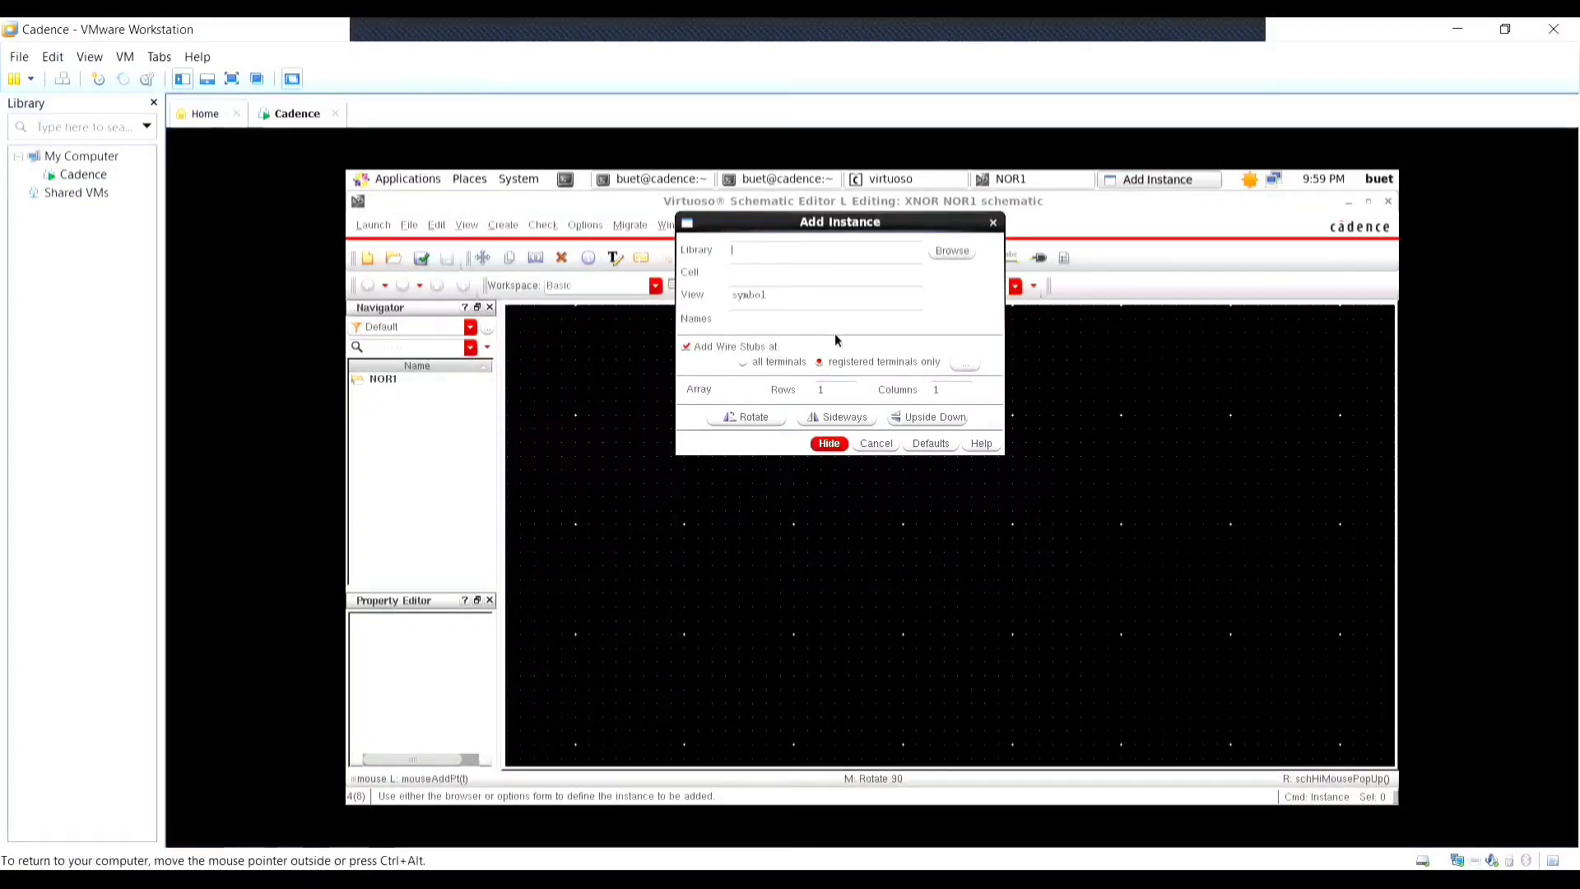
pyautogui.click(953, 250)
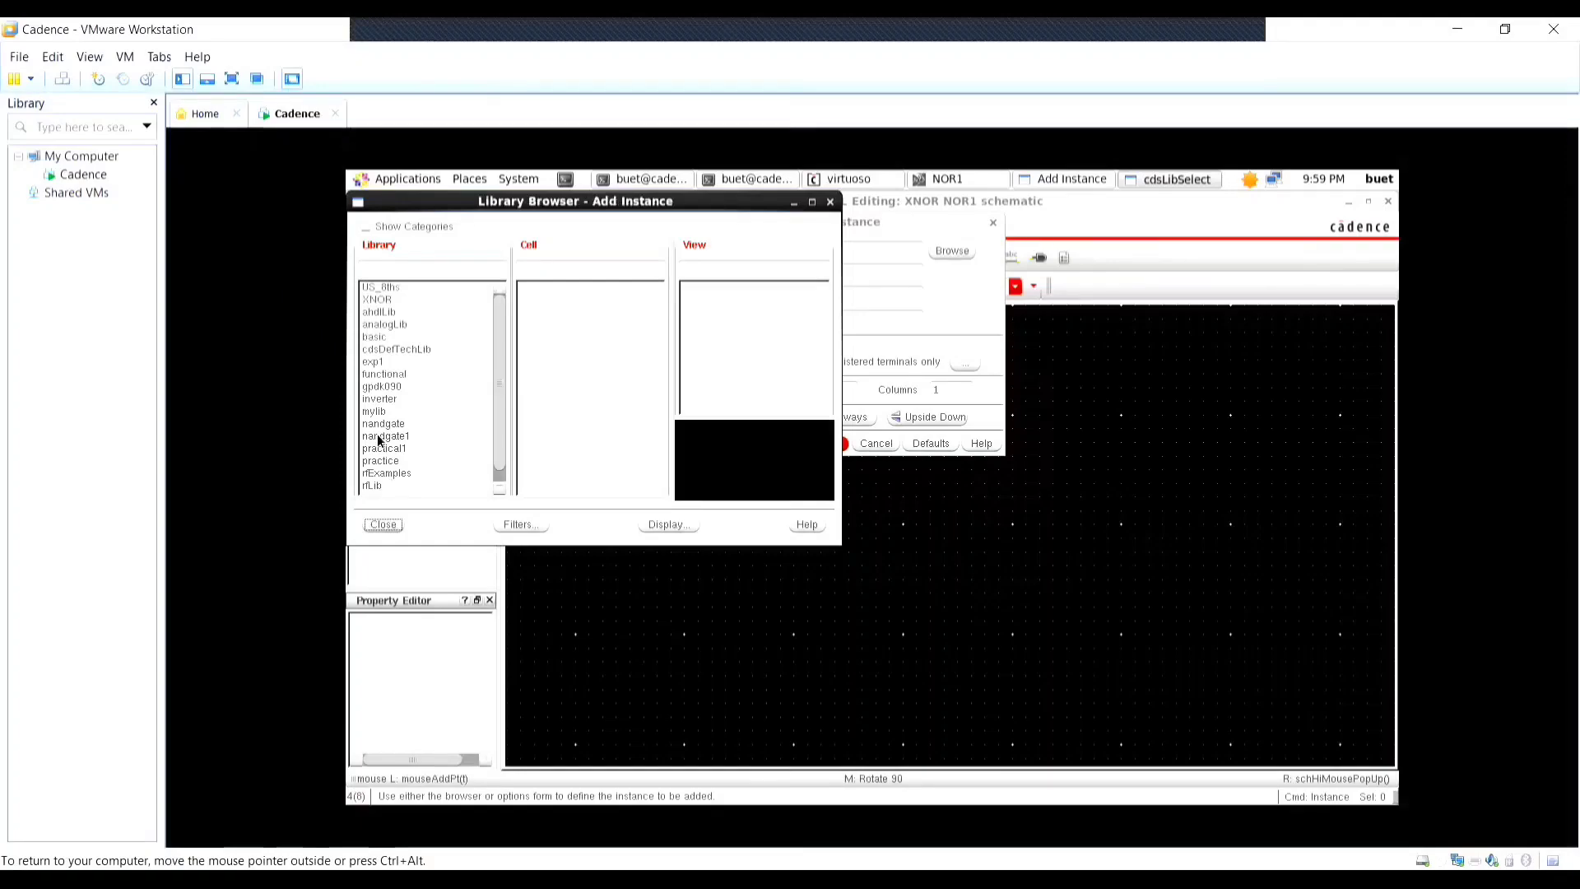
pyautogui.click(381, 387)
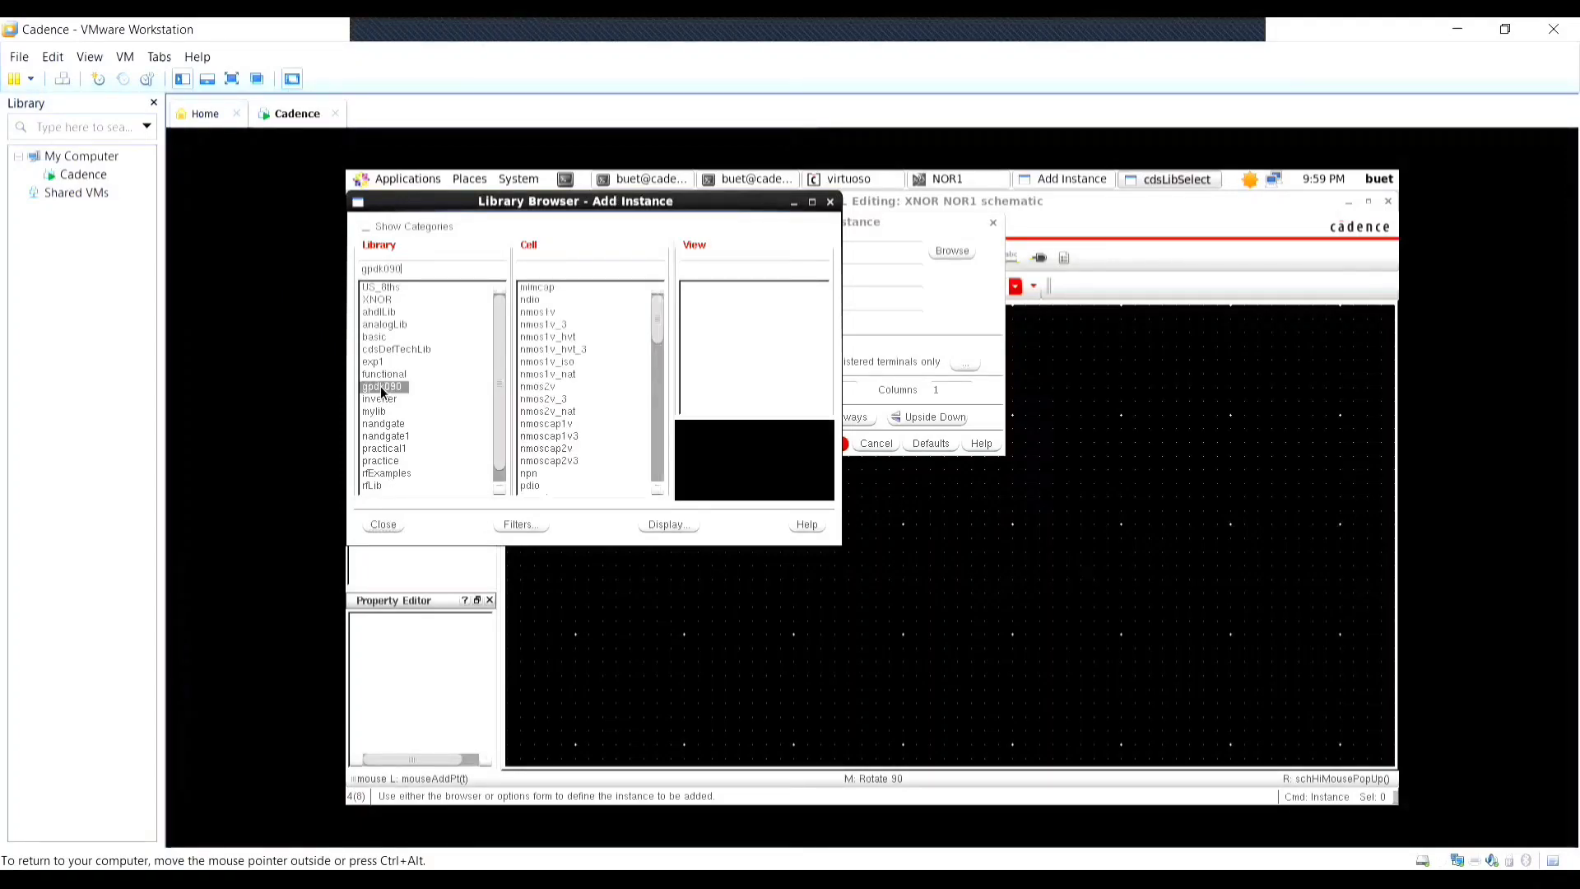
pyautogui.click(551, 314)
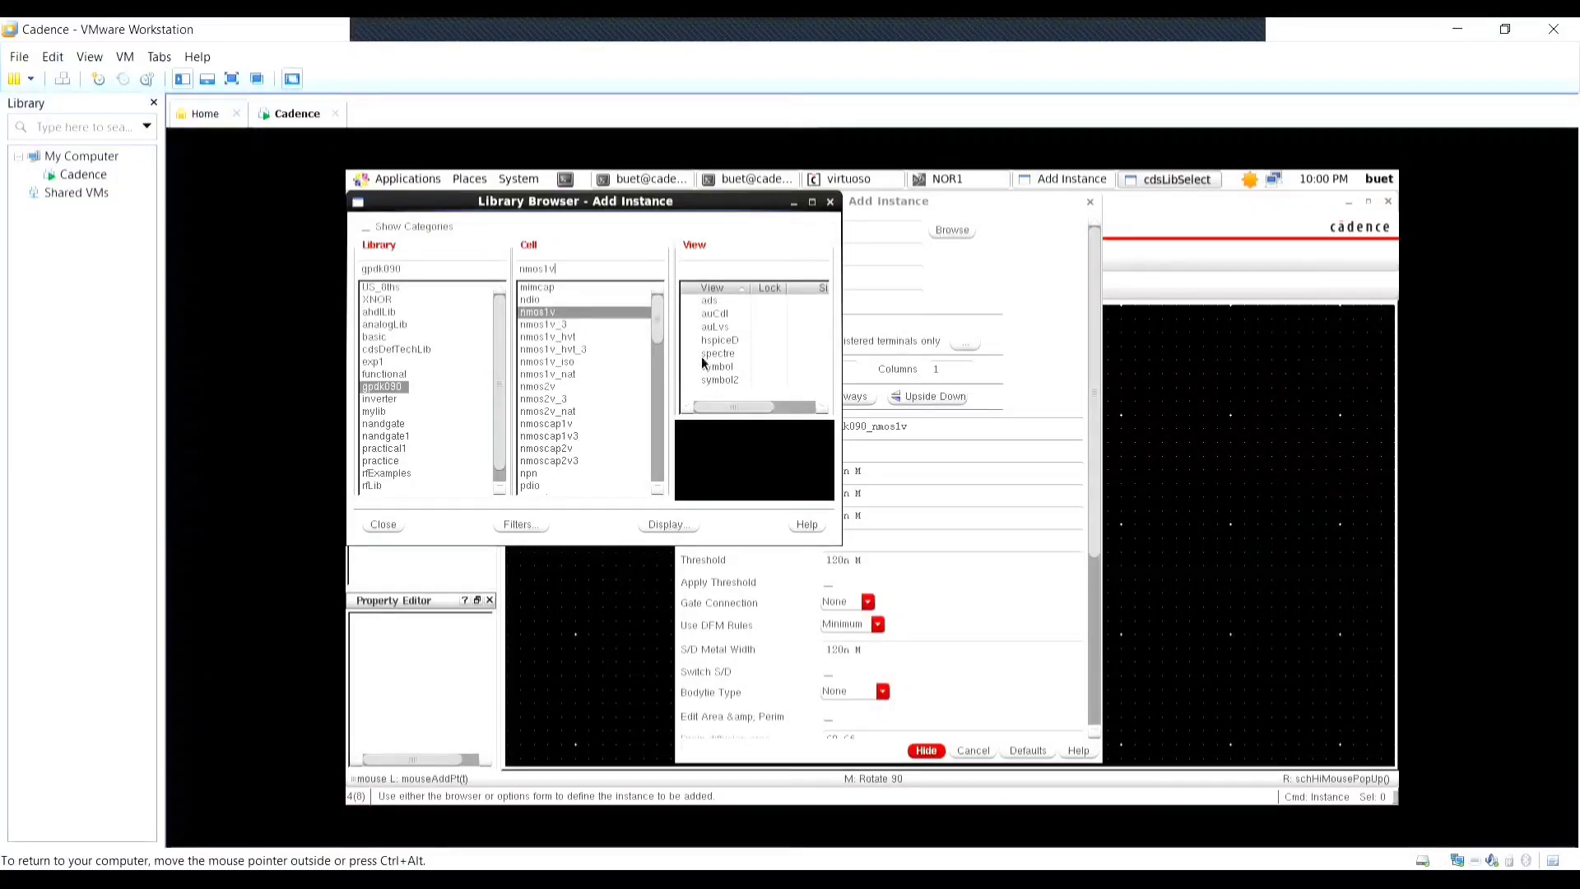
pyautogui.click(721, 367)
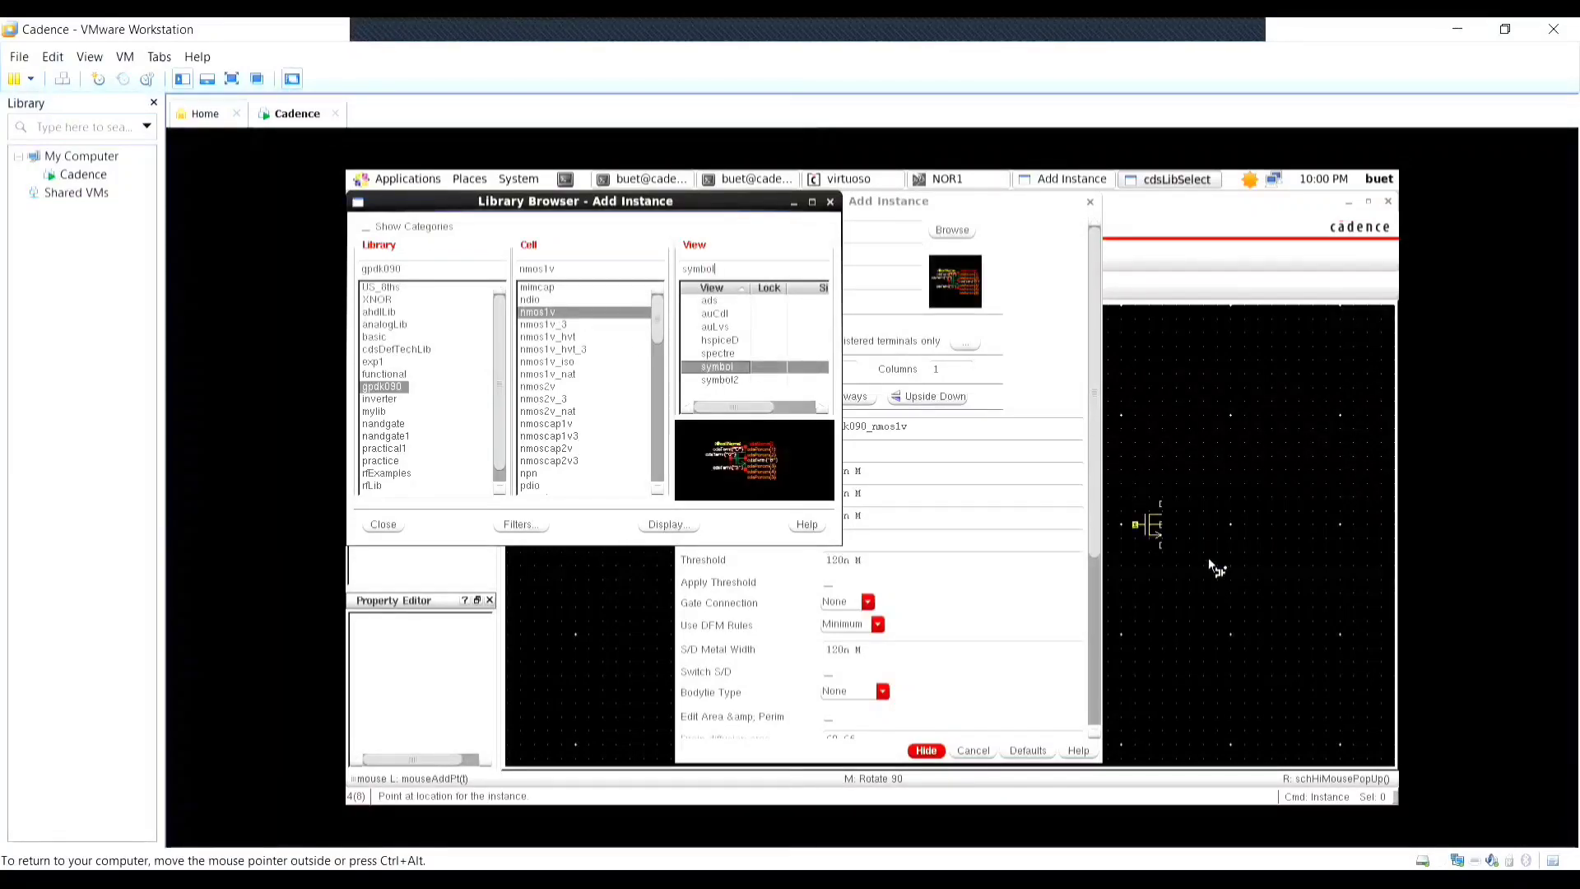
pyautogui.click(1154, 562)
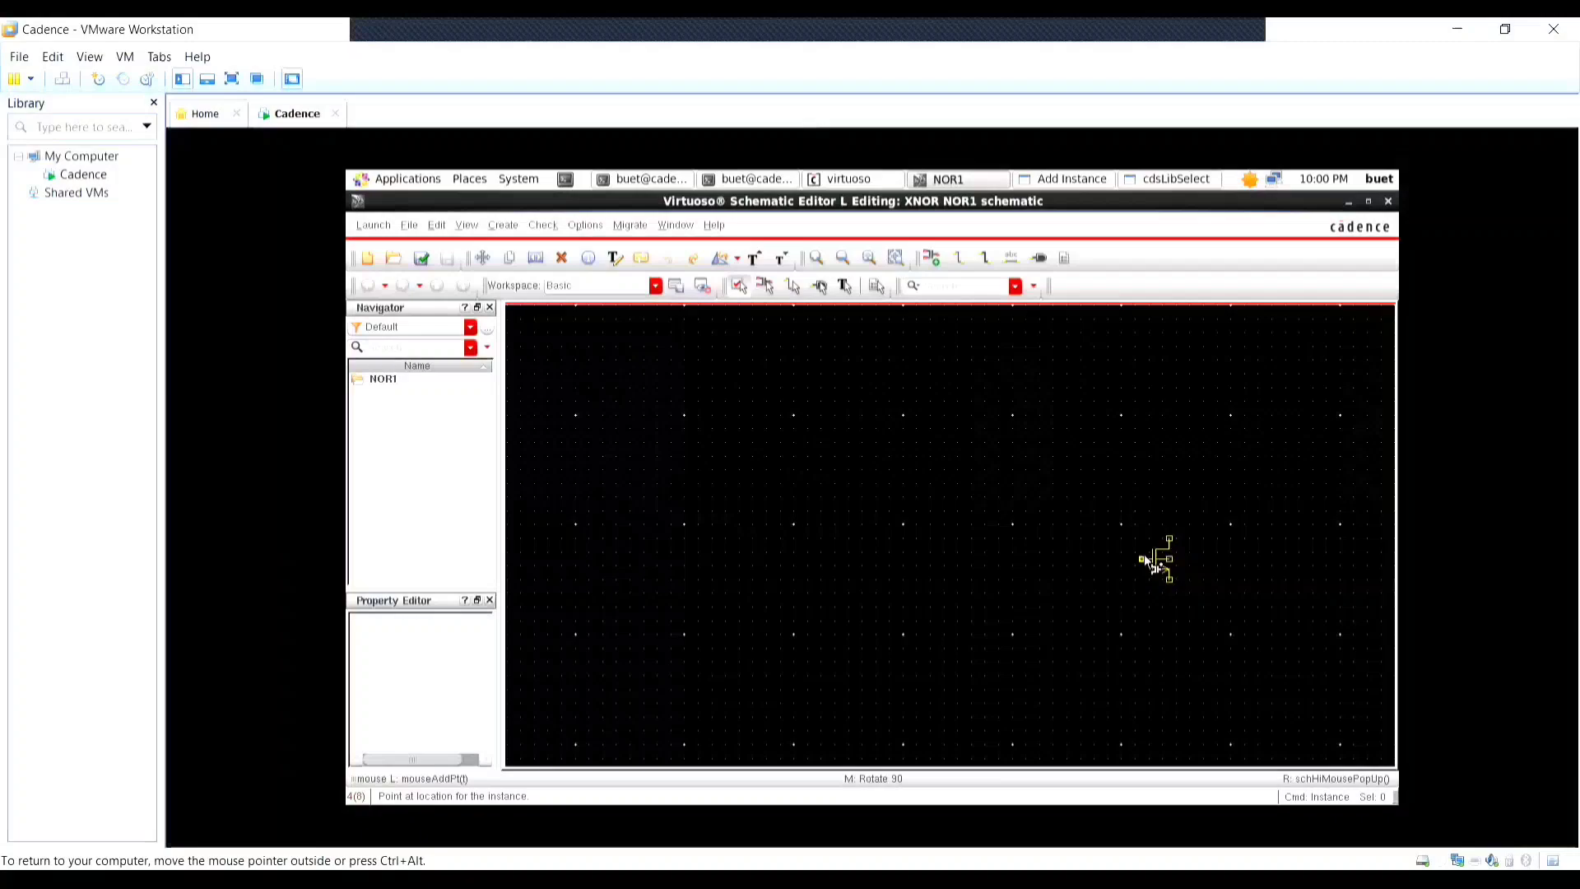
pyautogui.click(1257, 560)
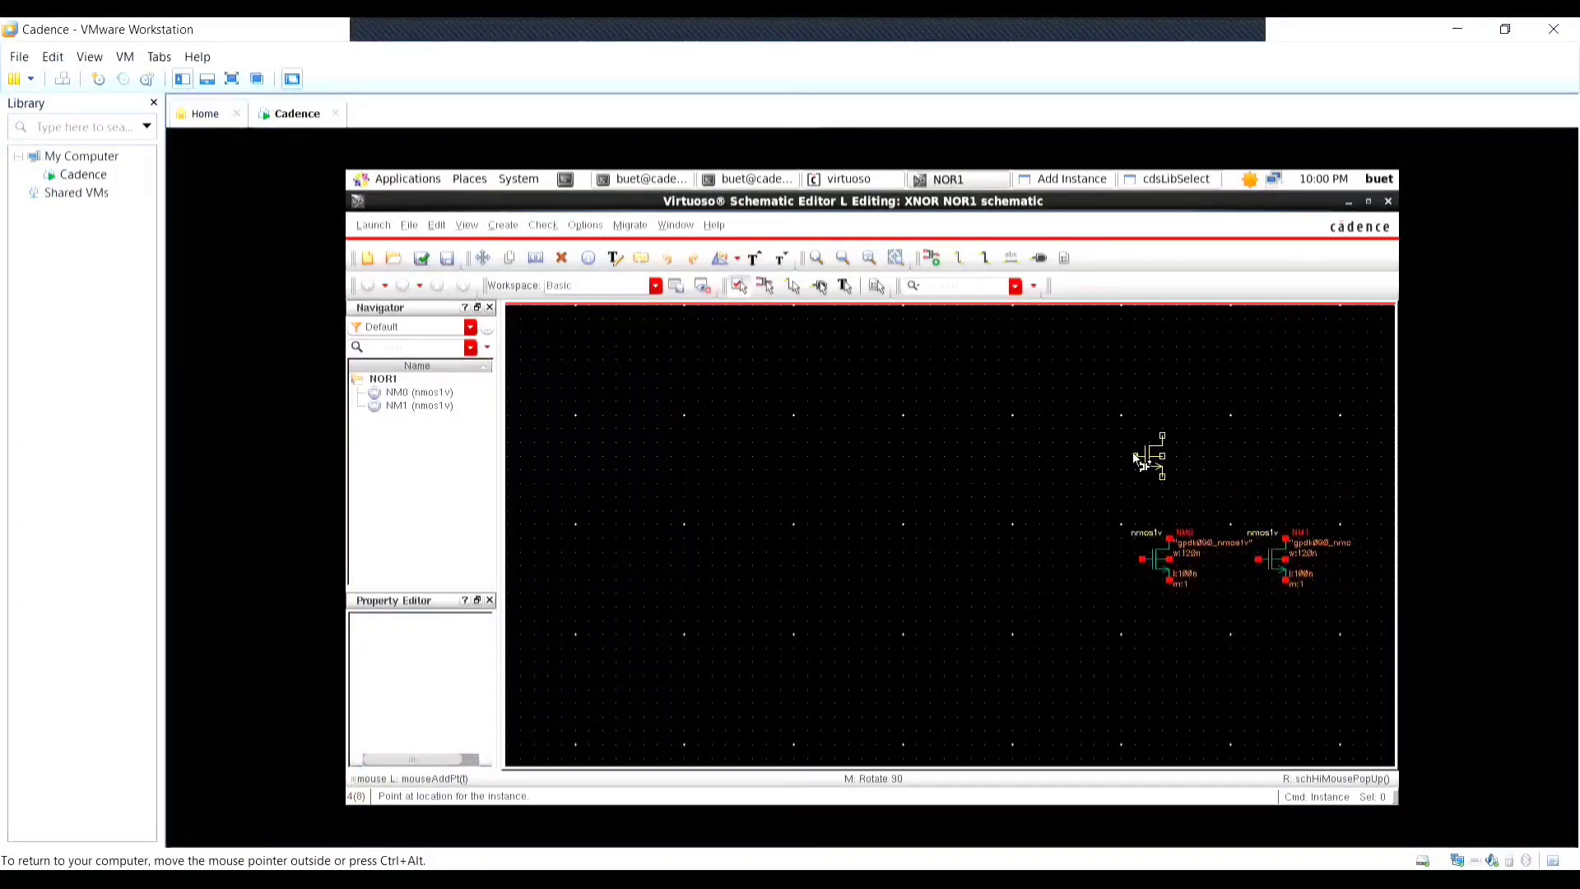
pyautogui.click(1133, 454)
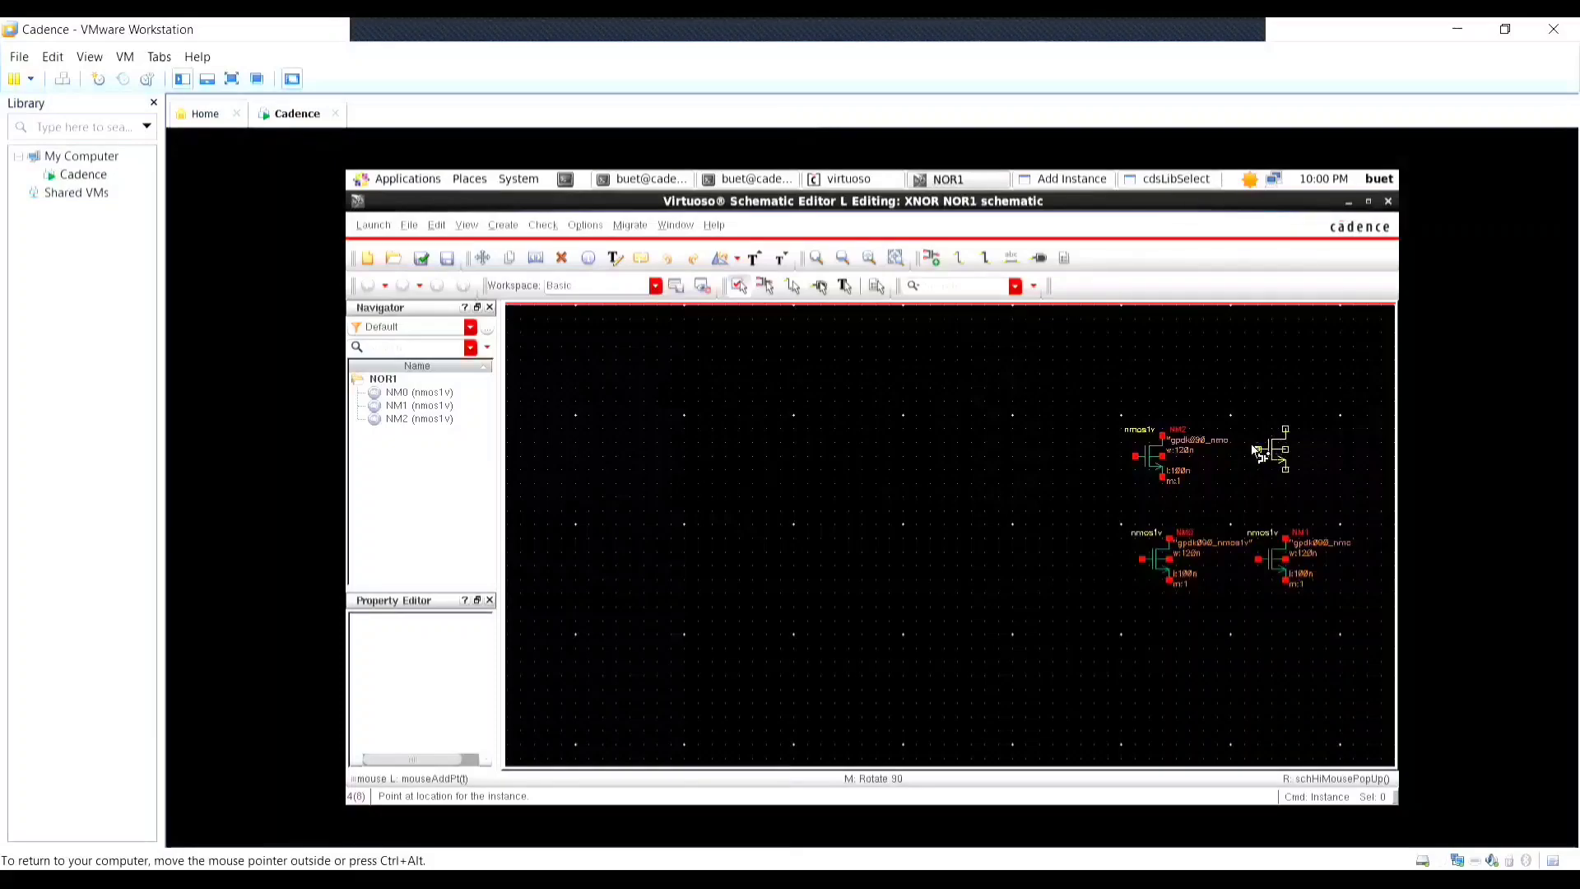
pyautogui.click(1243, 451)
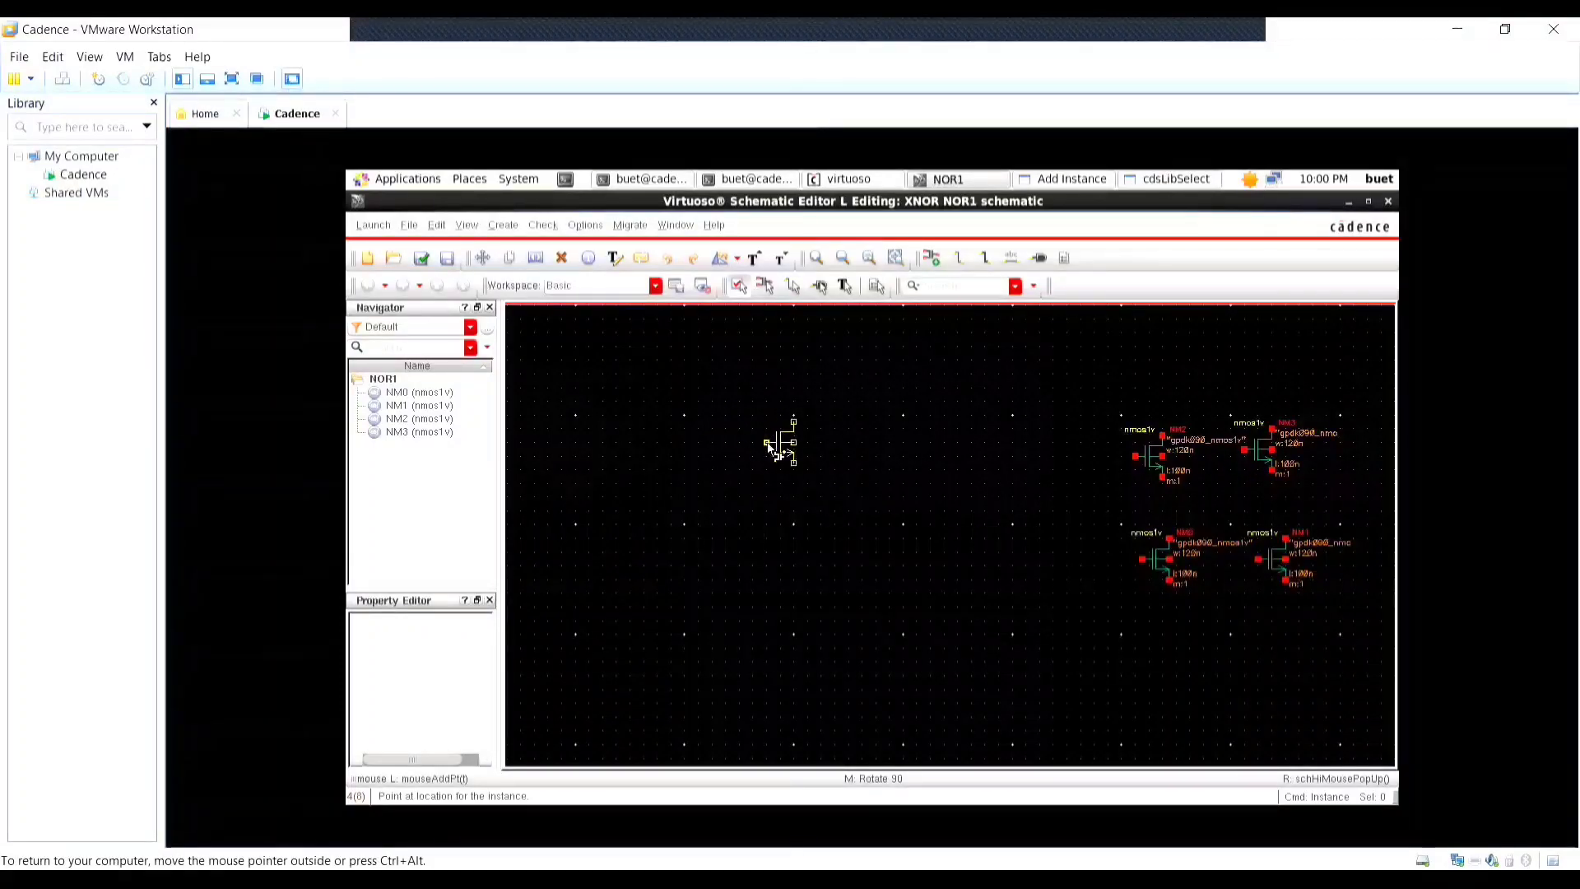
# Place four pmos1v symbols from the gpdk090 library in two rows of two above the NMOS transistors.
pyautogui.hotkey('alt', 'Tab')
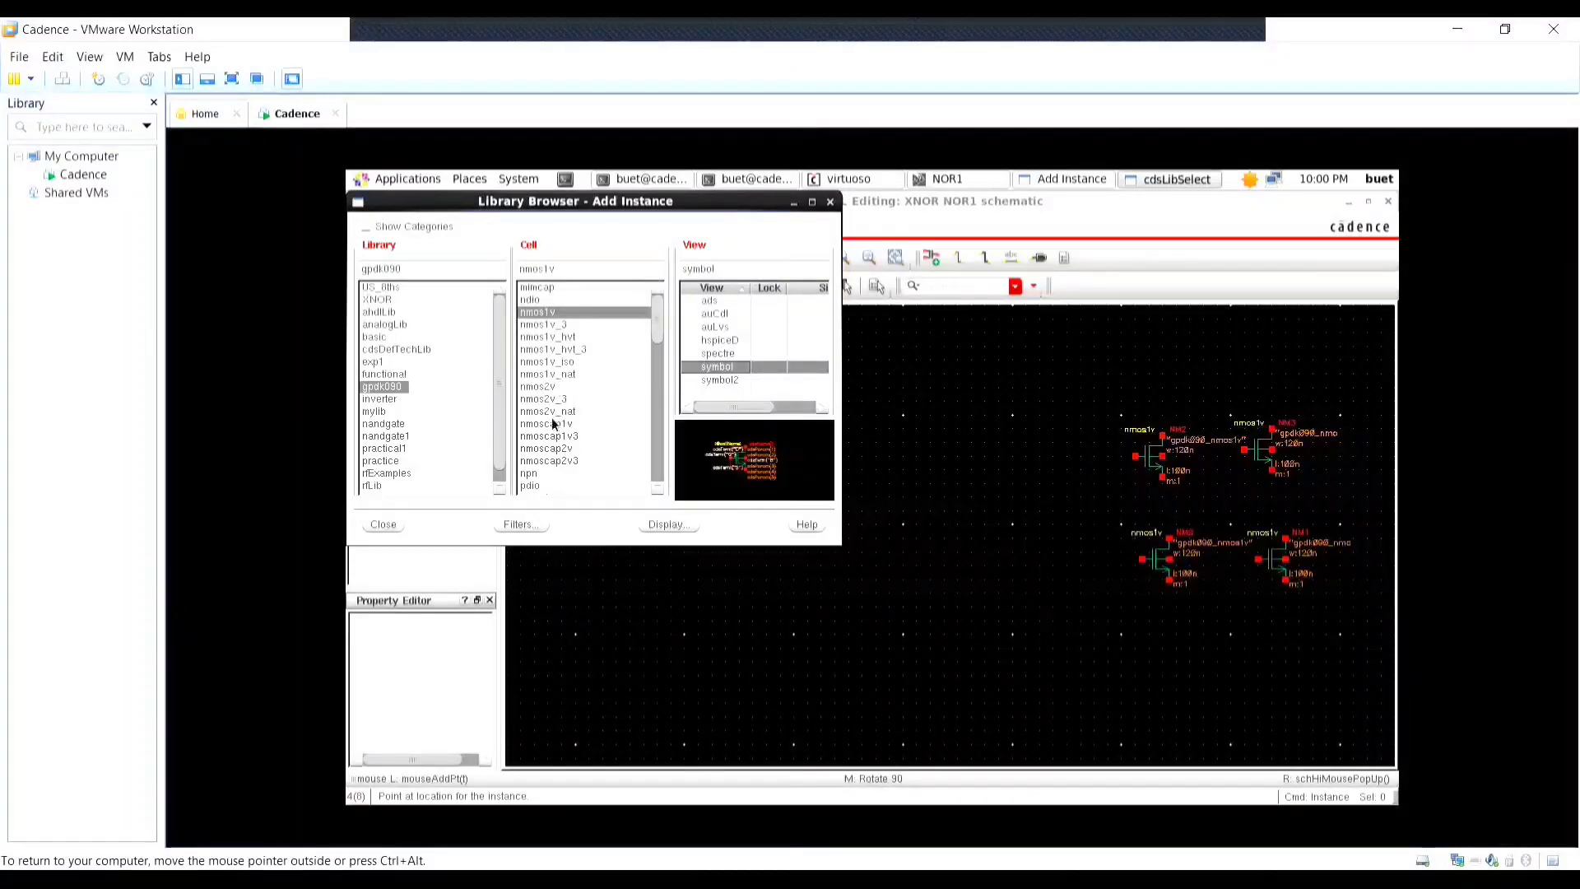
pyautogui.scroll(-1, 554, 438)
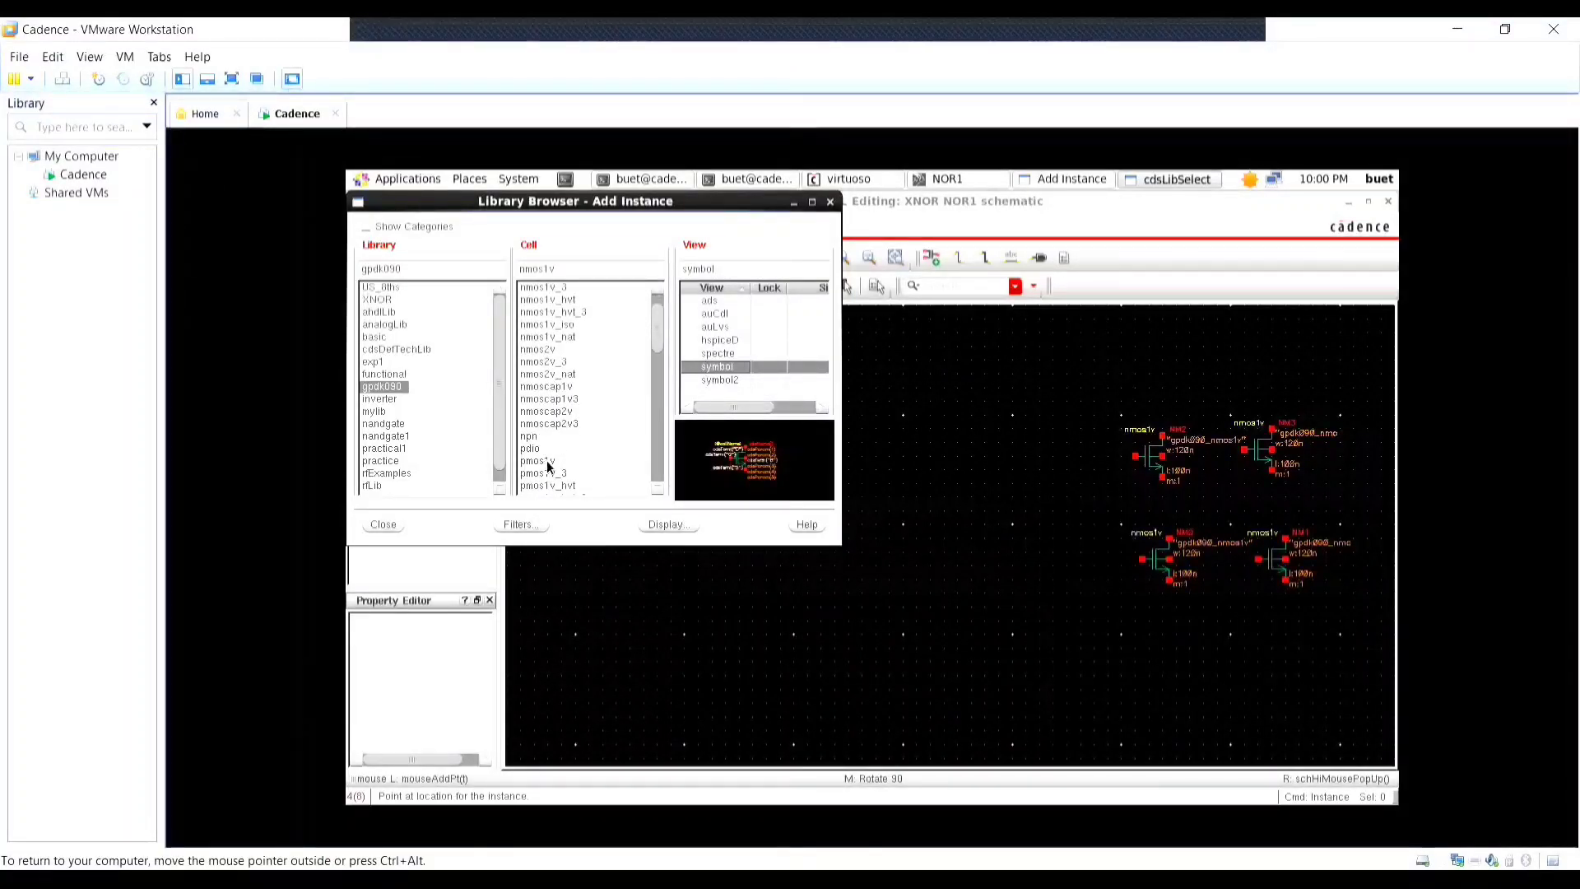
pyautogui.click(549, 463)
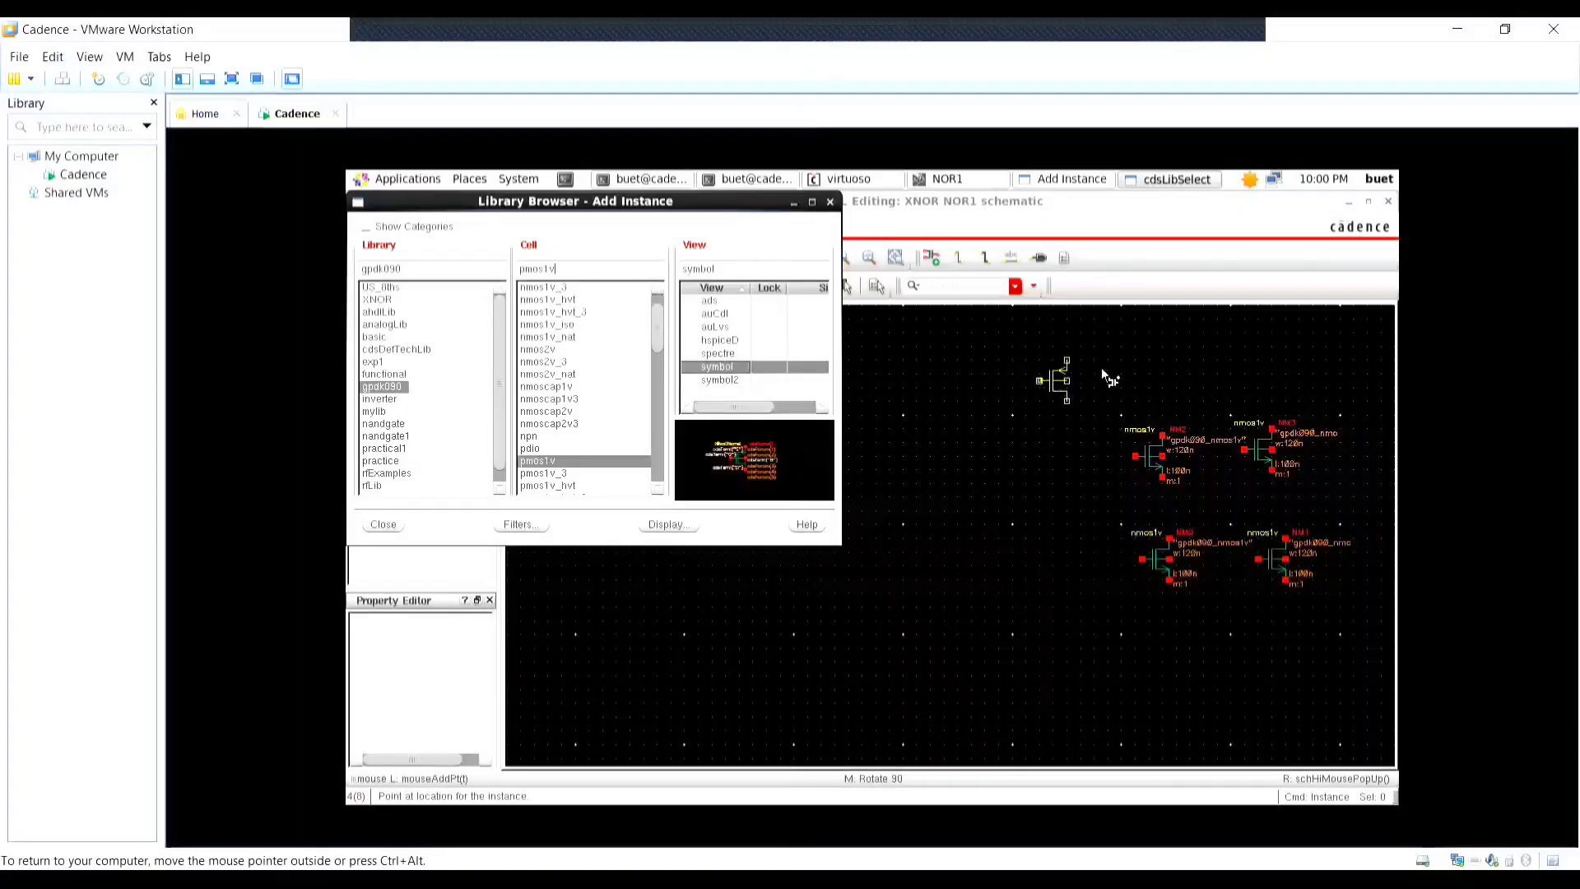
pyautogui.scroll(1, 1132, 387)
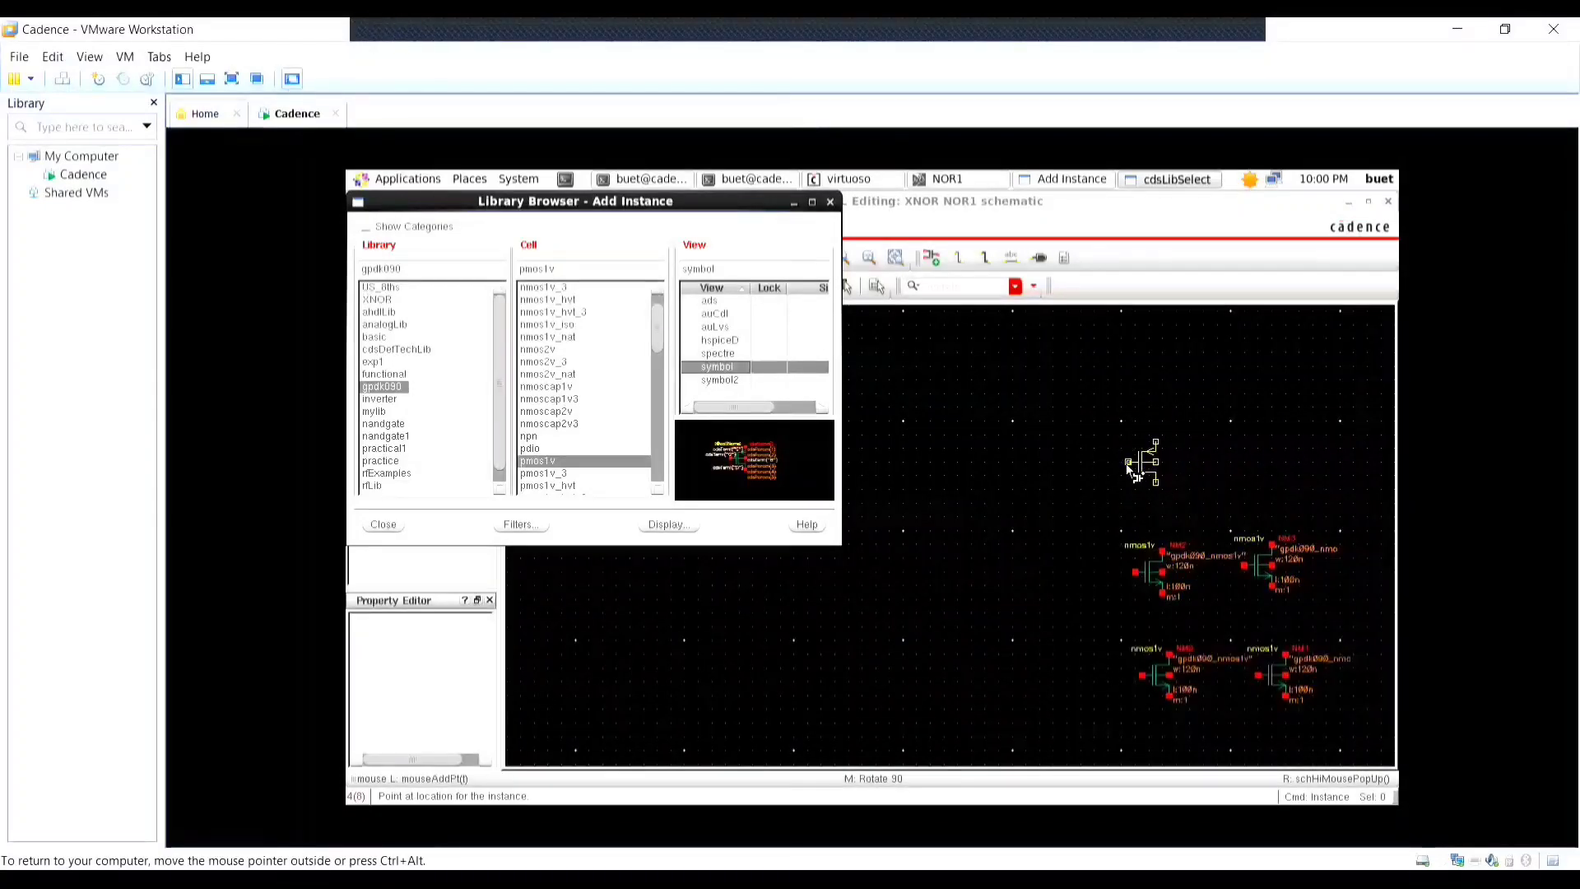
pyautogui.click(1126, 462)
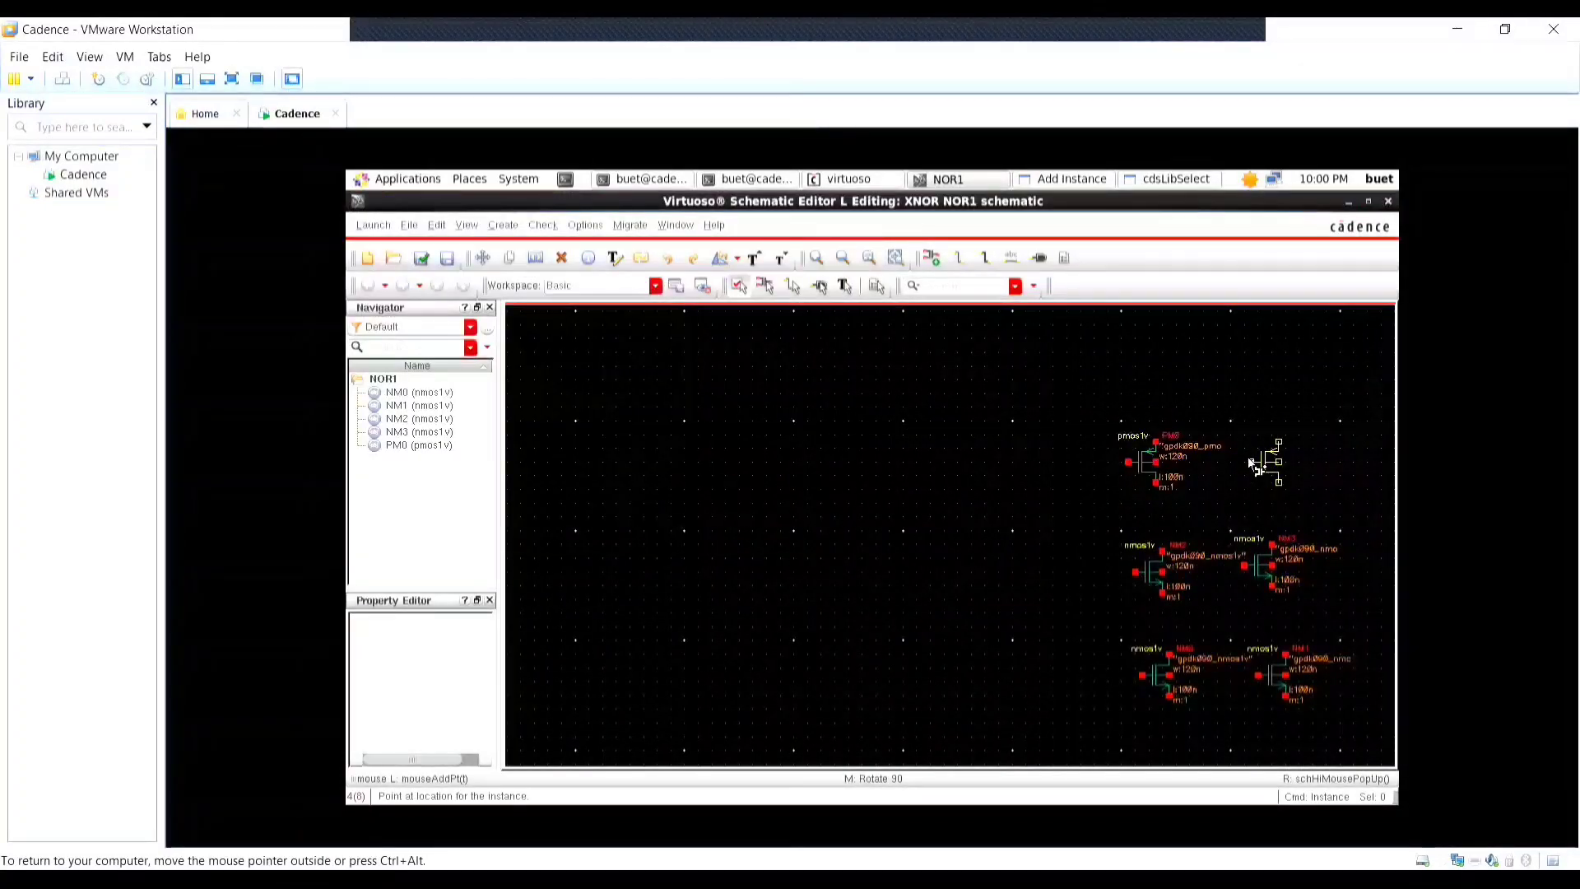
pyautogui.click(1248, 457)
pyautogui.click(1116, 334)
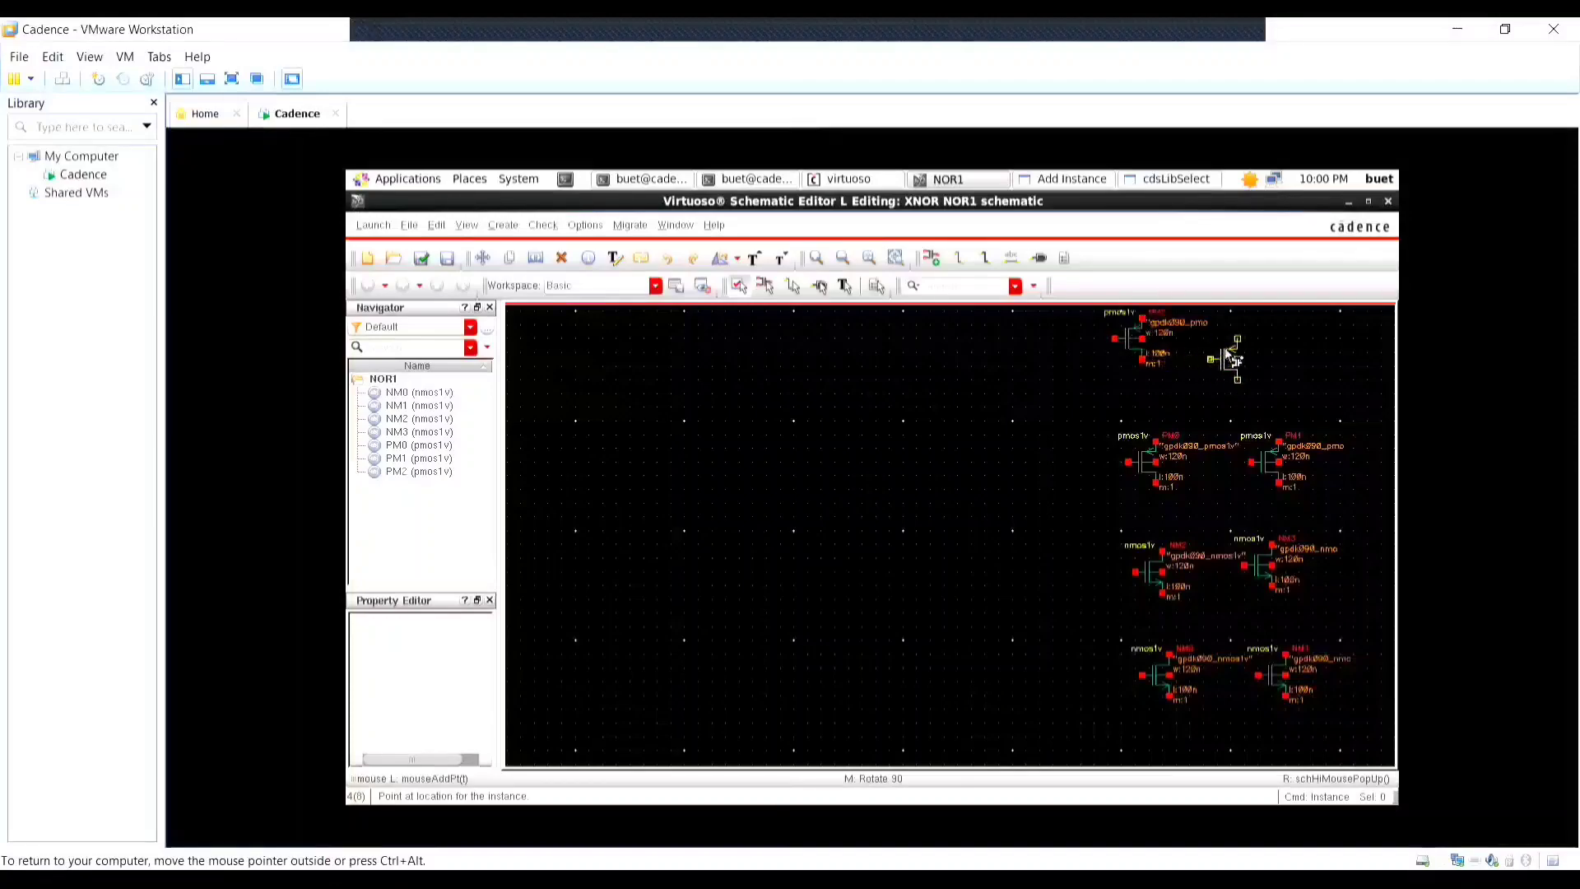
pyautogui.click(1255, 345)
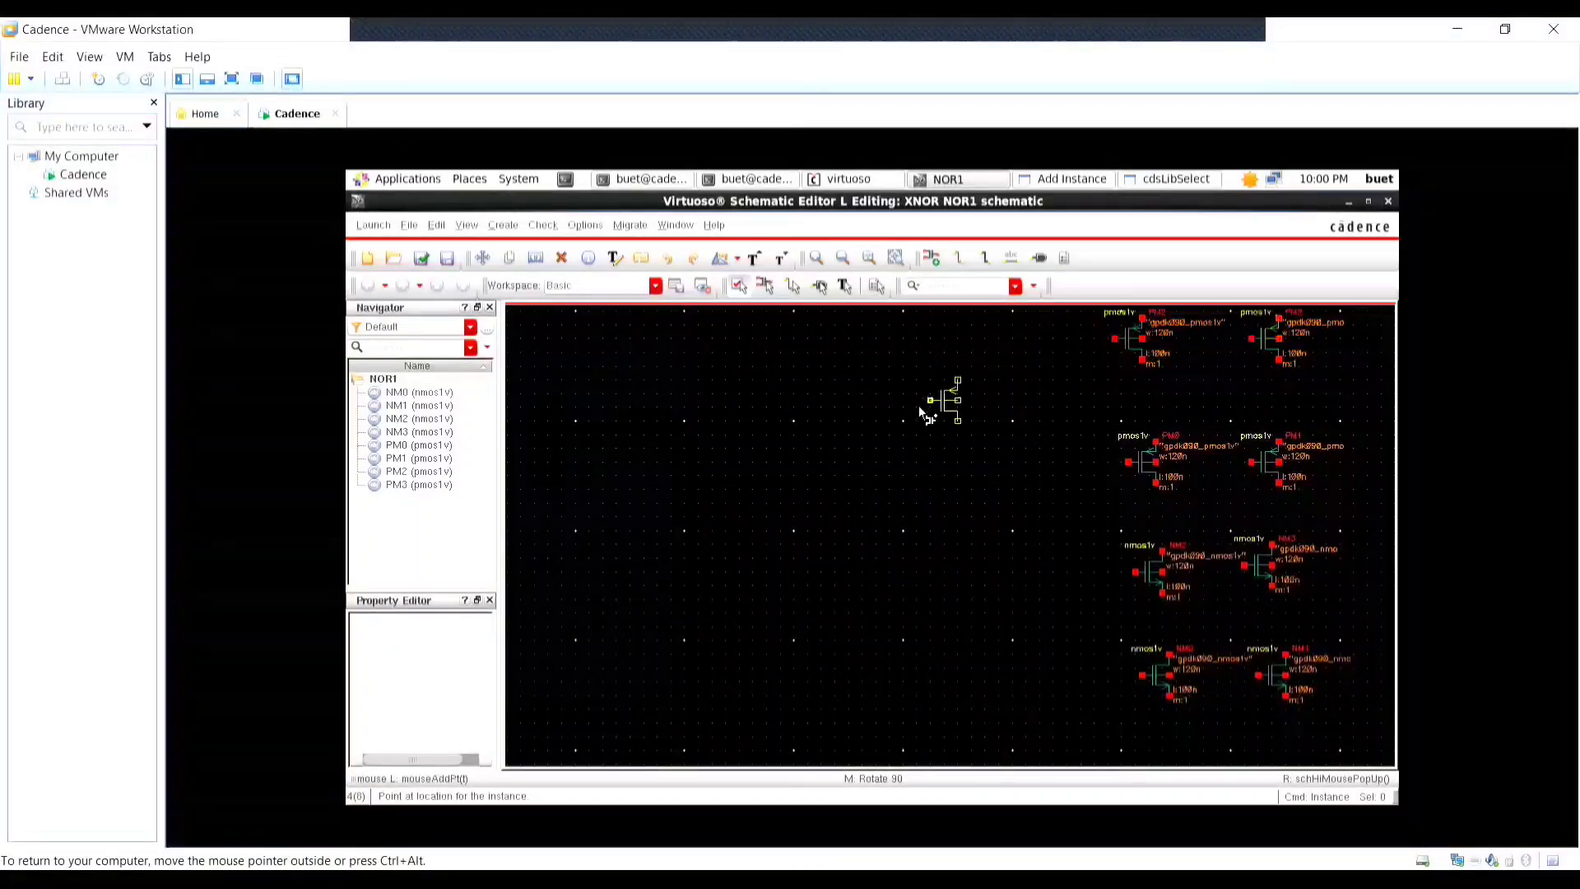
# Place four gnd symbols from analogLib in the empty area beside the transistors.
pyautogui.press('i')
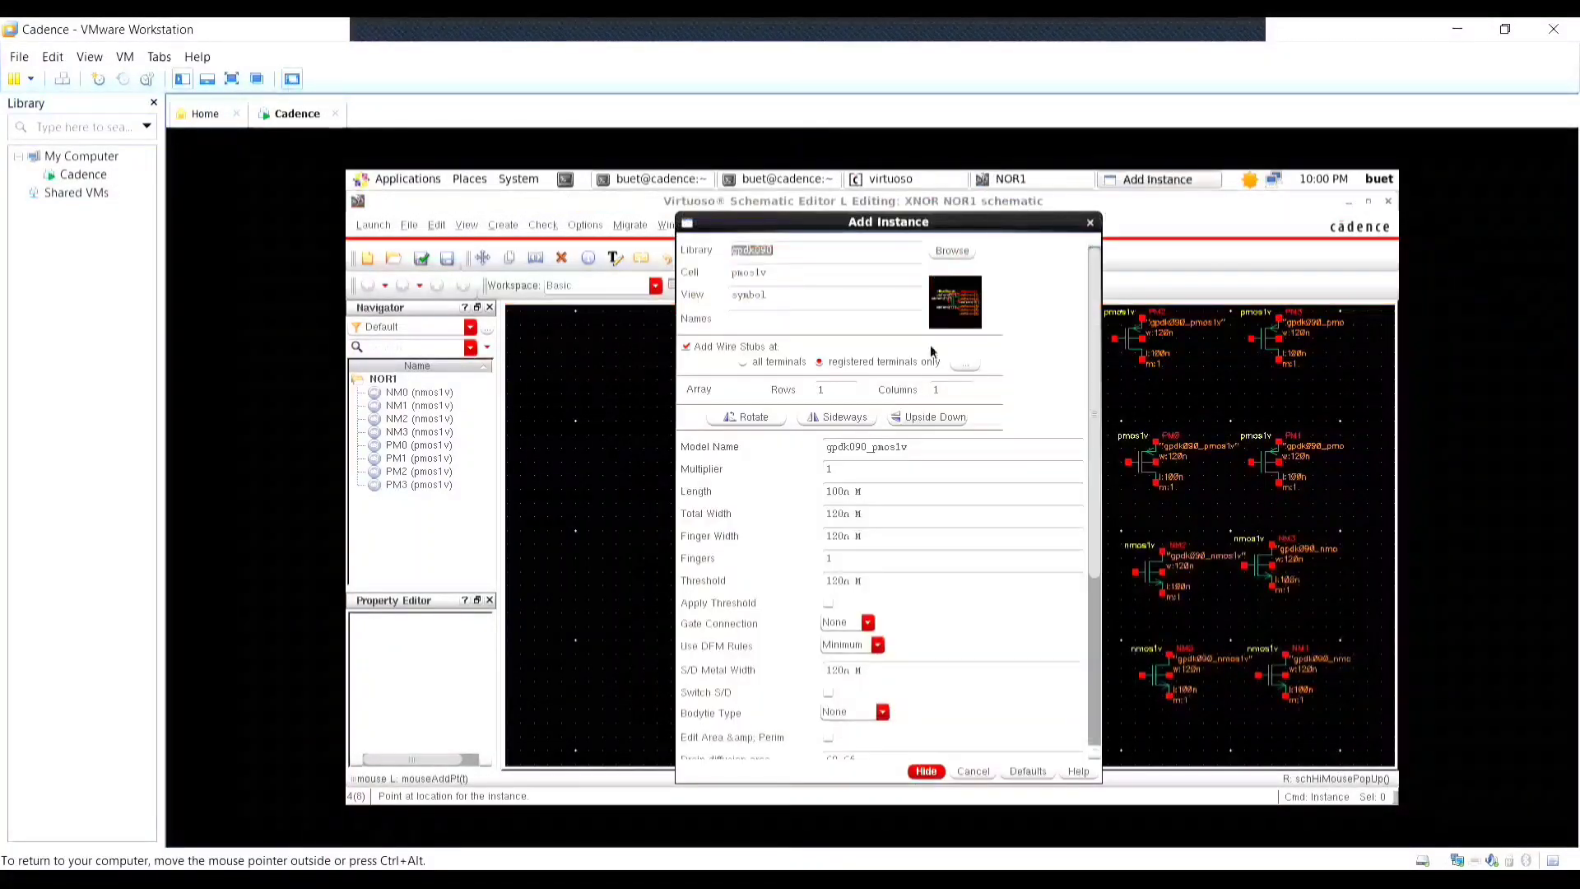
pyautogui.click(948, 252)
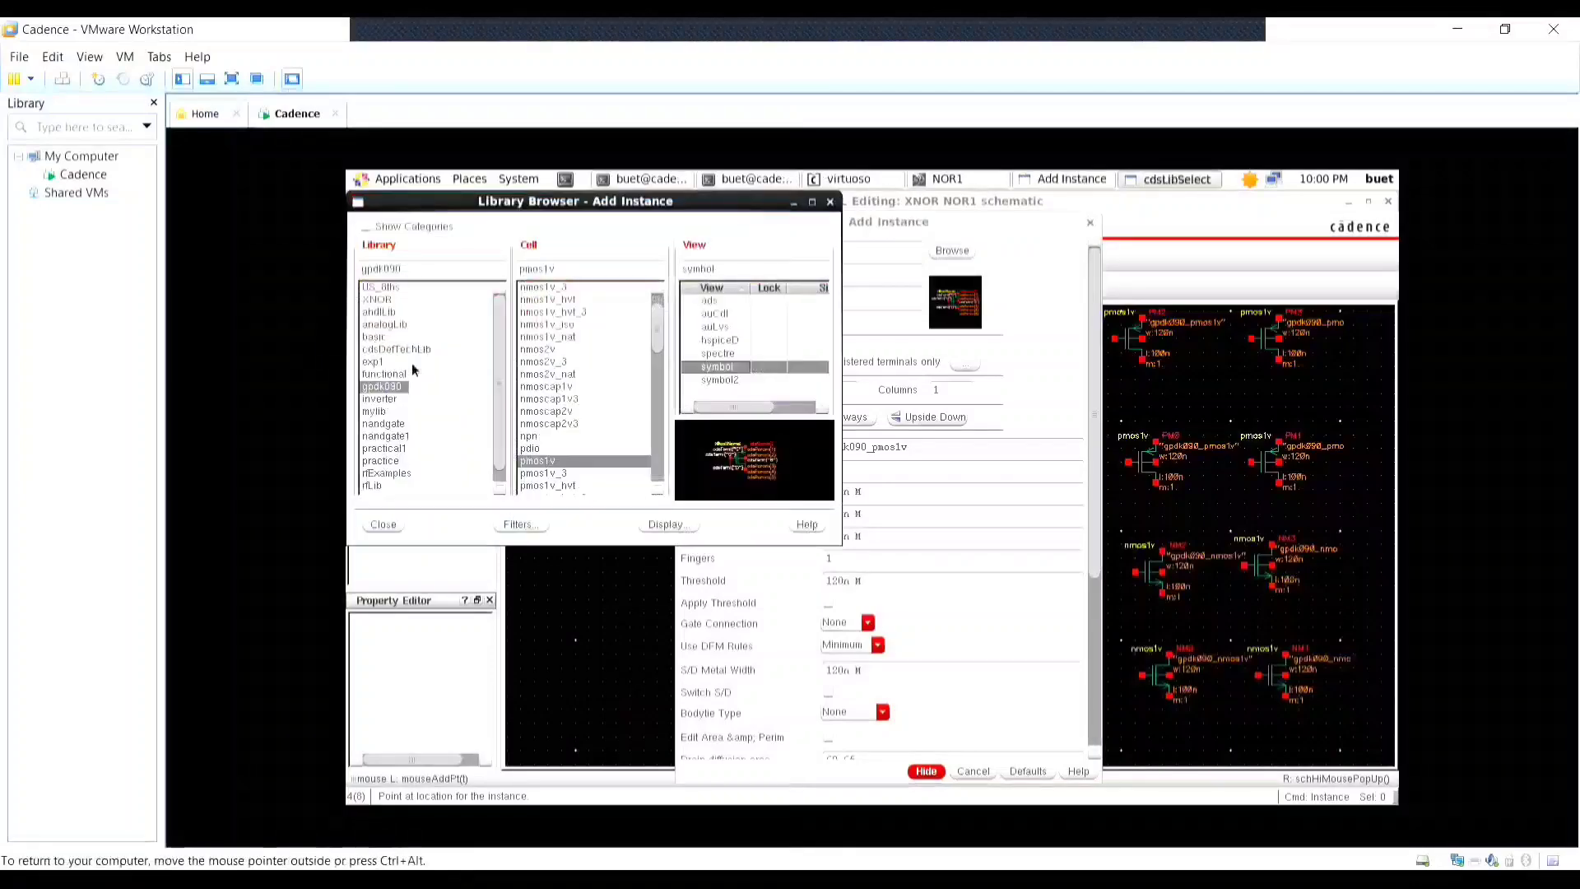
pyautogui.click(392, 324)
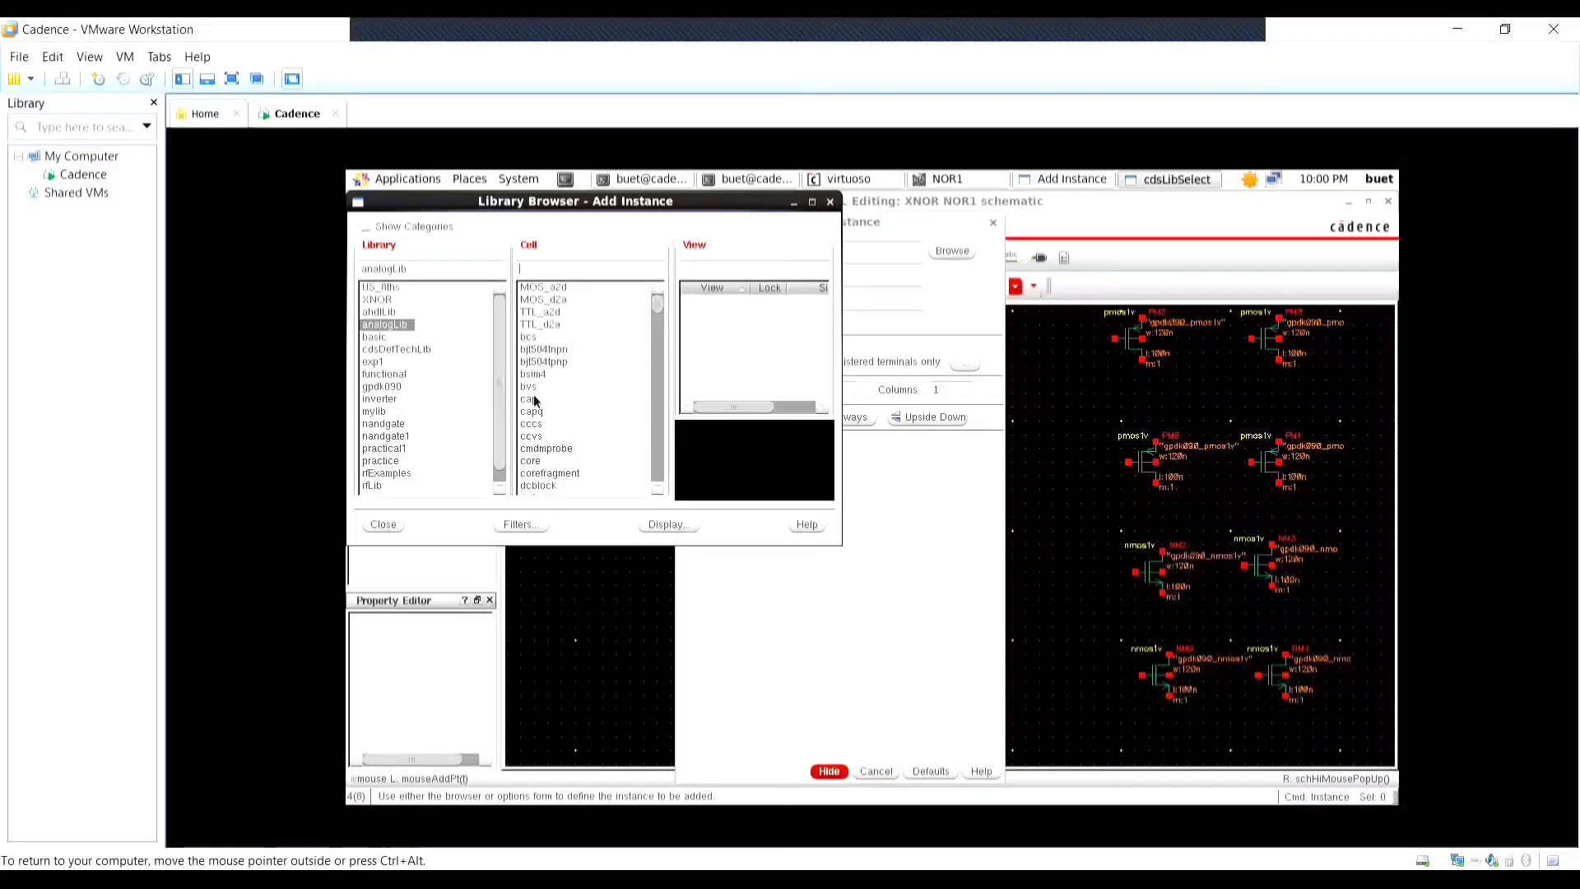
pyautogui.write('gnd')
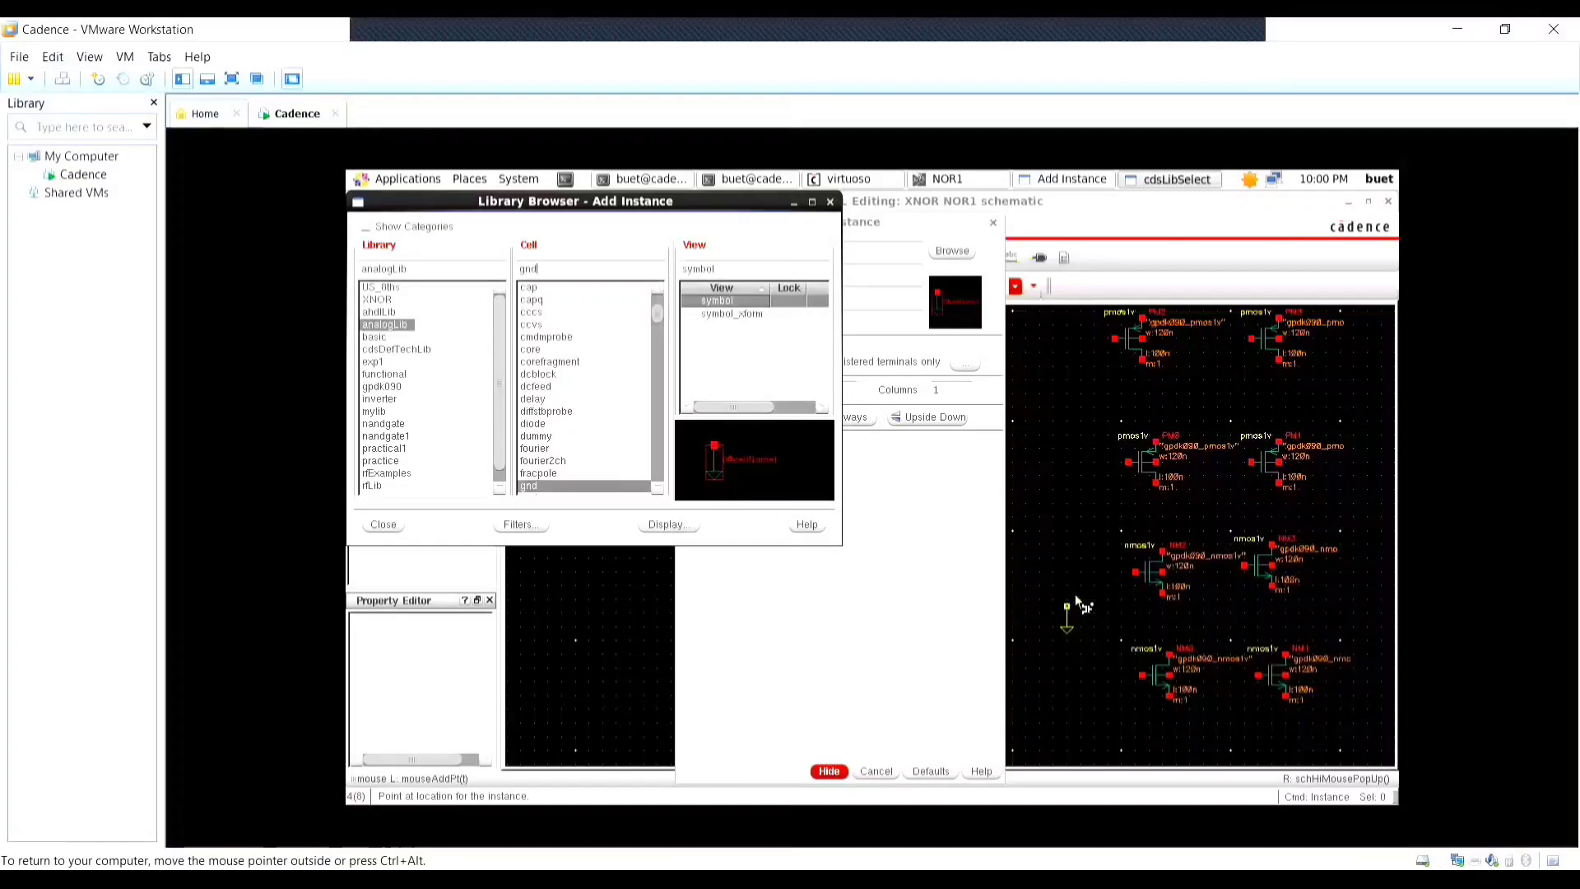
pyautogui.click(1041, 538)
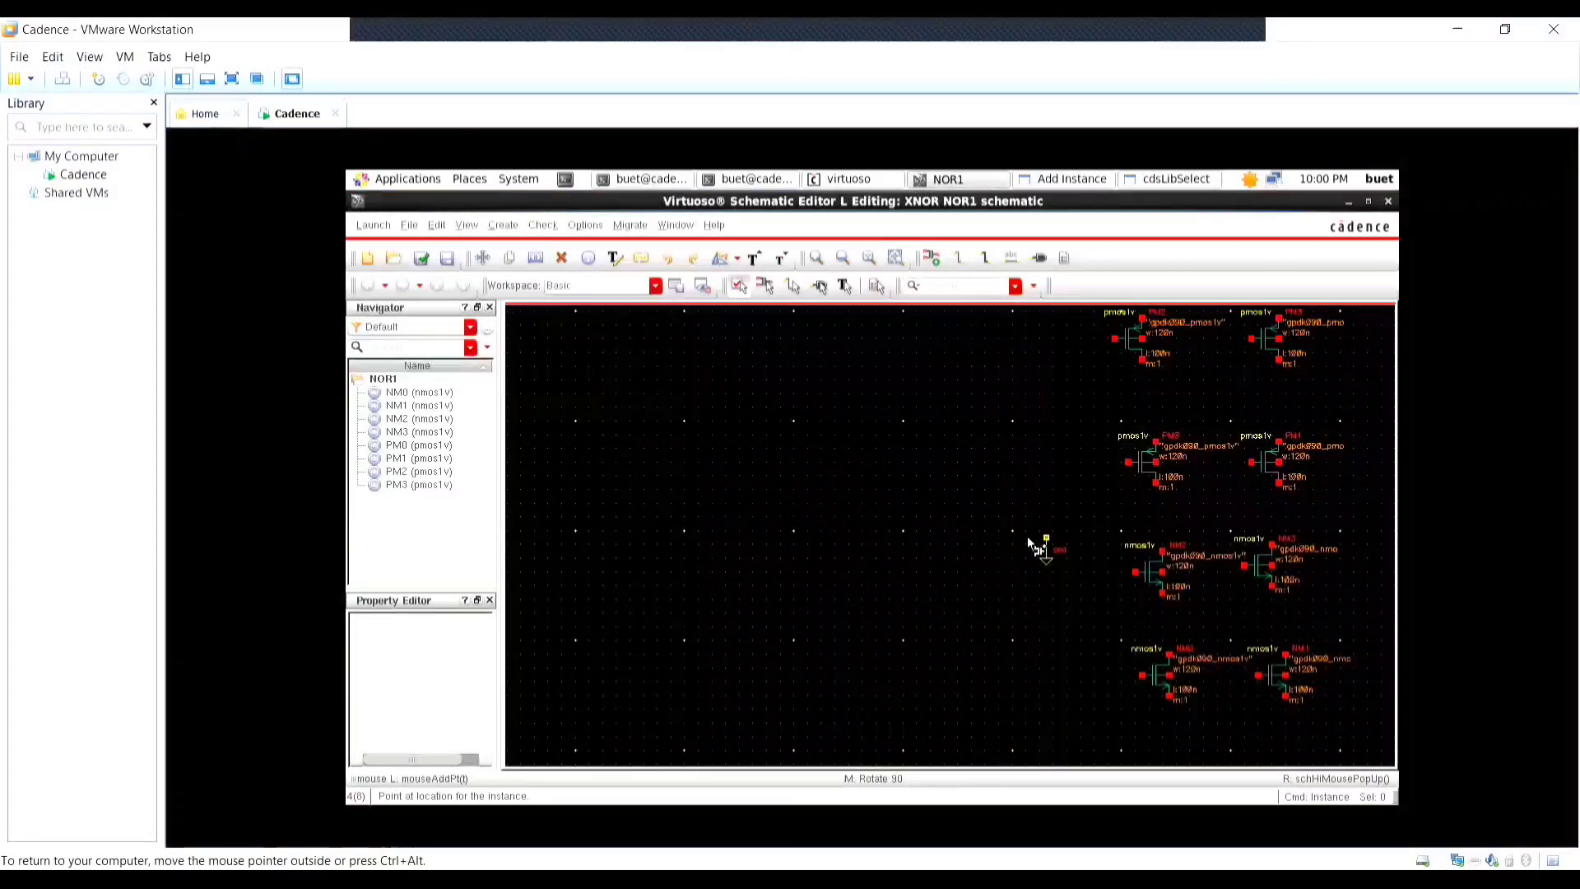
pyautogui.click(978, 544)
pyautogui.click(998, 461)
pyautogui.click(937, 462)
# Place one vdc source symbol from analogLib above the ground symbols.
pyautogui.hotkey('alt', 'Tab')
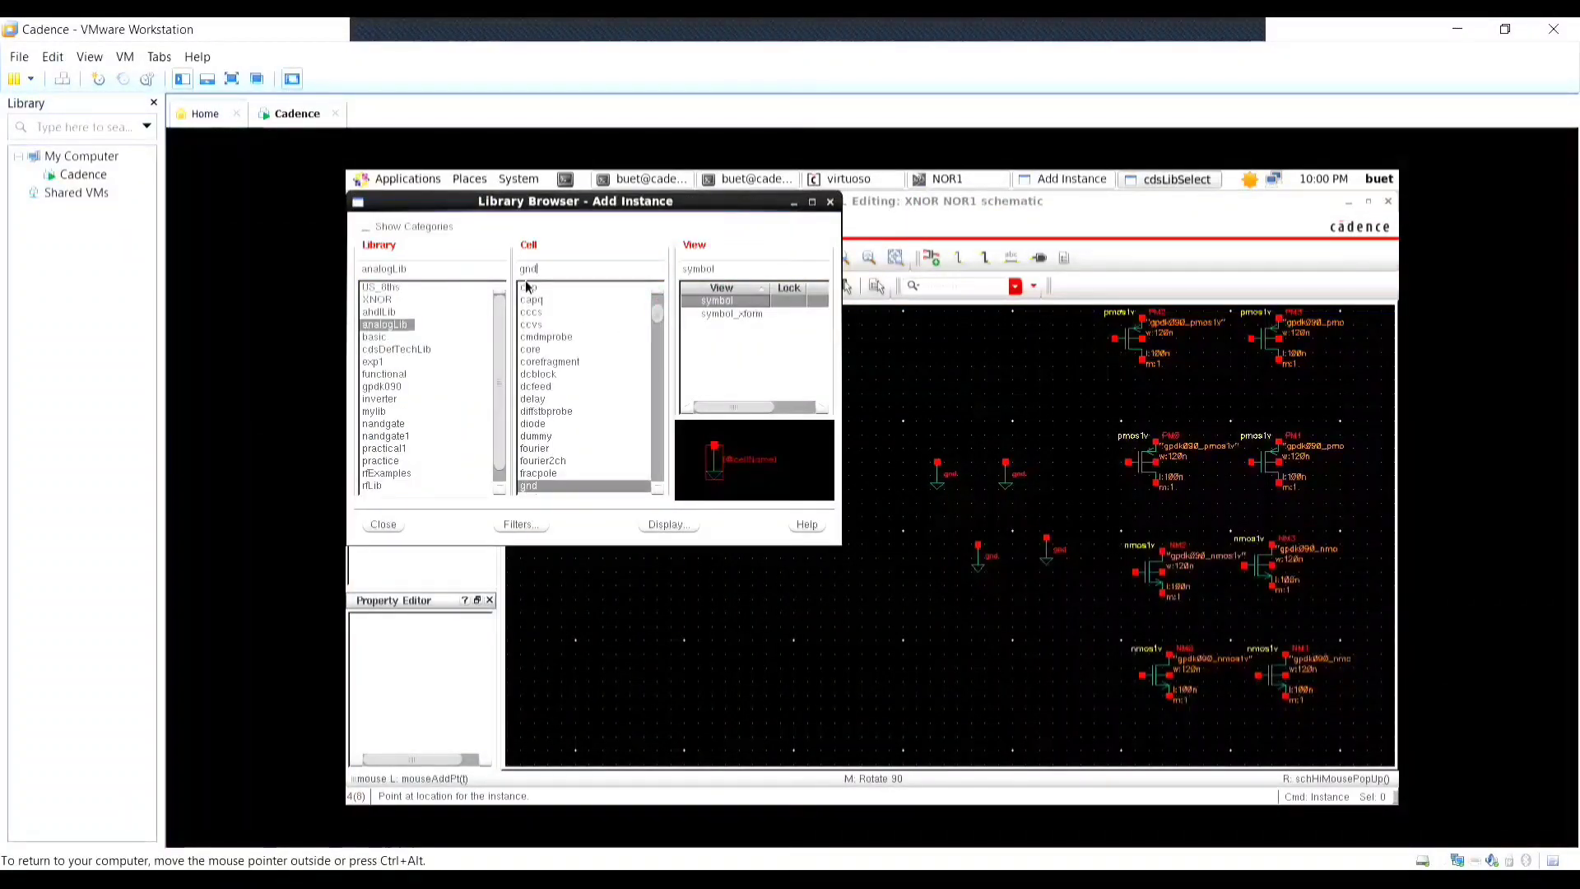
pyautogui.write('vdc')
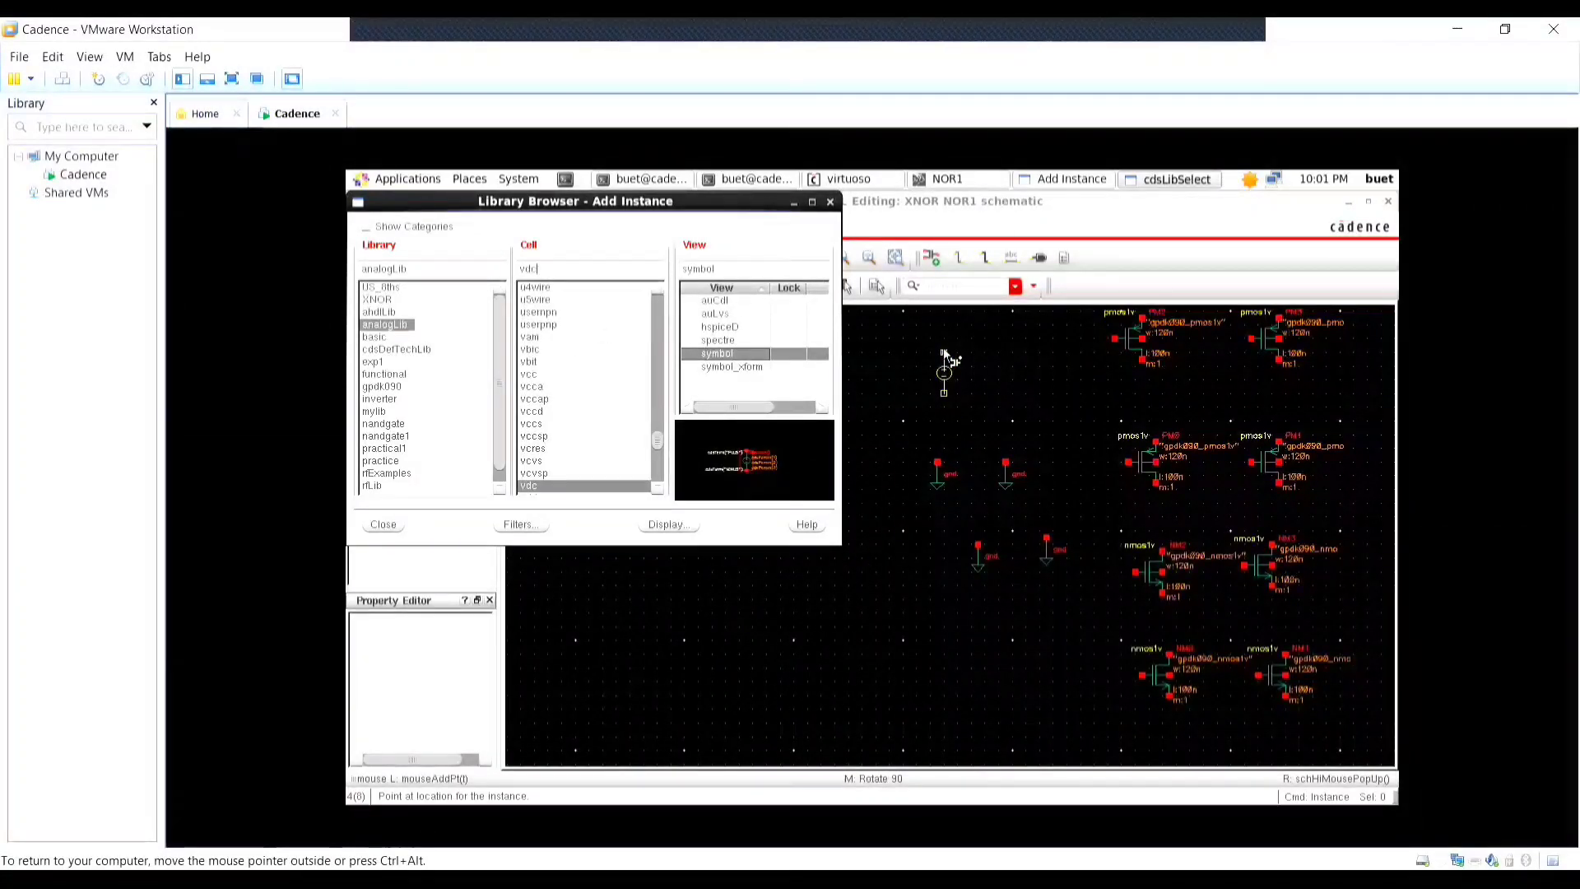
pyautogui.click(944, 354)
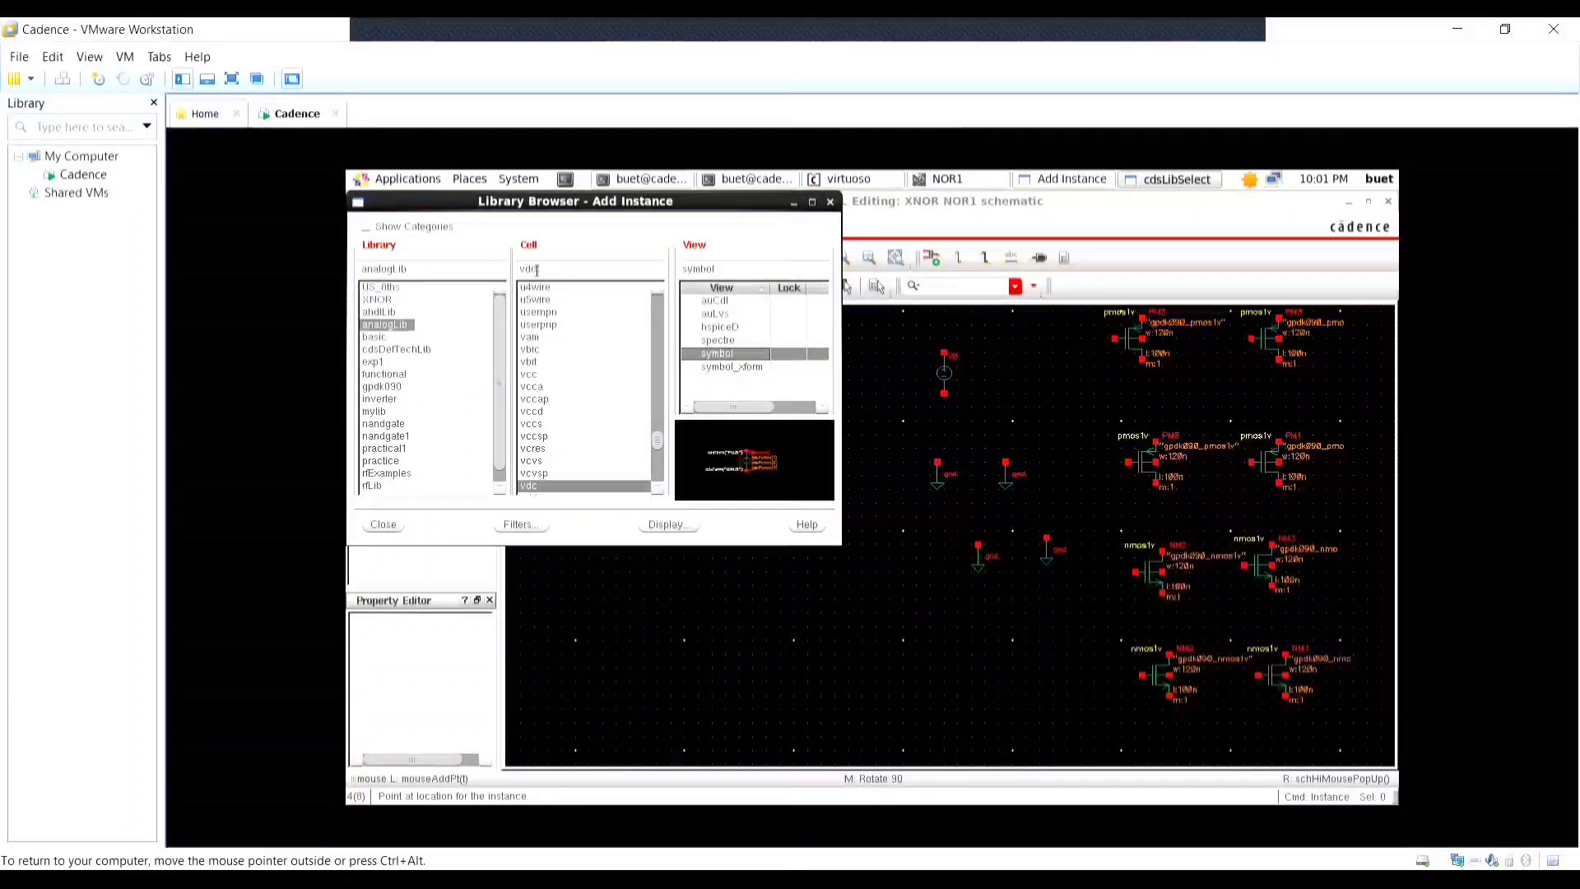
# Place two vpulse source symbols from analogLib beside the vdc source and ground symbols, with the virtual machine shown full screen.
pyautogui.press('BackSpace')
pyautogui.press('BackSpace')
pyautogui.press('BackSpace')
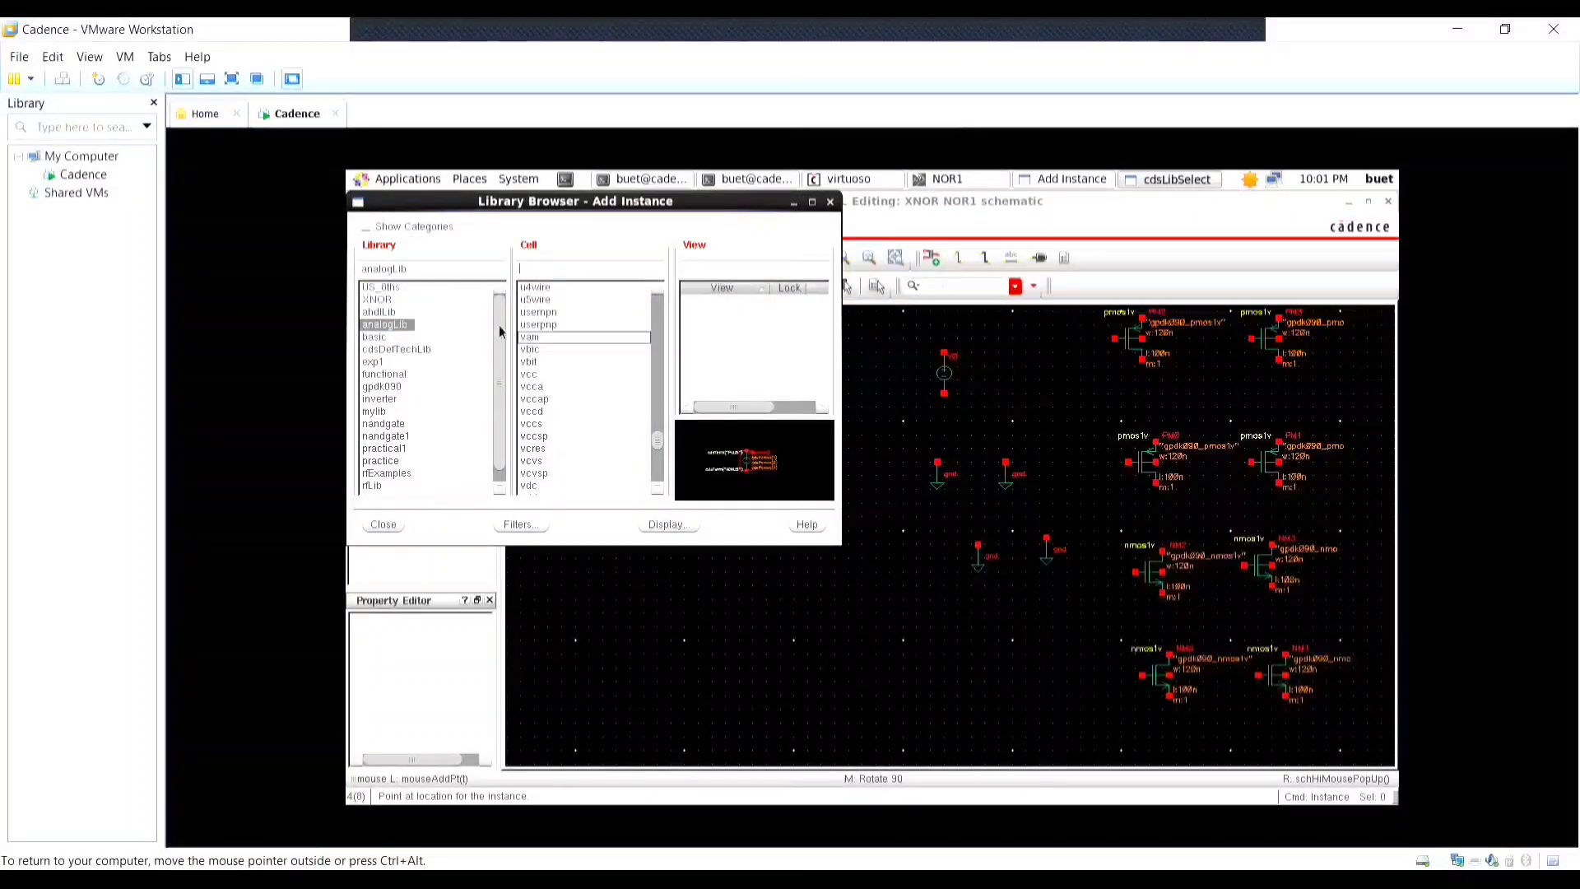
pyautogui.write('vpul')
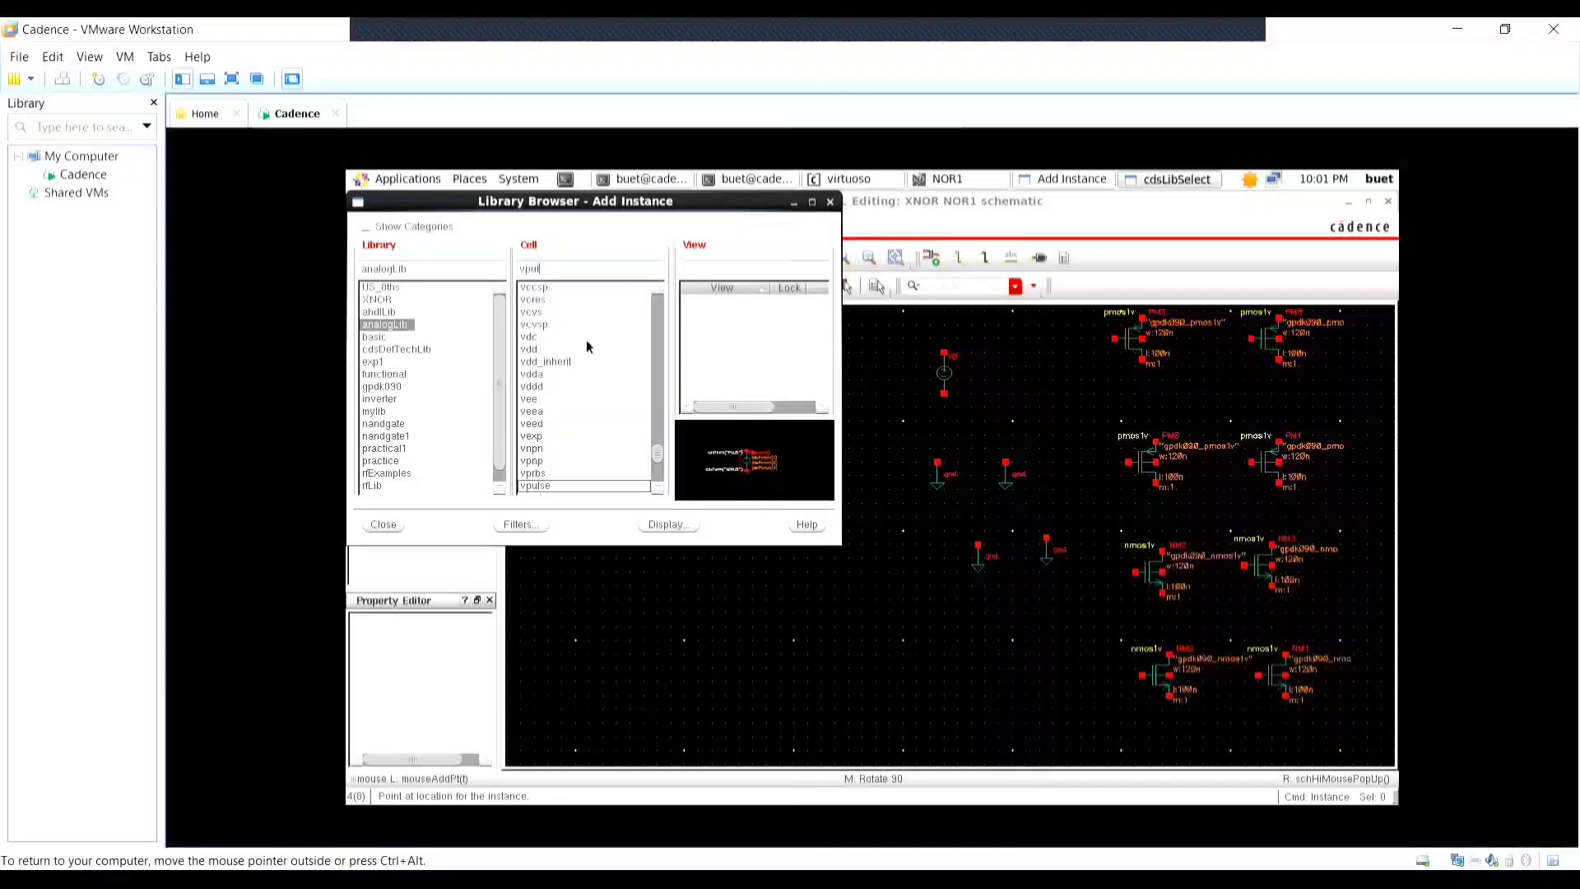
pyautogui.write('se')
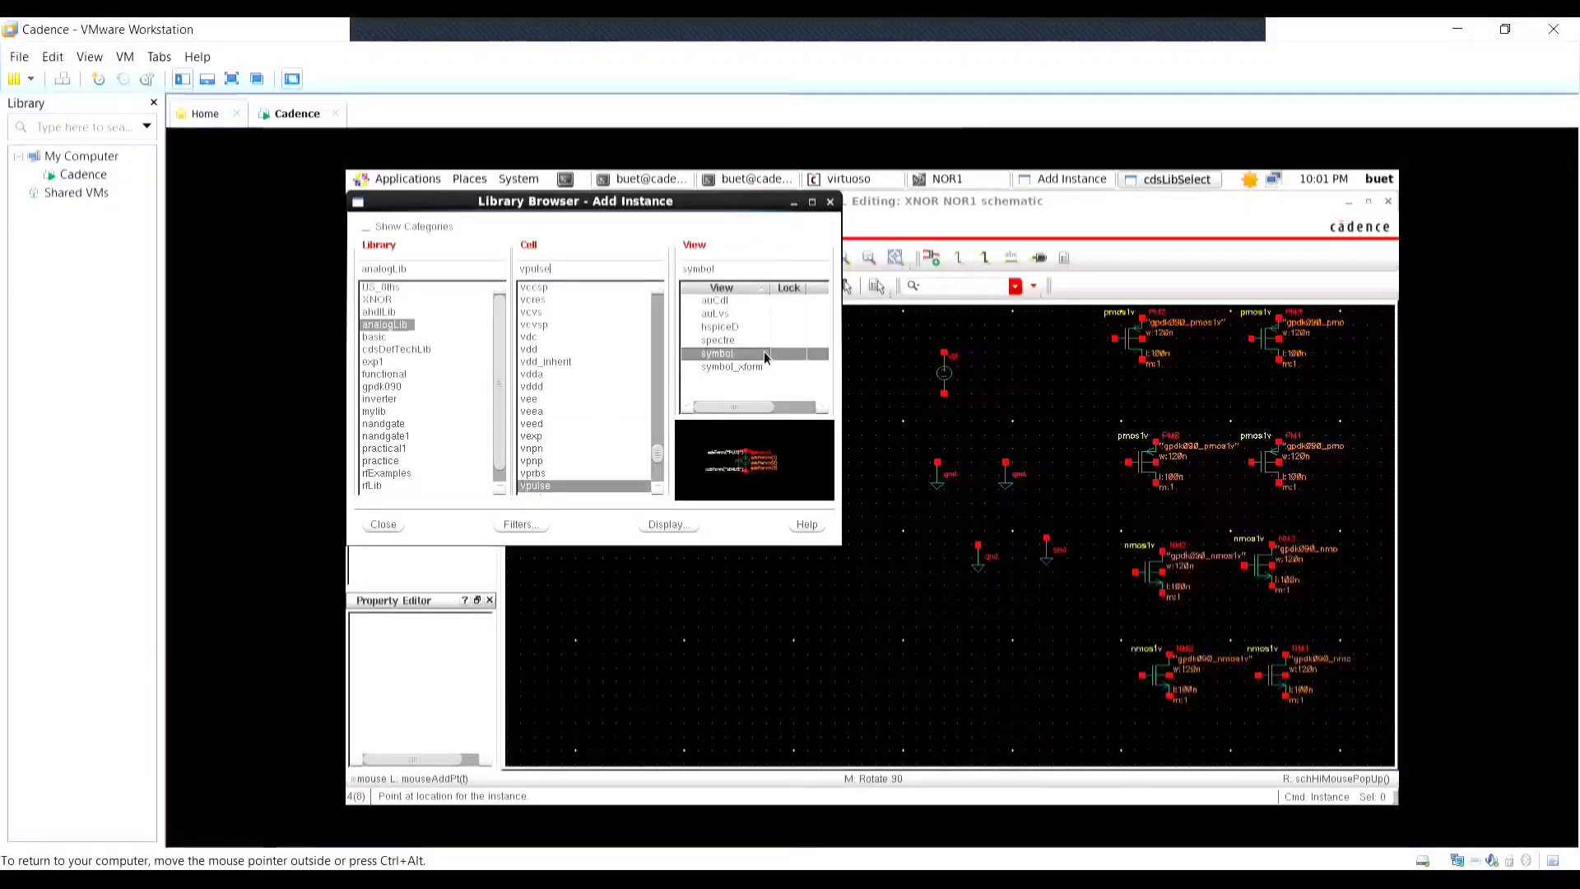
pyautogui.click(879, 366)
pyautogui.click(859, 473)
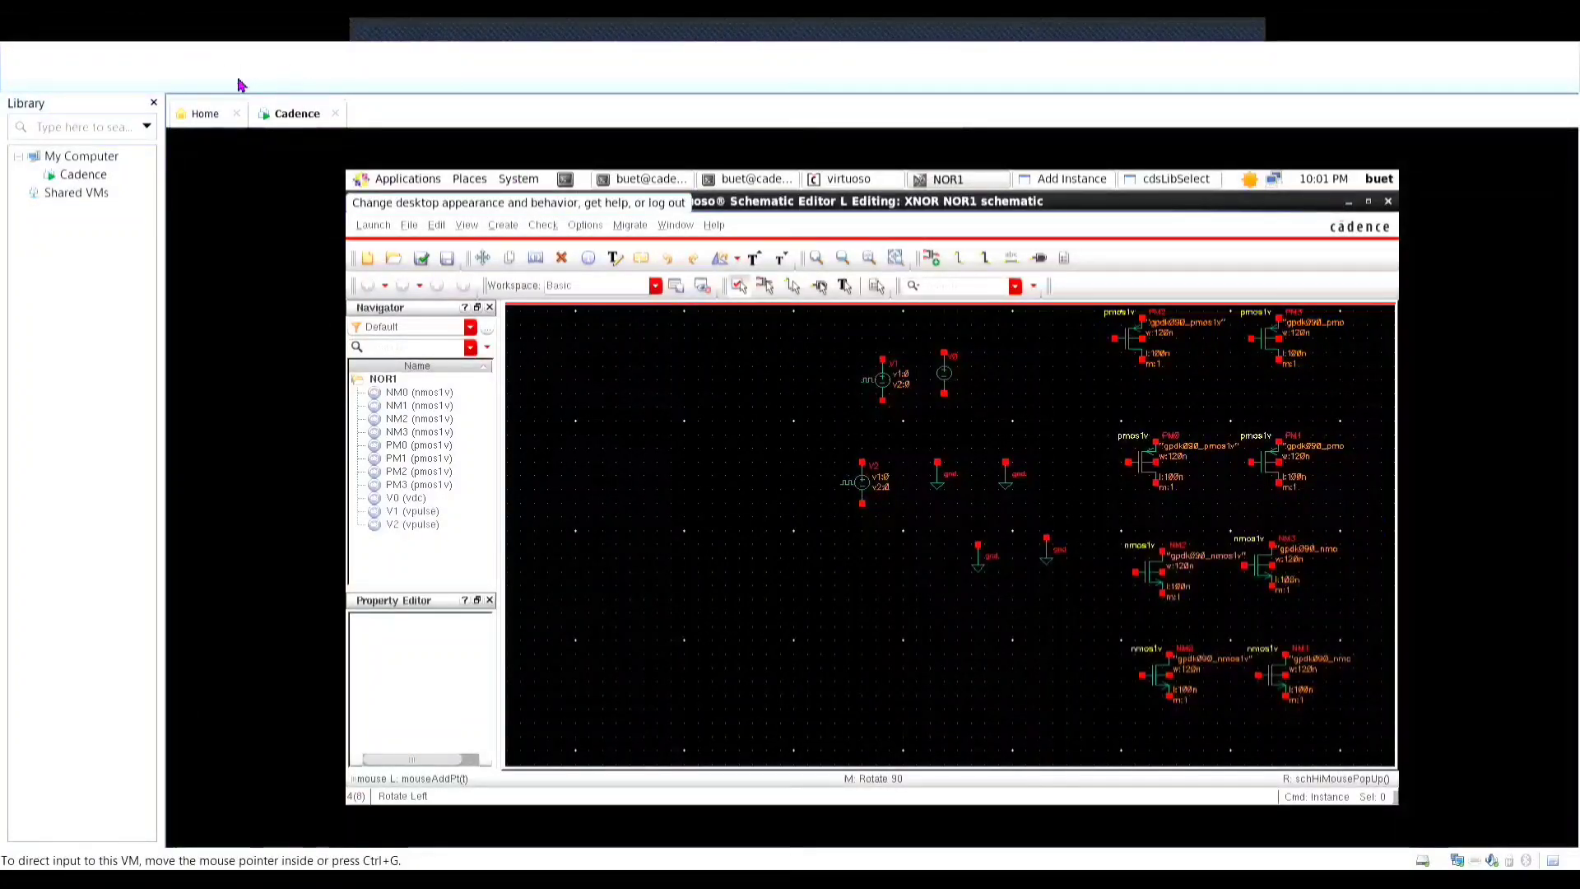
pyautogui.click(234, 79)
pyautogui.press('Escape')
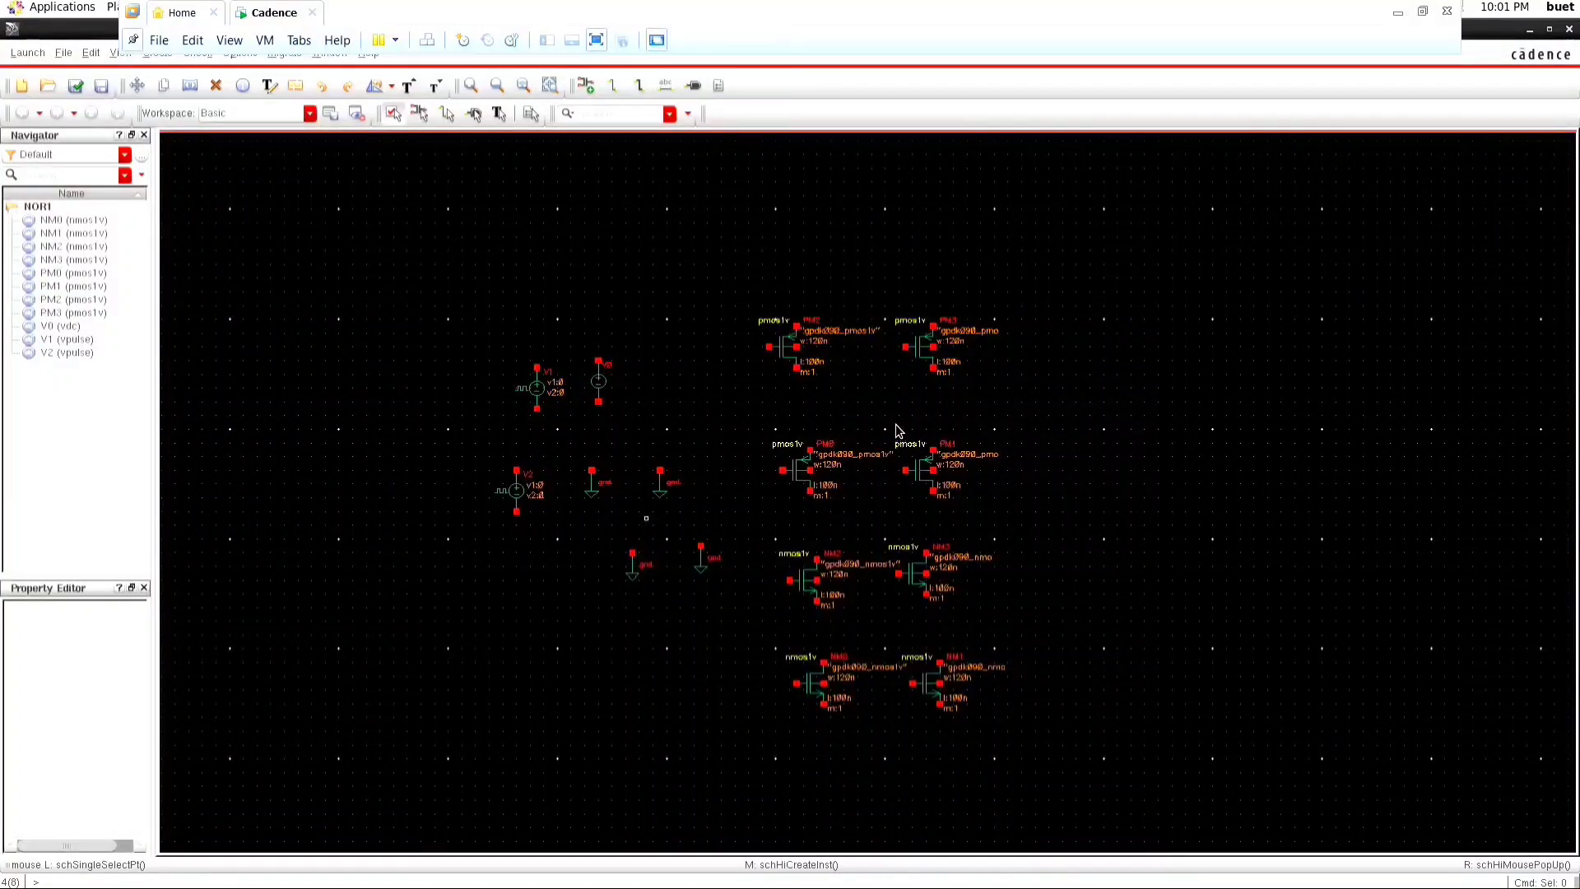
# Wire the drains of PM2 and PM3 together and the sources of PM0 and PM1 together.
pyautogui.press('w')
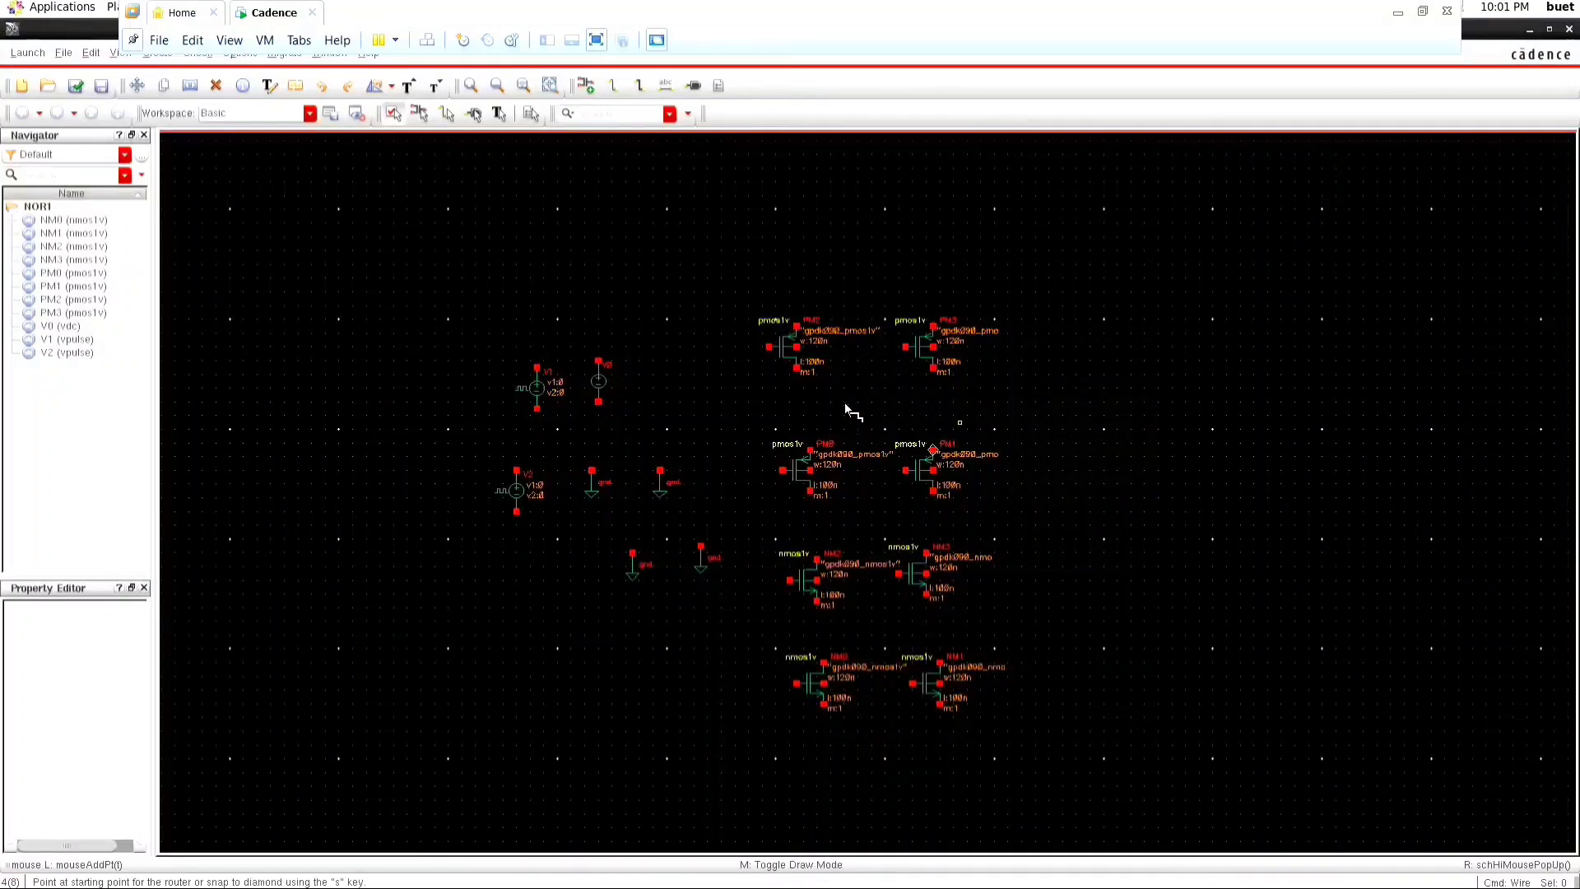
pyautogui.click(796, 368)
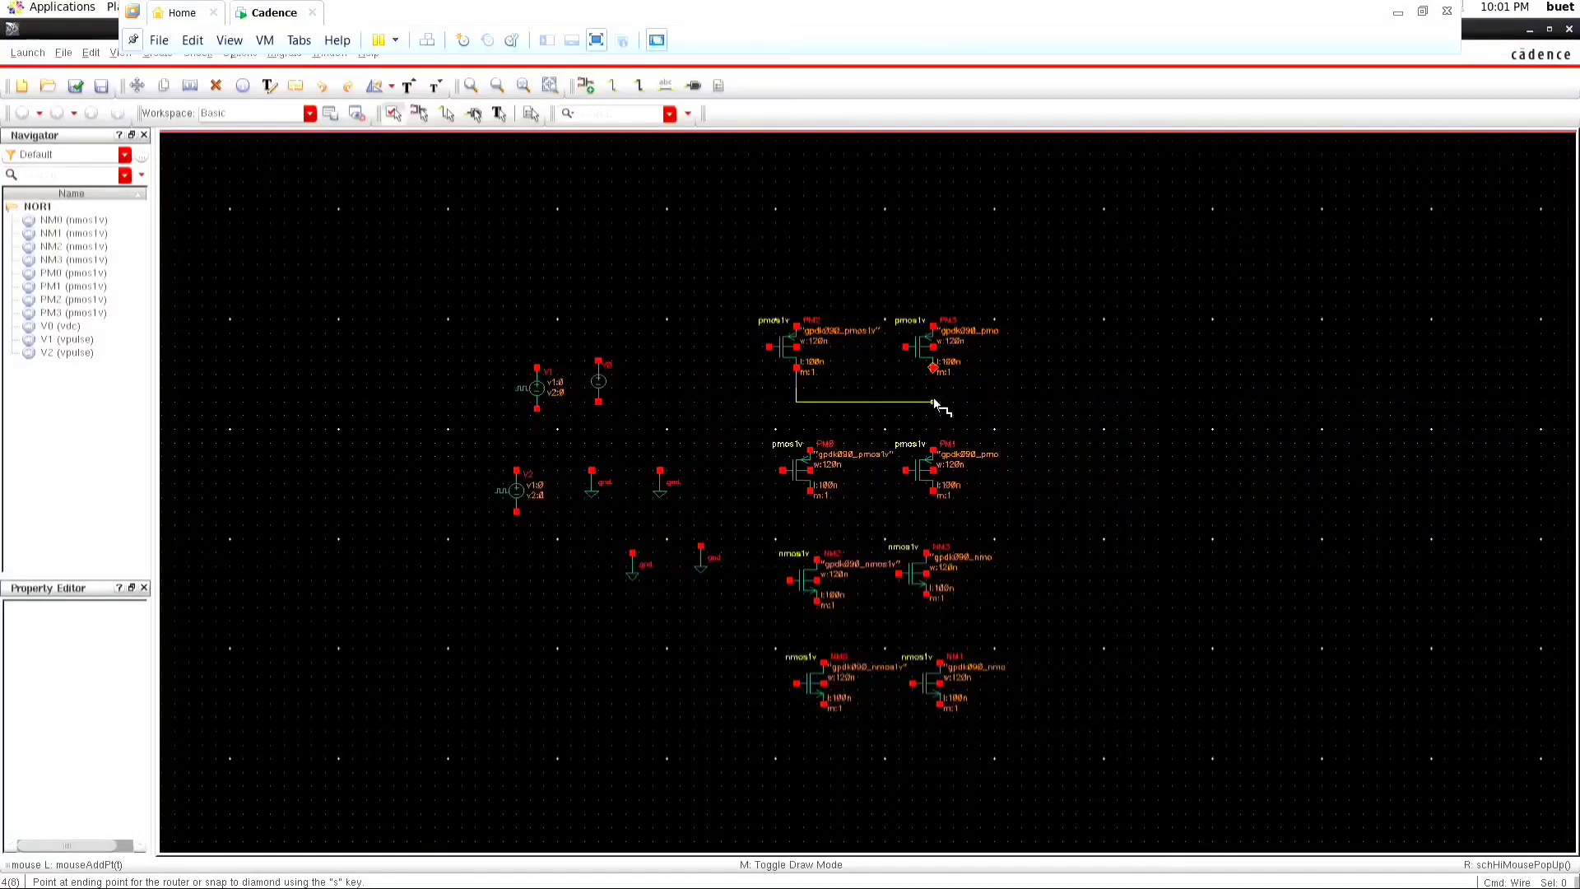
pyautogui.click(933, 368)
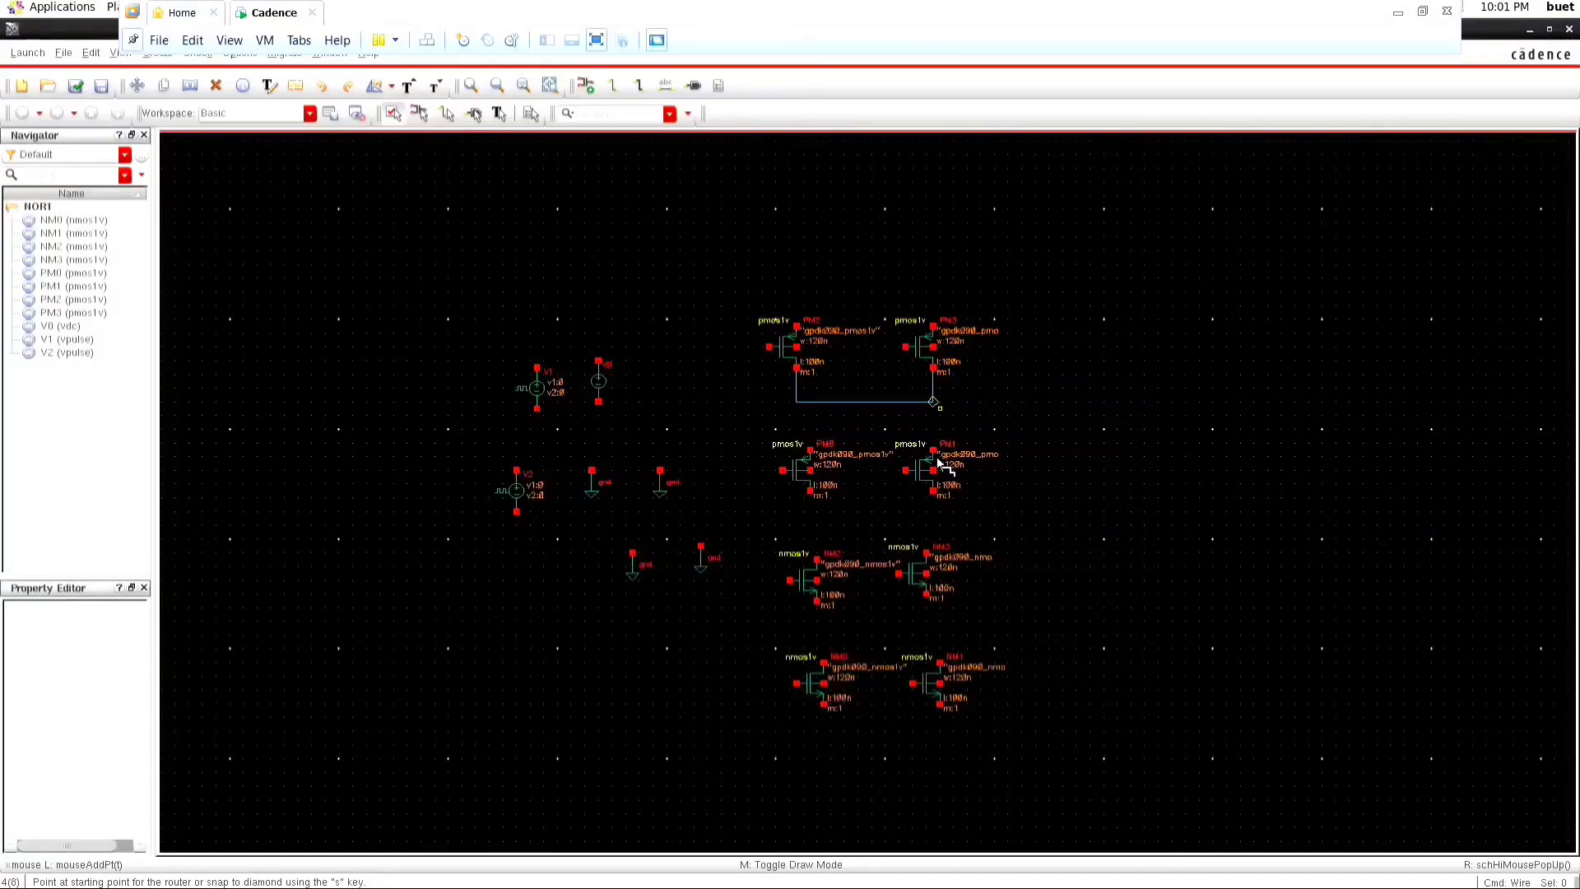
pyautogui.click(812, 451)
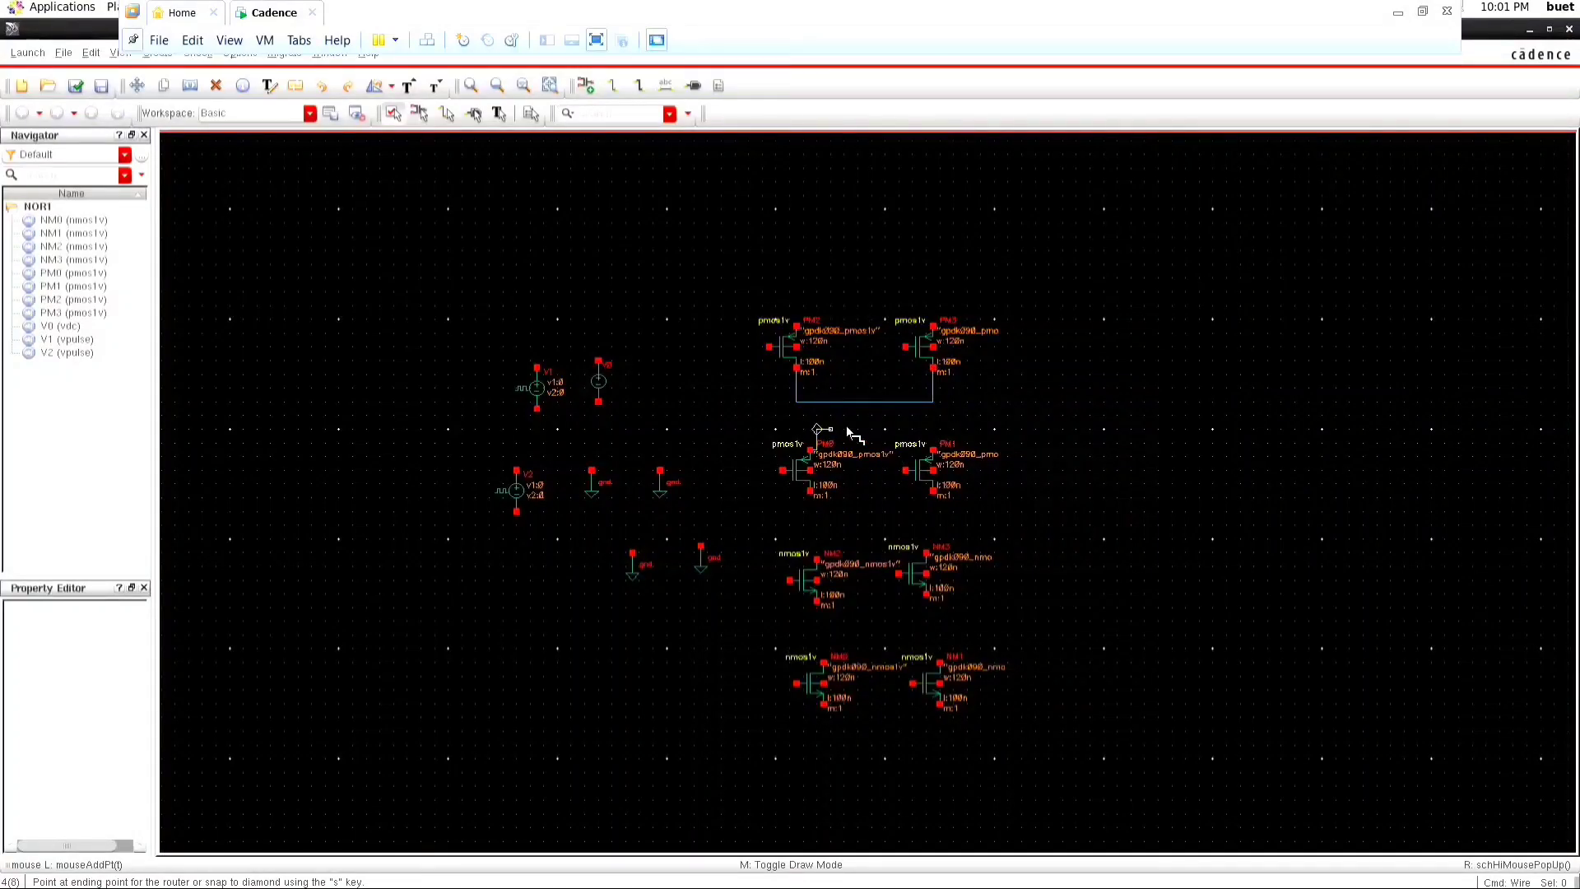
pyautogui.click(933, 450)
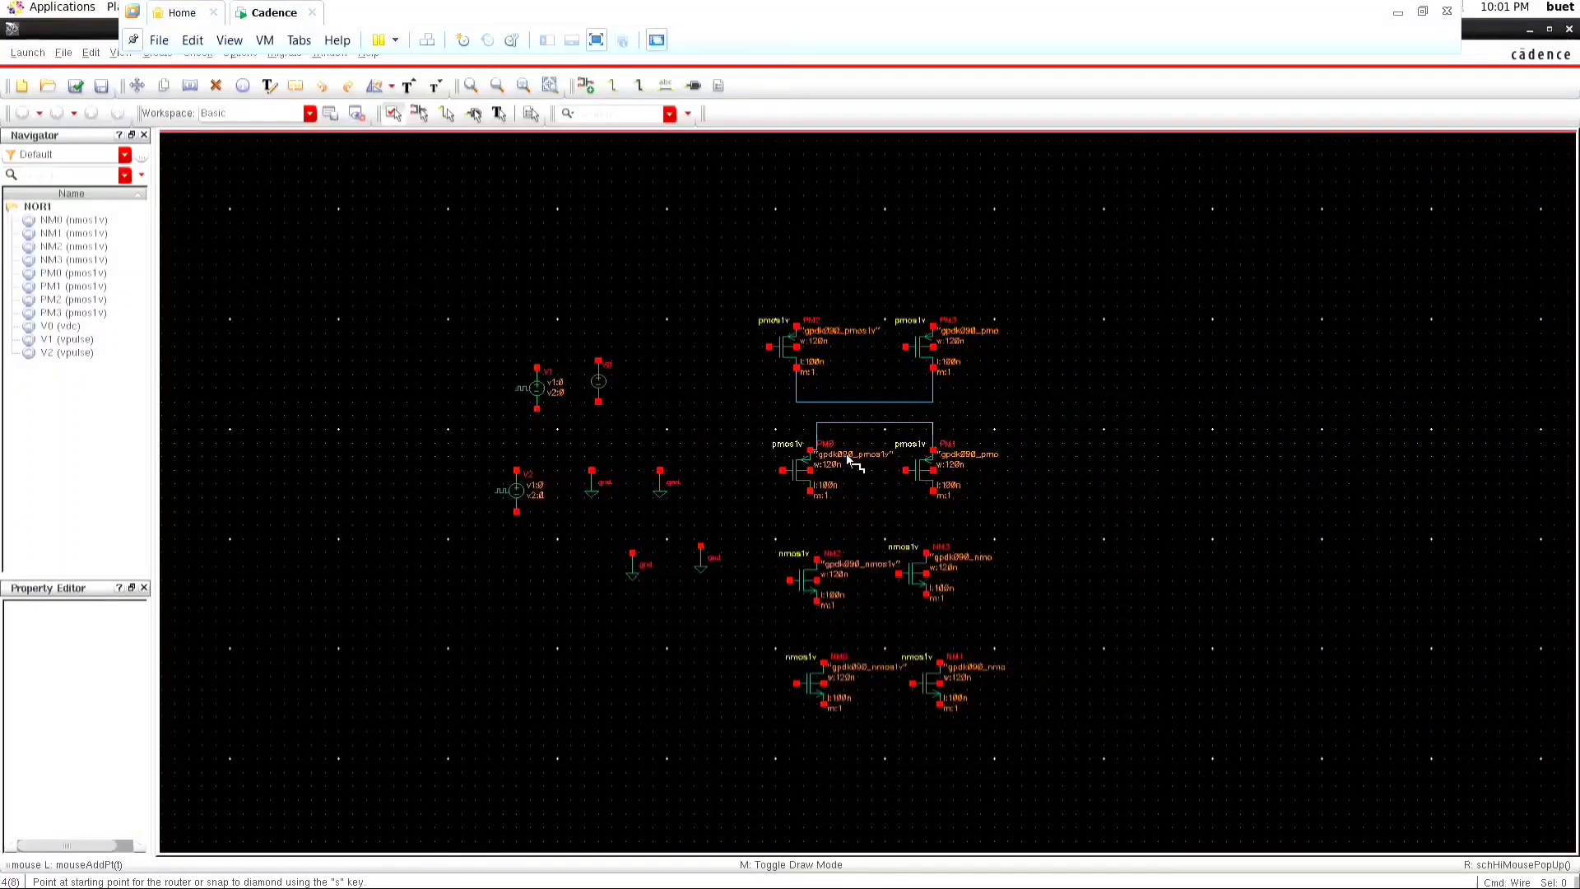
# Link the upper and lower PMOS pair wires with a vertical wire and wire the drains of PM0 and PM1 together.
pyautogui.click(878, 423)
pyautogui.click(876, 402)
pyautogui.click(810, 492)
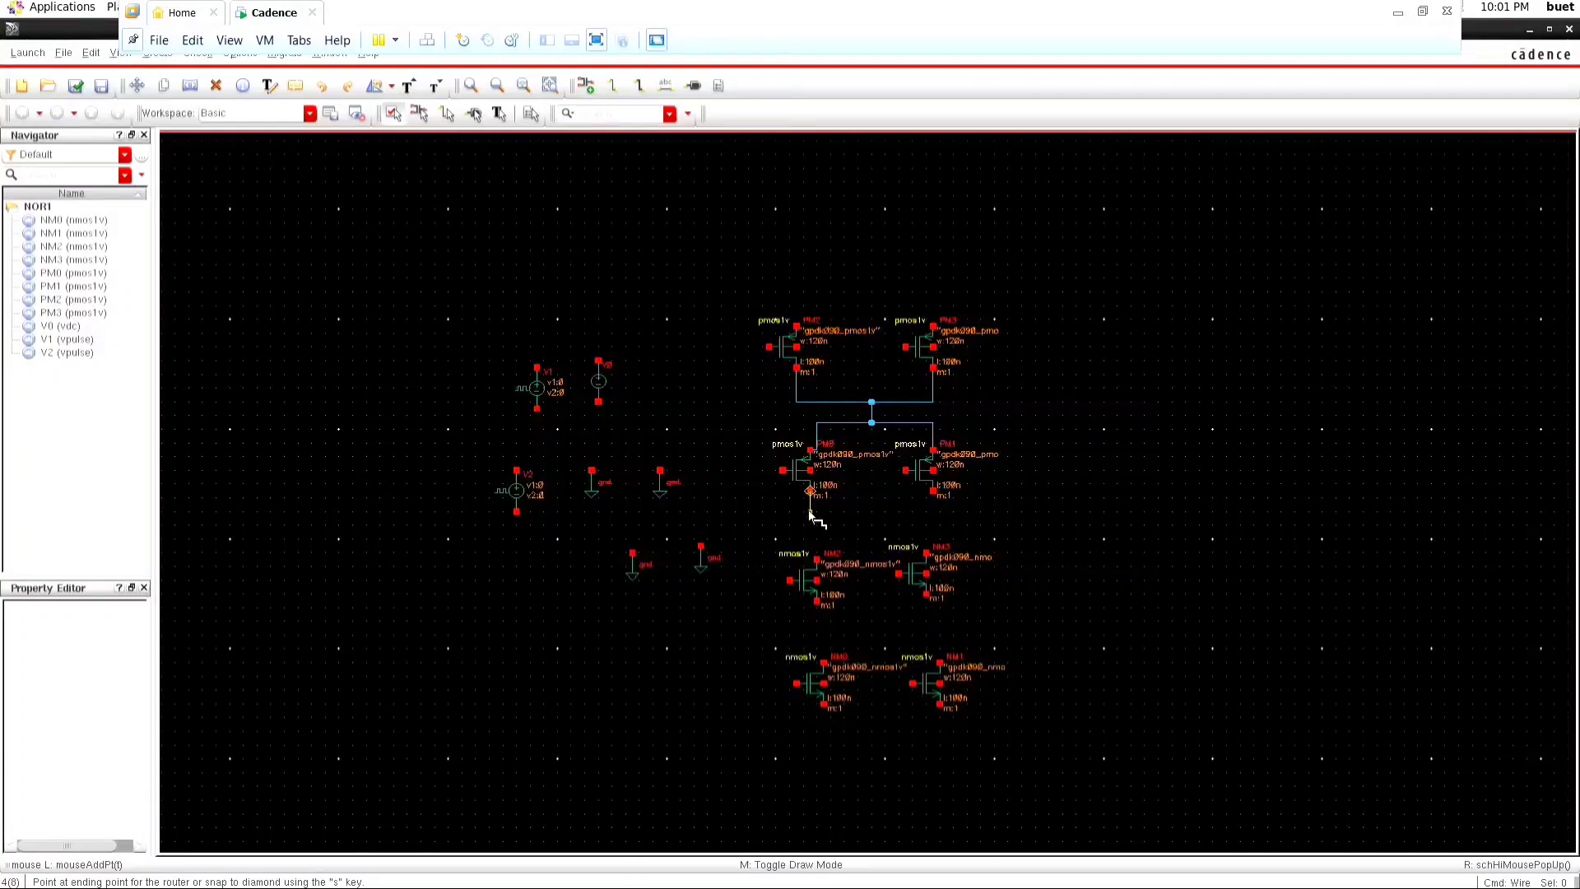
pyautogui.click(931, 493)
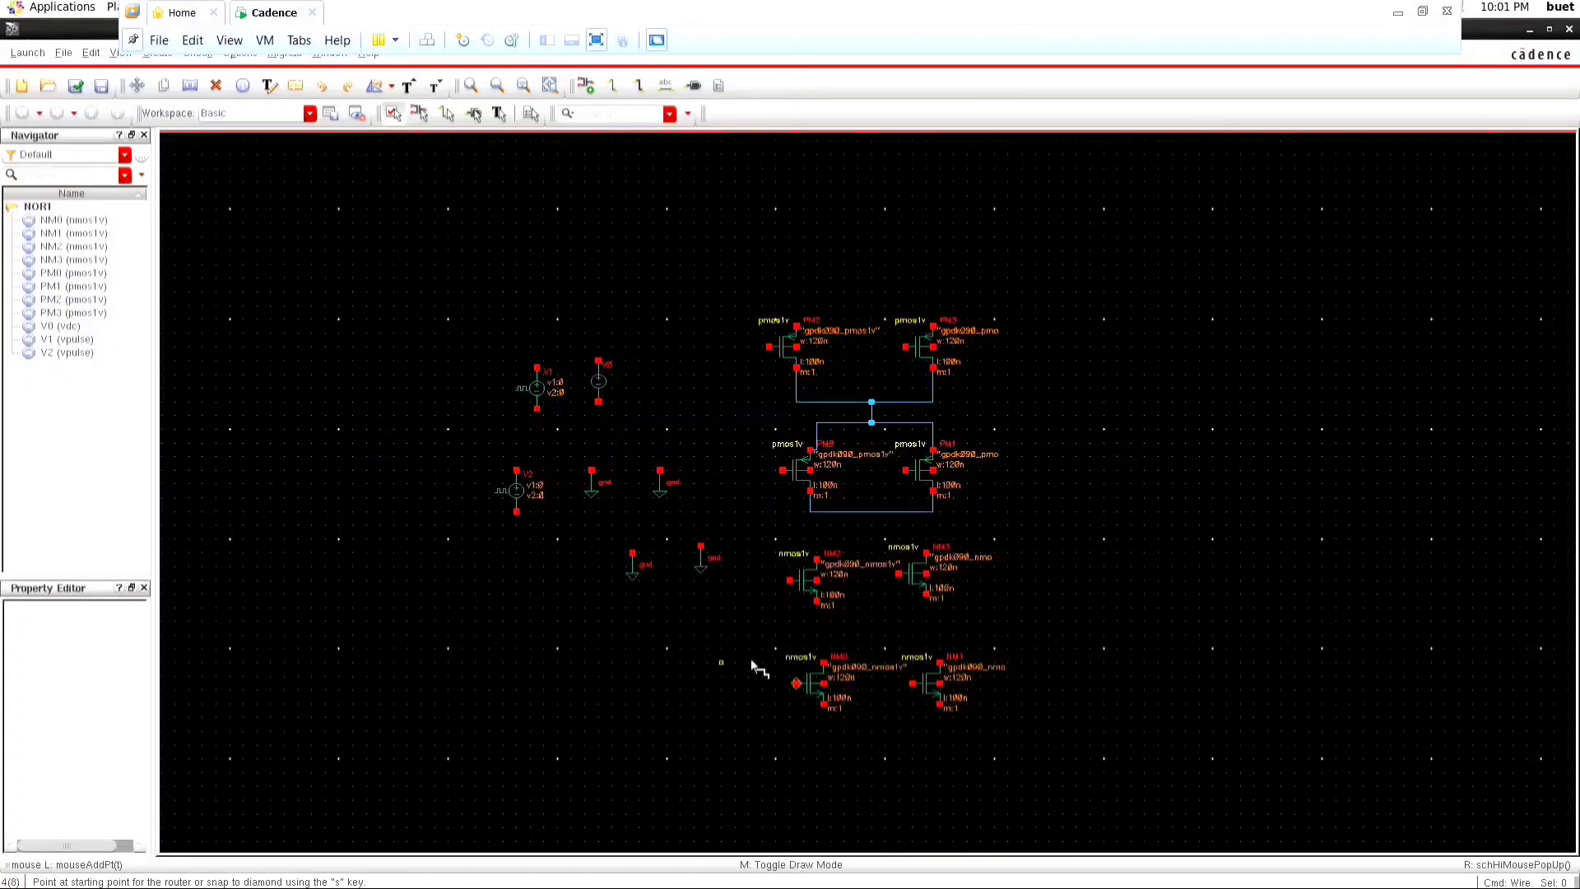
# Wire the source of NM2 to the drain of NM0.
pyautogui.keyDown('ctrl'); pyautogui.scroll(1, 870, 680); pyautogui.keyUp('ctrl')
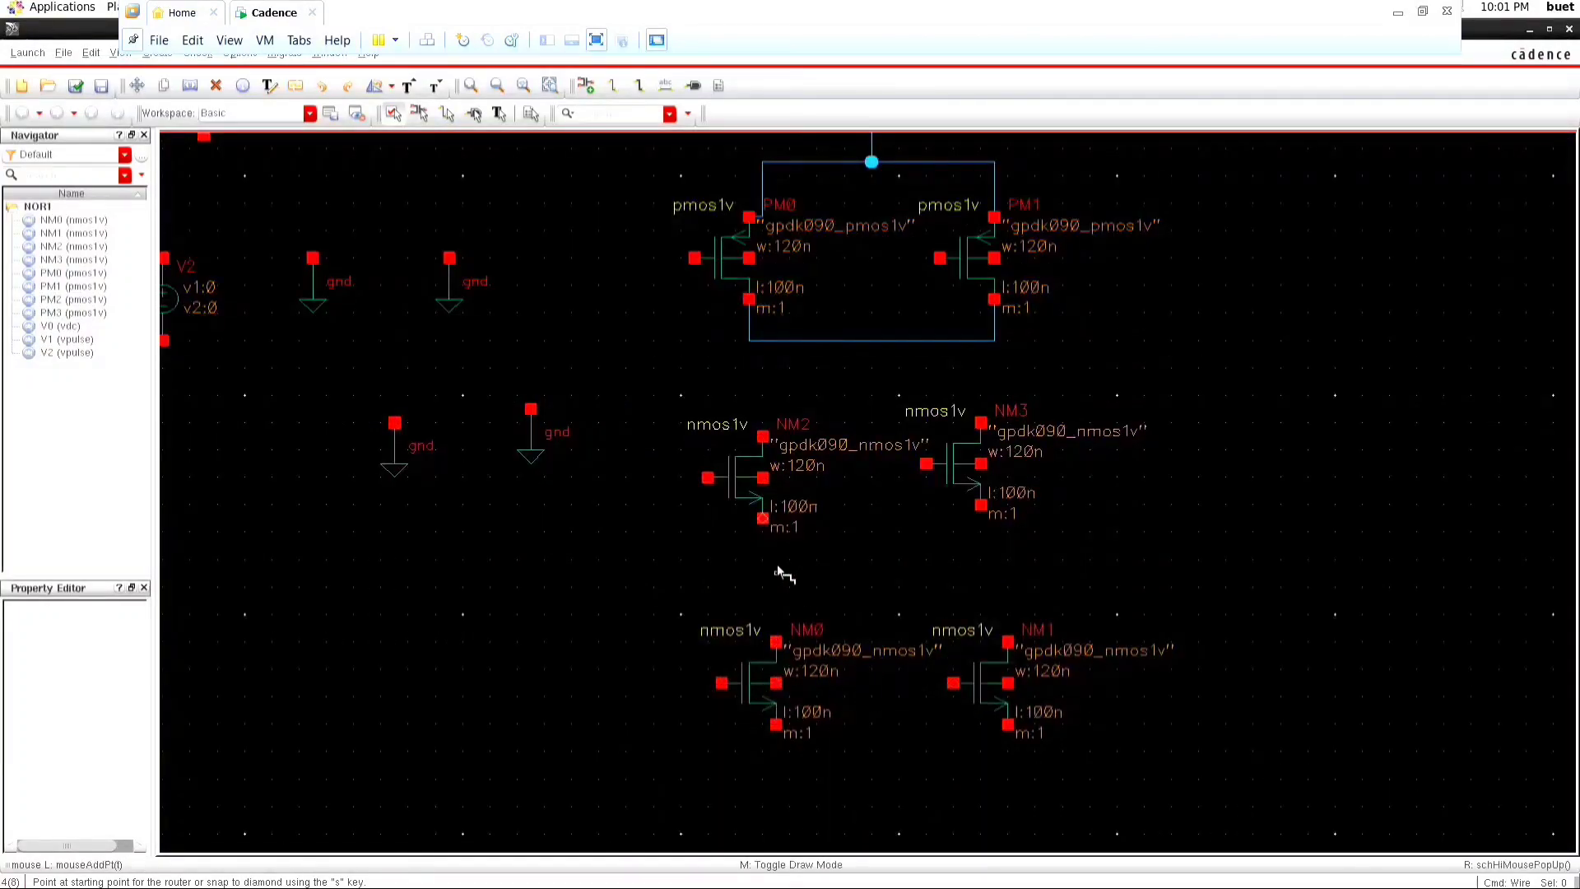
pyautogui.click(763, 519)
pyautogui.click(776, 641)
pyautogui.press('Escape')
# Flip the second-column transistors PM3, PM1, NM3 and NM1 horizontally so their gates face outward.
pyautogui.scroll(3, 968, 461)
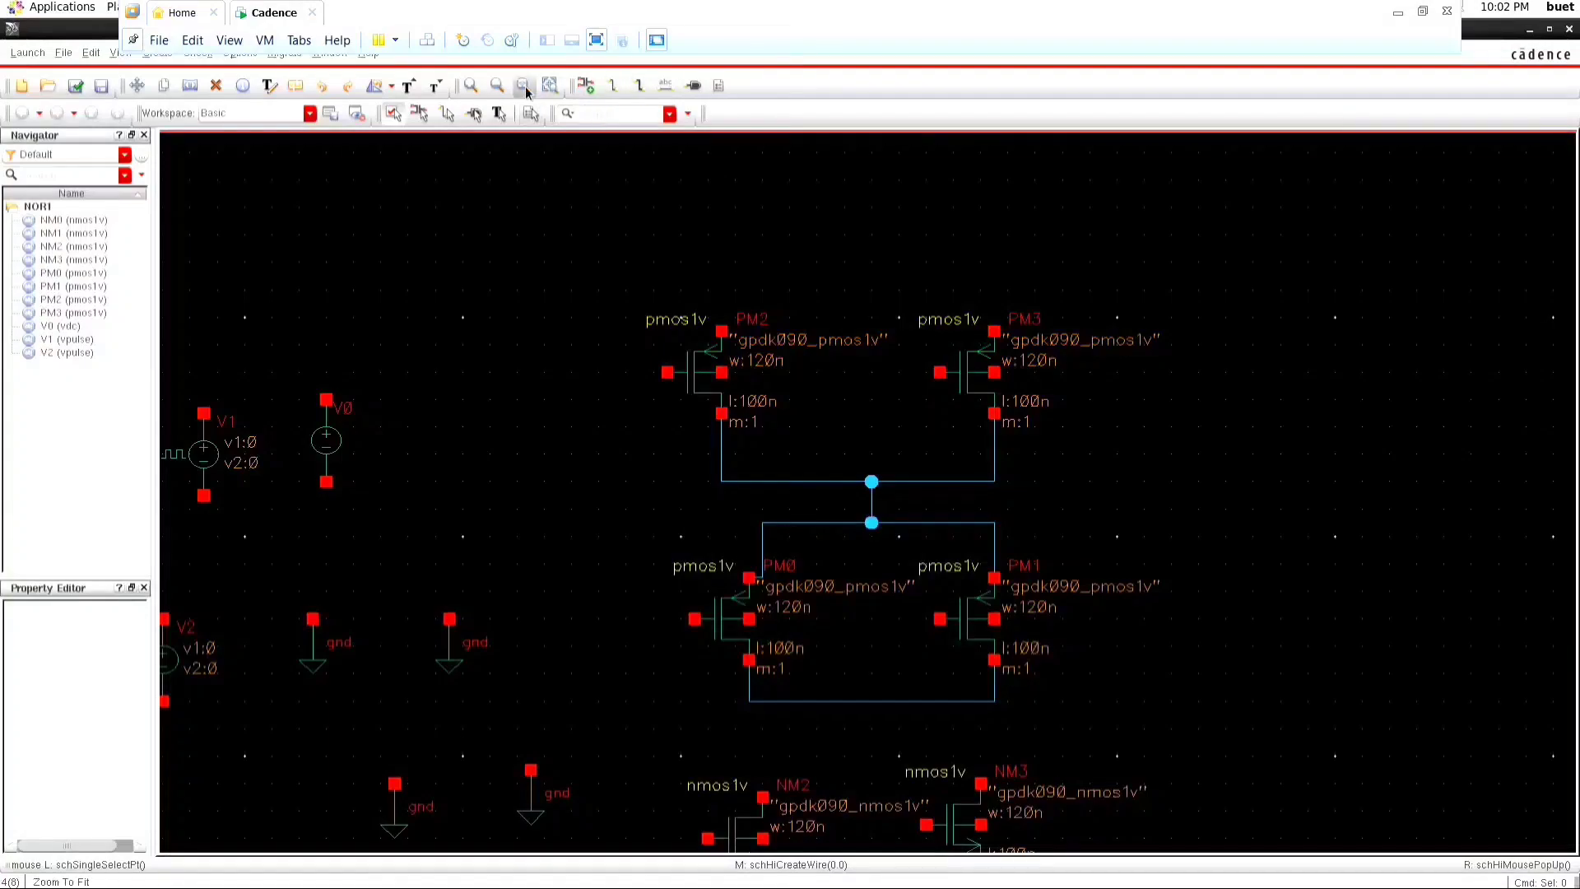
pyautogui.click(600, 41)
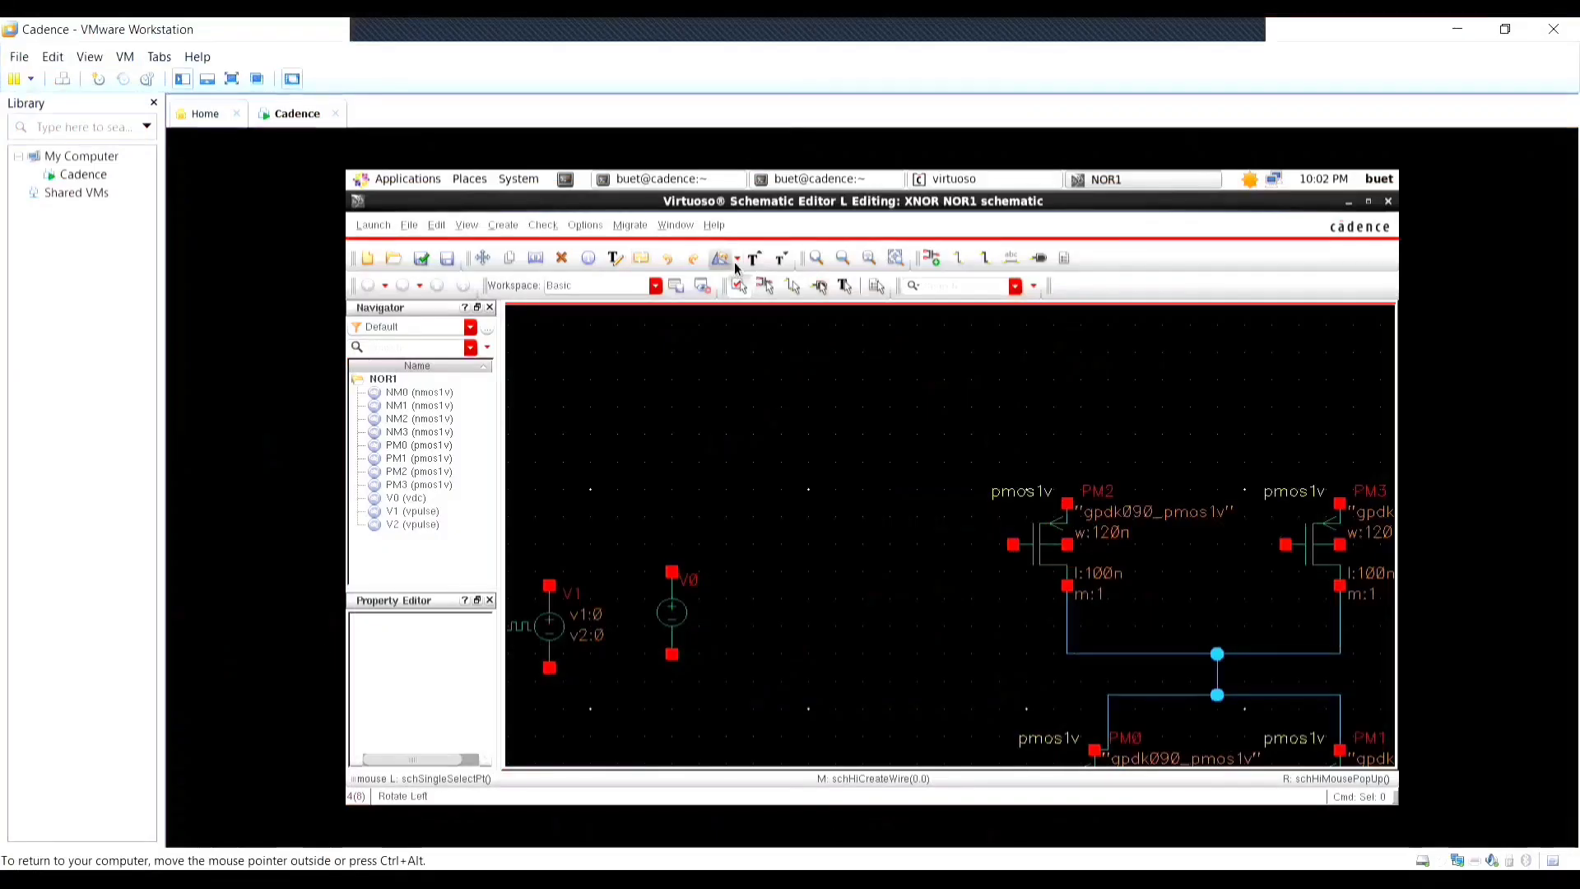
pyautogui.click(737, 260)
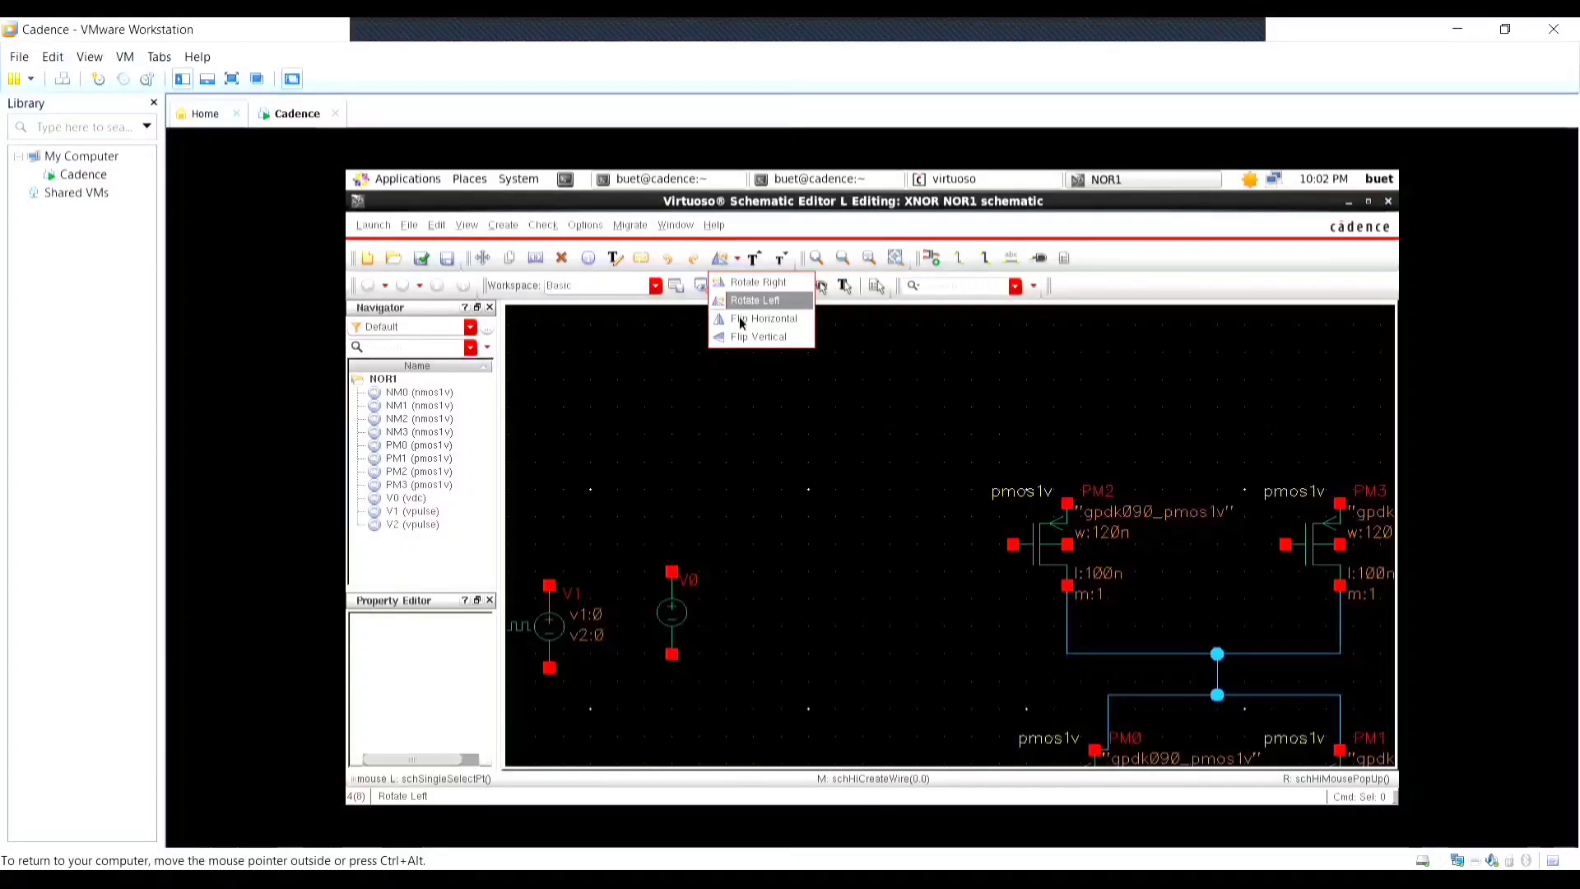
pyautogui.click(743, 320)
pyautogui.click(1316, 558)
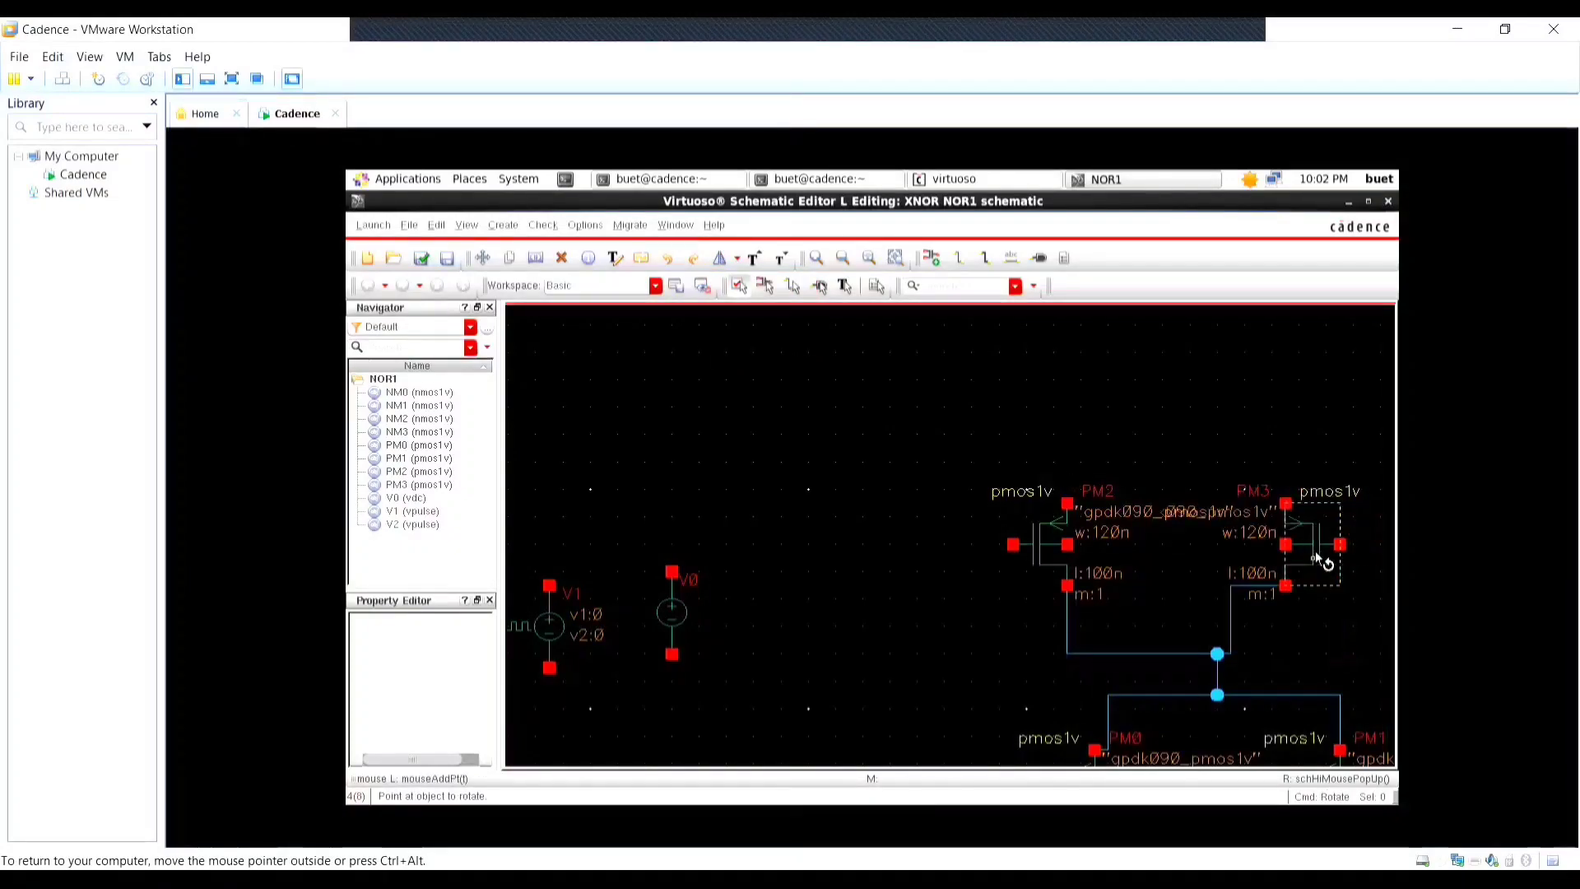
pyautogui.scroll(-3, 1275, 625)
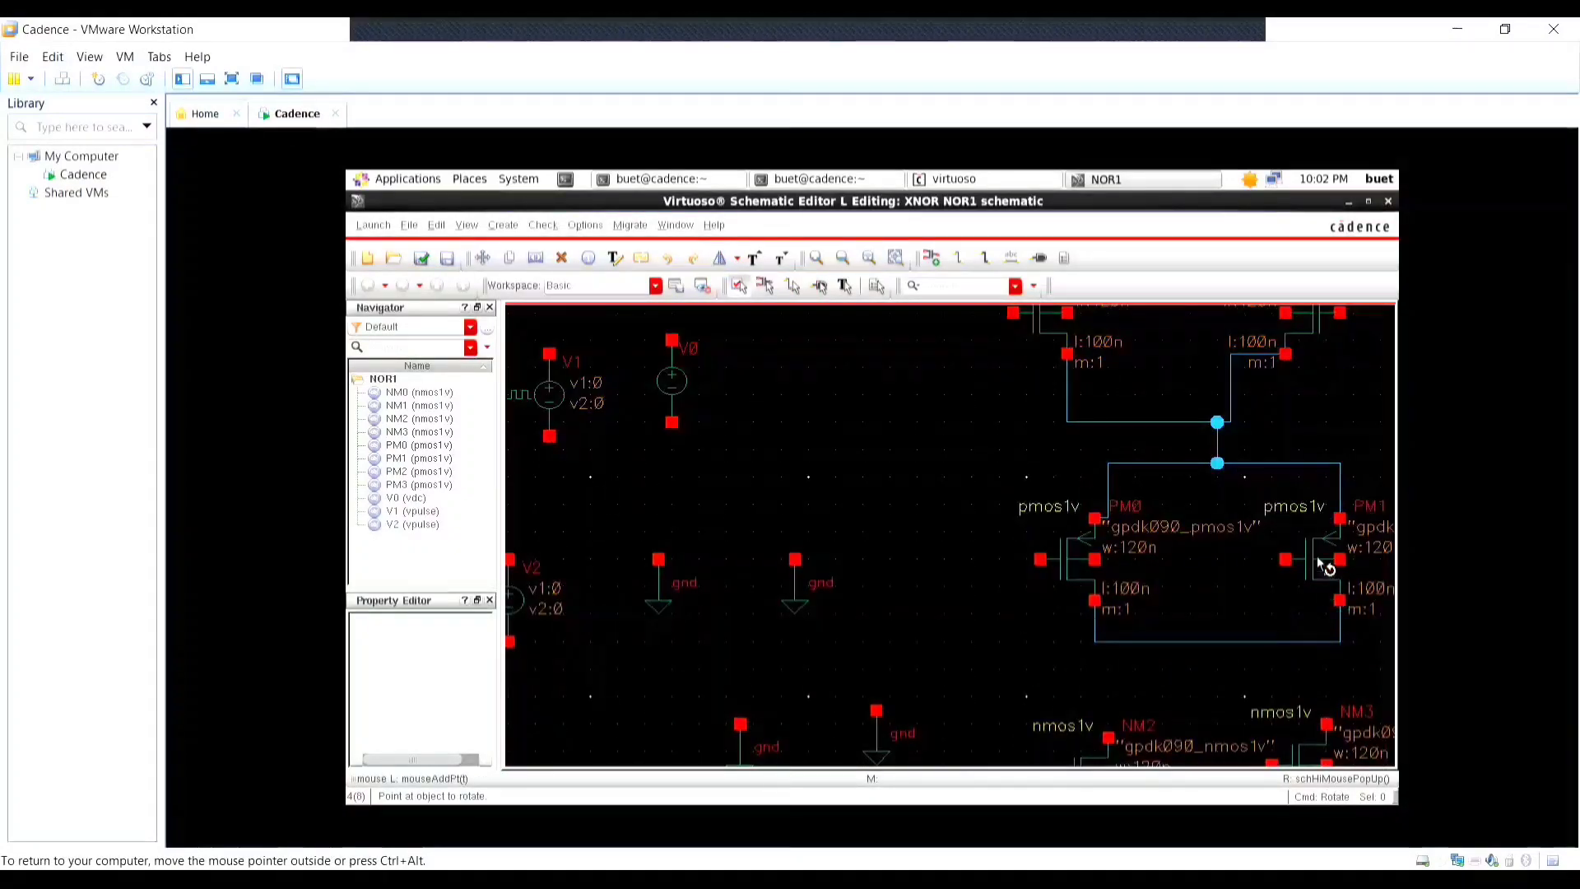
pyautogui.click(1316, 556)
pyautogui.scroll(-3, 1325, 564)
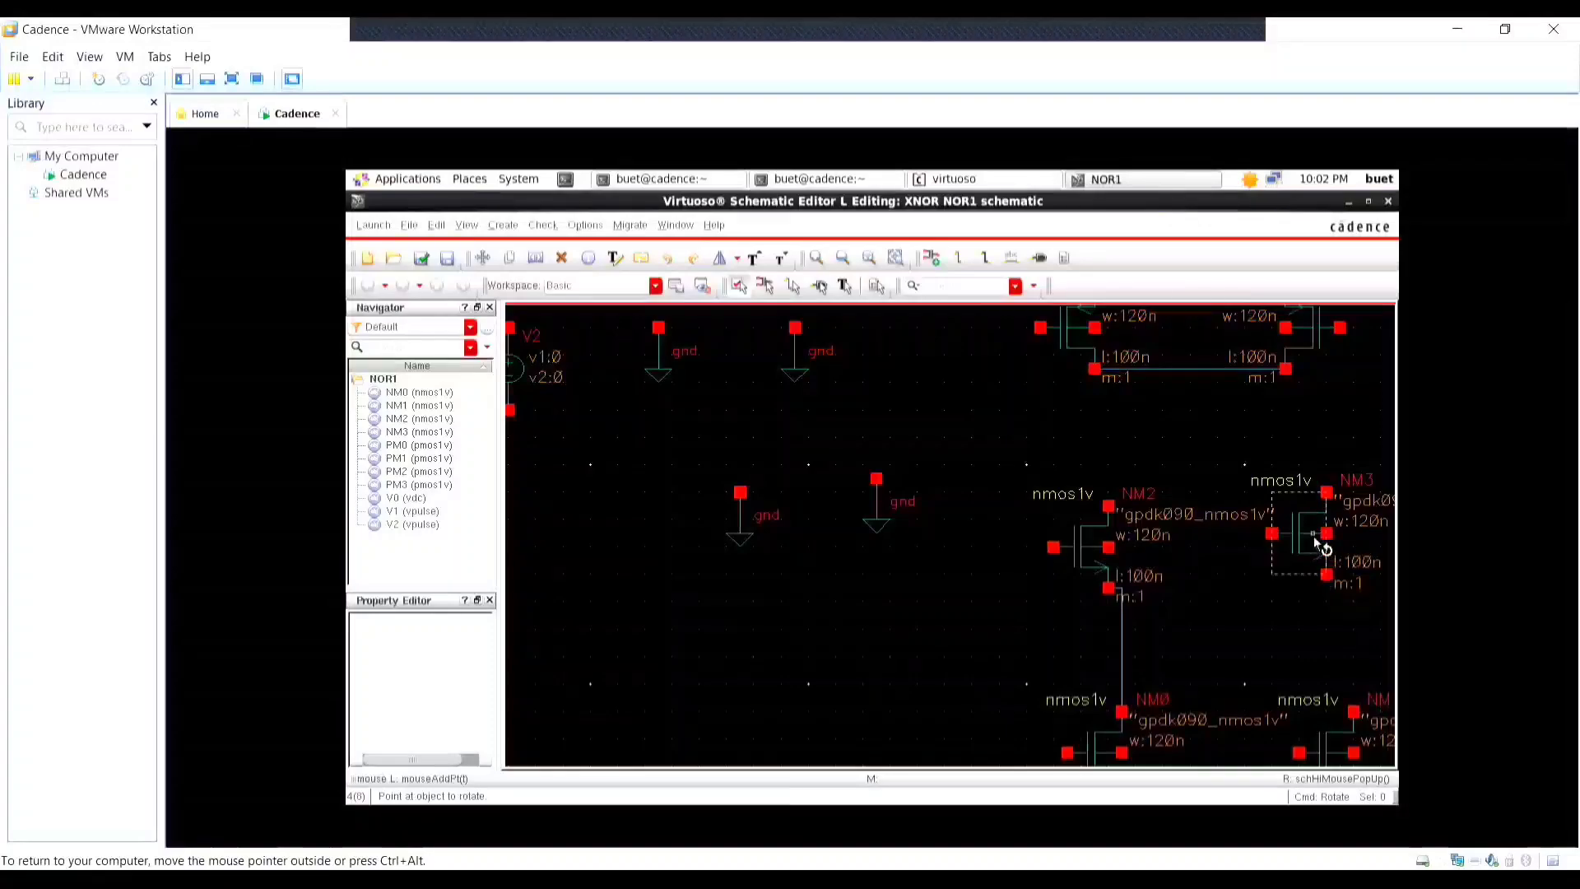
pyautogui.click(1318, 551)
pyautogui.scroll(-1, 1317, 550)
pyautogui.click(1331, 620)
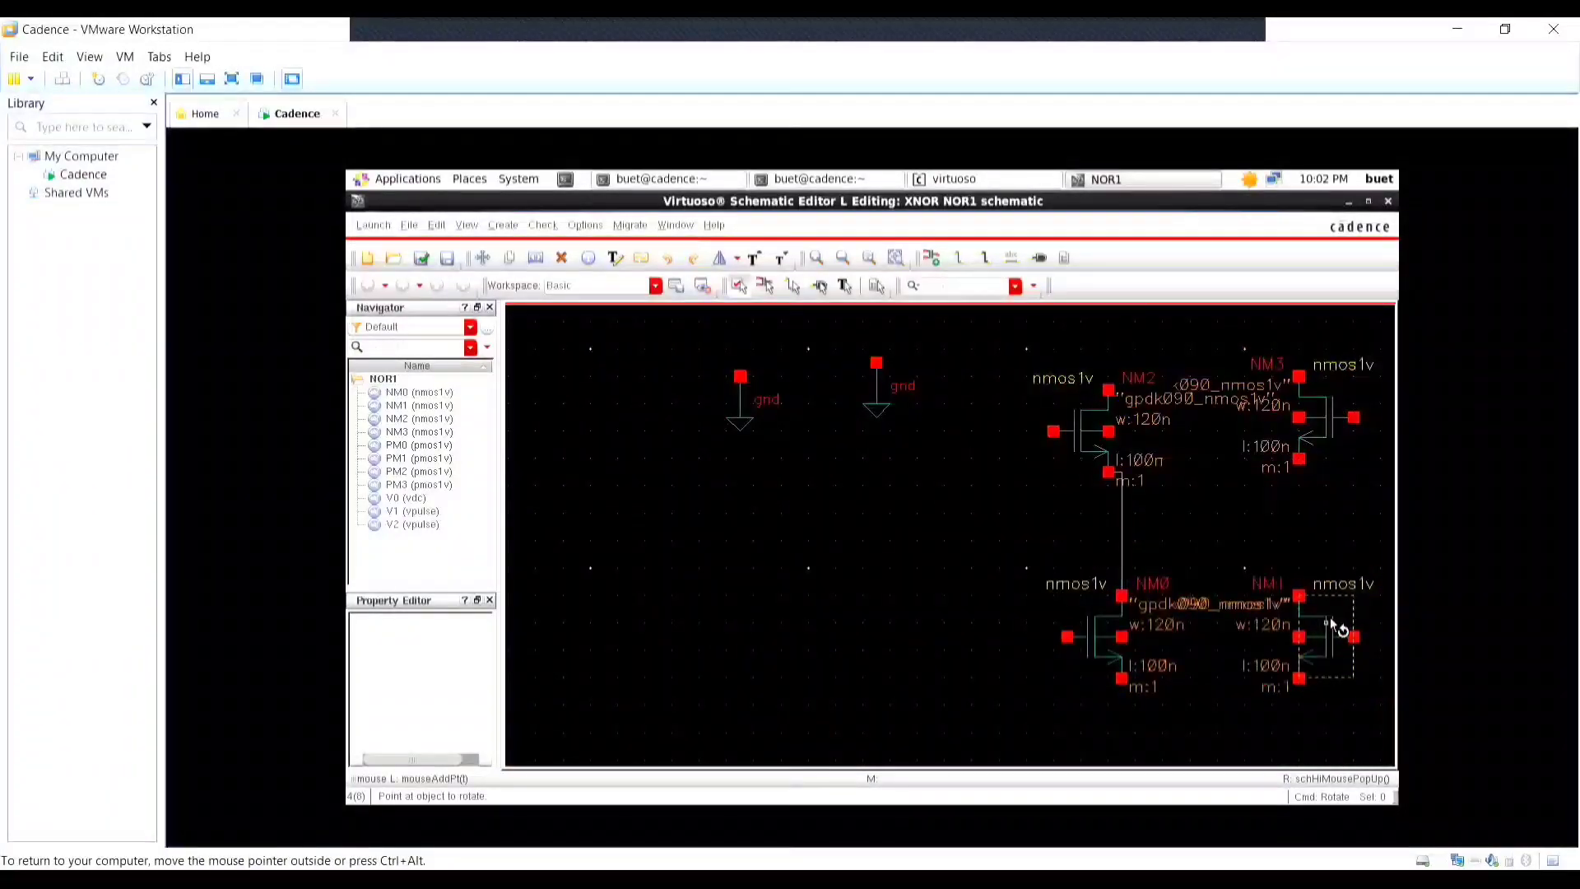
pyautogui.scroll(-1, 1313, 598)
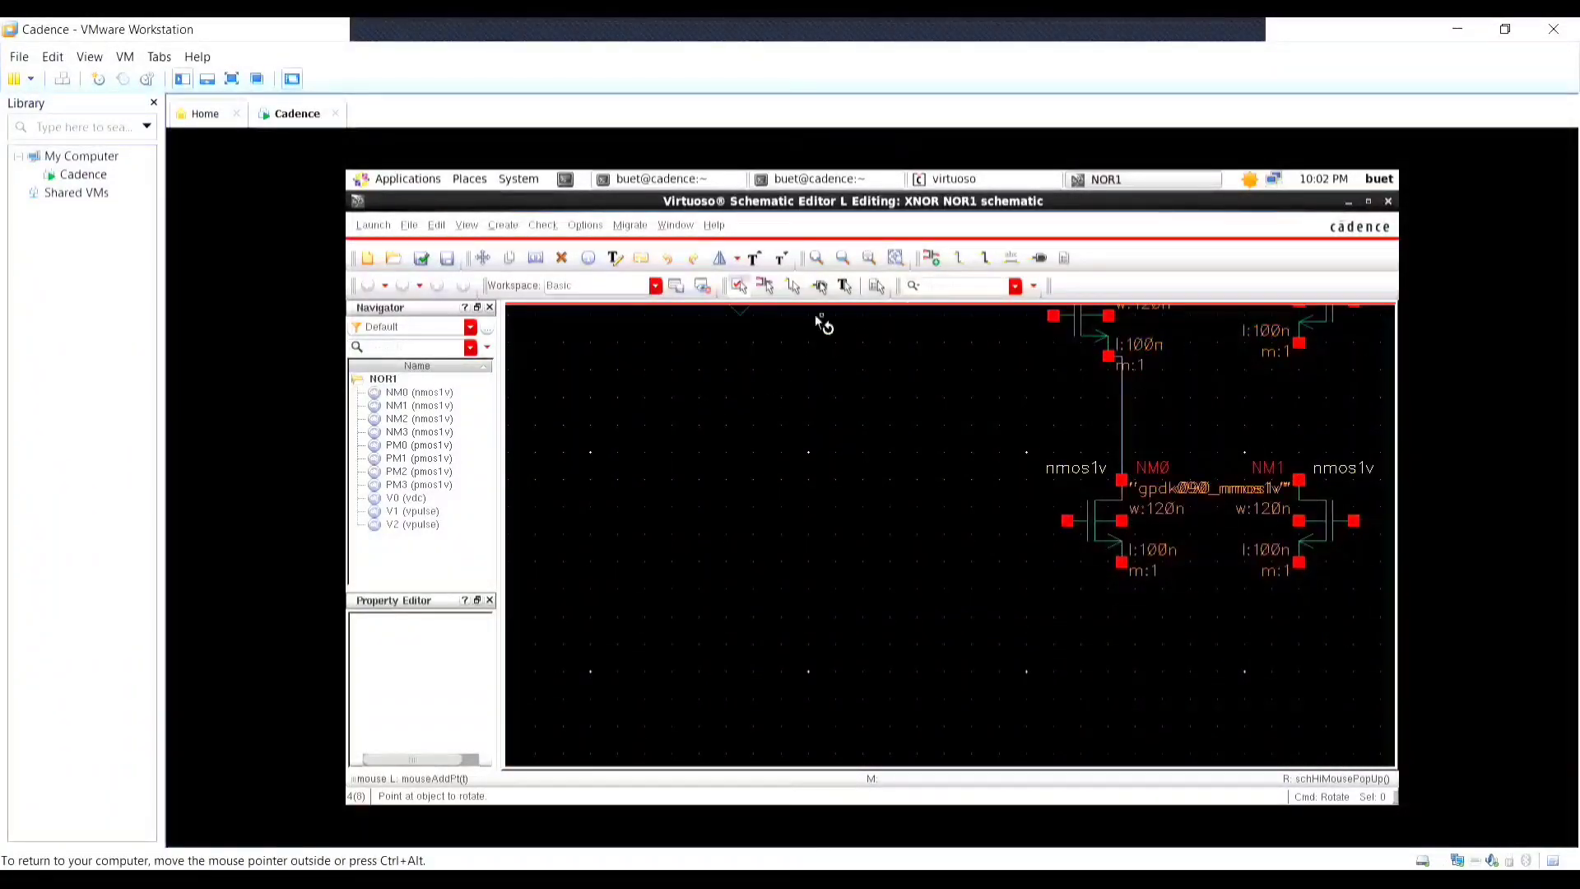
pyautogui.press('Escape')
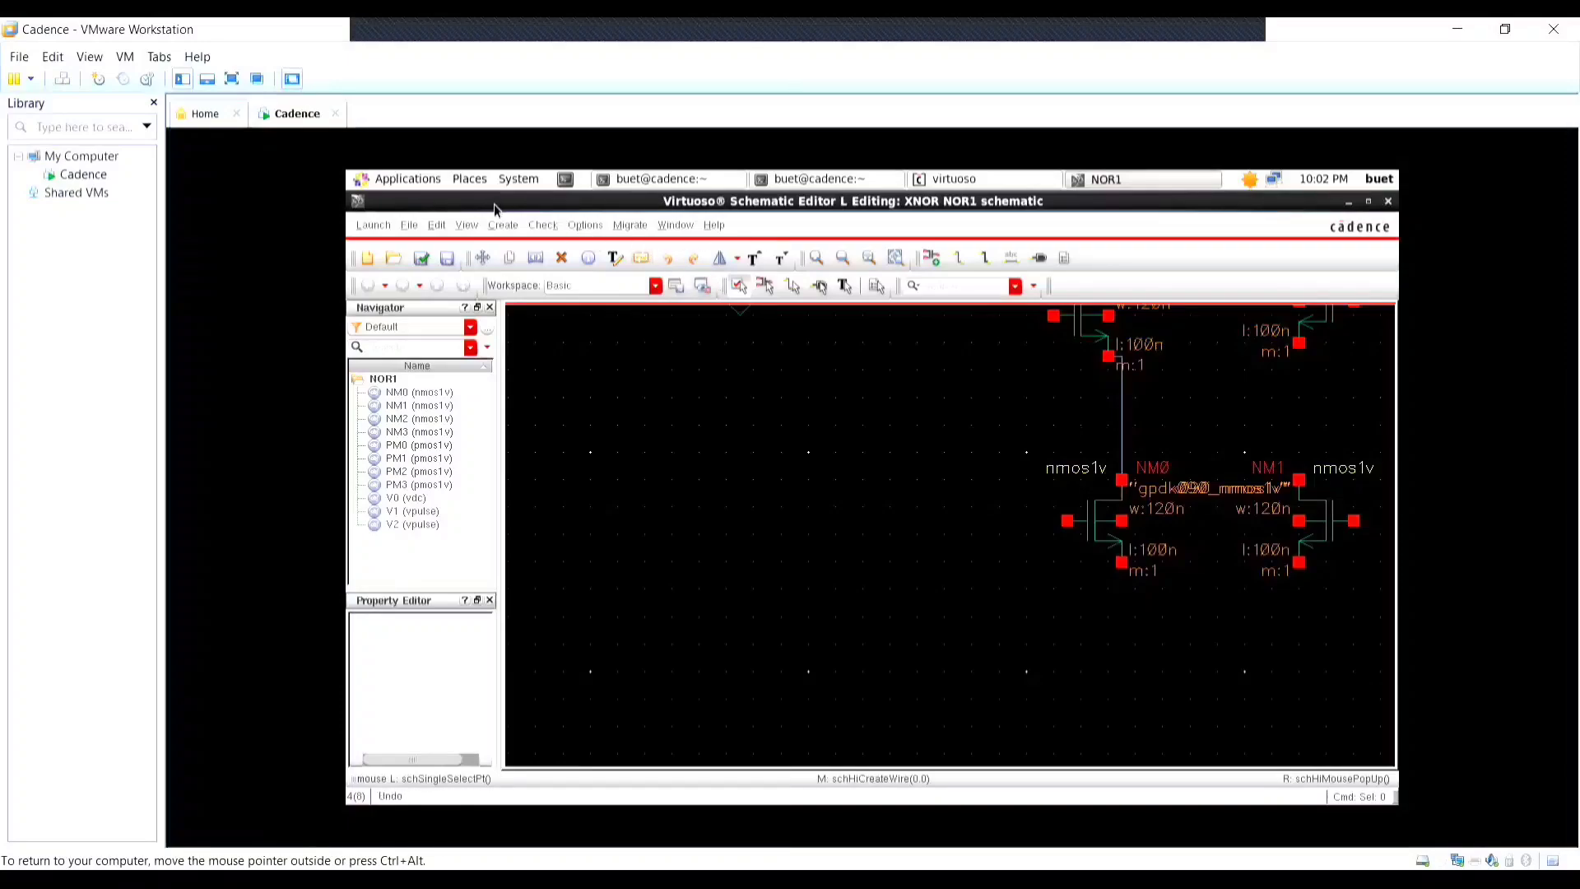
# Wire the source of NM3 to the drain of NM1 and join the sources of NM1 and NM0 with a wire below them.
pyautogui.click(232, 79)
pyautogui.press('w')
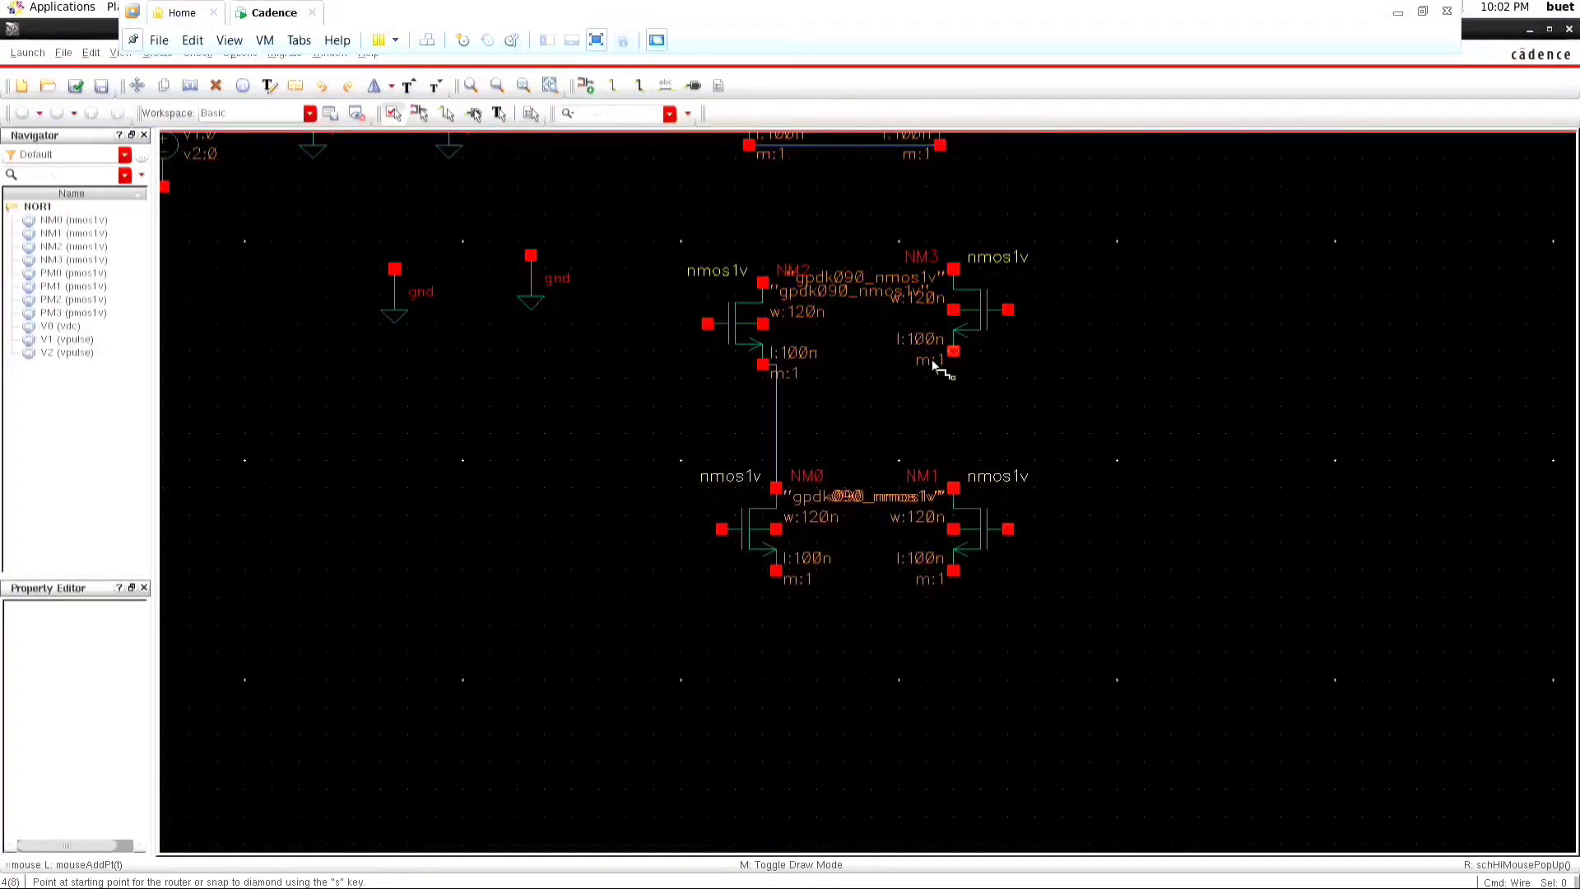
pyautogui.scroll(1, 942, 375)
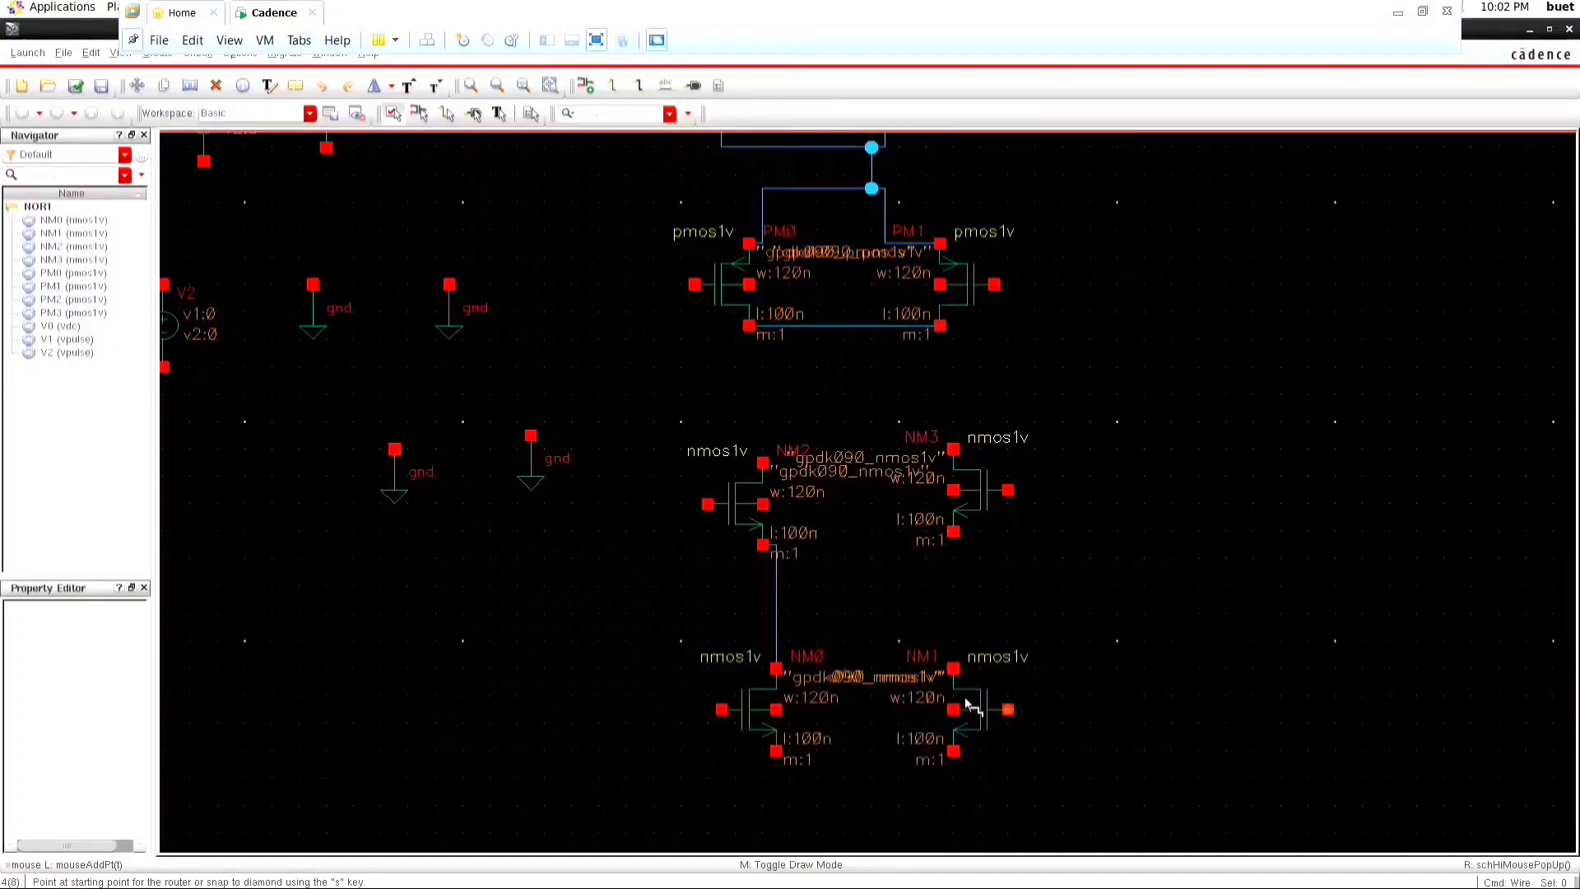
pyautogui.click(953, 668)
pyautogui.click(954, 532)
pyautogui.click(938, 818)
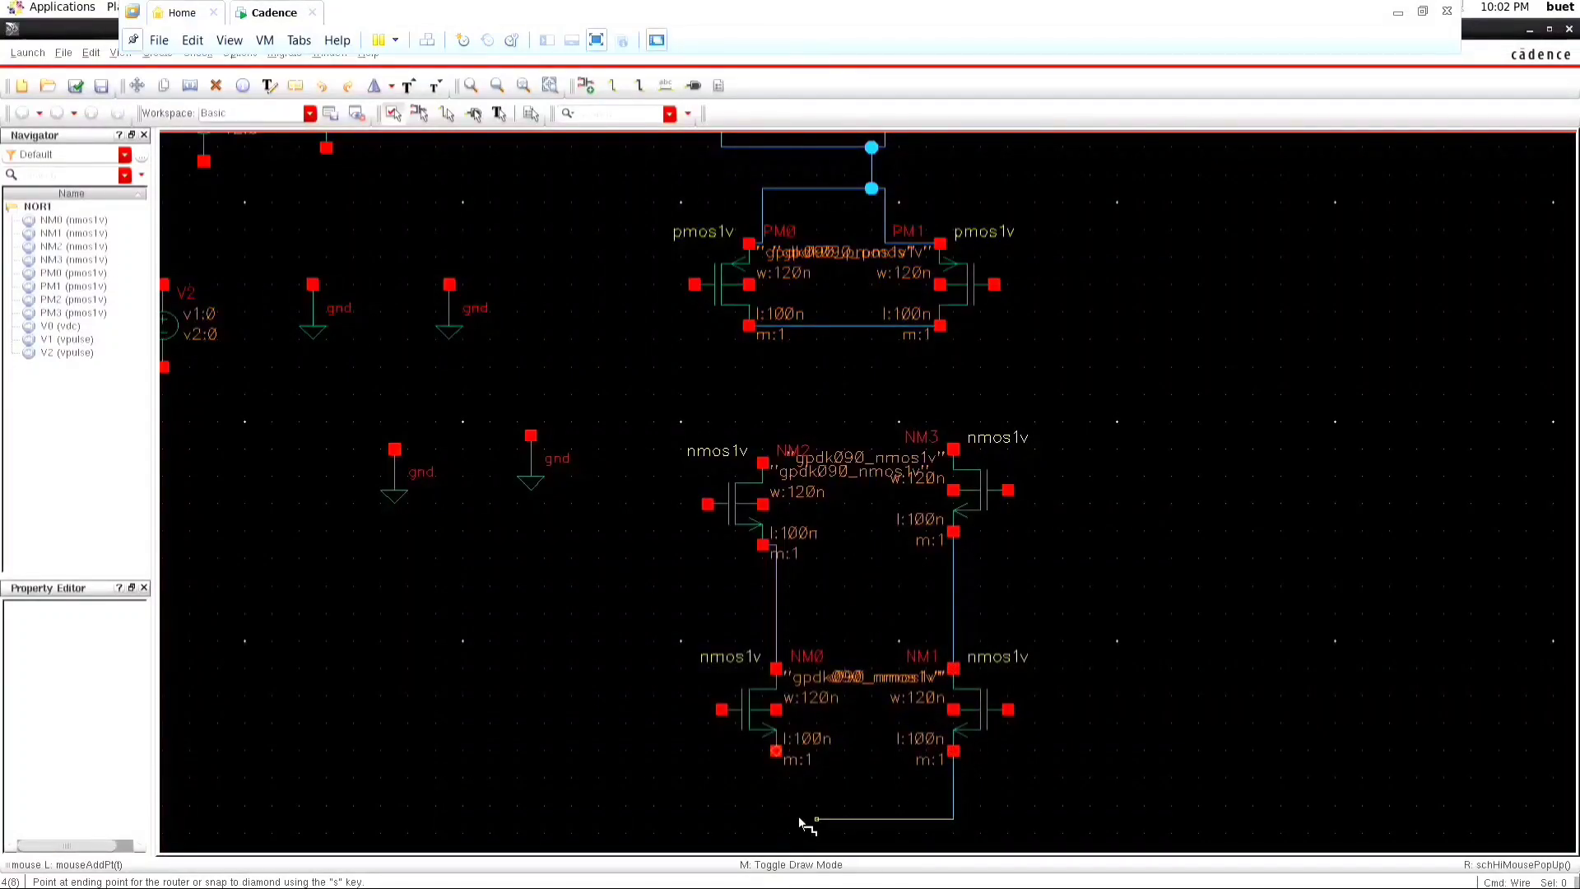
pyautogui.click(776, 751)
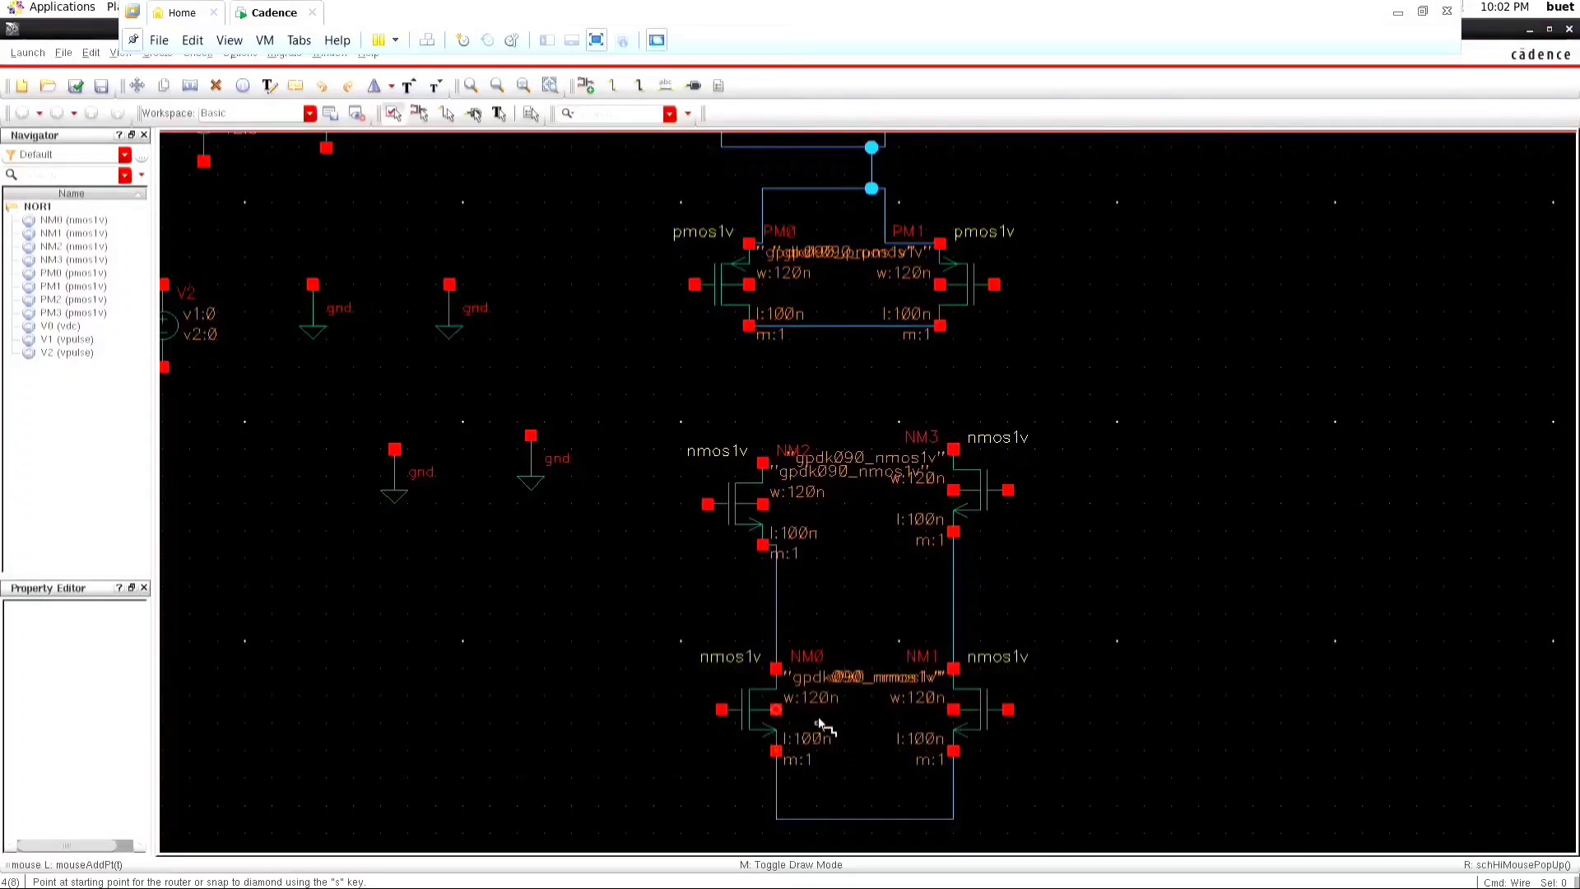
# Connect the body terminals of all four NMOS transistors to the common source wire of NM0 and NM1.
pyautogui.click(776, 710)
pyautogui.click(831, 819)
pyautogui.click(953, 709)
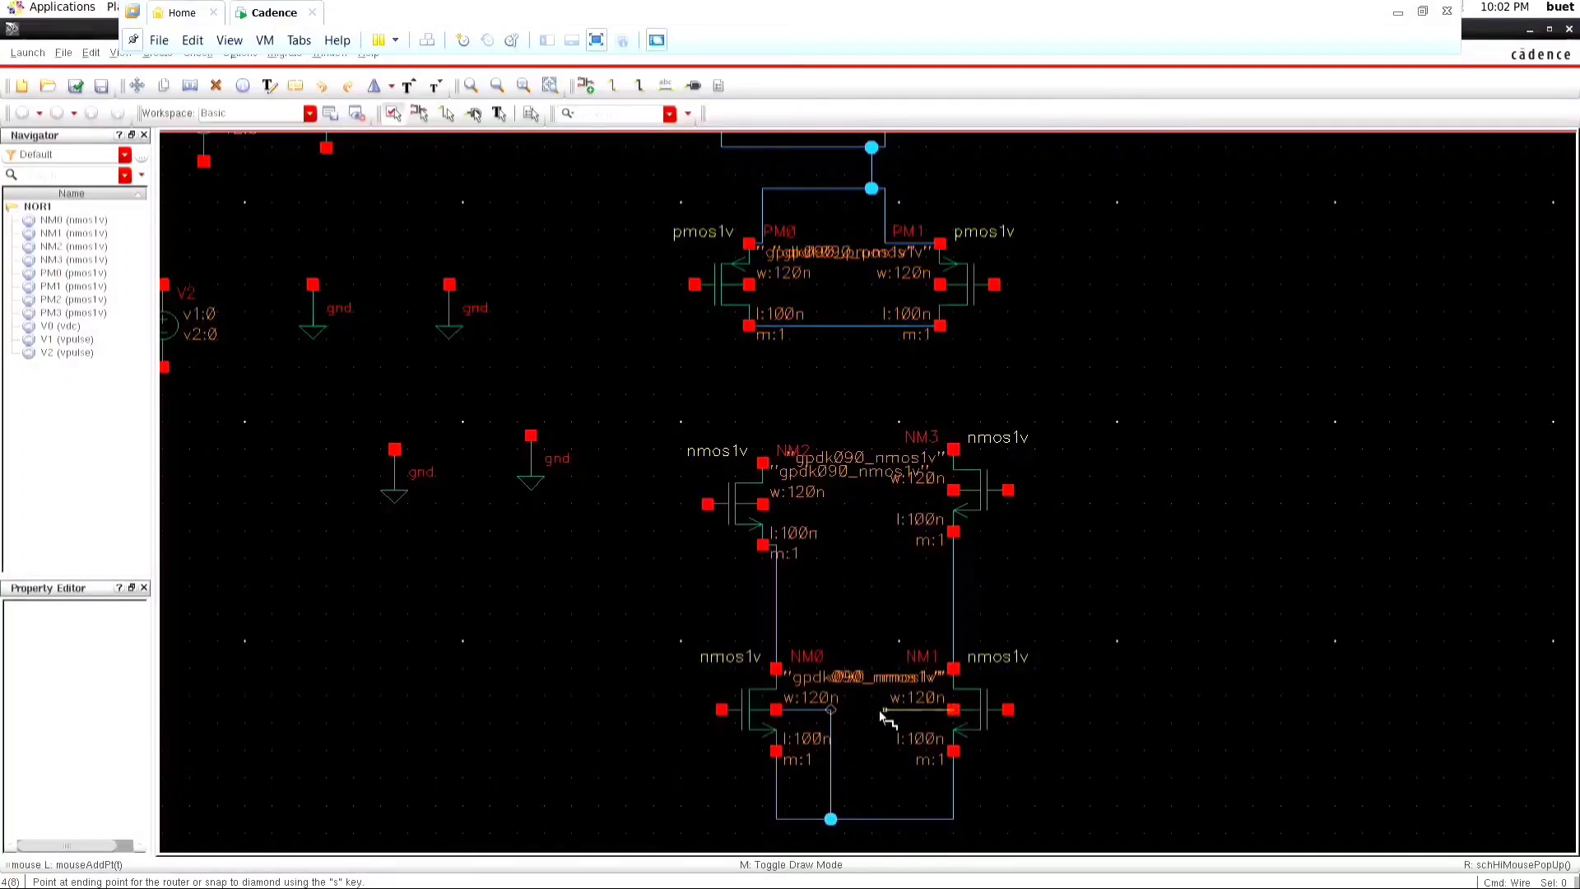
pyautogui.click(884, 819)
pyautogui.click(763, 503)
pyautogui.click(830, 710)
pyautogui.click(953, 491)
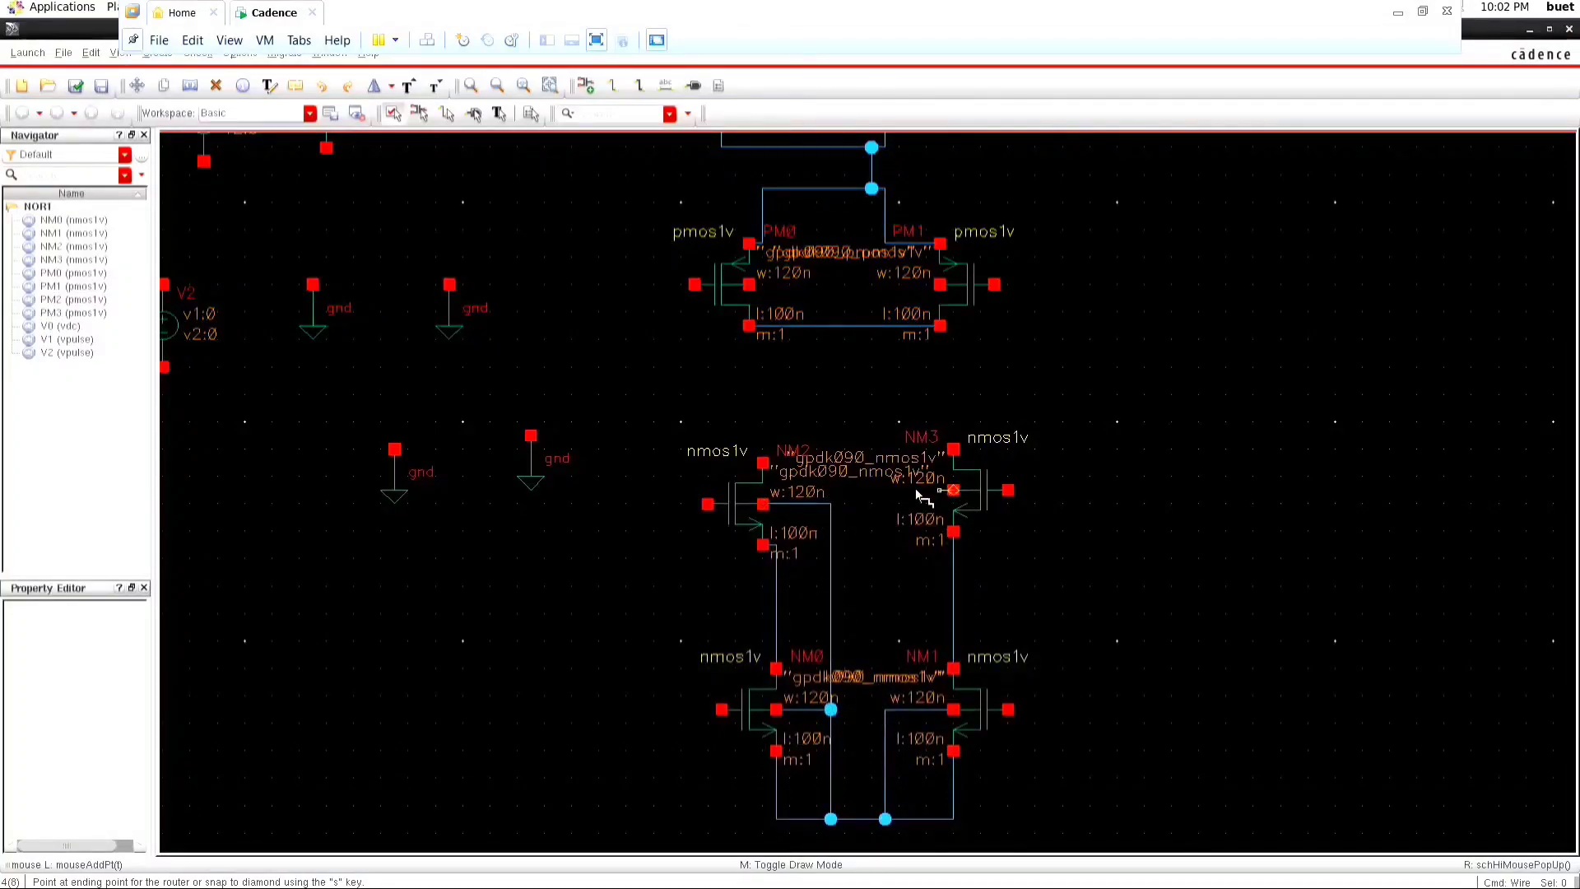
pyautogui.click(885, 709)
# Delete the off-centre vertical wire linking the upper and lower PMOS pairs.
pyautogui.scroll(2, 905, 453)
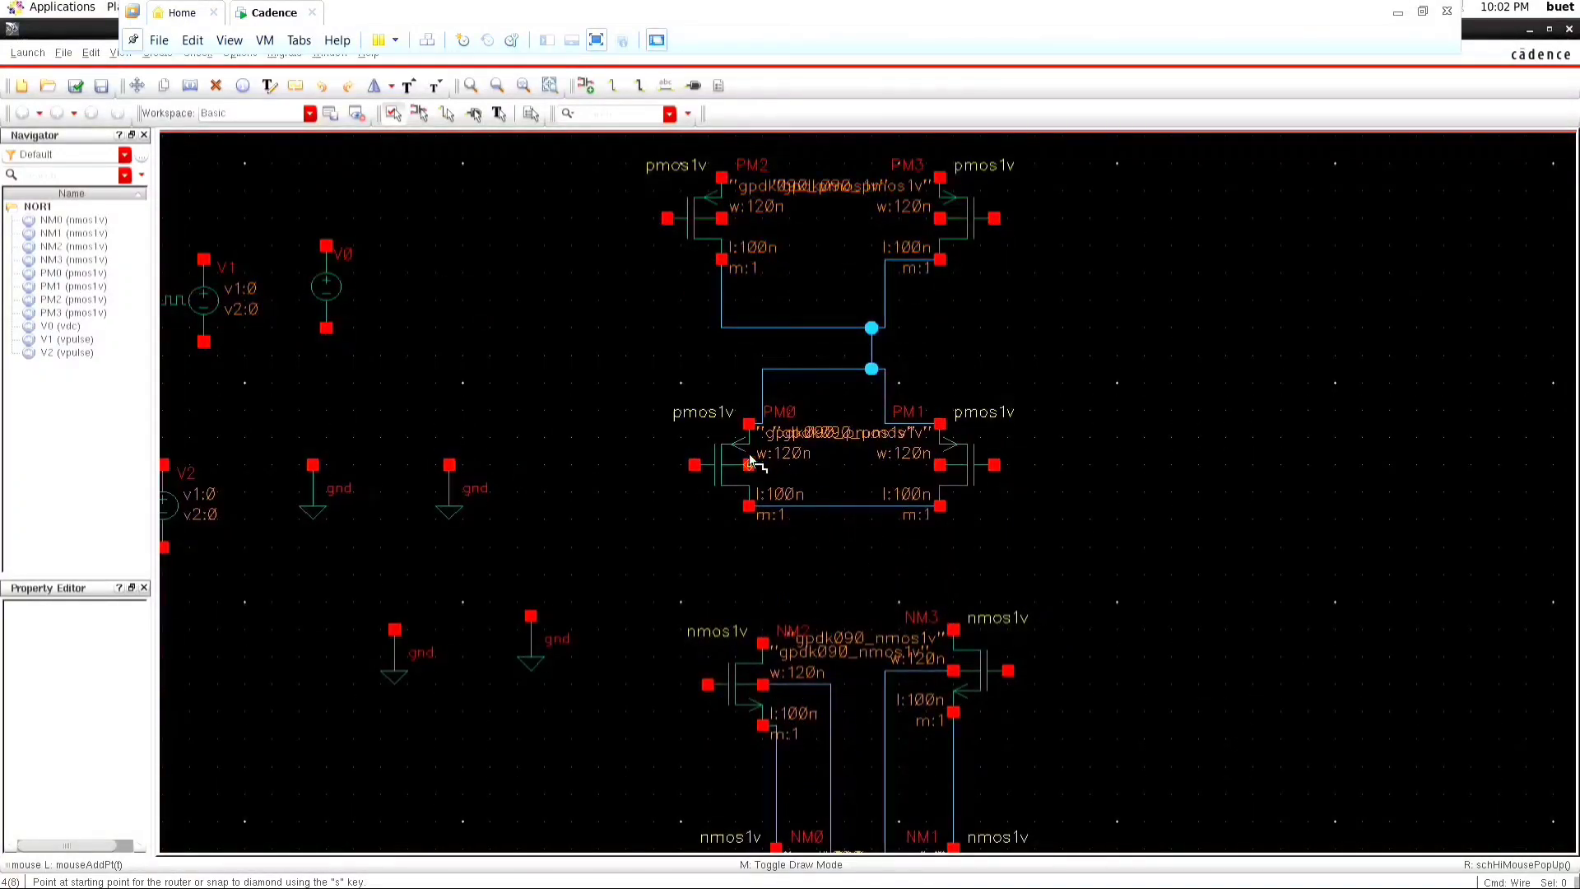
pyautogui.press('Escape')
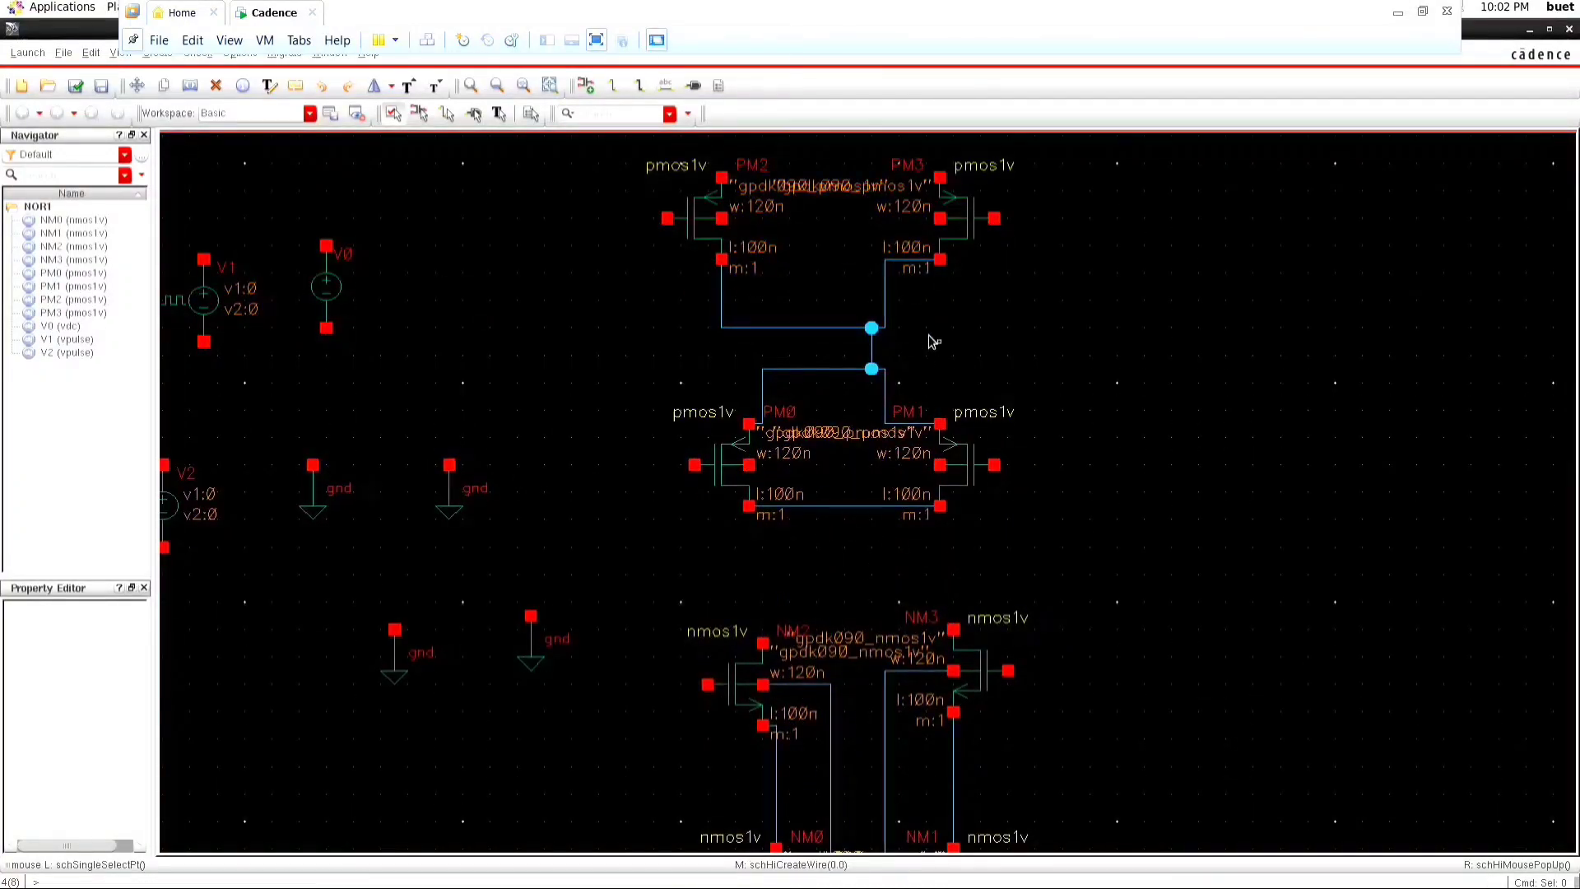
pyautogui.rightClick(873, 355)
pyautogui.click(914, 455)
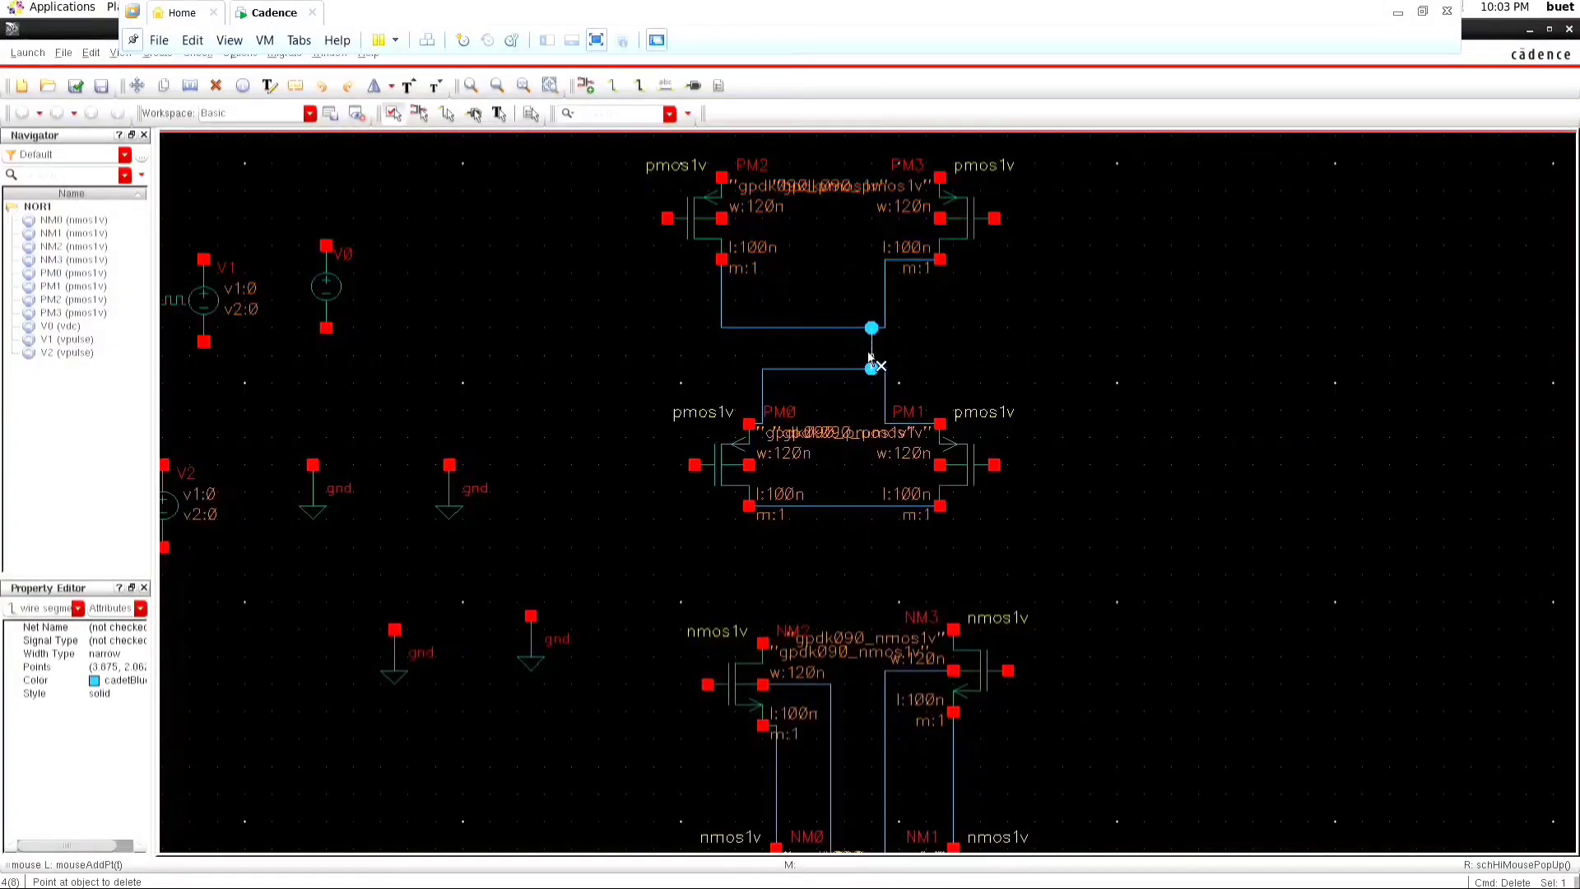
pyautogui.click(872, 360)
pyautogui.press('Escape')
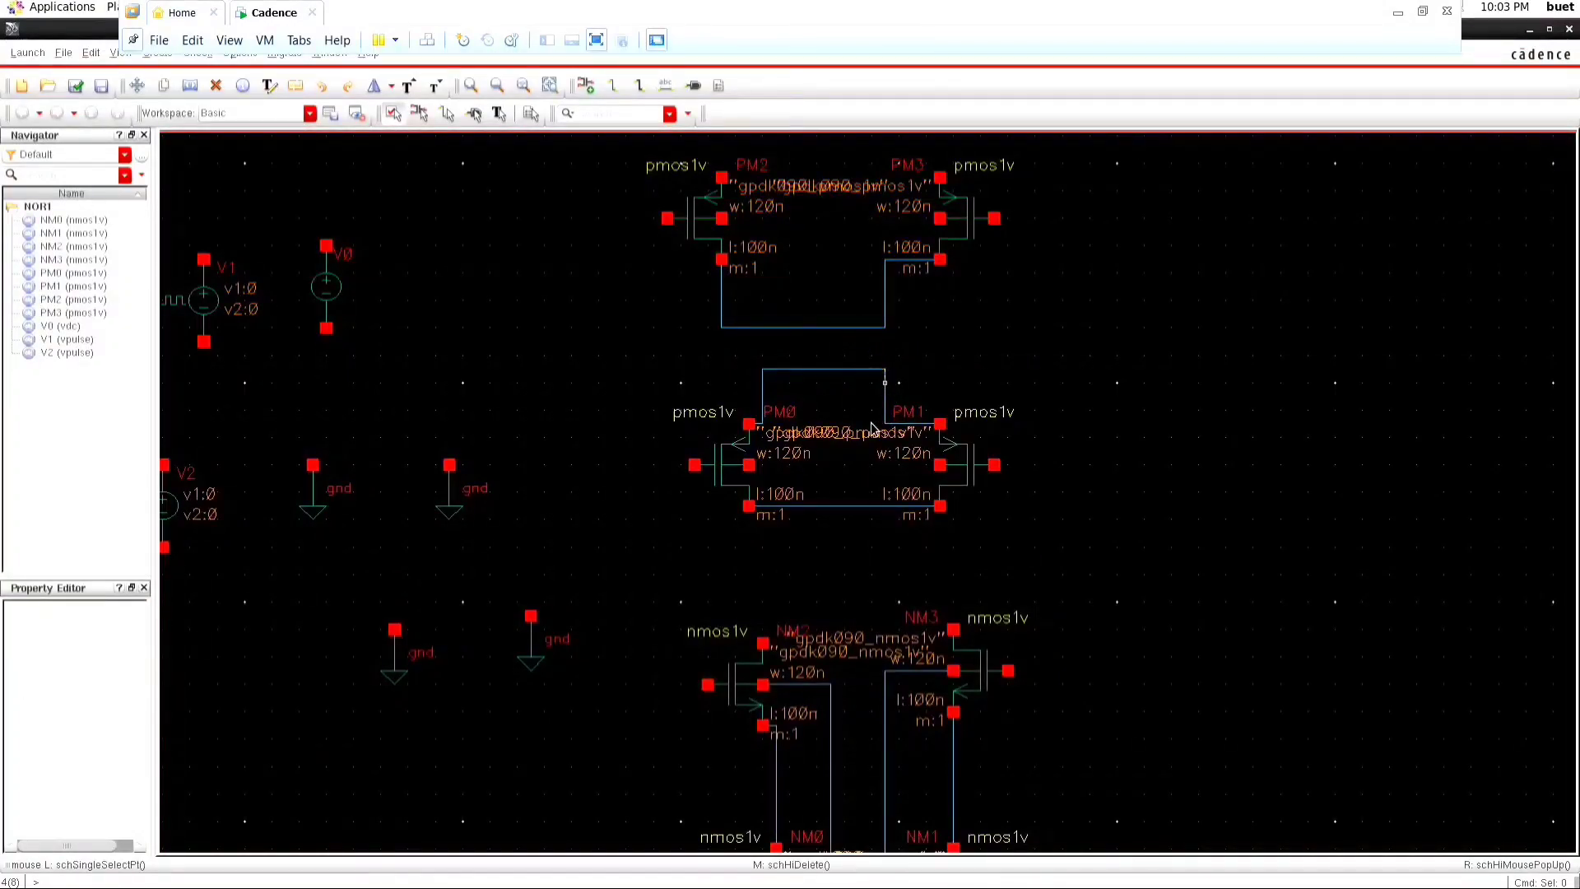
# Draw a vertical wire between the upper and lower PMOS pair wires, midway between the two transistor columns.
pyautogui.press('w')
pyautogui.click(831, 368)
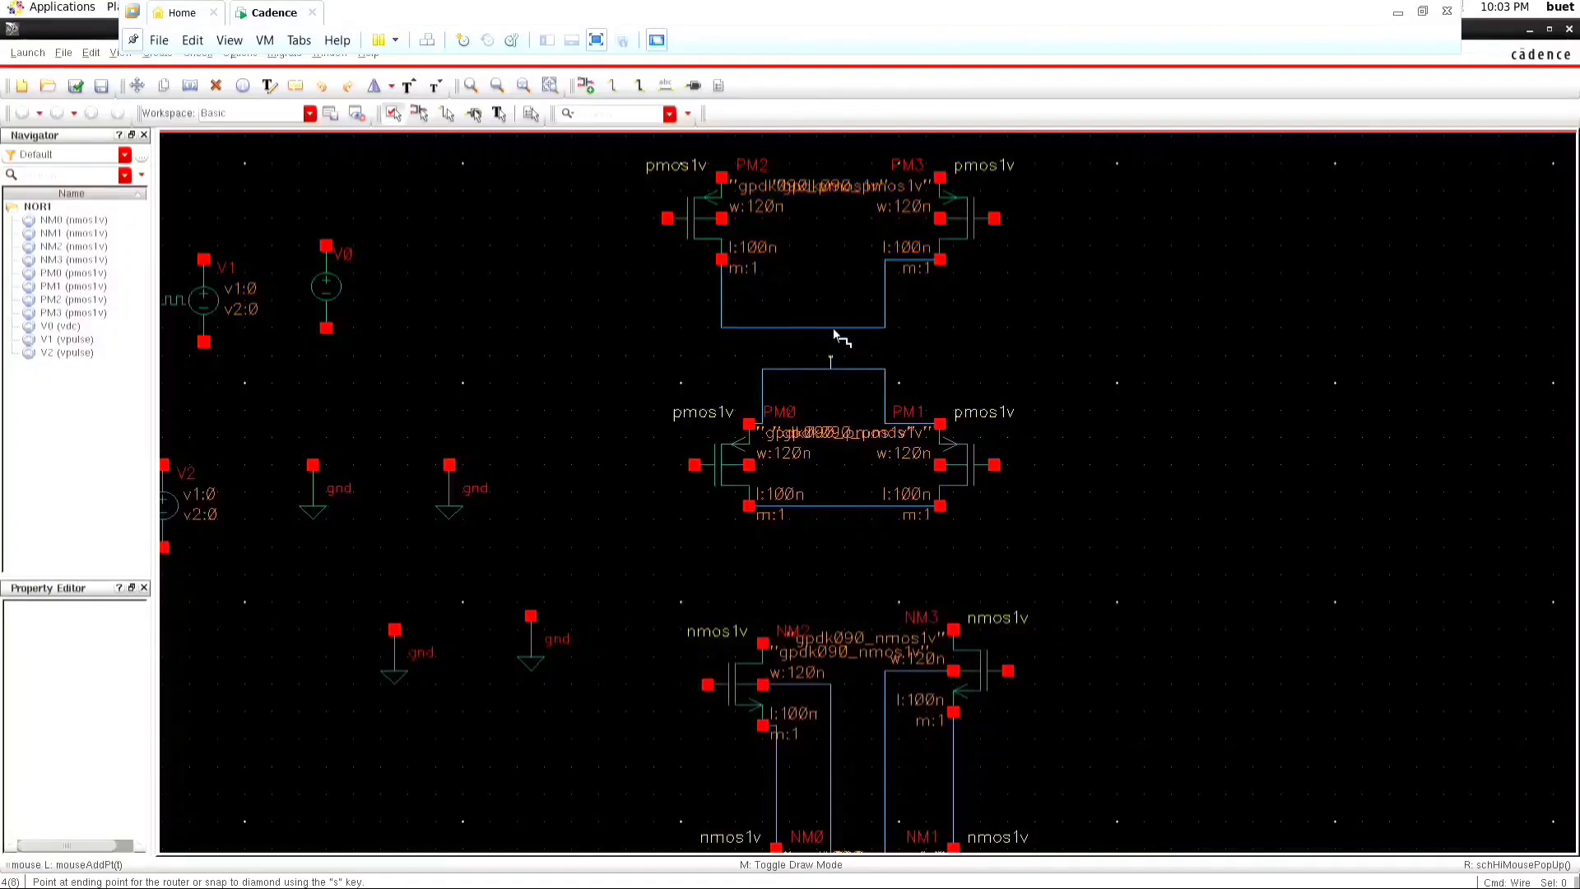
pyautogui.click(831, 328)
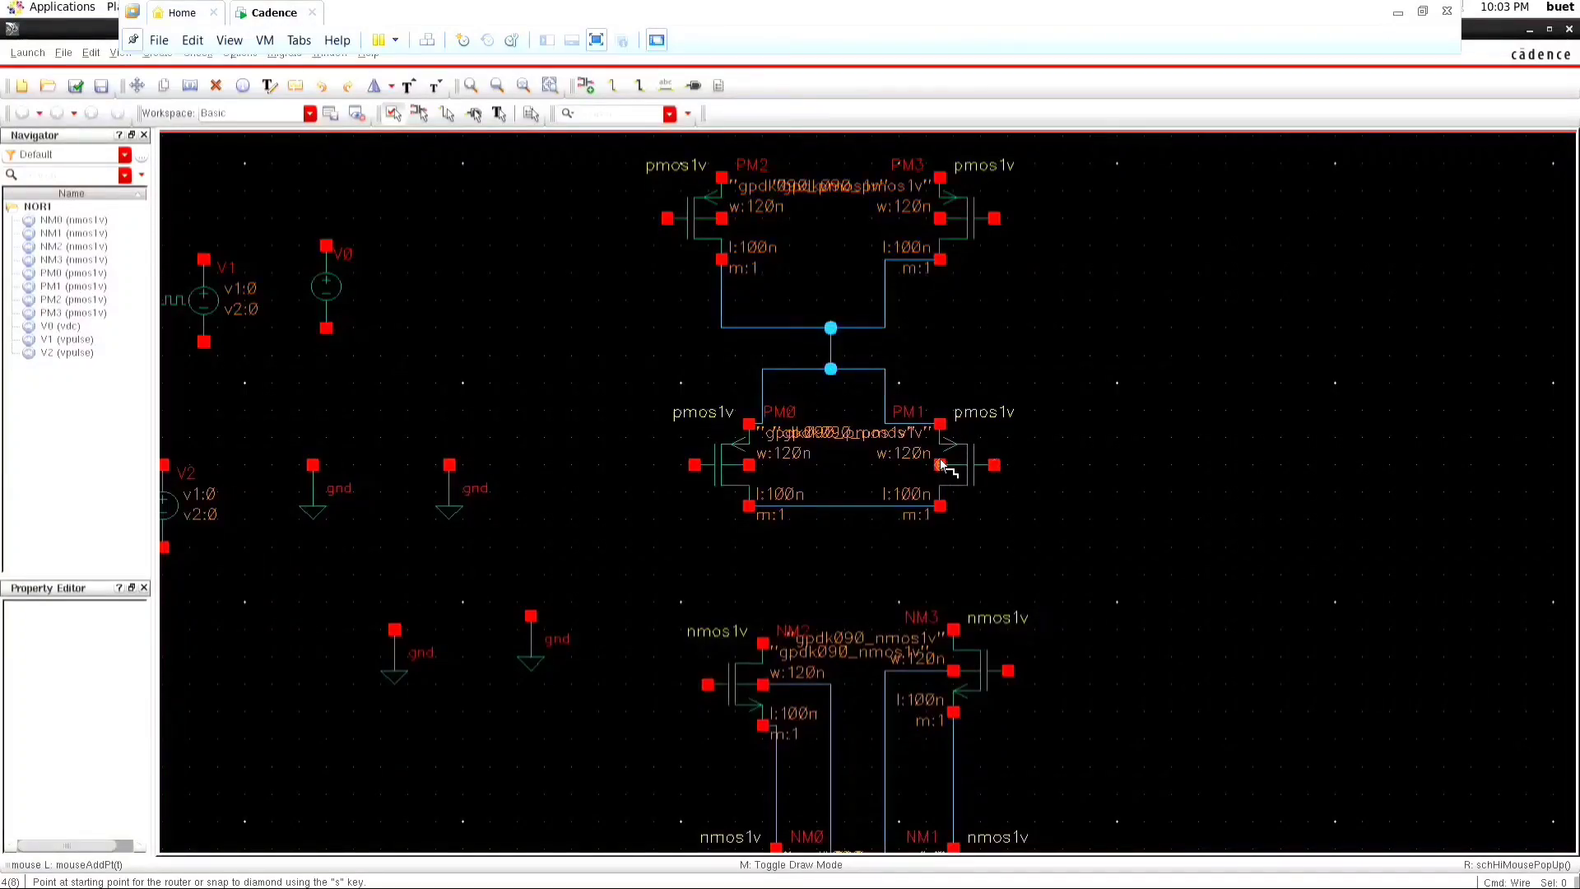
# Wire the body terminal of PM1 to that of PM3, and the body terminal of PM0 to that of PM2.
pyautogui.click(912, 465)
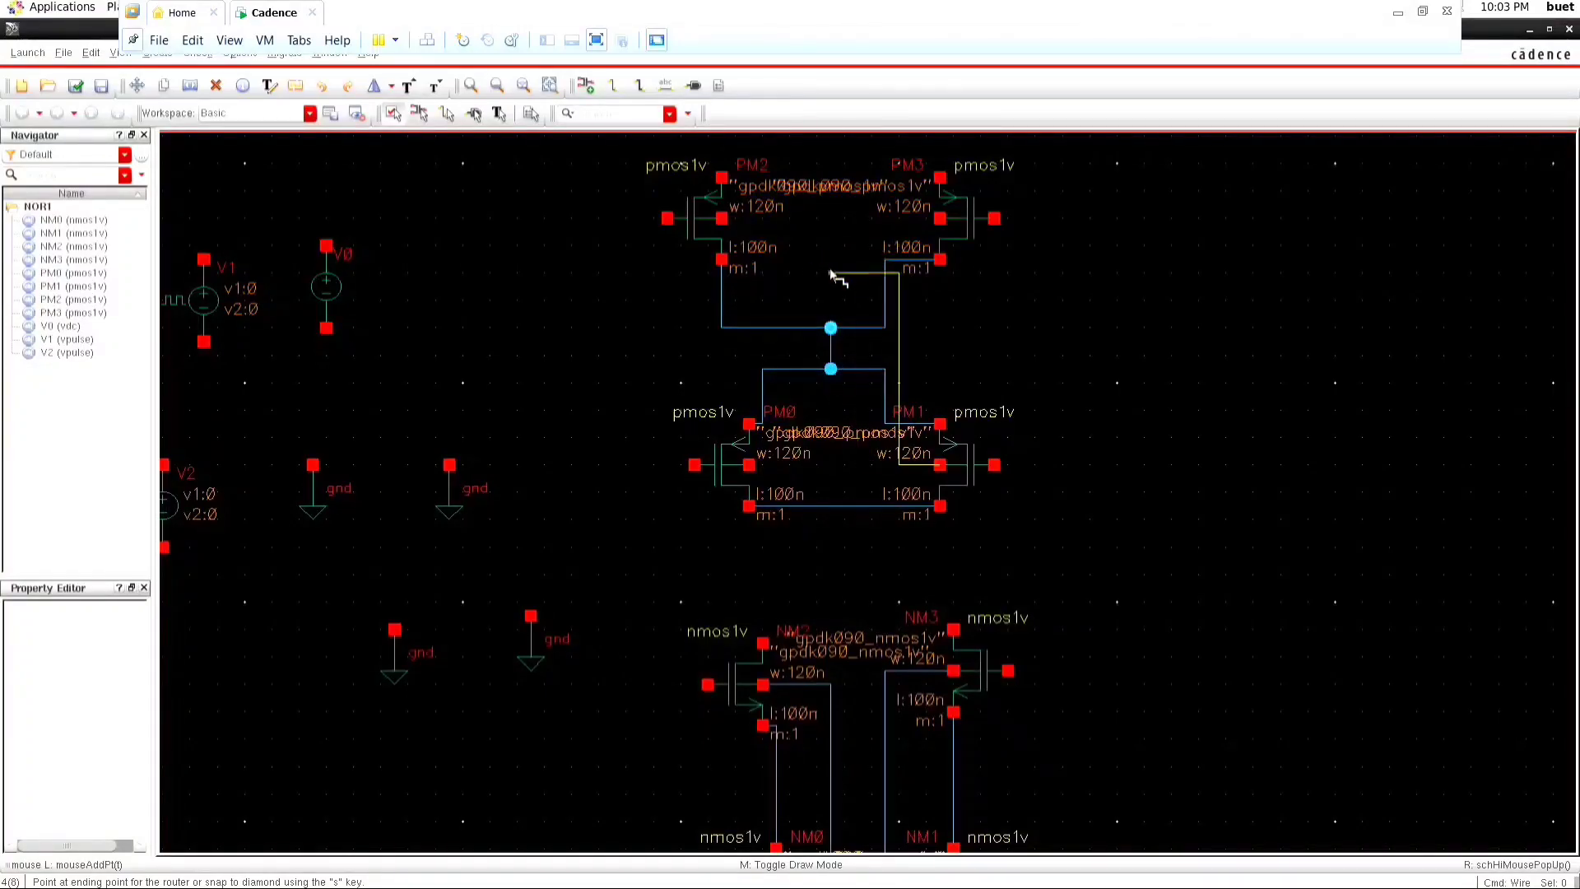
pyautogui.click(941, 219)
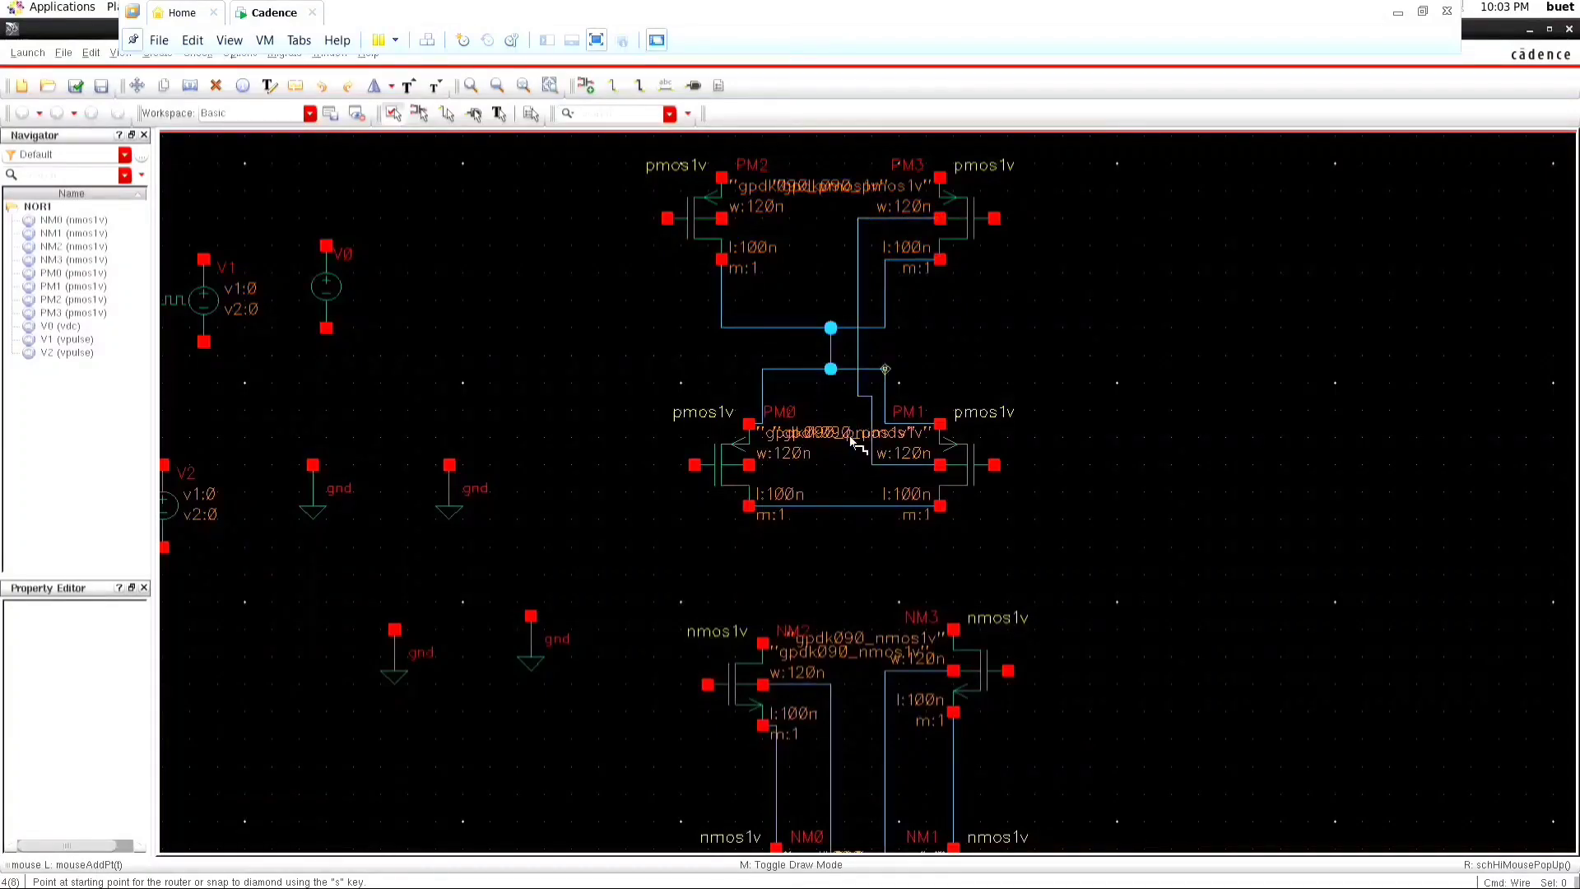
pyautogui.click(749, 465)
pyautogui.click(722, 218)
# Join the sources of PM2 and PM3 with a wire above them and connect both PMOS body wires to it.
pyautogui.scroll(2, 787, 313)
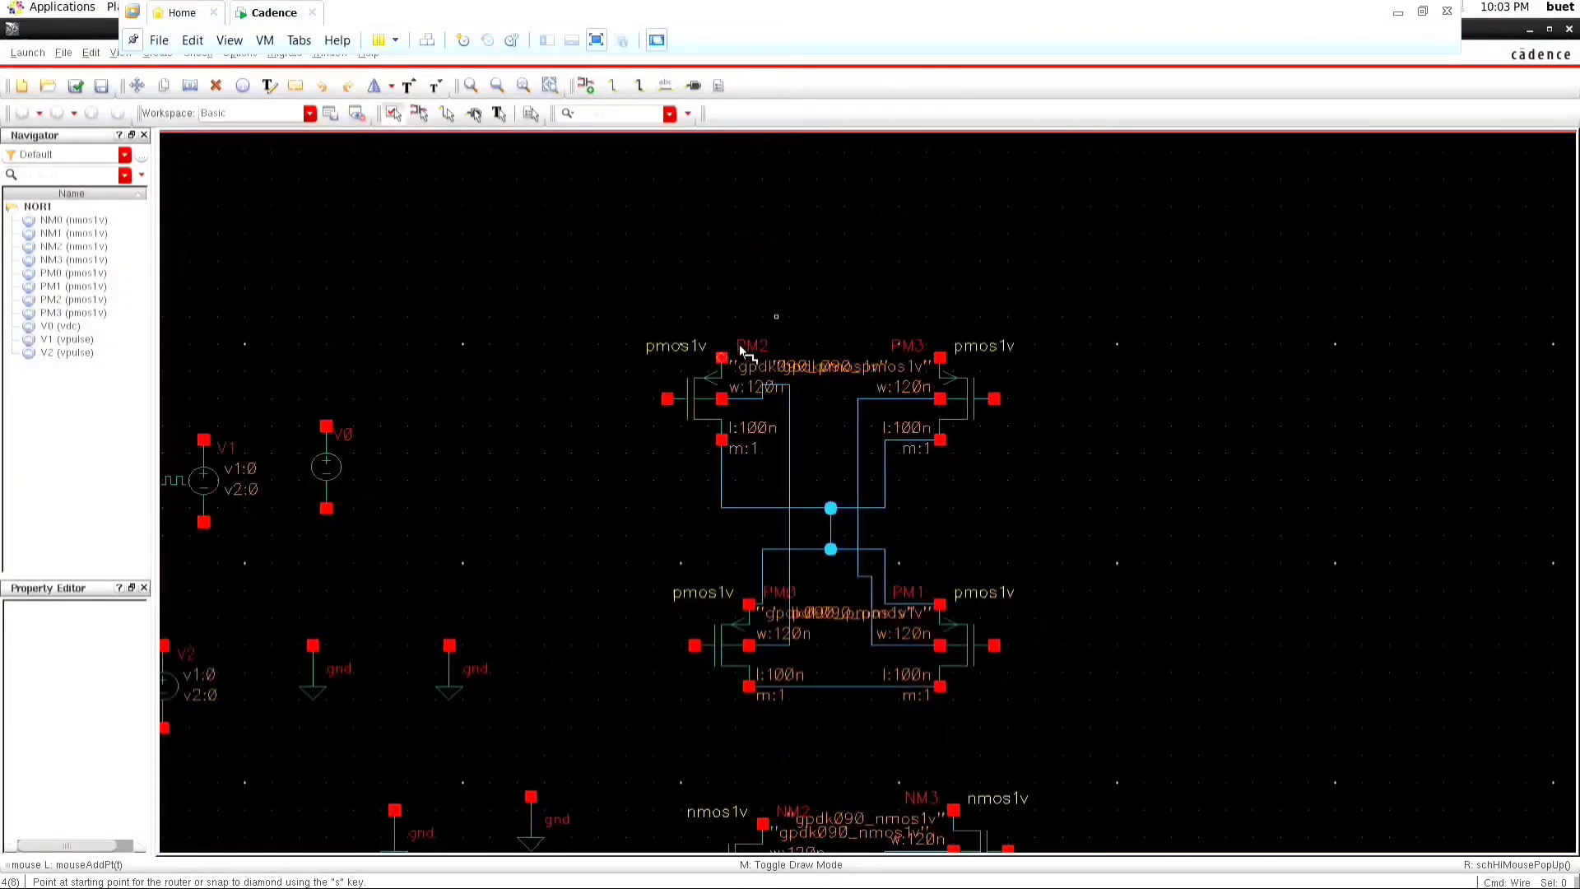
pyautogui.click(721, 359)
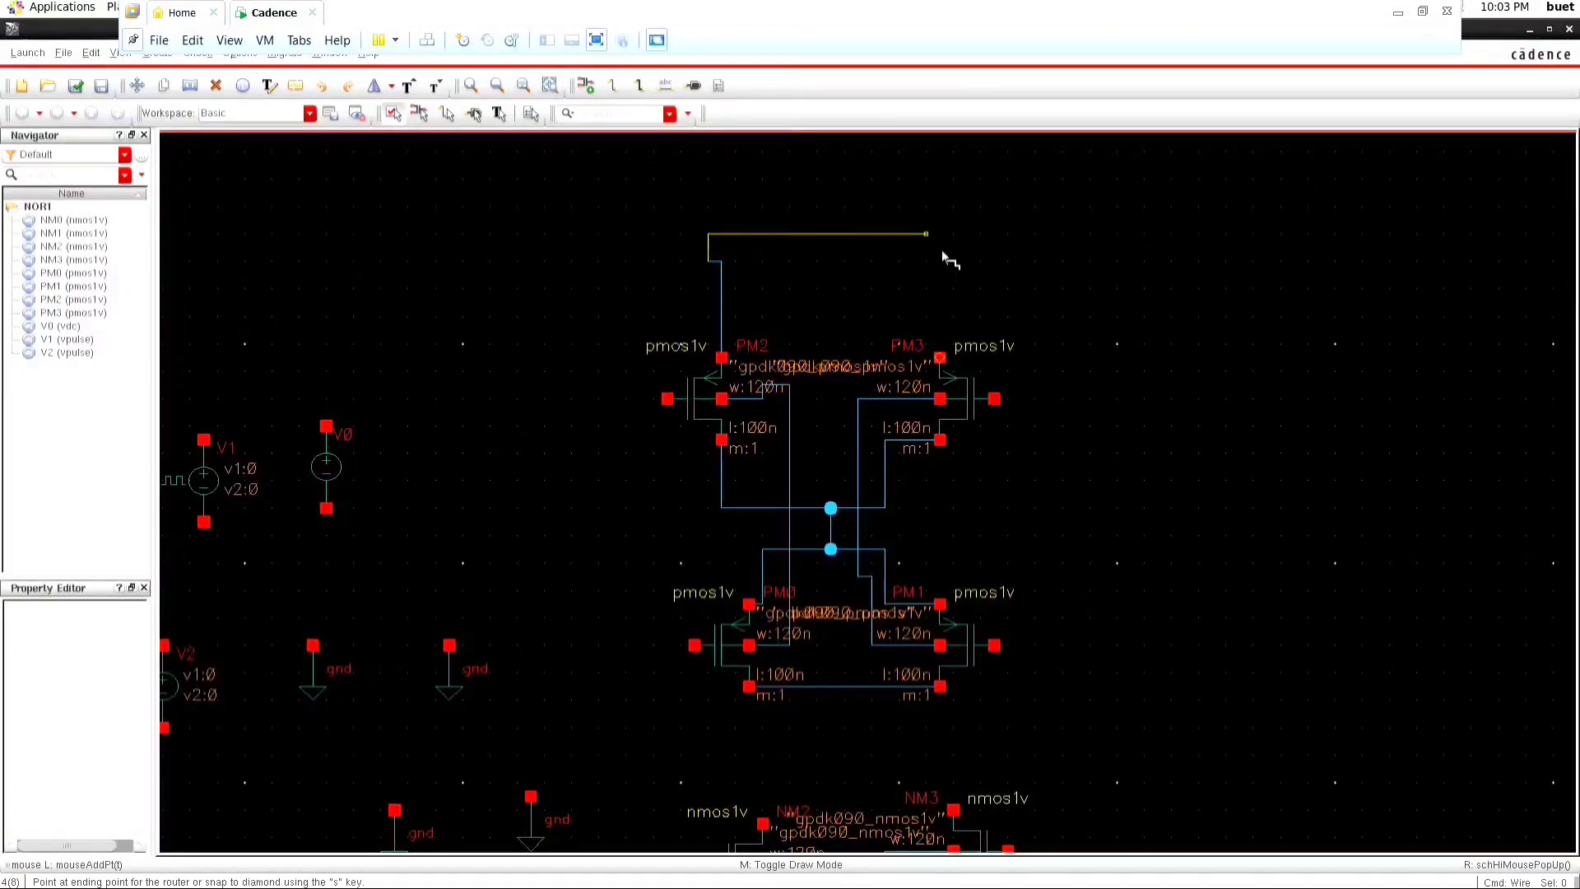
pyautogui.click(939, 359)
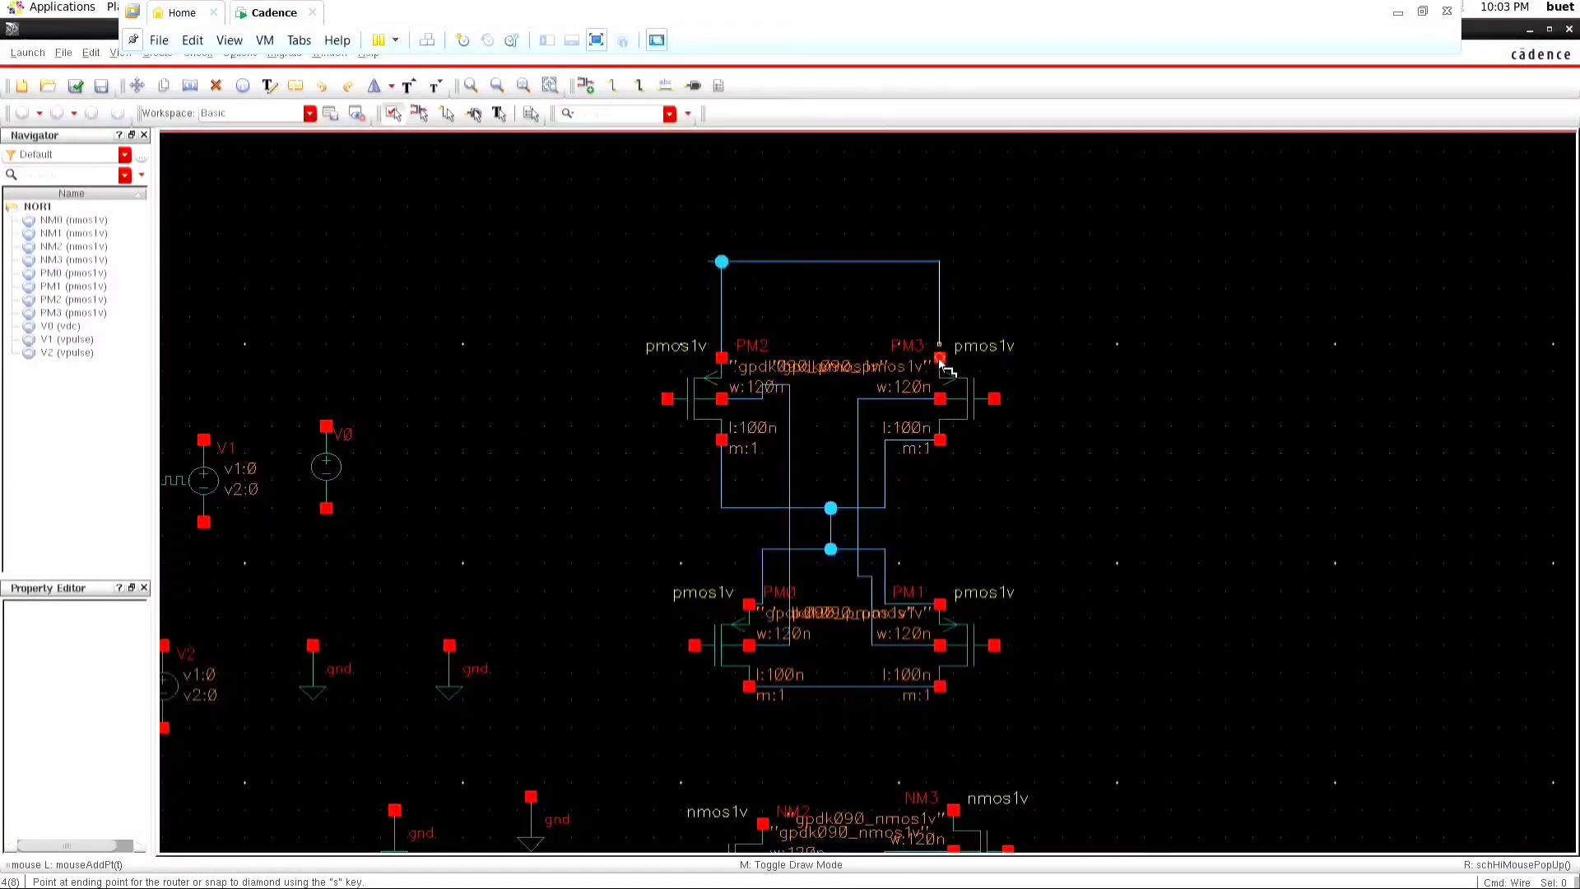
pyautogui.click(857, 399)
pyautogui.click(858, 262)
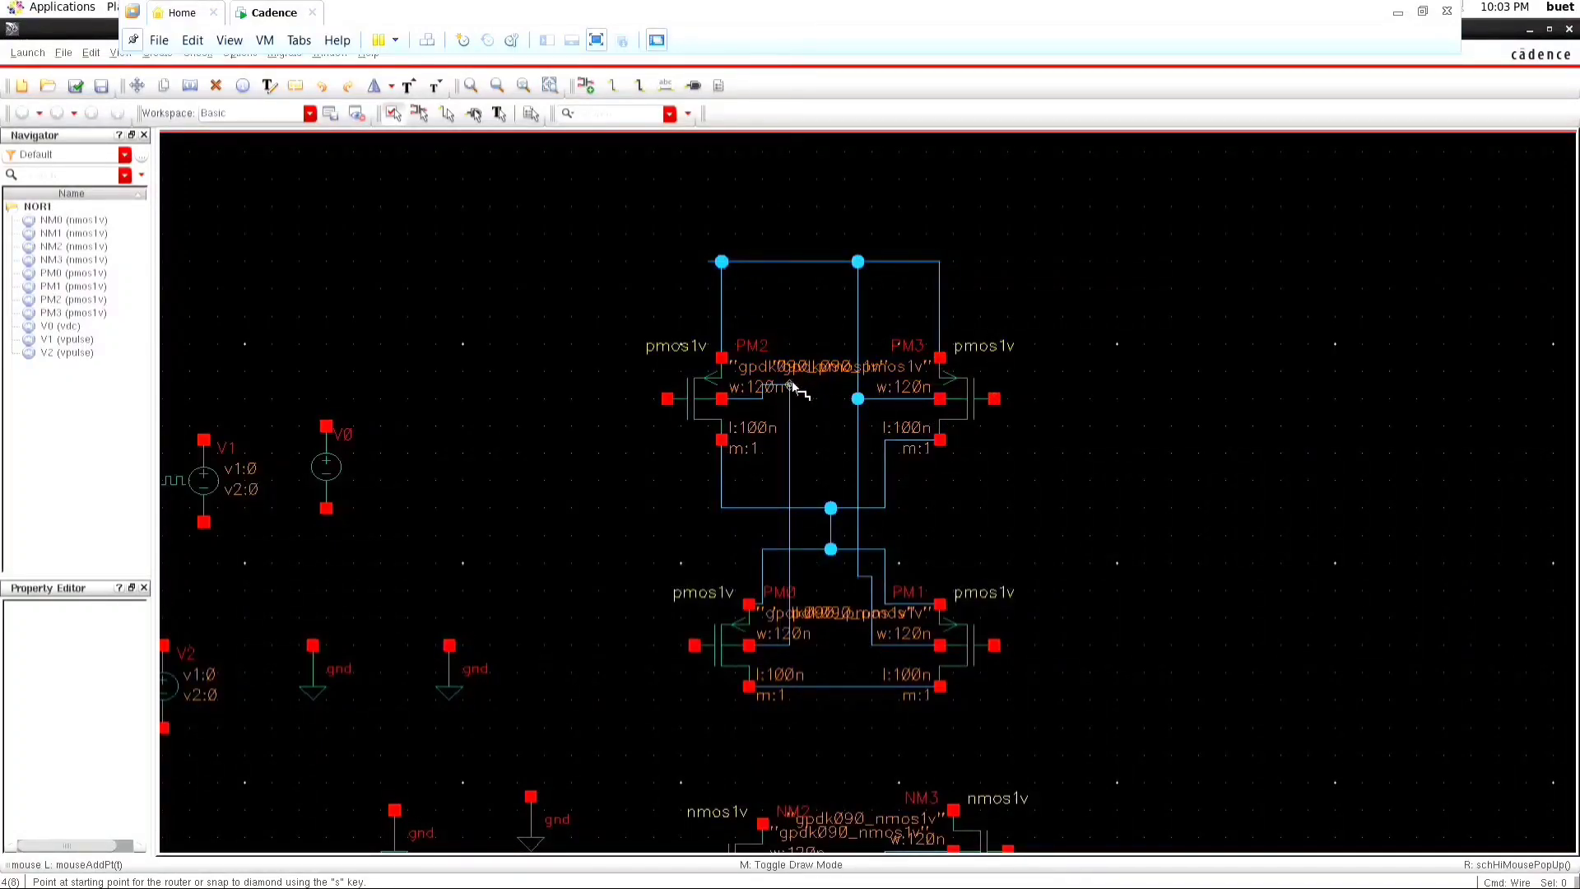
pyautogui.click(790, 386)
pyautogui.click(790, 262)
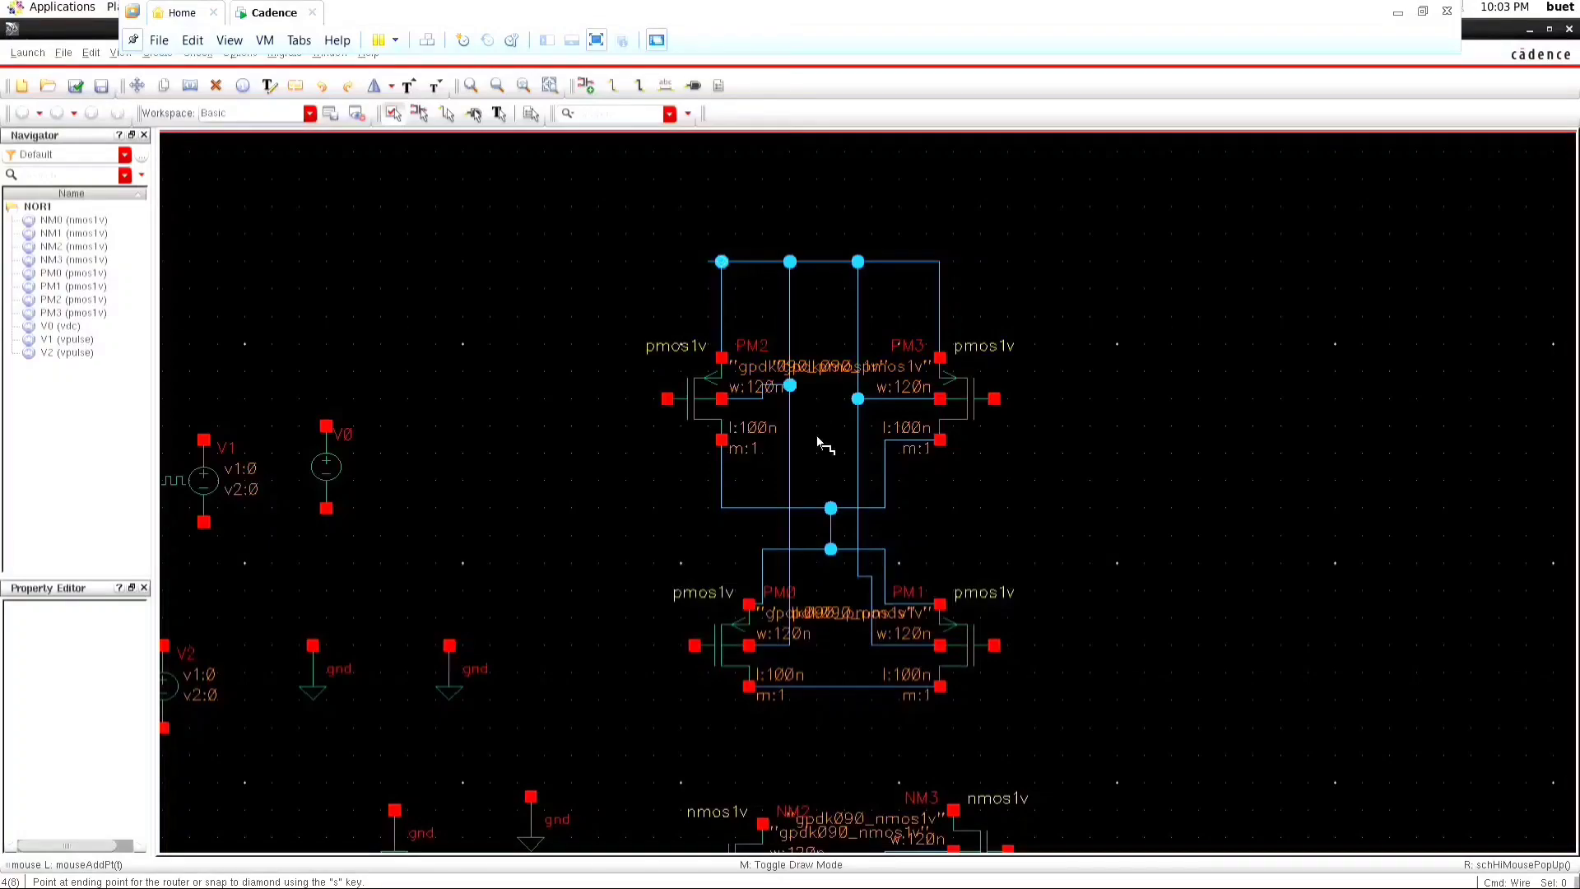
# Join the drains of NM2 and NM3 with a wire above them and link it vertically to the wire between the PM0 and PM1 drains.
pyautogui.scroll(-2, 823, 444)
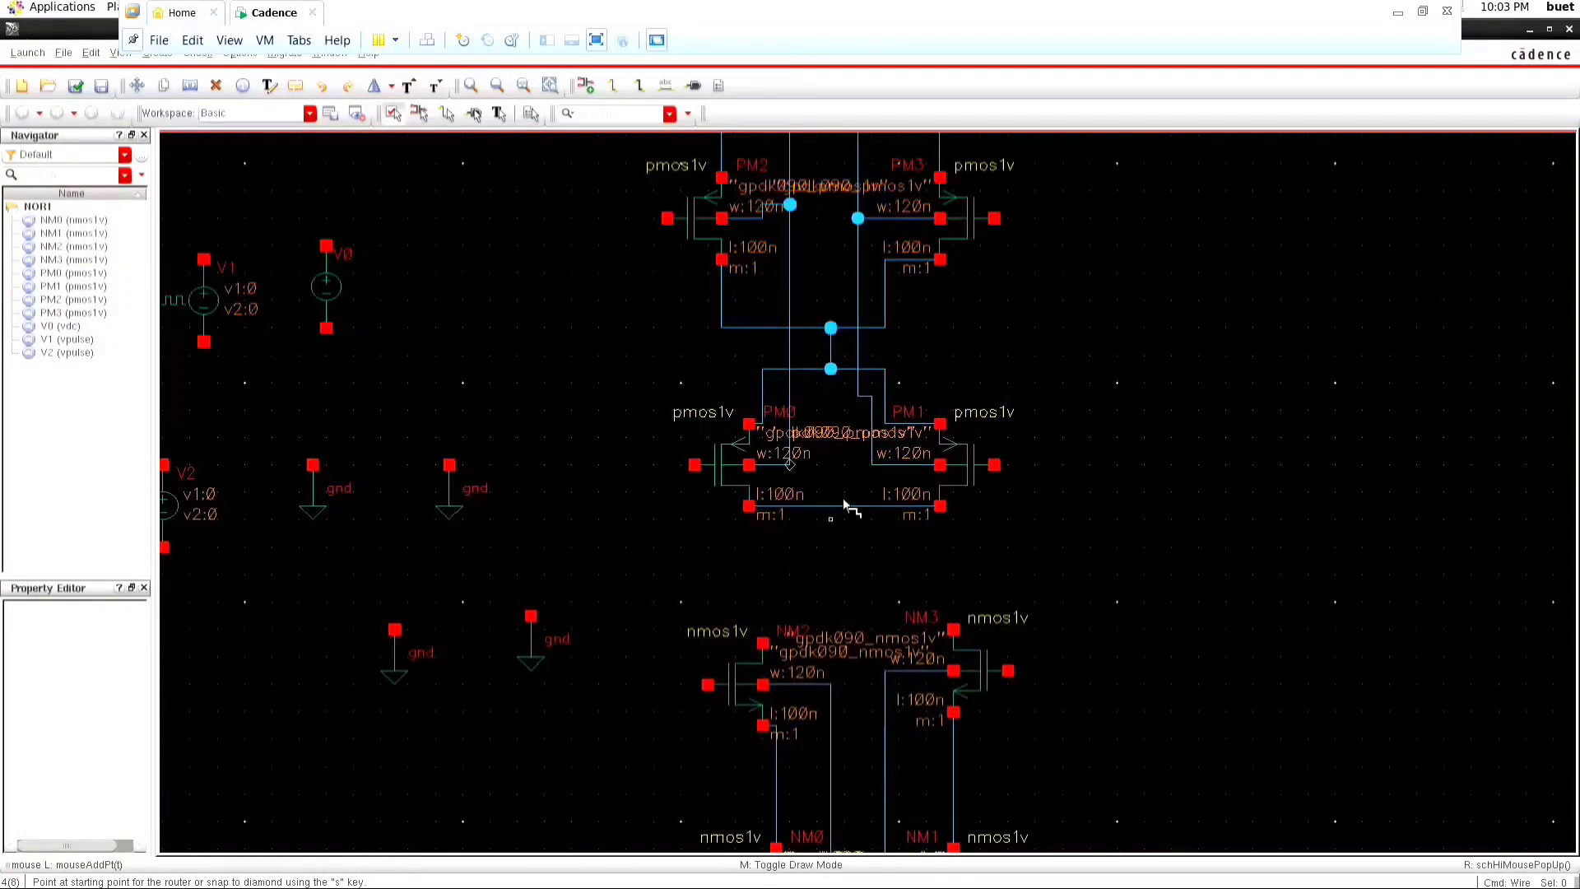
pyautogui.click(763, 642)
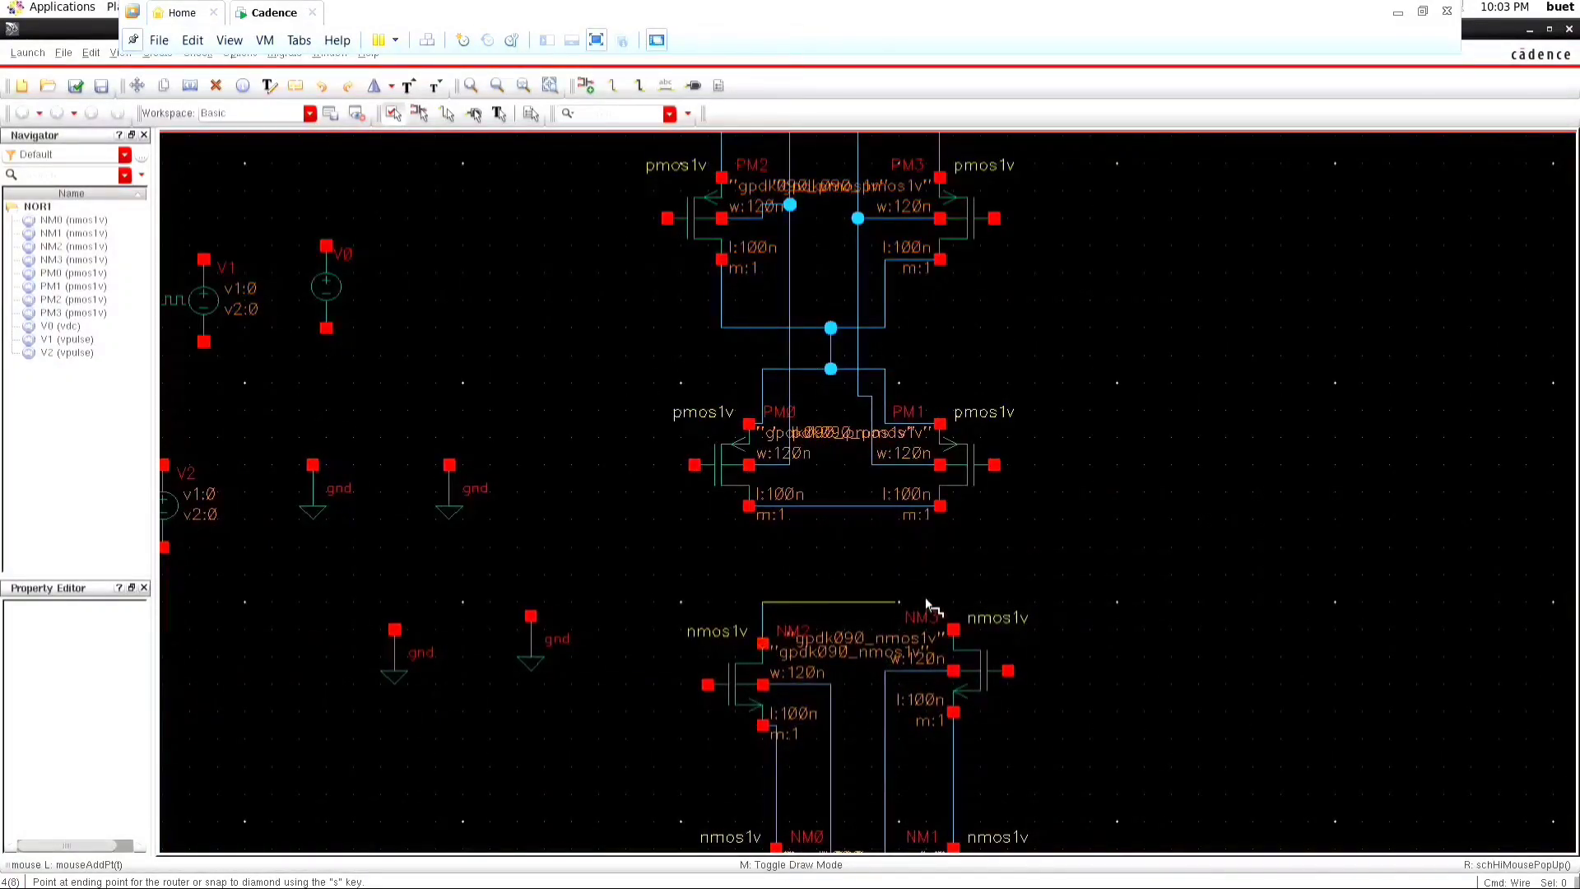
pyautogui.click(954, 630)
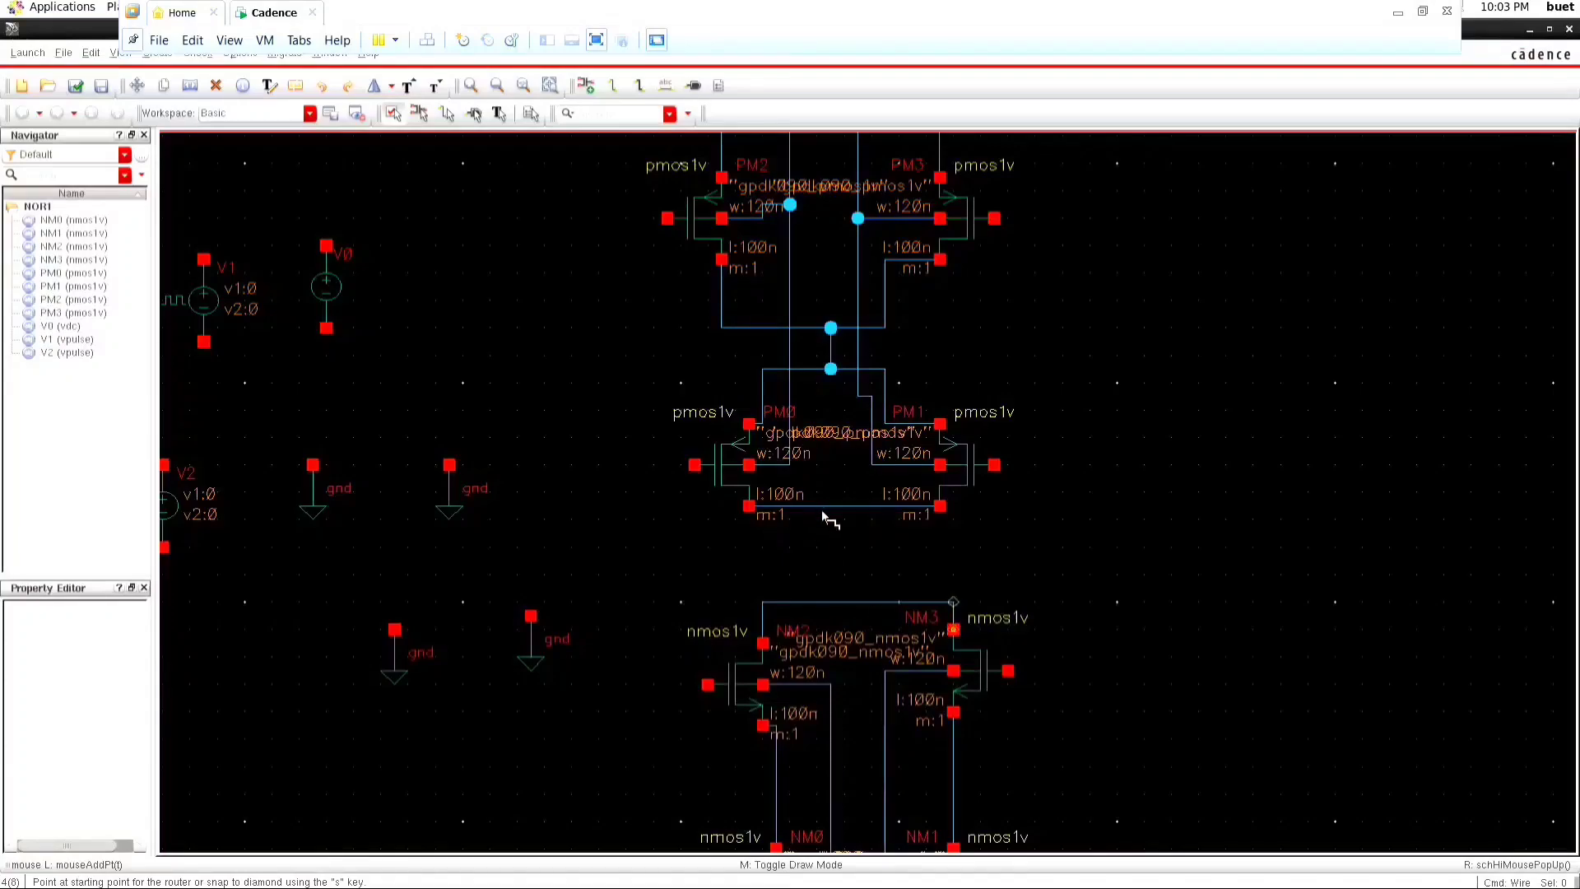
pyautogui.click(844, 507)
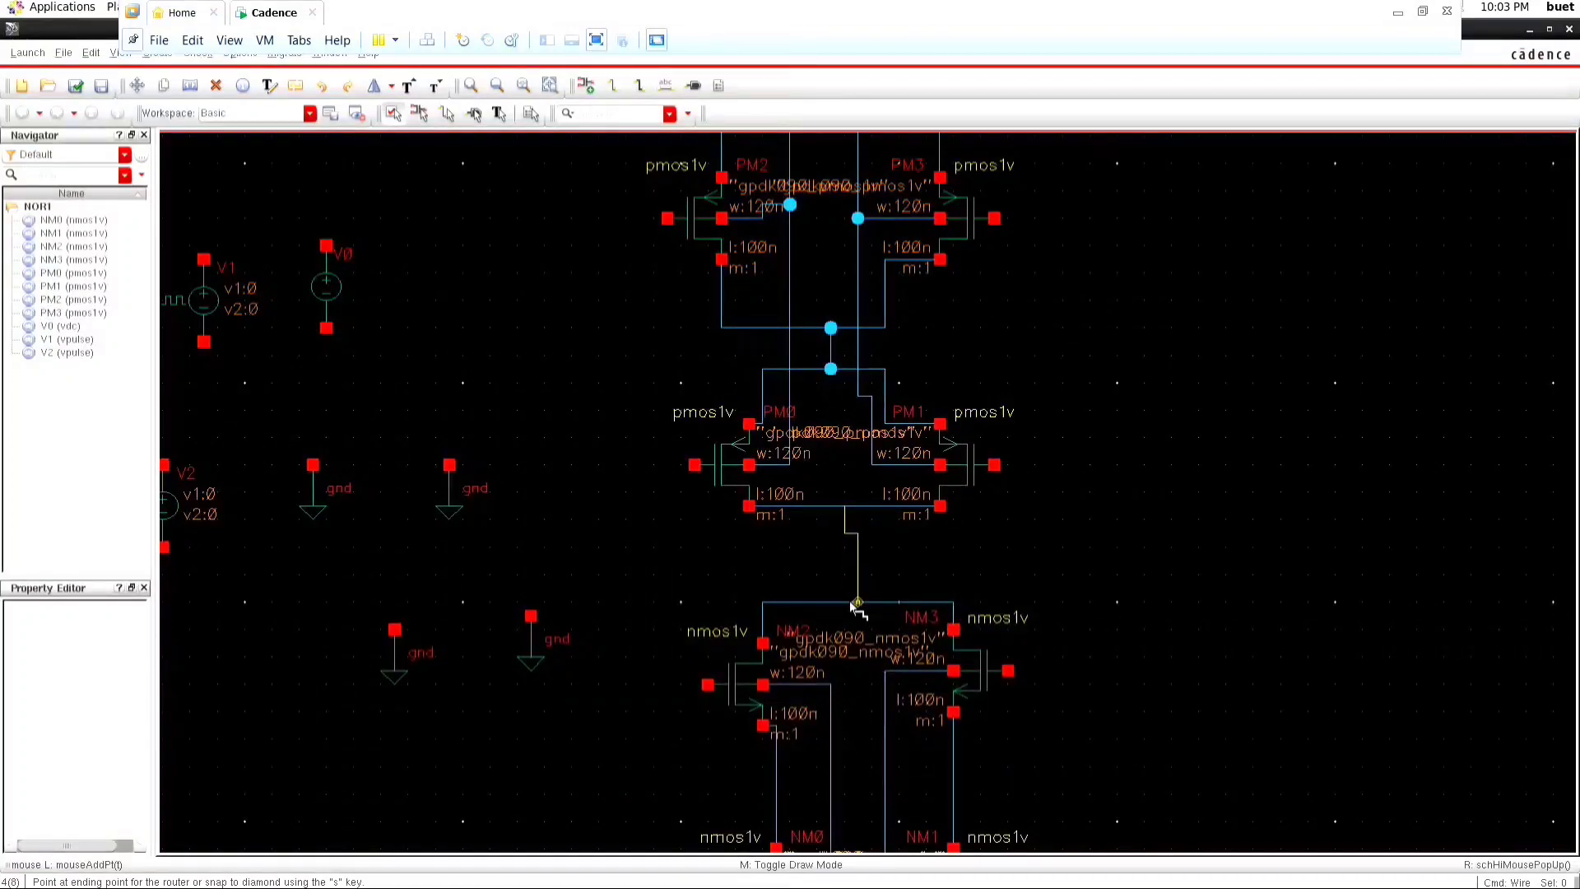
pyautogui.click(844, 602)
# Draw a long horizontal output wire rightward from the middle of the vertical link between the PMOS and NMOS networks.
pyautogui.click(846, 560)
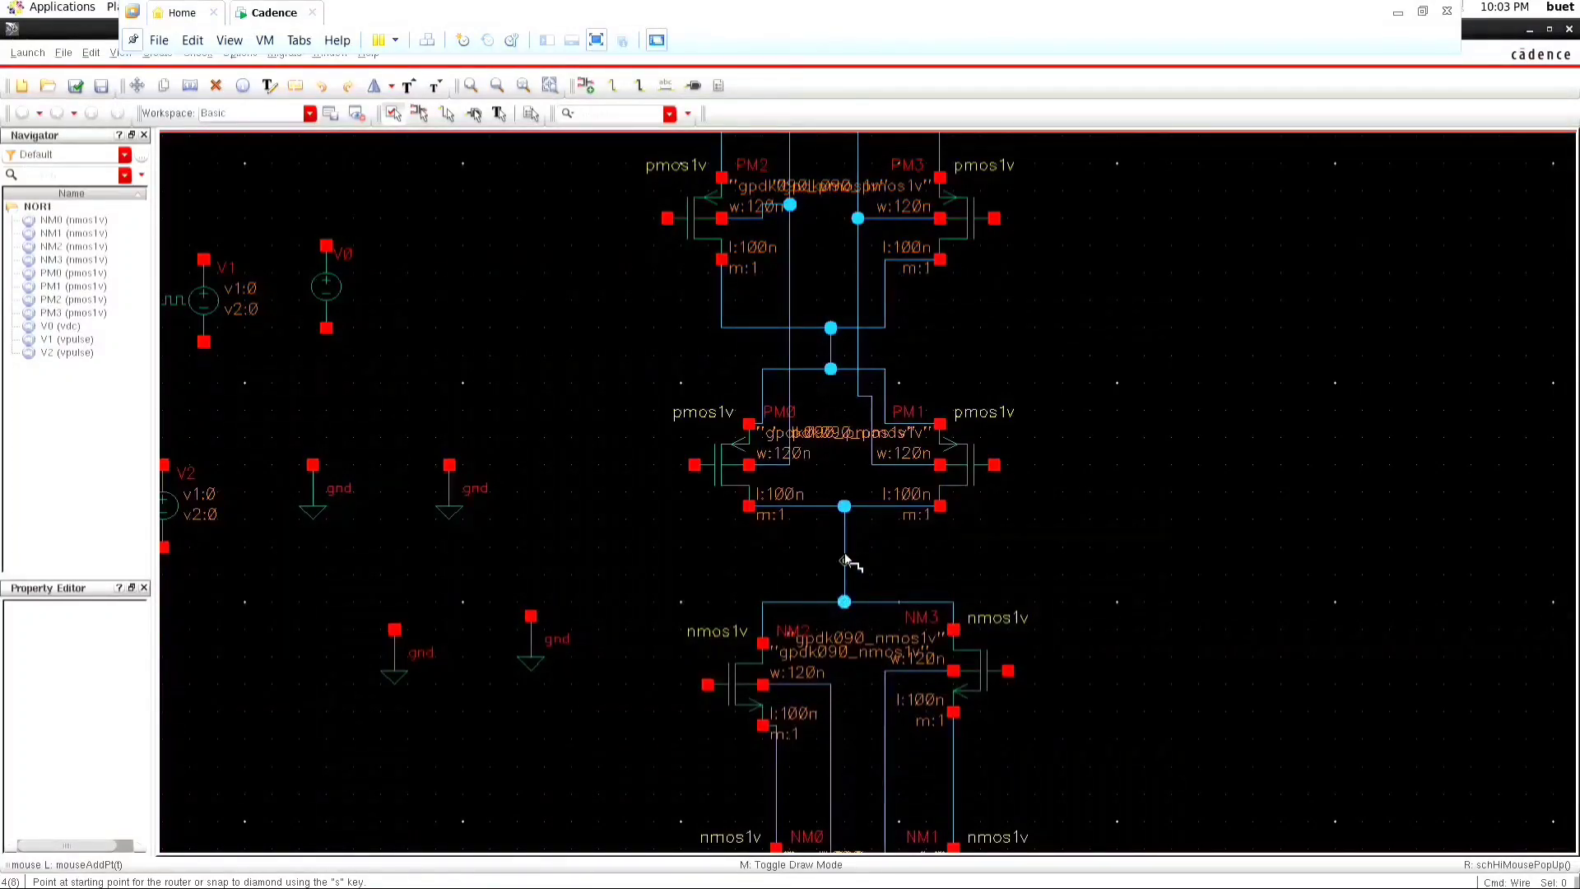
pyautogui.doubleClick(1263, 561)
pyautogui.press('Escape')
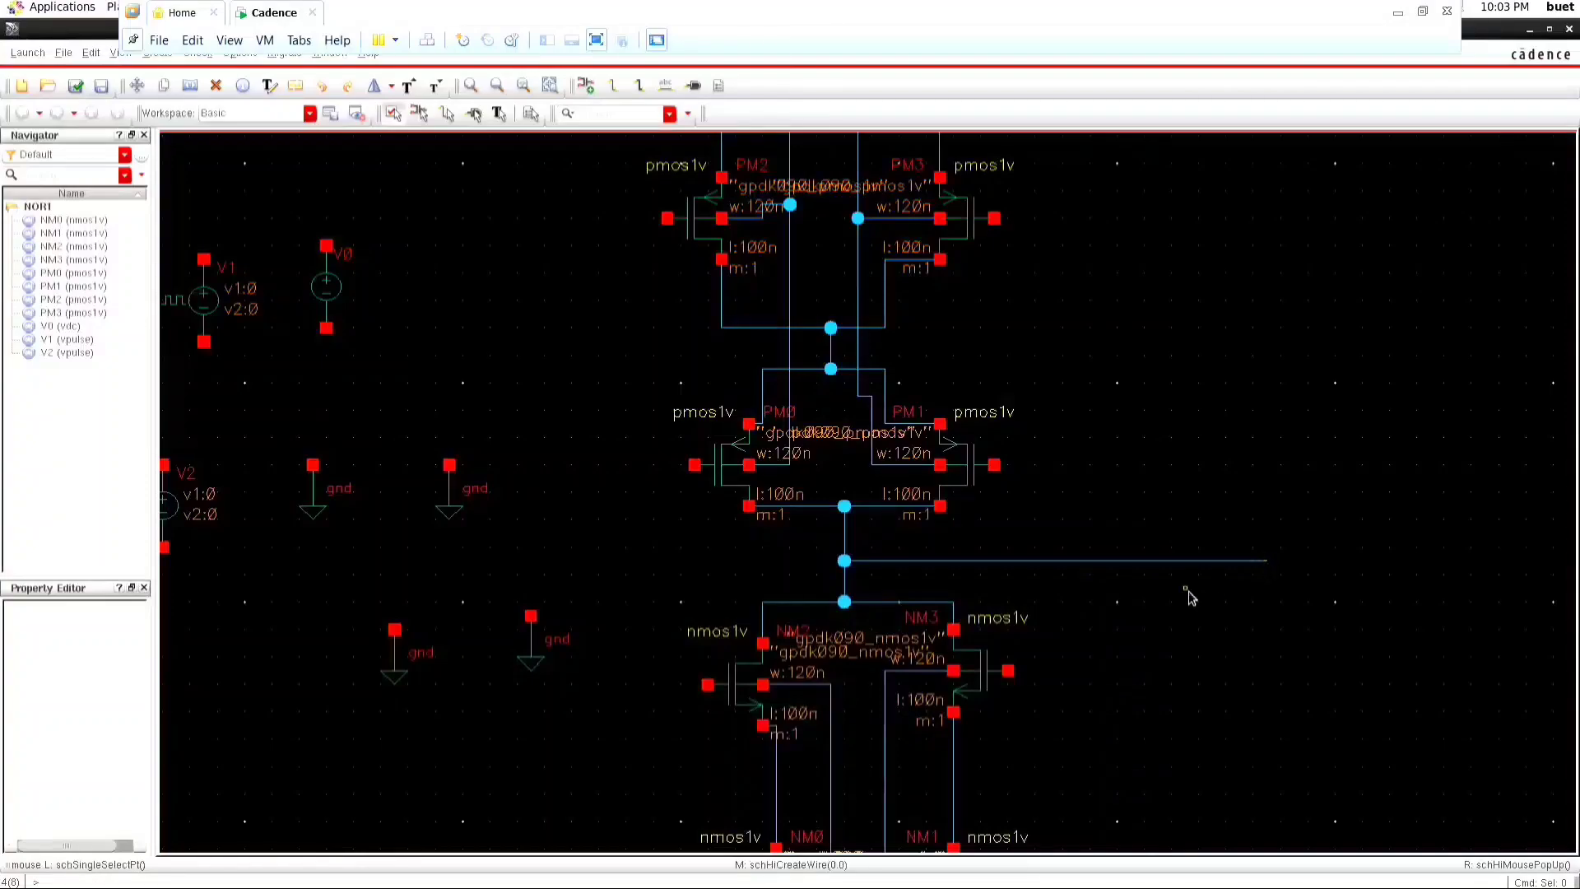
# Place a pin named input with direction input just left of the gate of PM2.
pyautogui.scroll(-1, 1185, 588)
pyautogui.keyDown('ctrl'); pyautogui.scroll(-1, 1185, 588); pyautogui.keyUp('ctrl')
pyautogui.keyDown('ctrl'); pyautogui.scroll(1, 1252, 544); pyautogui.keyUp('ctrl')
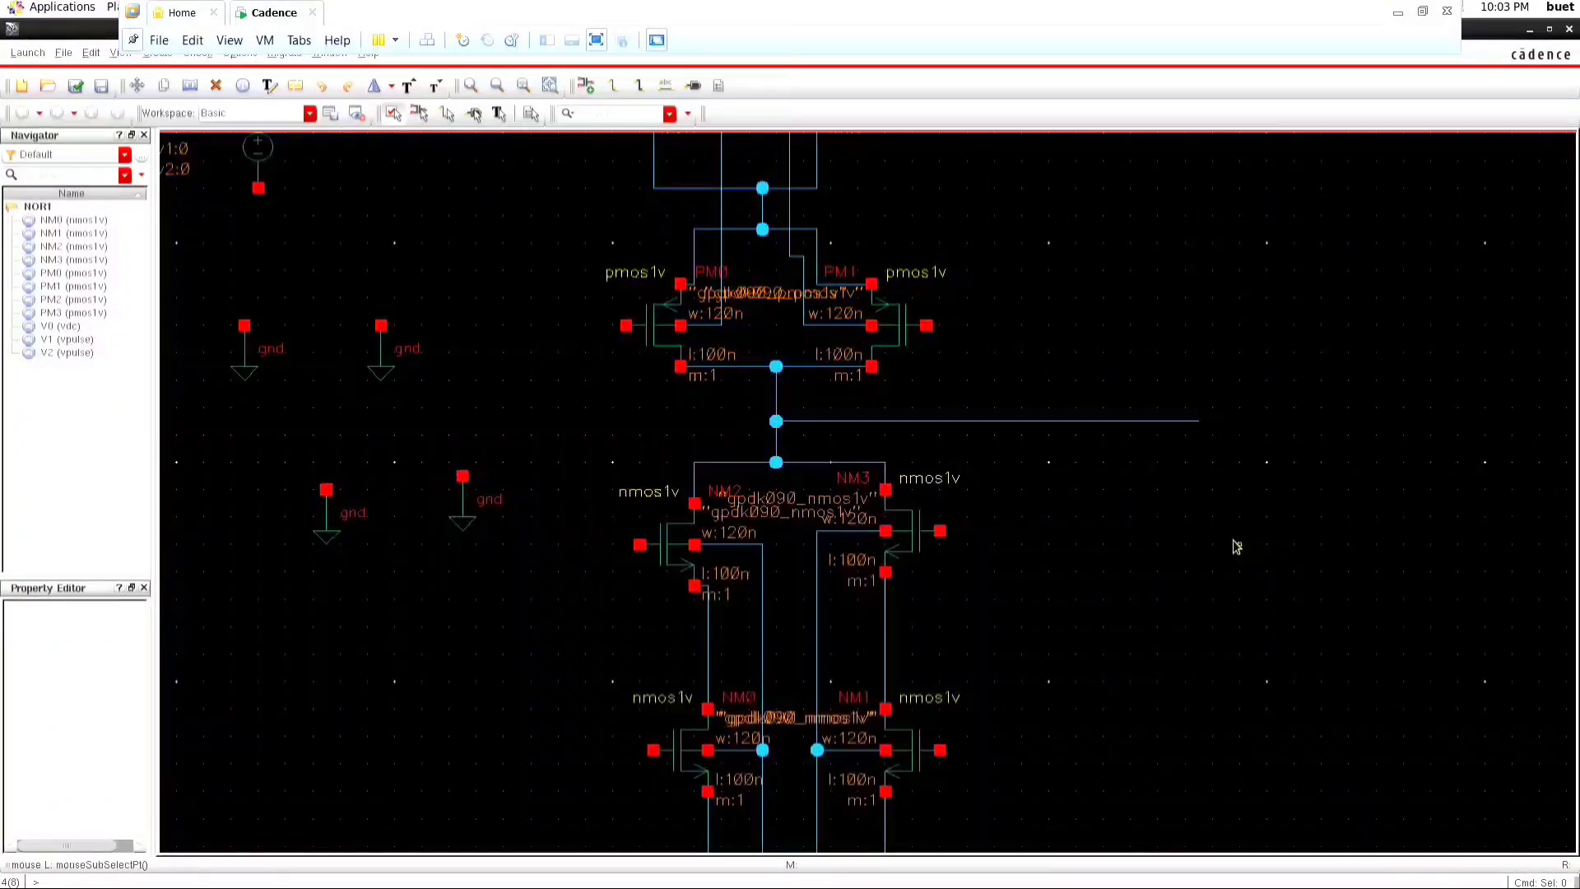
pyautogui.keyDown('ctrl'); pyautogui.scroll(-2, 1243, 545); pyautogui.keyUp('ctrl')
pyautogui.keyDown('ctrl'); pyautogui.scroll(2, 1239, 546); pyautogui.keyUp('ctrl')
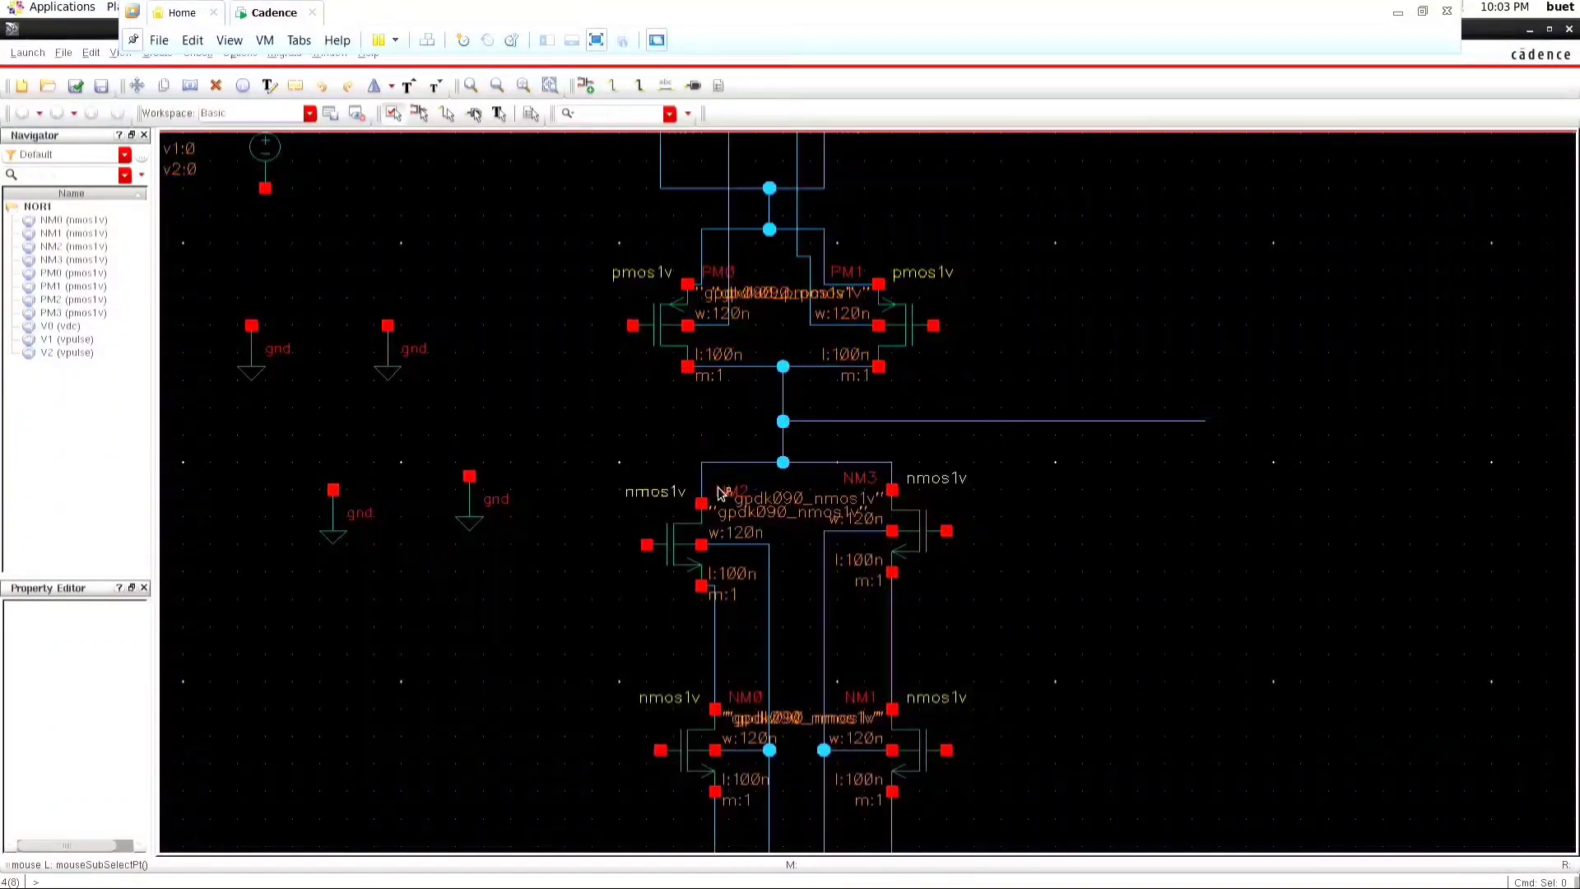
pyautogui.keyDown('ctrl'); pyautogui.scroll(-1, 721, 492); pyautogui.keyUp('ctrl')
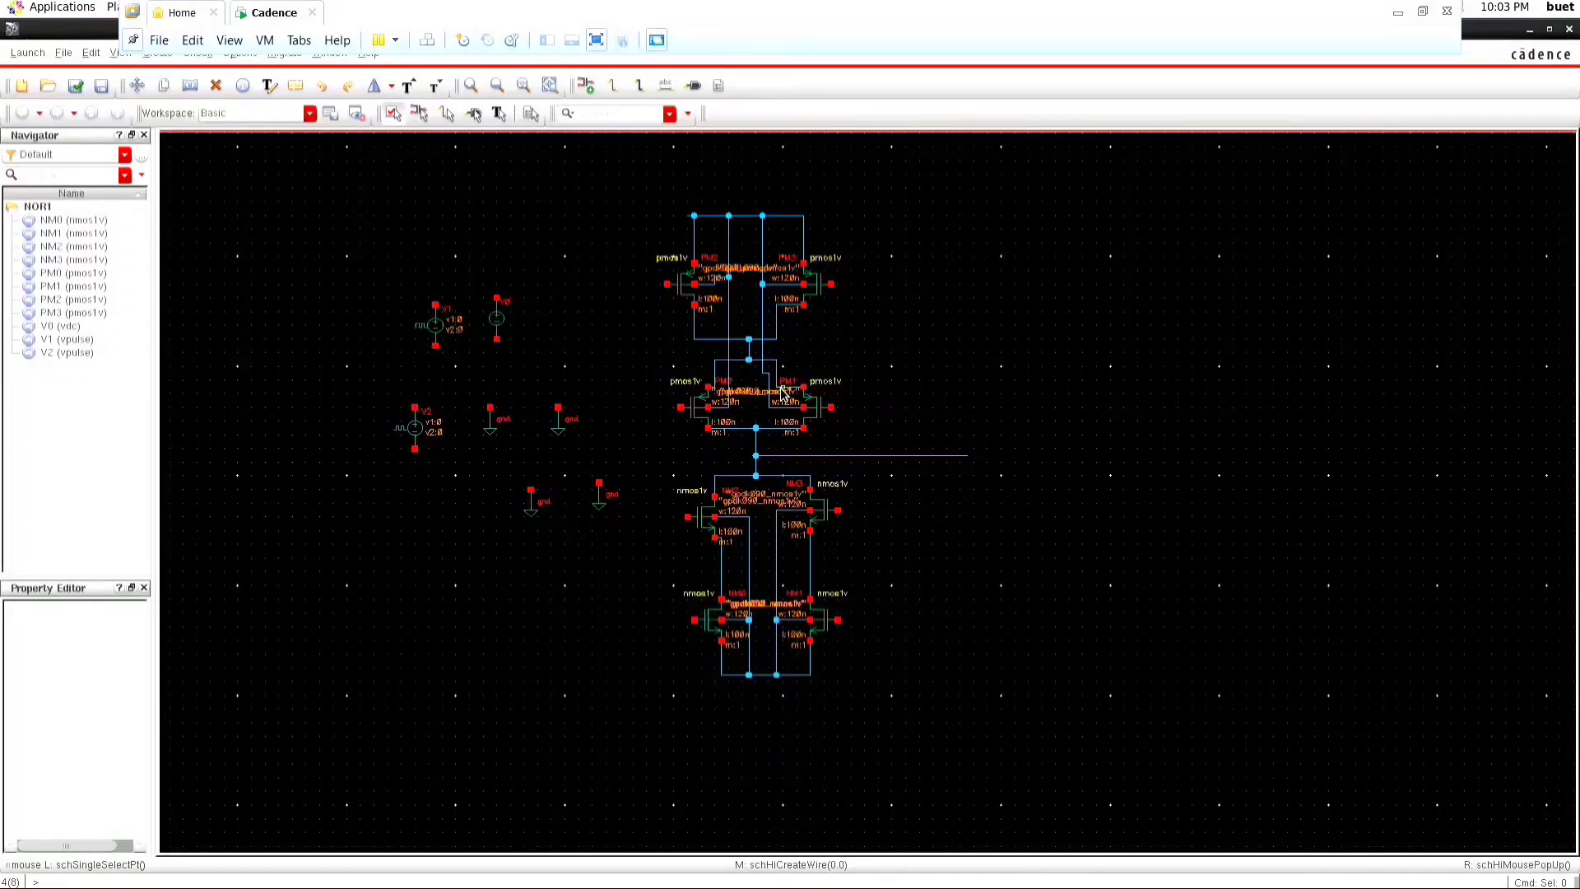
pyautogui.press('p')
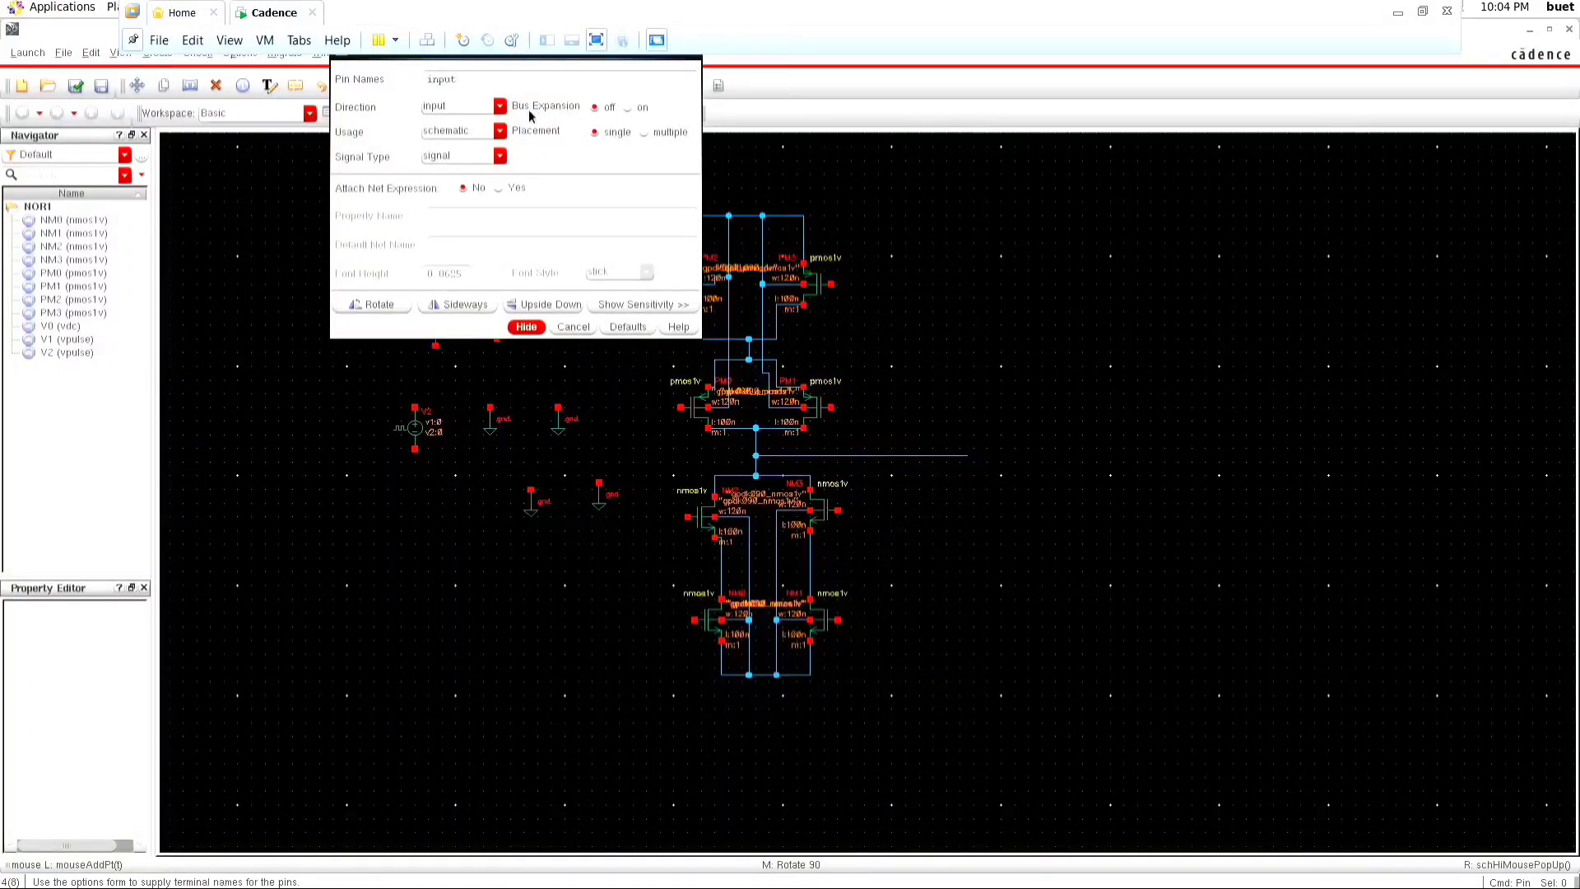
pyautogui.click(499, 107)
pyautogui.click(457, 121)
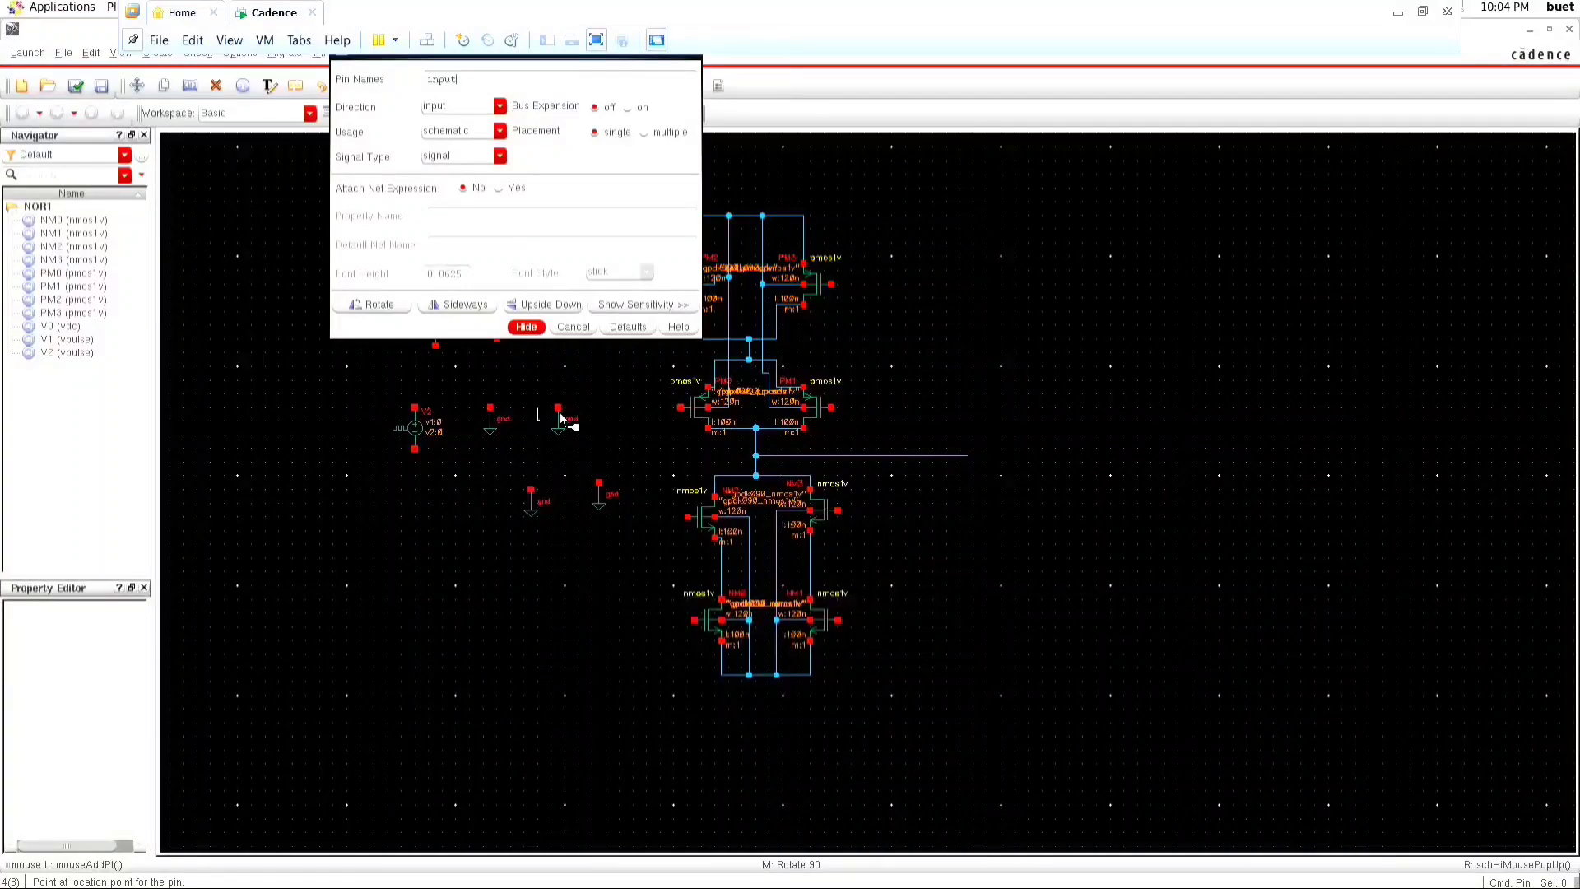
pyautogui.scroll(2, 572, 421)
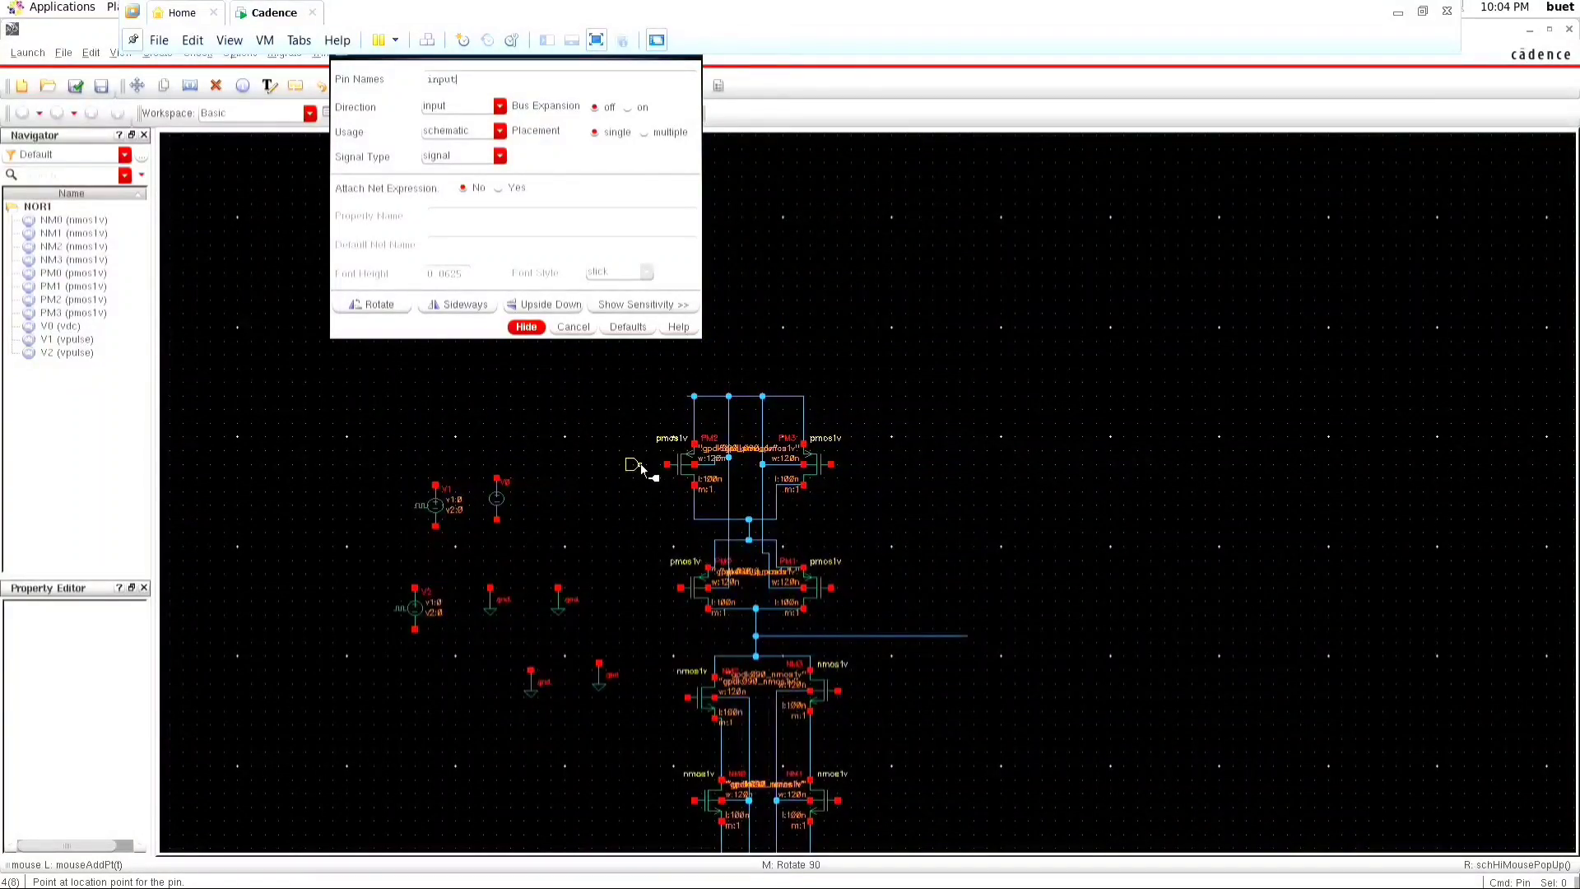
pyautogui.click(642, 466)
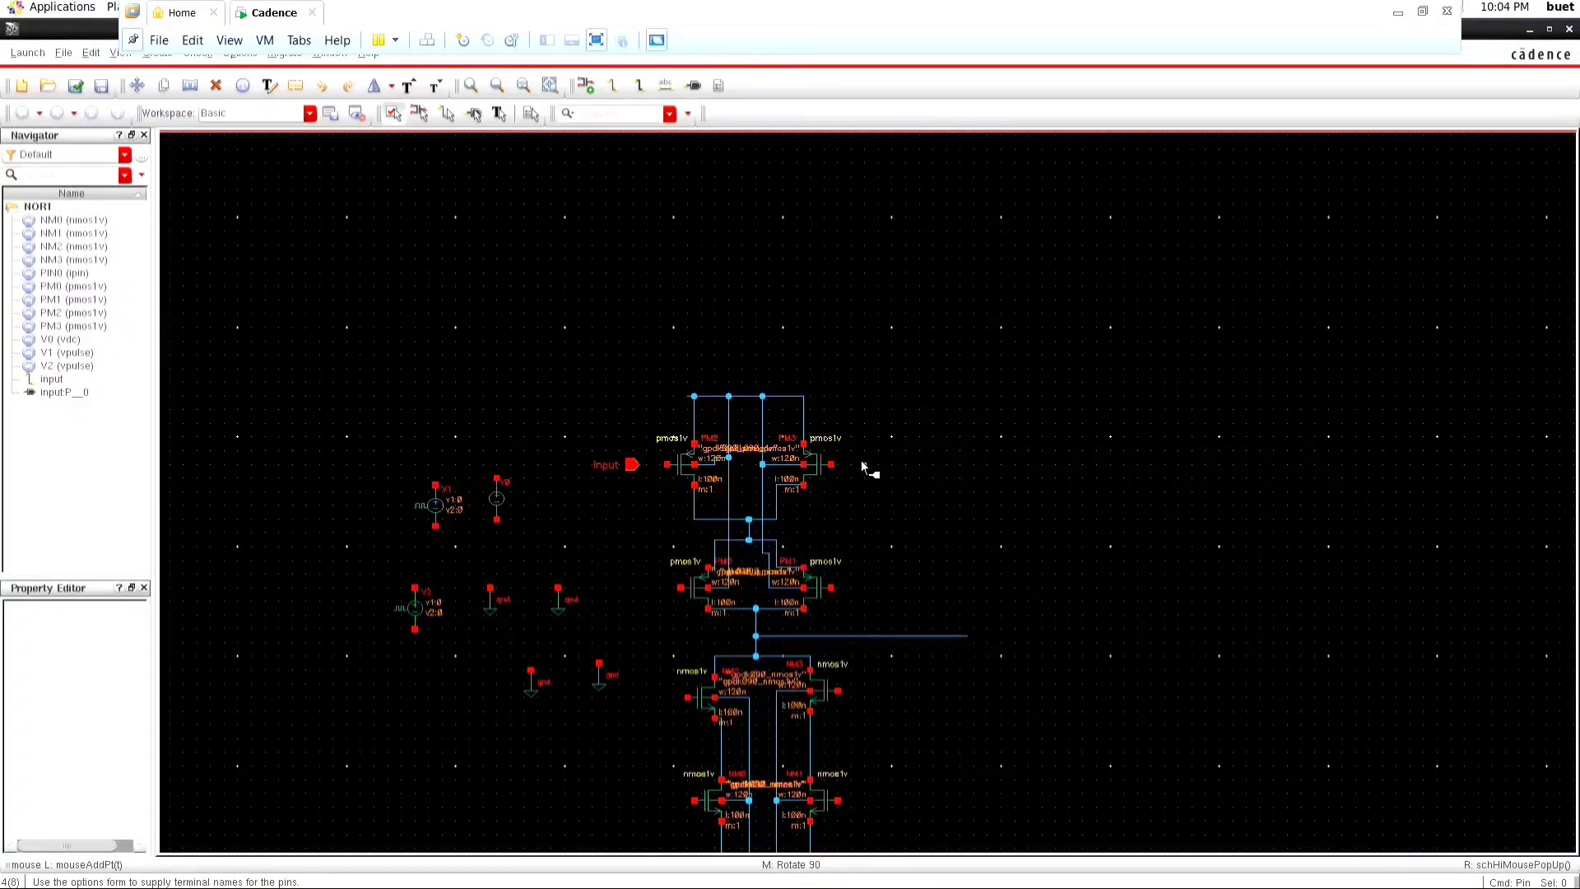
pyautogui.press('Escape')
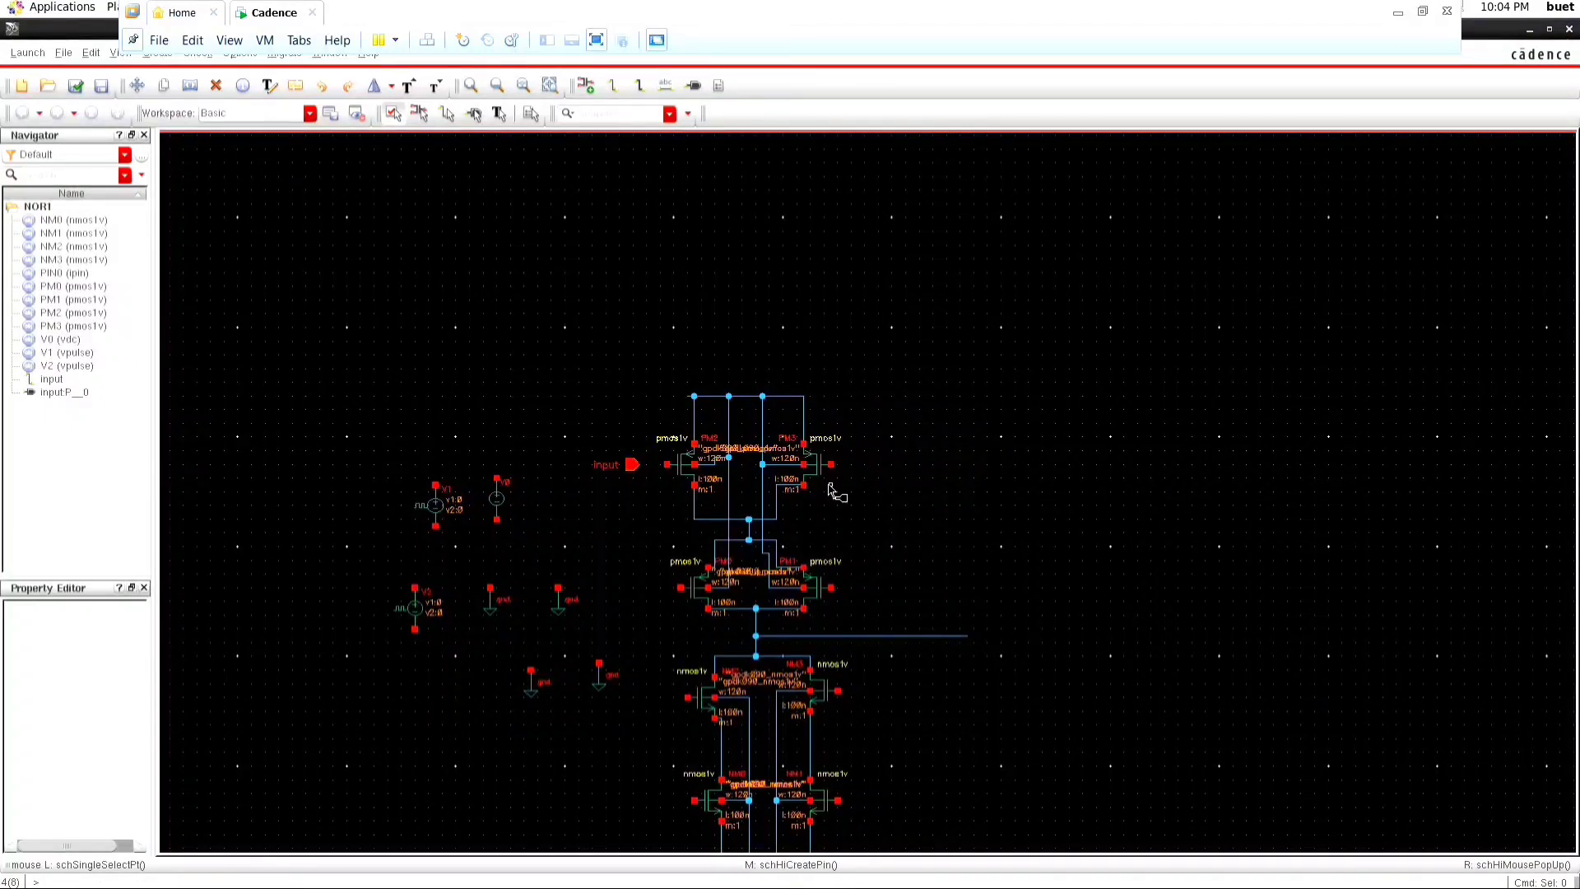
# Place a second pin named input with direction input just right of the gate of PM3.
pyautogui.press('p')
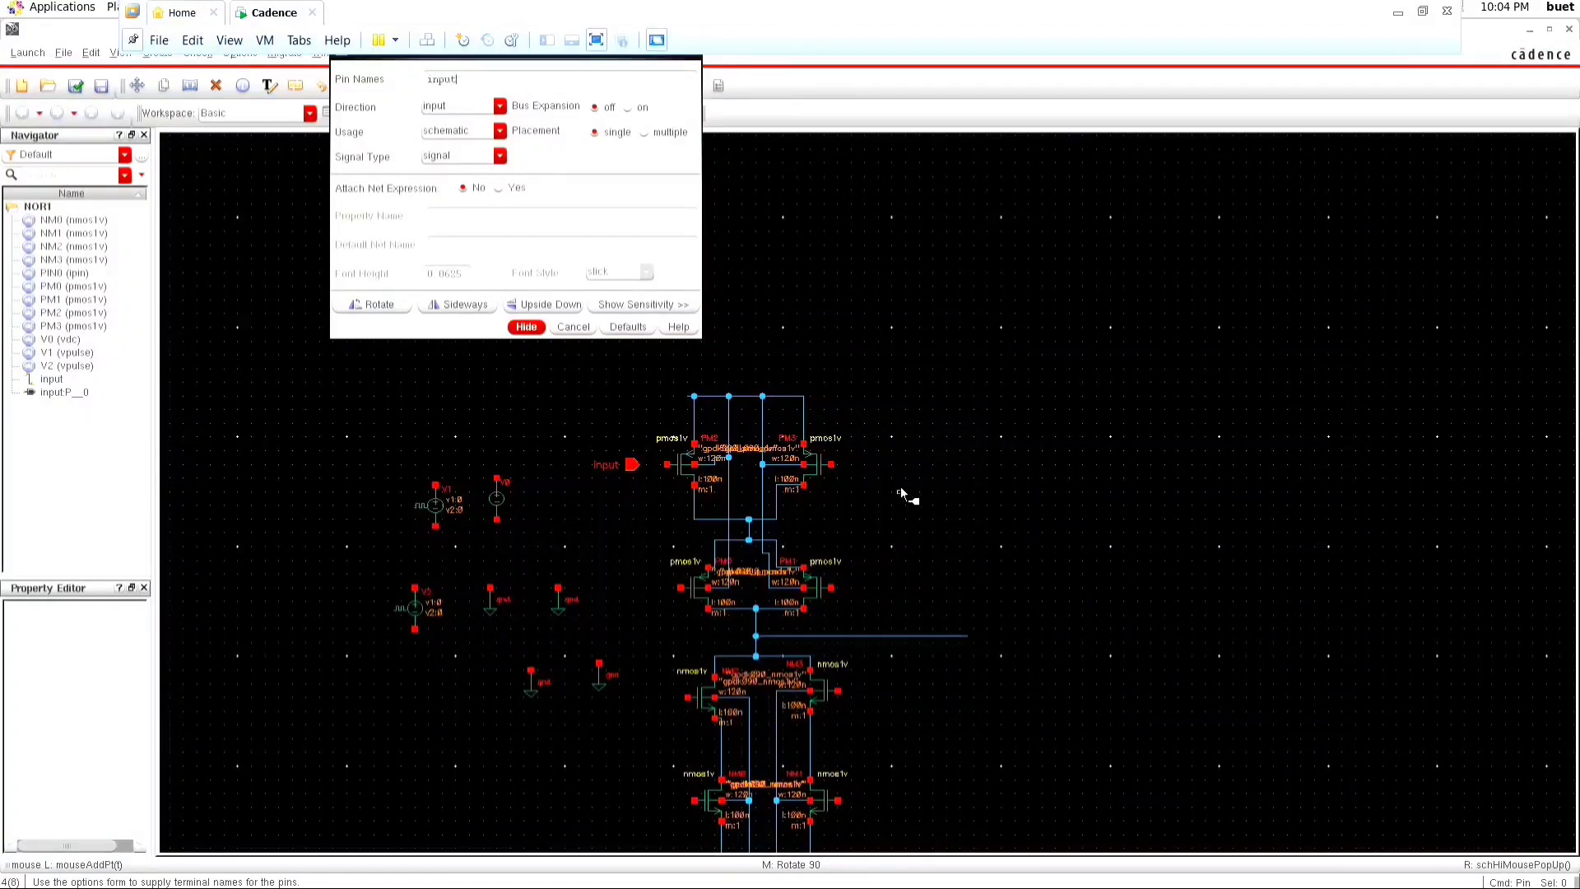
pyautogui.click(852, 457)
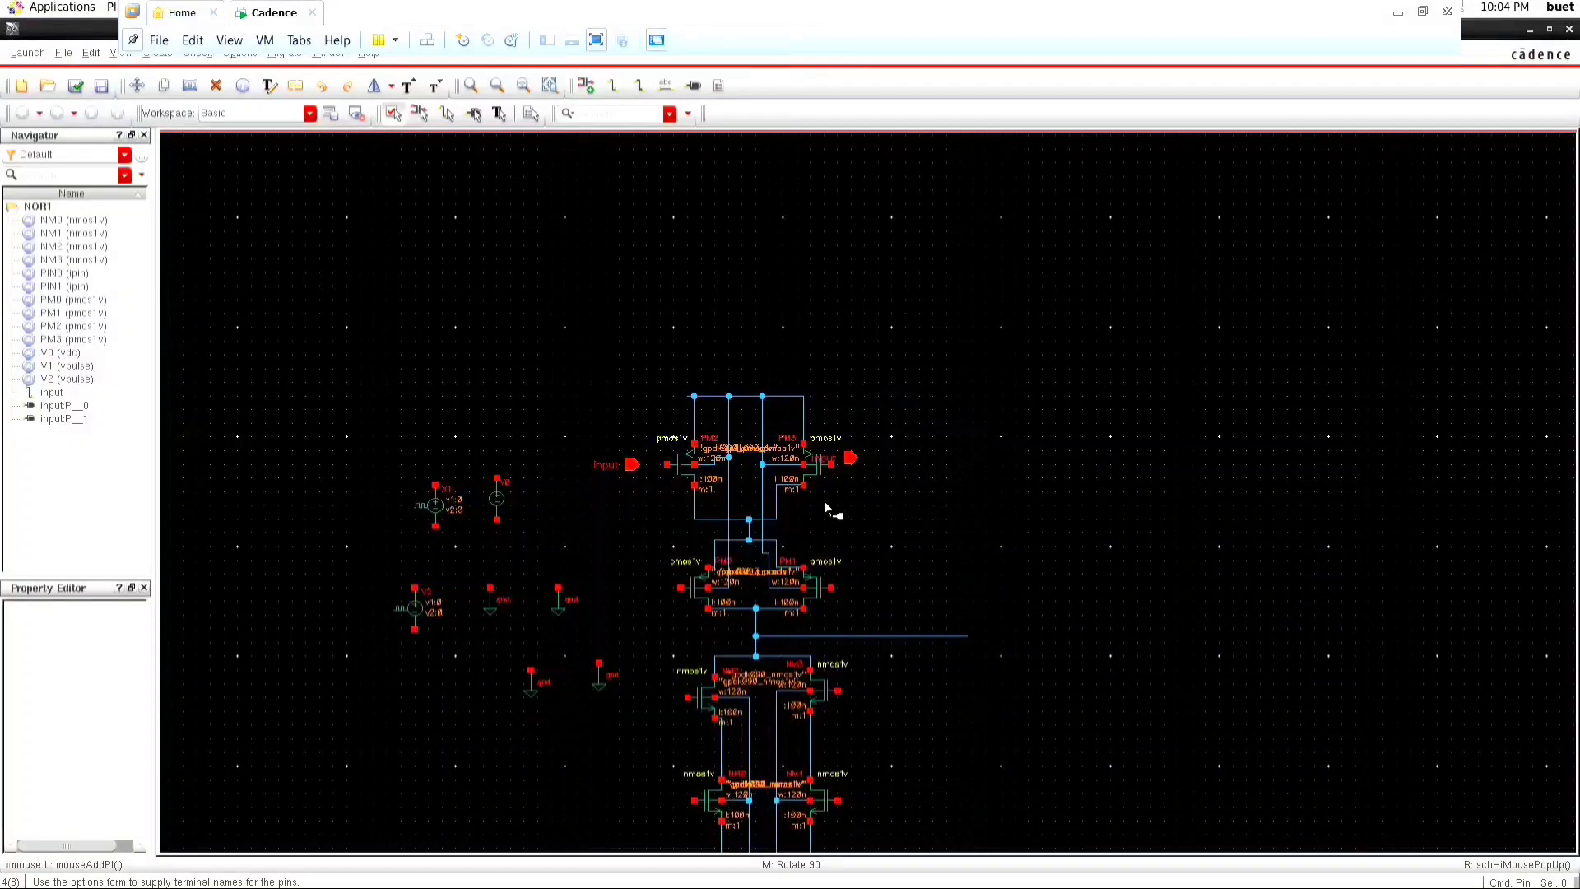
pyautogui.scroll(-2, 826, 503)
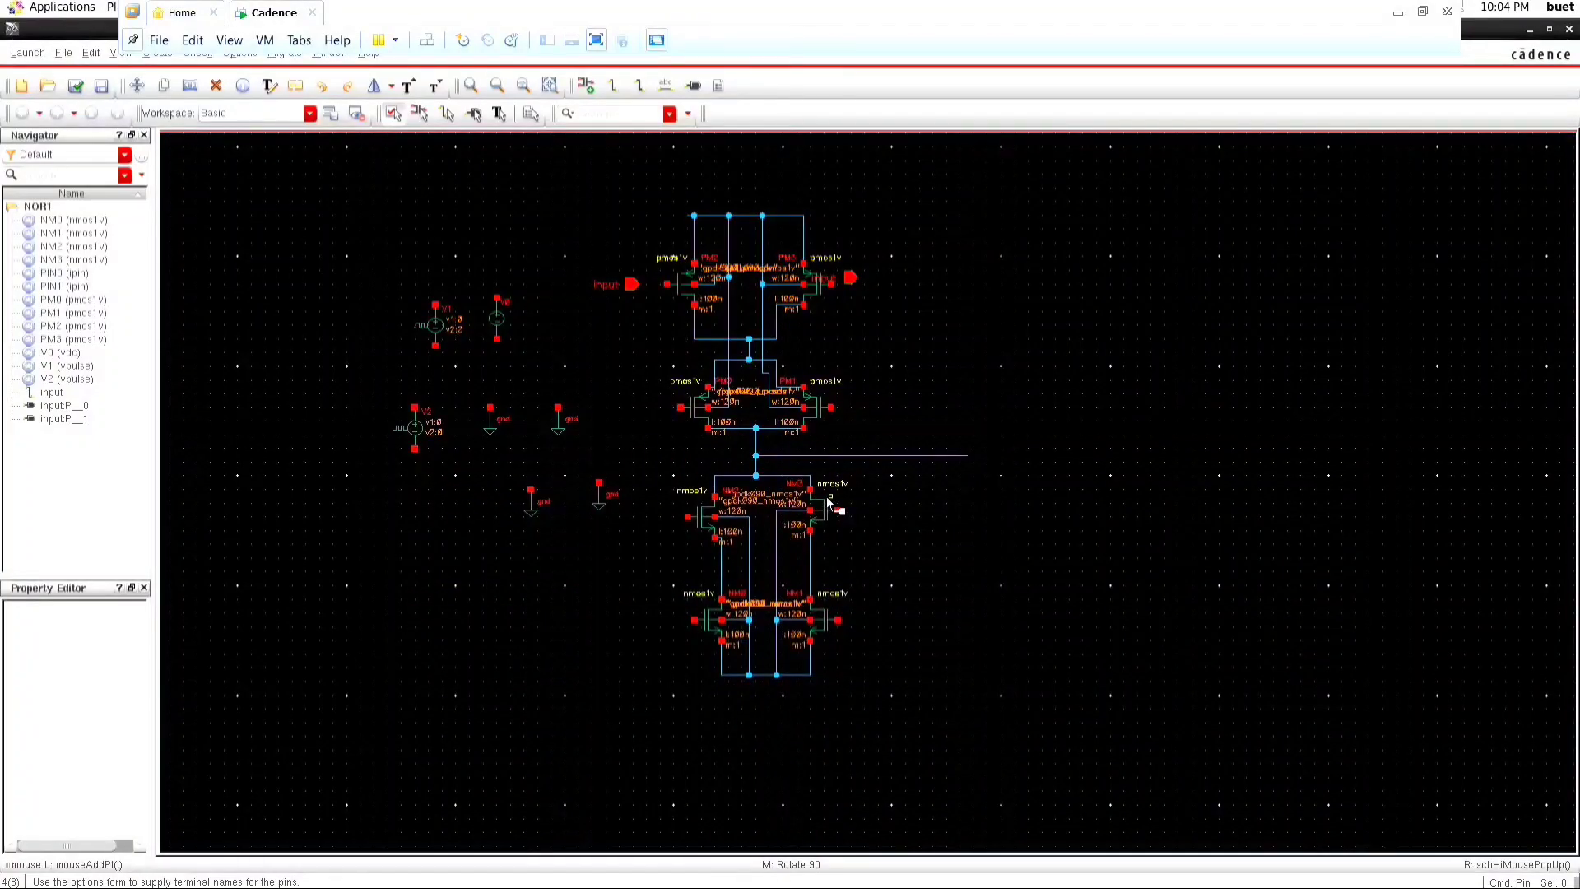
pyautogui.scroll(-2, 828, 505)
pyautogui.scroll(3, 828, 505)
pyautogui.scroll(-1, 828, 505)
pyautogui.press('Escape')
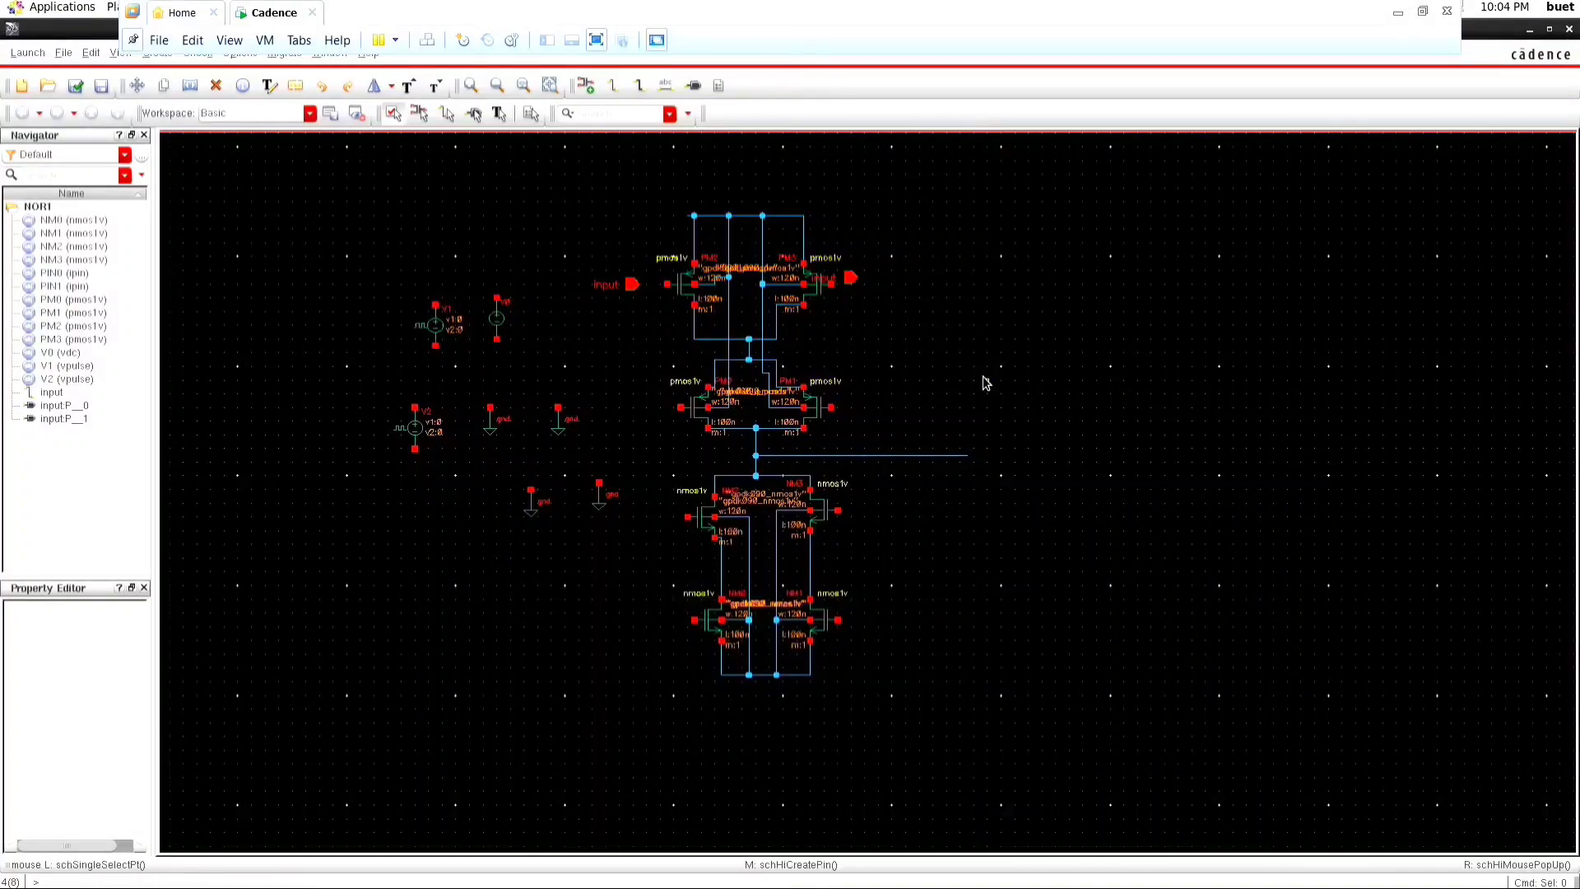
# Place an nmos1v instance from the gpdk090 library in the empty area right of the output wire.
pyautogui.press('i')
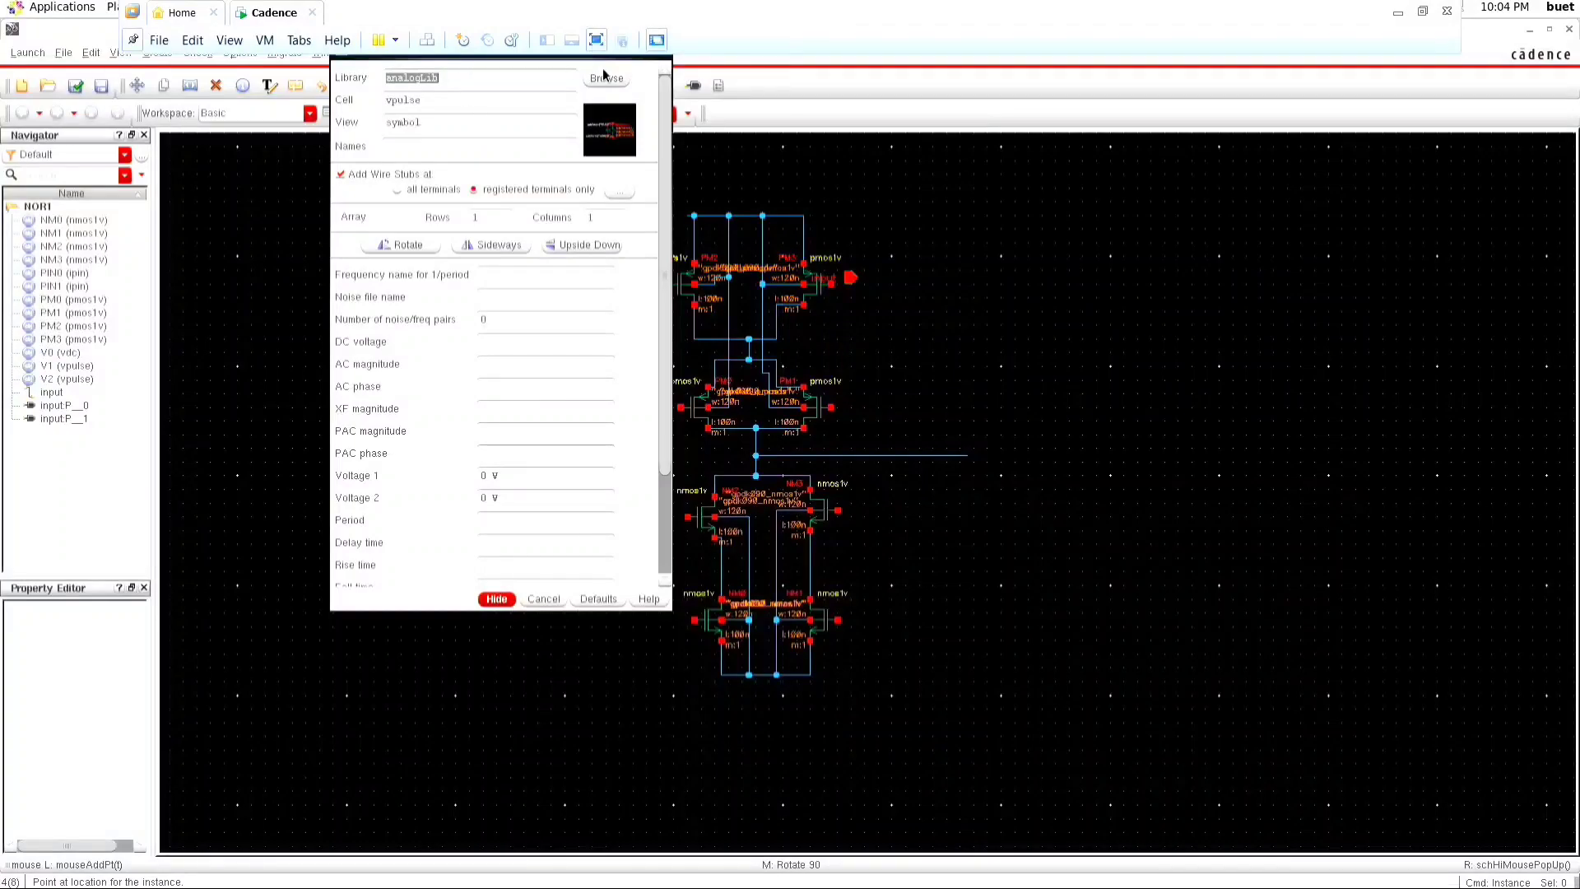
pyautogui.click(604, 79)
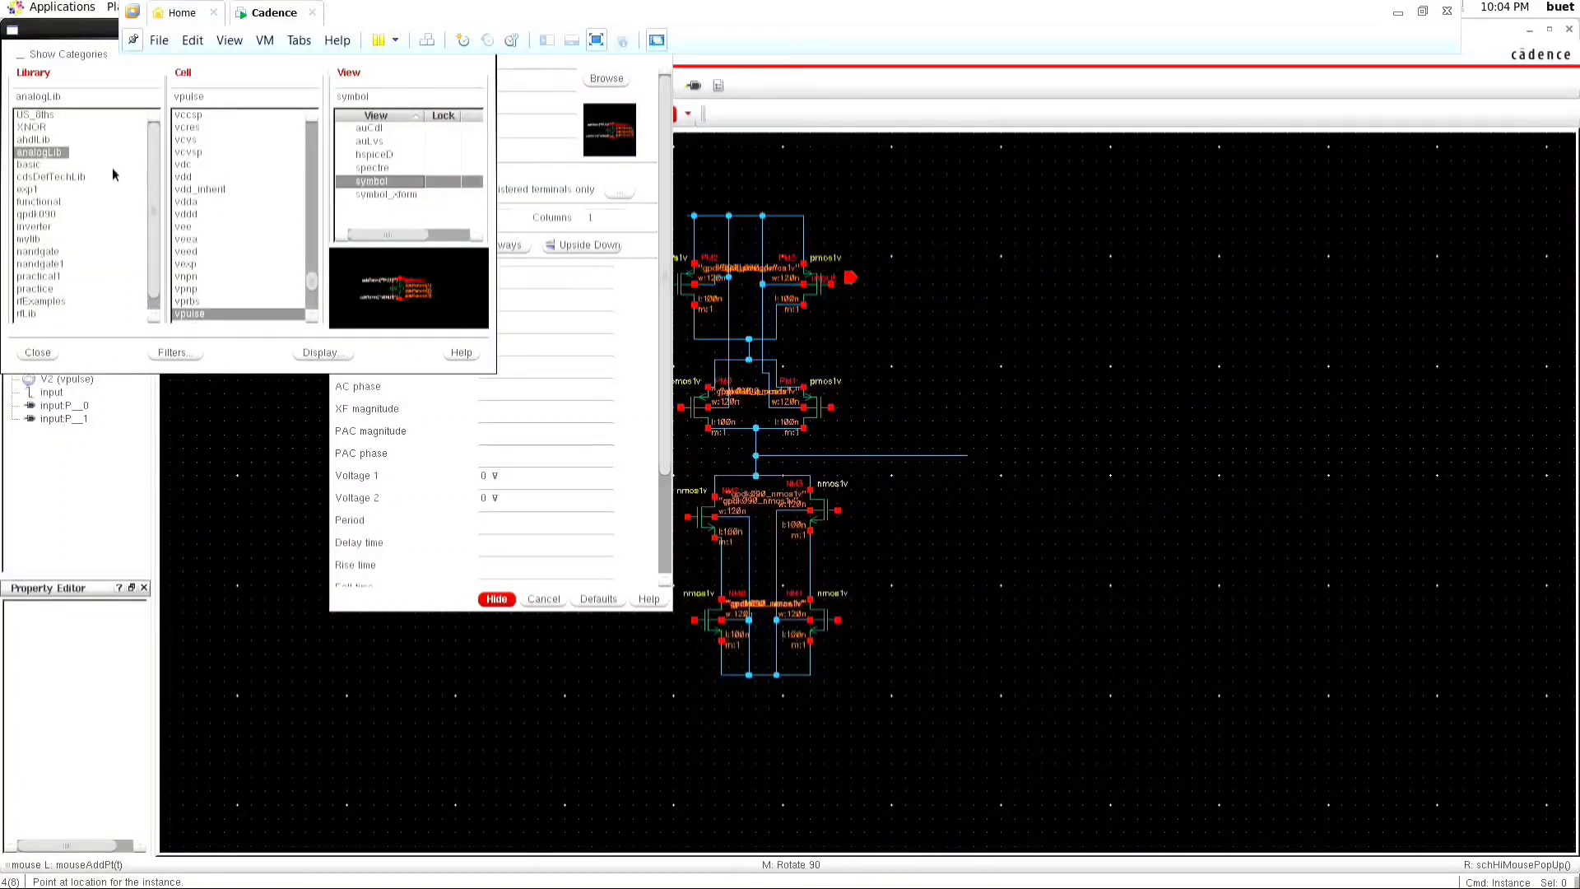
pyautogui.scroll(6, 212, 206)
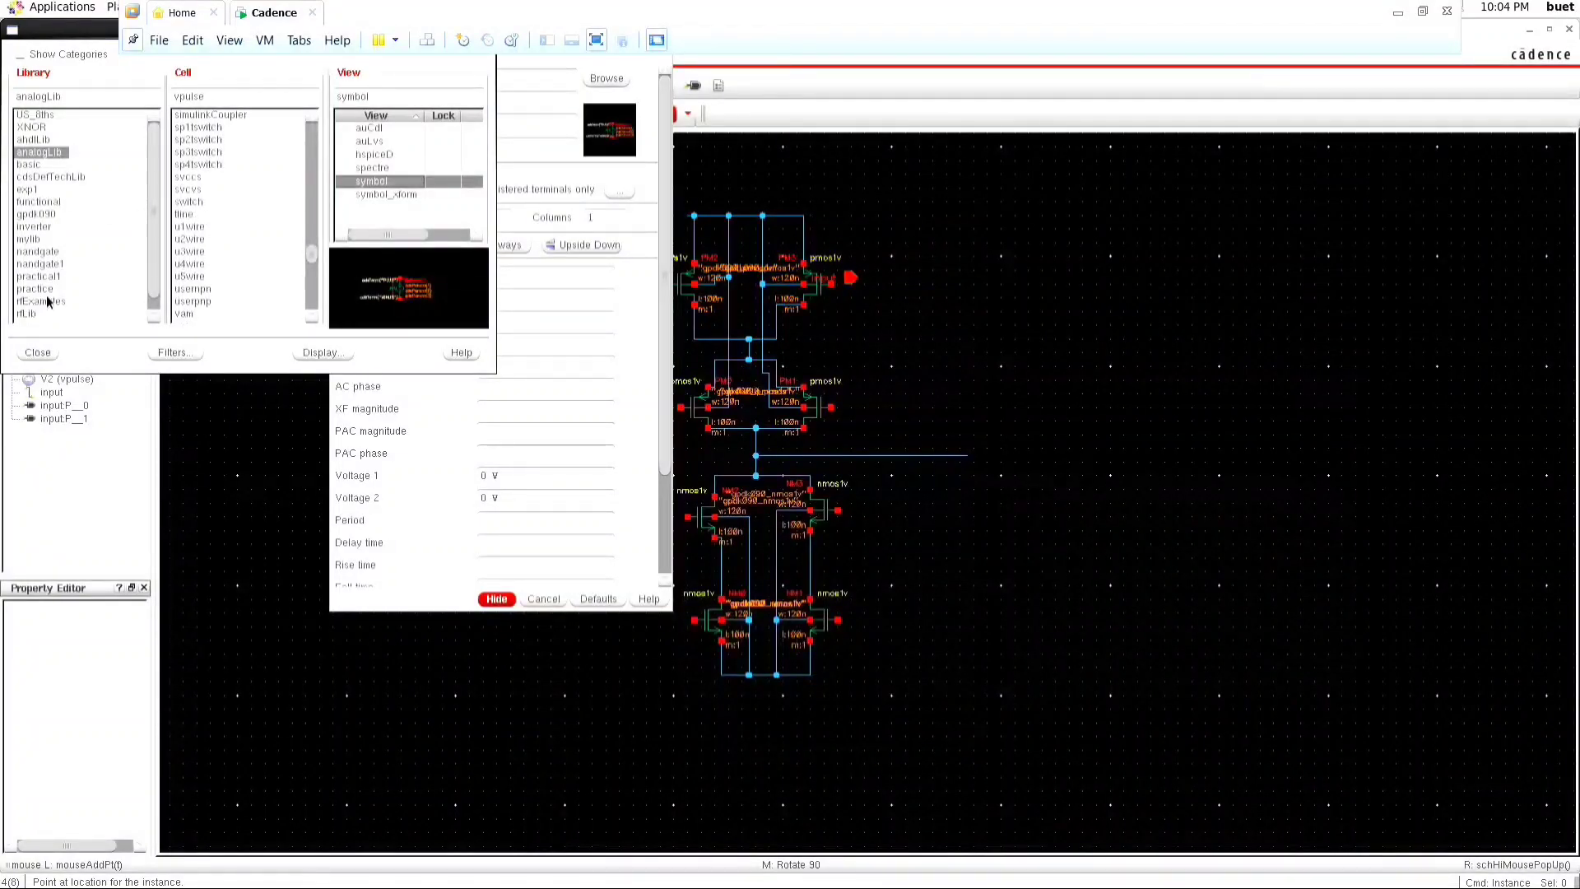
pyautogui.click(47, 215)
pyautogui.click(187, 140)
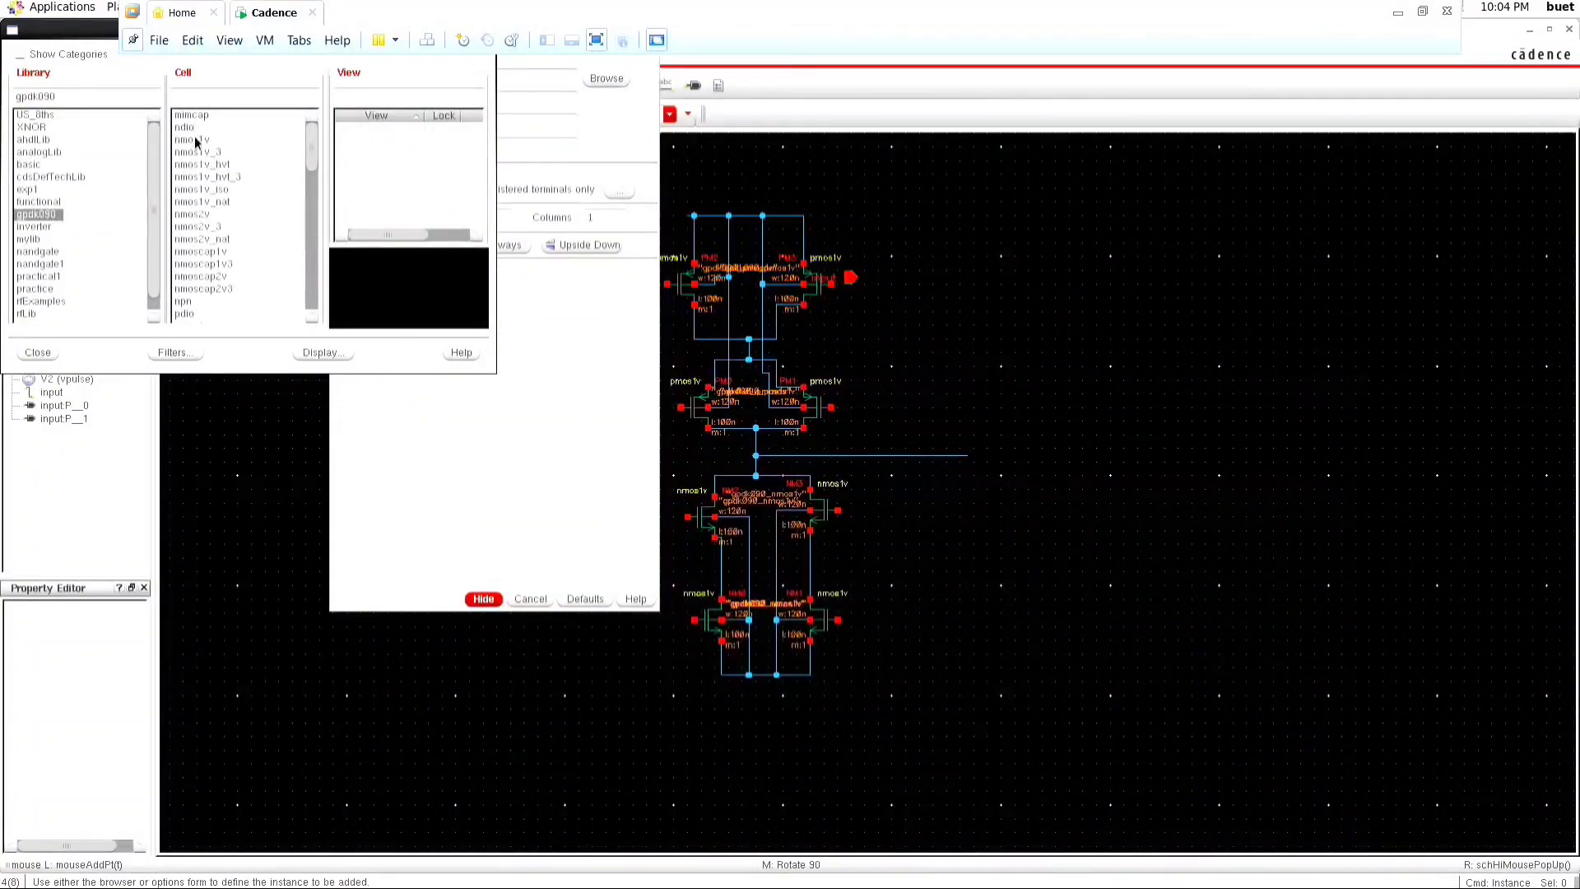
pyautogui.click(1169, 446)
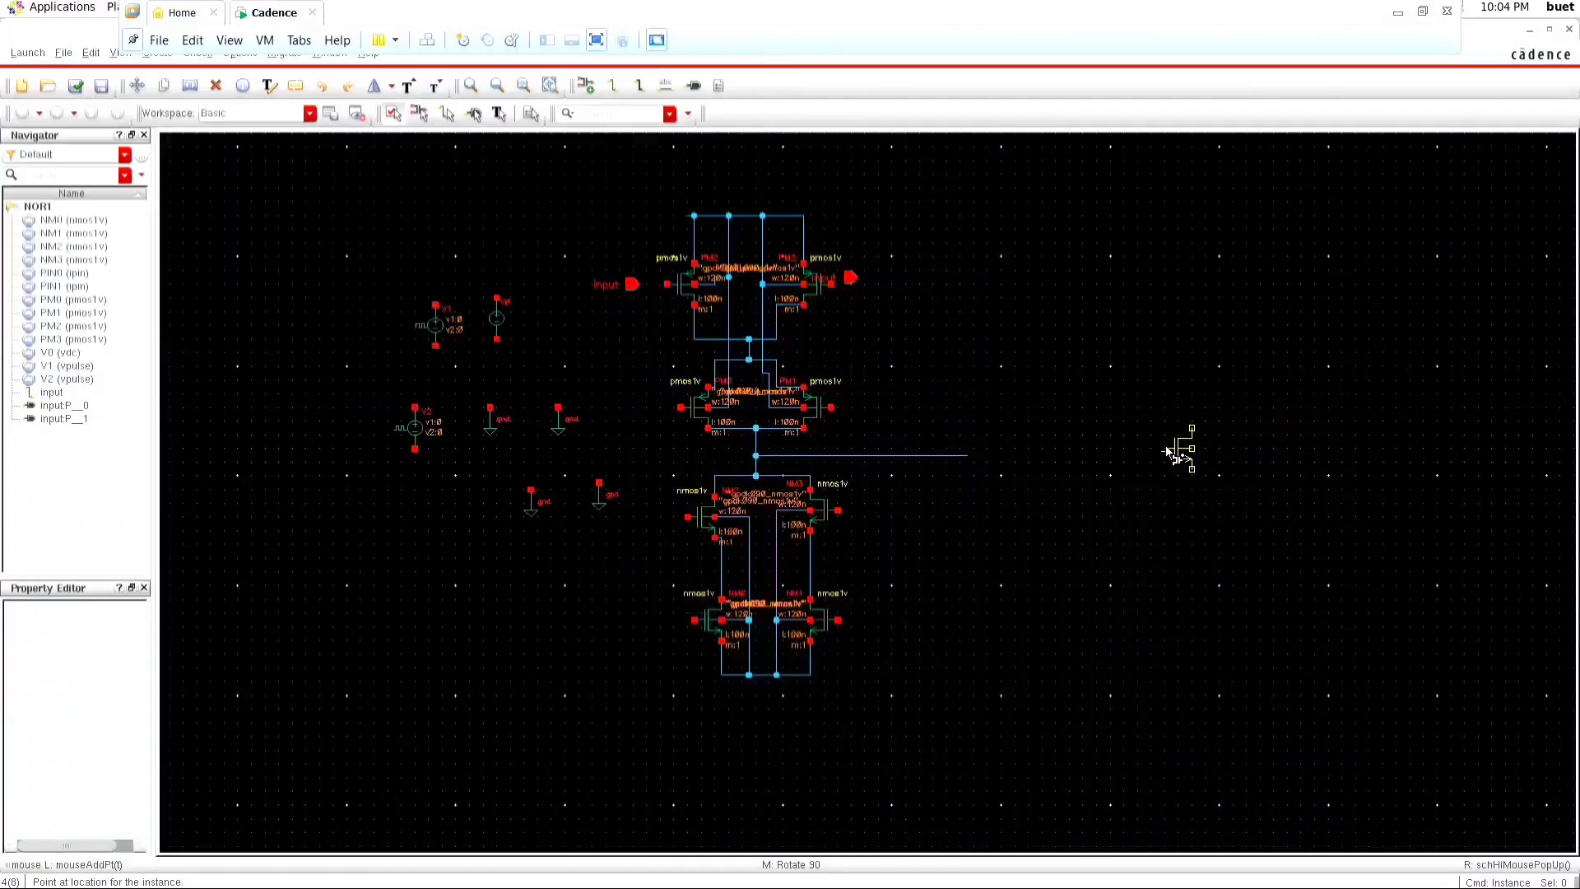
# Place a pmos1v instance from the gpdk090 library directly above the separate nmos1v transistor.
pyautogui.press('i')
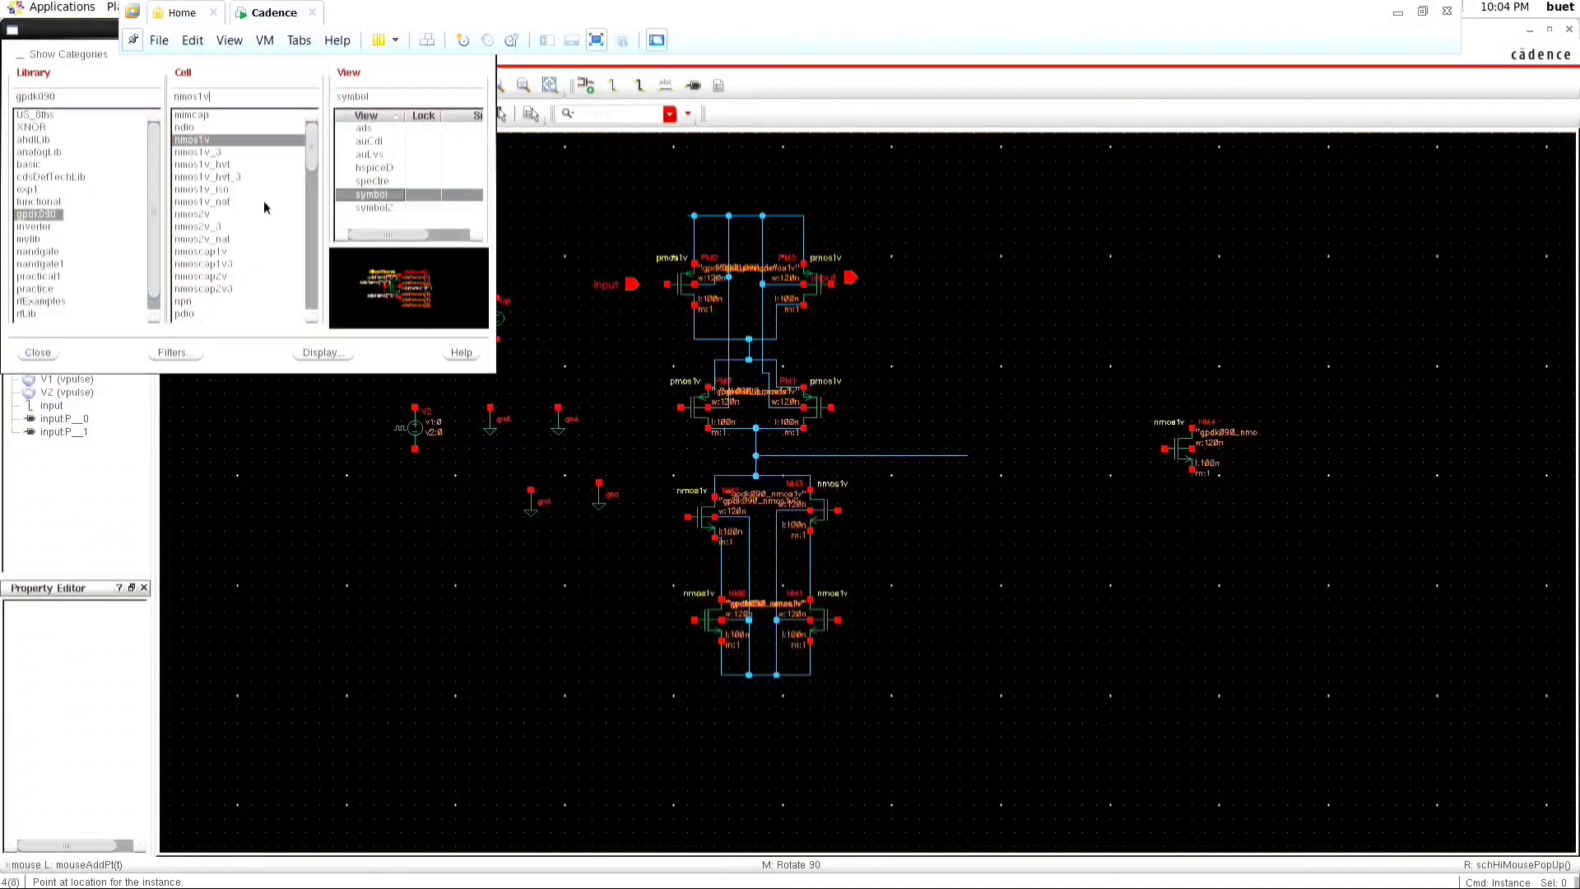
pyautogui.scroll(-1, 217, 303)
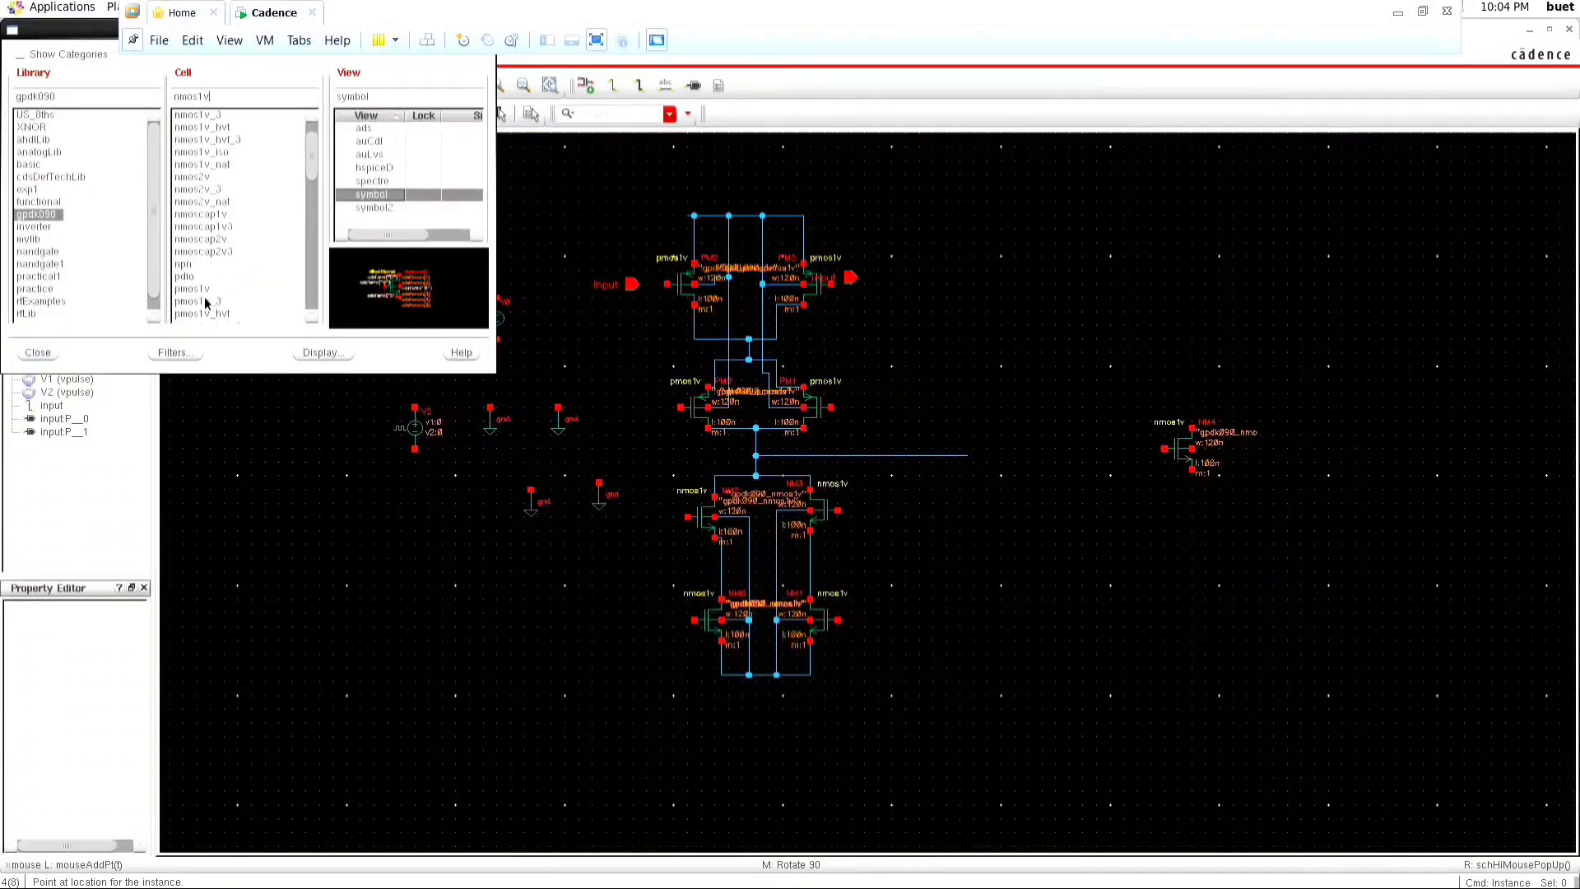
pyautogui.click(199, 289)
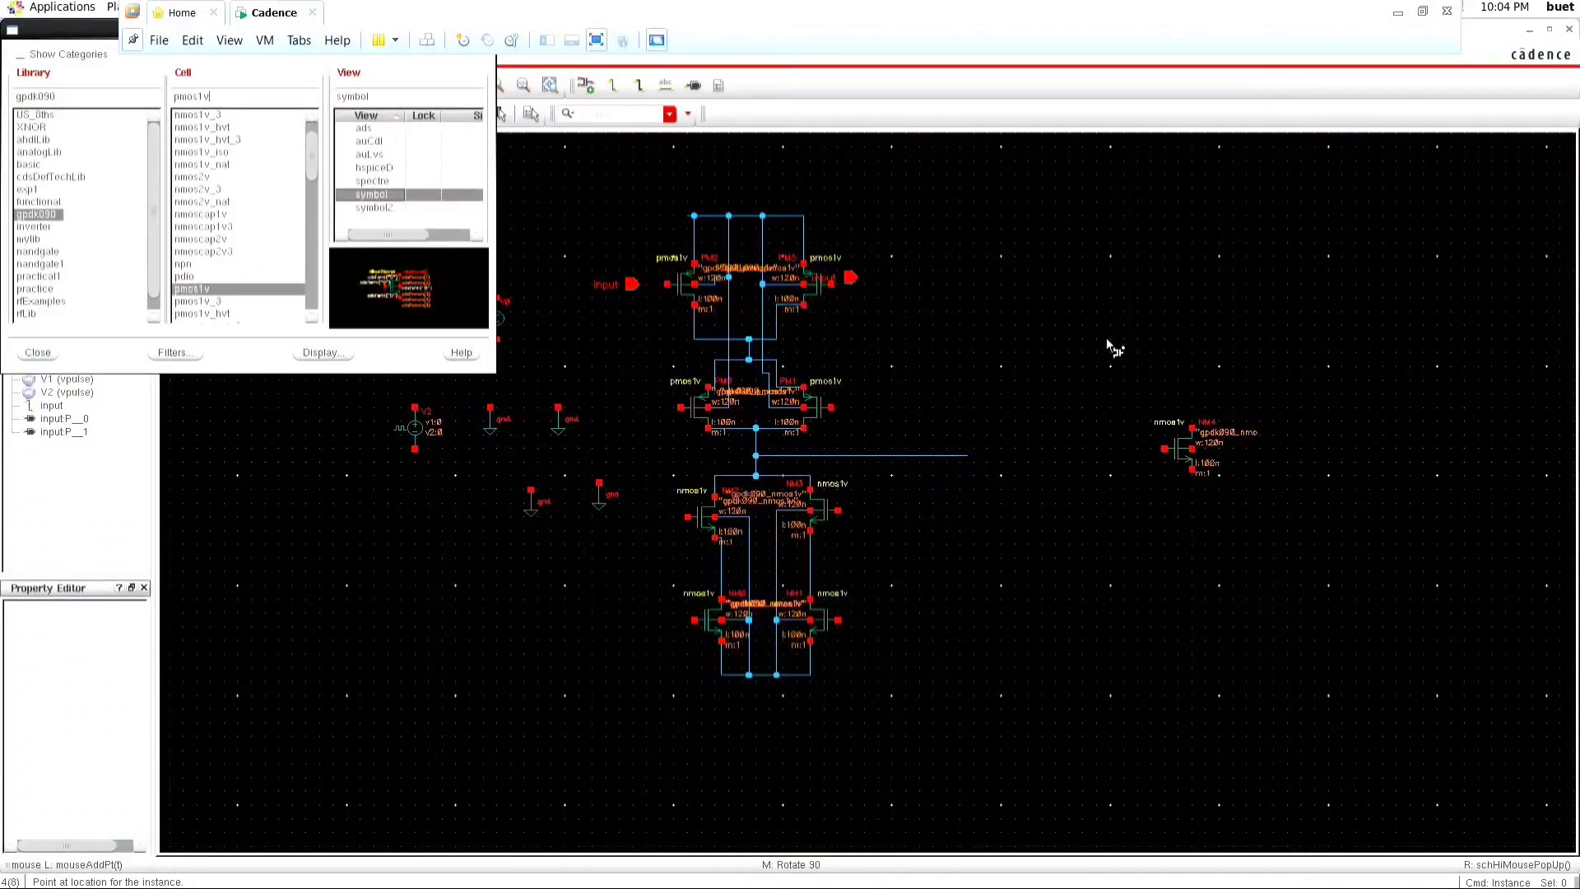
pyautogui.click(1168, 381)
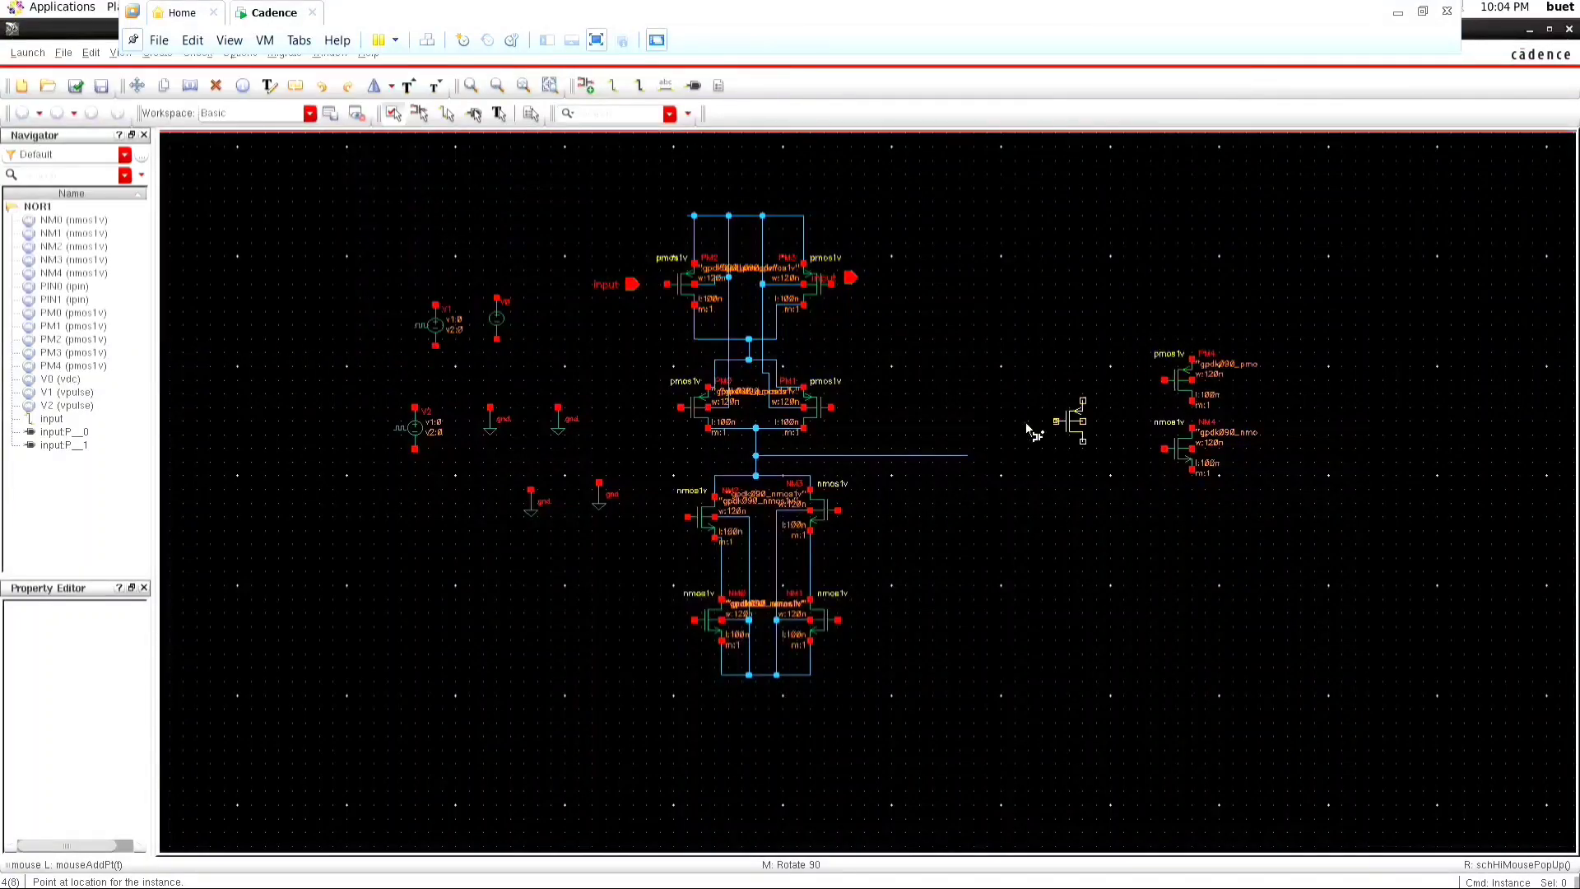
pyautogui.press('Escape')
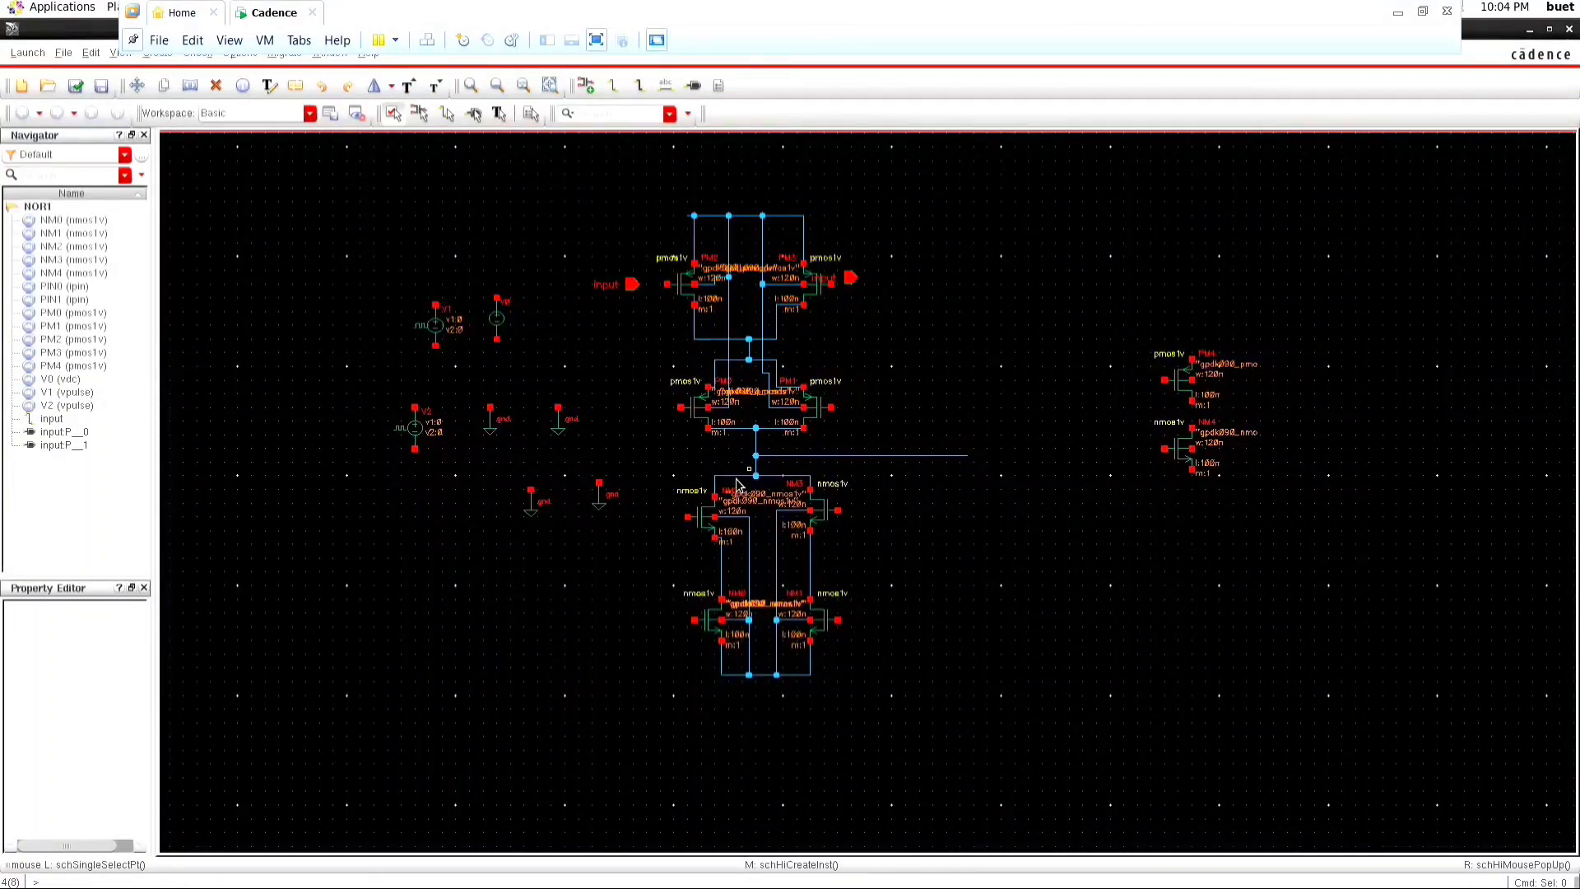
# Move the ground symbol from beside the voltage sources to directly below the source terminal of NM4.
pyautogui.click(601, 504)
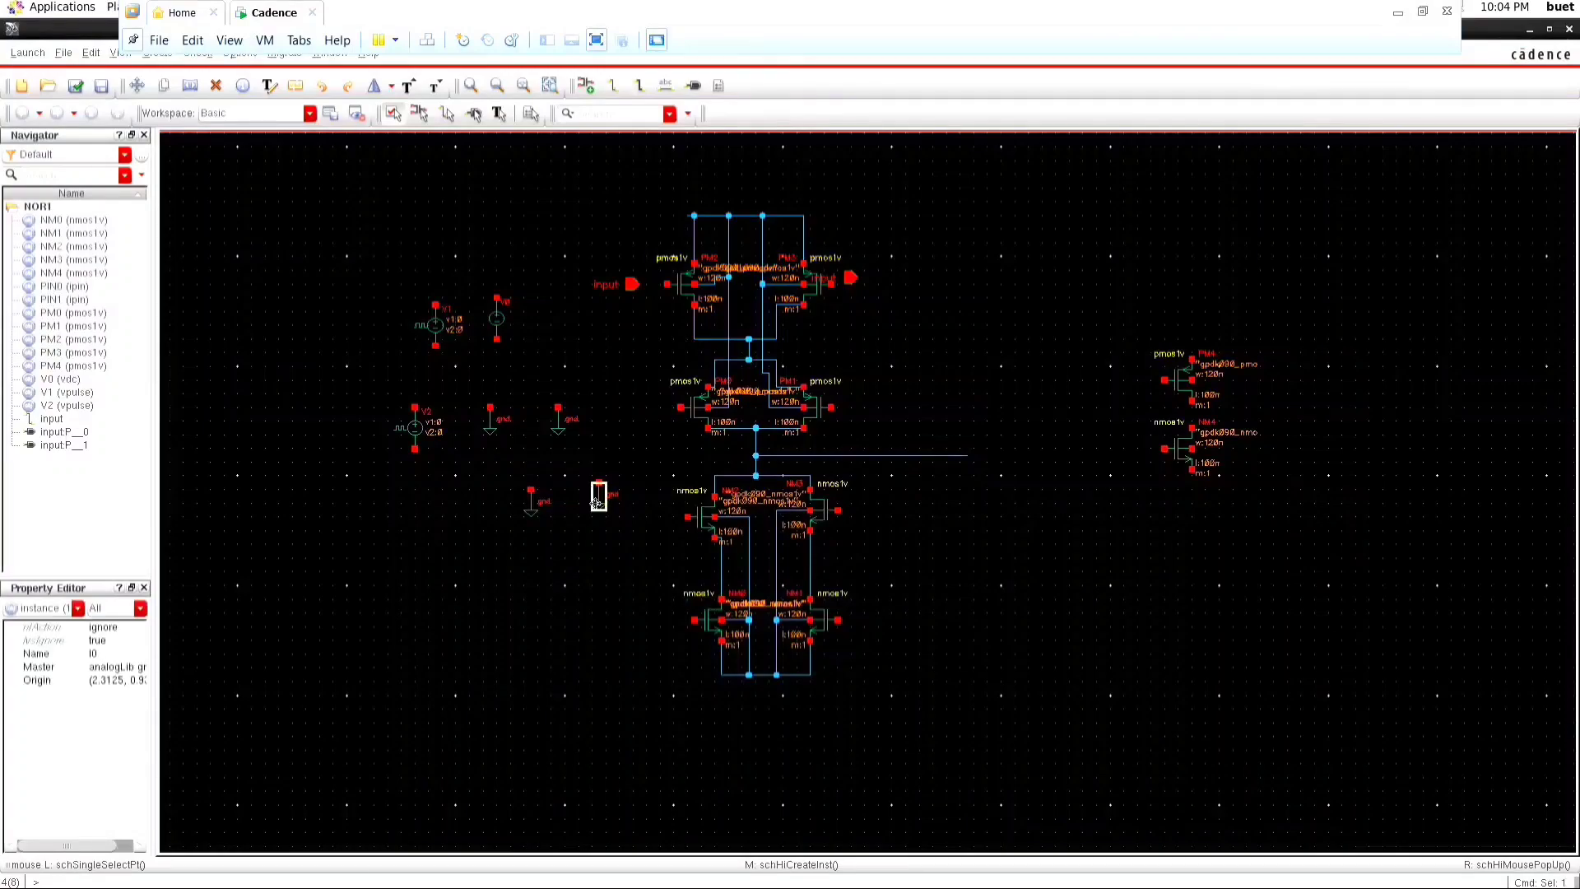
pyautogui.moveTo(596, 502); pyautogui.dragTo(1189, 505)
pyautogui.click(494, 317)
pyautogui.rightClick(494, 320)
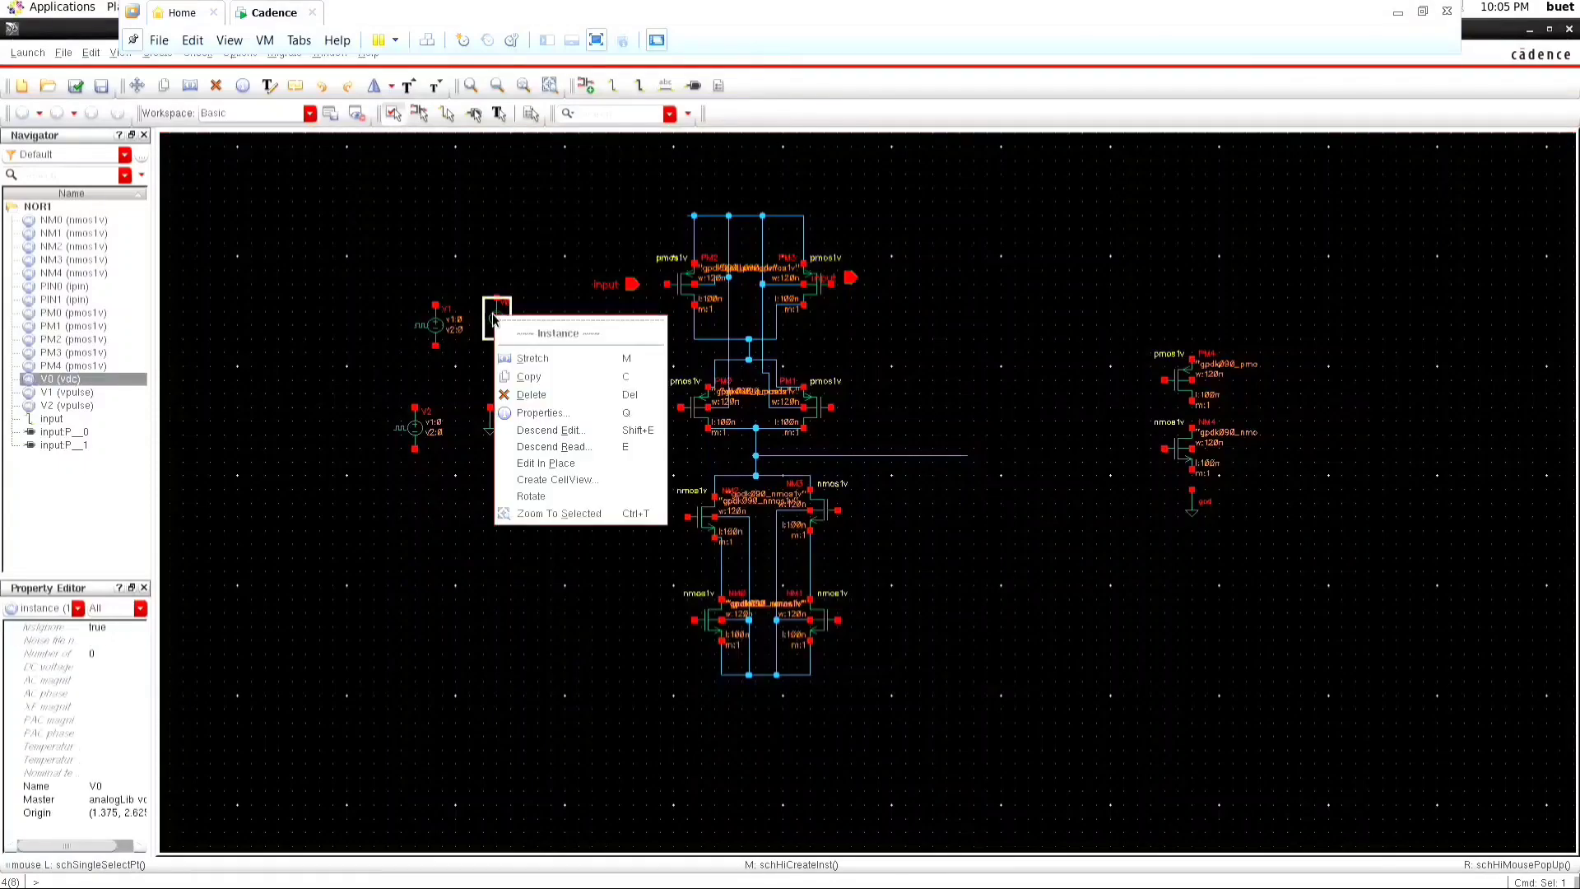
pyautogui.click(470, 276)
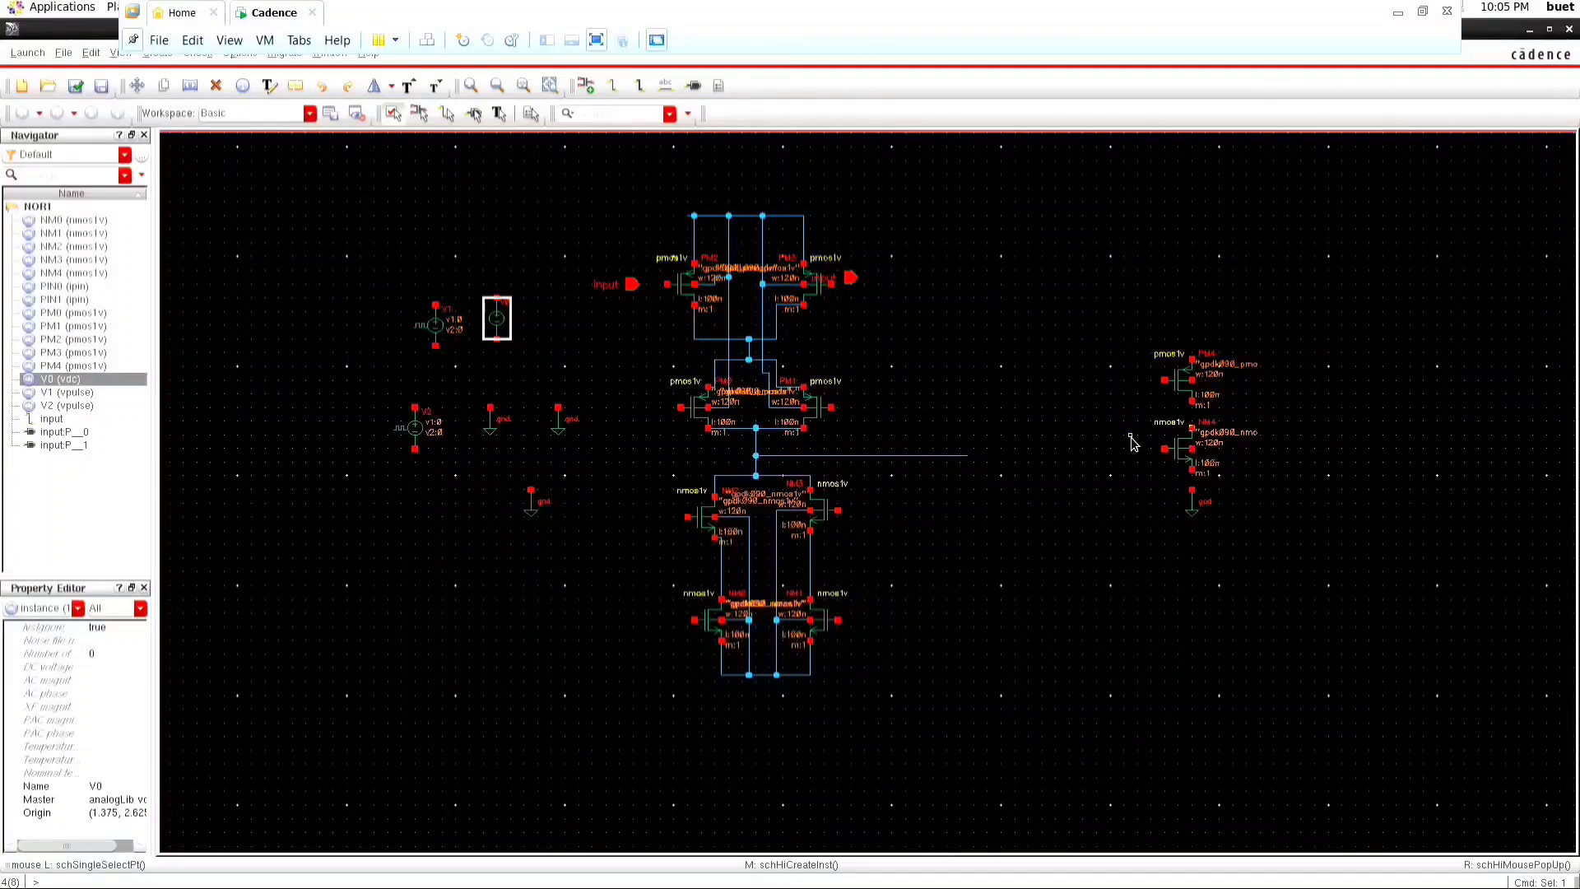
# Wire the drain of PM4 to the drain of NM4, and the source of NM4 to the ground symbol below it.
pyautogui.press('w')
pyautogui.keyDown('ctrl'); pyautogui.scroll(3, 1210, 442); pyautogui.keyUp('ctrl')
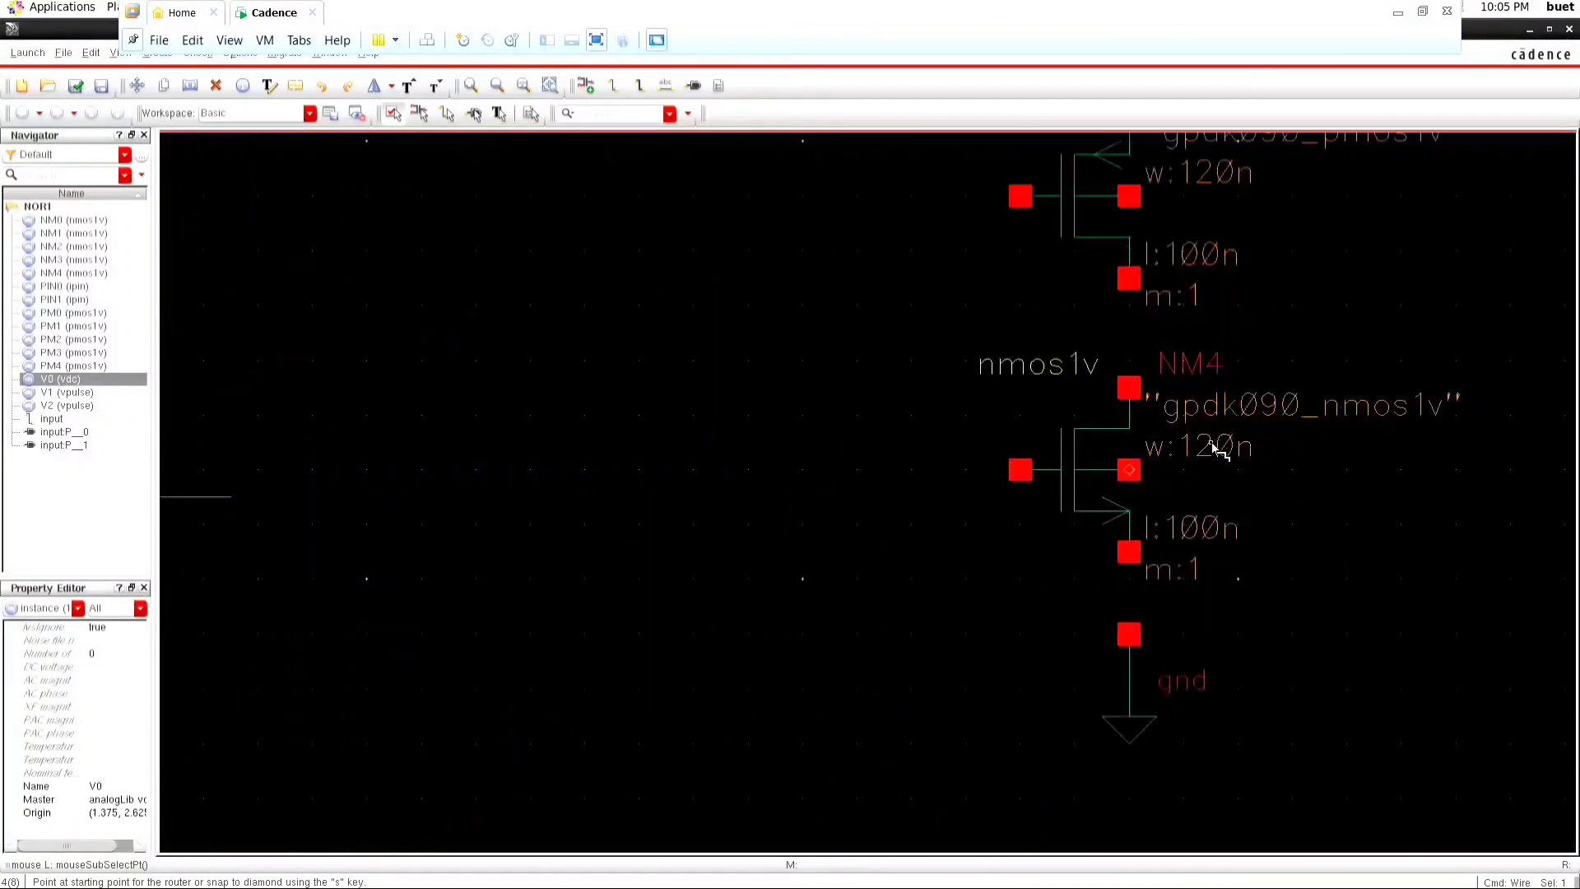
pyautogui.click(1133, 280)
pyautogui.click(1130, 388)
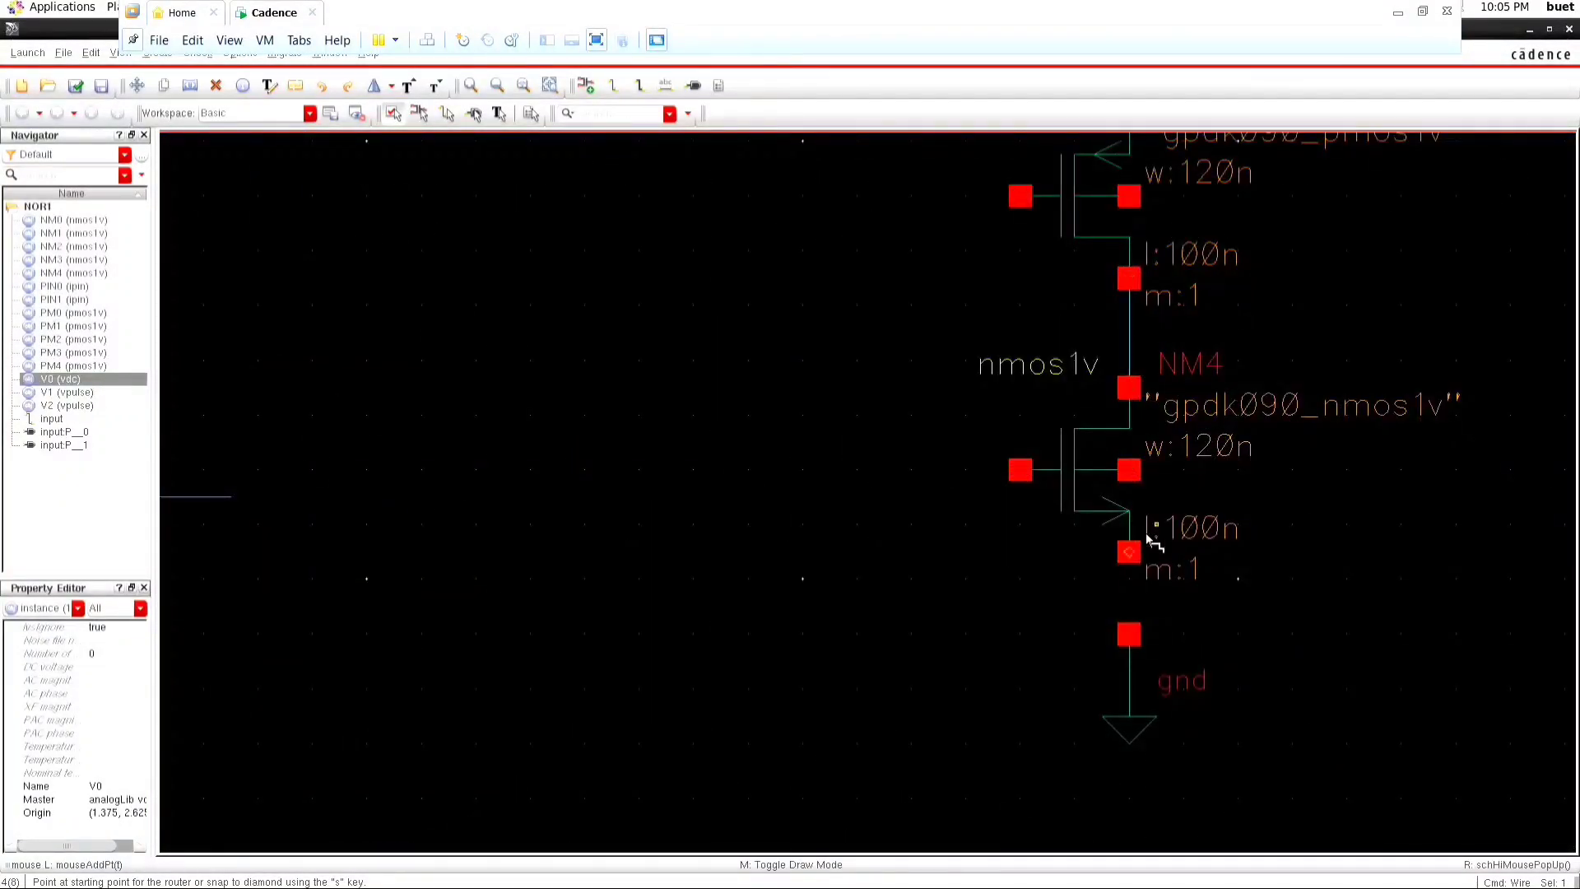
pyautogui.click(1132, 557)
pyautogui.click(1133, 632)
# Wire the gate of PM4 to the gate of NM4, routing the connection out to the left of both transistors.
pyautogui.scroll(2, 1130, 544)
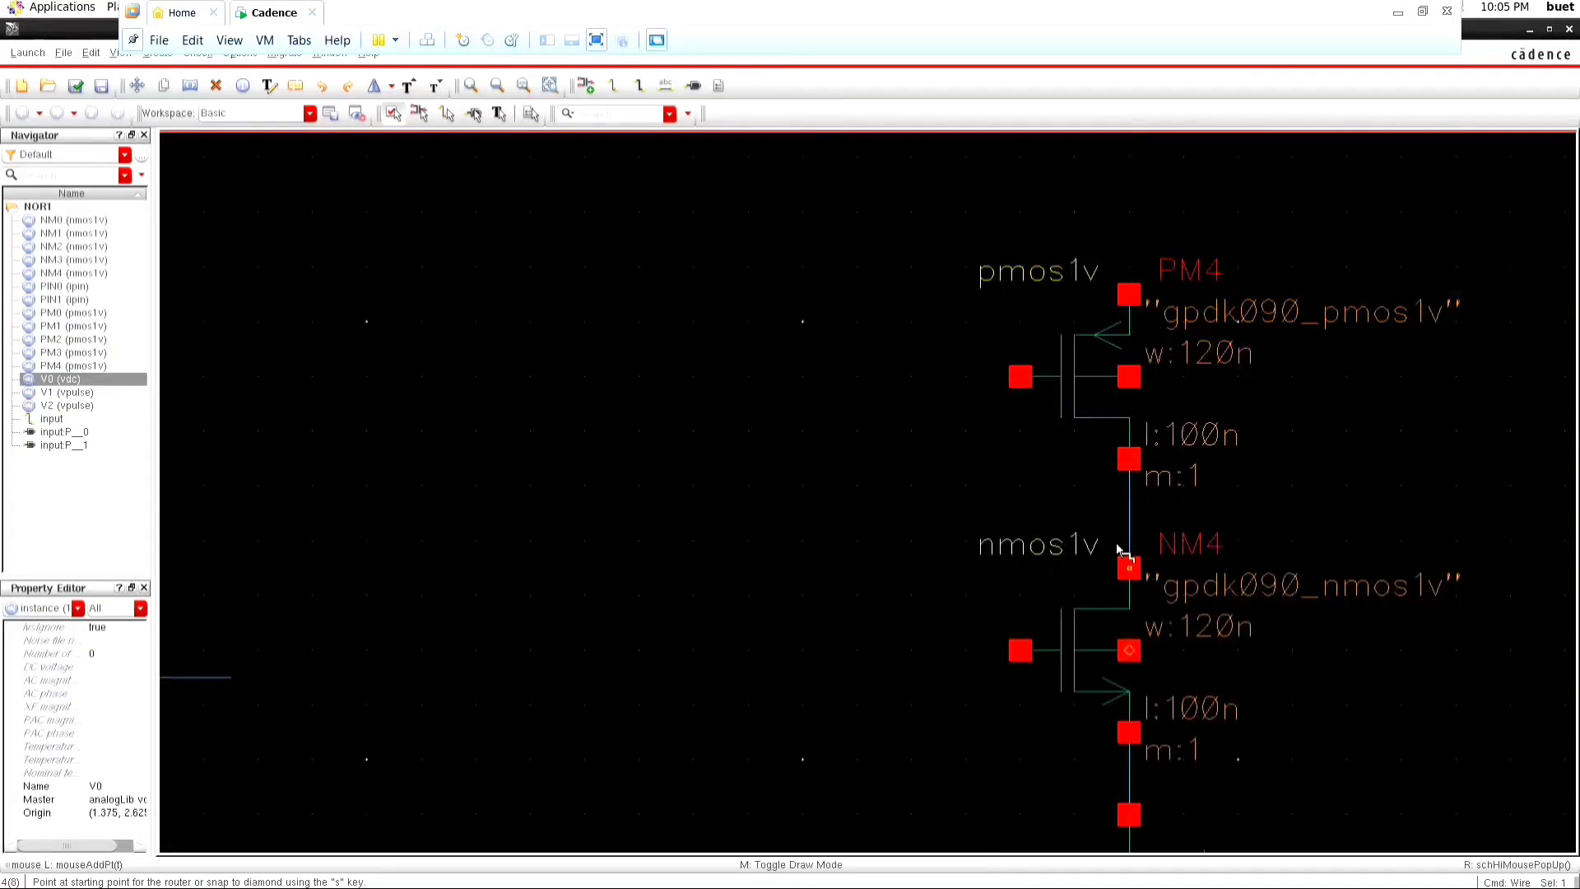
pyautogui.scroll(-2, 1035, 425)
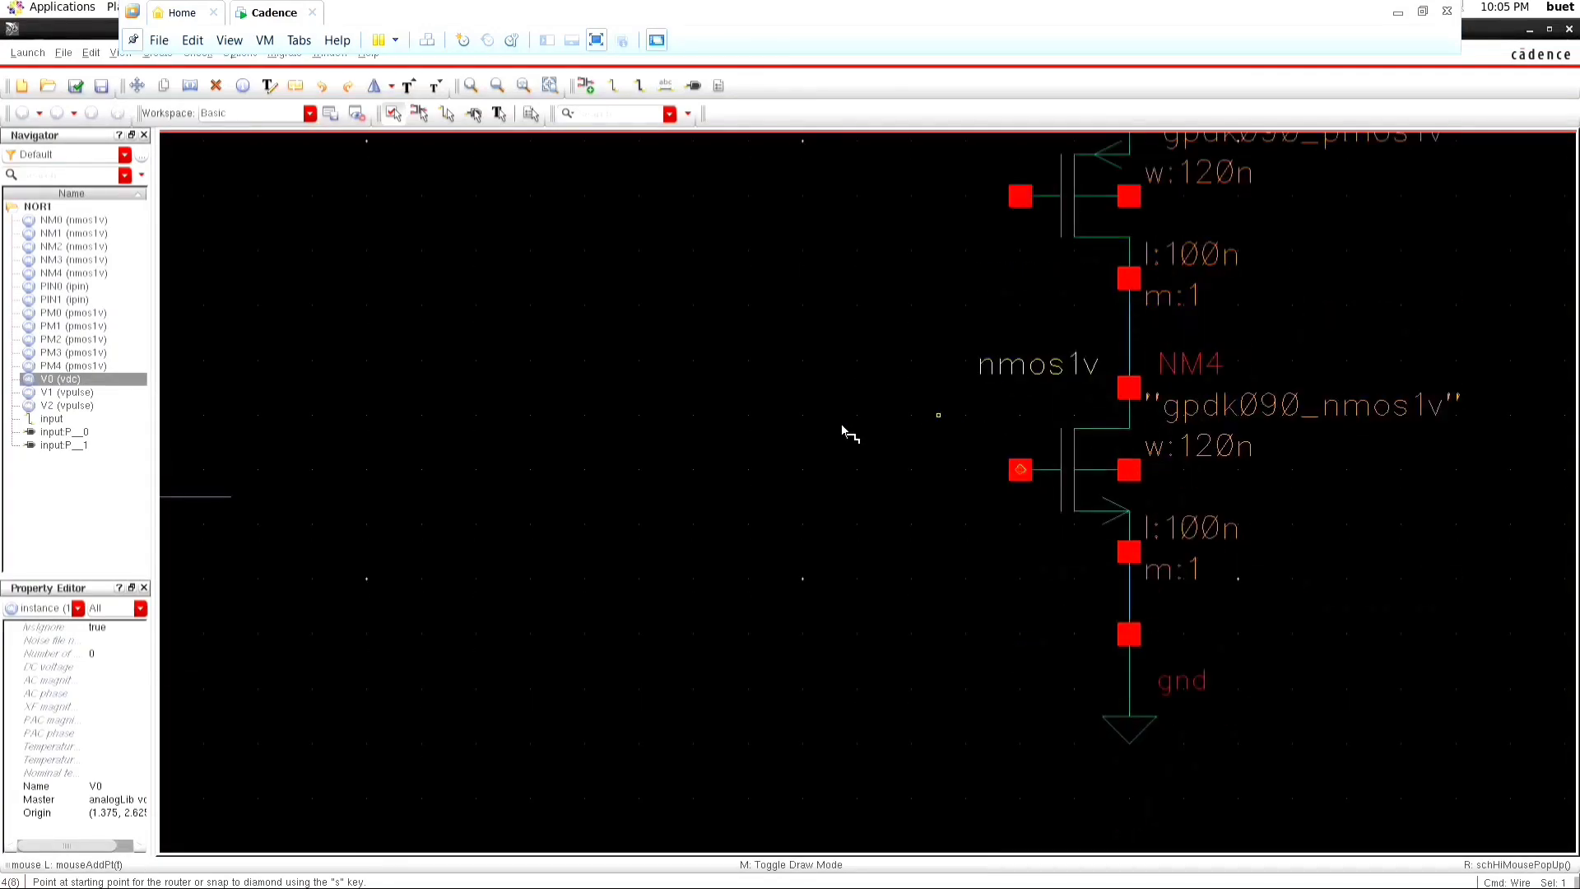
pyautogui.keyDown('ctrl'); pyautogui.scroll(-4, 840, 412); pyautogui.keyUp('ctrl')
pyautogui.keyDown('ctrl'); pyautogui.scroll(-2, 574, 374); pyautogui.keyUp('ctrl')
pyautogui.keyDown('ctrl'); pyautogui.scroll(4, 572, 372); pyautogui.keyUp('ctrl')
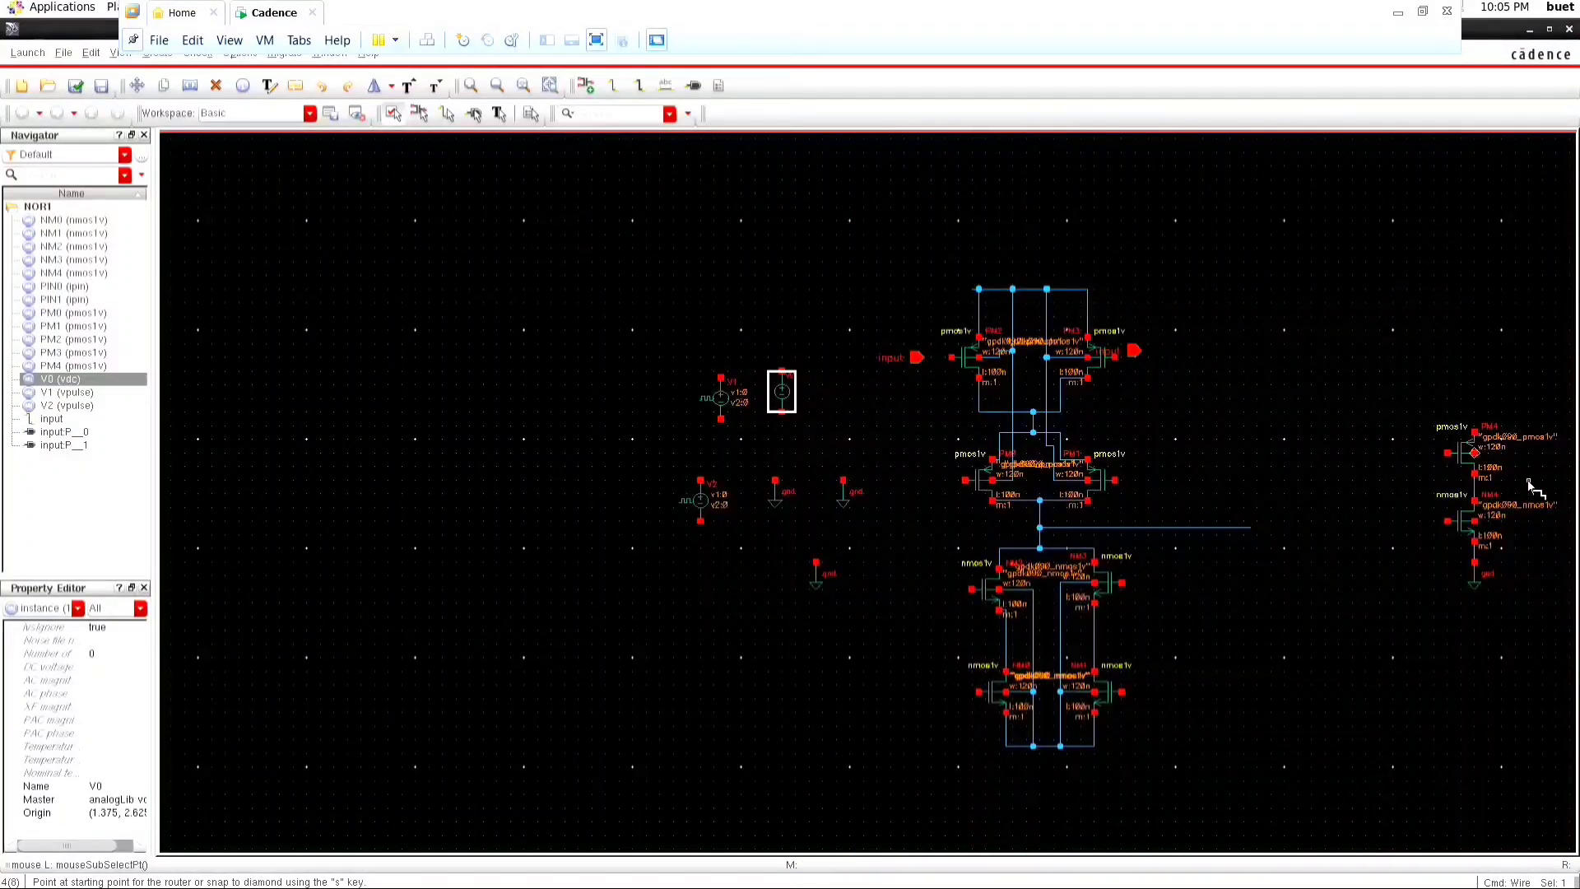
pyautogui.keyDown('ctrl'); pyautogui.scroll(2, 1526, 481); pyautogui.keyUp('ctrl')
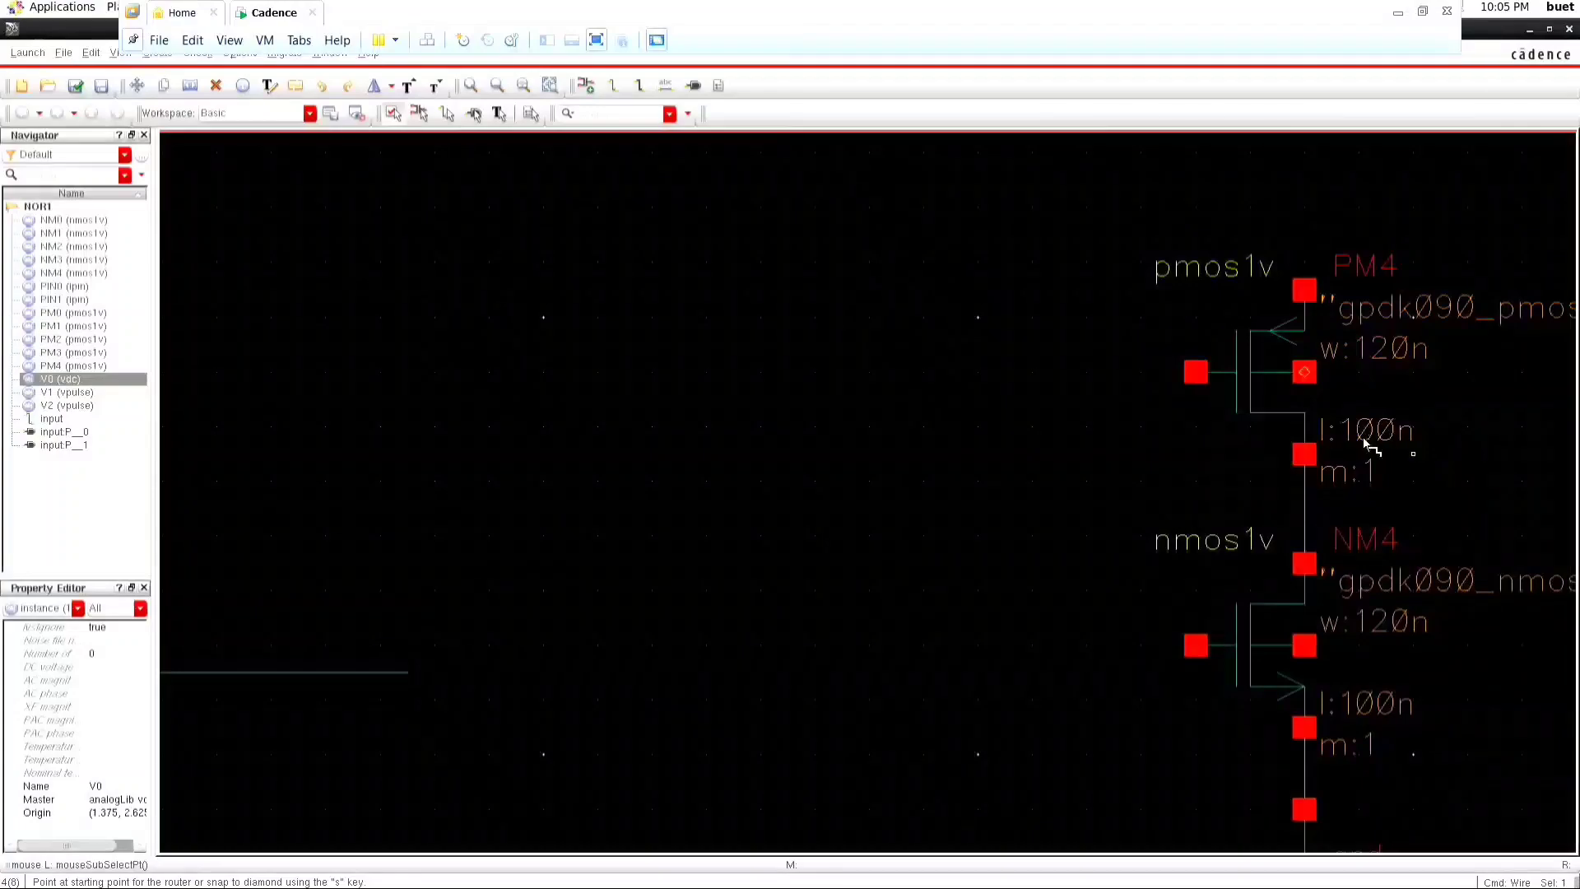
pyautogui.click(1198, 378)
pyautogui.click(1032, 373)
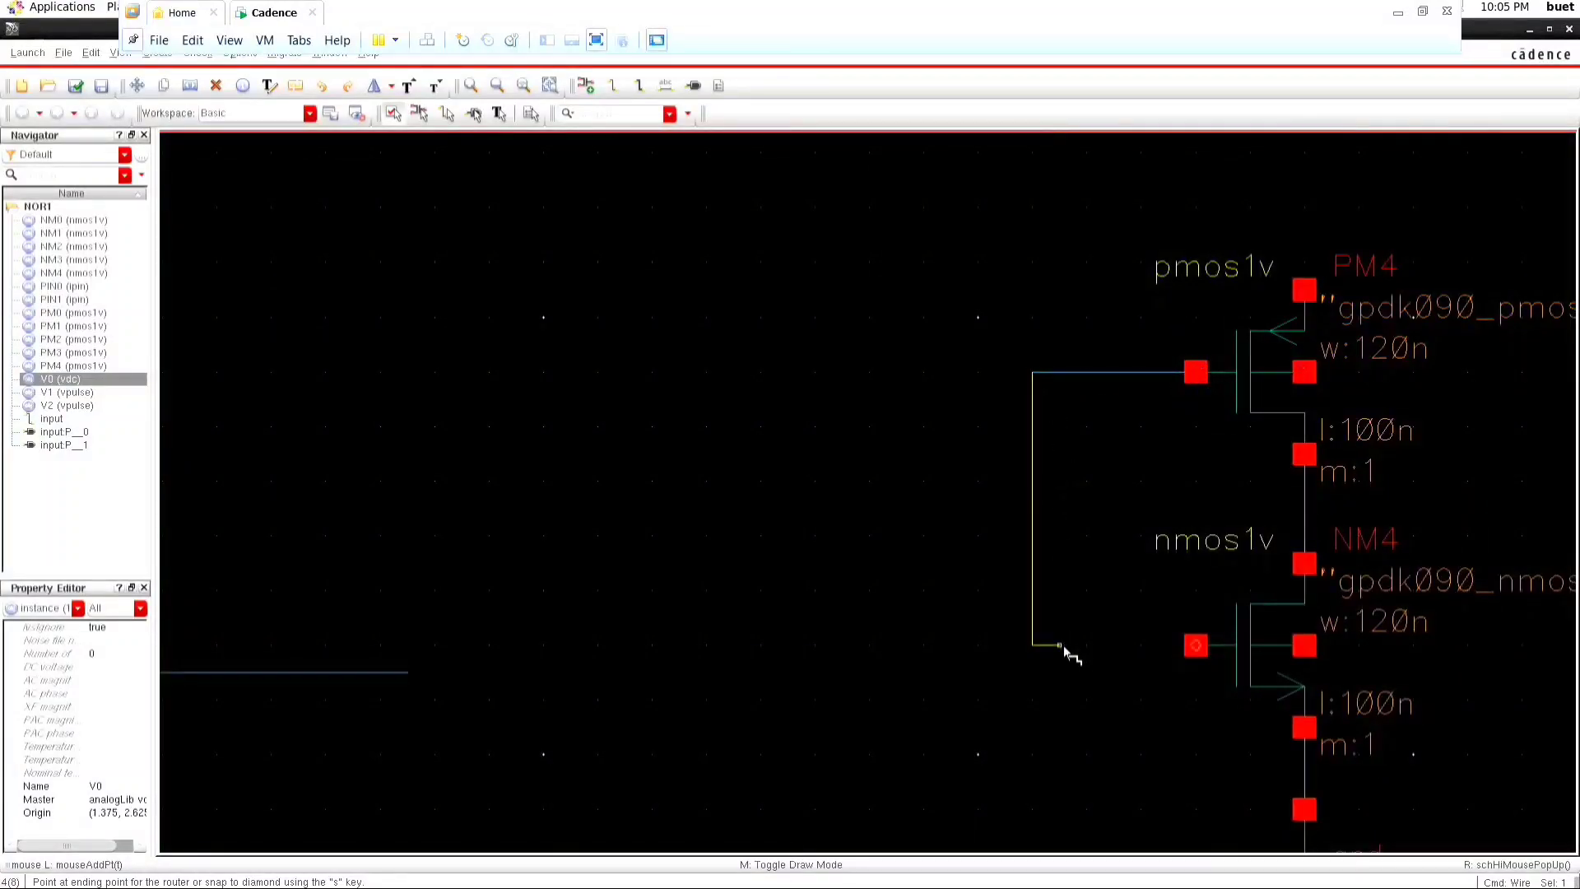
pyautogui.click(1199, 647)
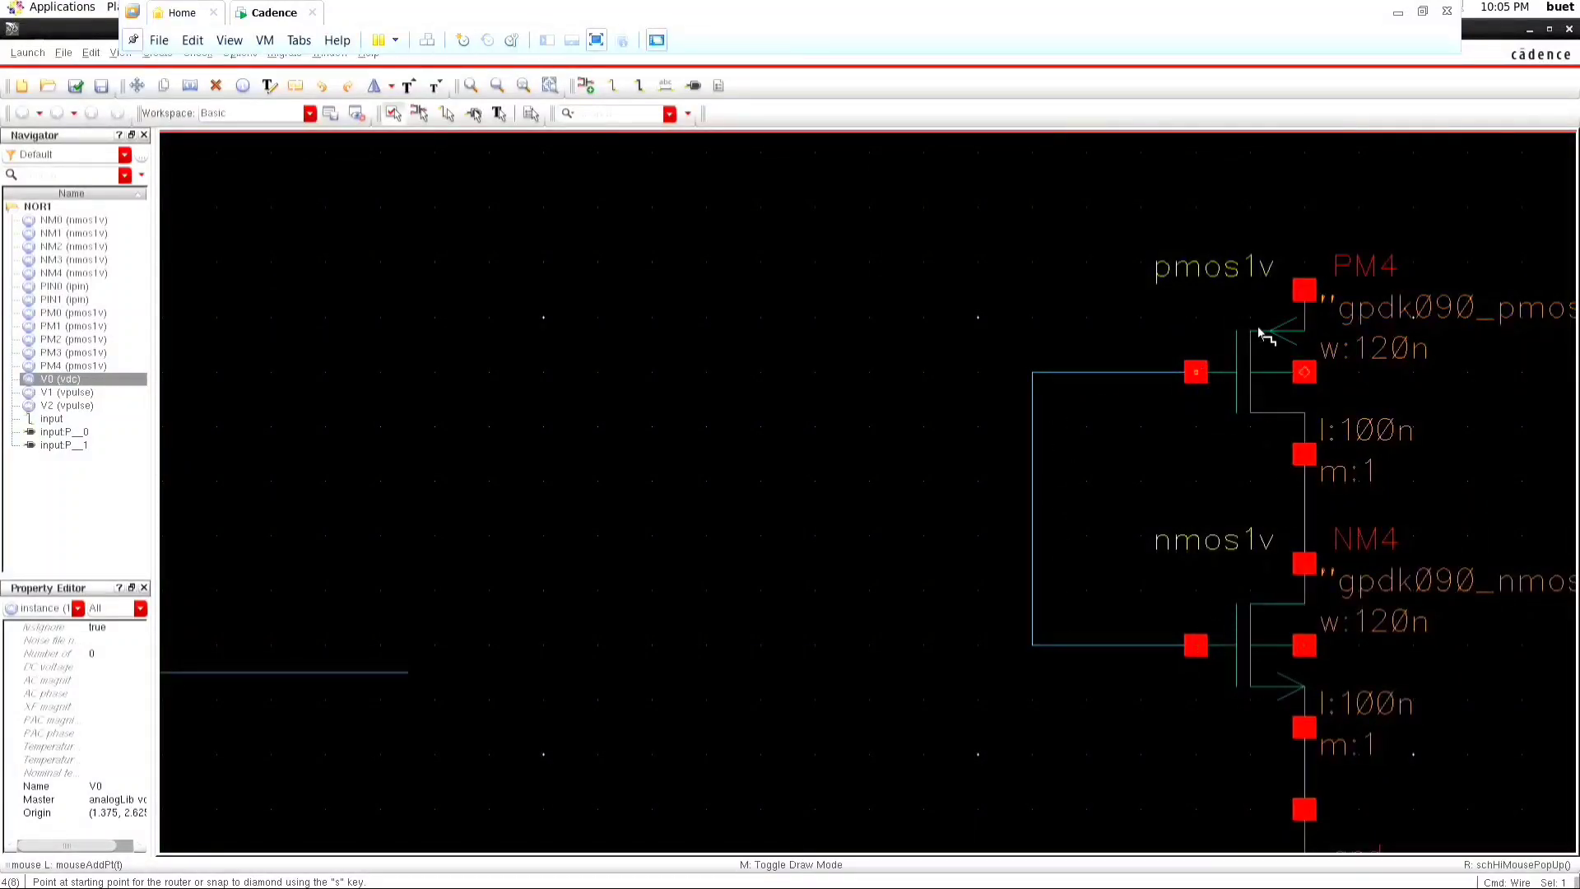
# Draw a short wire upward from PM4's source and wire PM4's bulk terminal around to its upper end.
pyautogui.click(1304, 293)
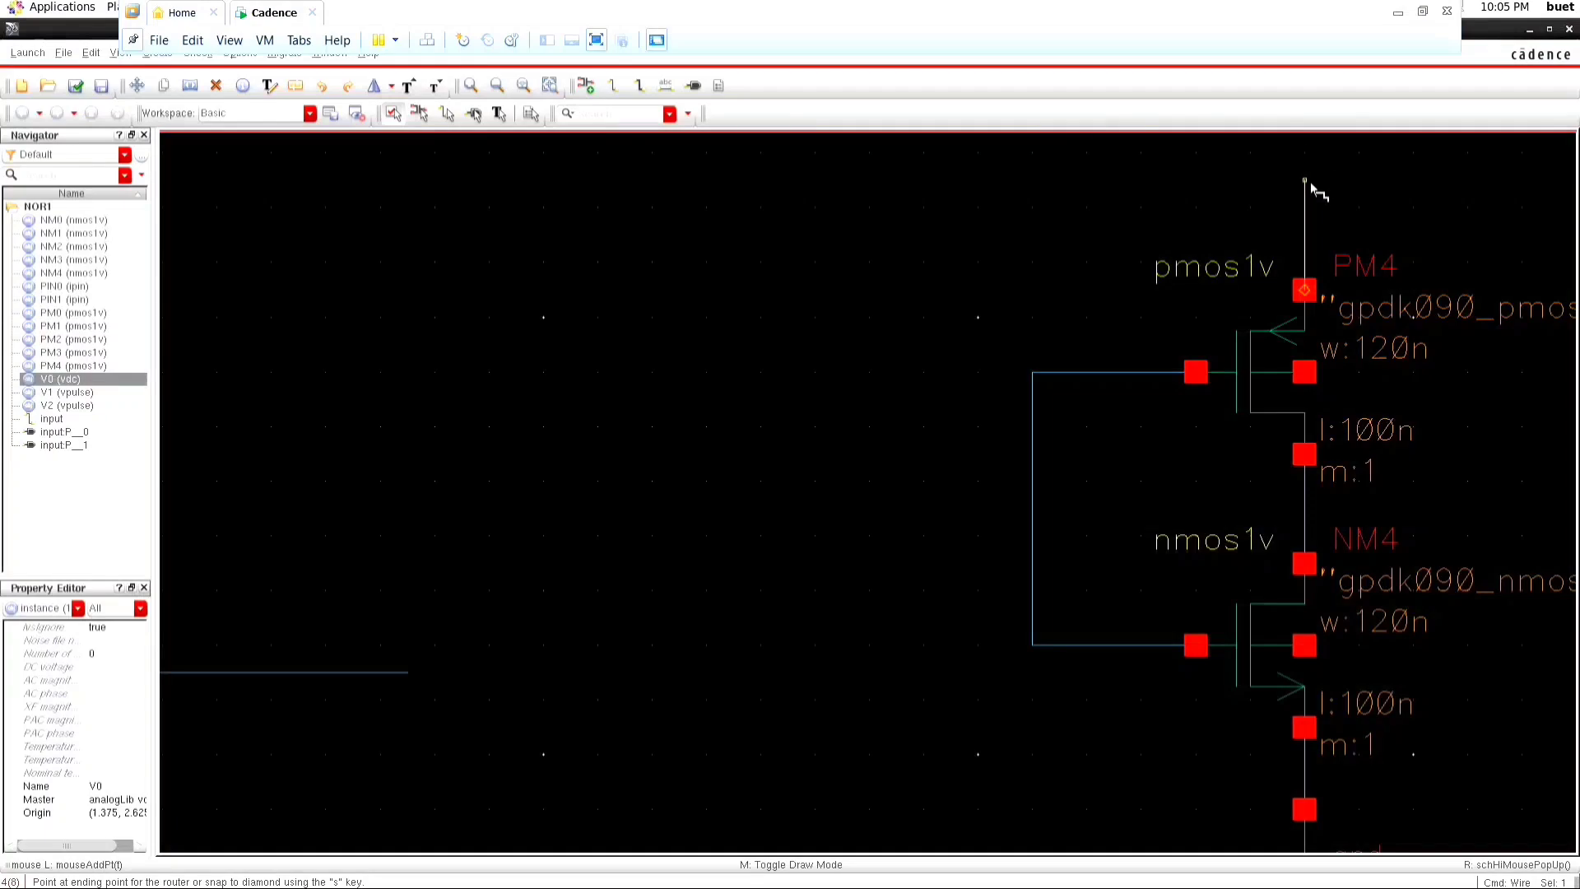
pyautogui.press('Escape')
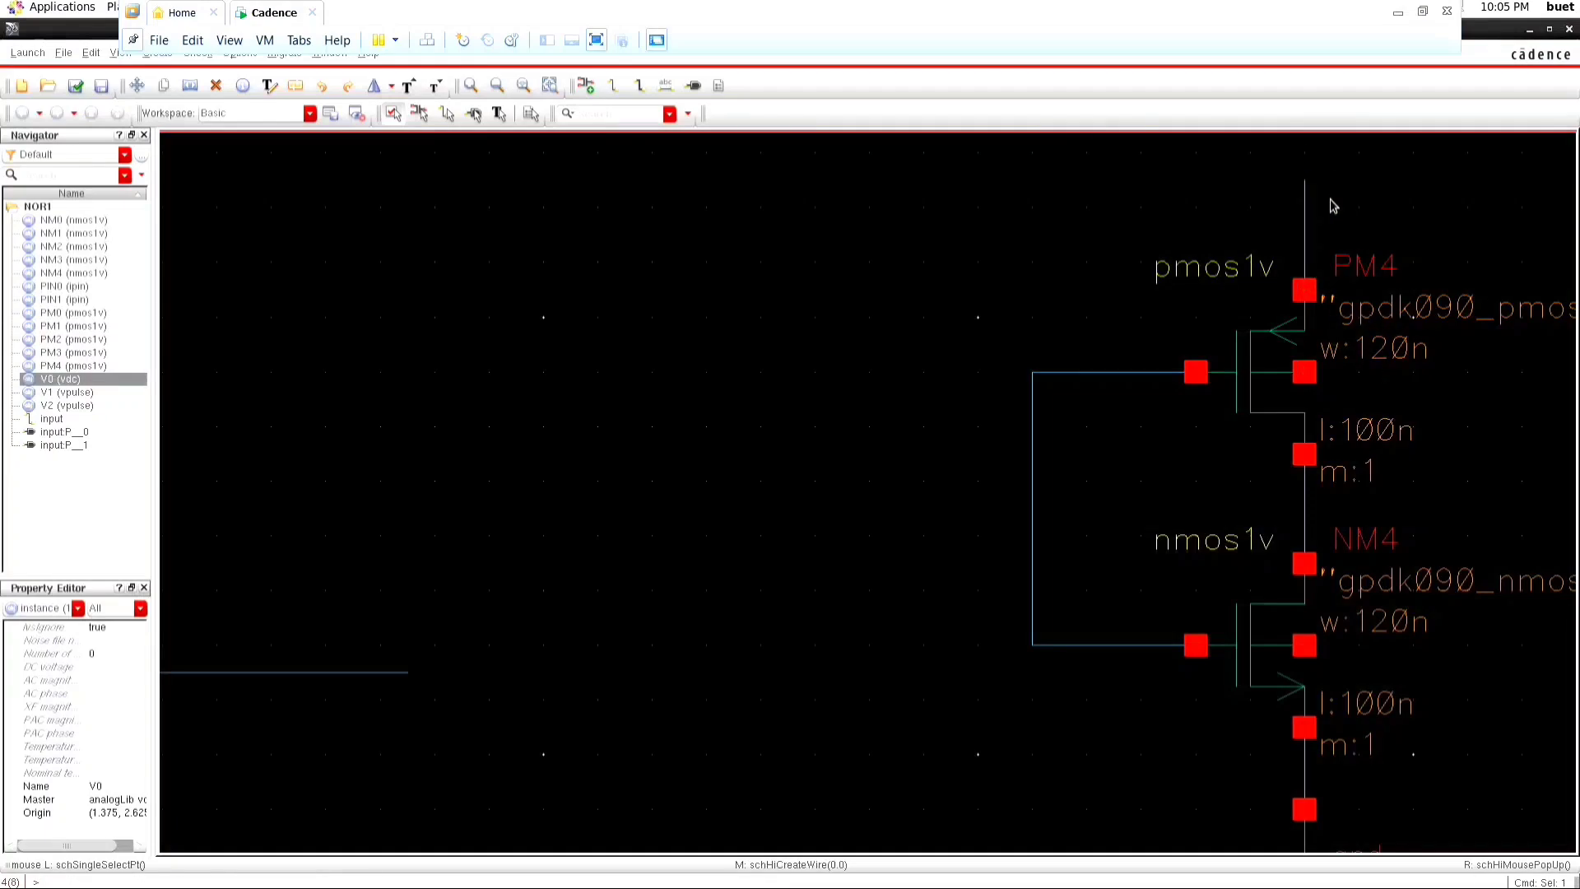
pyautogui.press('w')
pyautogui.click(1306, 375)
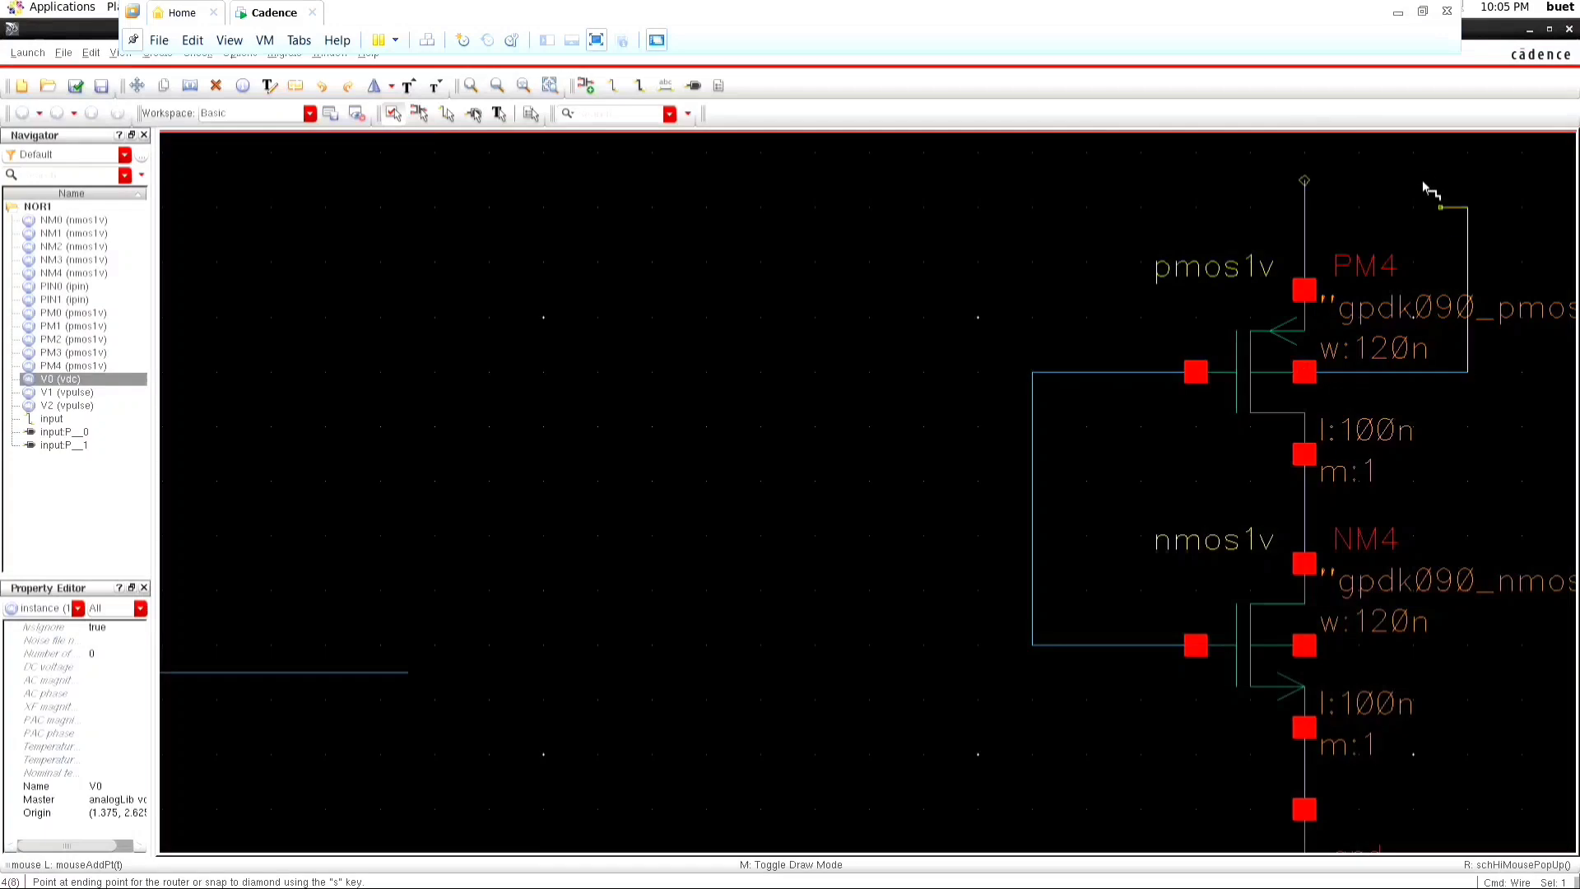
pyautogui.click(1304, 179)
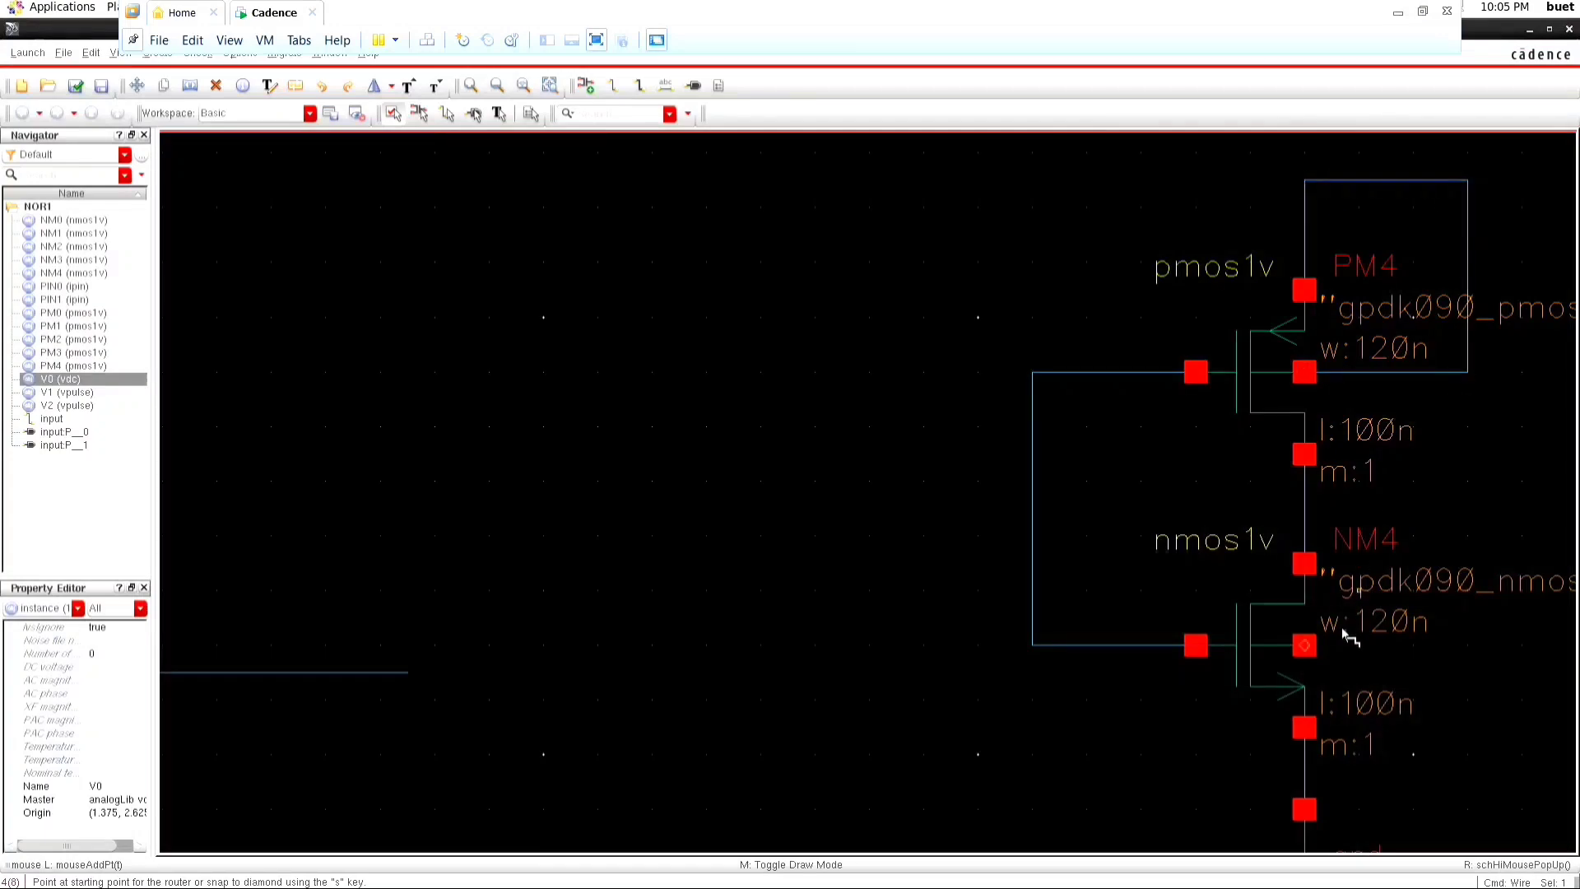
# Wire the bulk terminal of NM4 to the ground terminal below the transistor.
pyautogui.scroll(-2, 1305, 645)
pyautogui.click(1305, 466)
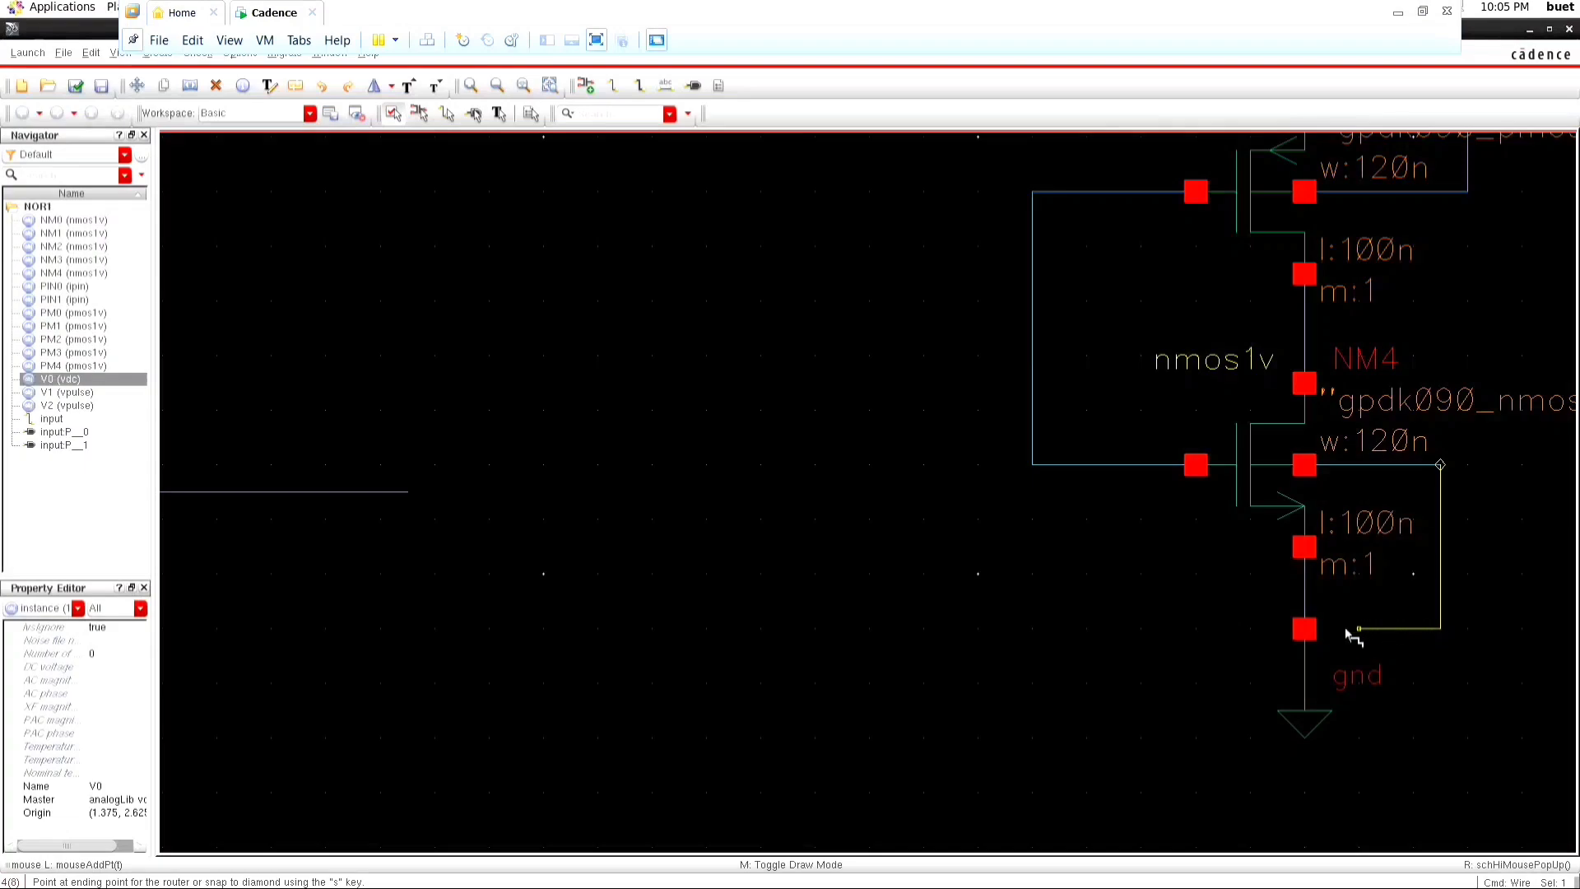
pyautogui.click(1305, 630)
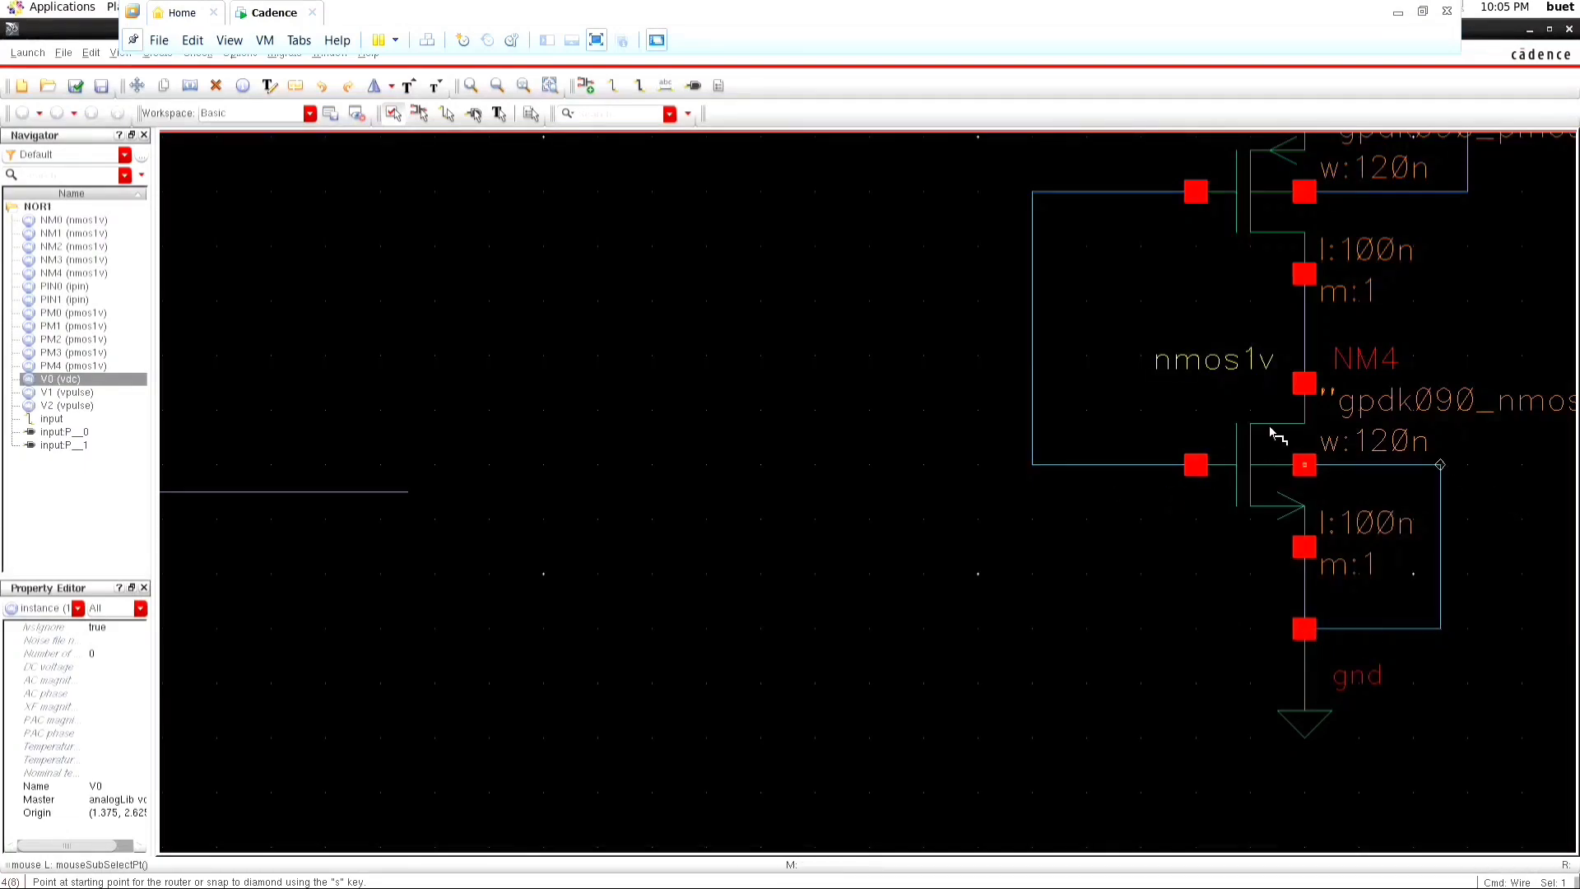
# Draw an input wire leftward from the joined gates of PM4 and NM4, and an output wire rightward from their shared drain node.
pyautogui.keyDown('ctrl'); pyautogui.scroll(-2, 1277, 423); pyautogui.keyUp('ctrl')
pyautogui.click(1169, 396)
pyautogui.doubleClick(1085, 397)
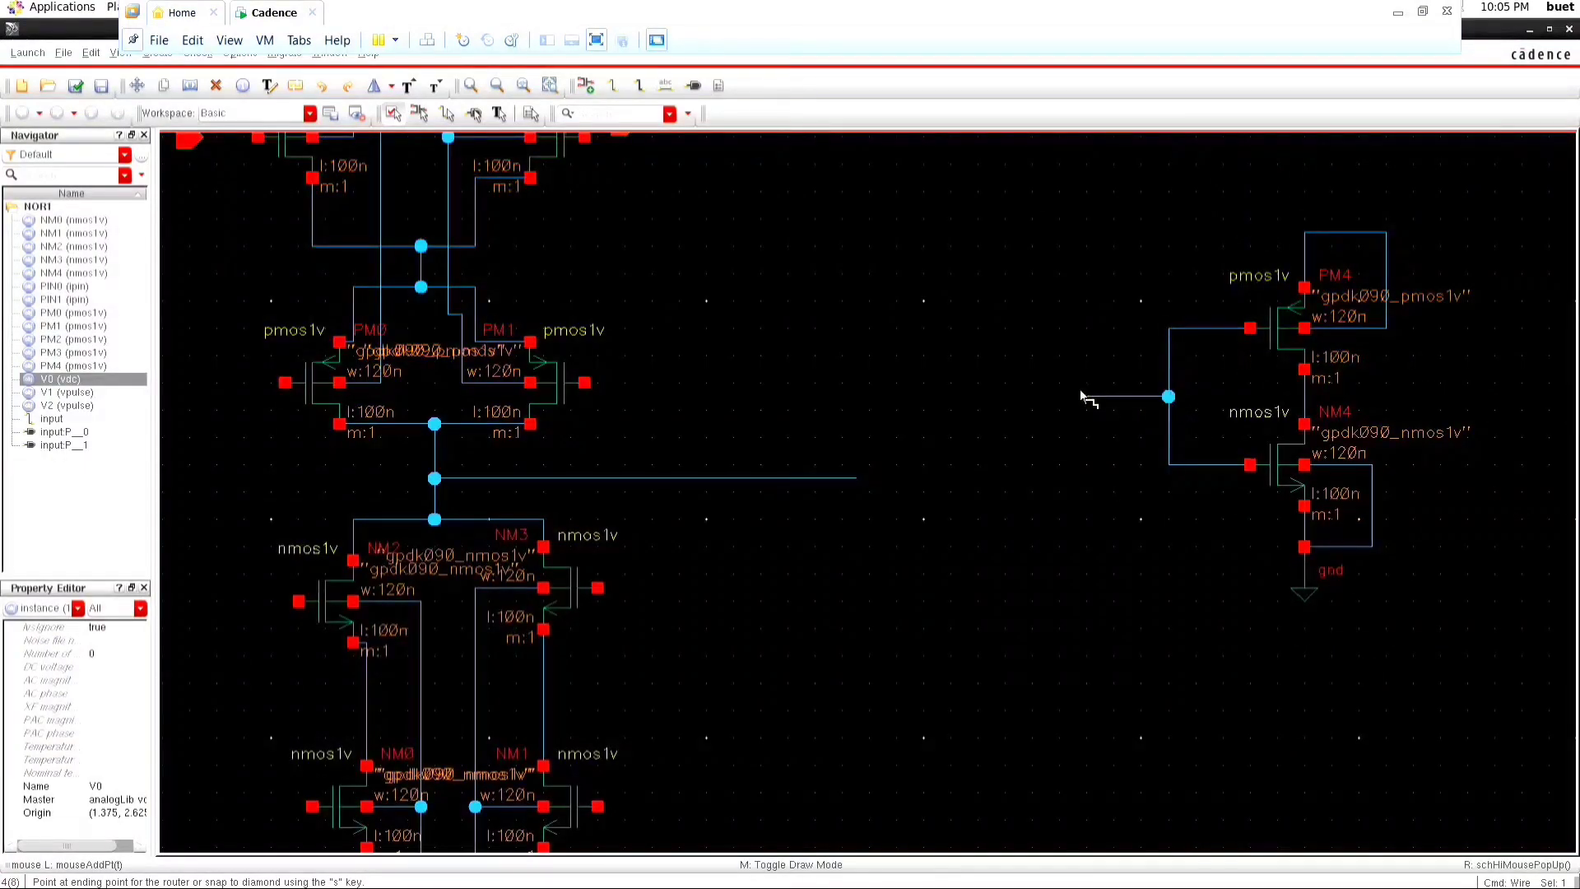
pyautogui.press('Escape')
pyautogui.press('w')
pyautogui.click(1305, 395)
pyautogui.doubleClick(1510, 396)
pyautogui.press('Escape')
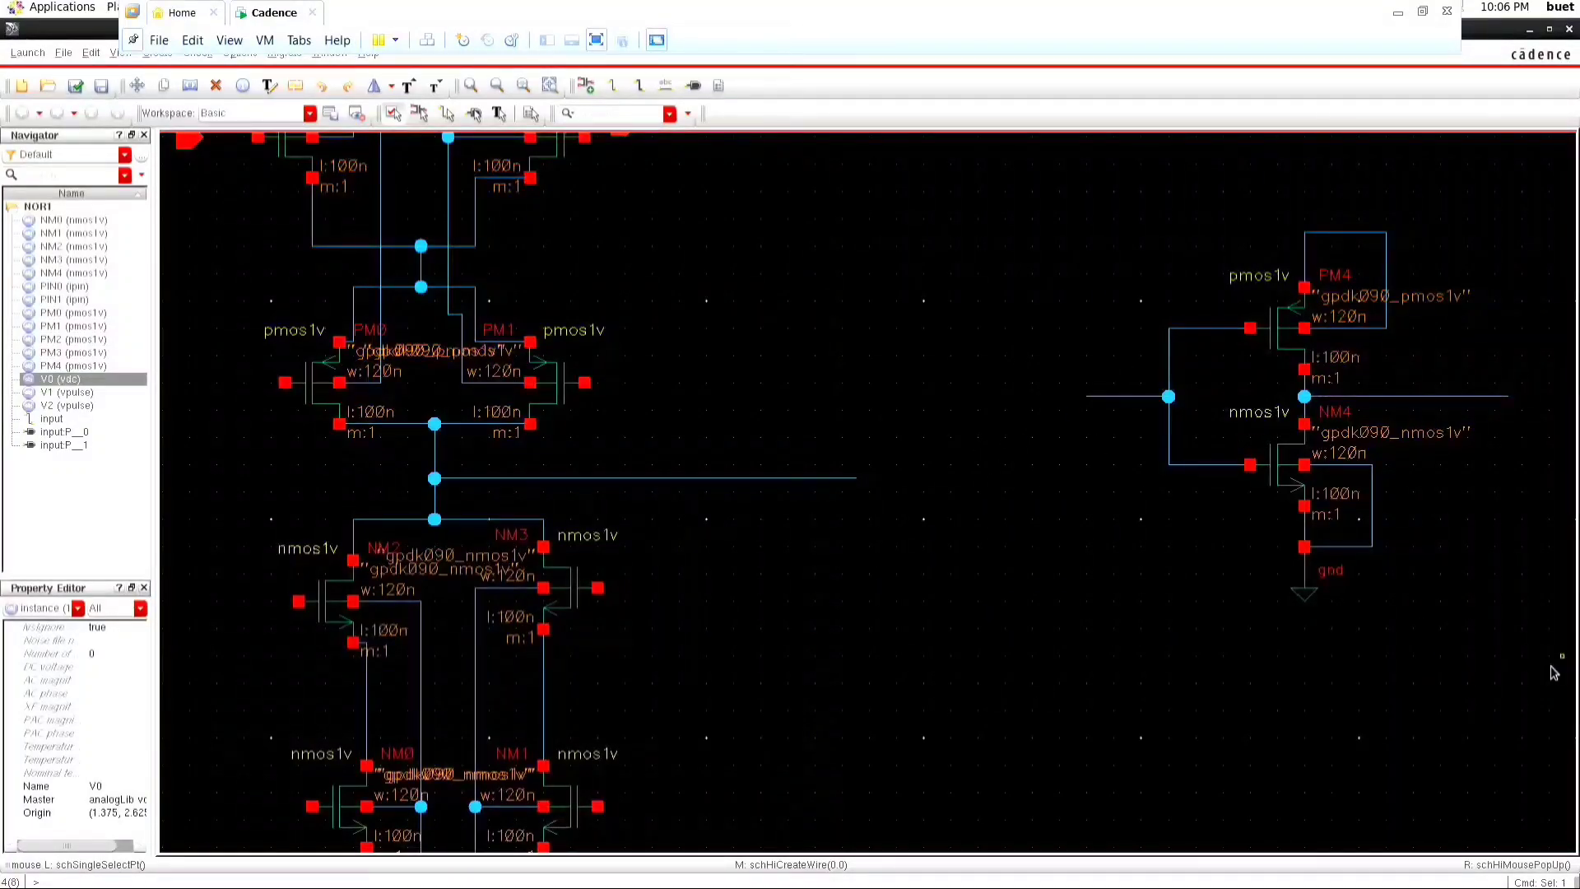
# Copy the whole PM4/NM4 inverter with its wires and ground, and place the copy left of the voltage sources.
pyautogui.moveTo(1554, 672); pyautogui.dragTo(1054, 206)
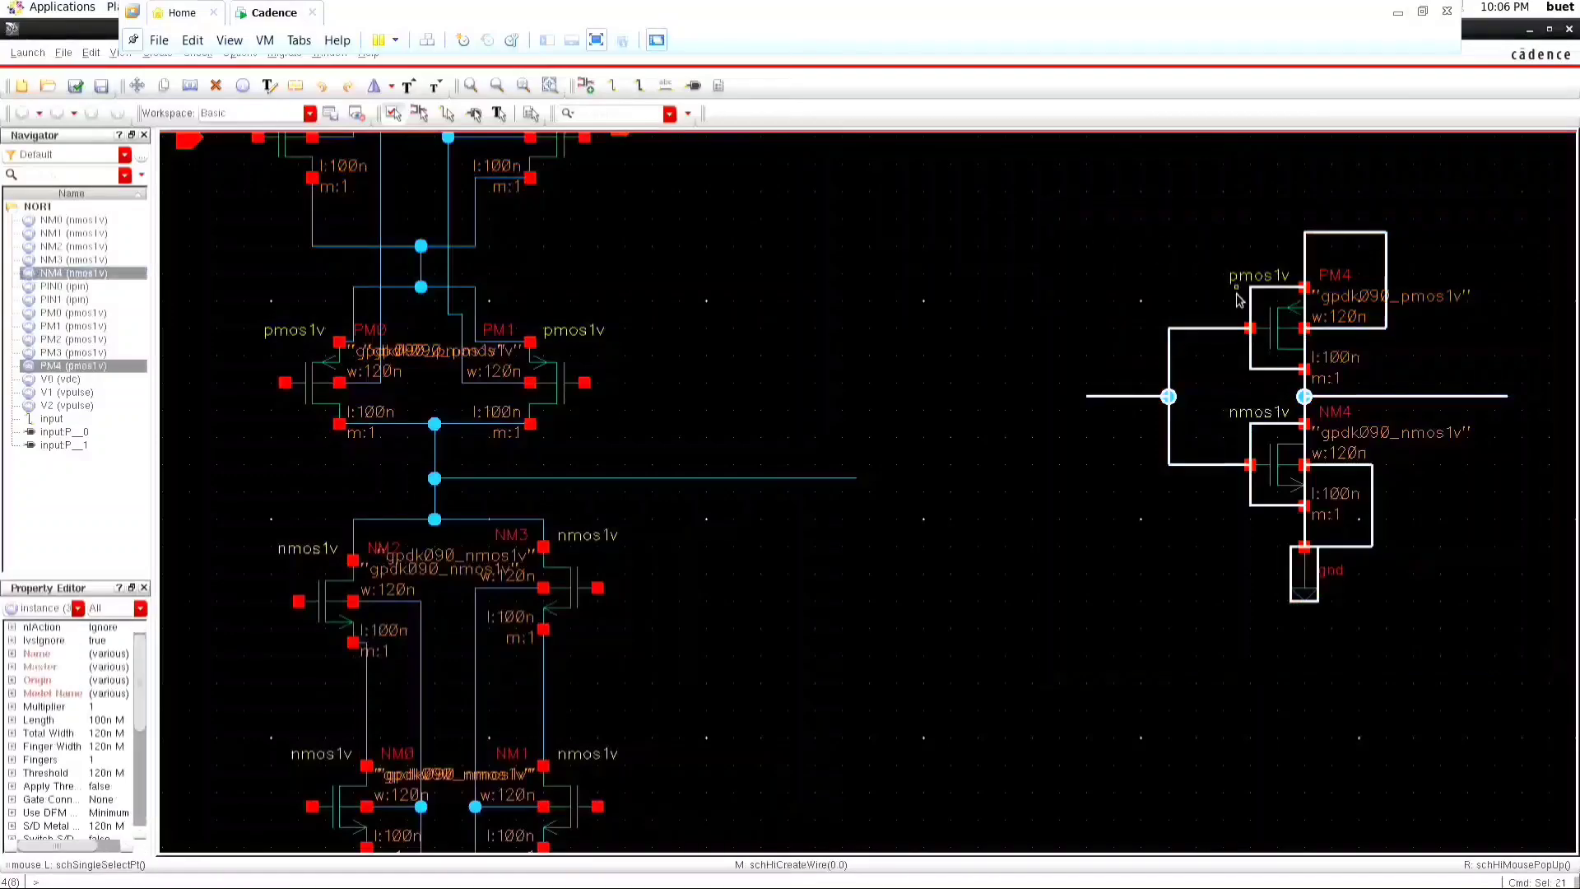
pyautogui.rightClick(1262, 288)
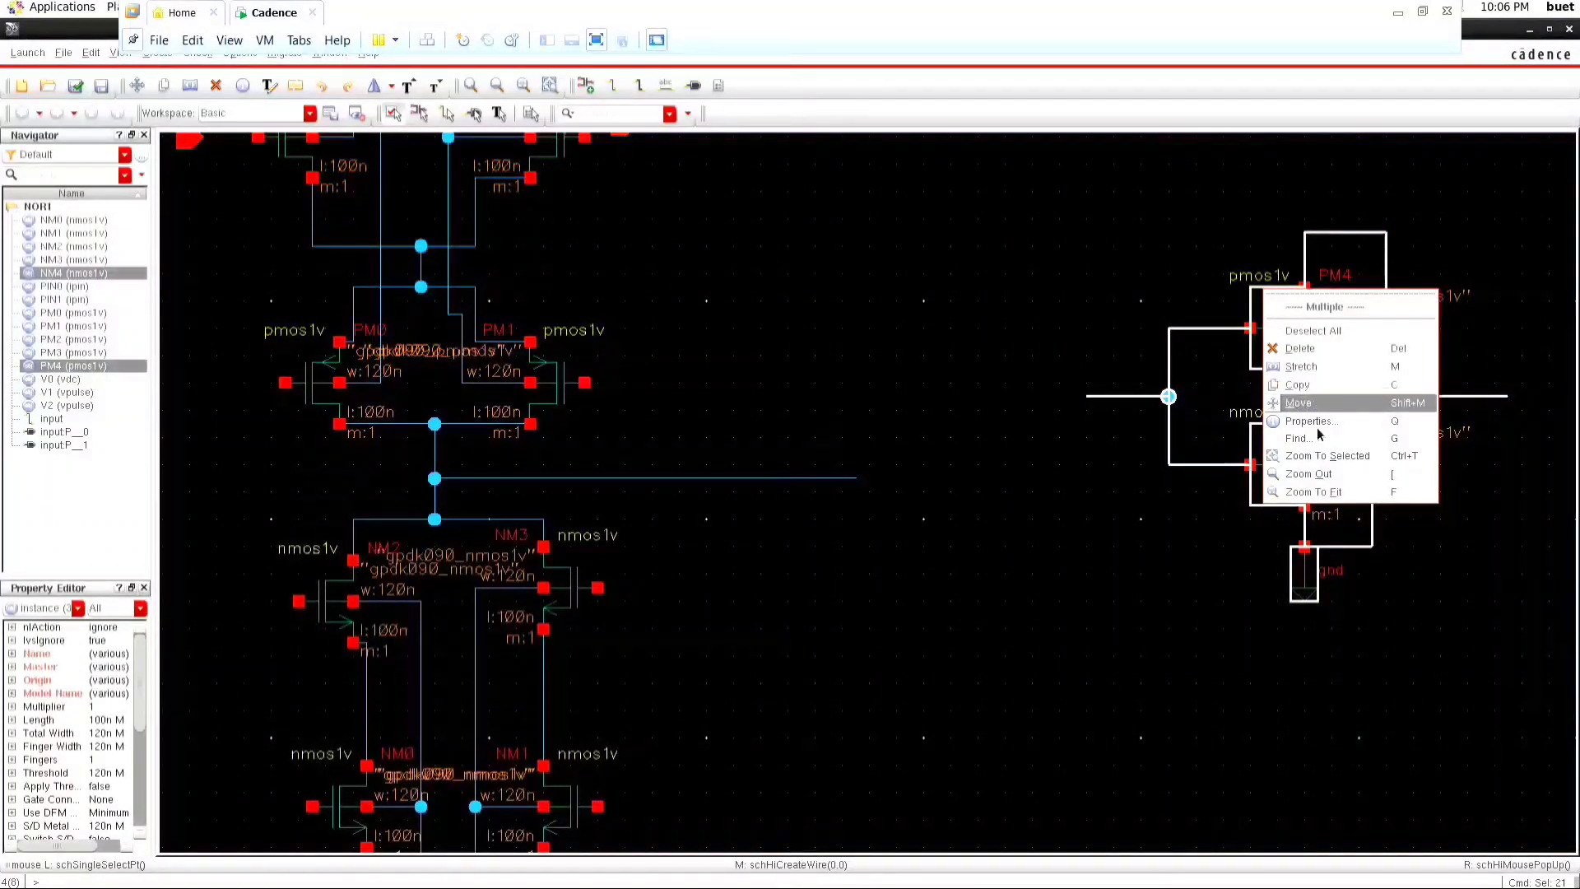
pyautogui.click(1300, 384)
pyautogui.click(1045, 455)
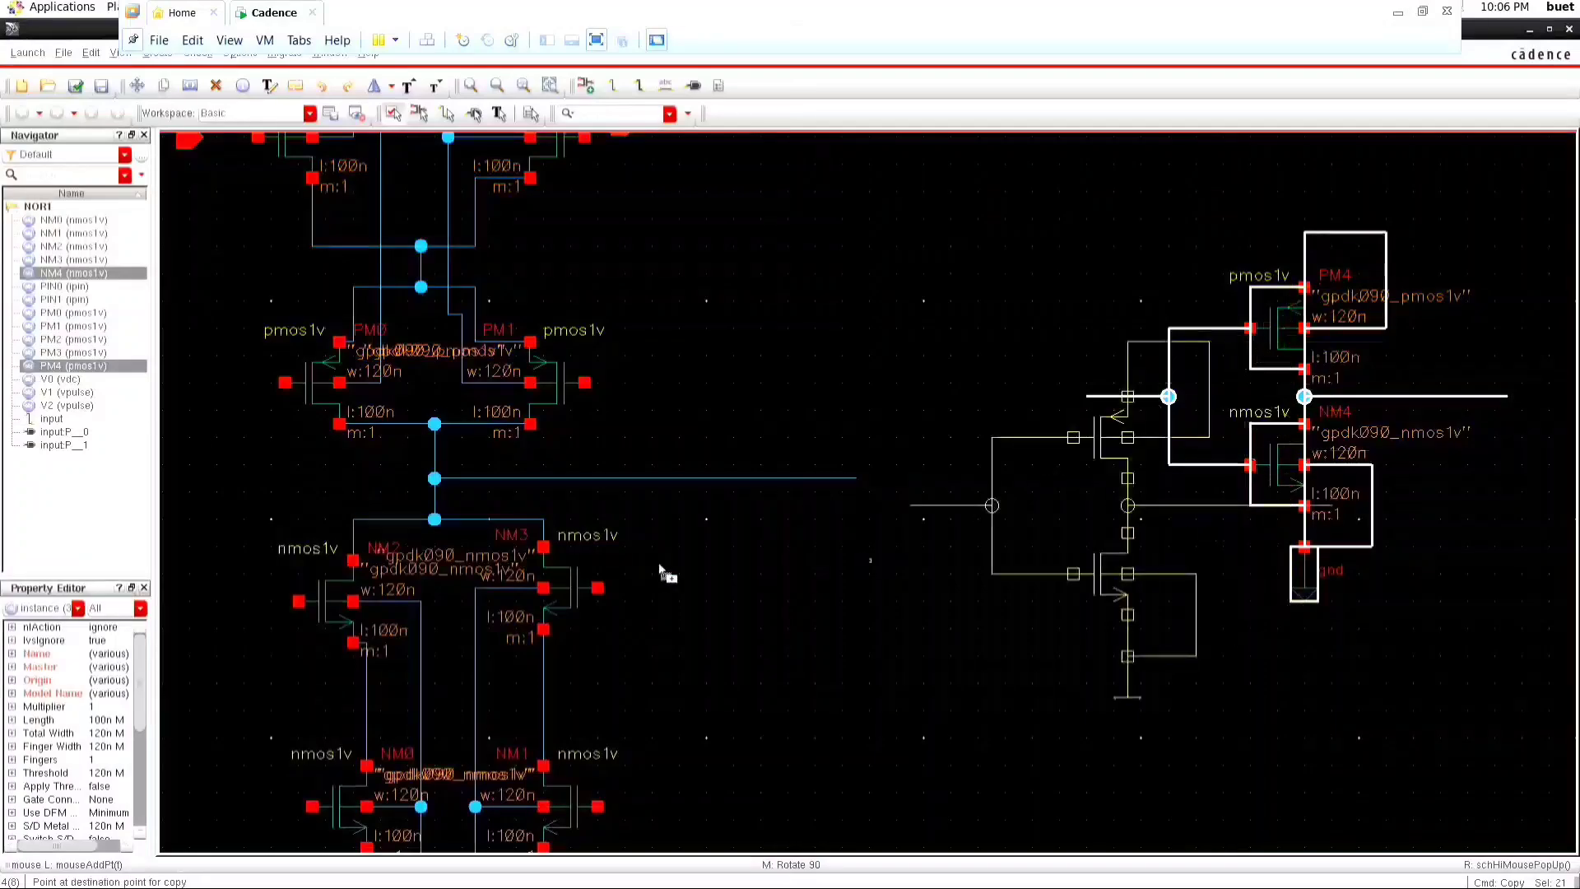
pyautogui.press('Down')
pyautogui.scroll(-2, 516, 568)
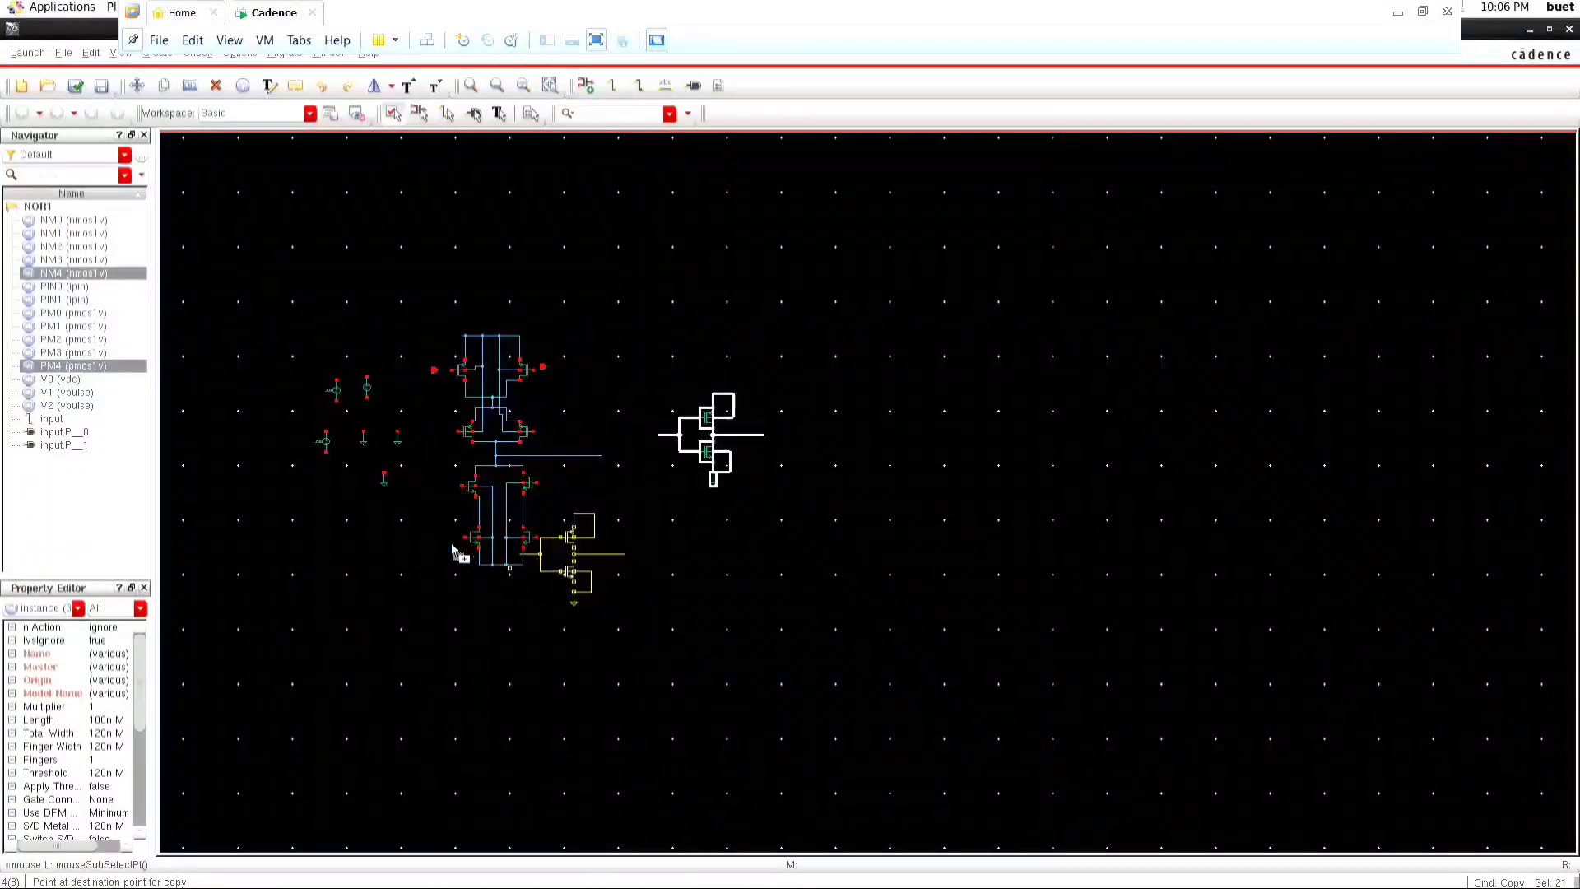
pyautogui.click(200, 463)
pyautogui.click(287, 571)
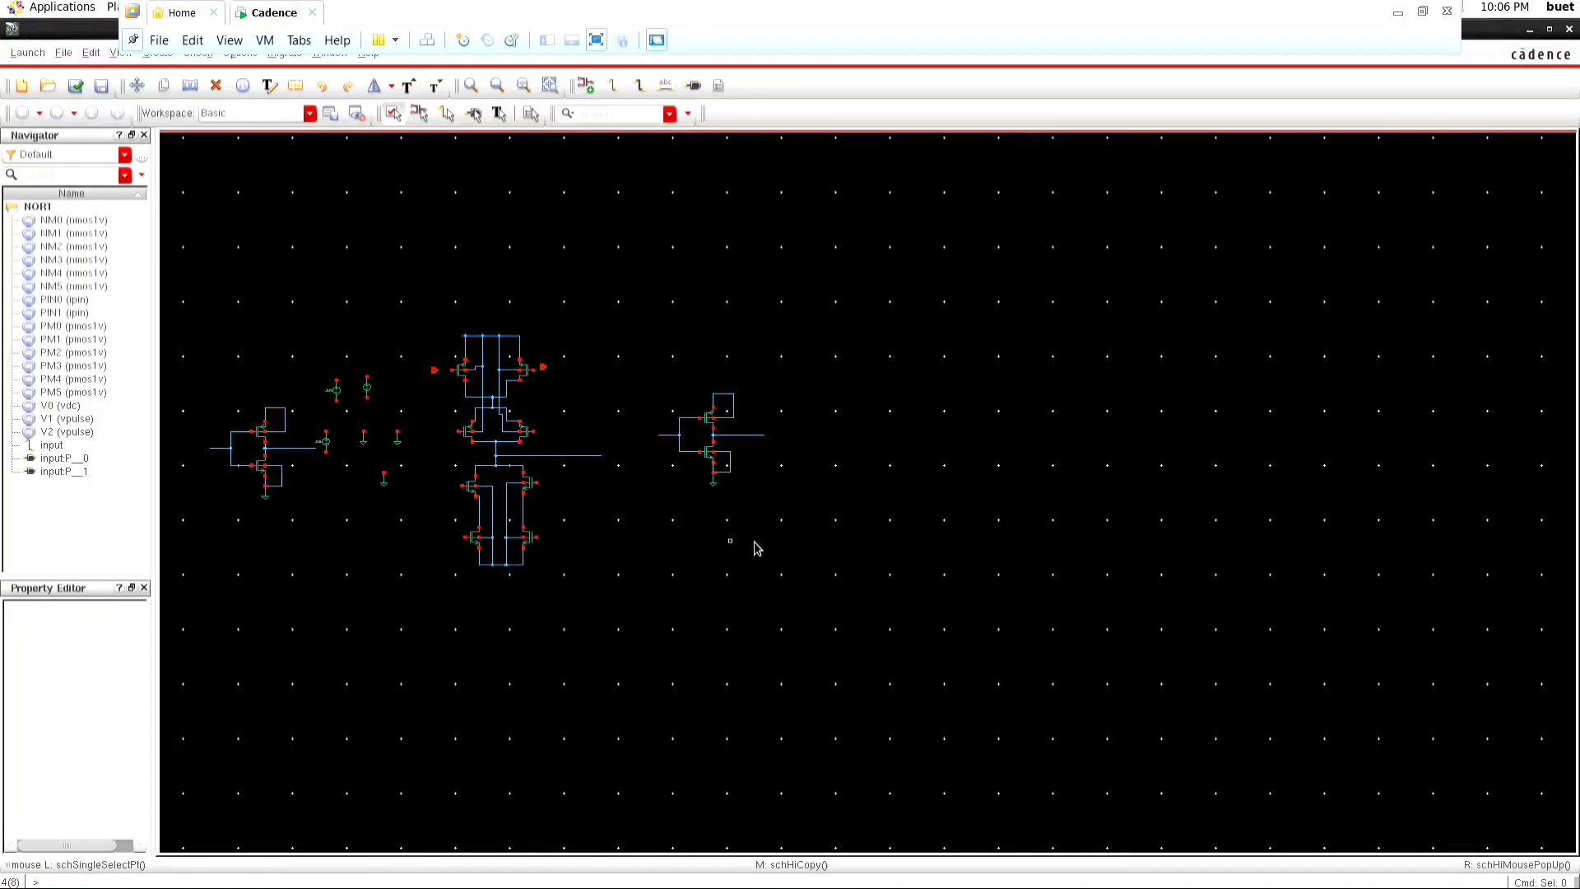
# Move the original PM4/NM4 inverter closer to the gate network, with its input wire starting just above the output wire's end.
pyautogui.moveTo(700, 478); pyautogui.dragTo(642, 364)
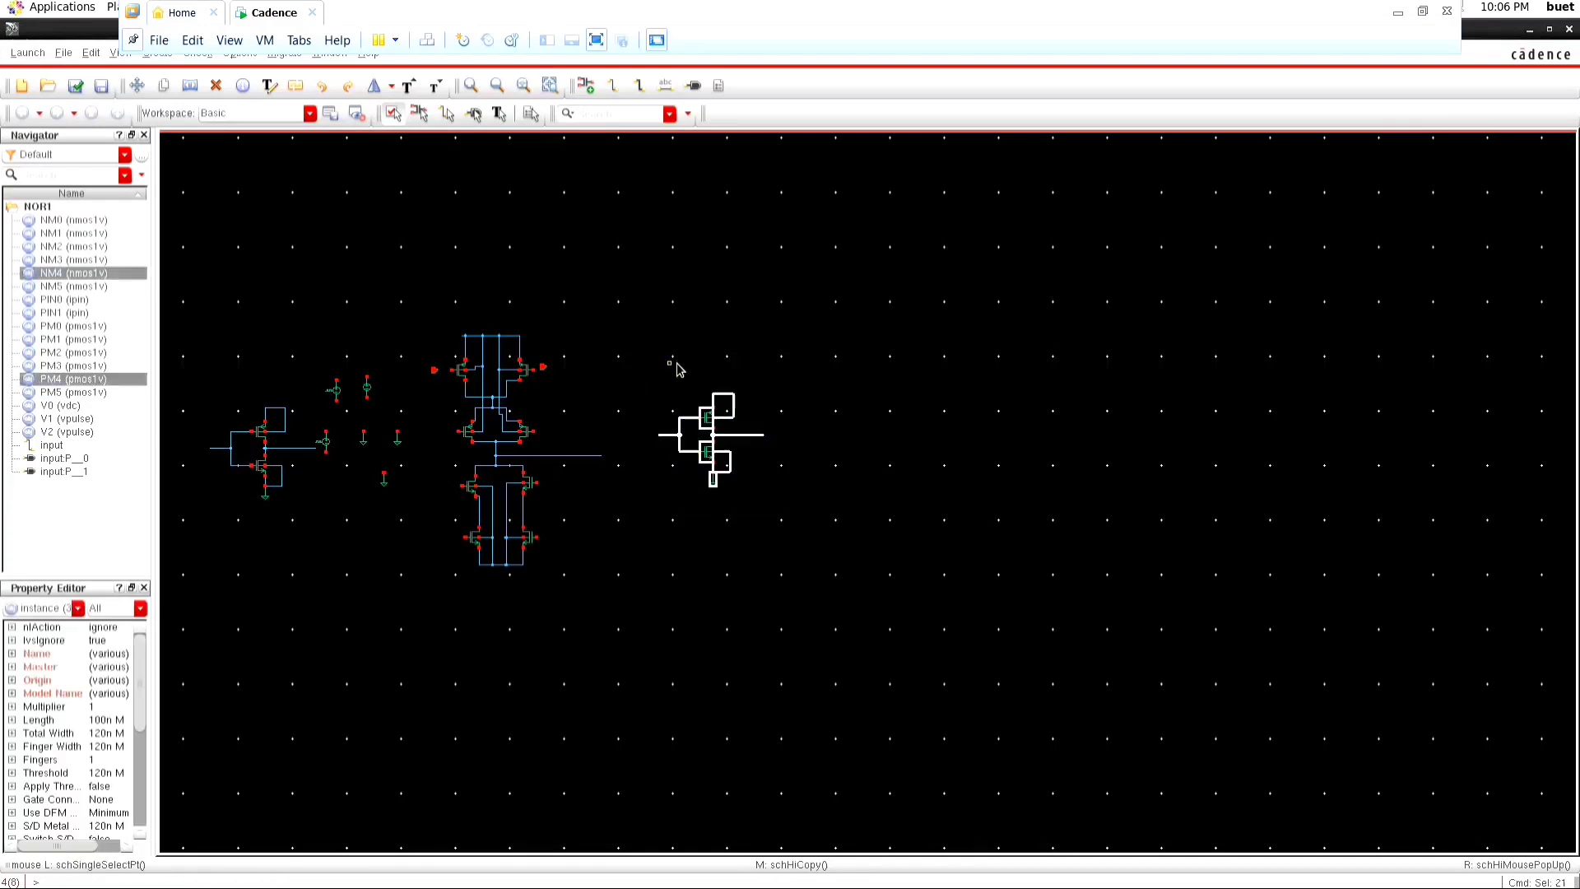
pyautogui.rightClick(704, 429)
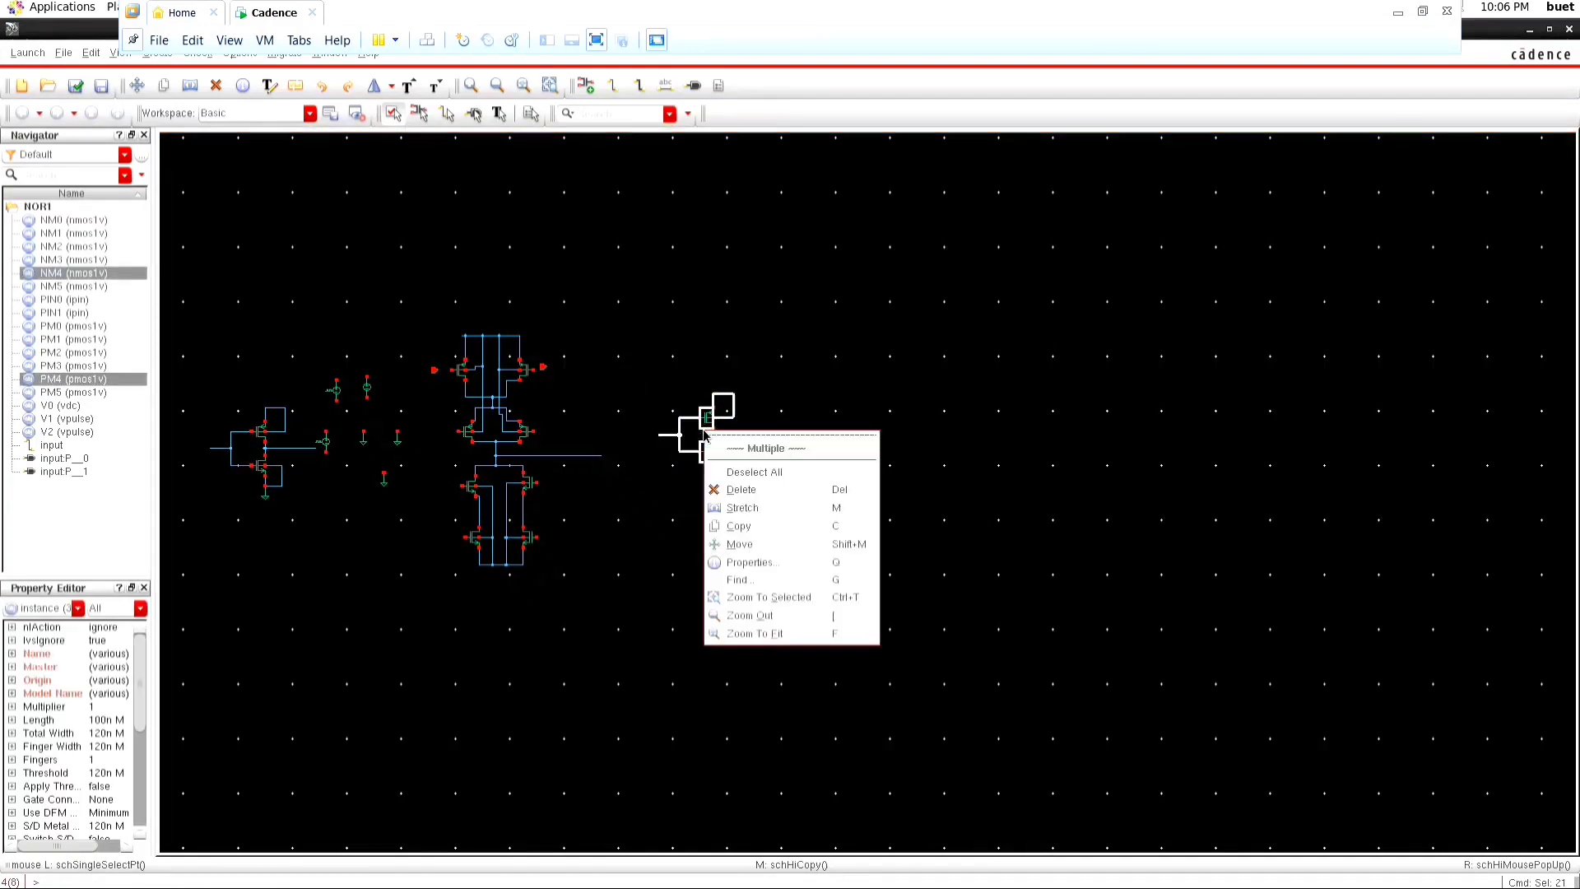
pyautogui.click(738, 545)
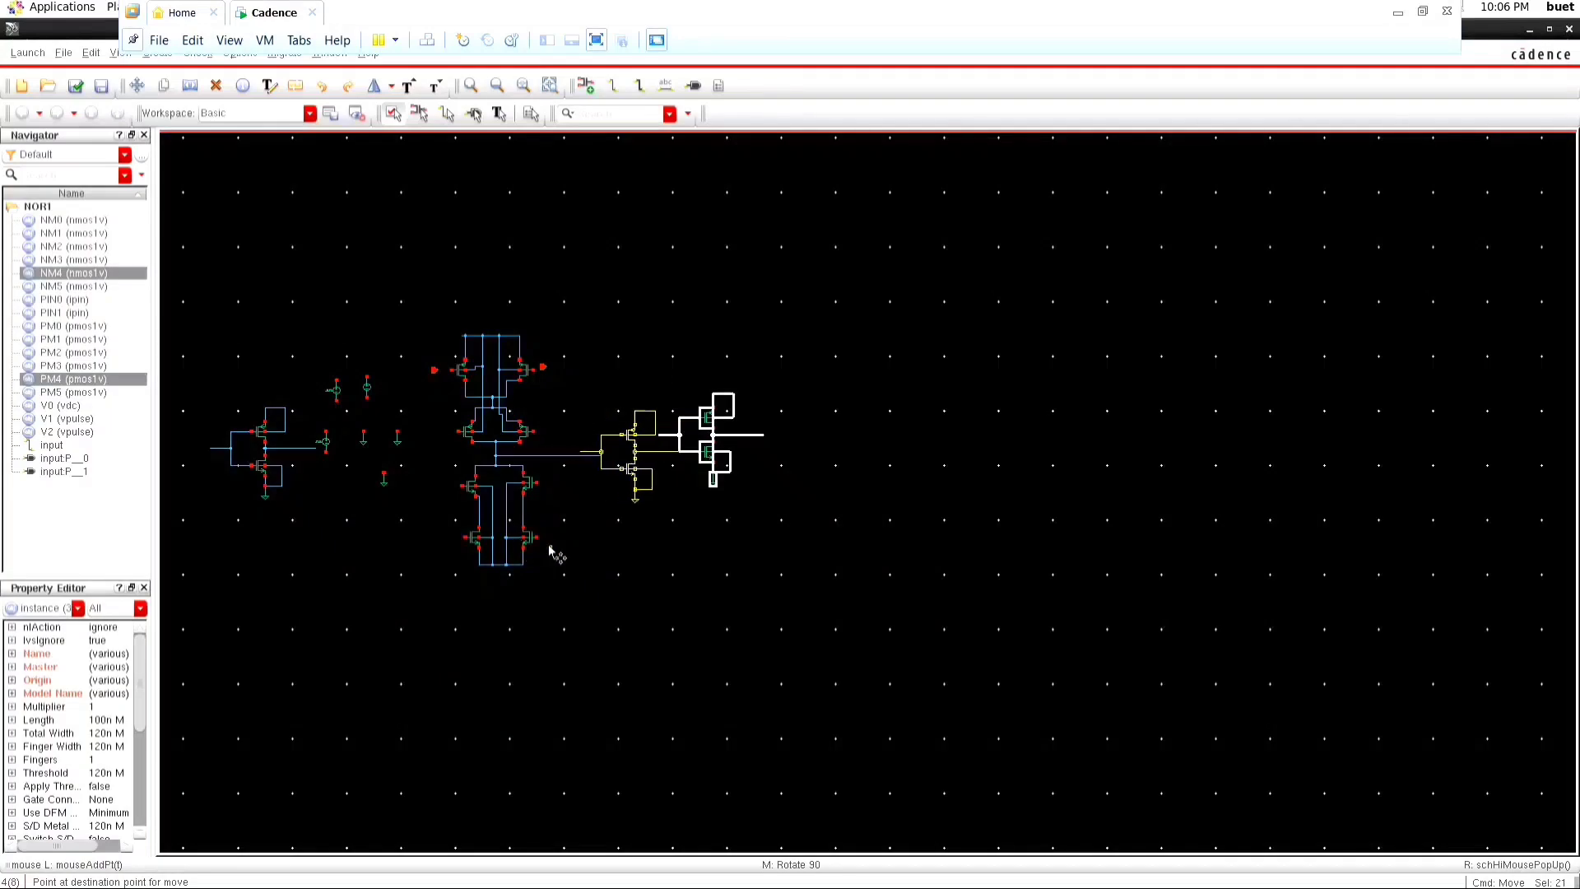
pyautogui.click(565, 498)
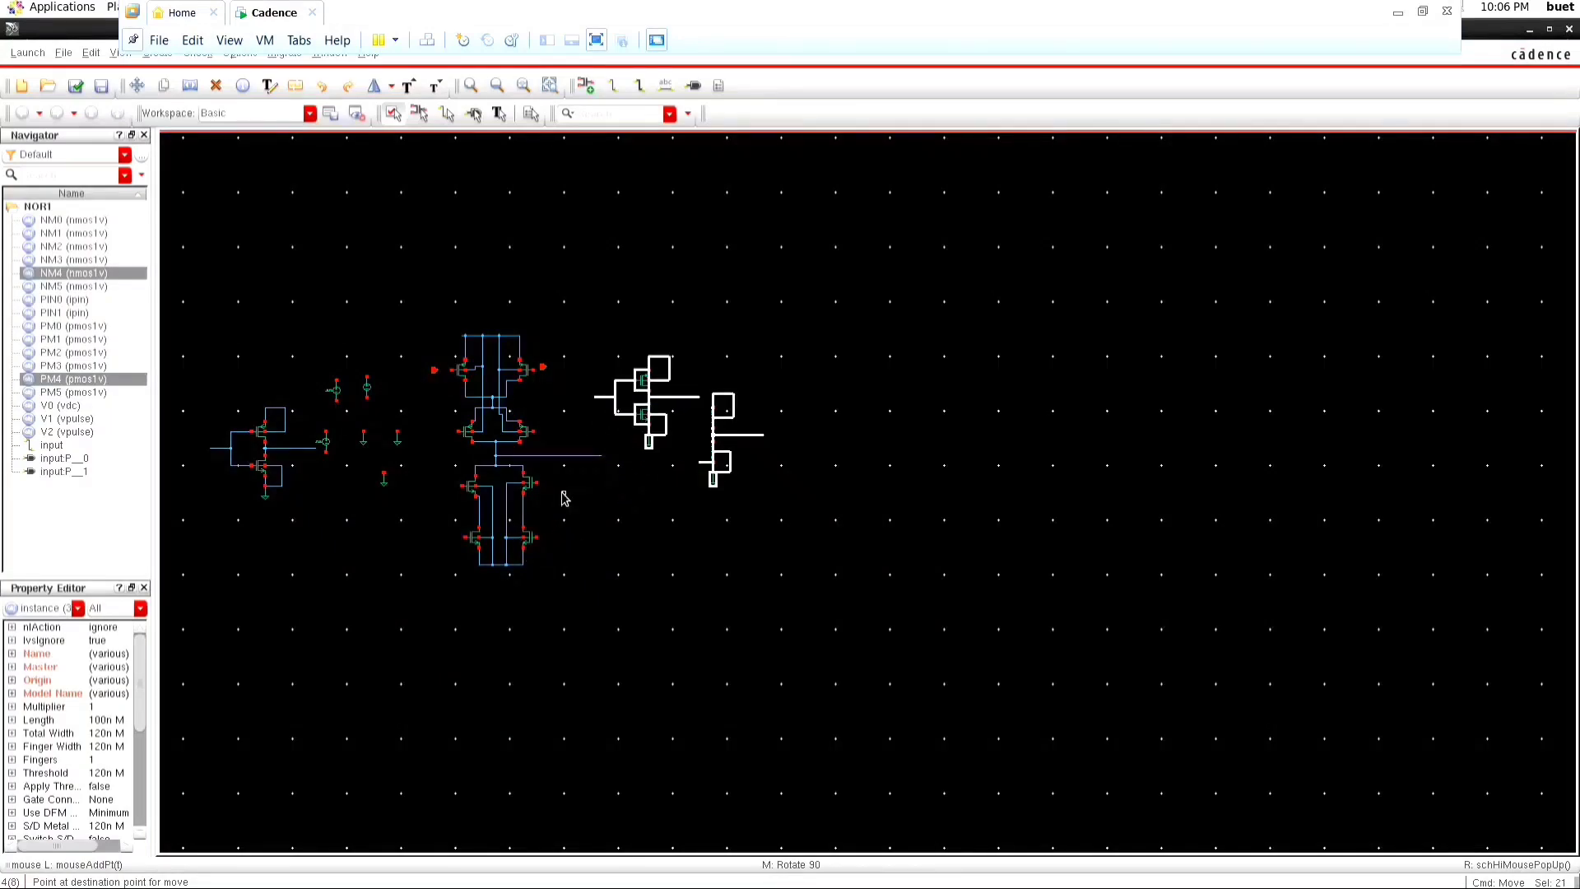
pyautogui.press('Escape')
pyautogui.press('f')
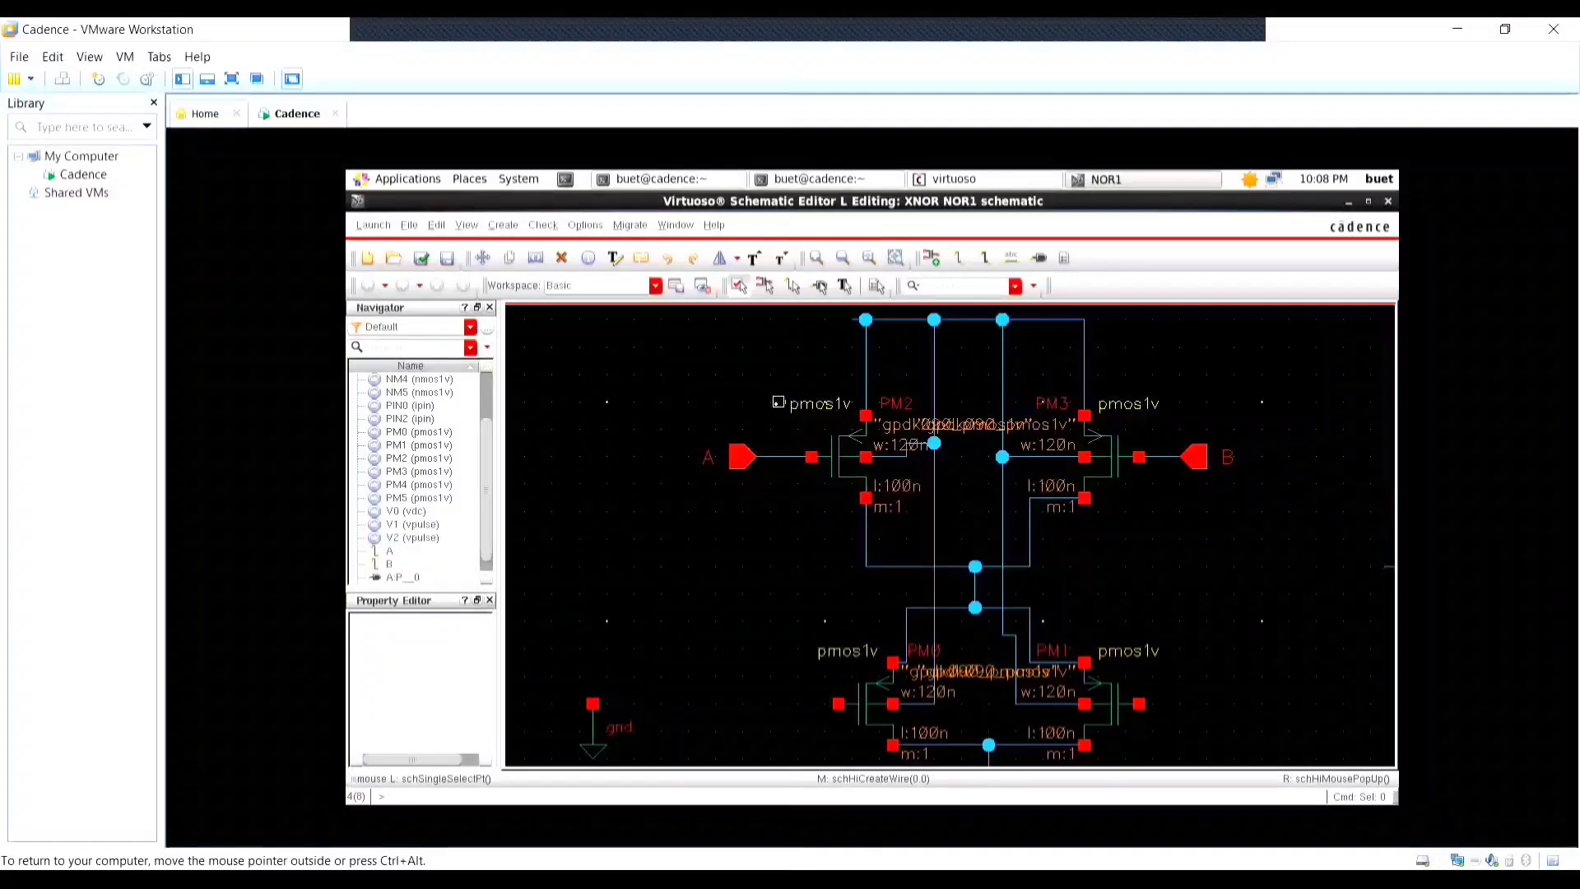
# Wire the input A line at the gate of PM2 down to the gate of NM2.
pyautogui.press('w')
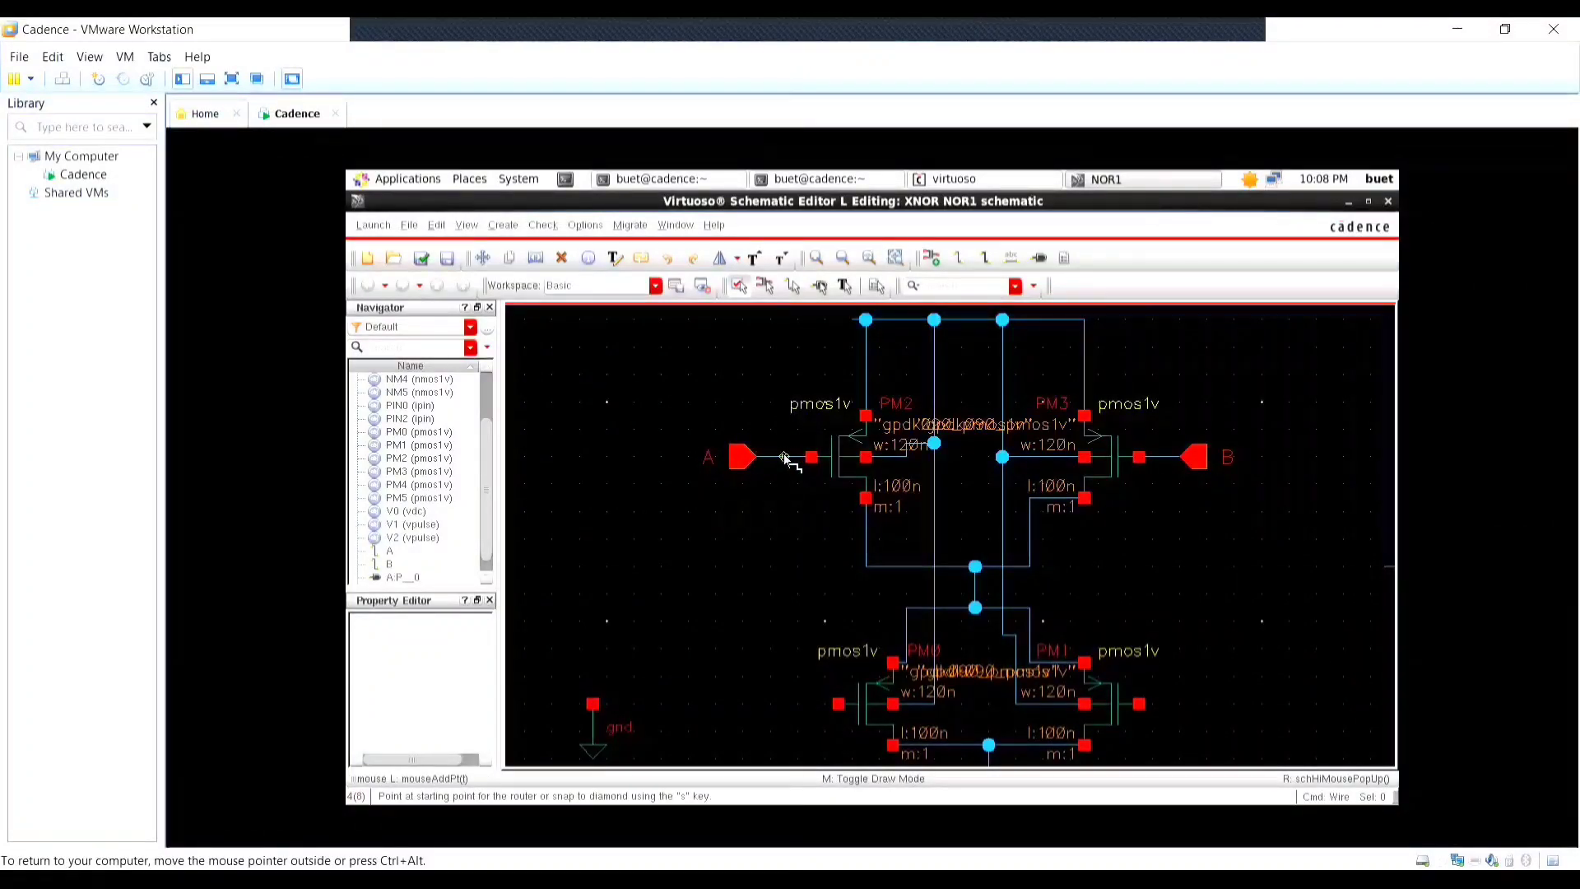
pyautogui.click(777, 494)
pyautogui.scroll(-3, 757, 656)
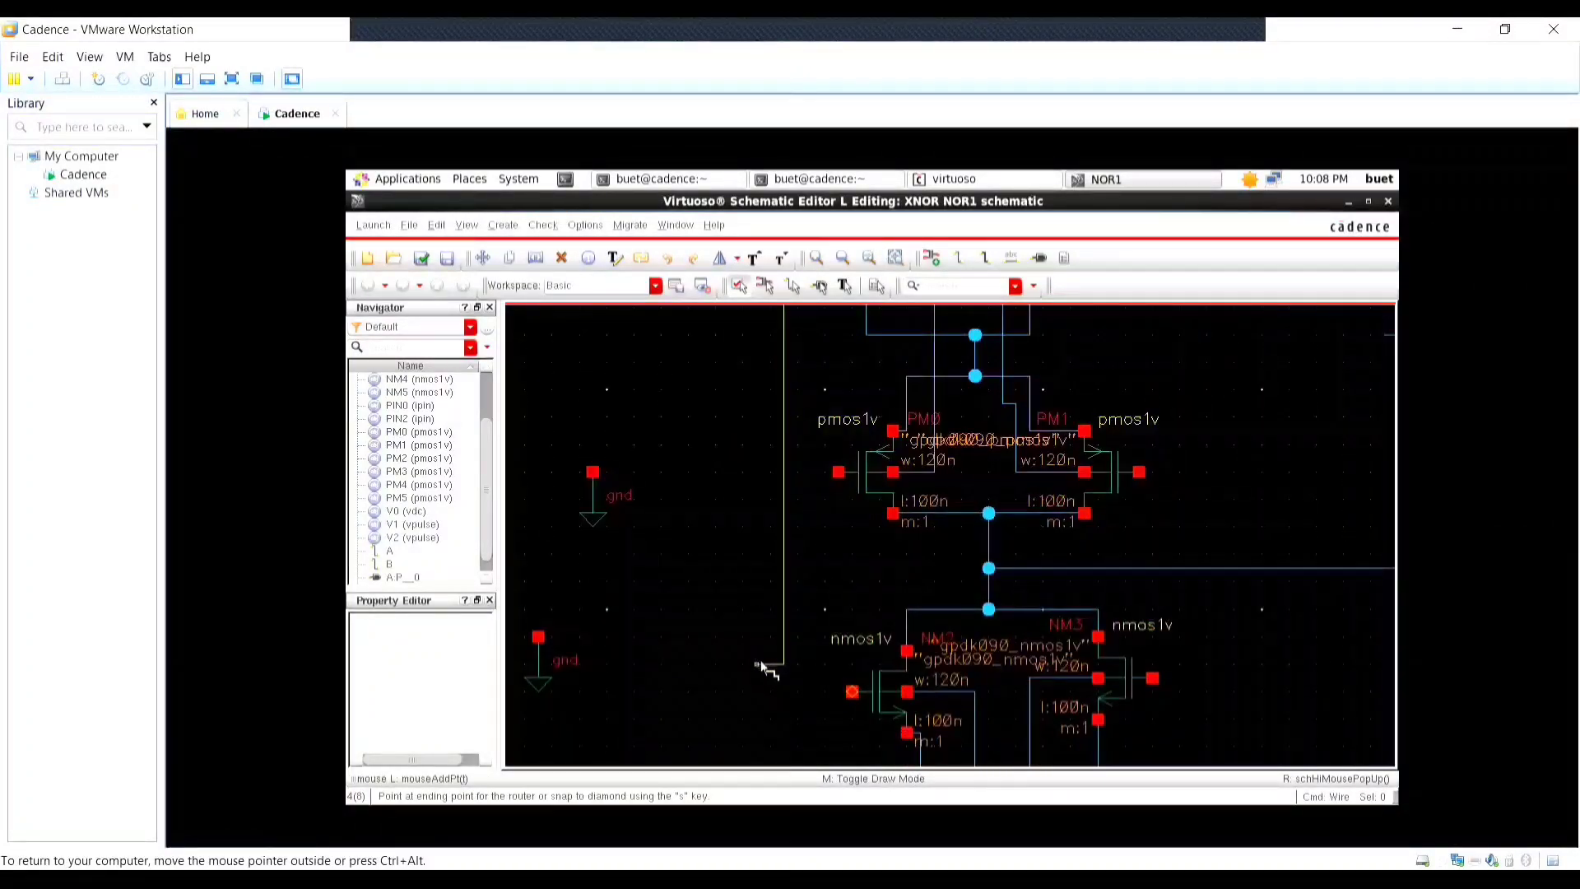
pyautogui.scroll(-1, 786, 632)
pyautogui.scroll(-1, 819, 667)
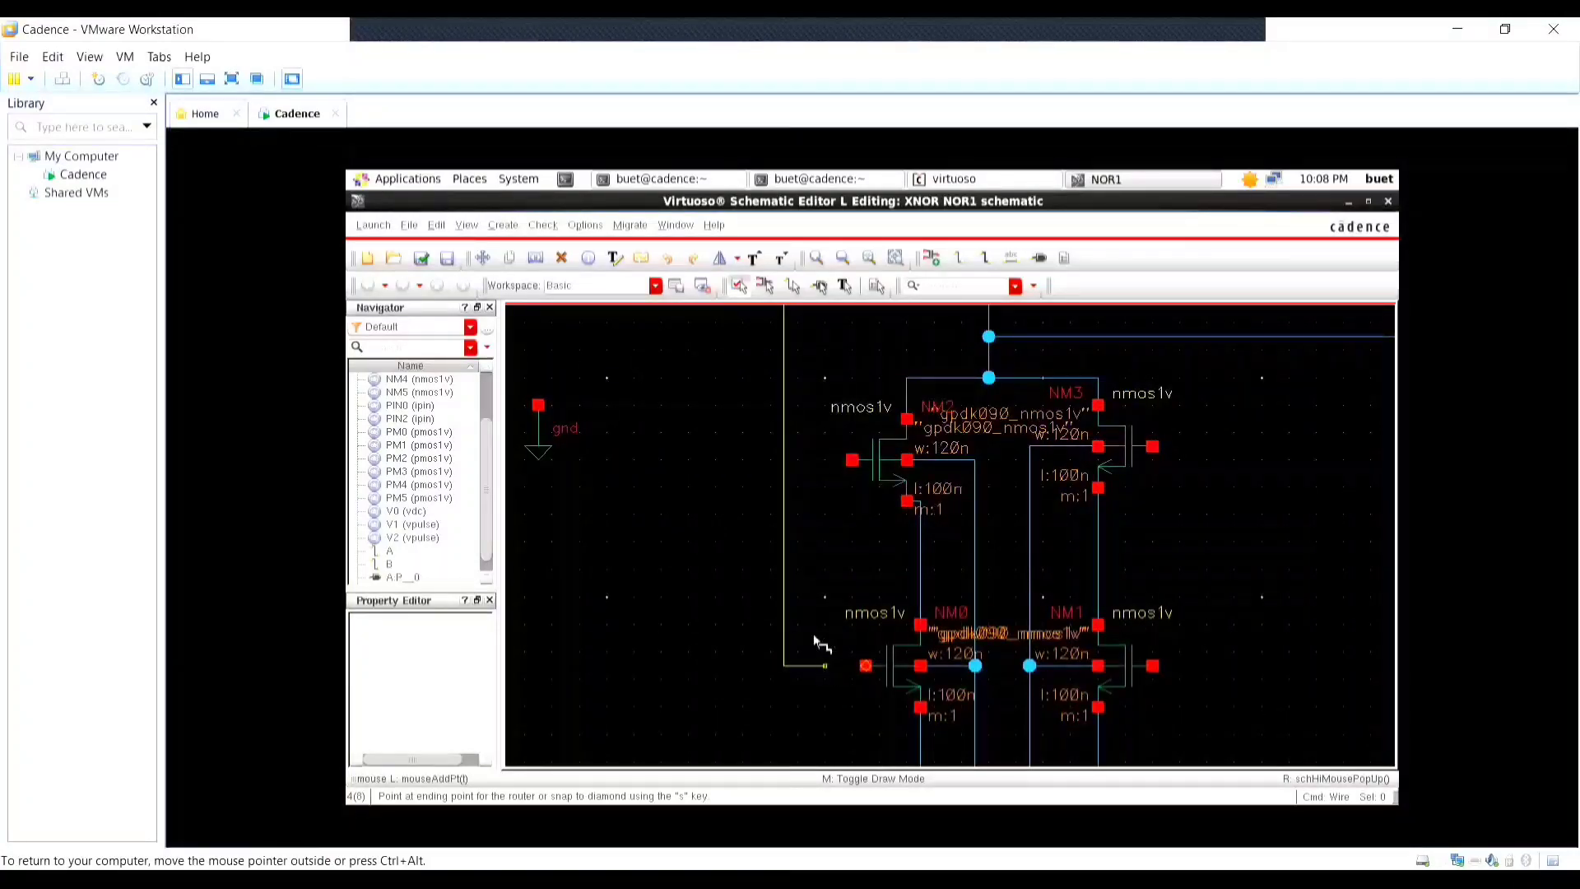
pyautogui.click(852, 461)
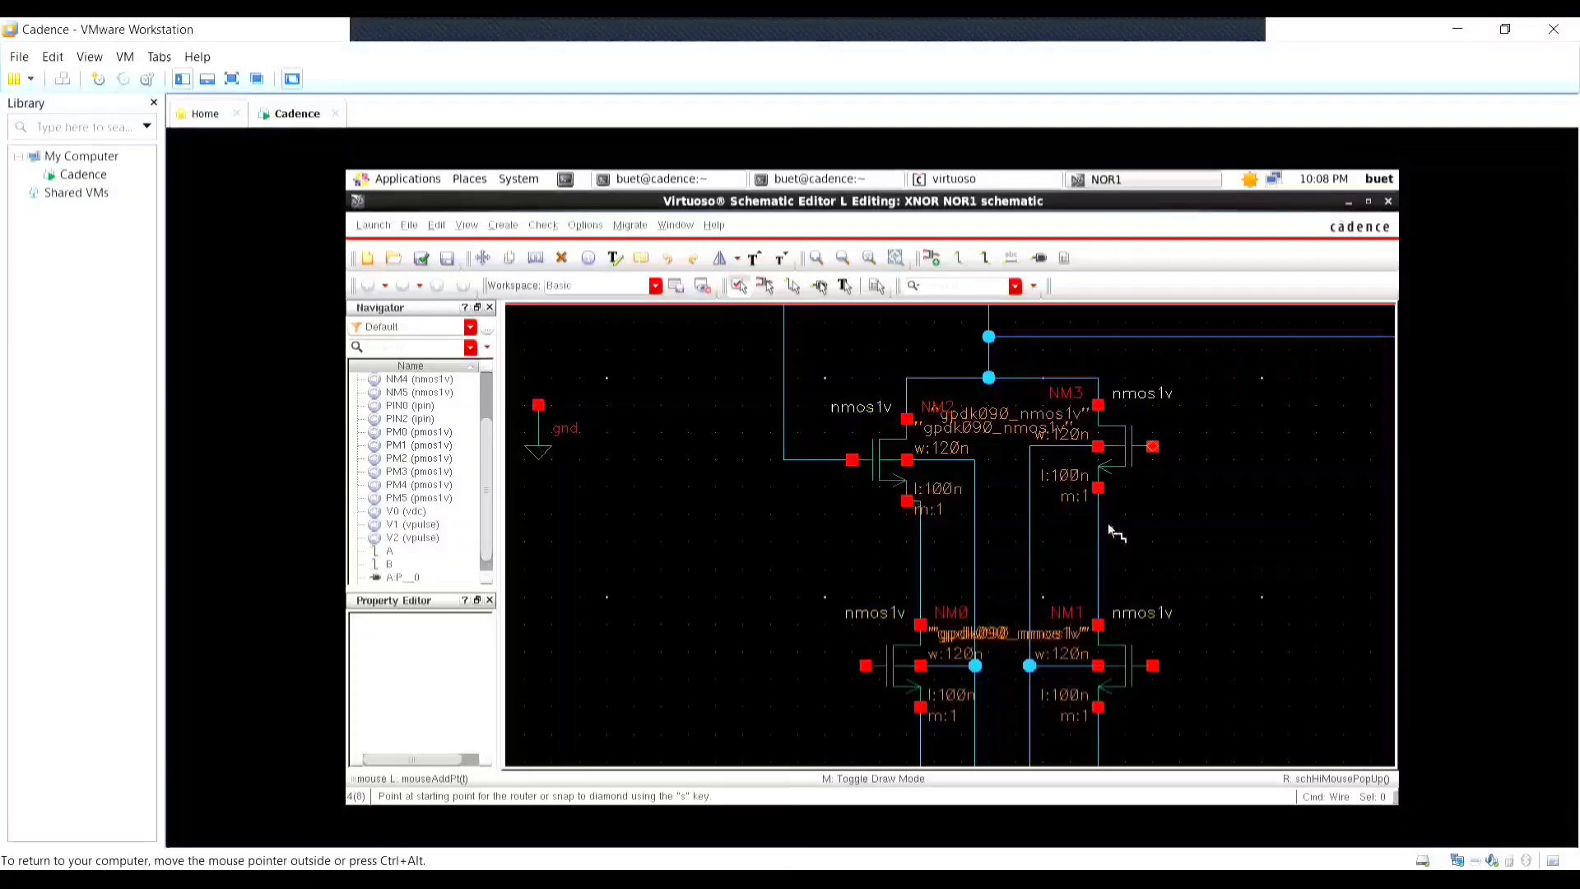
# Wire the gate of NM0 around below the pull-down network and up to the input B line at the gate of PM3.
pyautogui.scroll(2, 1108, 522)
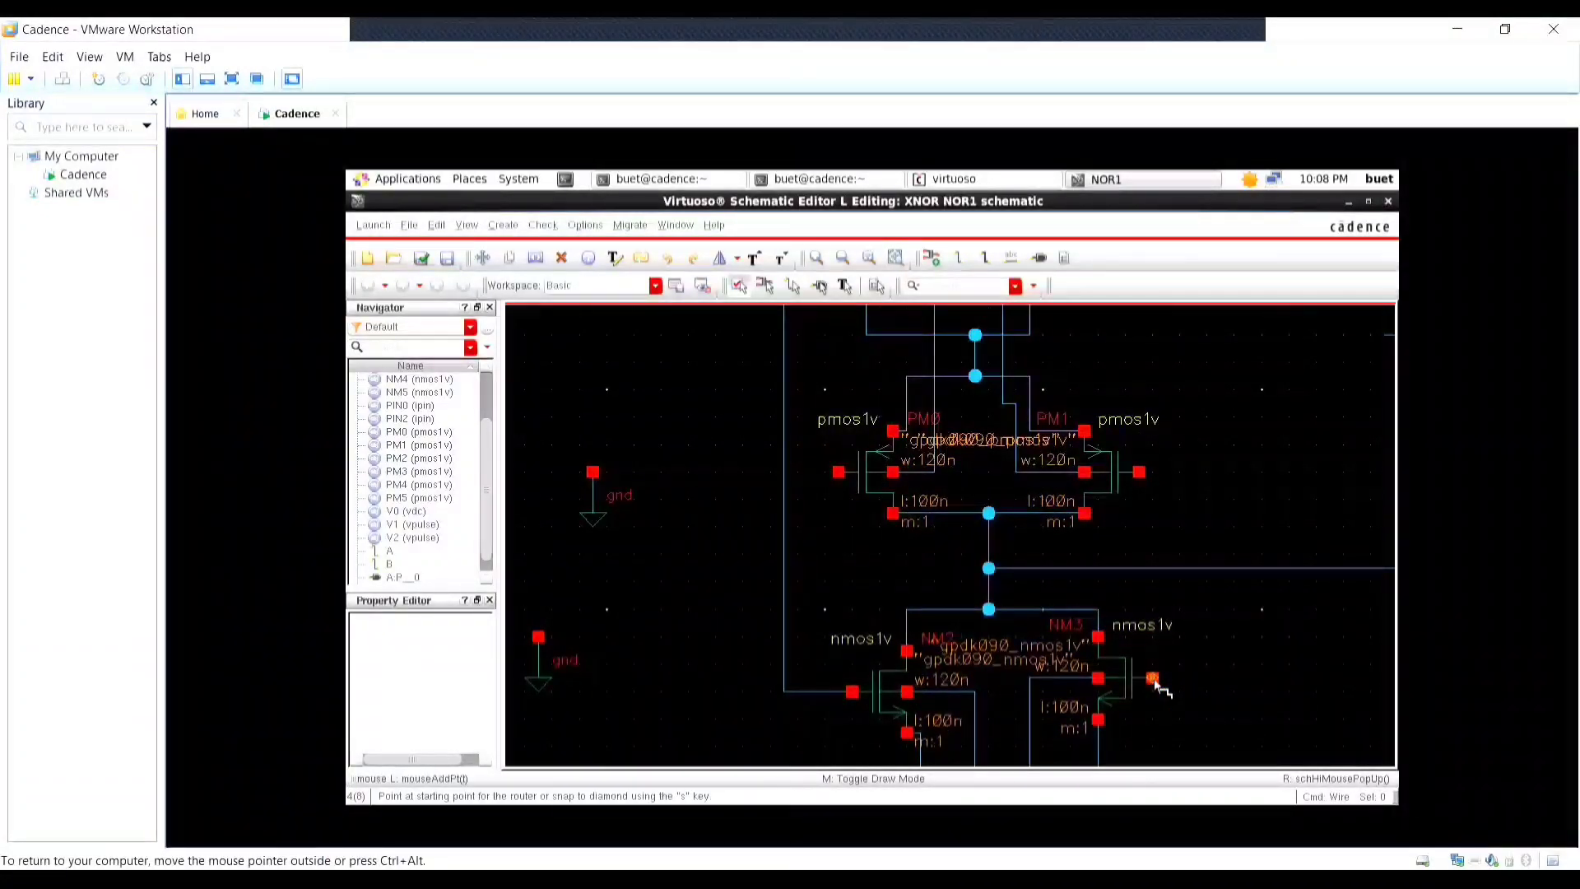
pyautogui.press('Up')
pyautogui.scroll(-1, 1155, 675)
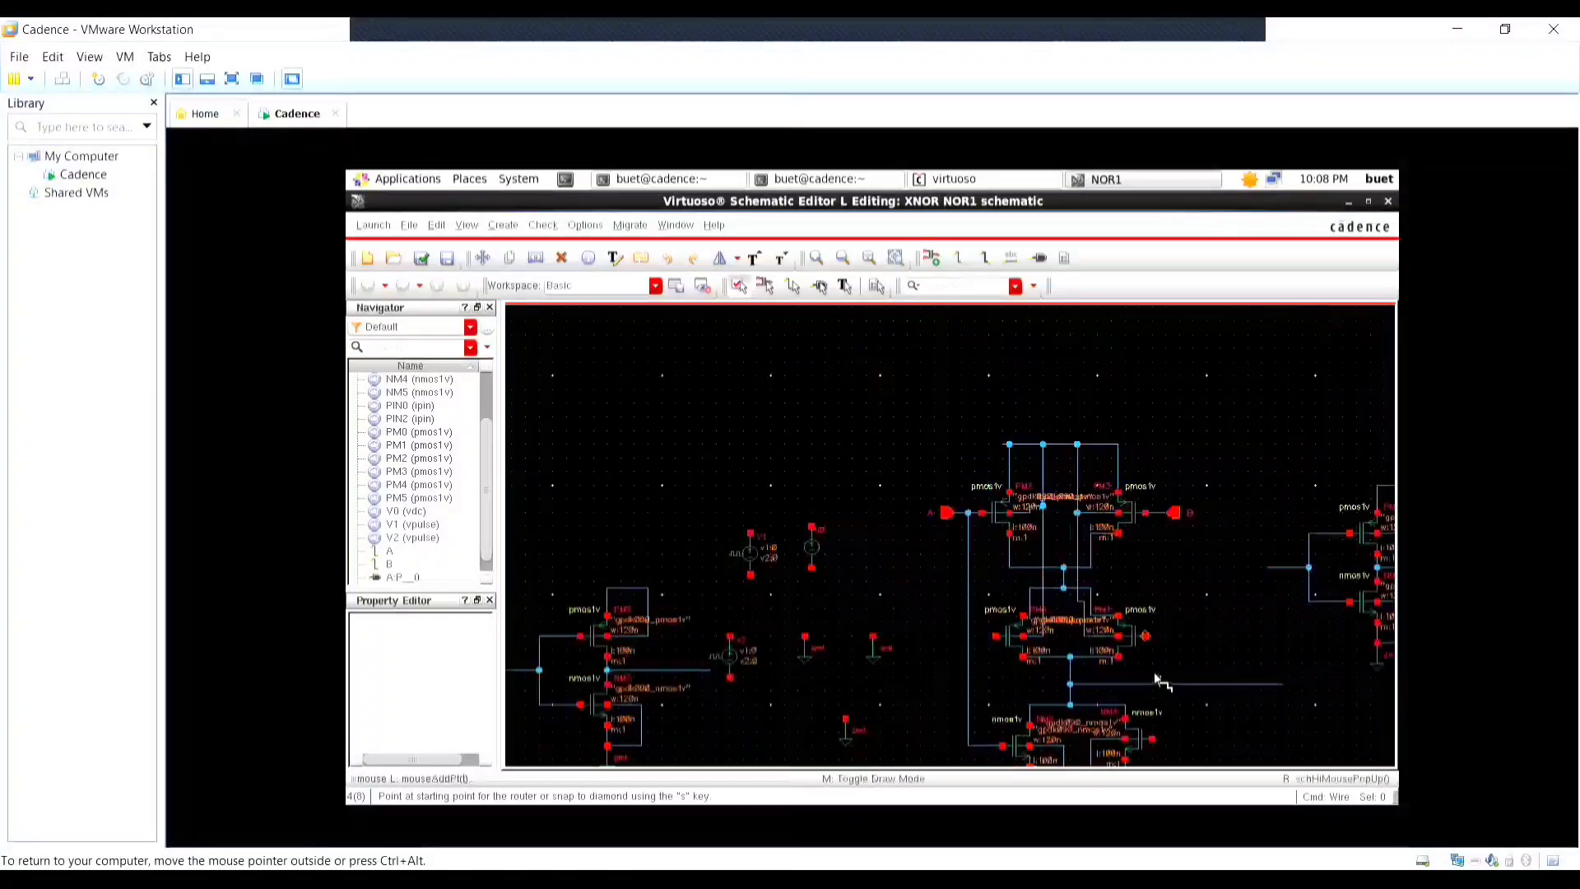
pyautogui.scroll(-2, 1029, 695)
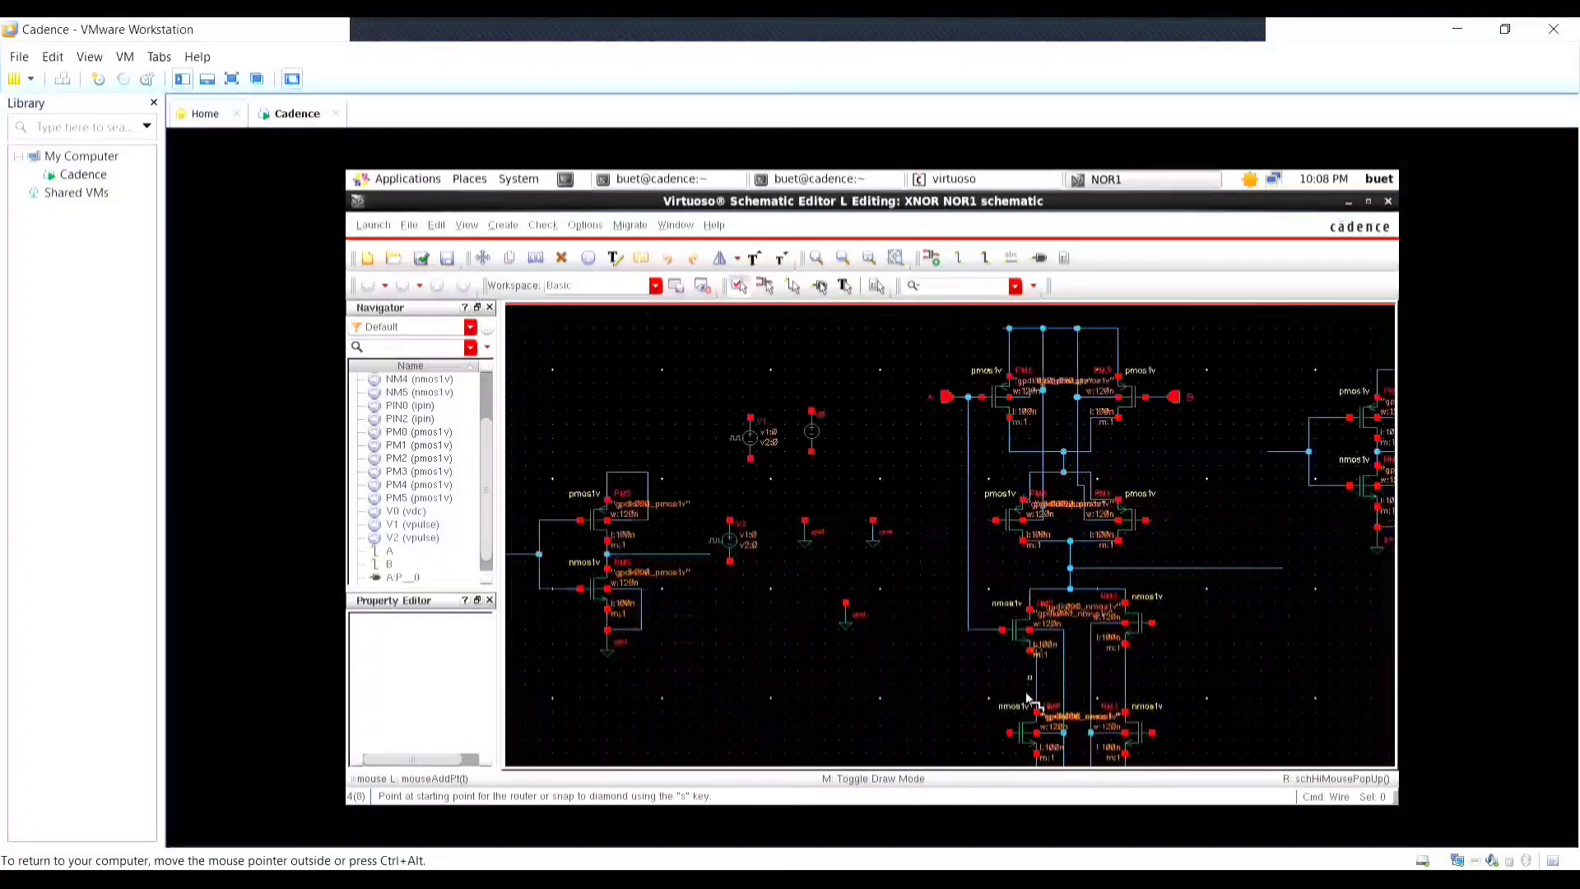
pyautogui.click(1010, 617)
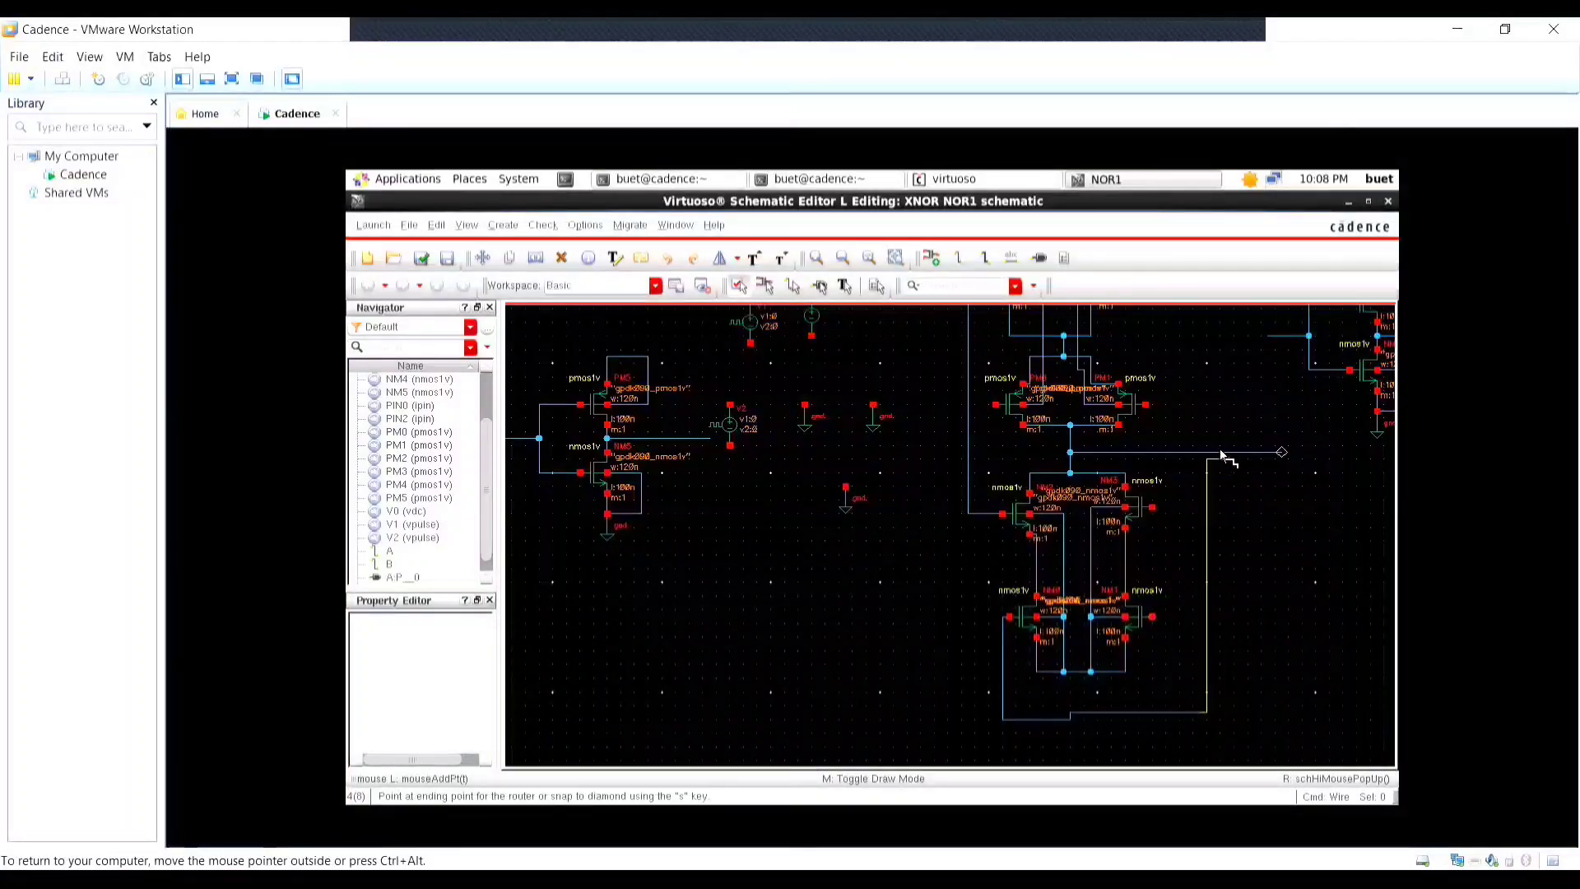
pyautogui.scroll(2, 1224, 452)
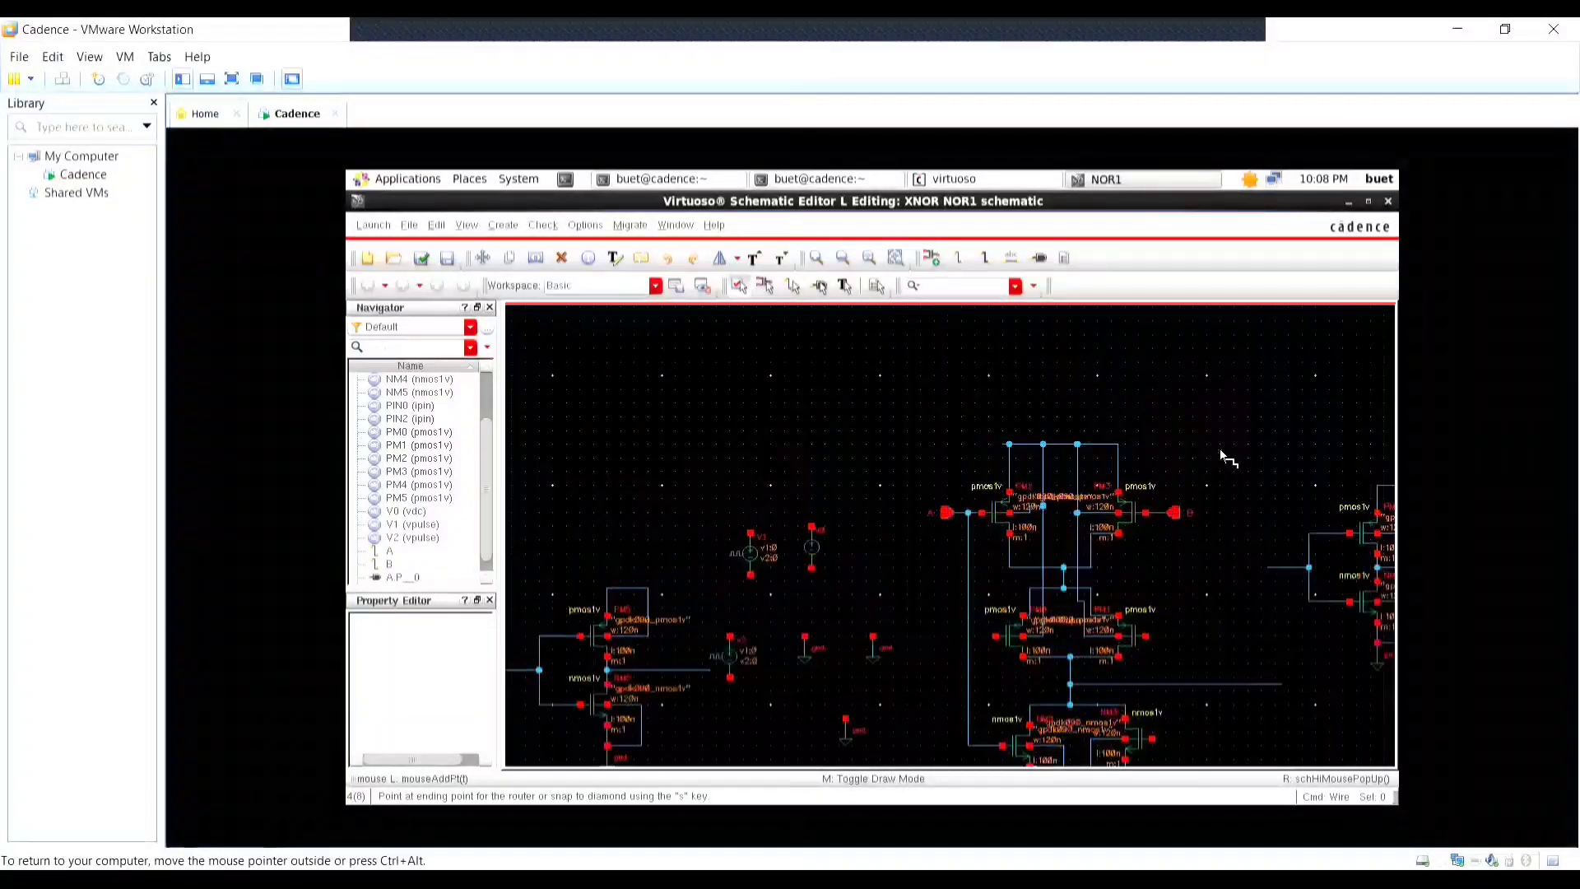
pyautogui.click(1147, 515)
pyautogui.scroll(-1, 1213, 602)
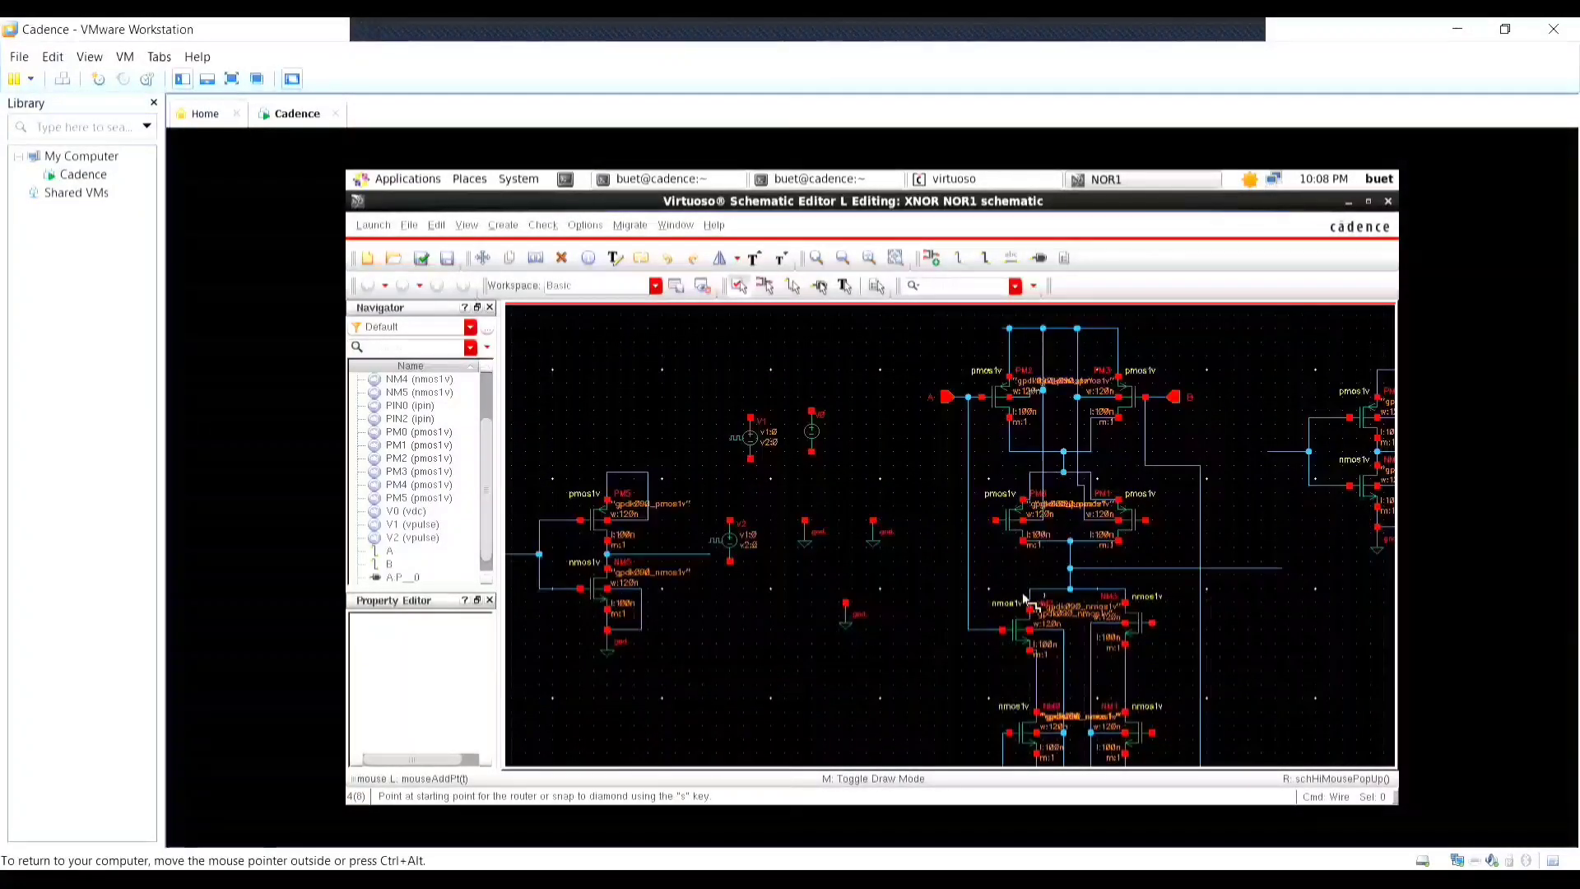
pyautogui.press('Escape')
# Draw an open-ended wire leftward from the gate of PM0, crossing the vertical input A line.
pyautogui.scroll(1, 985, 552)
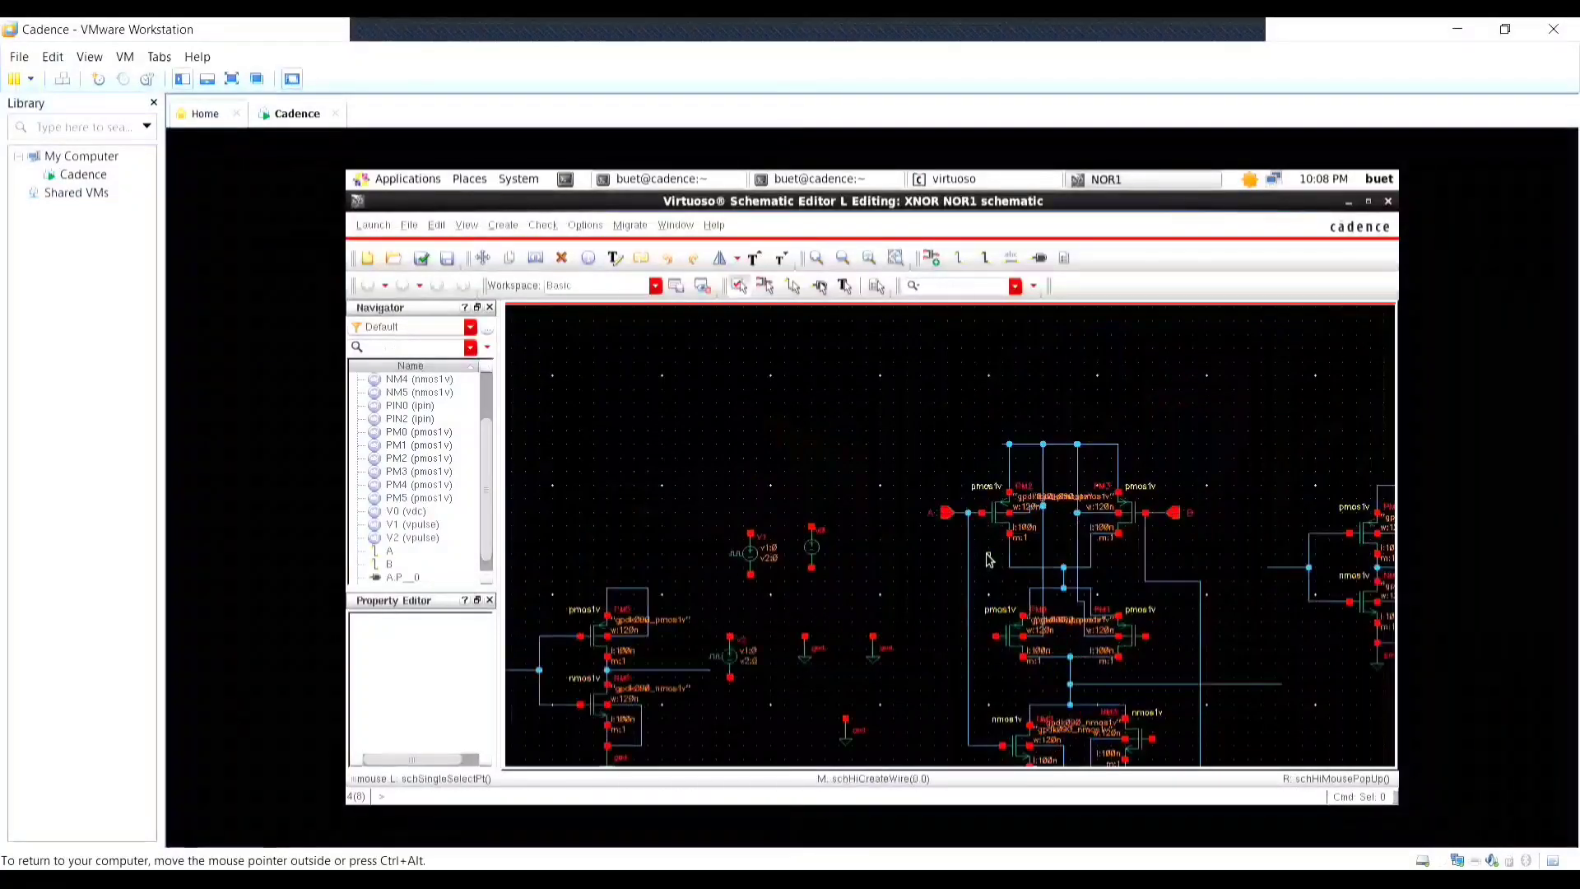
pyautogui.scroll(-2, 981, 594)
pyautogui.keyDown('ctrl'); pyautogui.scroll(2, 977, 423); pyautogui.keyUp('ctrl')
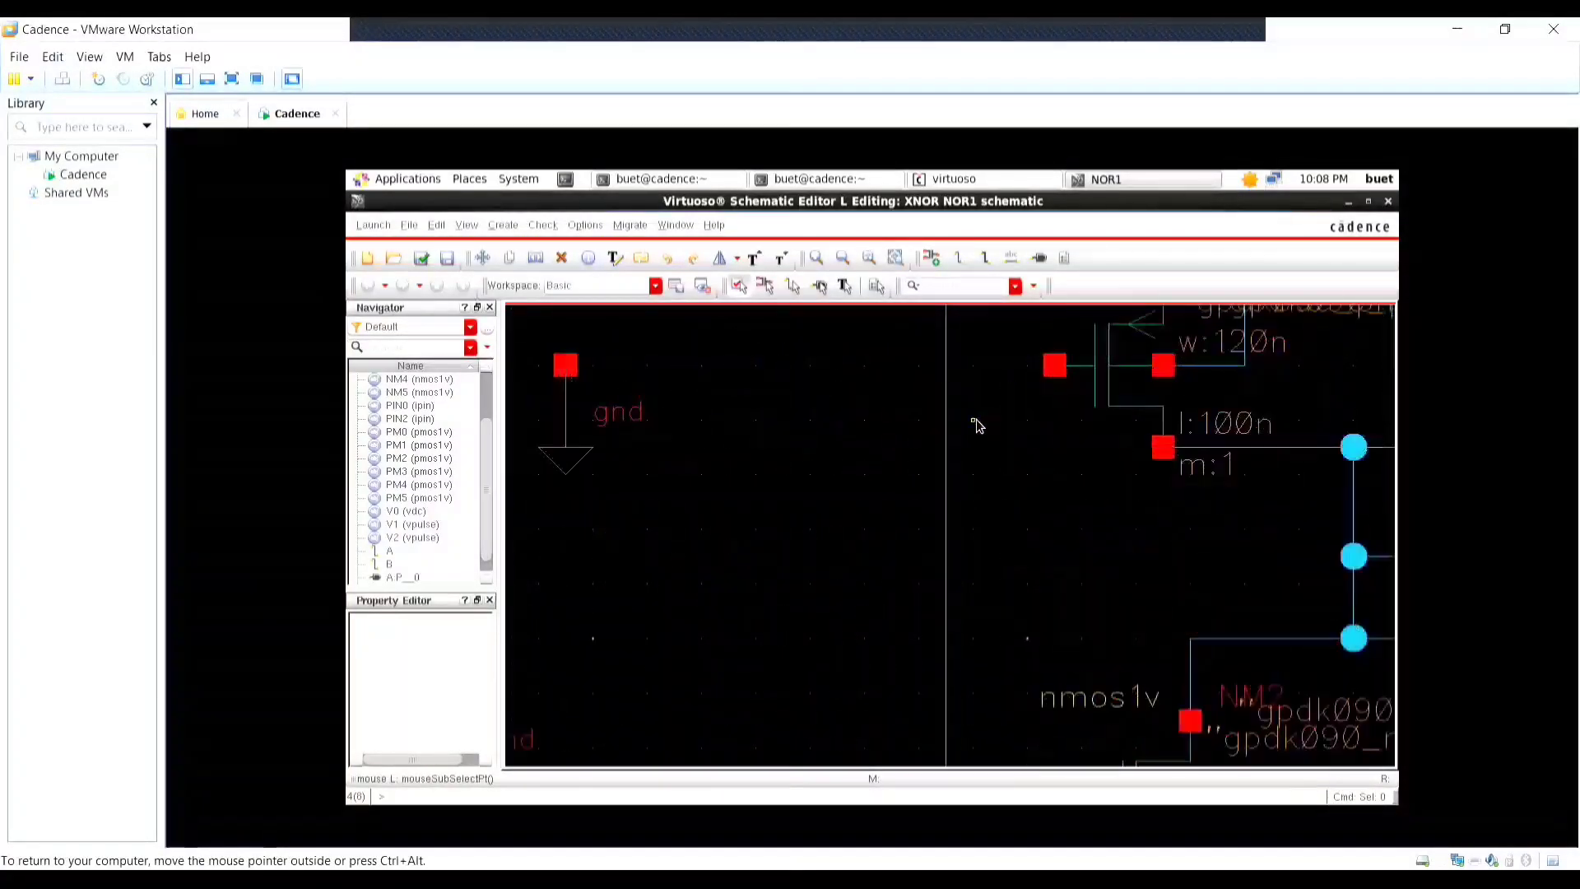
pyautogui.scroll(1, 1004, 427)
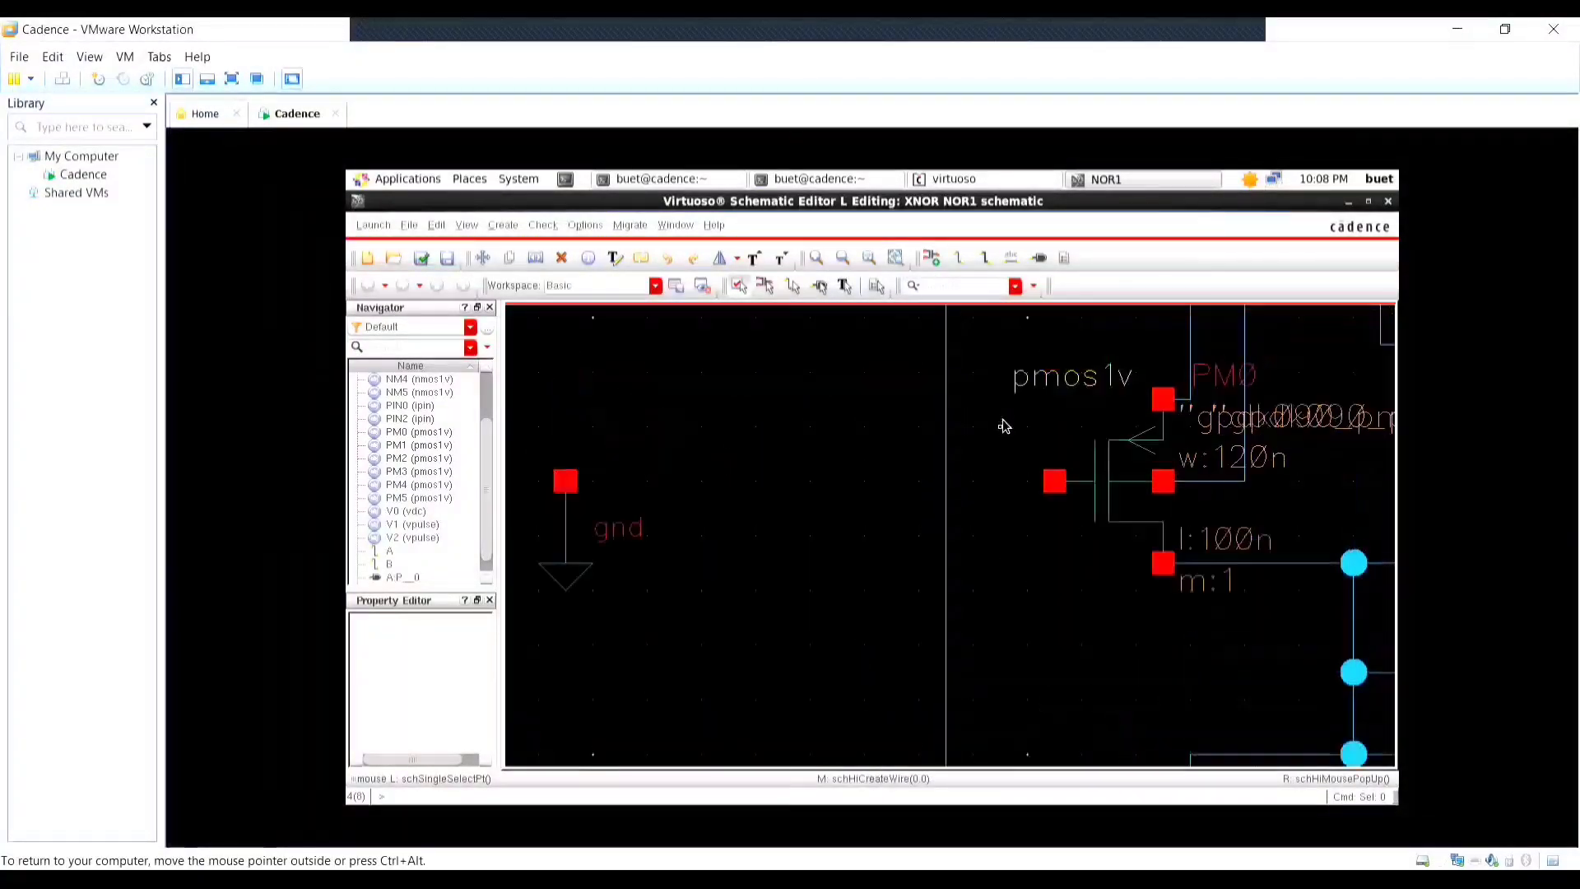
pyautogui.press('w')
pyautogui.click(1052, 483)
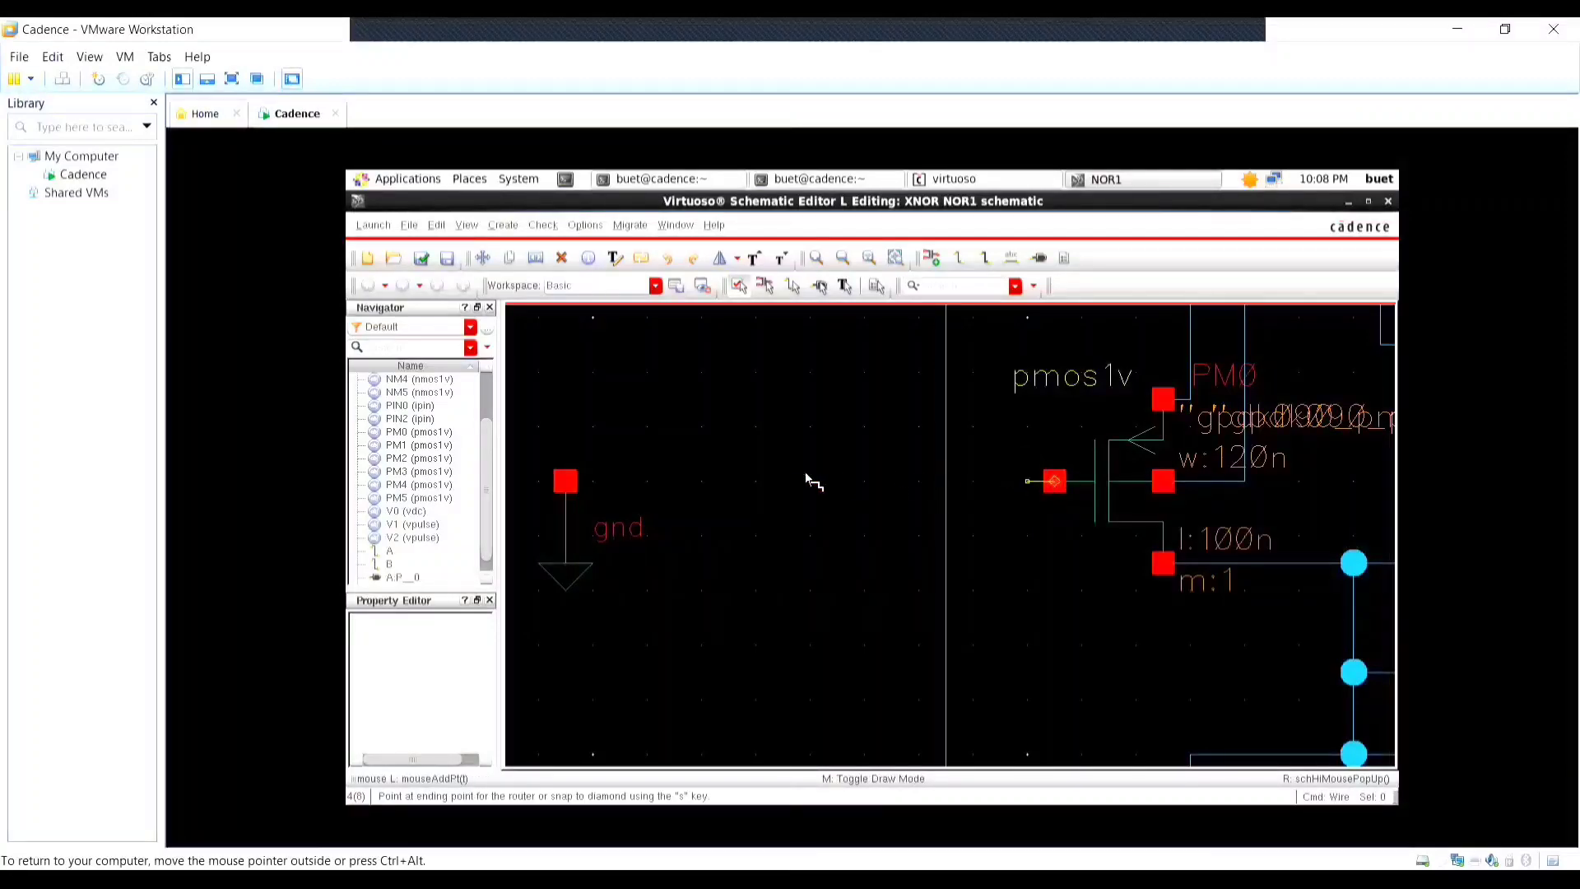
pyautogui.doubleClick(784, 479)
pyautogui.press('Escape')
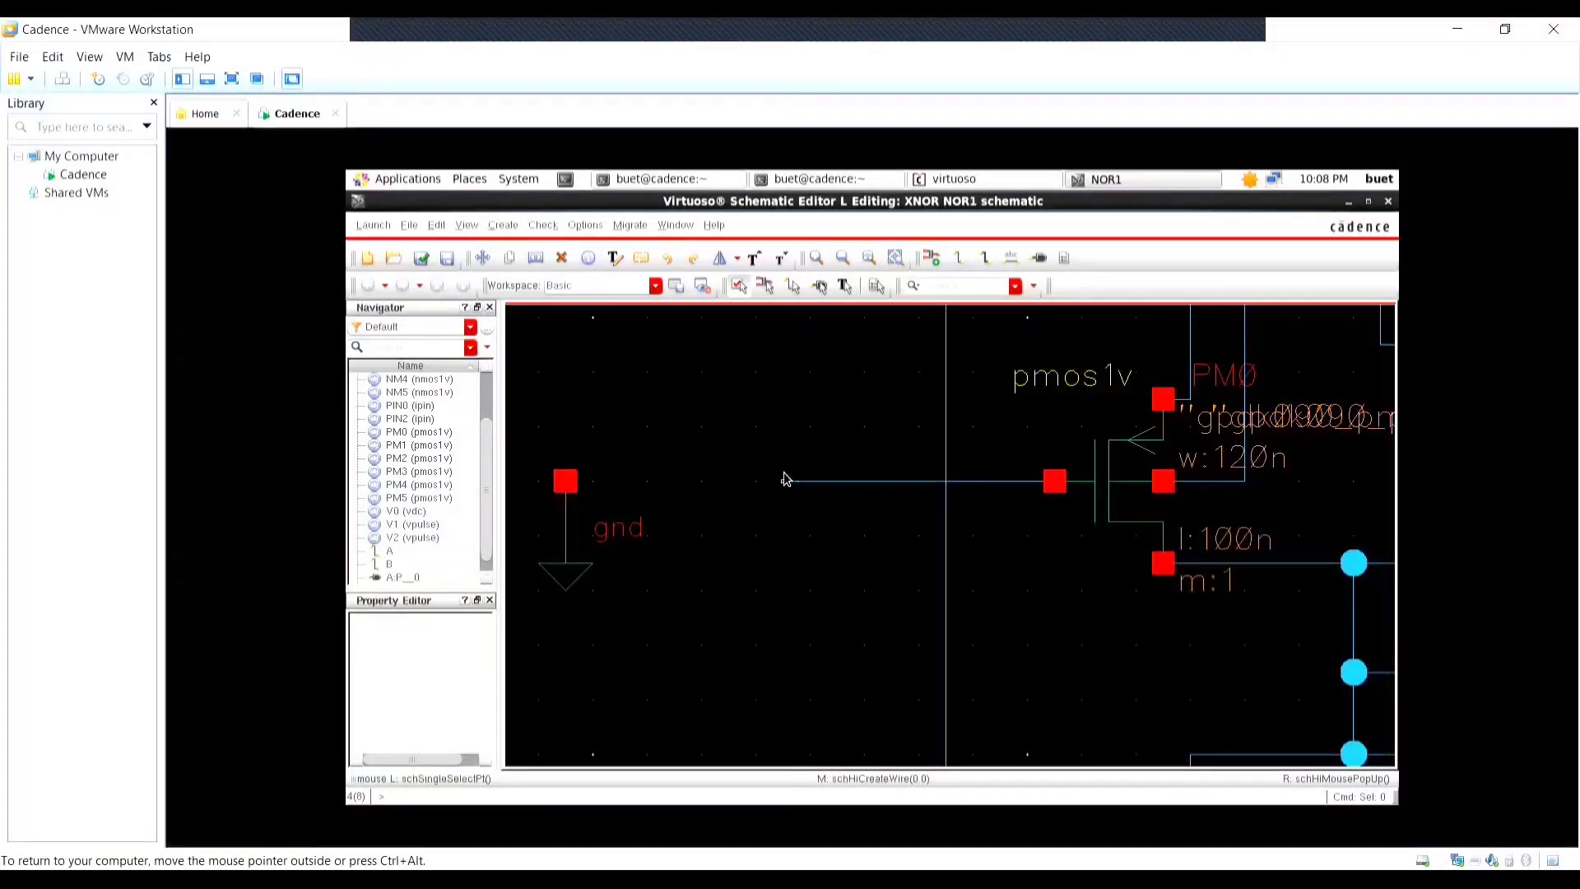
# Draw an open-ended wire rightward from the gate of PM1, extending just past the vertical input B line.
pyautogui.scroll(-1, 786, 477)
pyautogui.keyDown('ctrl'); pyautogui.scroll(-2, 825, 492); pyautogui.keyUp('ctrl')
pyautogui.keyDown('ctrl'); pyautogui.scroll(1, 1020, 474); pyautogui.keyUp('ctrl')
pyautogui.keyDown('ctrl'); pyautogui.scroll(1, 1029, 469); pyautogui.keyUp('ctrl')
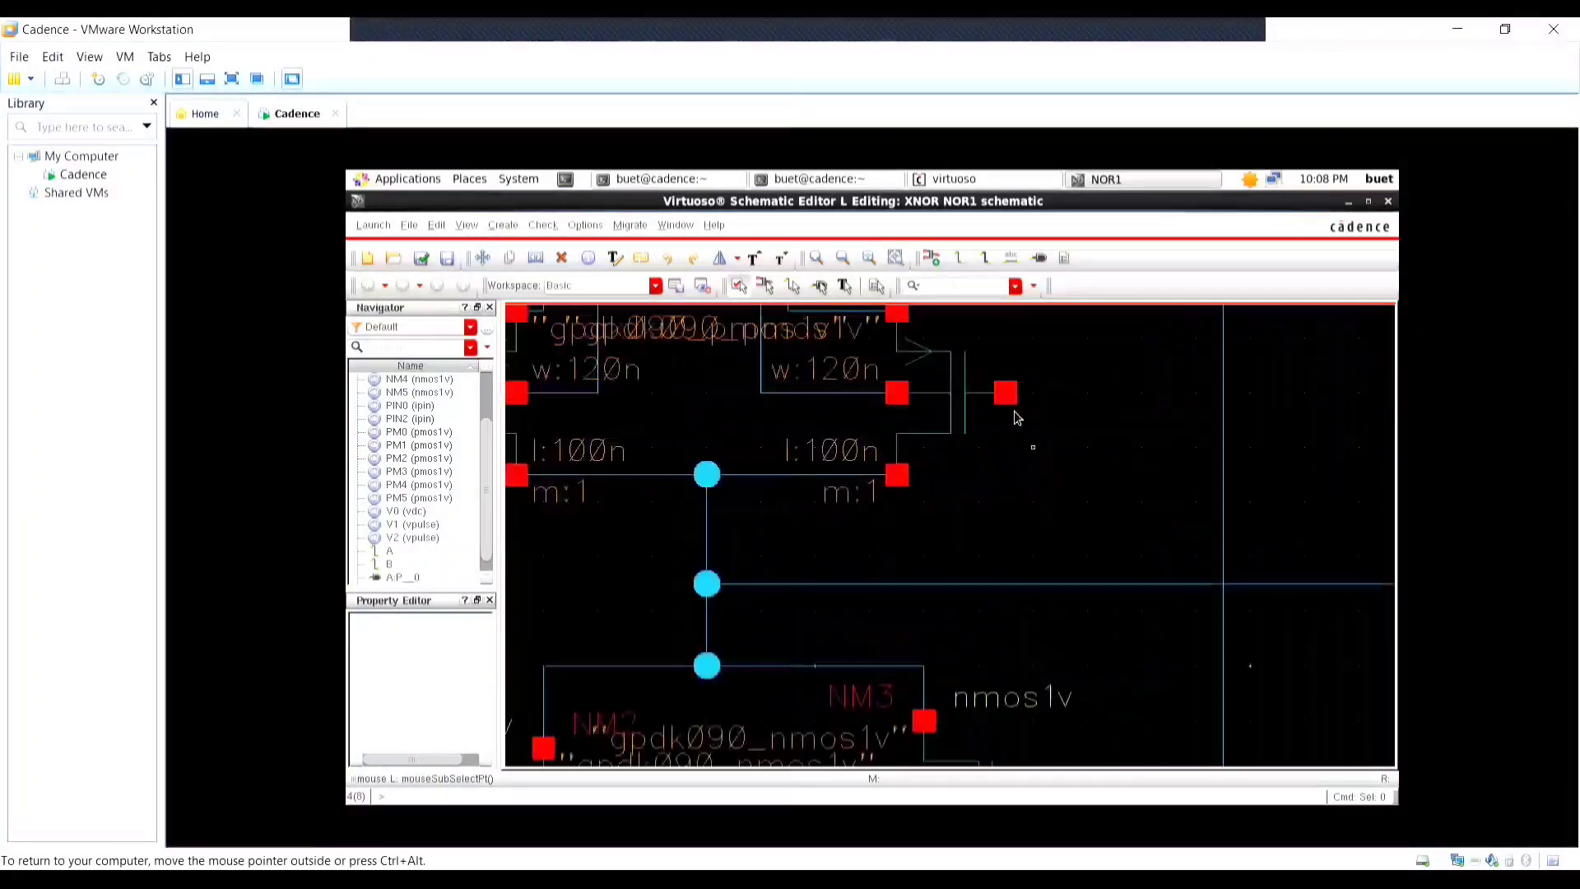
pyautogui.press('w')
pyautogui.click(1008, 395)
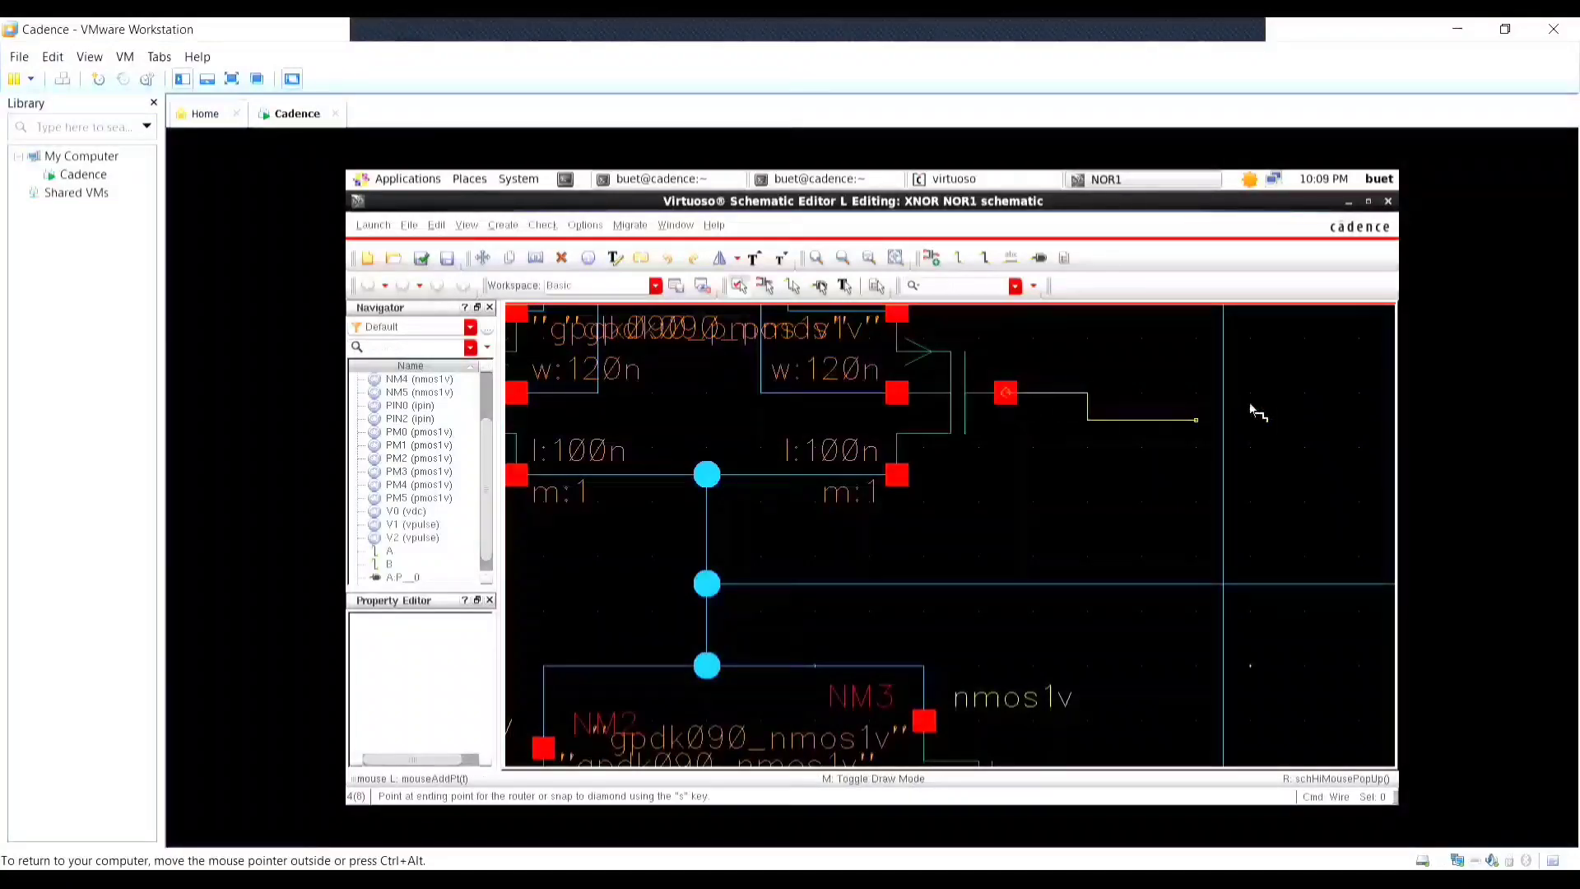
pyautogui.keyDown('ctrl'); pyautogui.scroll(-2, 1211, 423); pyautogui.keyUp('ctrl')
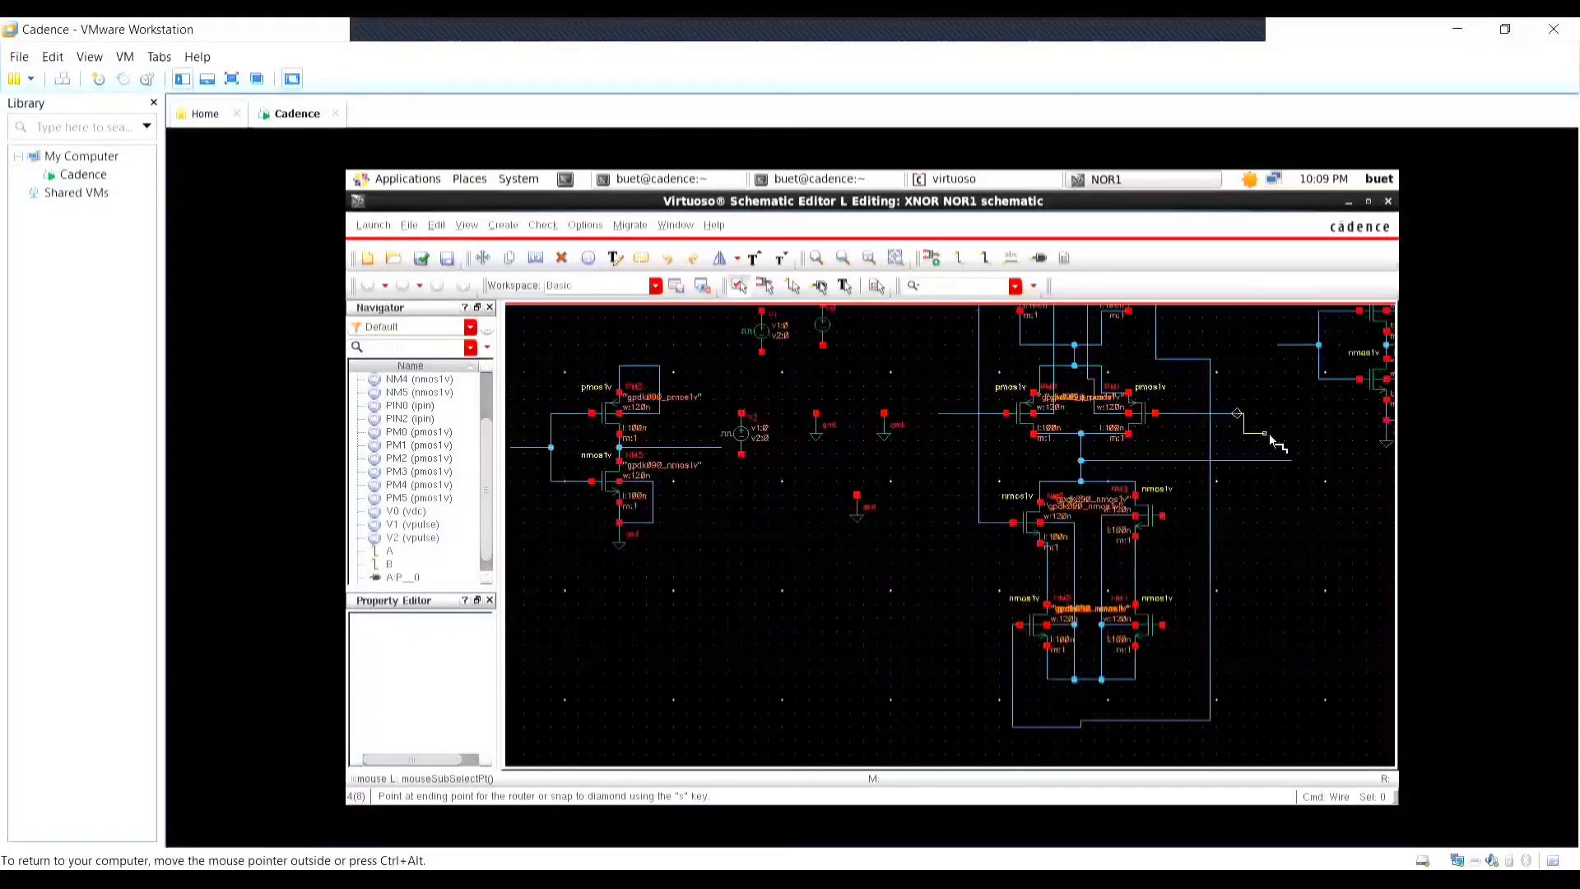
pyautogui.press('Escape')
# Draw an open-ended wire rightward from the gate of NM1, extending beyond the vertical input B line.
pyautogui.press('w')
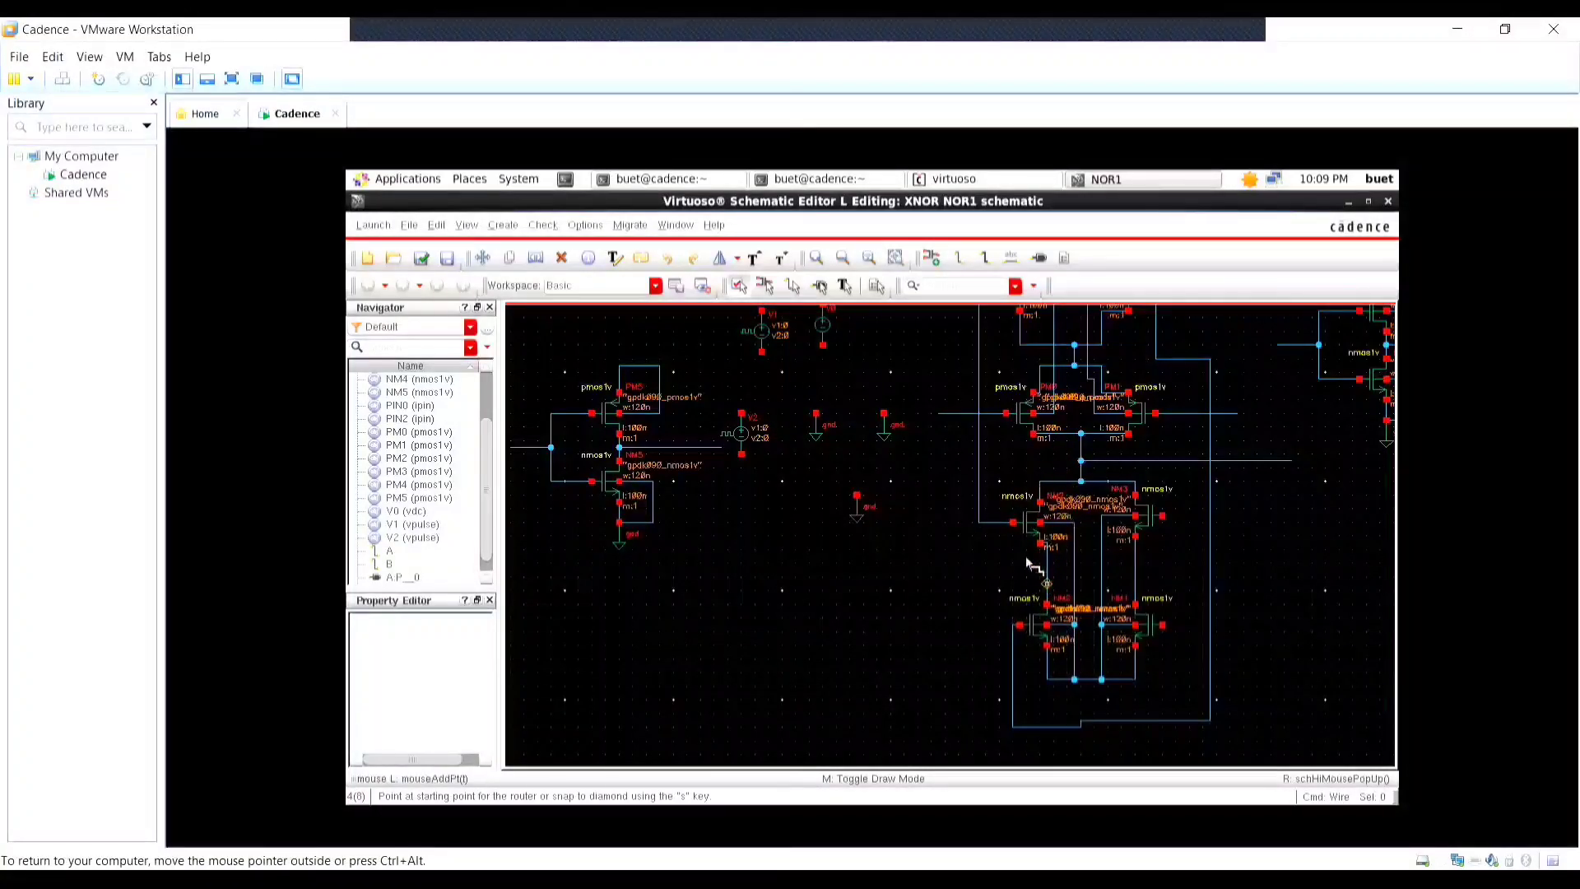
pyautogui.scroll(2, 1101, 602)
pyautogui.scroll(-2, 1150, 735)
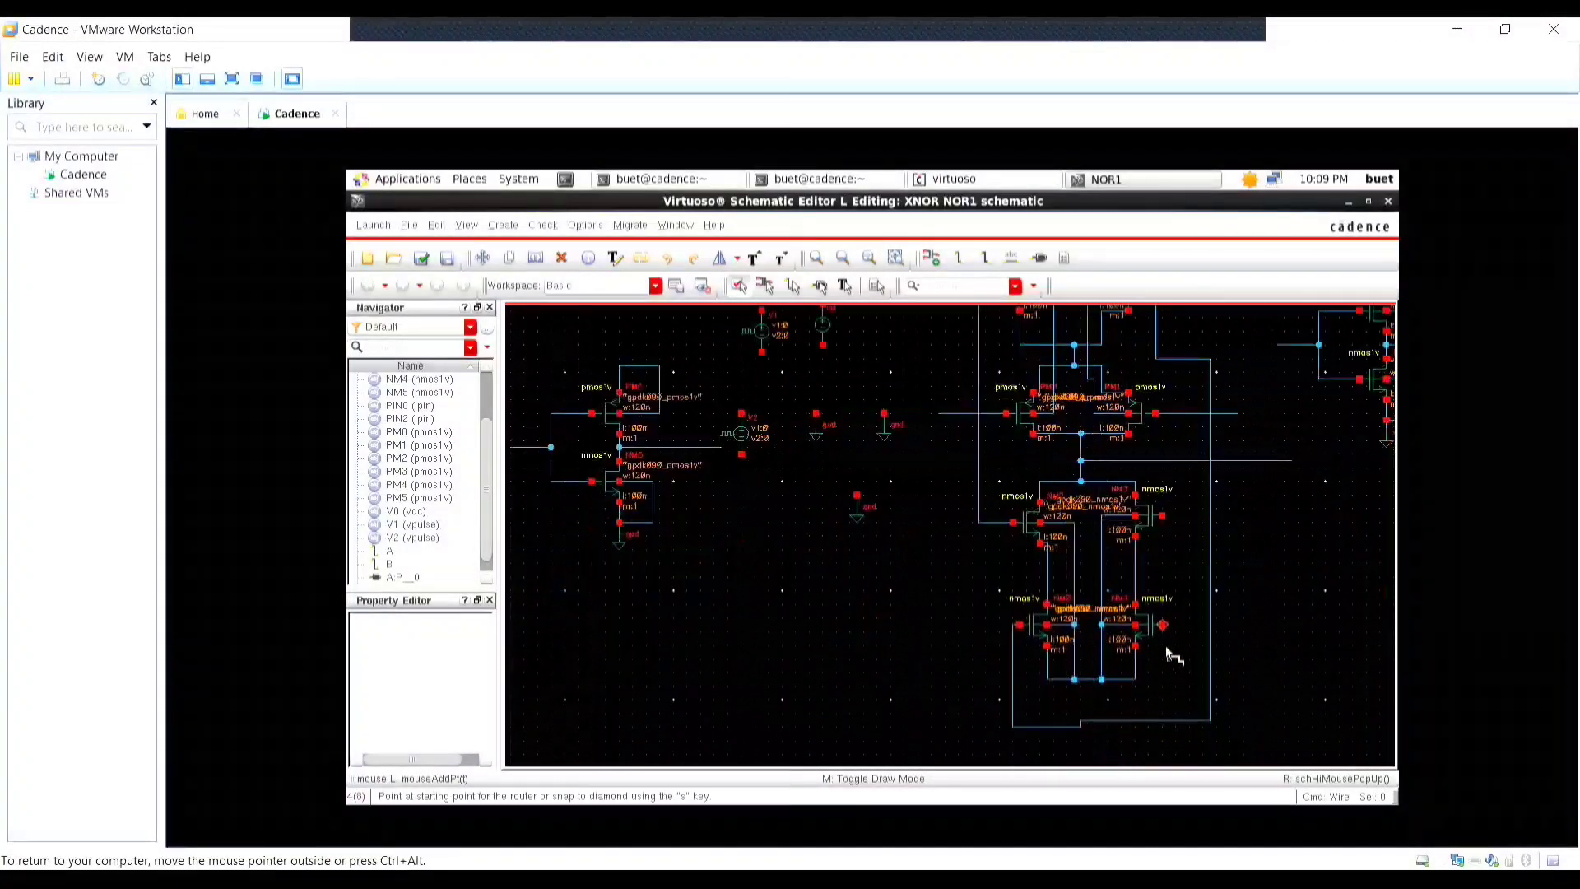
pyautogui.click(1162, 625)
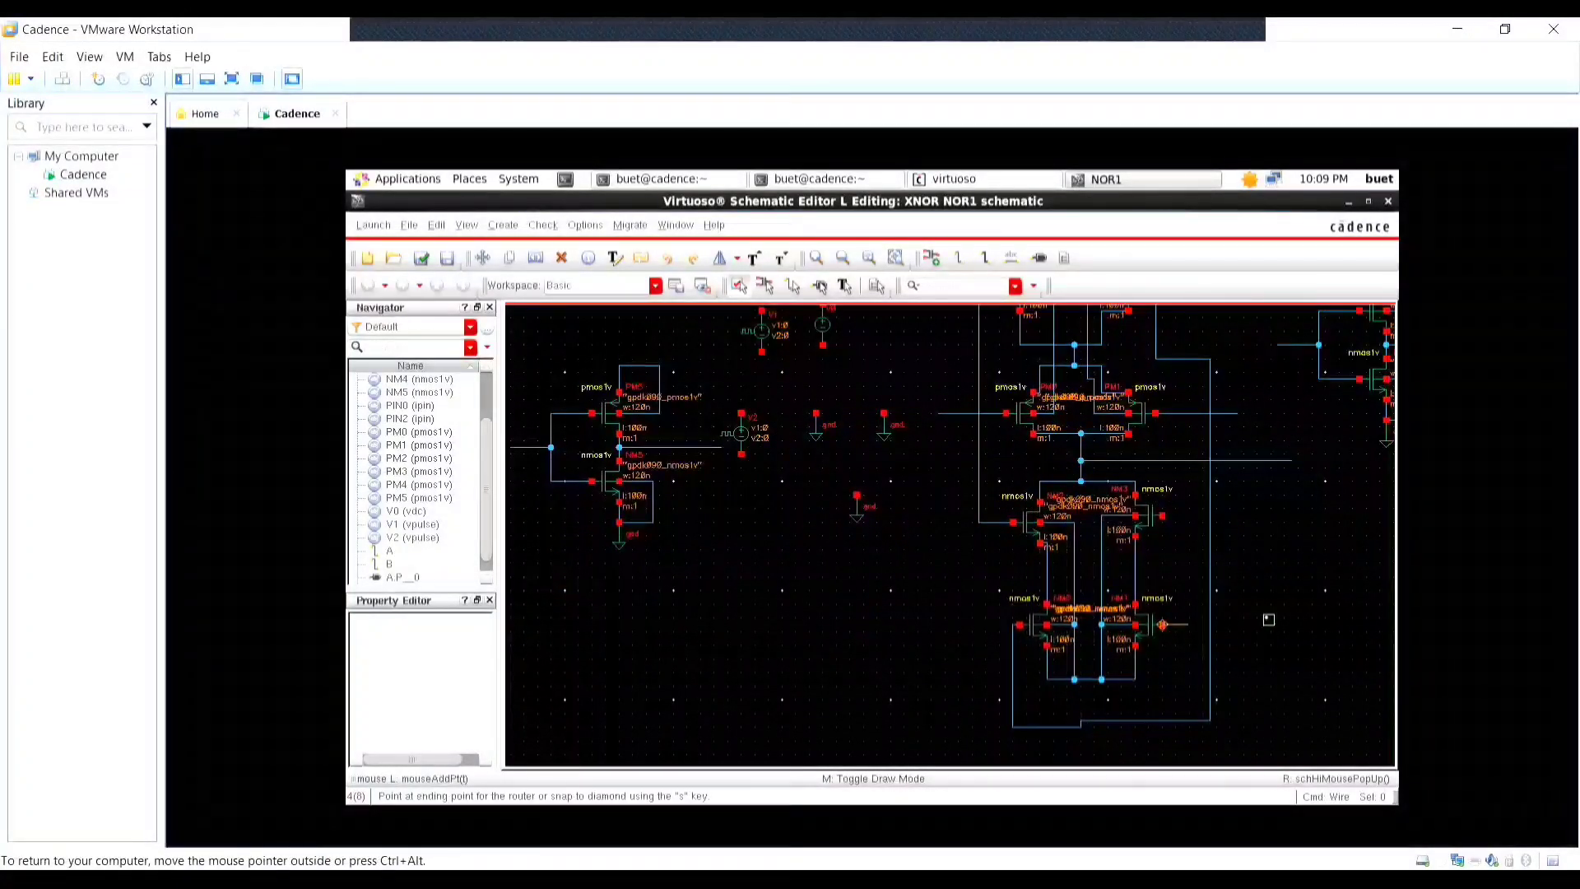
pyautogui.click(1325, 627)
pyautogui.press('Escape')
# Examine the wiring of the pull-up and pull-down networks and the two inverters beside them.
pyautogui.scroll(2, 1235, 613)
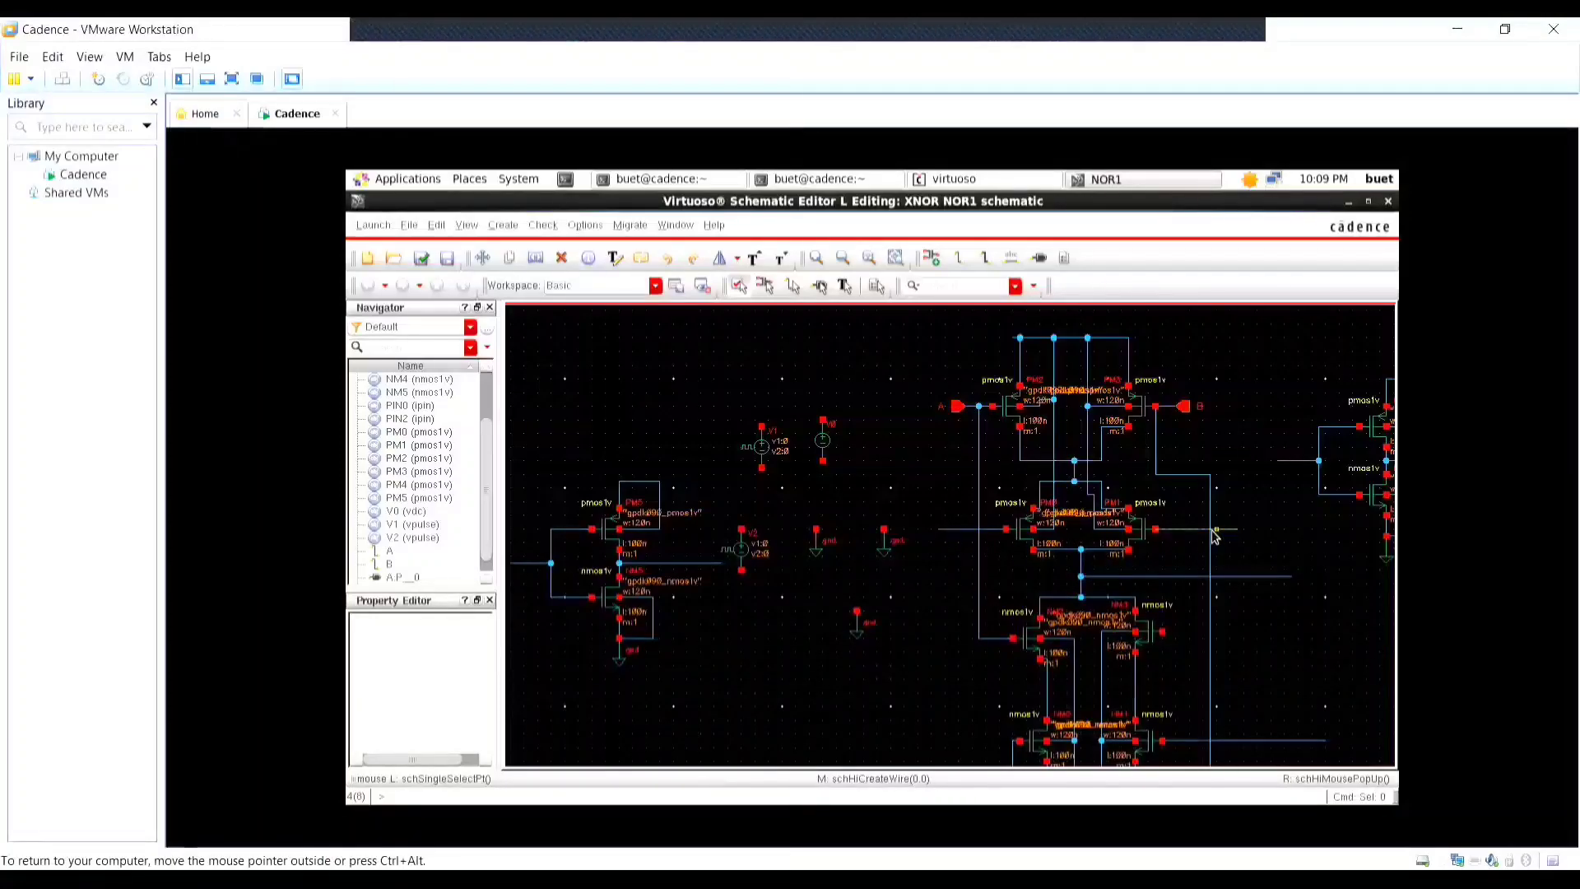
pyautogui.scroll(-3, 1215, 537)
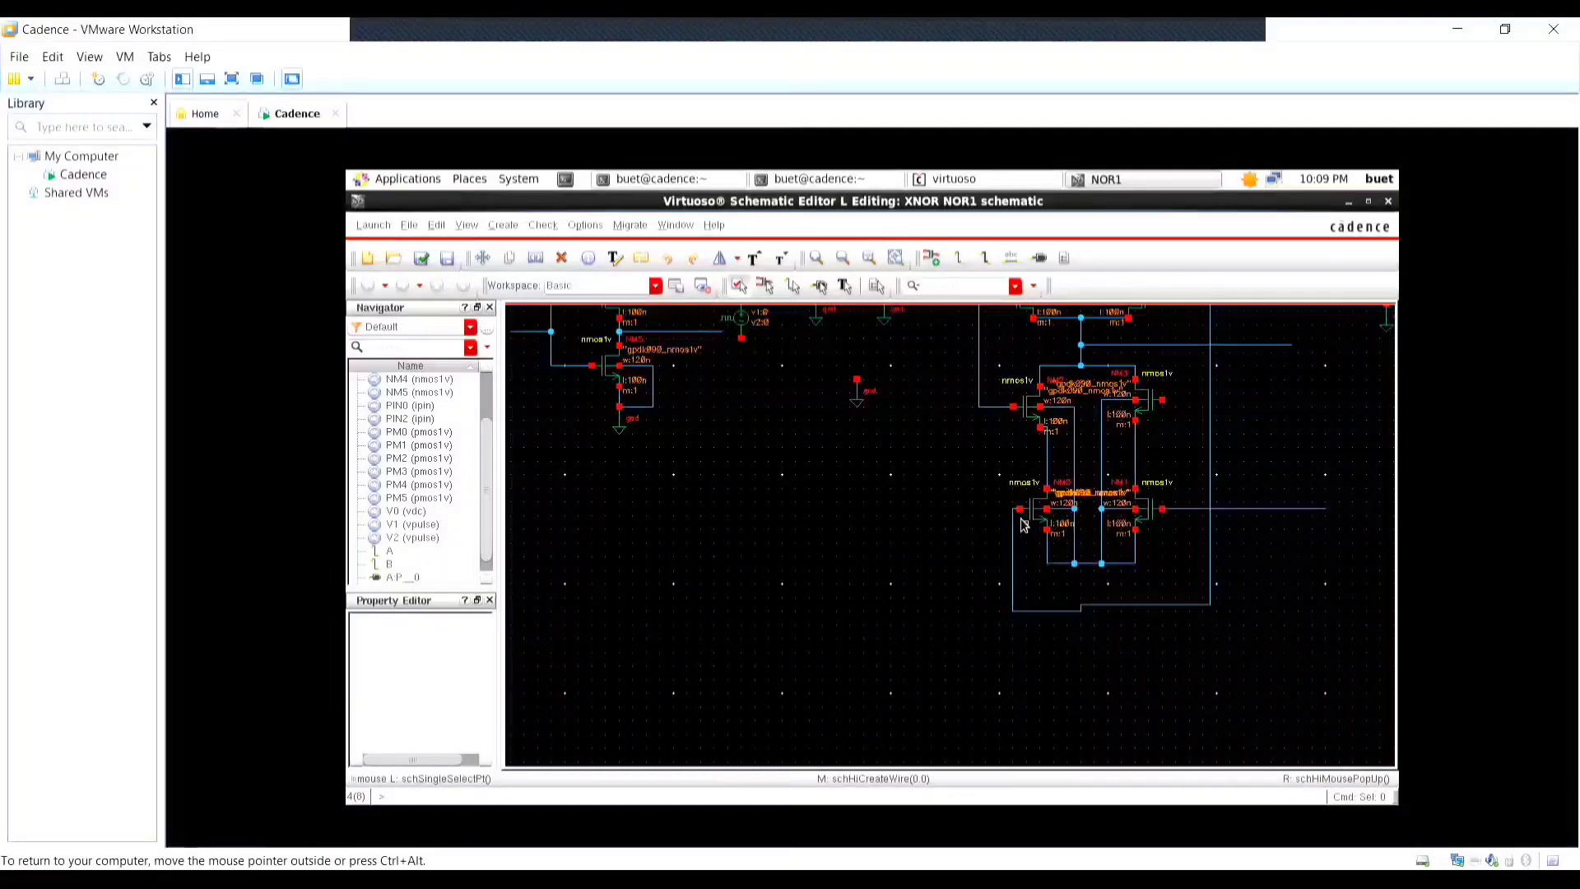
pyautogui.scroll(2, 1010, 525)
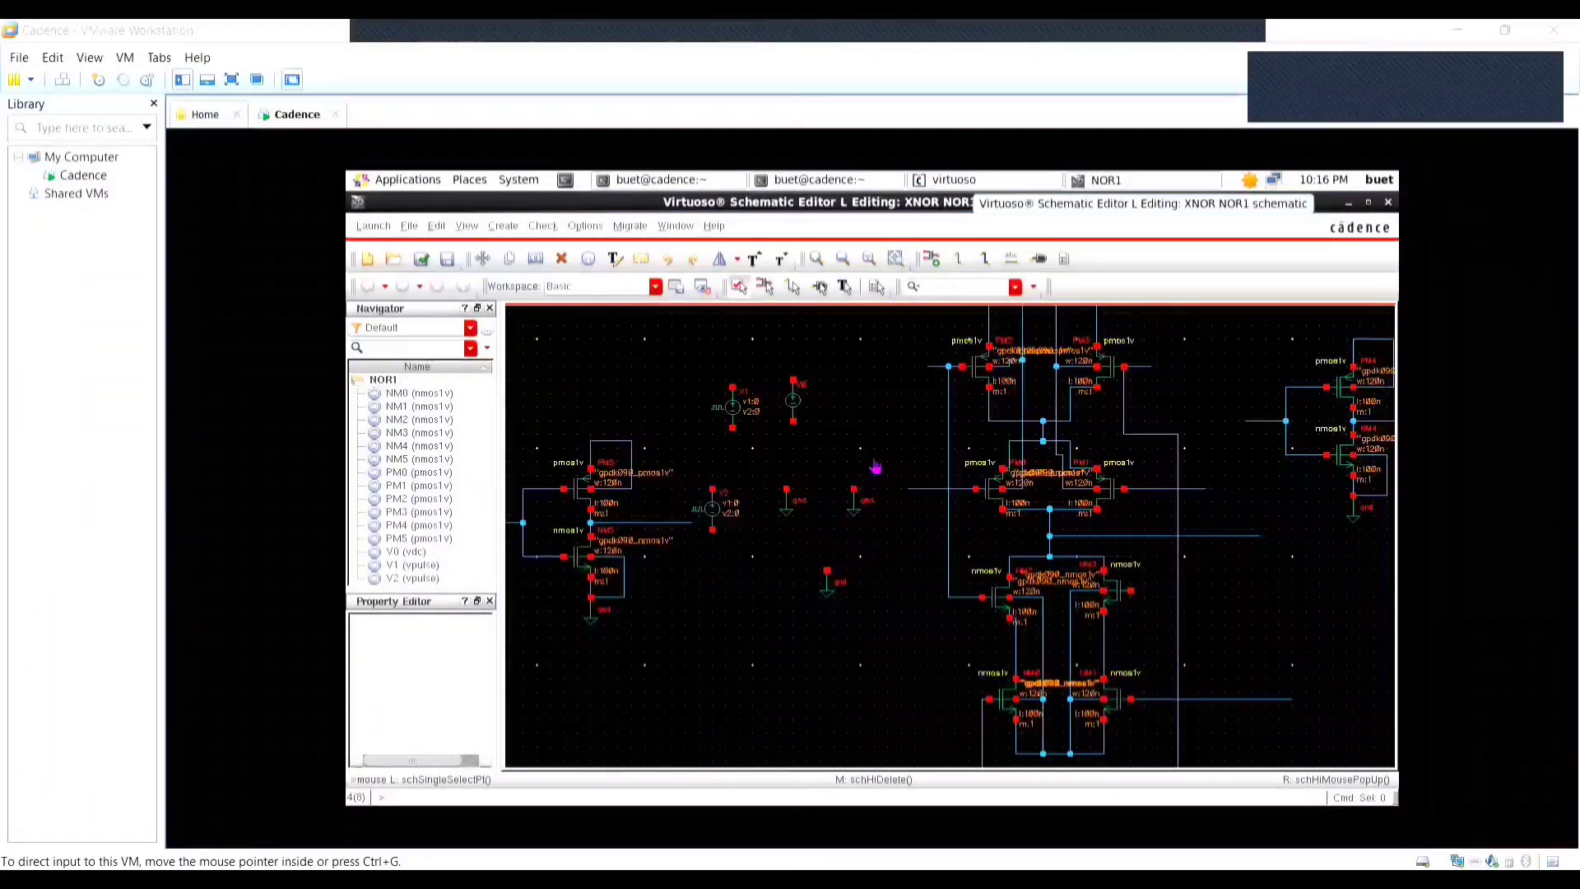
pyautogui.keyDown('ctrl'); pyautogui.scroll(-6, 934, 428); pyautogui.keyUp('ctrl')
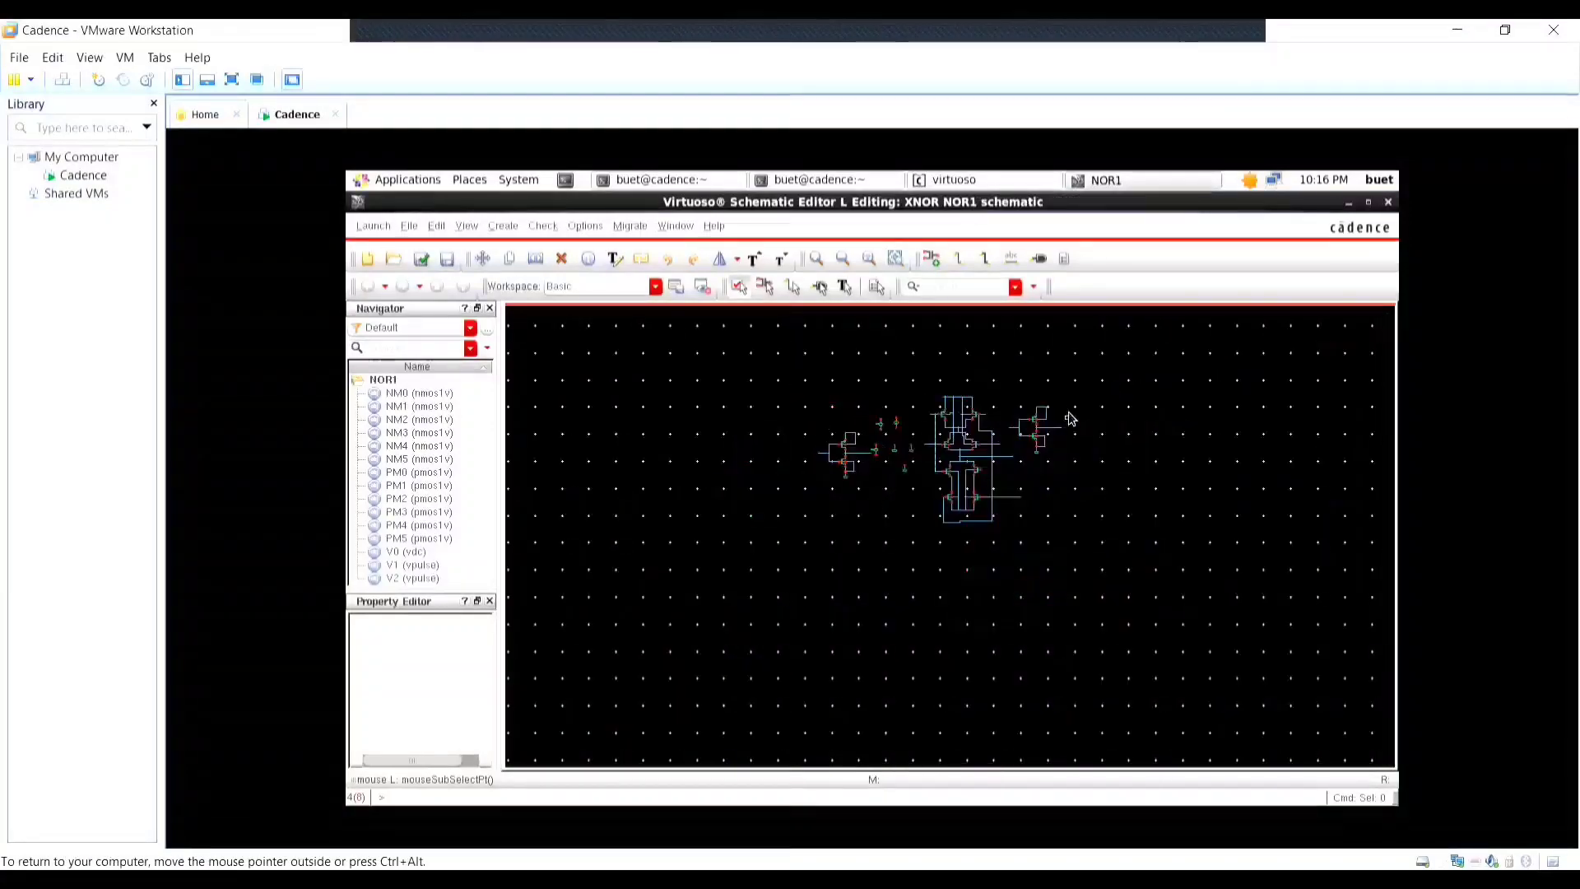
pyautogui.keyDown('ctrl'); pyautogui.scroll(3, 1057, 413); pyautogui.keyUp('ctrl')
pyautogui.keyDown('ctrl'); pyautogui.scroll(-2, 861, 464); pyautogui.keyUp('ctrl')
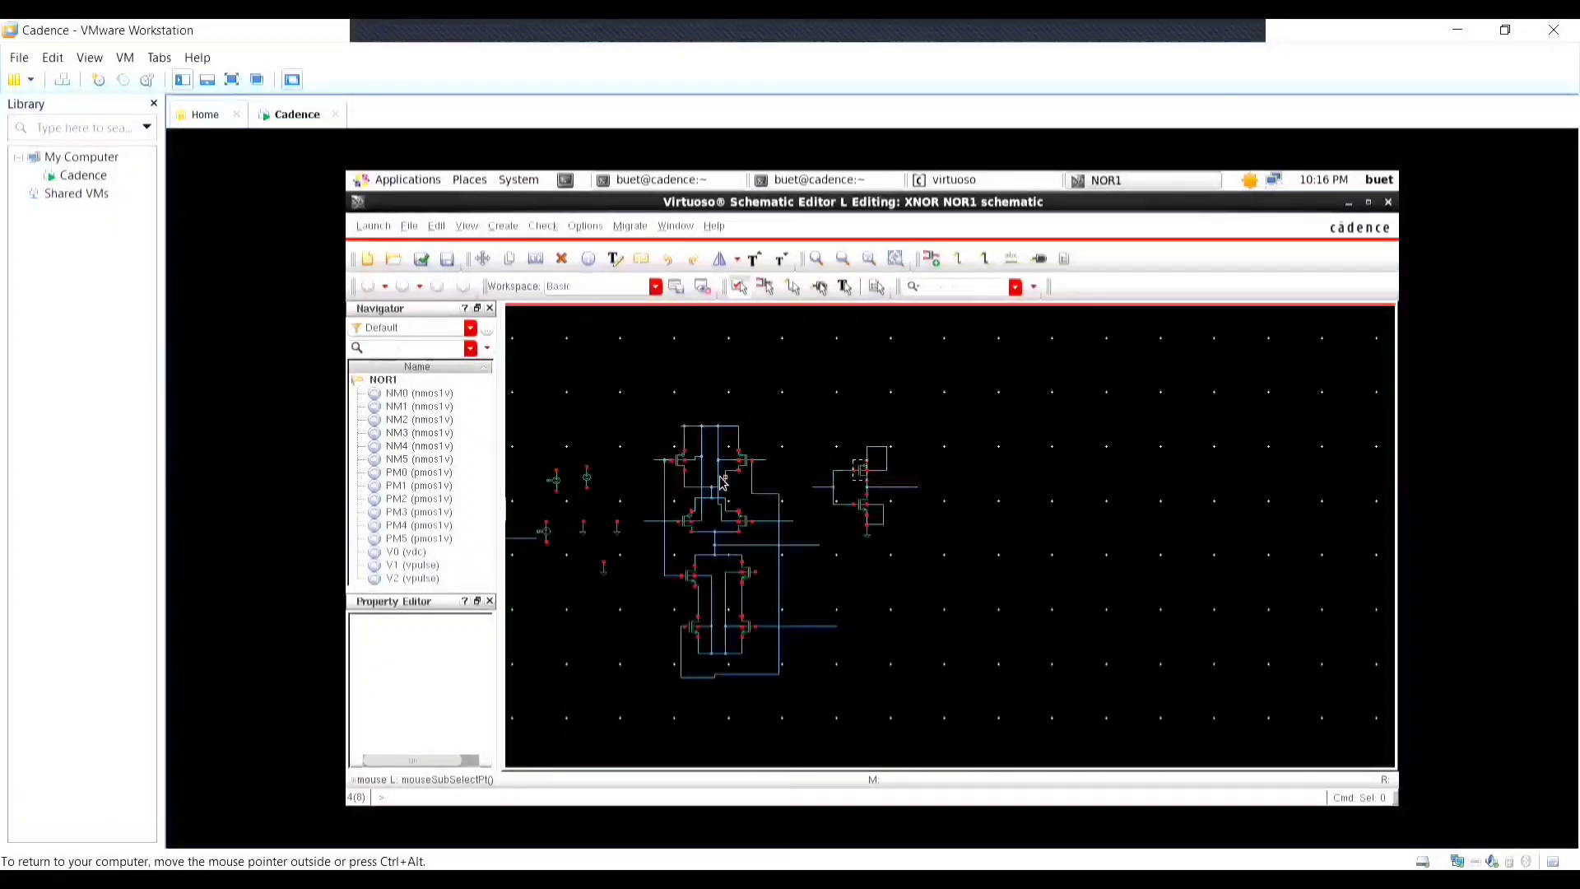
pyautogui.keyDown('ctrl'); pyautogui.scroll(1, 722, 482); pyautogui.keyUp('ctrl')
pyautogui.keyDown('ctrl'); pyautogui.scroll(-1, 723, 483); pyautogui.keyUp('ctrl')
pyautogui.keyDown('ctrl'); pyautogui.scroll(1, 722, 483); pyautogui.keyUp('ctrl')
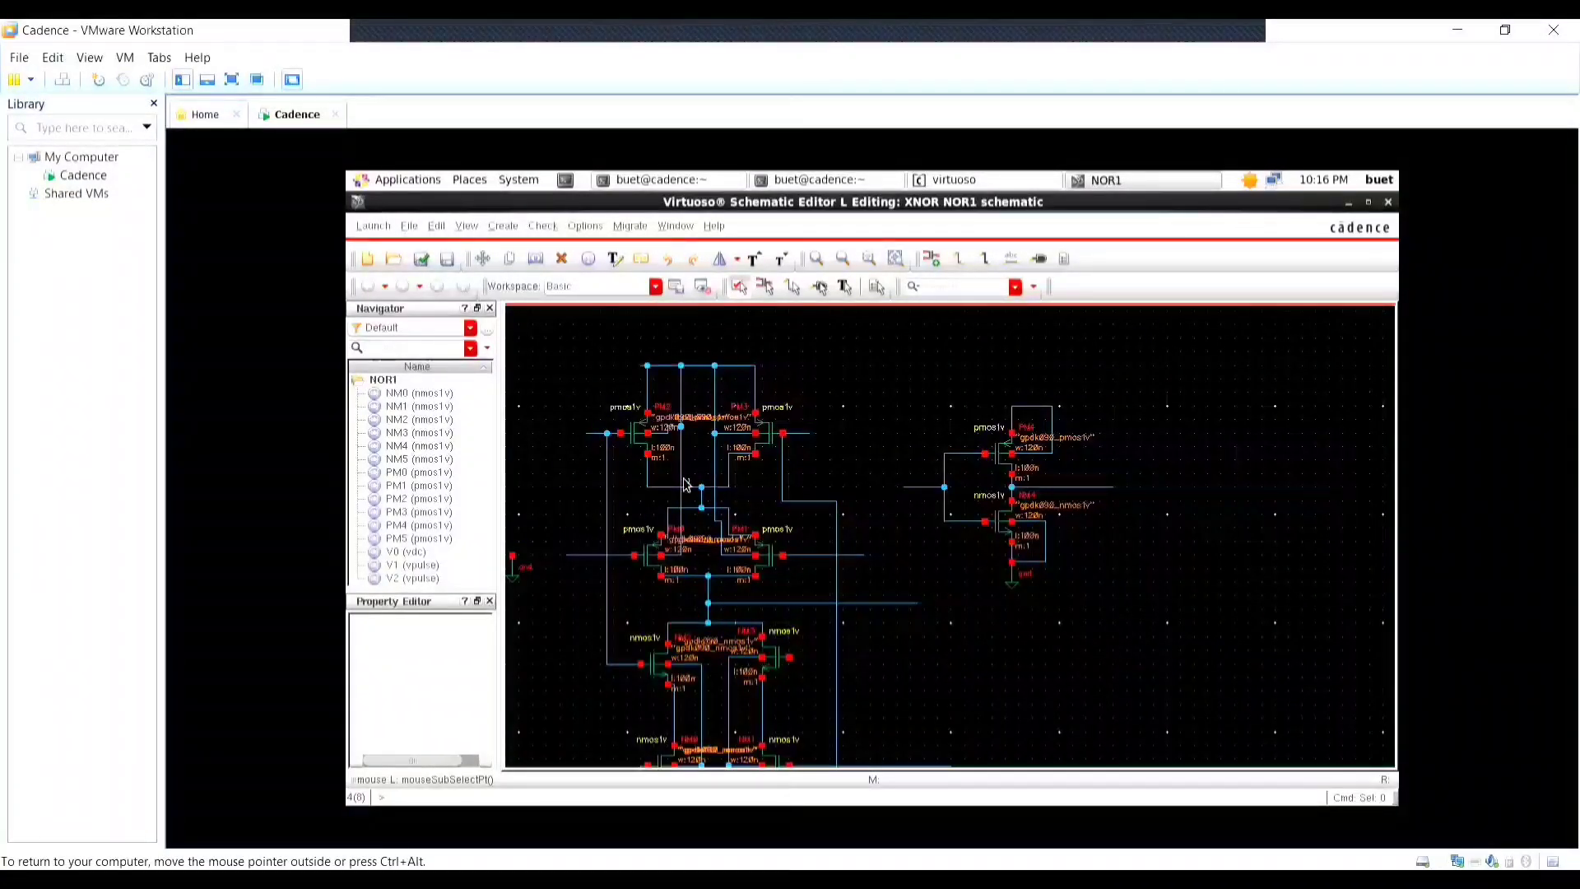
pyautogui.keyDown('ctrl'); pyautogui.scroll(-2, 686, 484); pyautogui.keyUp('ctrl')
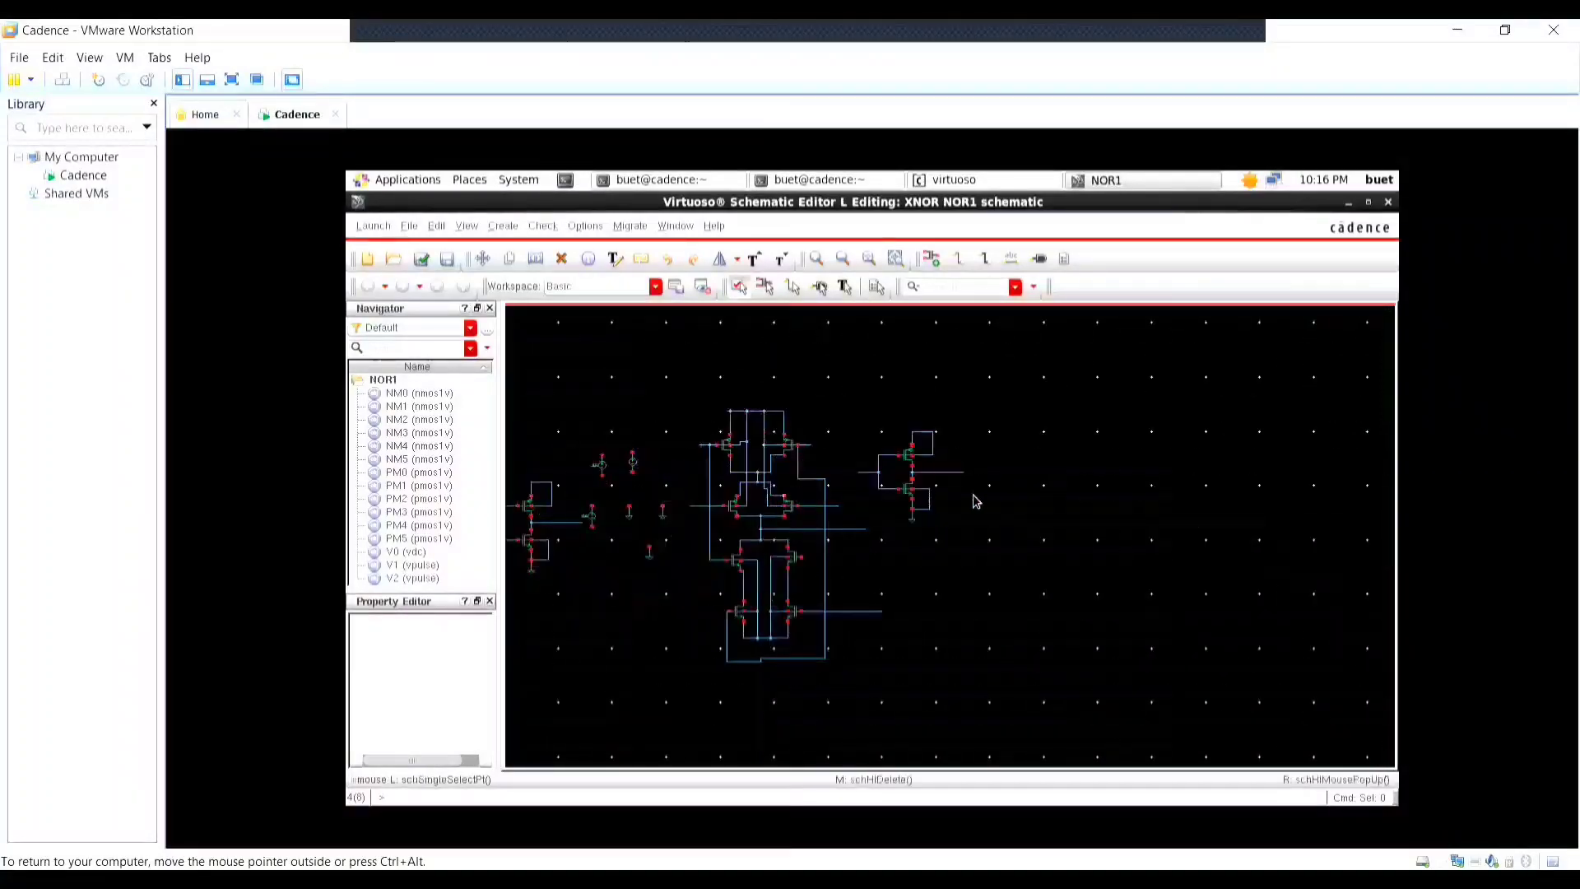
pyautogui.keyDown('ctrl'); pyautogui.scroll(1, 985, 529); pyautogui.keyUp('ctrl')
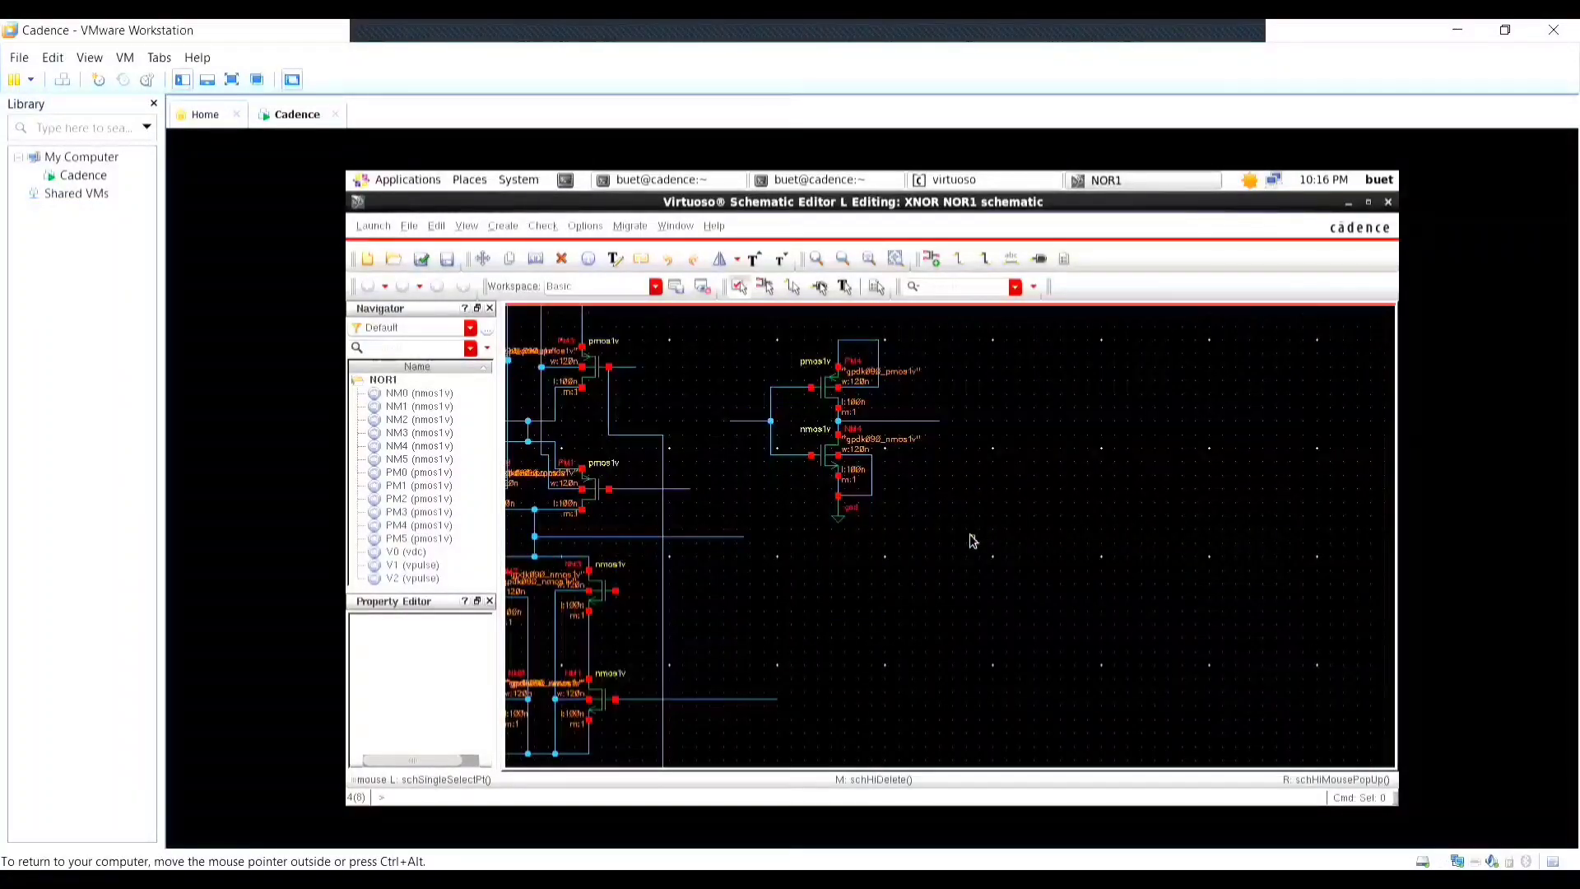
# Place two pins named input, with direction input, in the empty area below the PM4/NM4 inverter.
pyautogui.press('p')
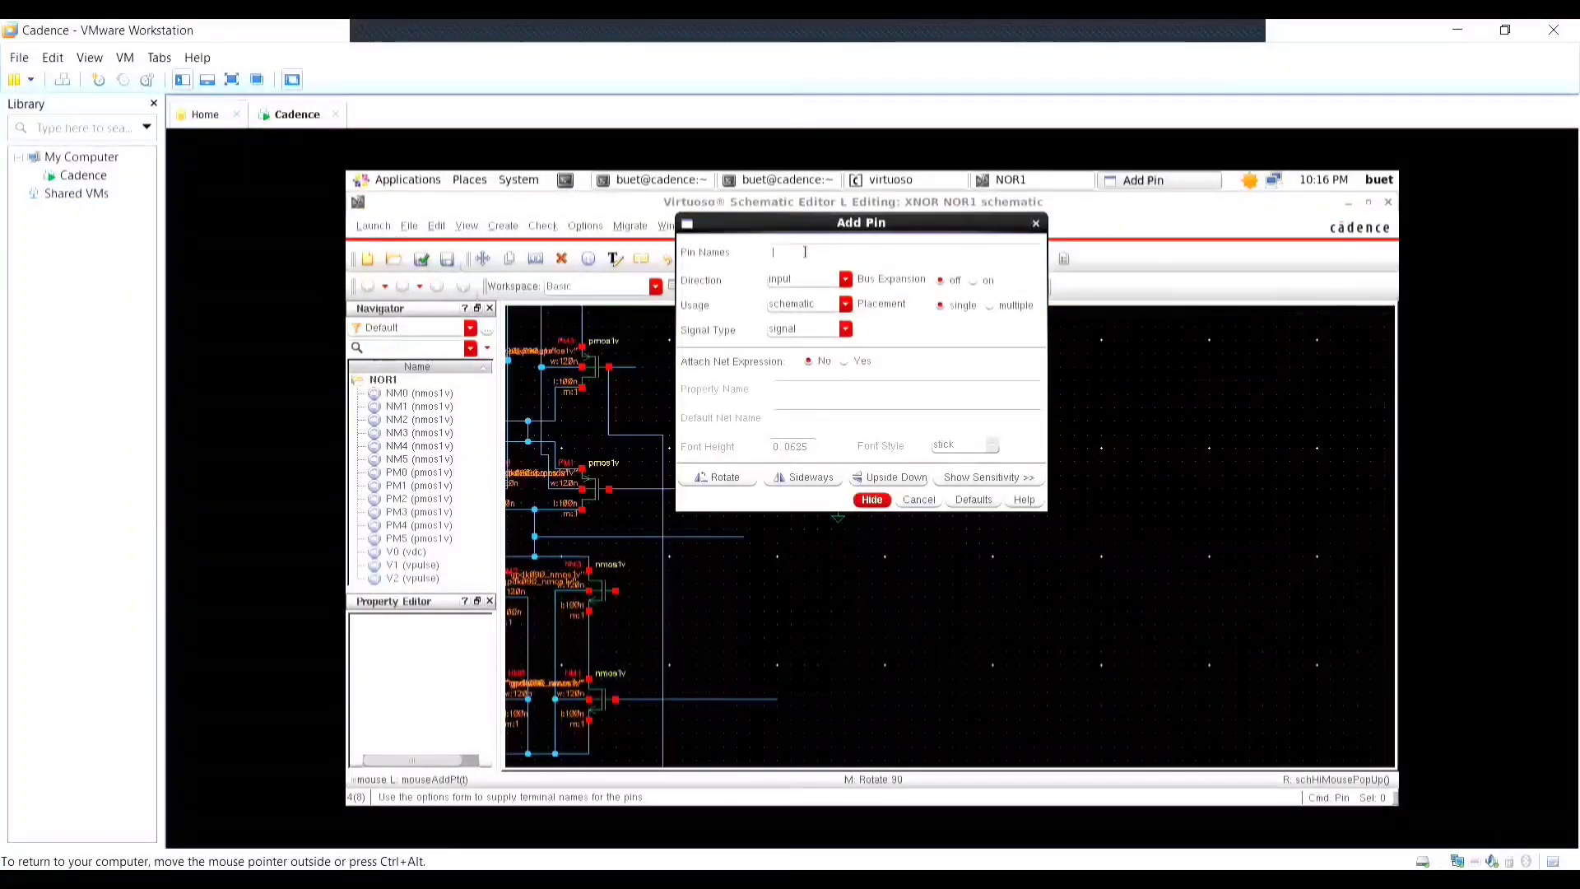
pyautogui.write('anput')
pyautogui.press('Return')
pyautogui.click(954, 563)
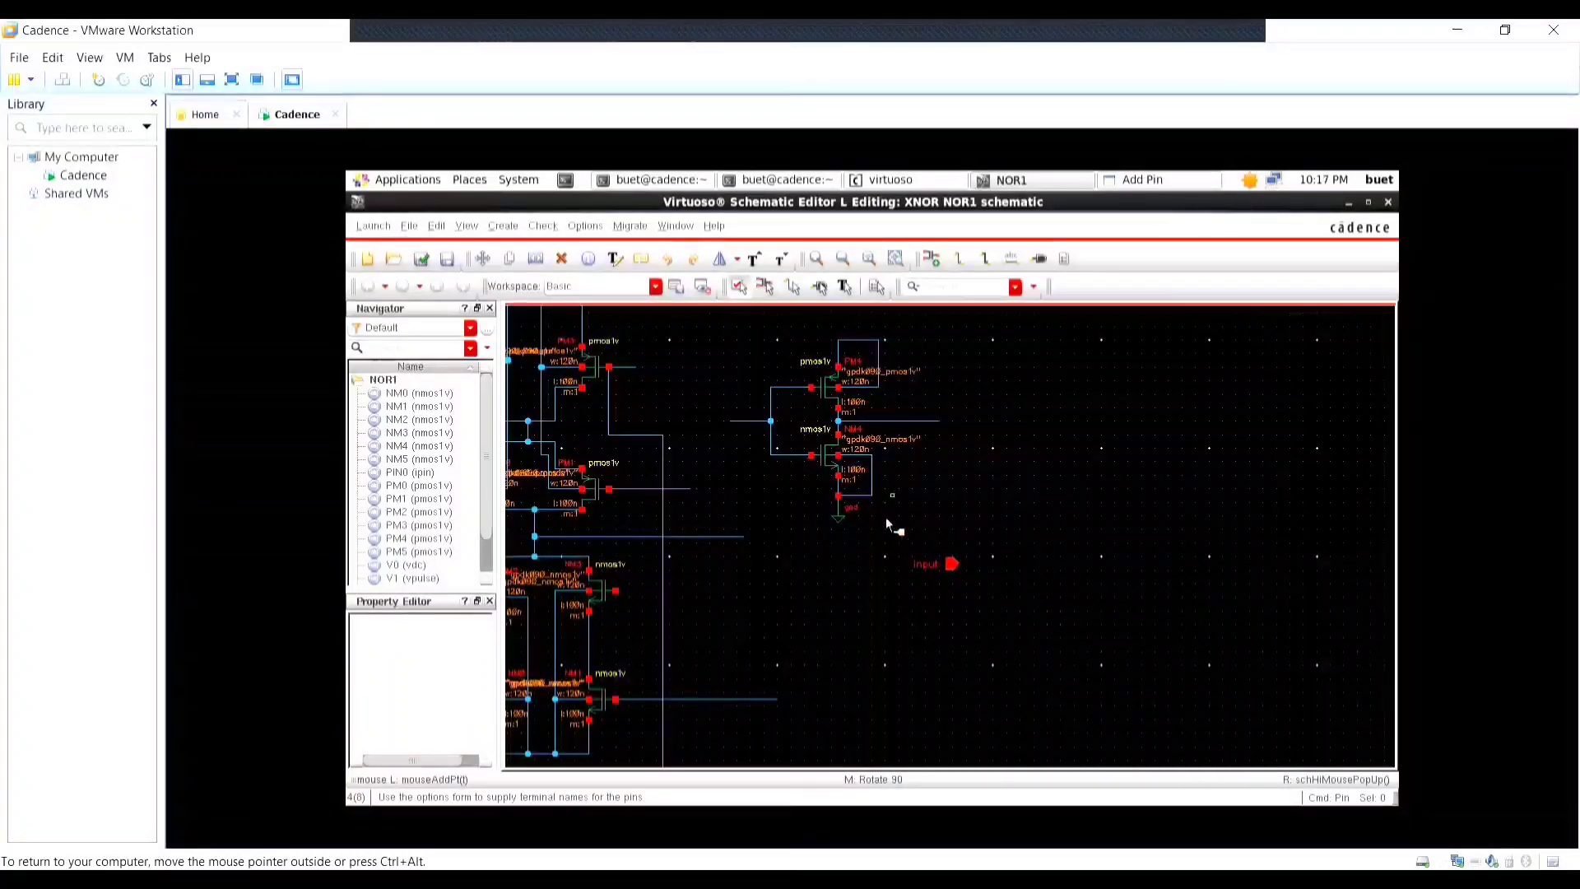
pyautogui.press('Escape')
pyautogui.press('p')
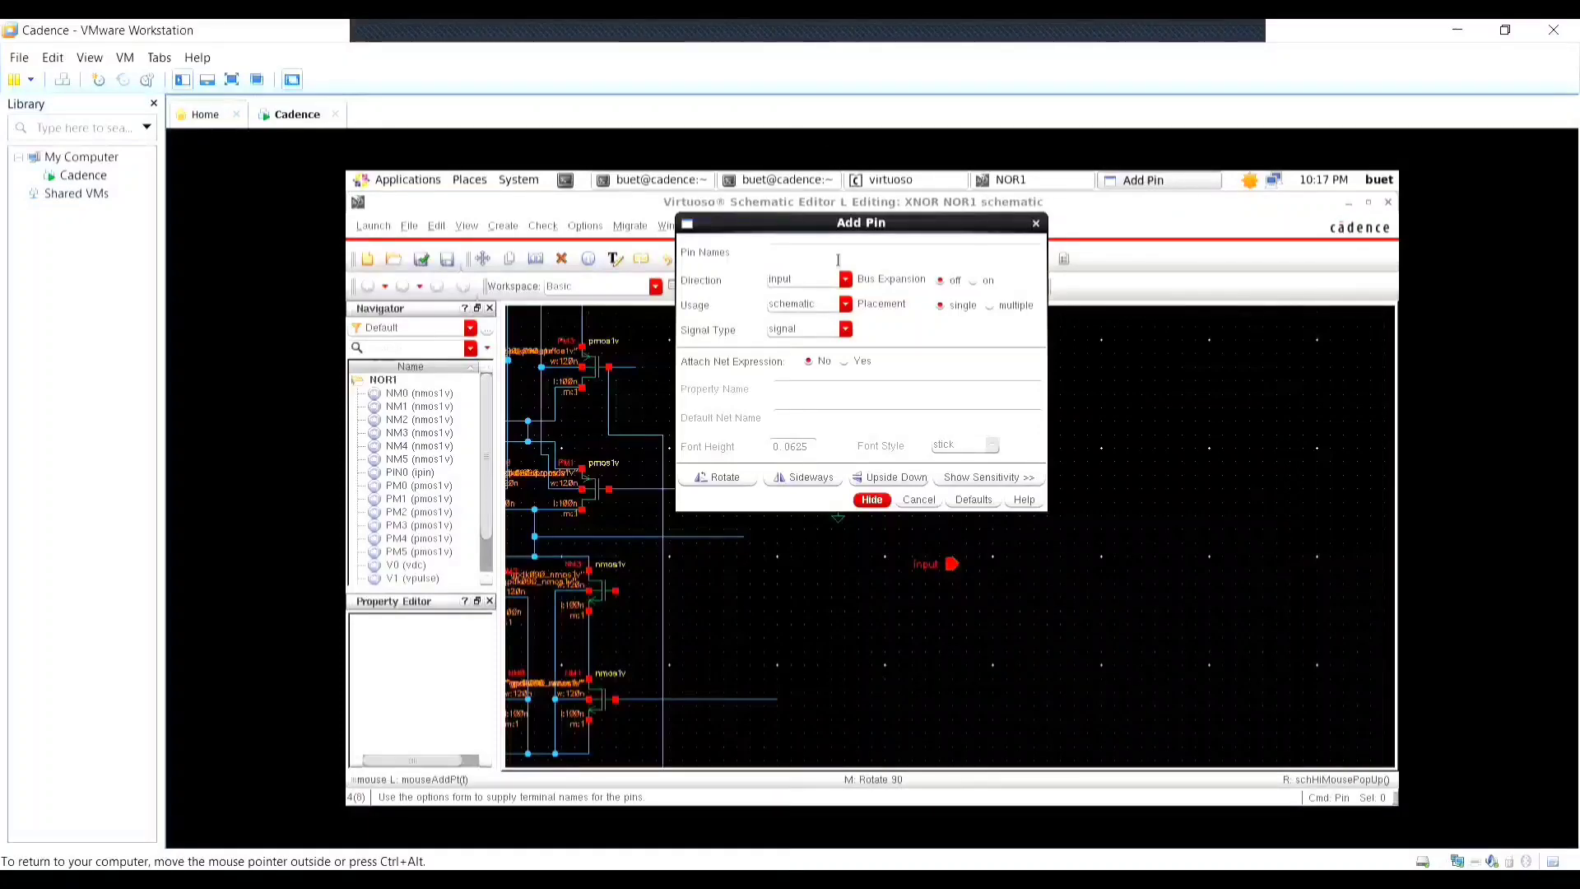
pyautogui.write('input')
pyautogui.click(930, 615)
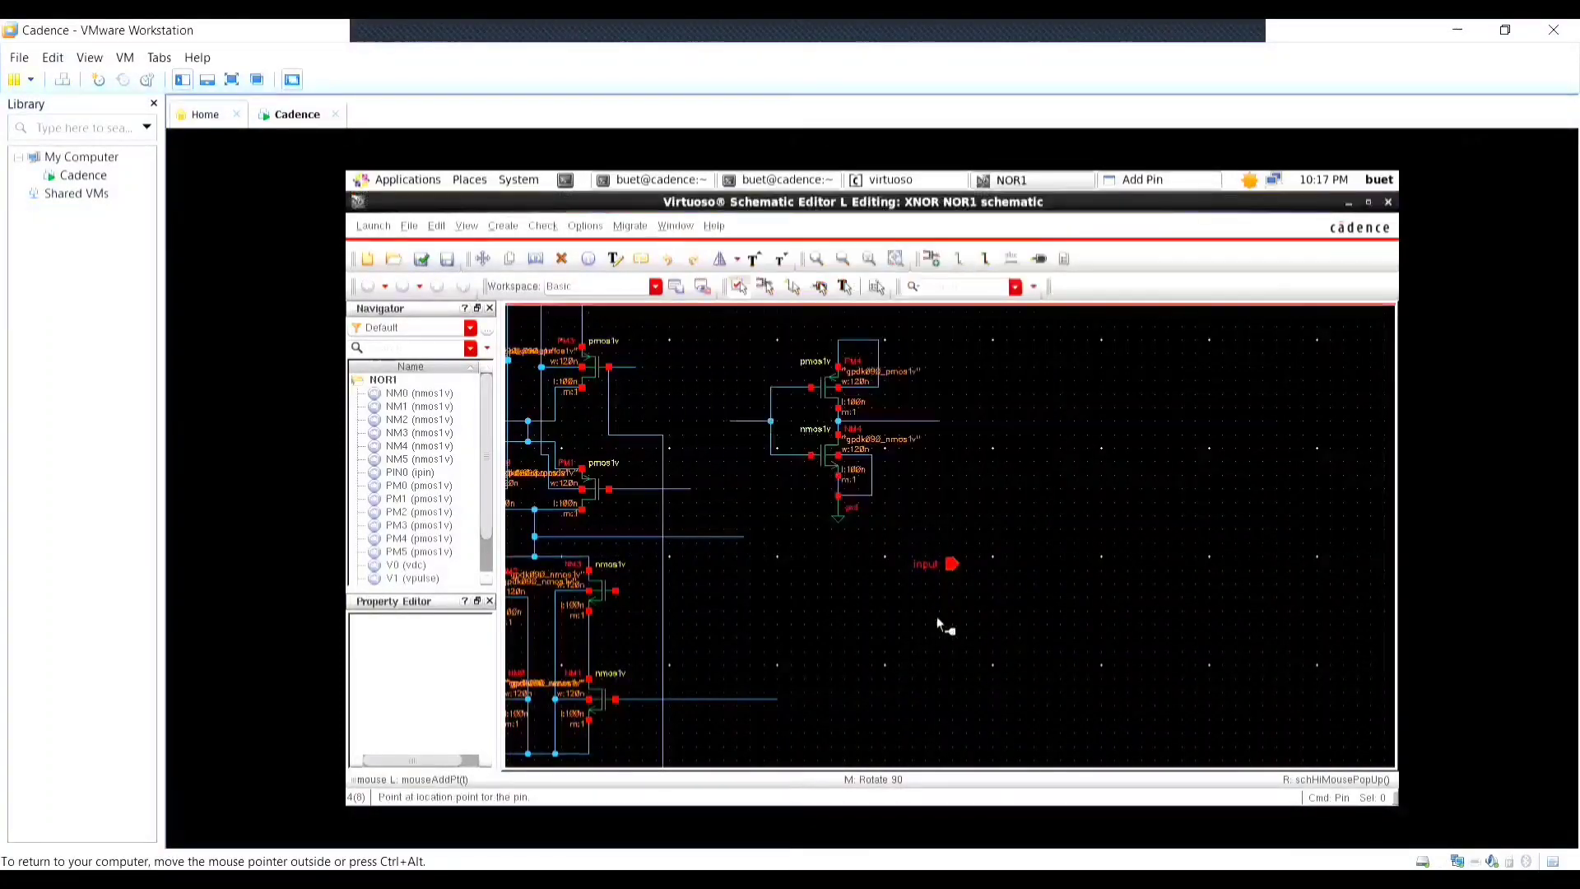
# Place a pin named OUTPUT, with direction output, to the right of the two input pins.
pyautogui.keyDown('ctrl'); pyautogui.scroll(-3, 705, 545); pyautogui.keyUp('ctrl')
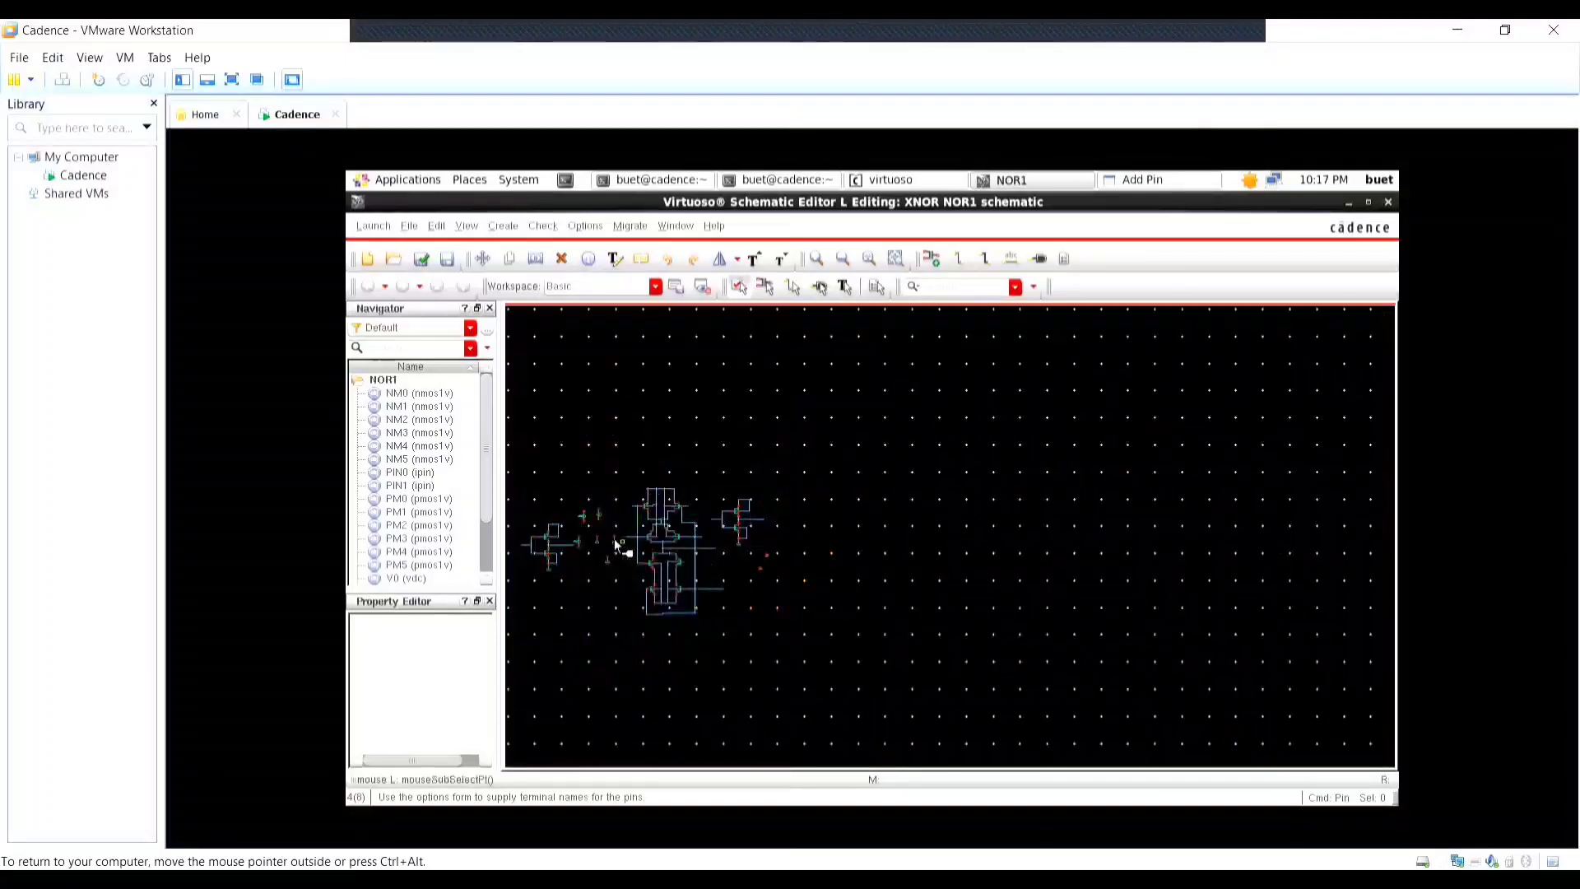
pyautogui.keyDown('ctrl'); pyautogui.scroll(3, 548, 546); pyautogui.keyUp('ctrl')
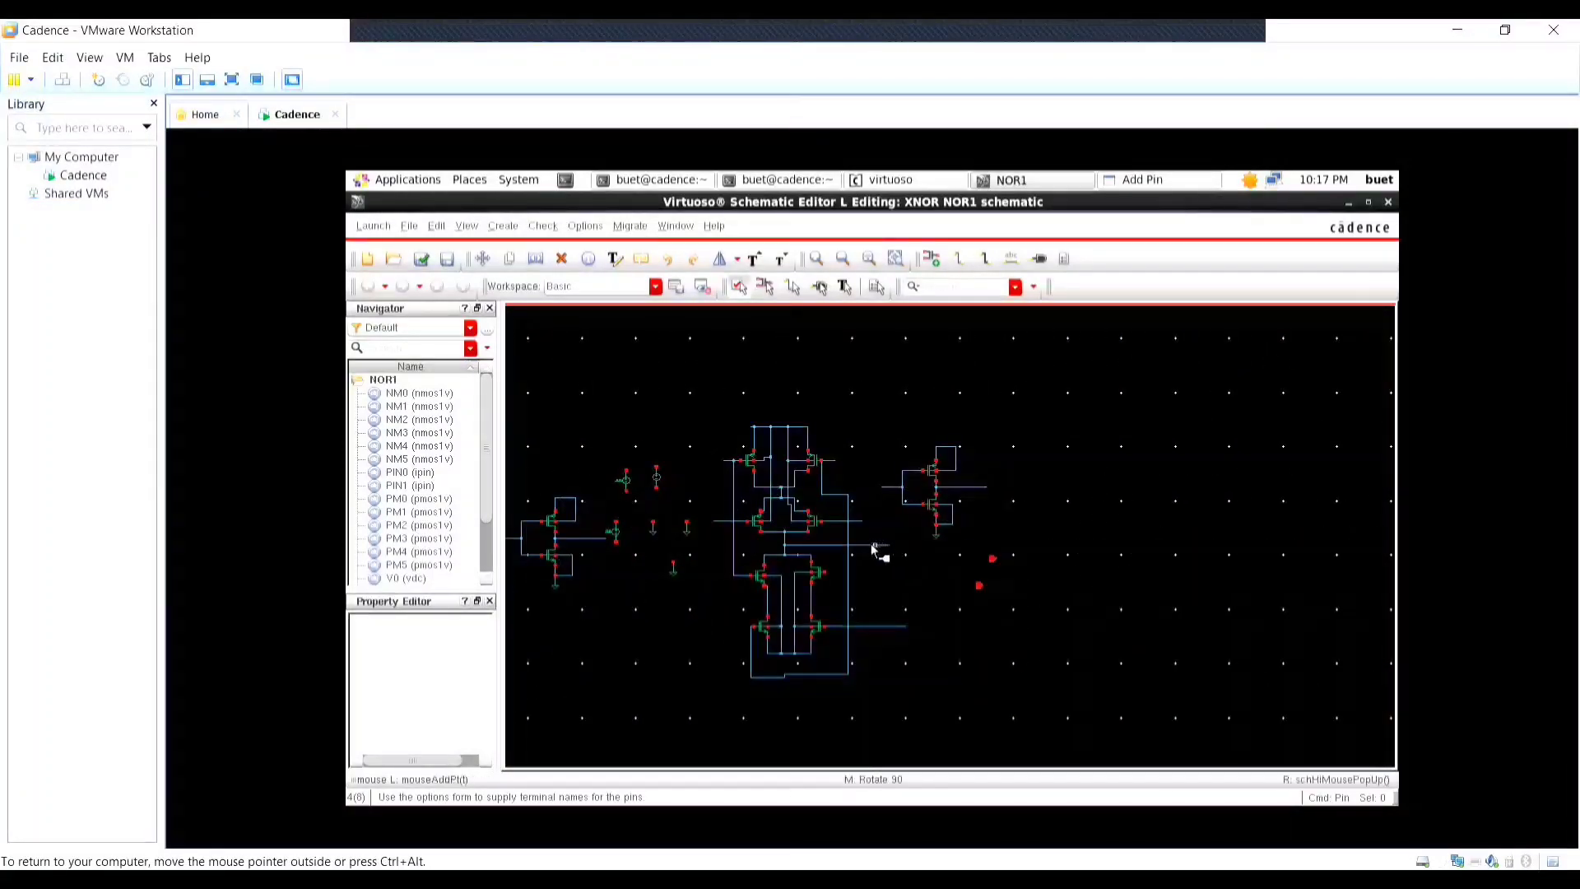
pyautogui.press('F3')
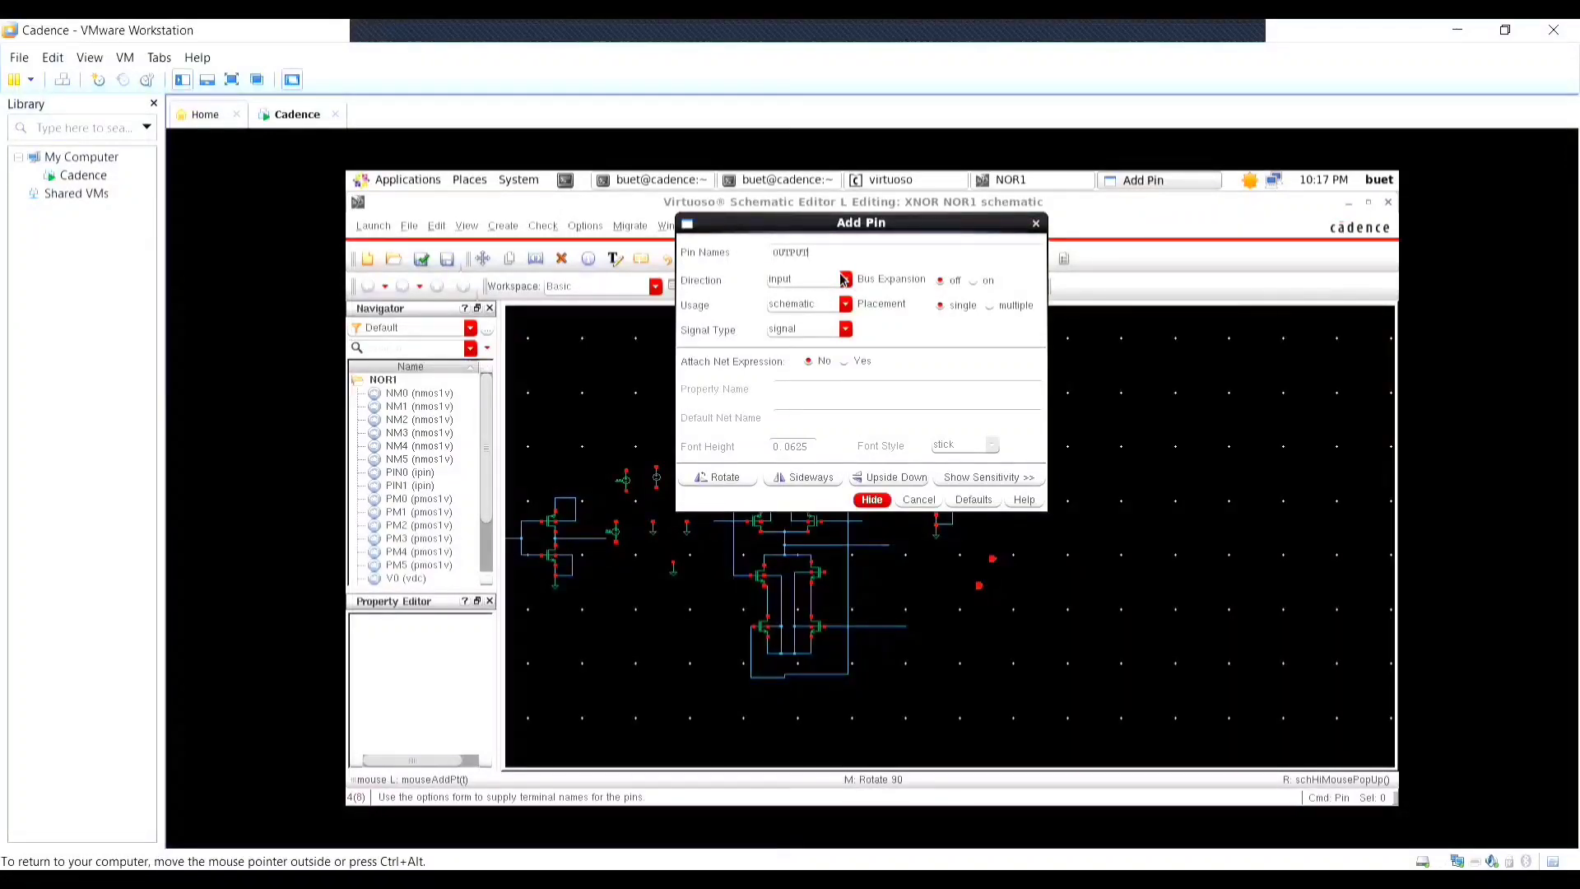
pyautogui.click(778, 281)
pyautogui.click(790, 305)
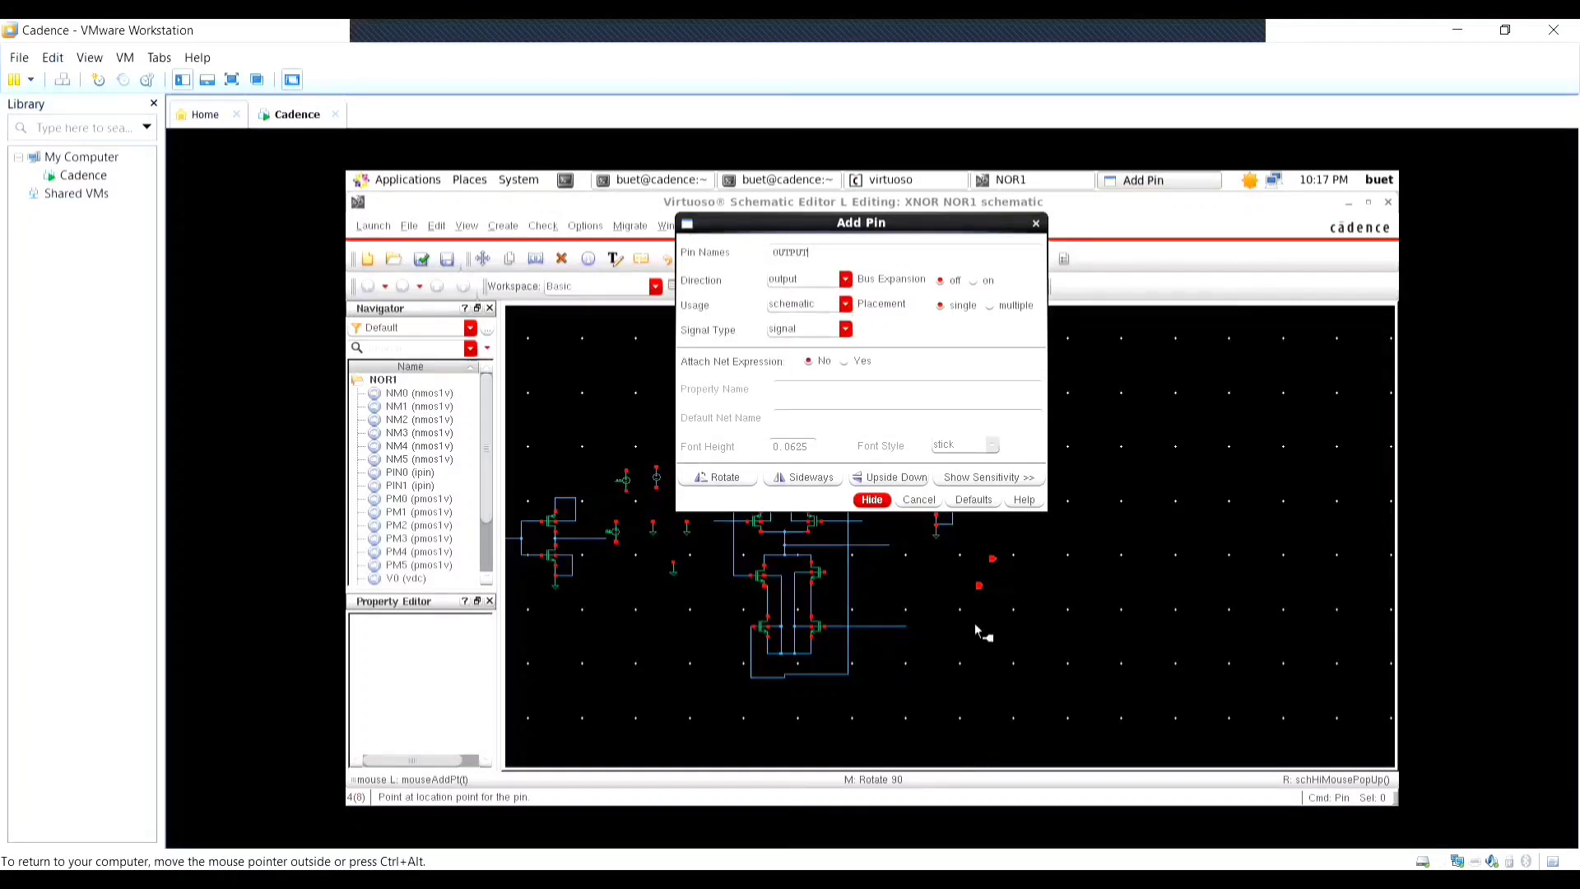
pyautogui.click(1085, 544)
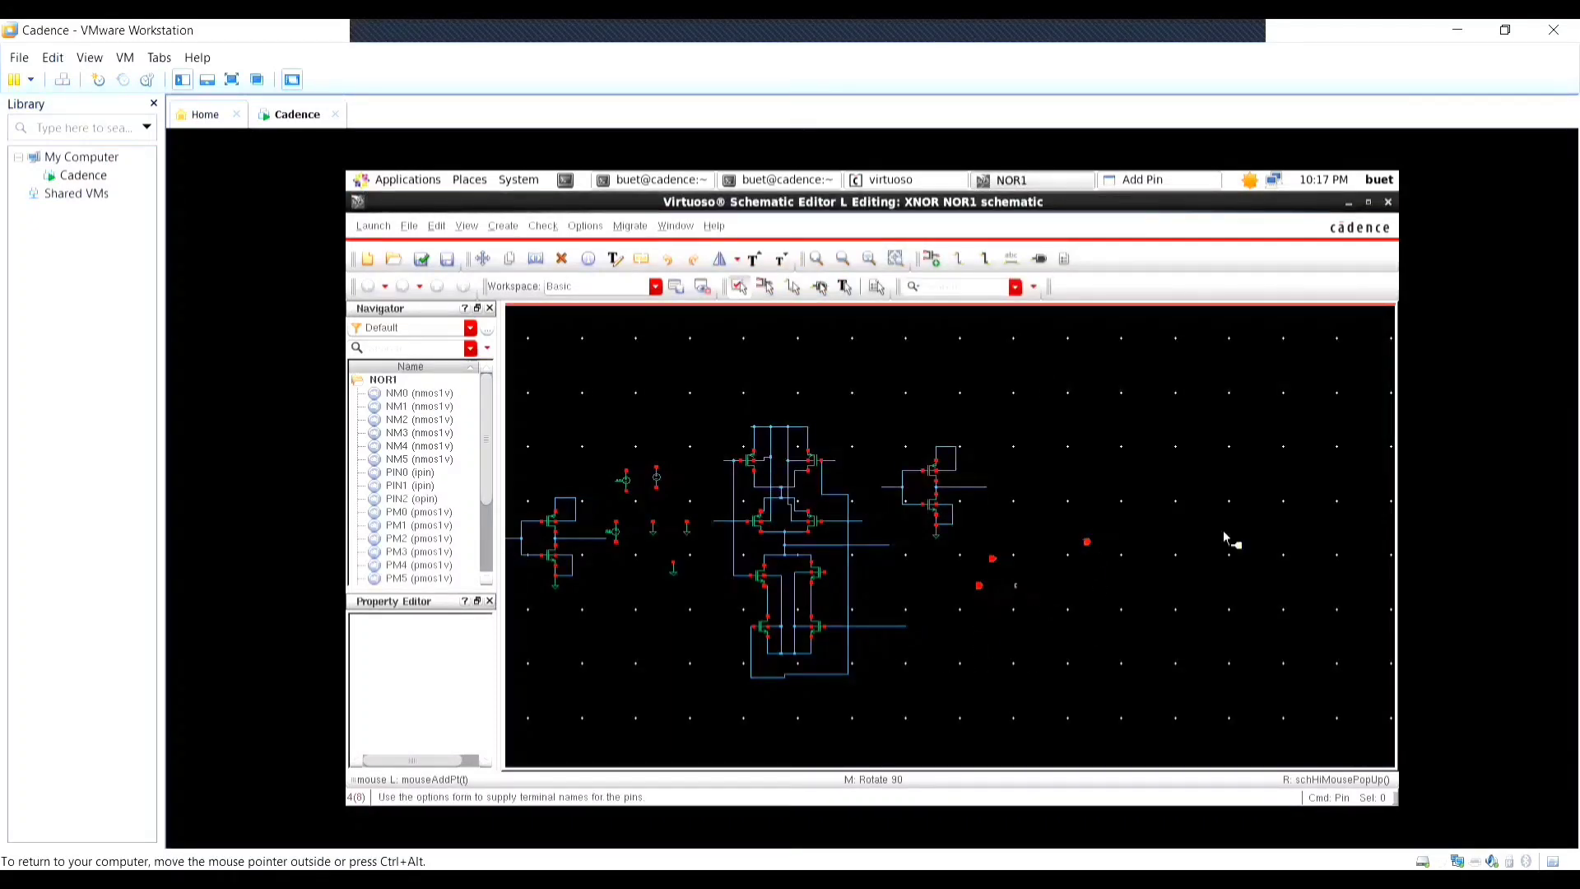
pyautogui.keyDown('ctrl'); pyautogui.scroll(3, 1046, 567); pyautogui.keyUp('ctrl')
pyautogui.scroll(-1, 1045, 568)
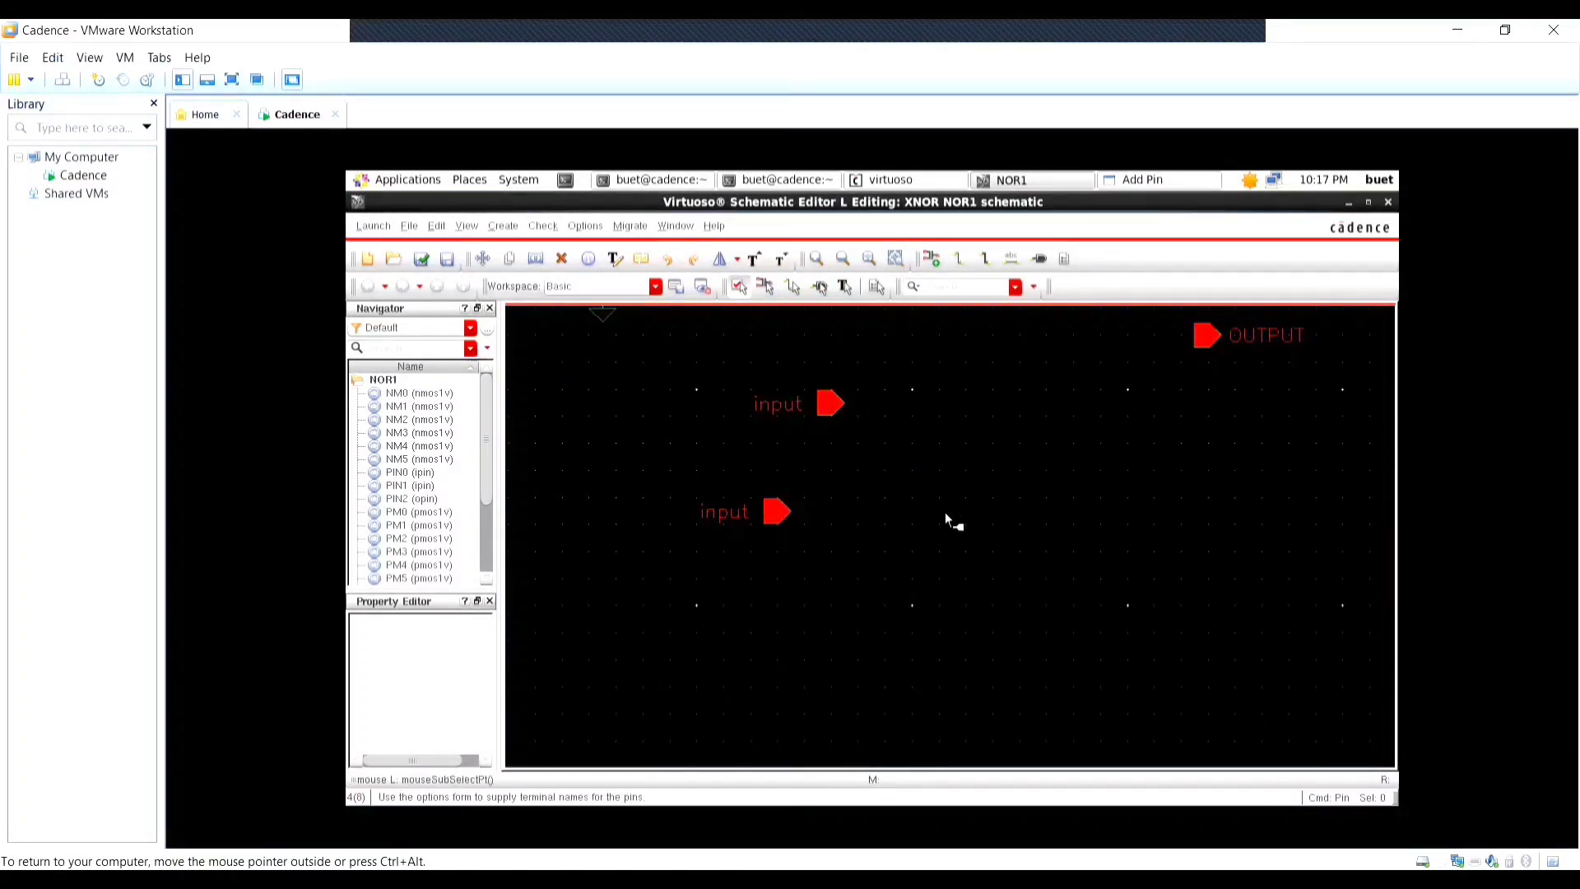
# Finish placing pins and flip the lower input pin horizontally so it points left.
pyautogui.keyDown('ctrl'); pyautogui.scroll(-2, 943, 506); pyautogui.keyUp('ctrl')
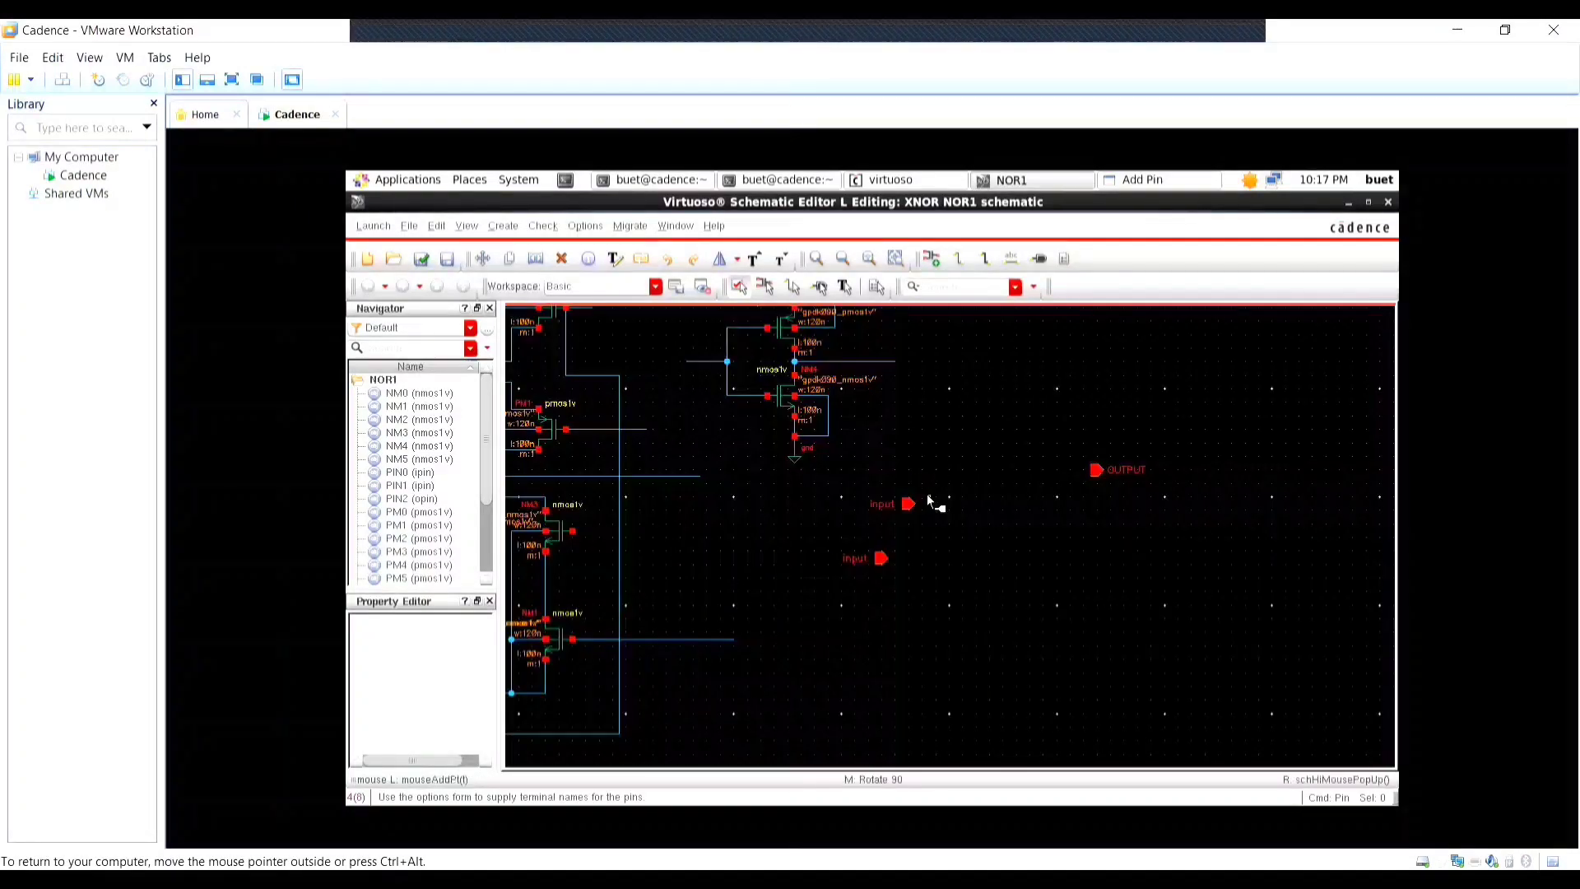
pyautogui.press('Escape')
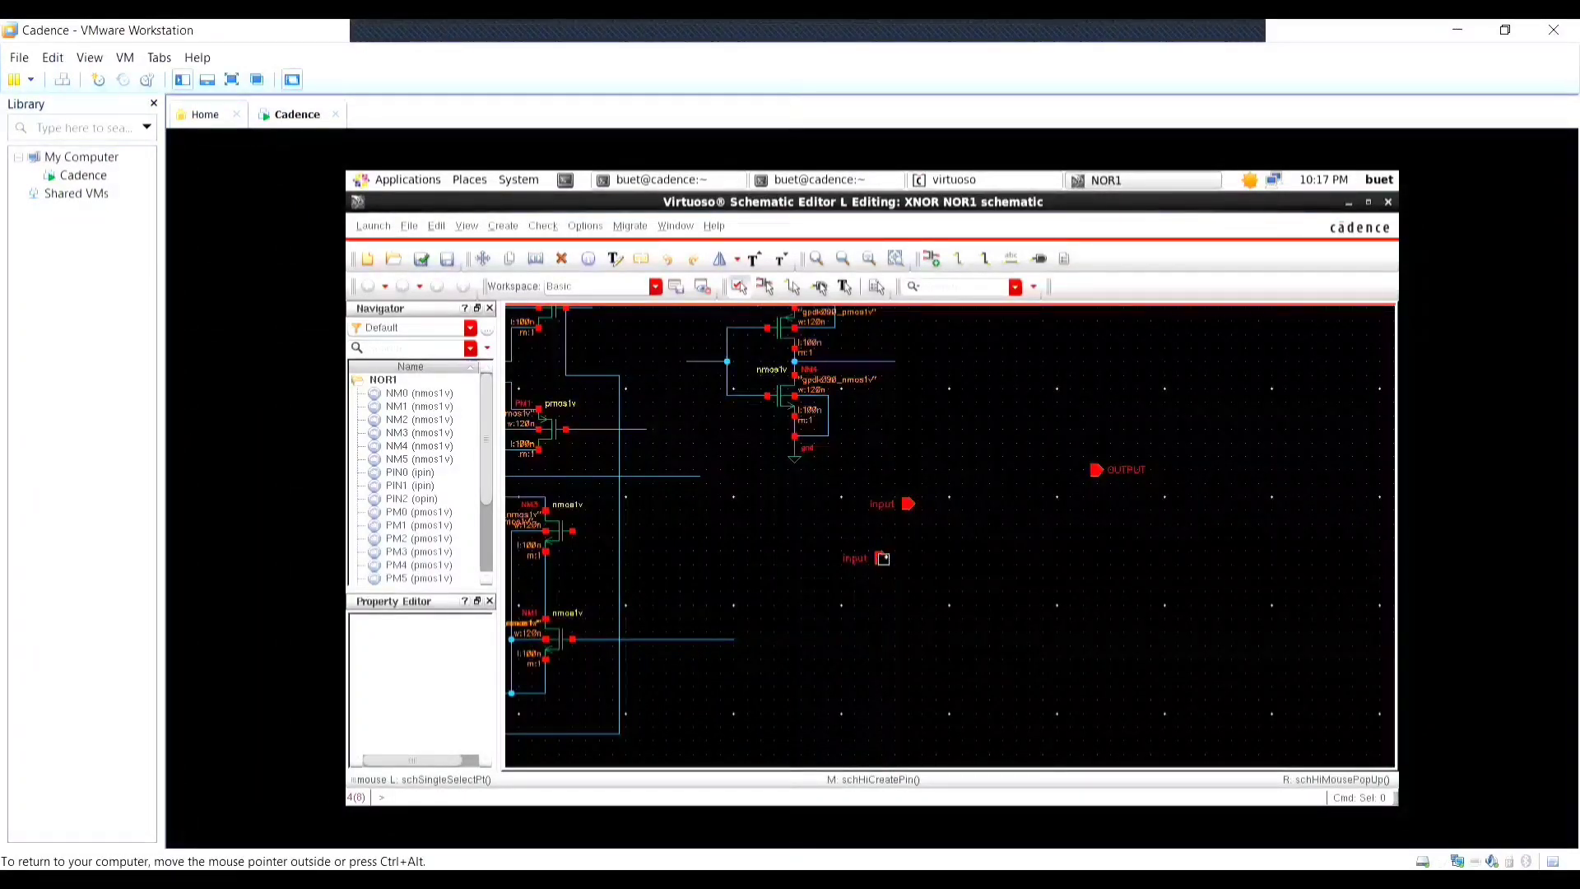
pyautogui.click(882, 558)
pyautogui.press('r')
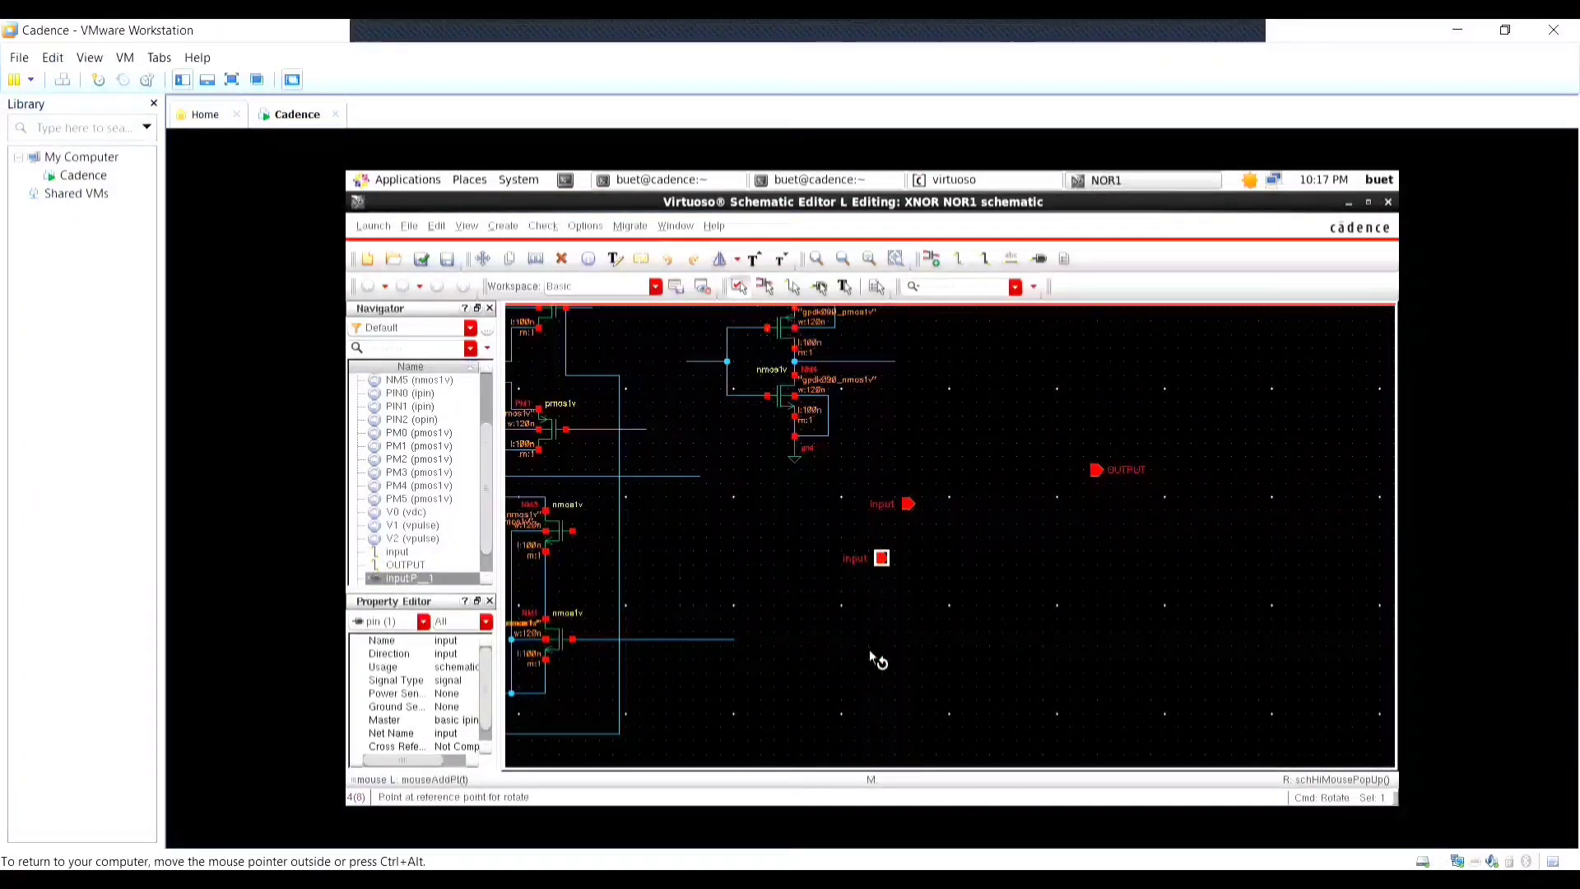
# Flip the OUTPUT pin horizontally and attach it to the open end of the gate's output wire between the pull-up and pull-down networks.
pyautogui.click(1097, 470)
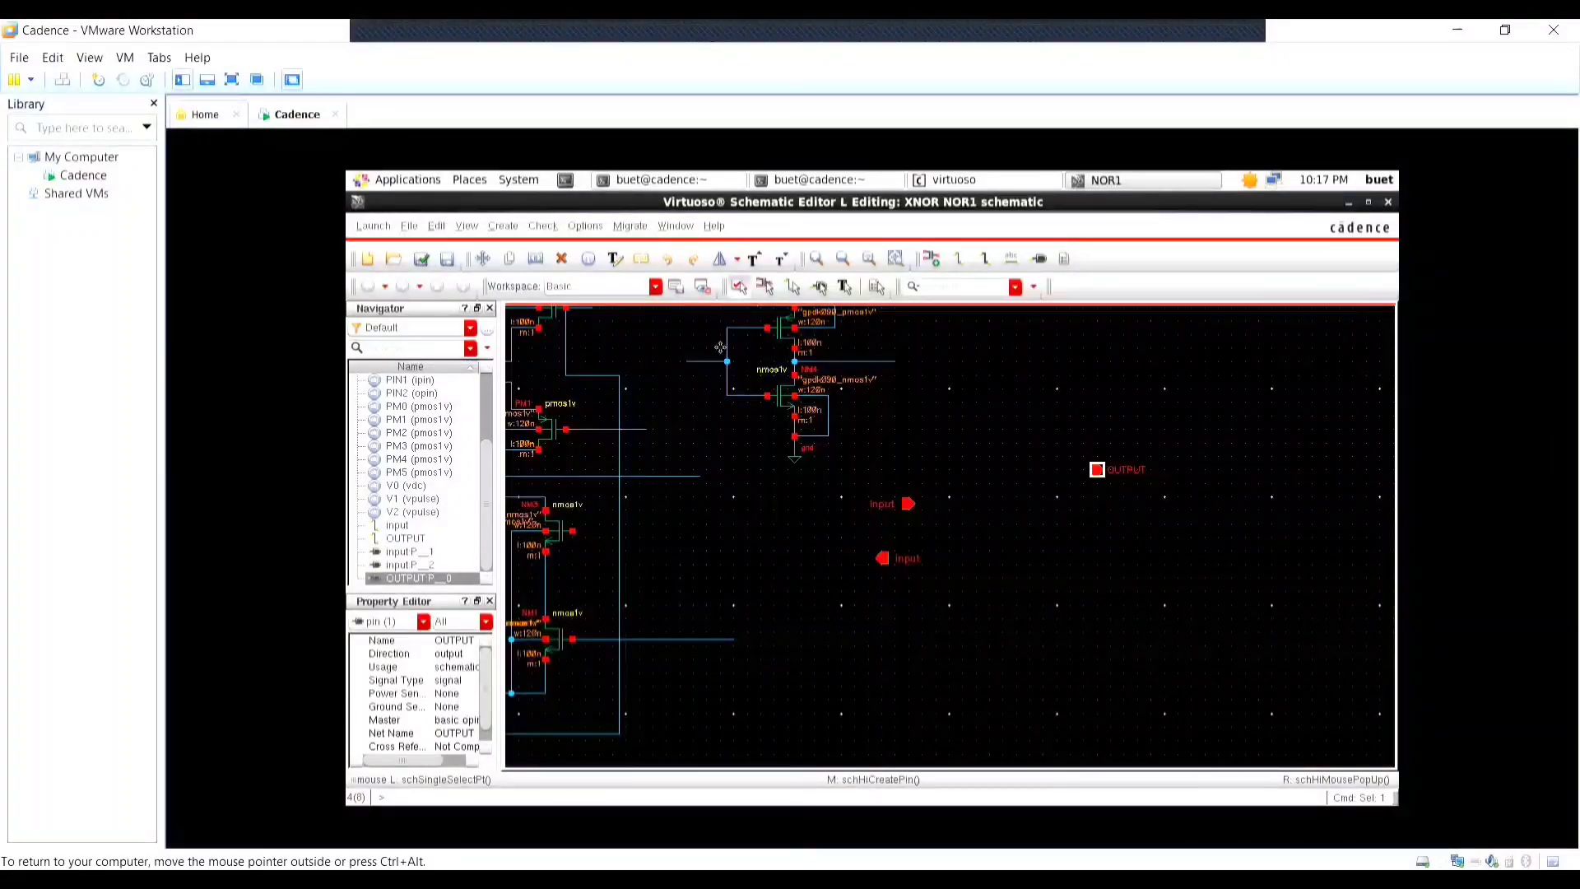
pyautogui.click(721, 259)
pyautogui.click(1102, 475)
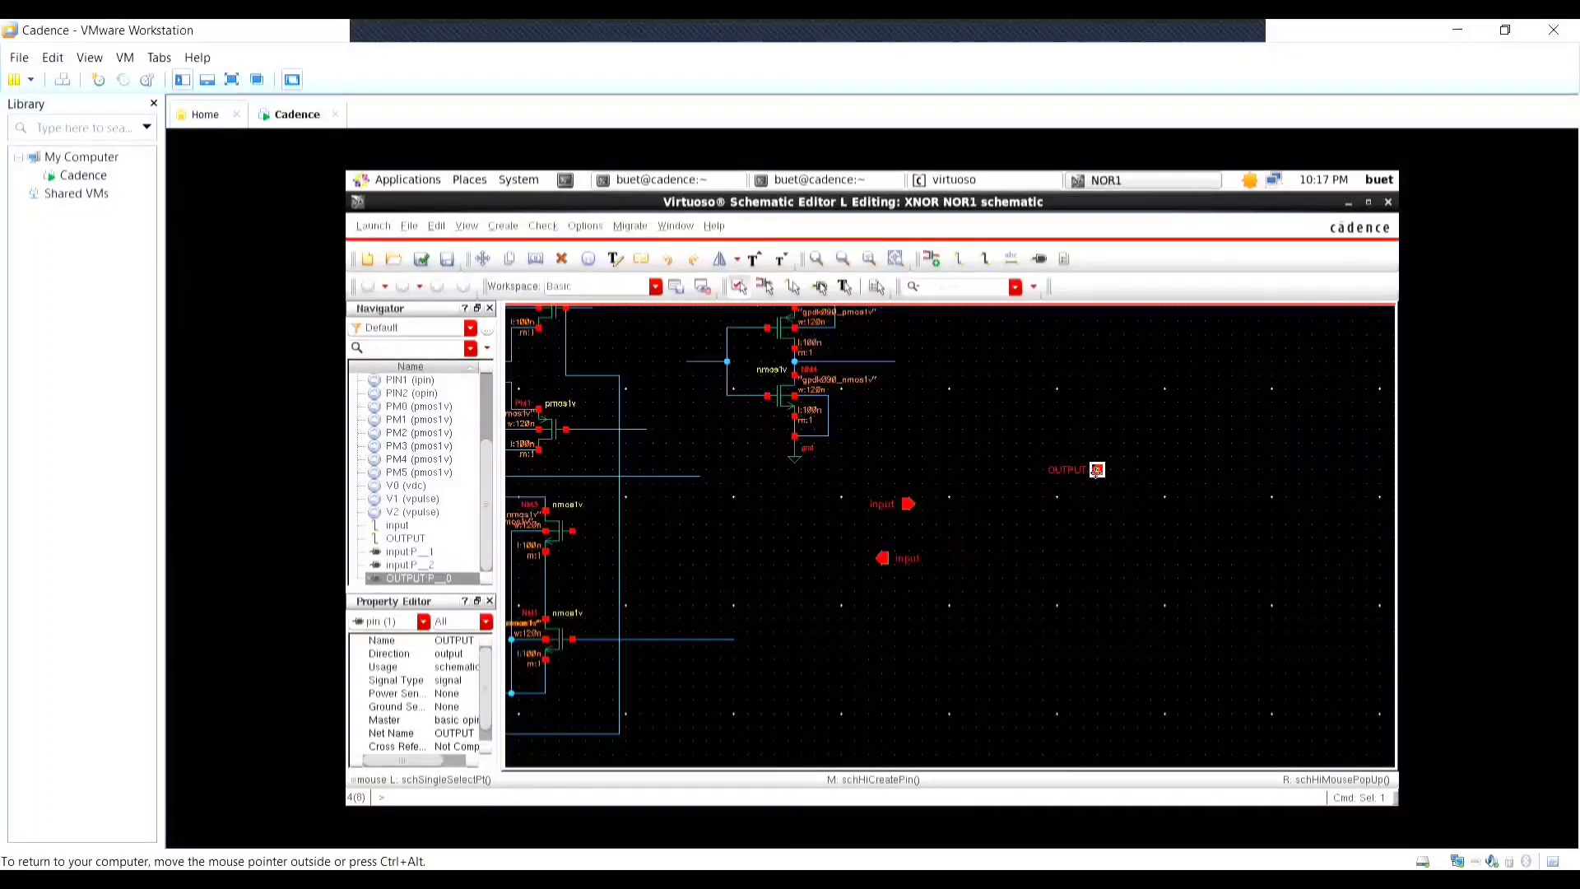
pyautogui.moveTo(1097, 471); pyautogui.dragTo(936, 466)
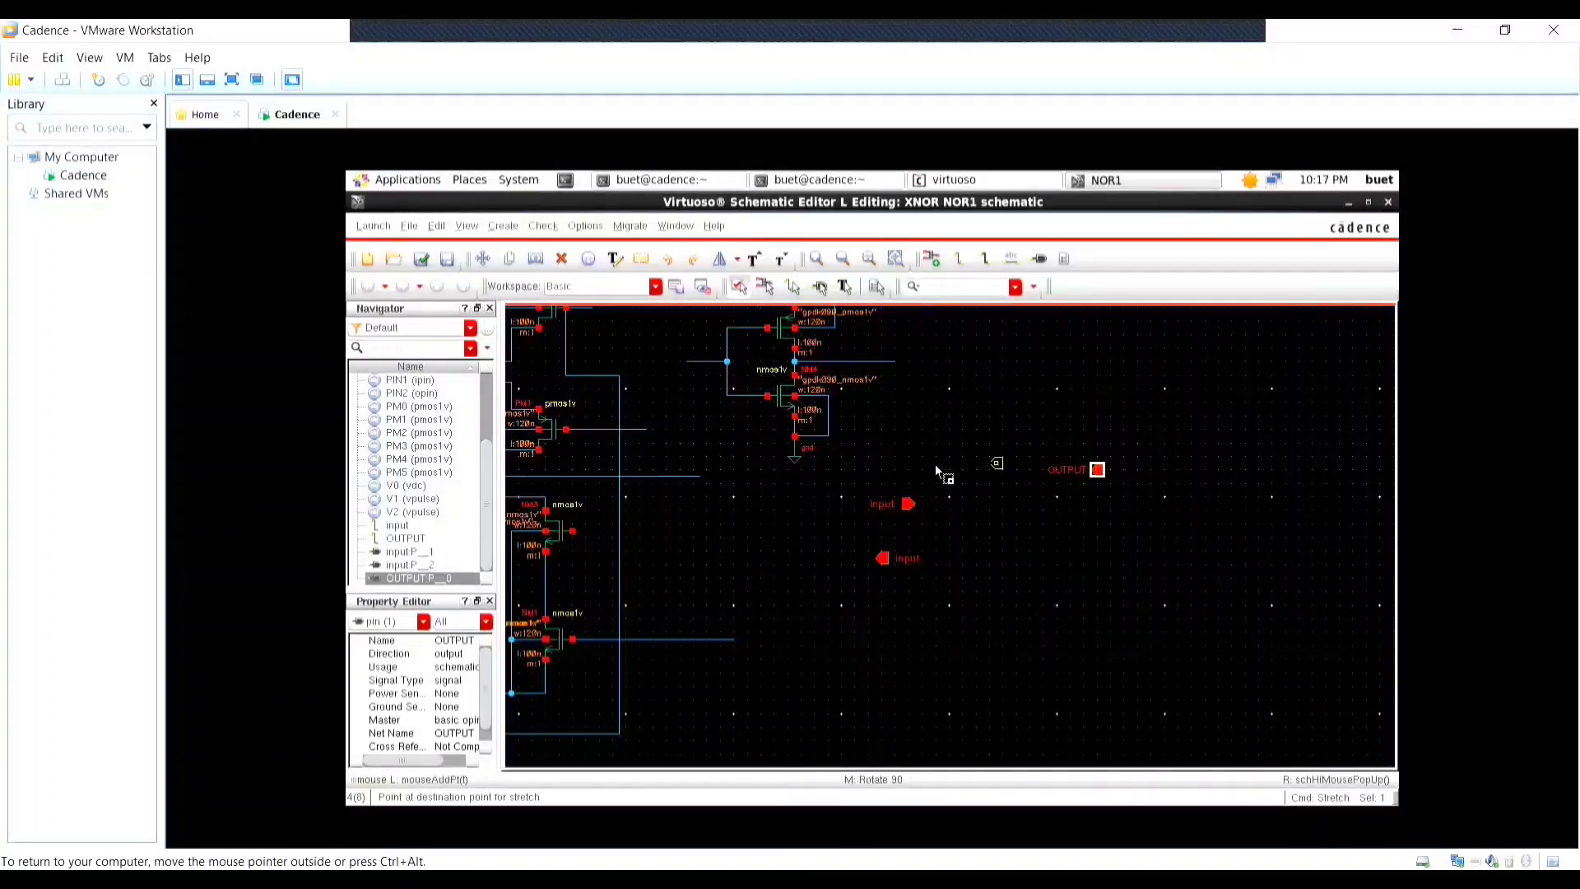
pyautogui.click(694, 474)
pyautogui.keyDown('ctrl'); pyautogui.scroll(-3, 597, 473); pyautogui.keyUp('ctrl')
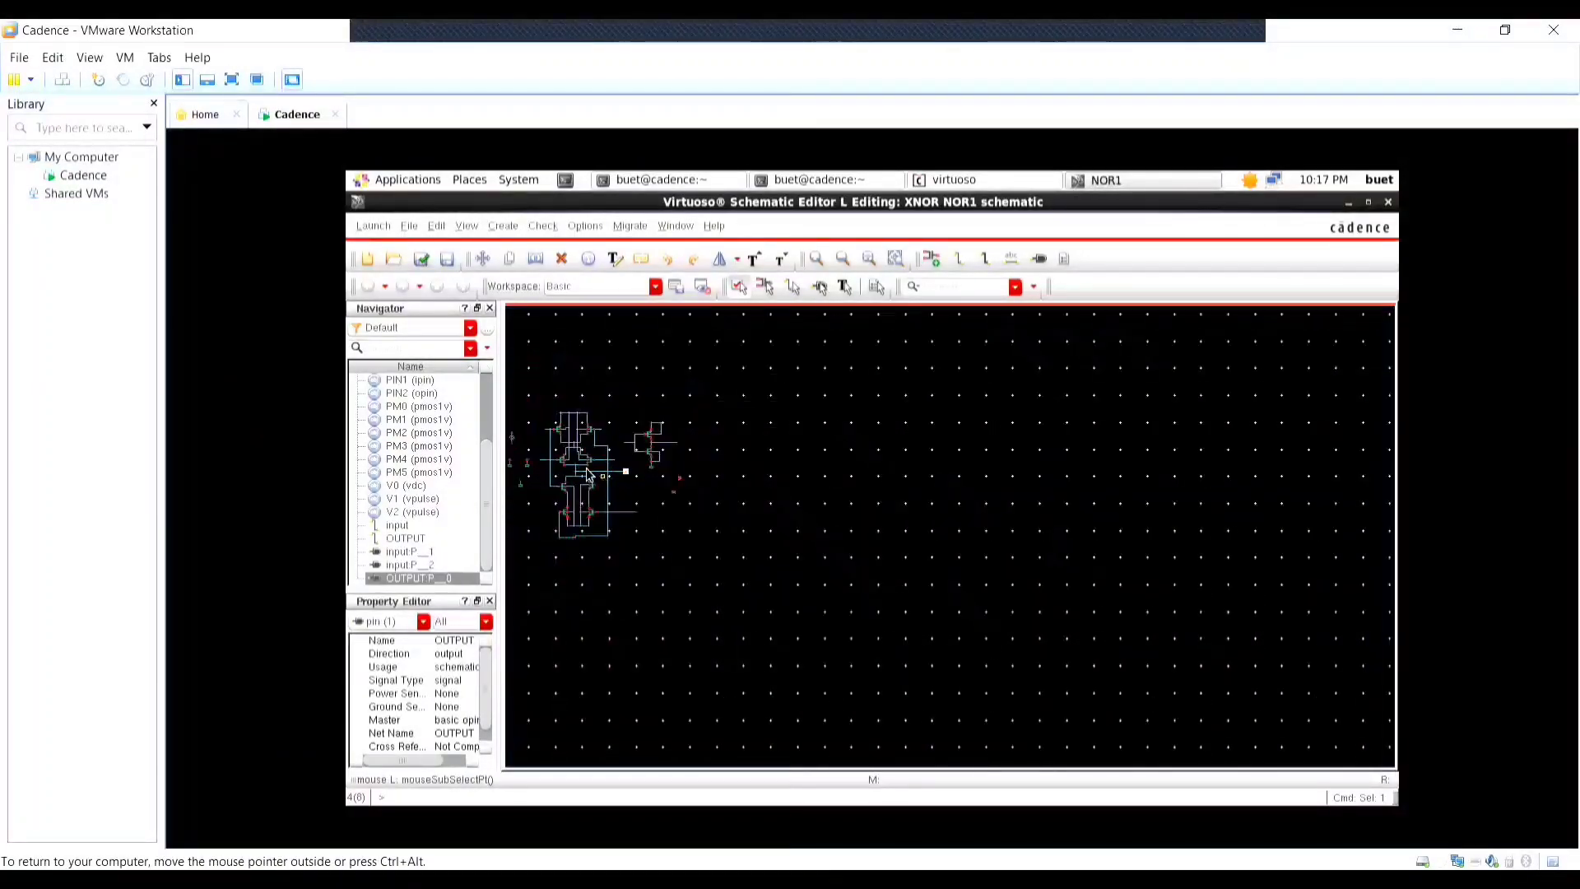
pyautogui.keyDown('ctrl'); pyautogui.scroll(4, 589, 475); pyautogui.keyUp('ctrl')
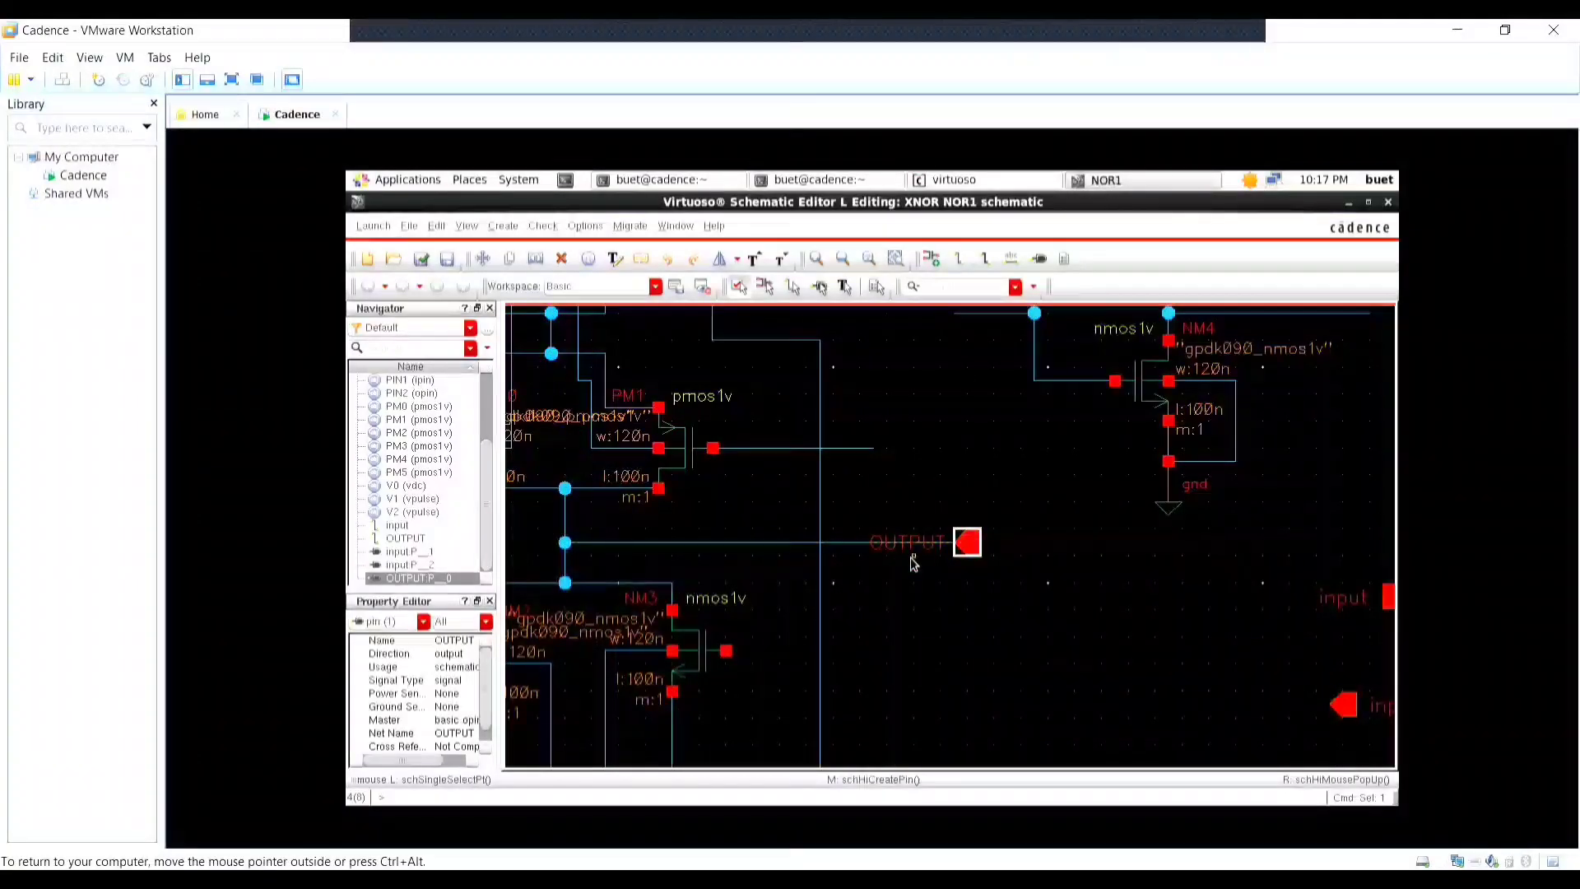
pyautogui.keyDown('ctrl'); pyautogui.scroll(-2, 1069, 607); pyautogui.keyUp('ctrl')
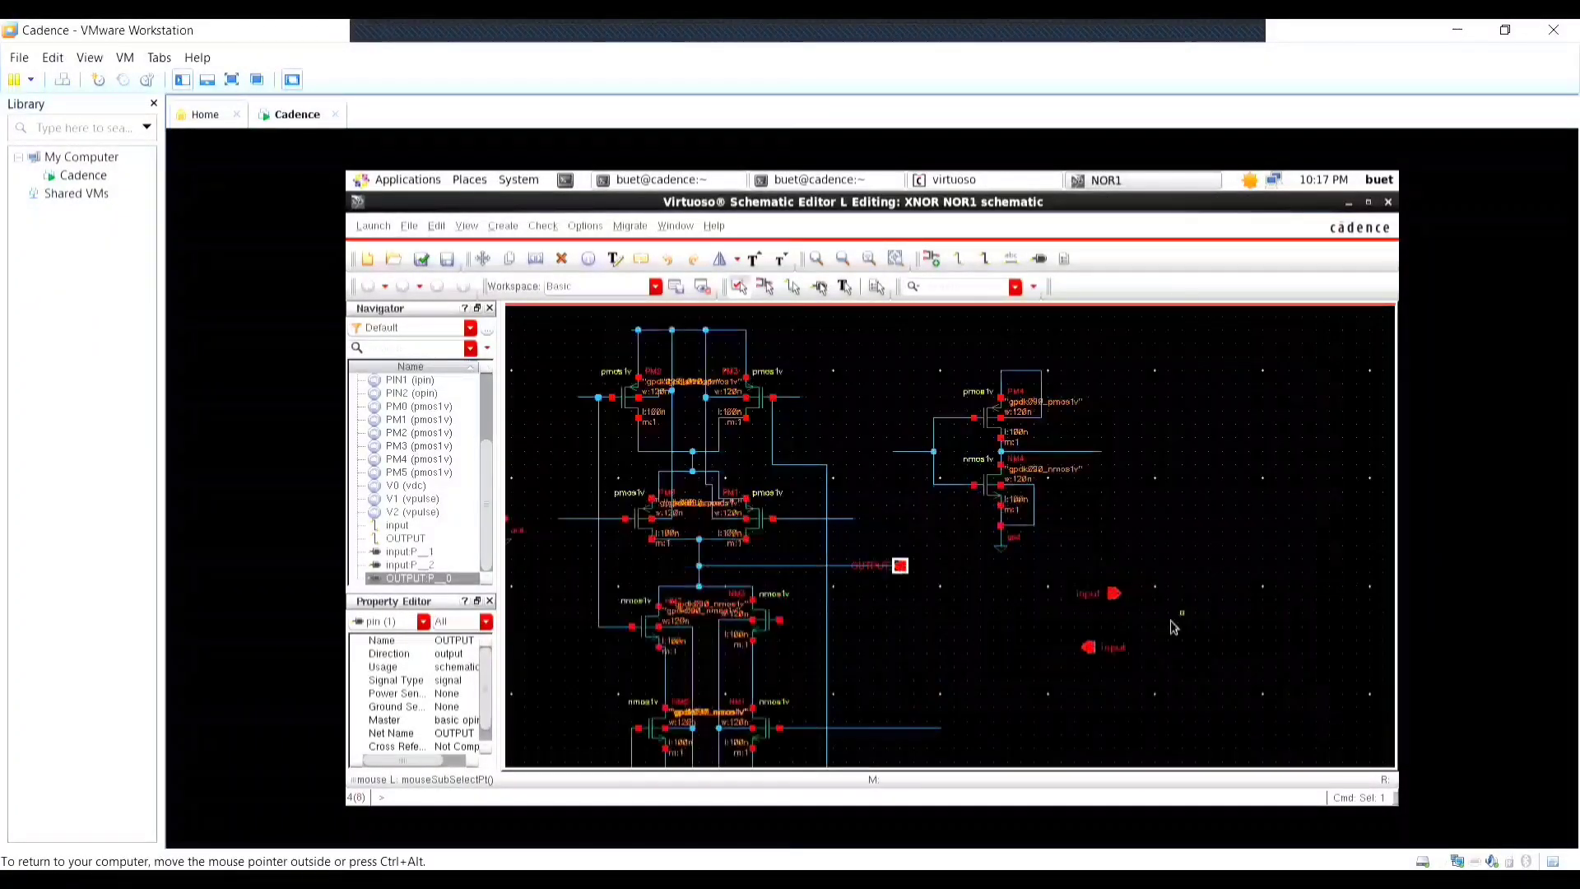
# Move the lower input pin to the open end of the PM4/NM4 inverter's input wire, flipped to point right.
pyautogui.click(1090, 649)
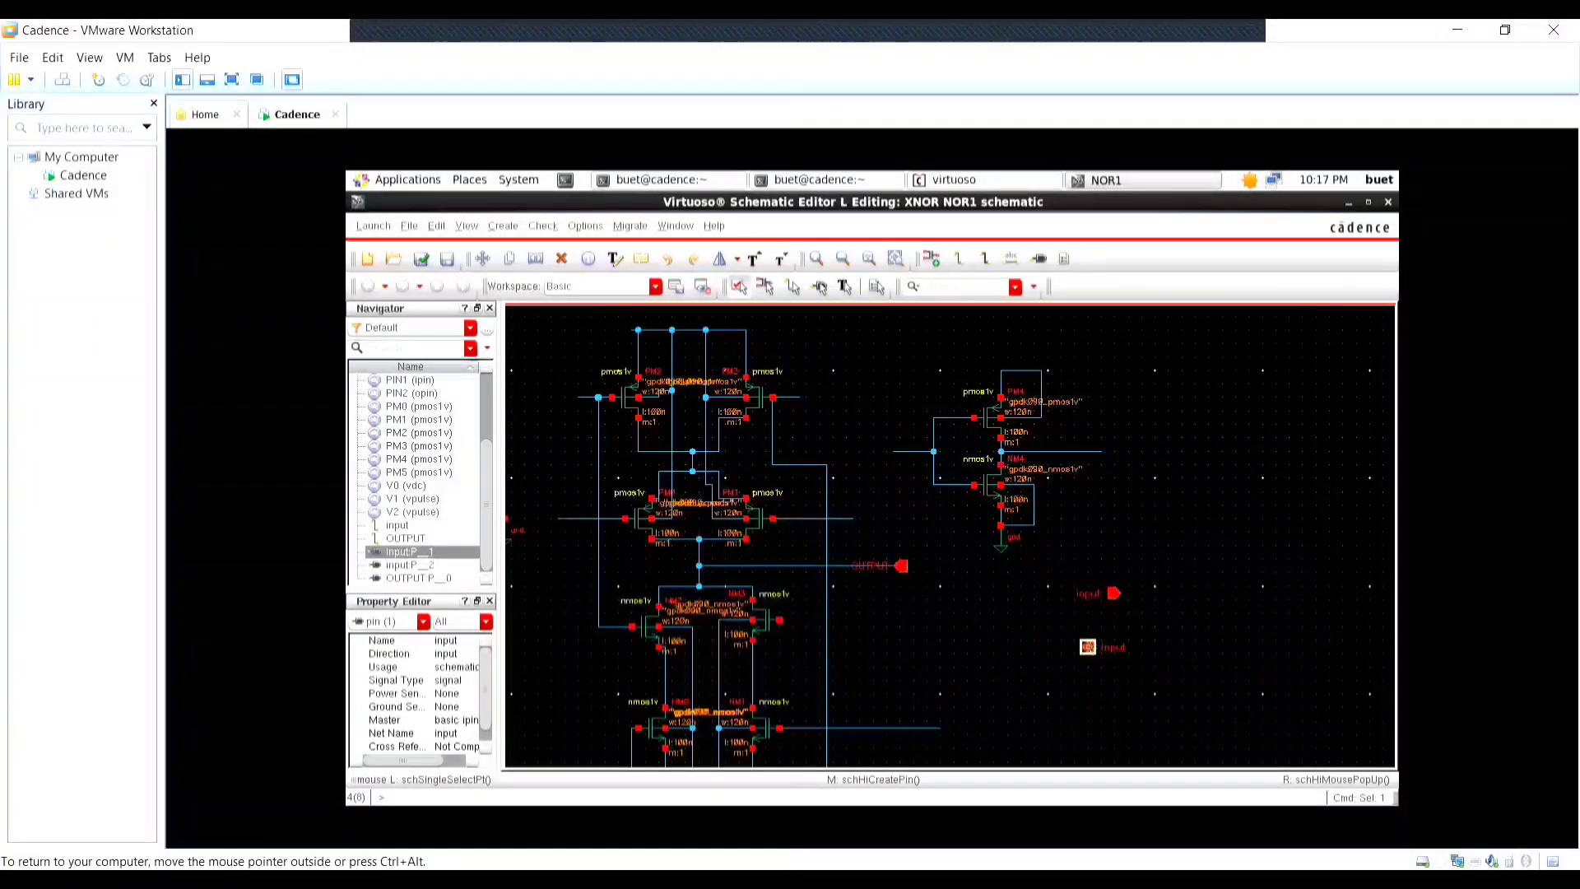
pyautogui.press('s')
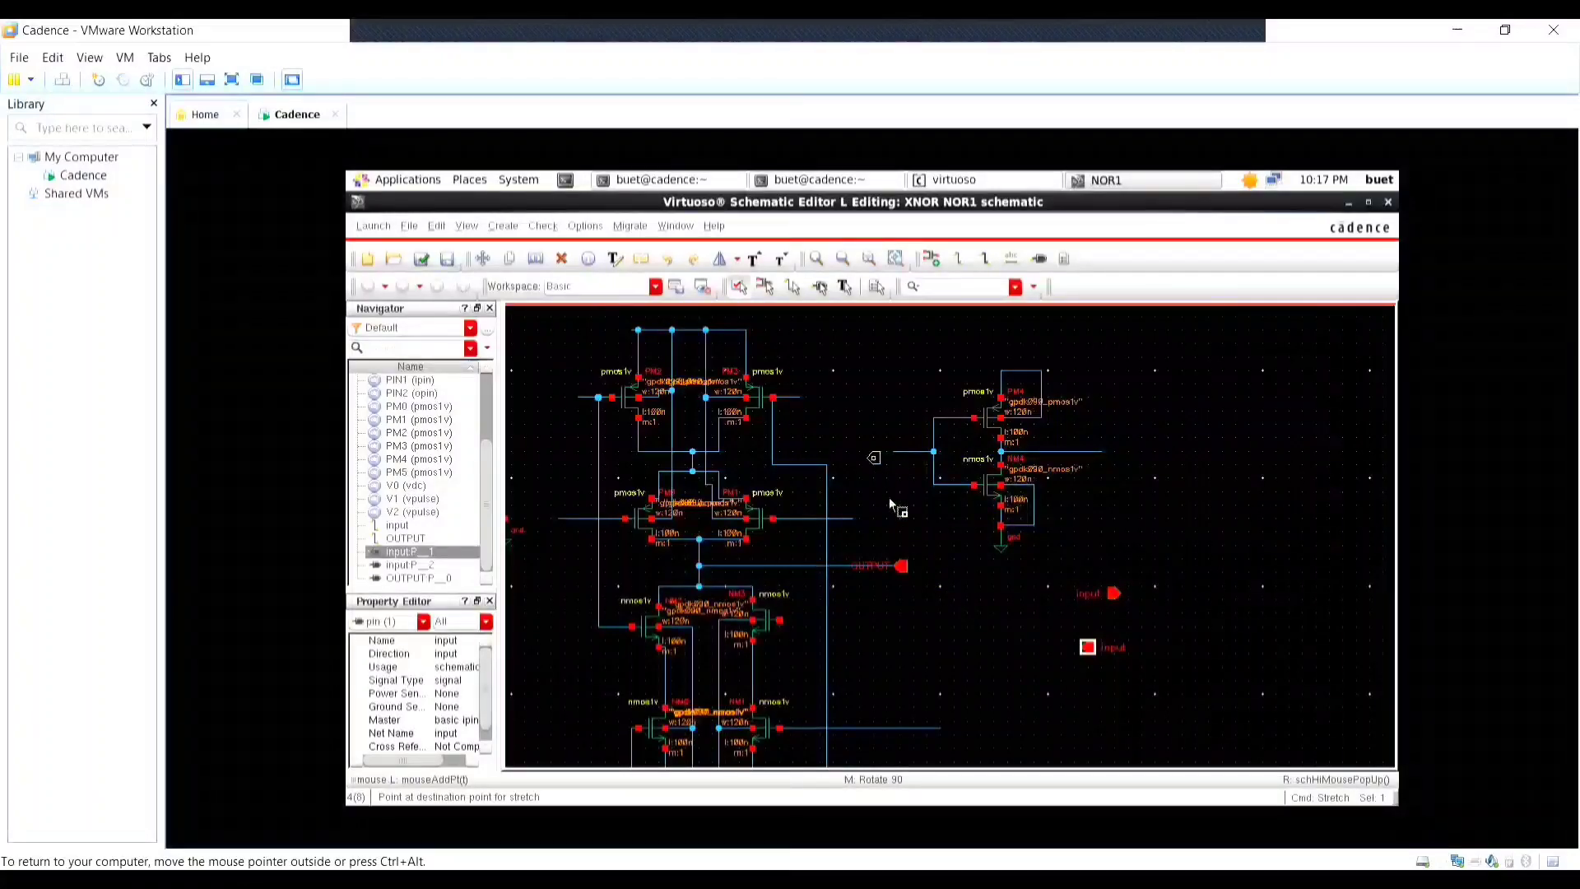
pyautogui.click(866, 457)
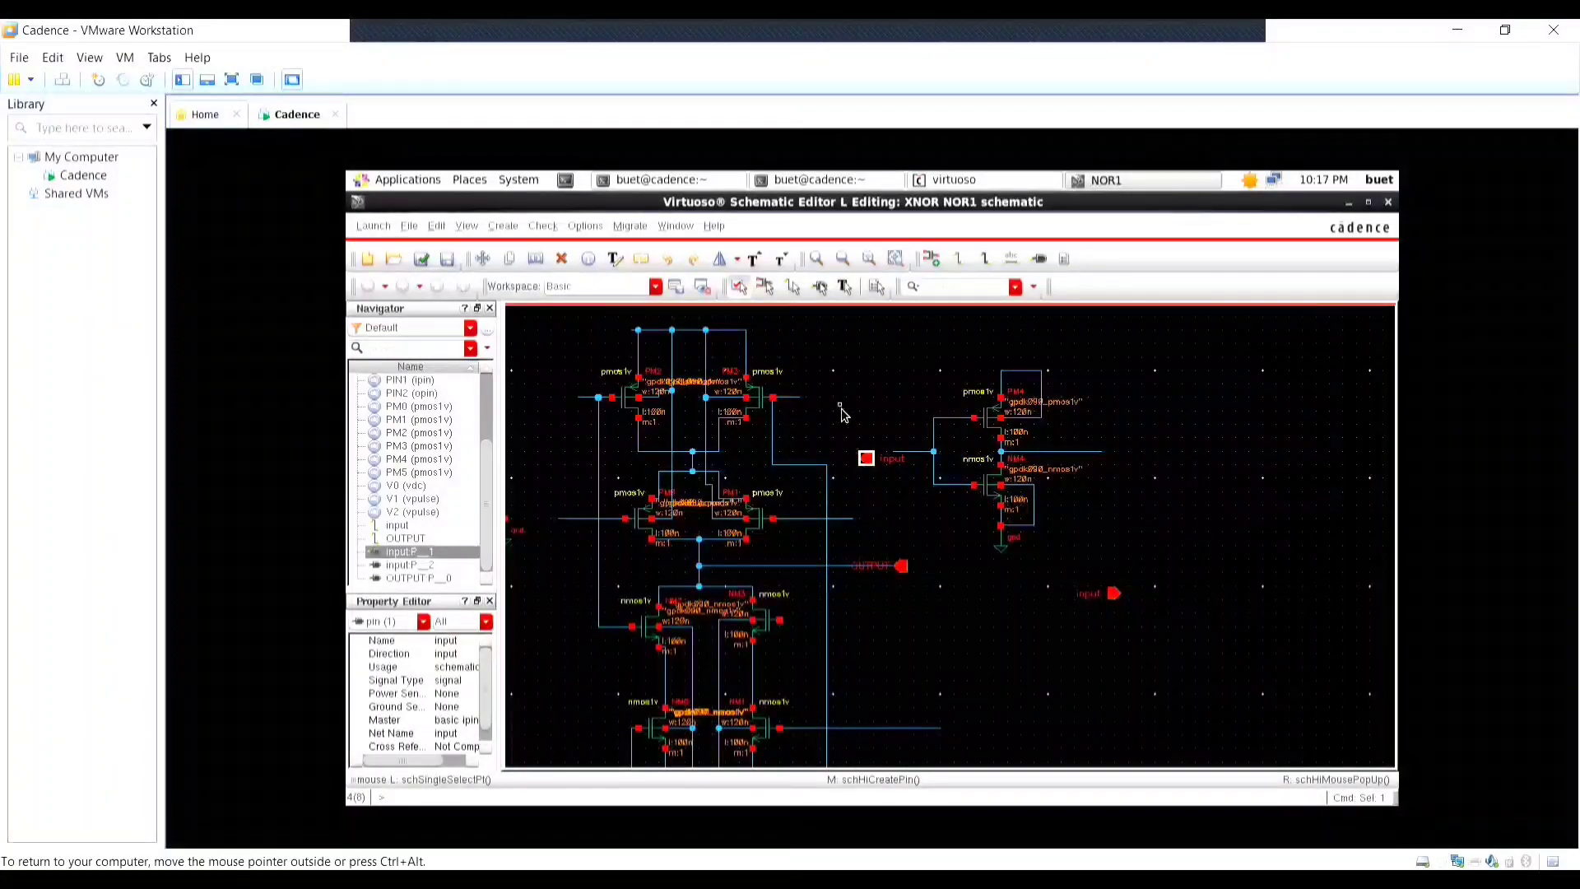
pyautogui.scroll(2, 841, 408)
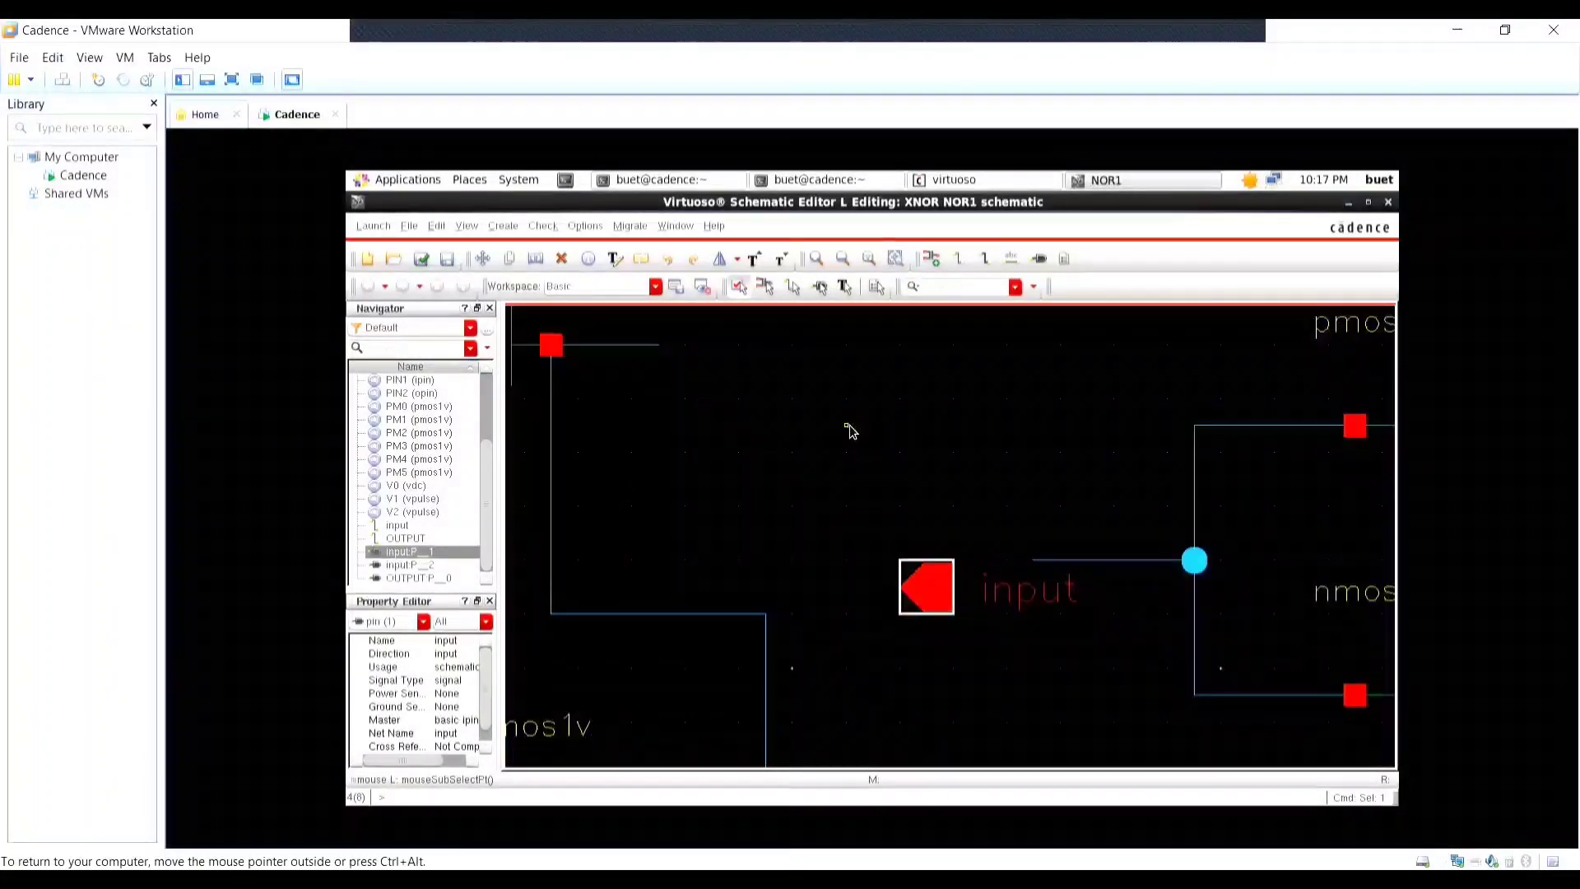
pyautogui.click(721, 261)
pyautogui.click(927, 589)
pyautogui.click(1011, 642)
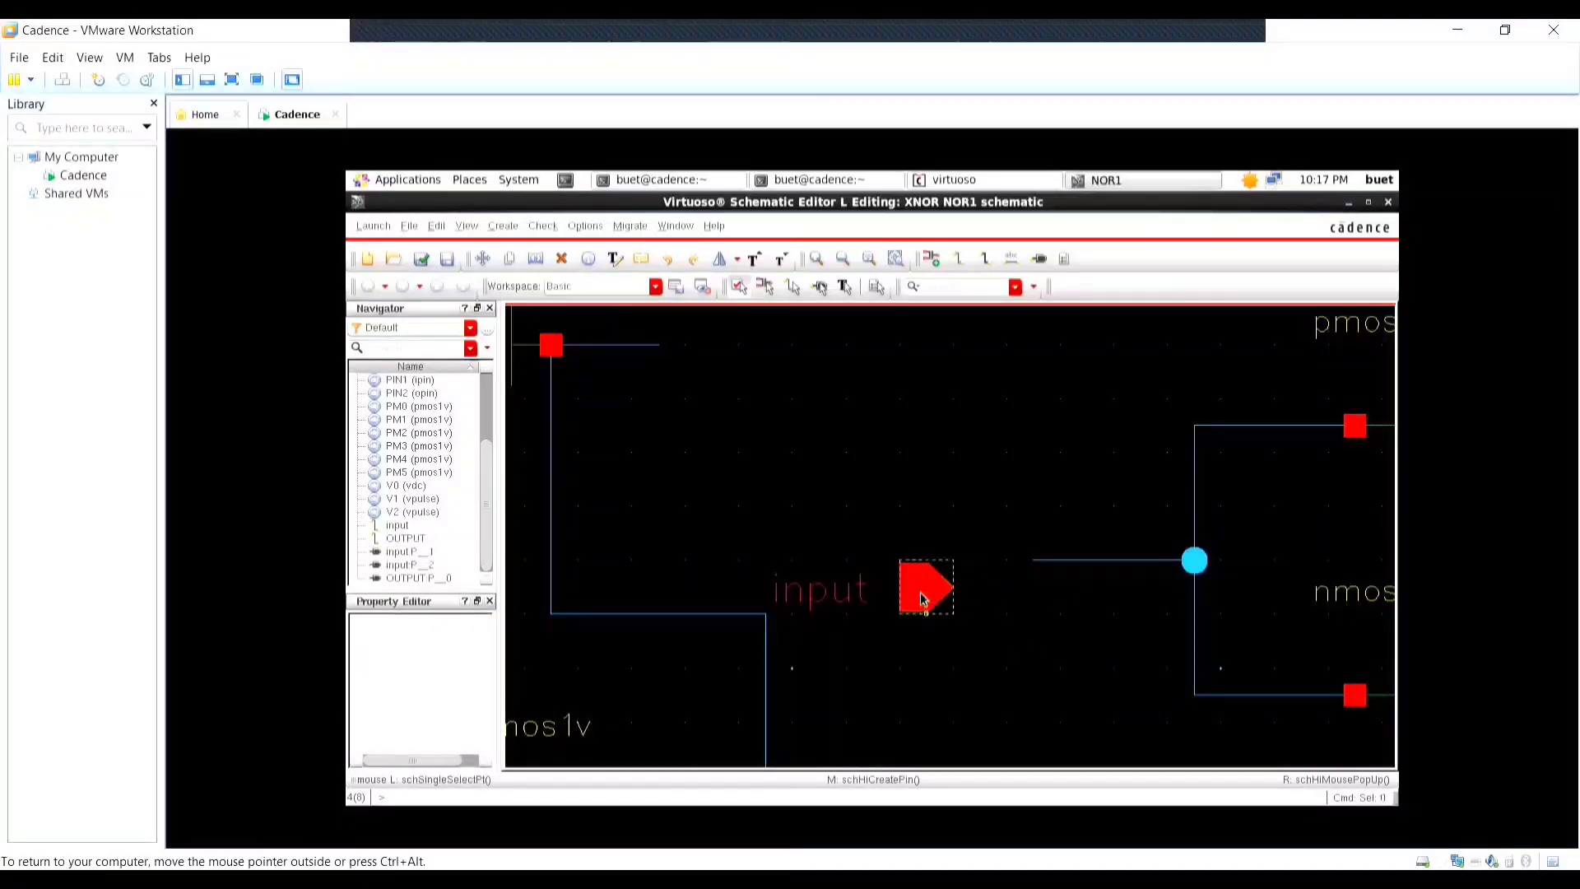
pyautogui.moveTo(923, 598); pyautogui.dragTo(1050, 566)
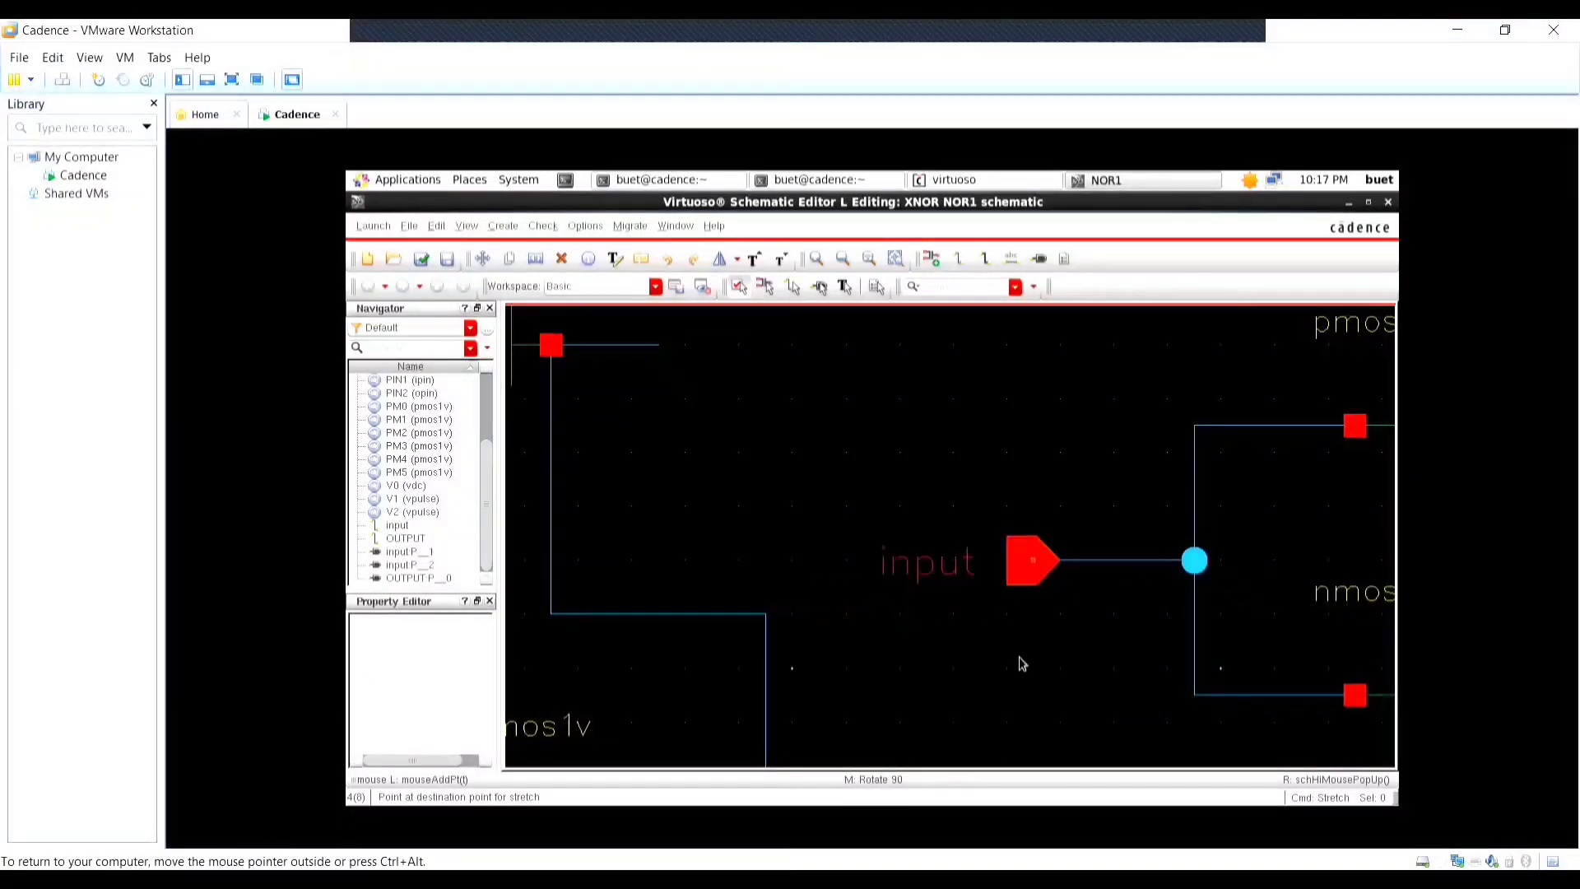
# Rename the input pin at the PM4/NM4 inverter as B.
pyautogui.doubleClick(927, 581)
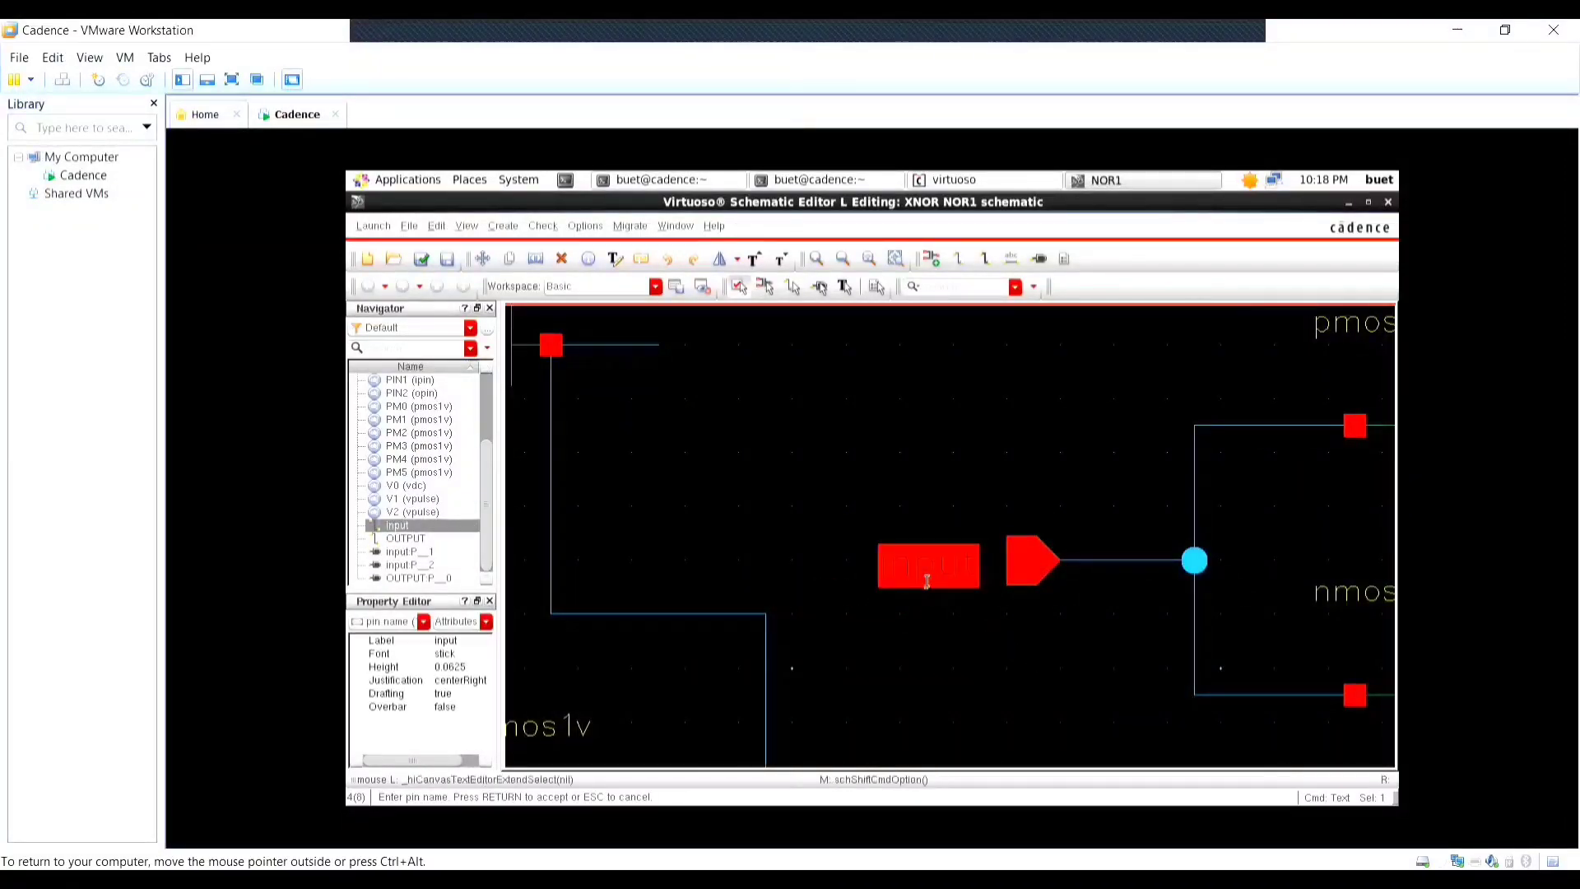
pyautogui.write('B')
pyautogui.press('Return')
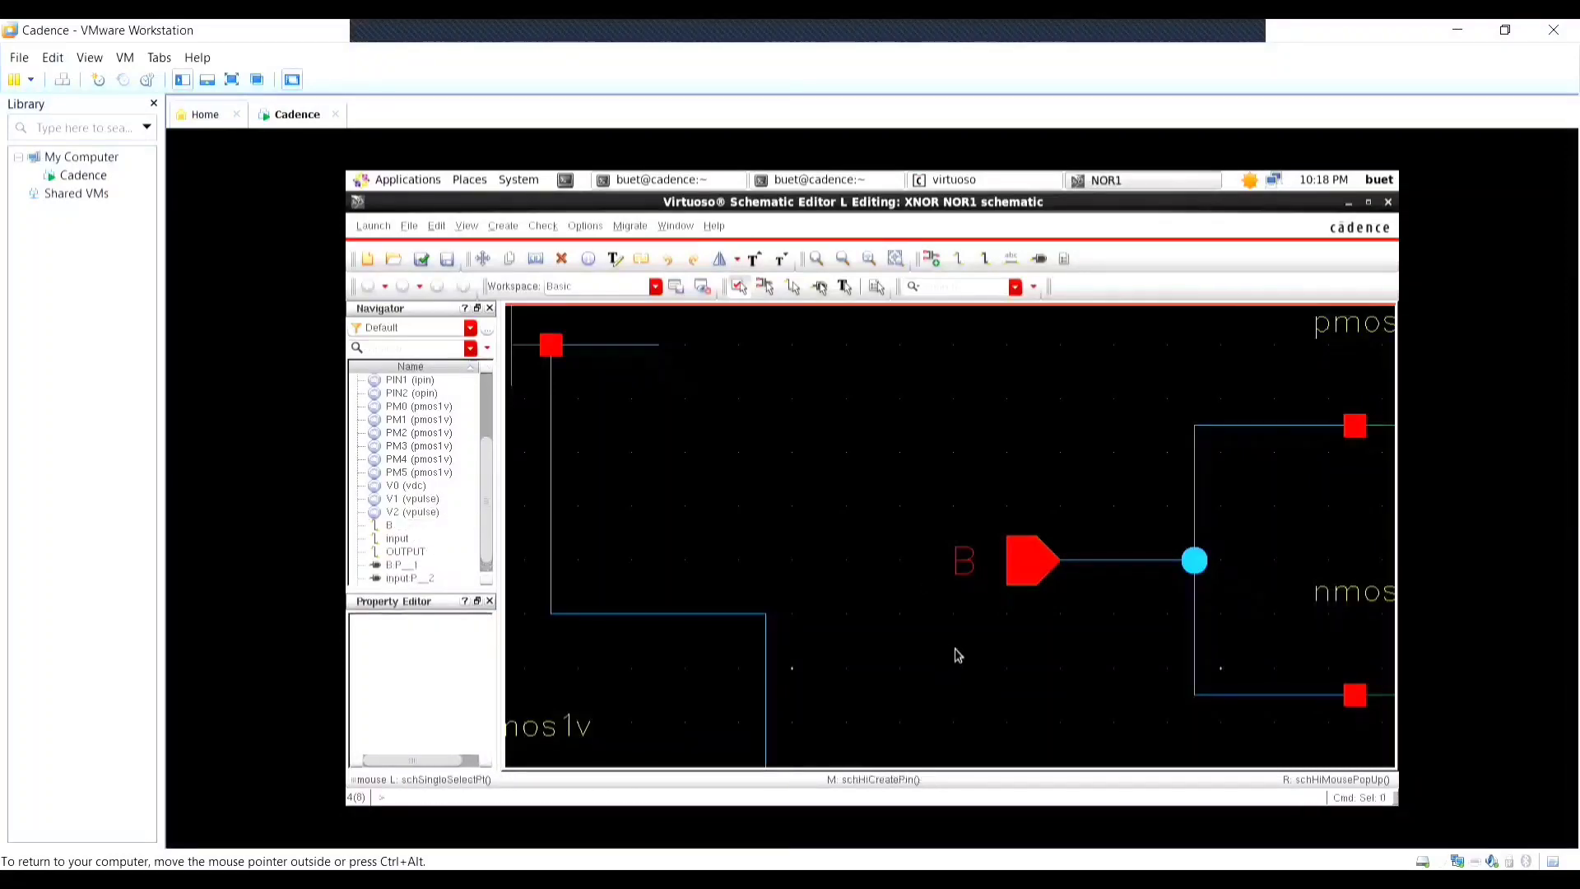
# Label the output wire of the PM4/NM4 inverter with the wire name Bi.
pyautogui.scroll(-4, 999, 634)
pyautogui.scroll(3, 1288, 694)
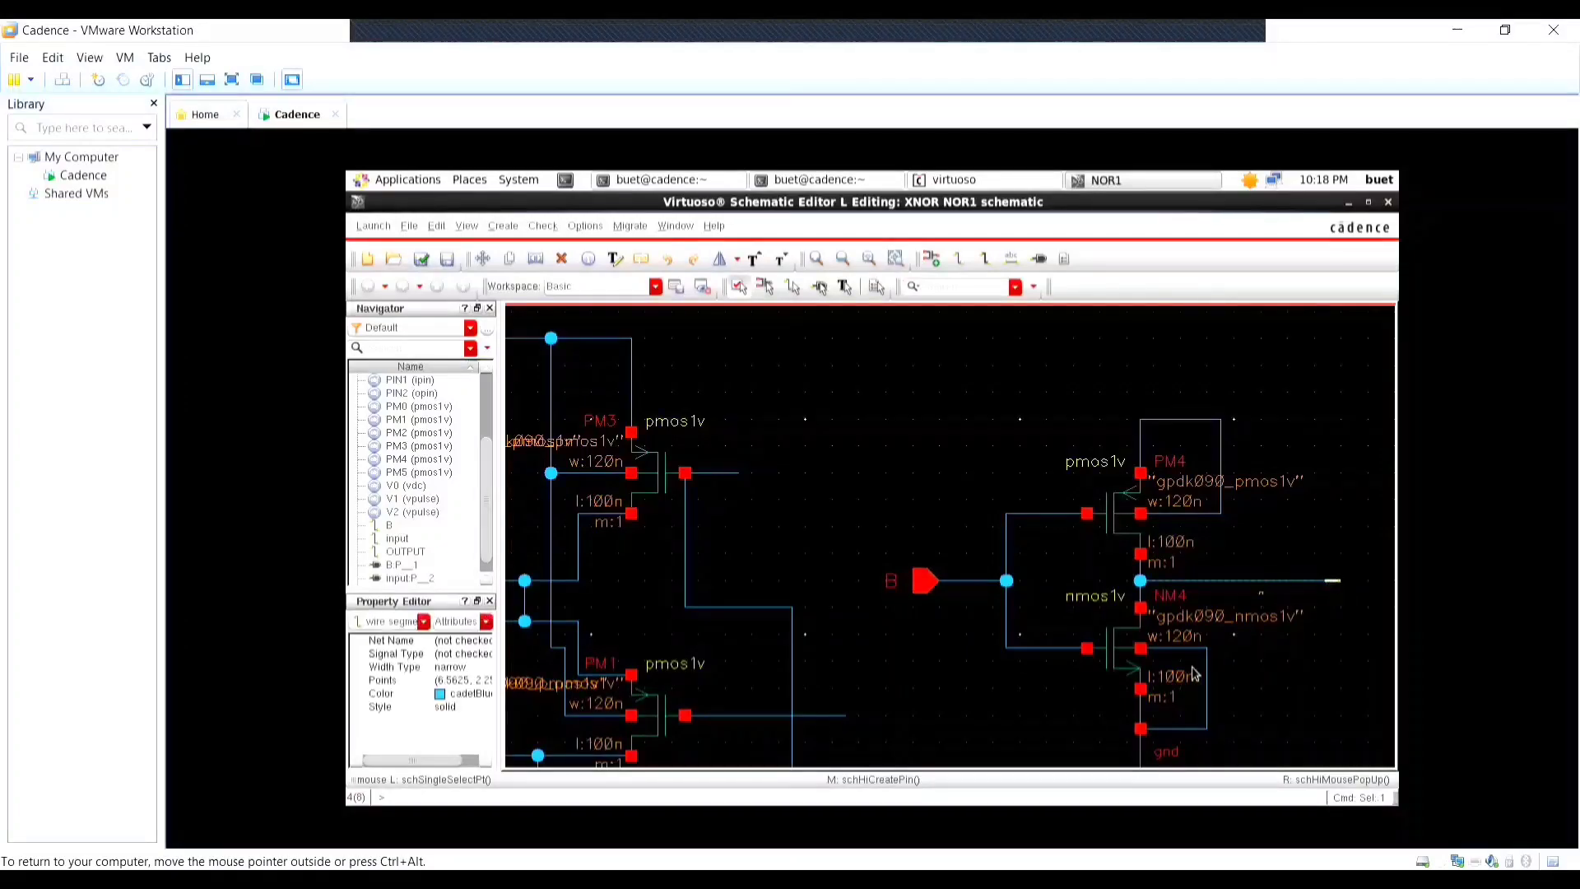
pyautogui.click(1013, 258)
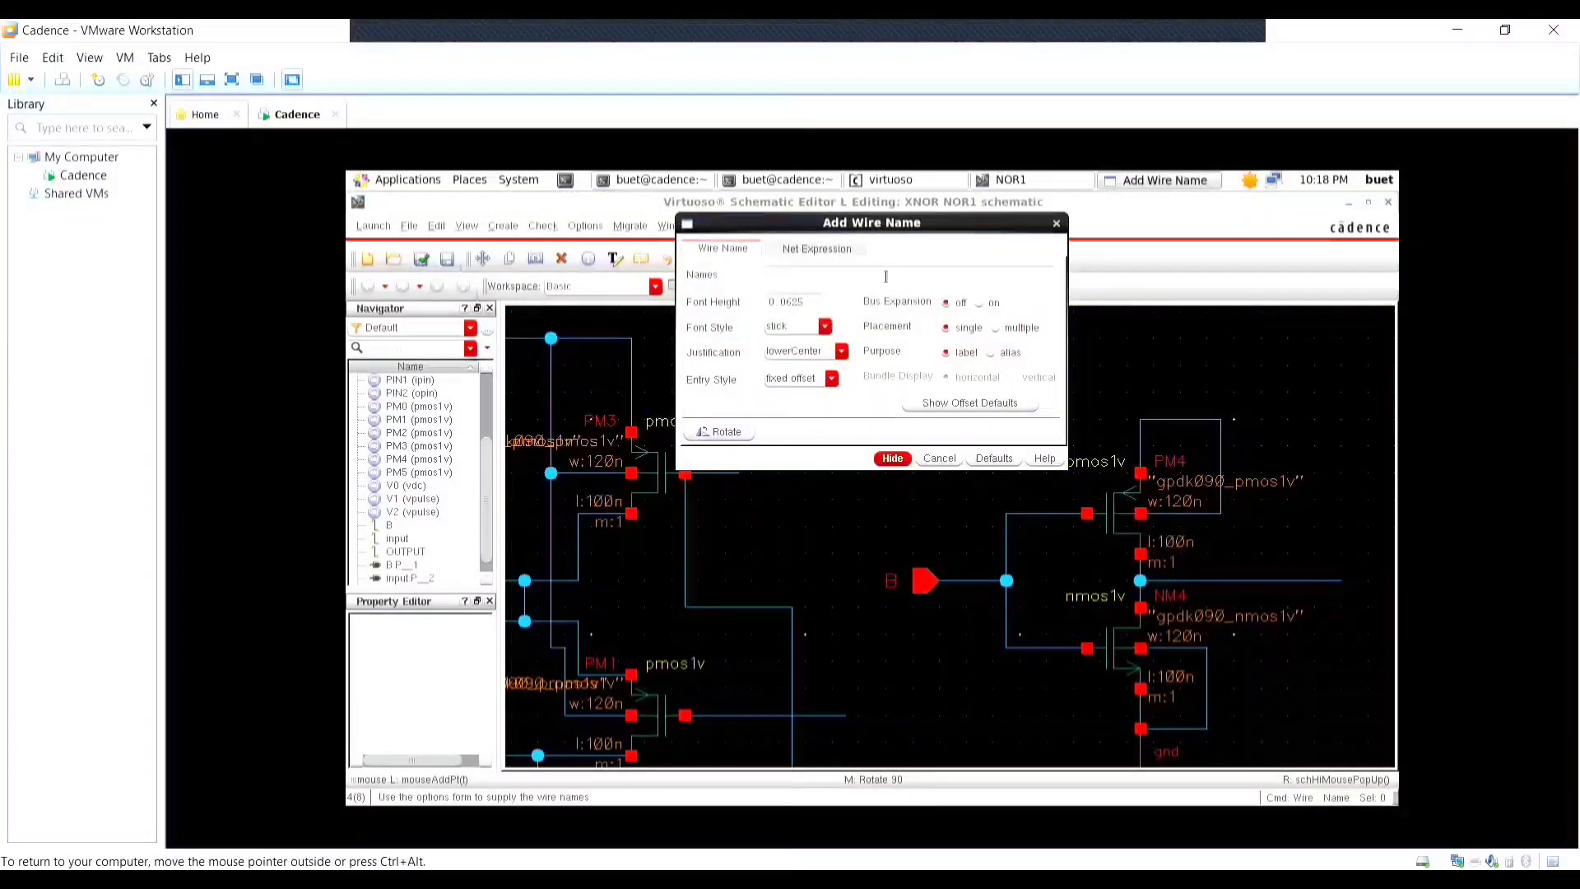
pyautogui.write('B1')
pyautogui.click(1342, 581)
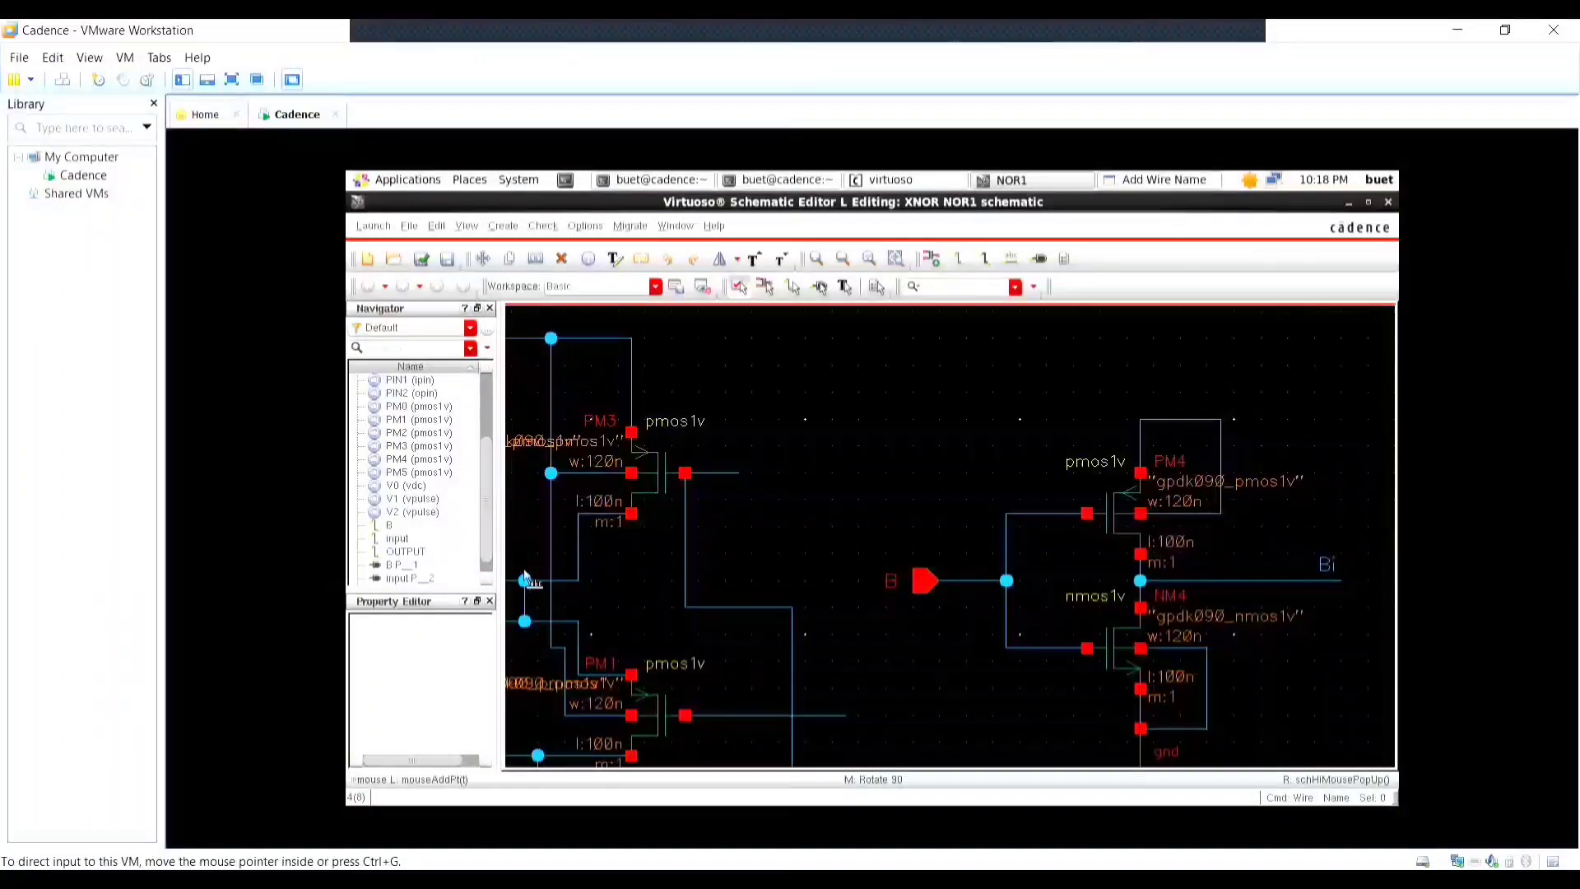
pyautogui.keyDown('ctrl'); pyautogui.scroll(-2, 619, 569); pyautogui.keyUp('ctrl')
pyautogui.keyDown('ctrl'); pyautogui.scroll(-3, 618, 565); pyautogui.keyUp('ctrl')
pyautogui.keyDown('ctrl'); pyautogui.scroll(3, 550, 565); pyautogui.keyUp('ctrl')
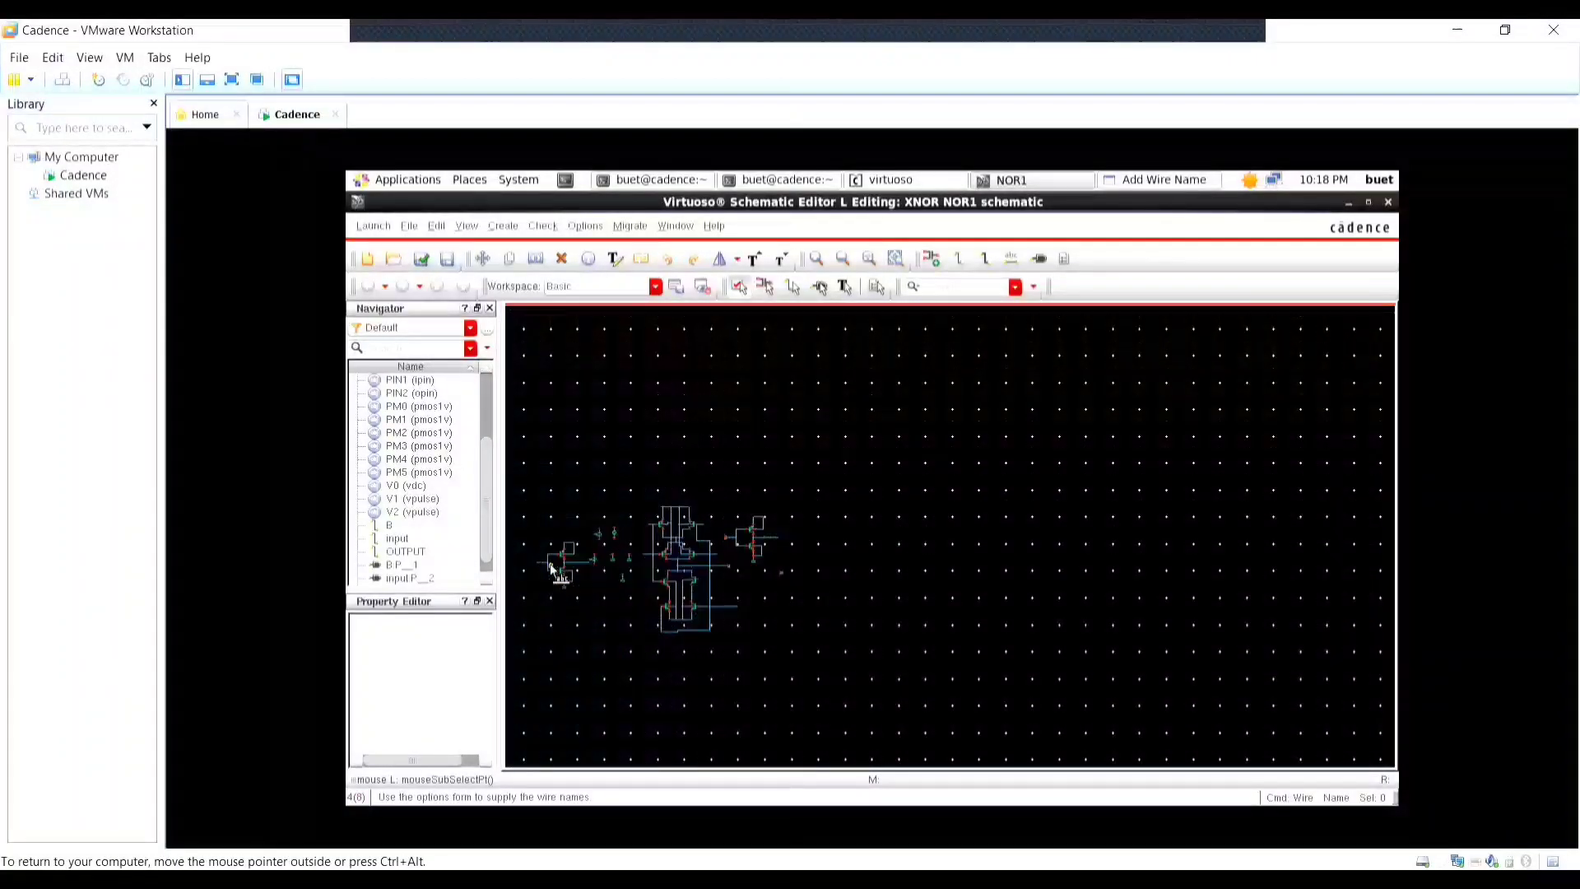
pyautogui.keyDown('ctrl'); pyautogui.scroll(-2, 963, 609); pyautogui.keyUp('ctrl')
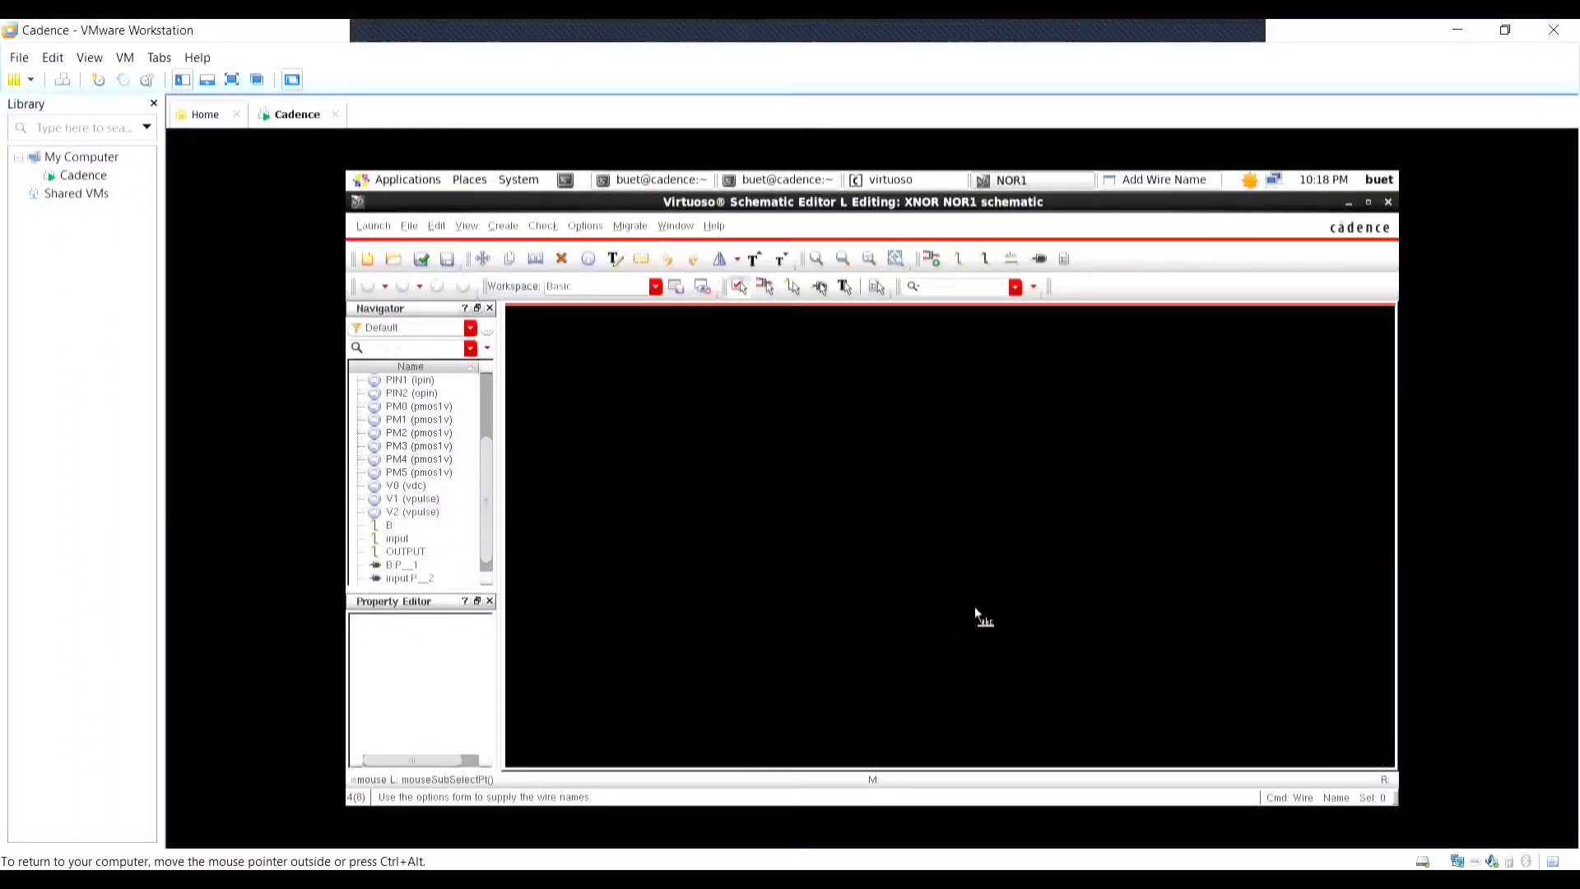
pyautogui.press('Escape')
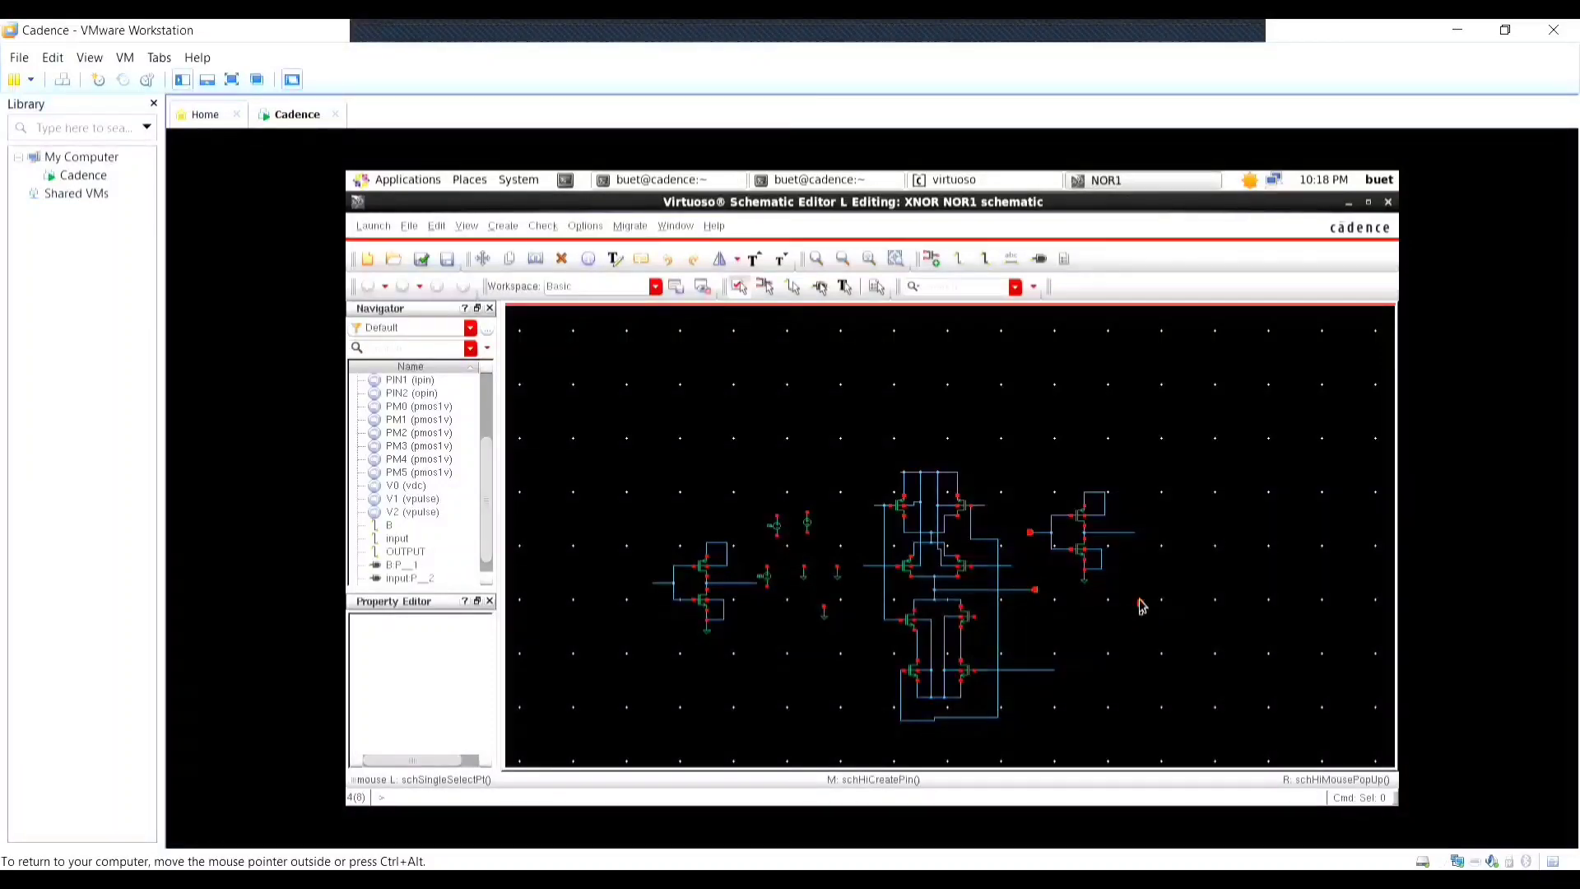
# Move the remaining input pin onto the open end of the PM5/NM5 inverter's input wire.
pyautogui.click(1141, 605)
pyautogui.press('s')
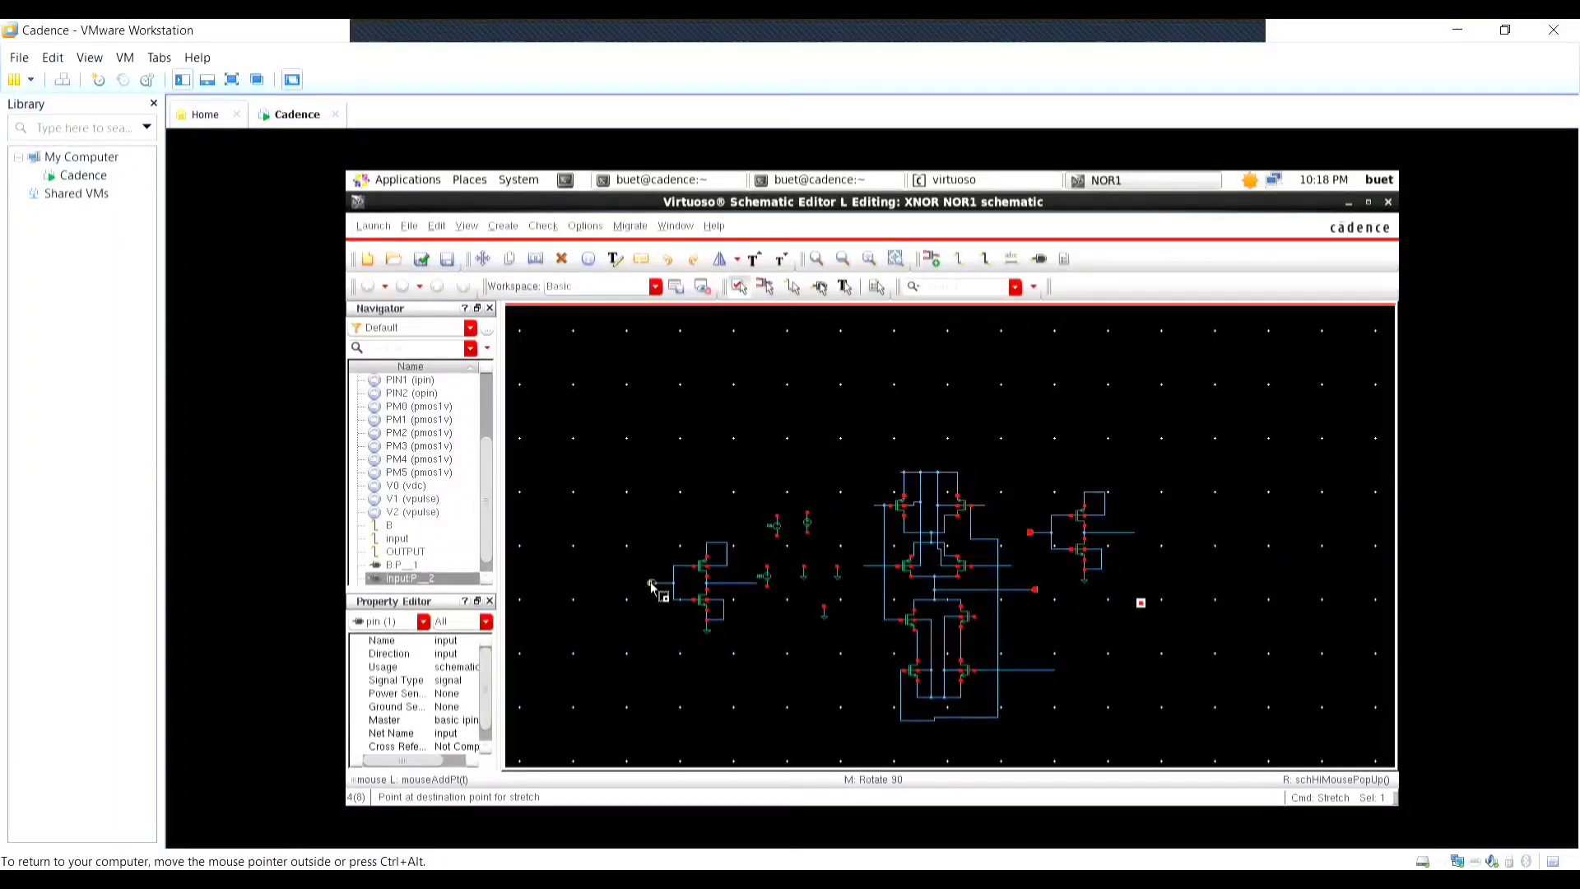
pyautogui.click(652, 586)
pyautogui.keyDown('ctrl'); pyautogui.scroll(3, 654, 586); pyautogui.keyUp('ctrl')
pyautogui.keyDown('ctrl'); pyautogui.scroll(-1, 654, 585); pyautogui.keyUp('ctrl')
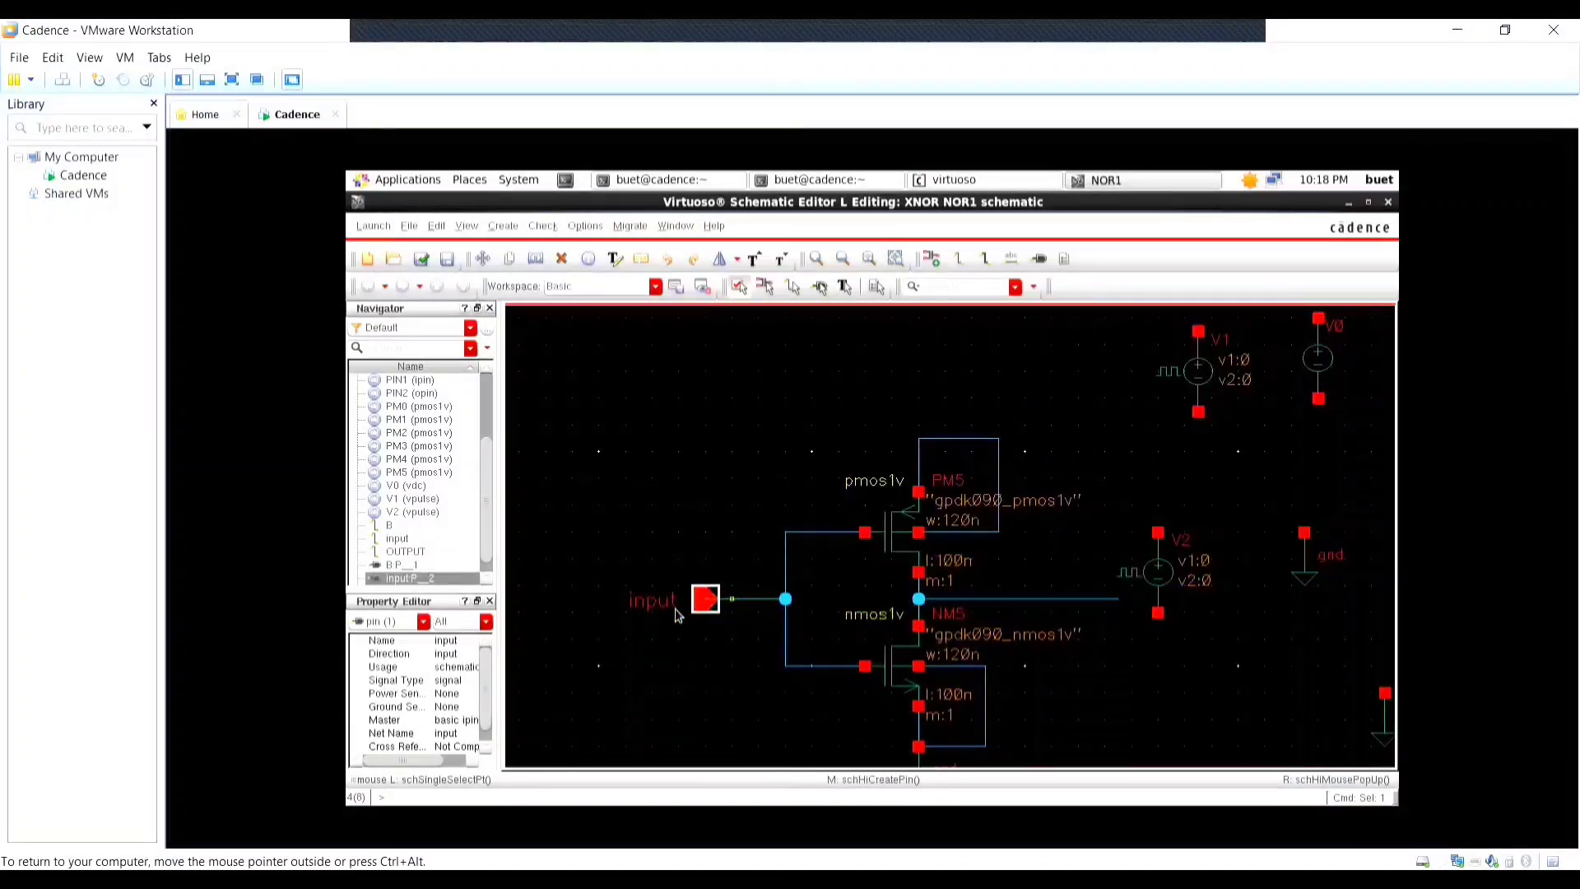
# Rename the input pin at the PM5/NM5 inverter as A.
pyautogui.doubleClick(667, 603)
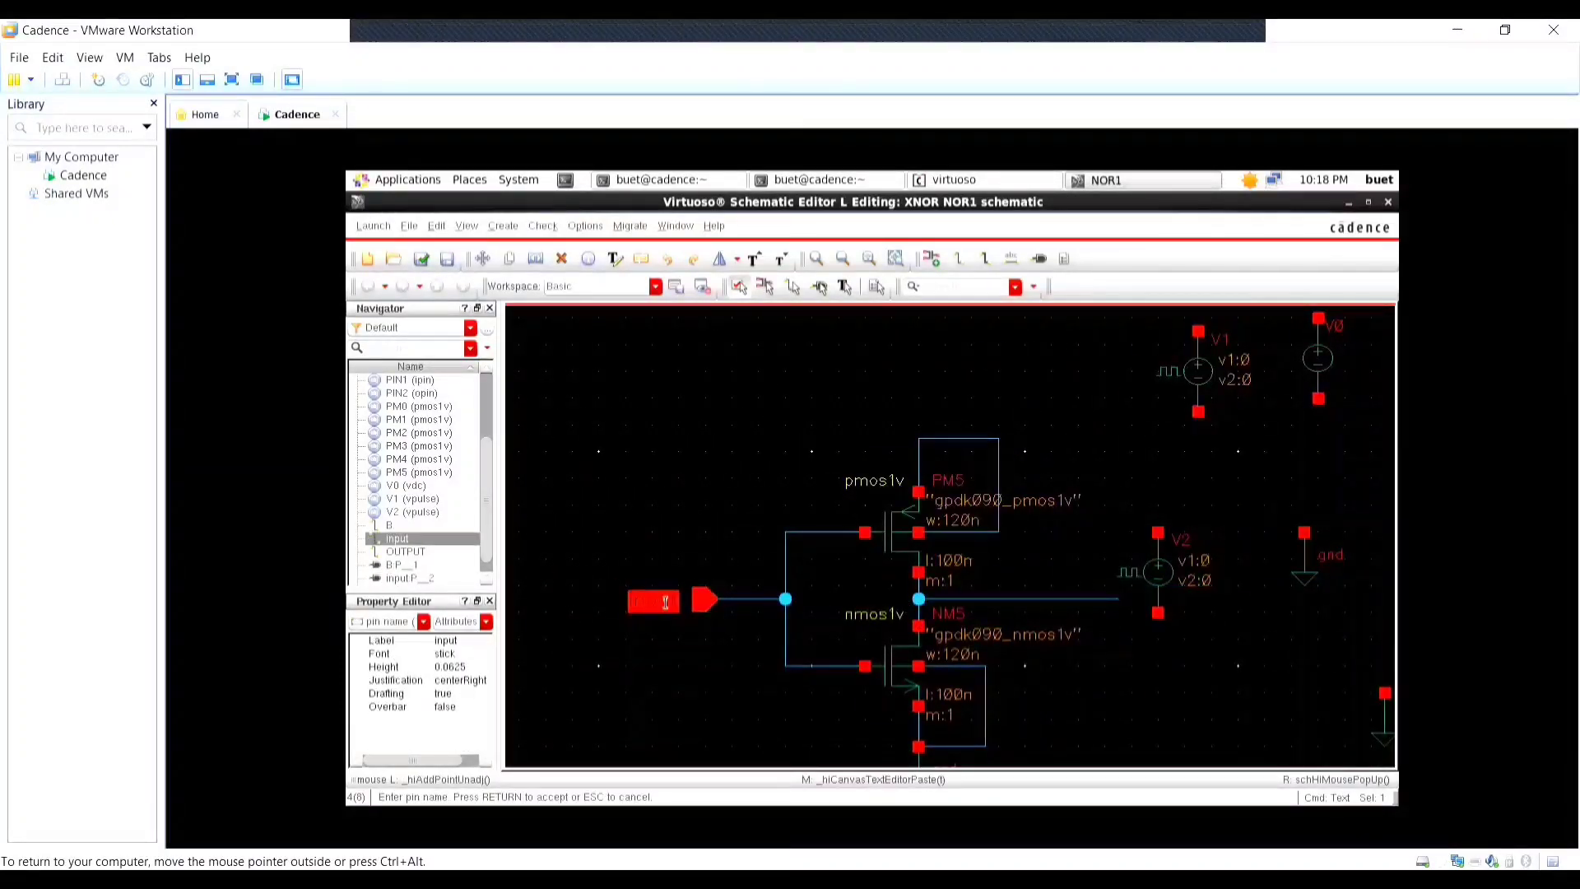
pyautogui.write('A')
pyautogui.press('Return')
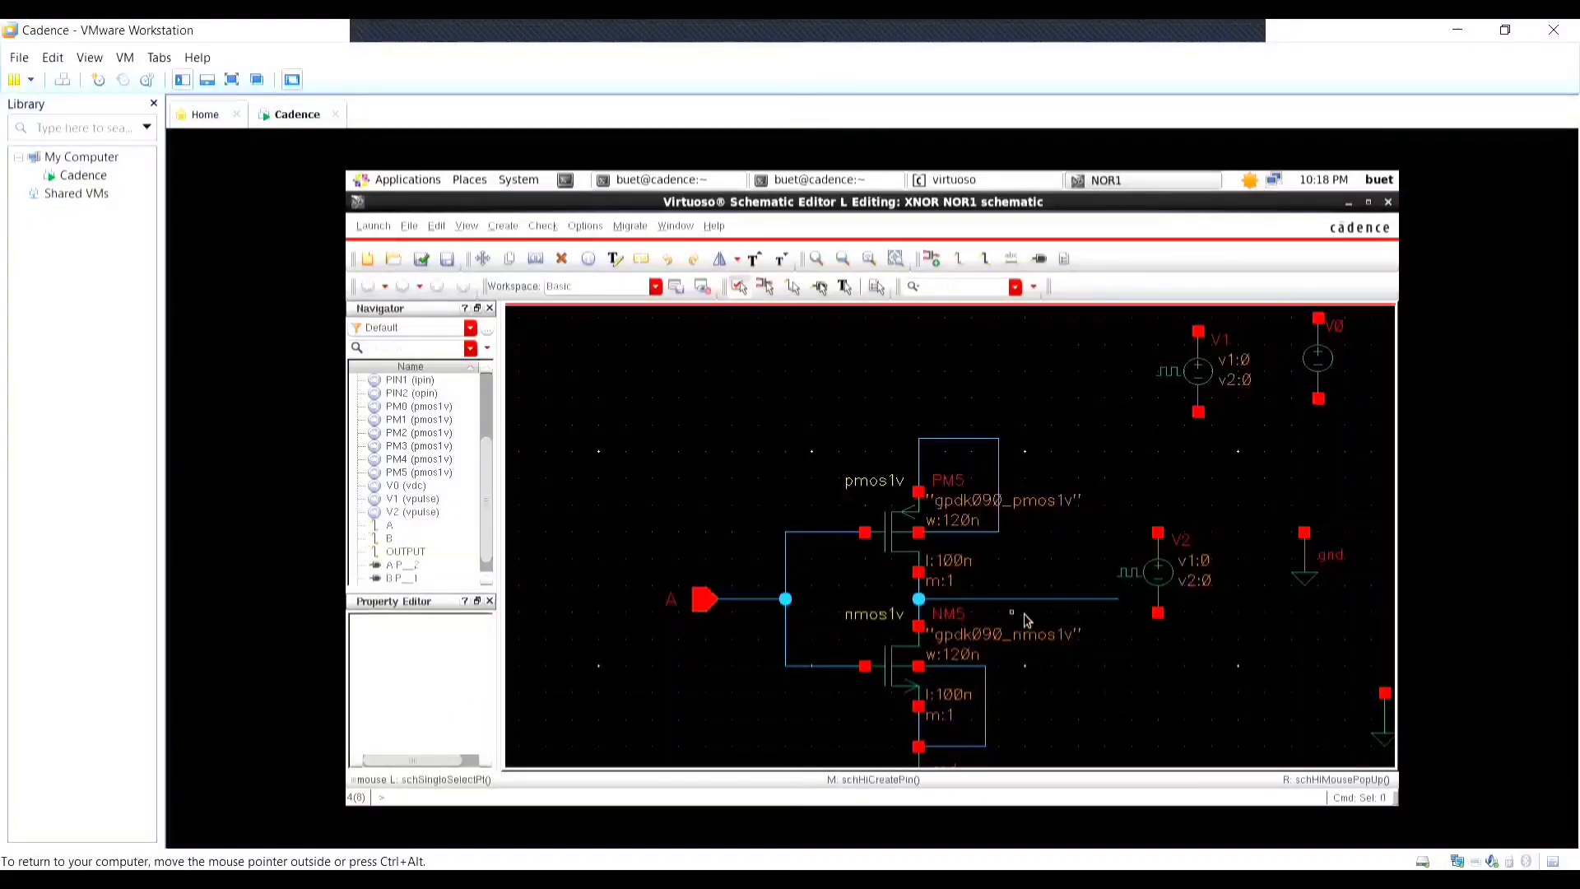
# Label the output wire of the PM5/NM5 inverter with the wire name Ai.
pyautogui.click(1012, 258)
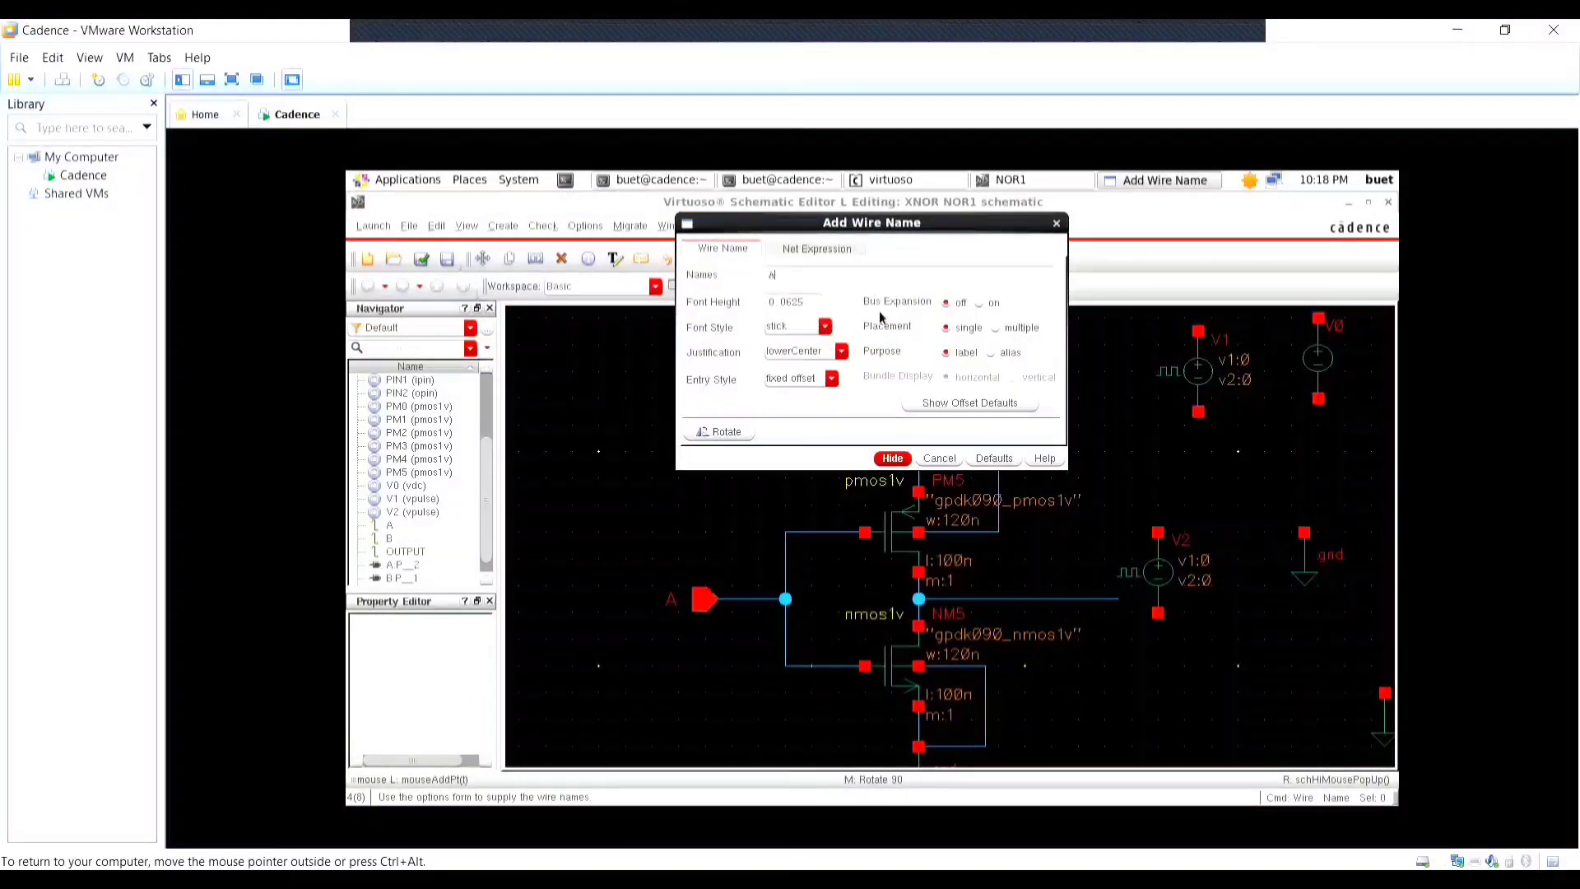
pyautogui.write('Ai')
pyautogui.click(1071, 595)
pyautogui.scroll(-5, 1358, 525)
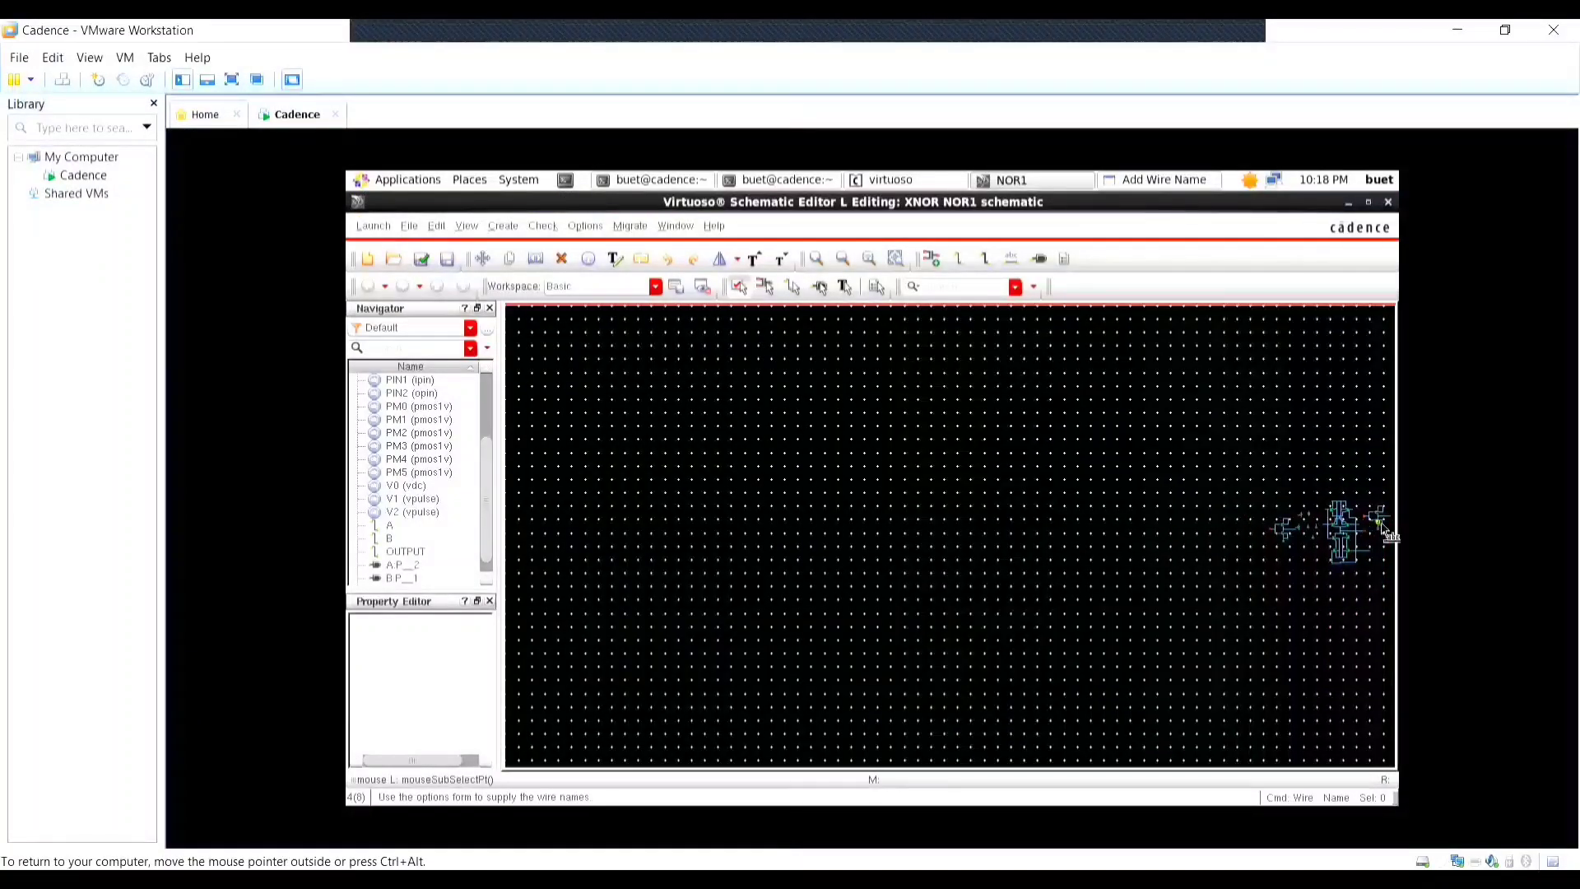
pyautogui.scroll(5, 1383, 529)
pyautogui.scroll(2, 1358, 539)
pyautogui.scroll(3, 1317, 560)
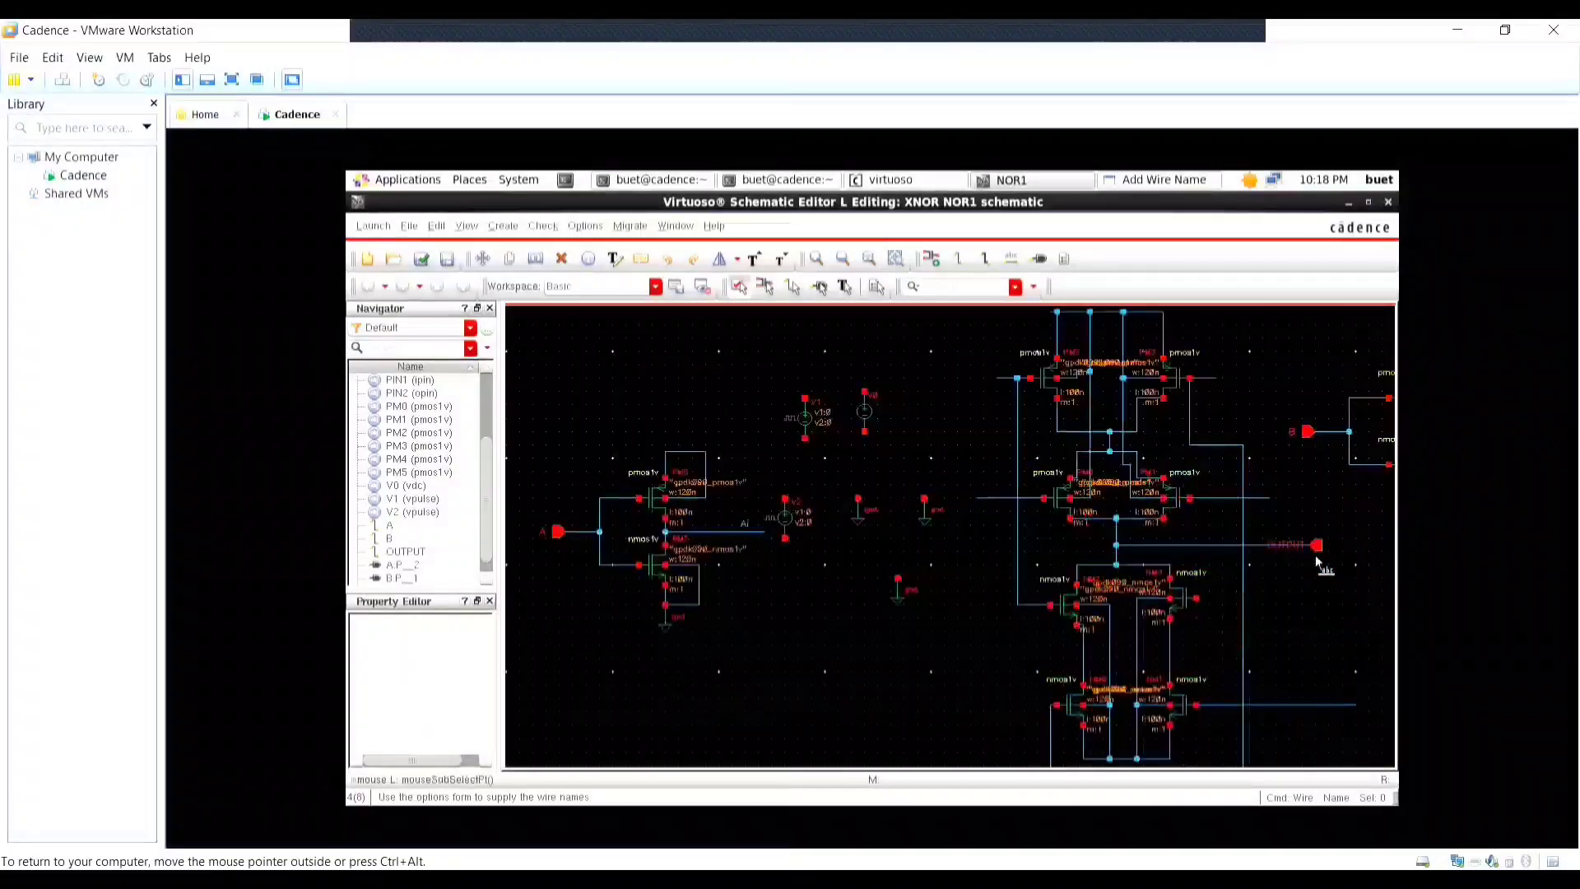
pyautogui.press('Escape')
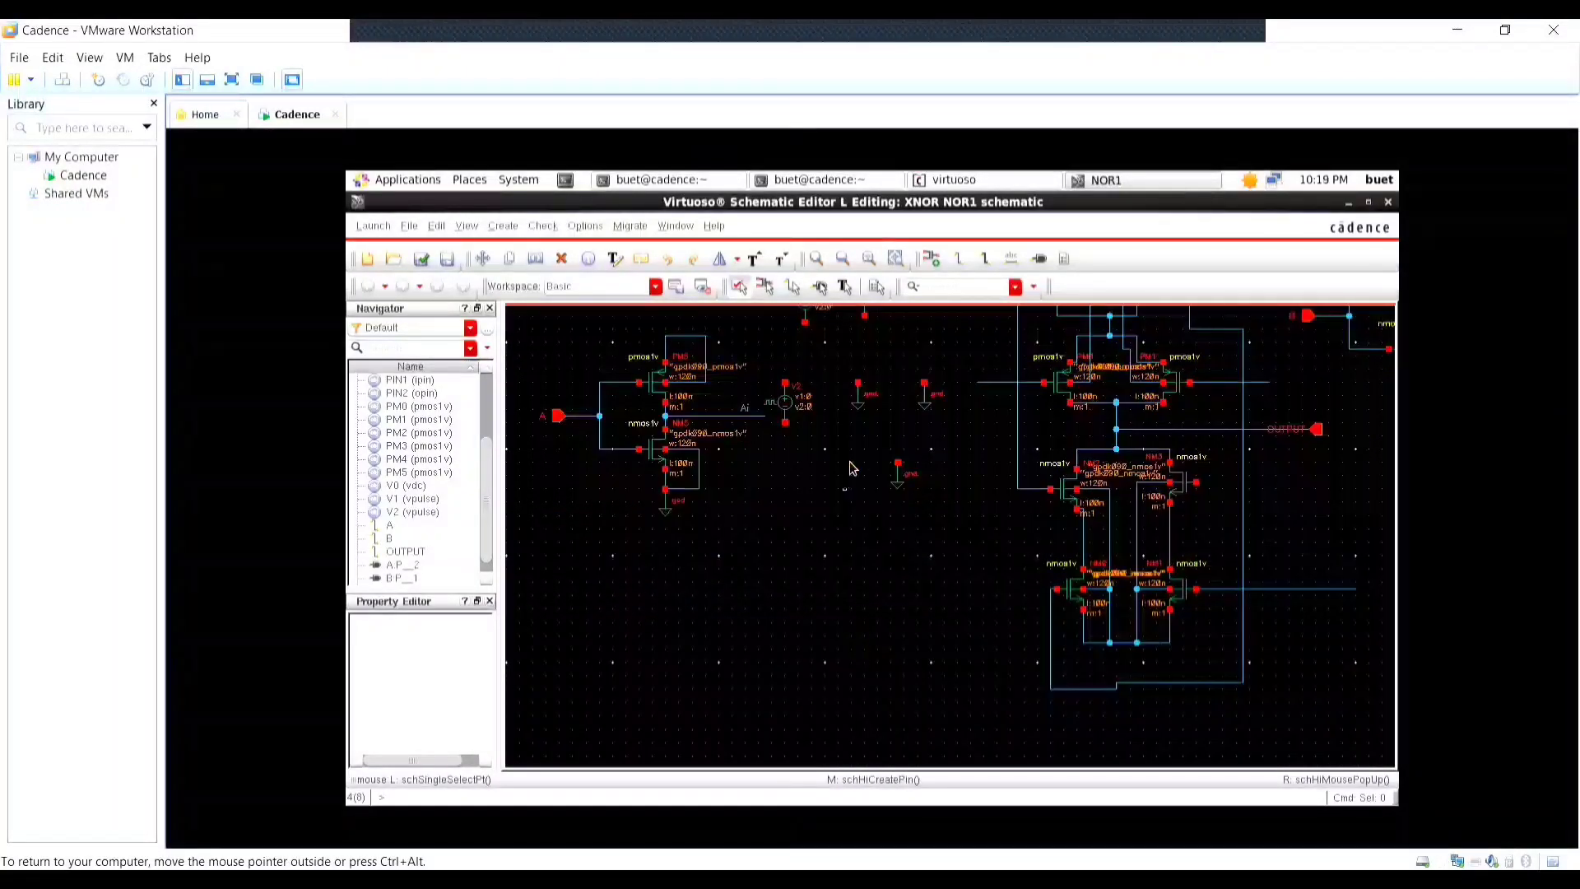
# Move a free gnd symbol onto the bottom wire joining the sources of NM0 and NM1.
pyautogui.click(859, 397)
pyautogui.press('s')
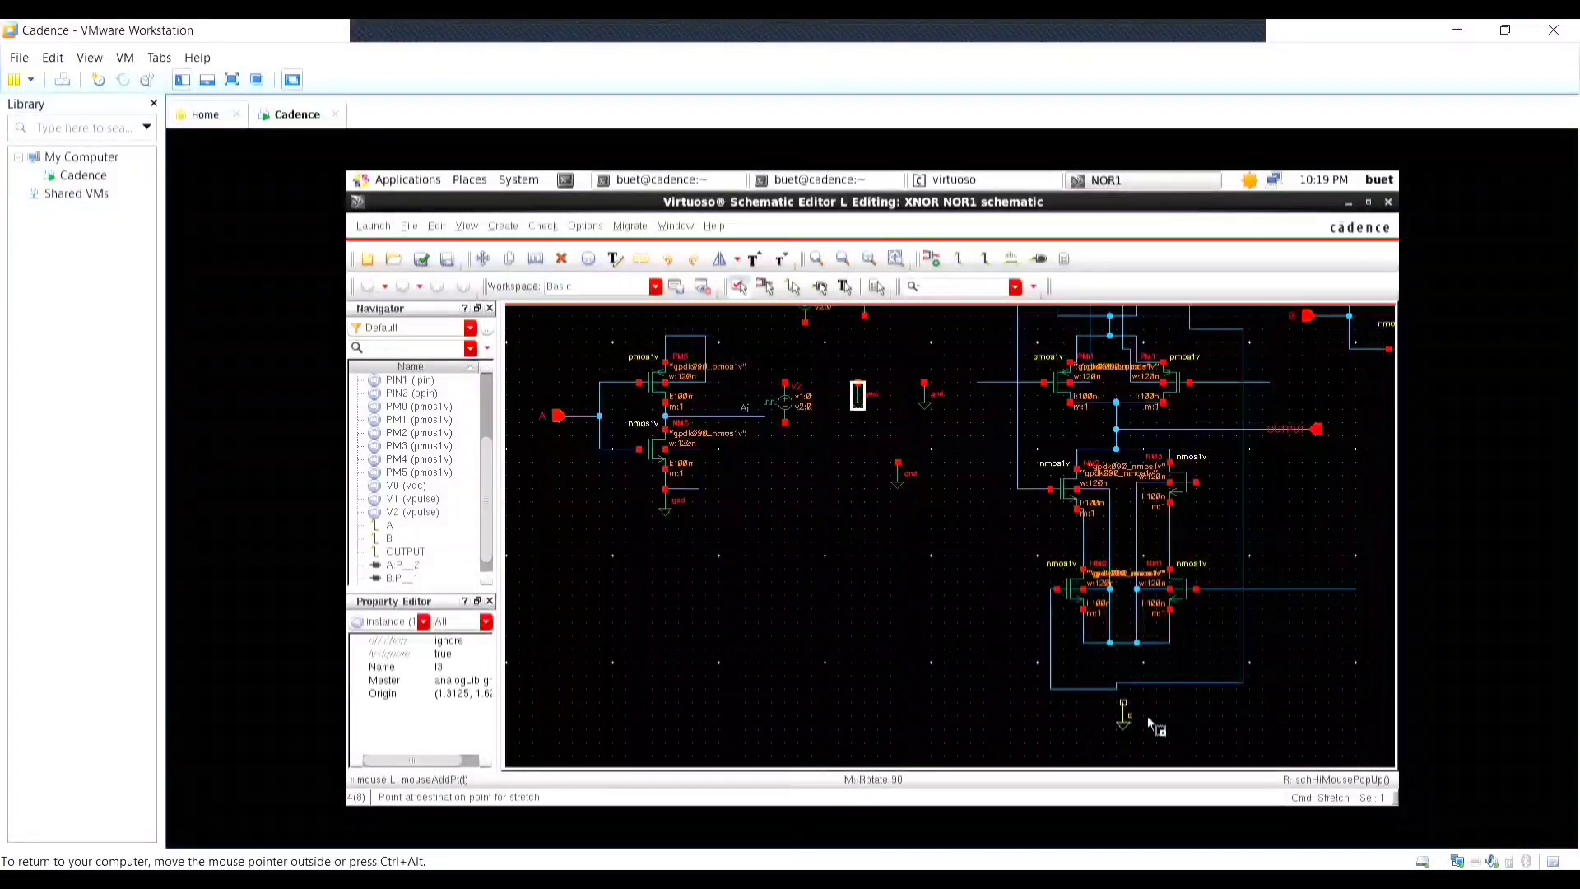
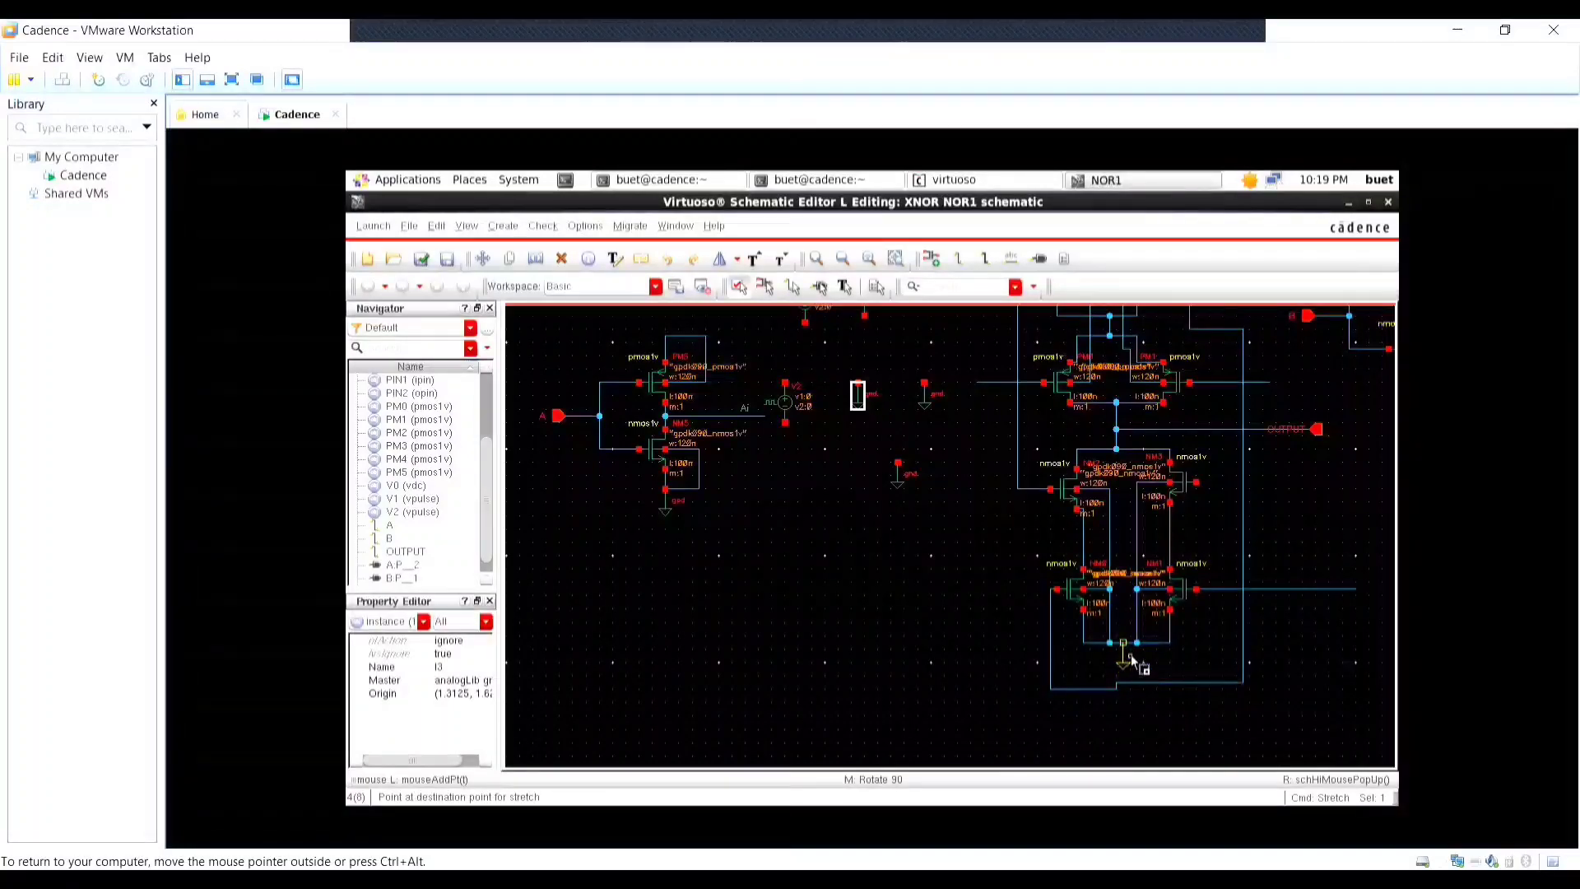
pyautogui.click(1129, 656)
pyautogui.click(1137, 726)
pyautogui.scroll(2, 1123, 639)
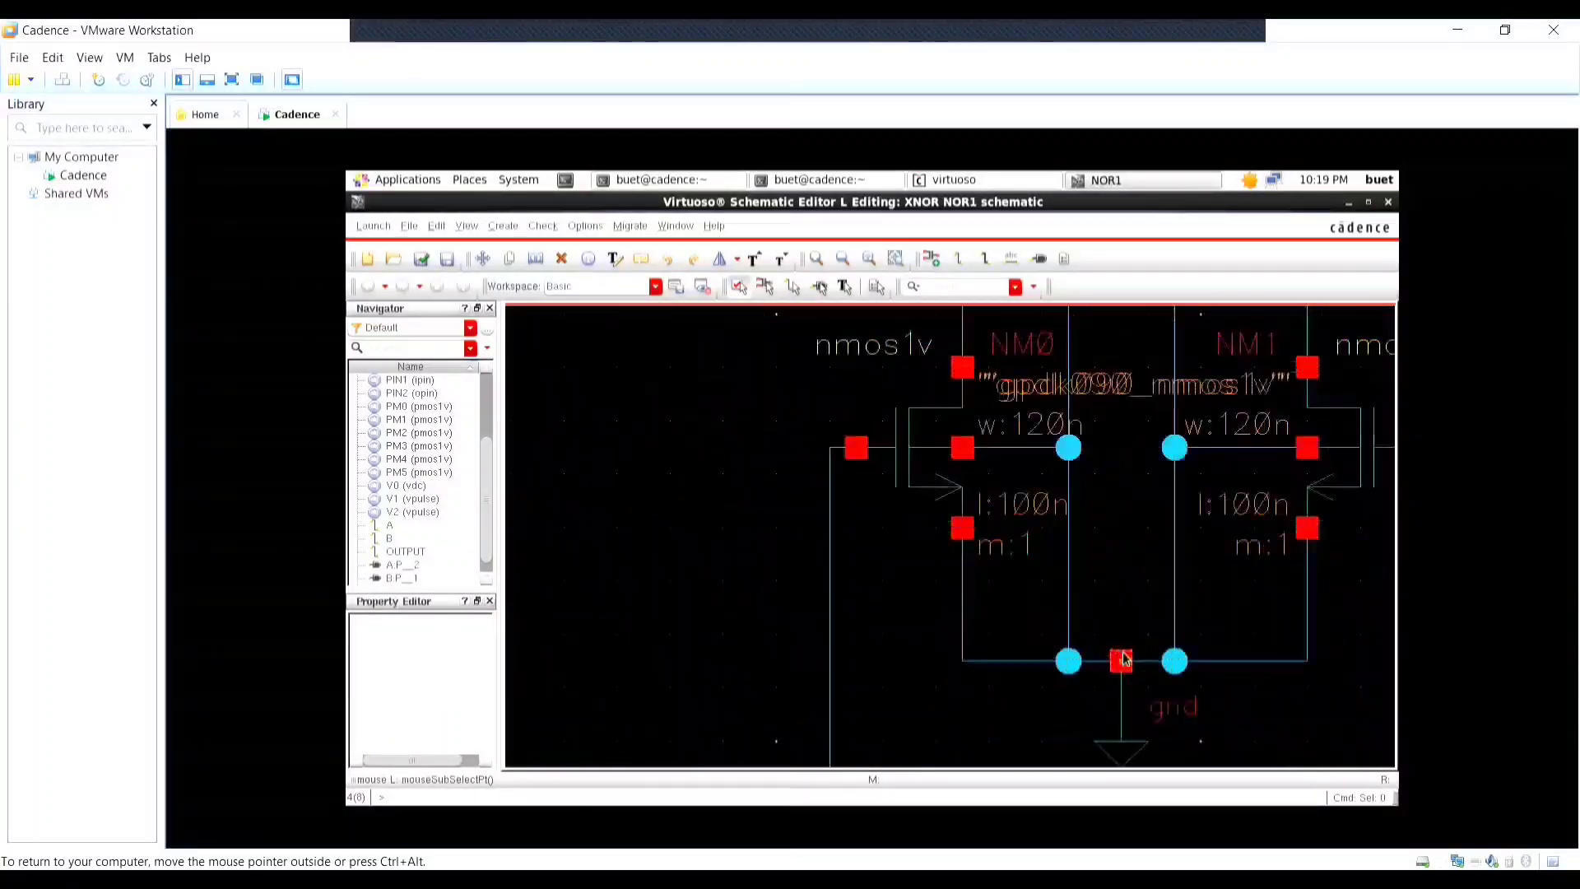
pyautogui.scroll(-1, 1124, 658)
# Move the DC source V0 above the top supply wire of the pull-up network.
pyautogui.press('Up')
pyautogui.press('Up')
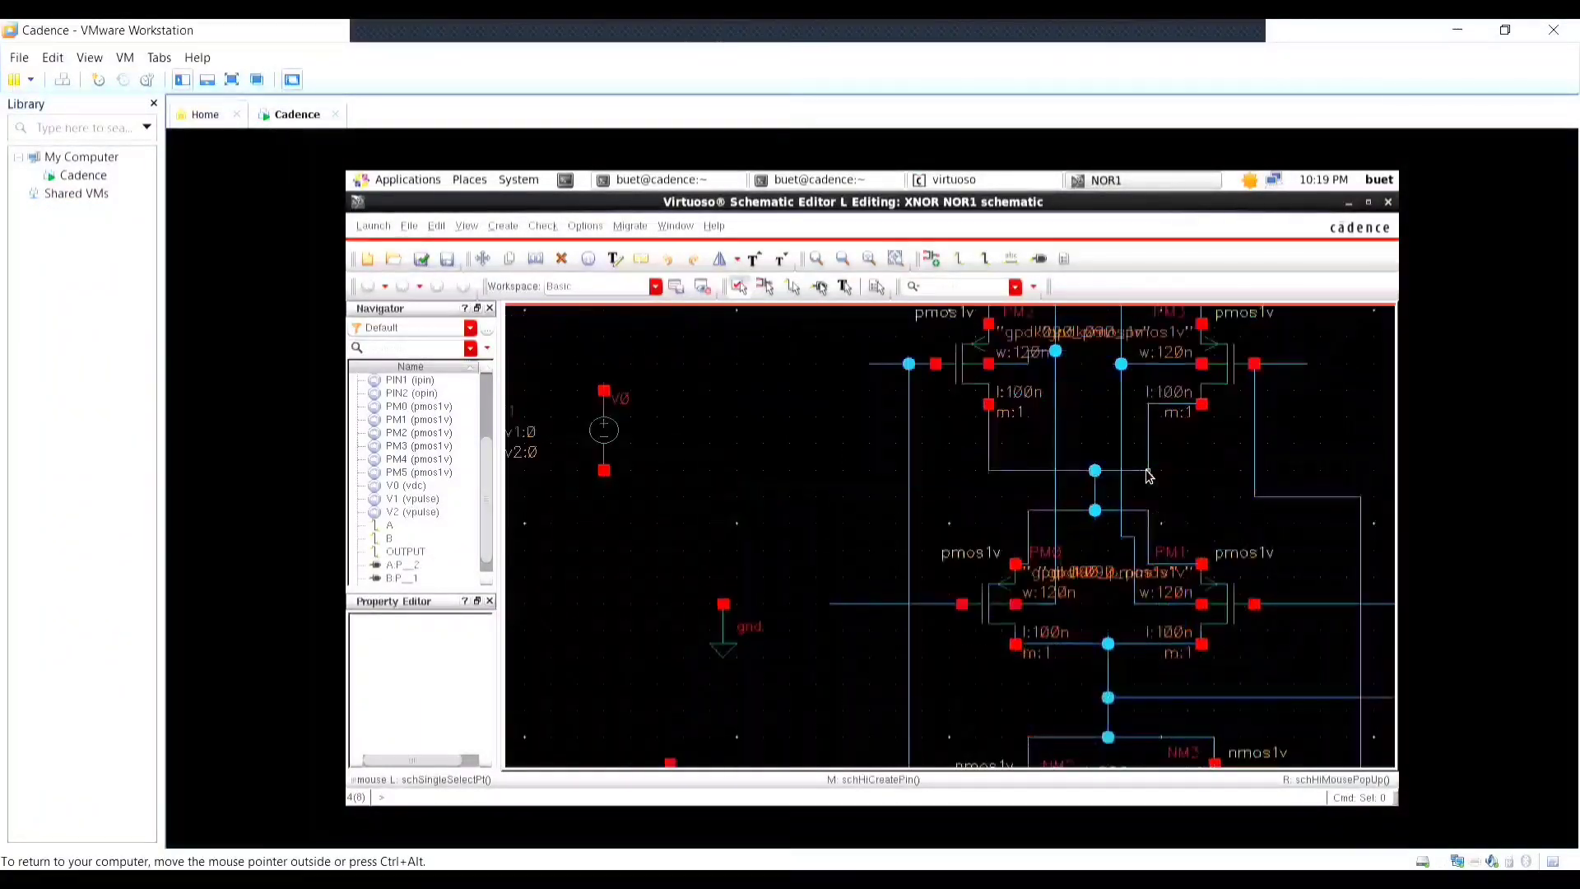
pyautogui.scroll(-2, 1113, 463)
pyautogui.scroll(-1, 1116, 436)
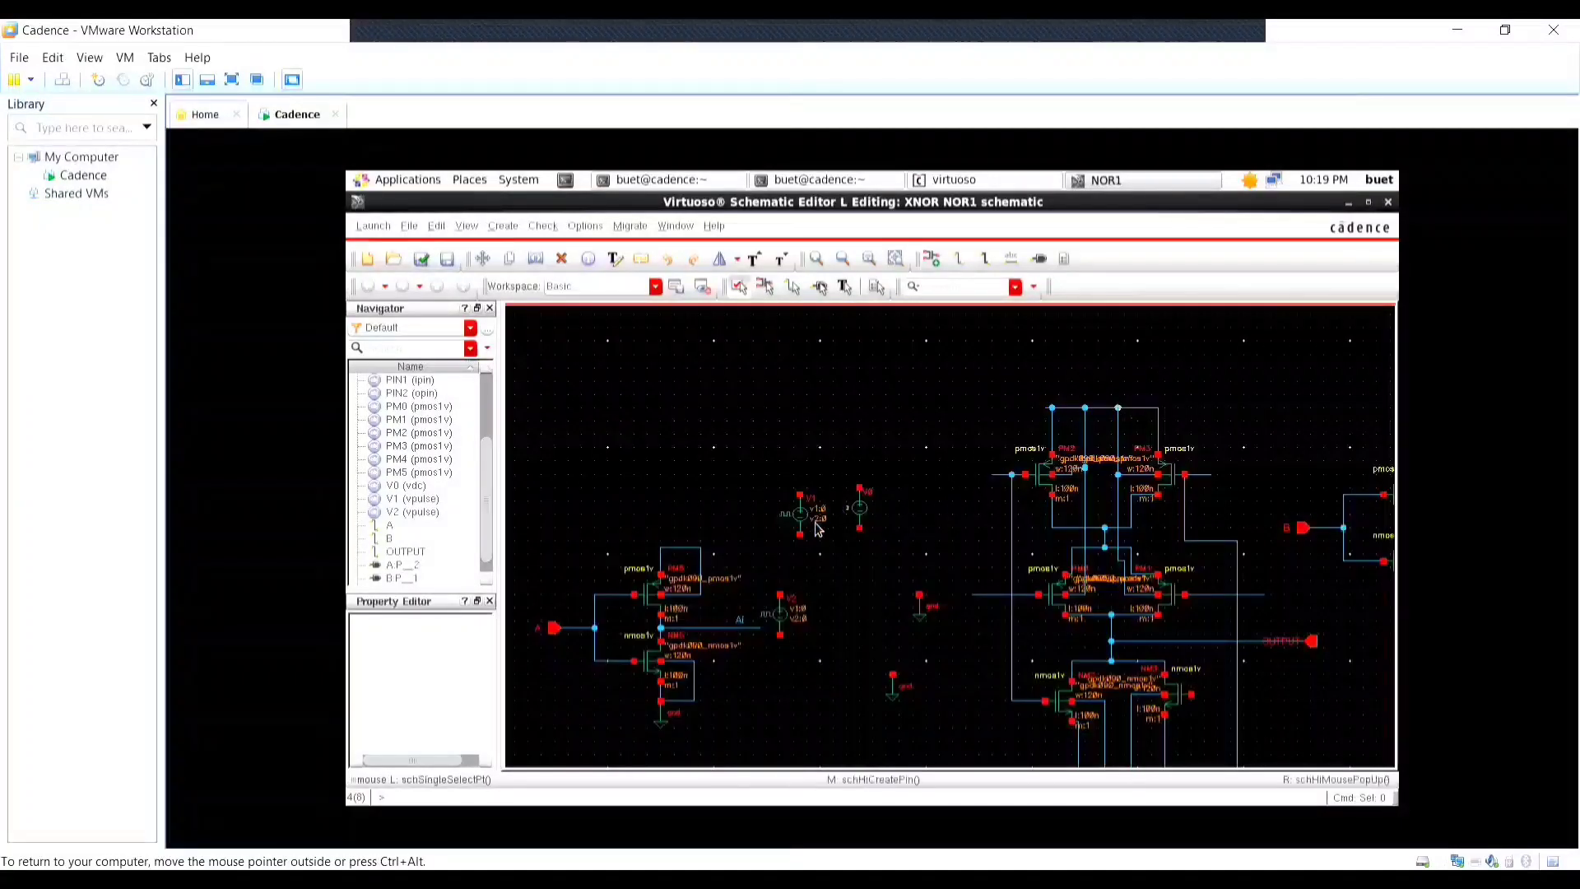
pyautogui.click(861, 515)
pyautogui.press('s')
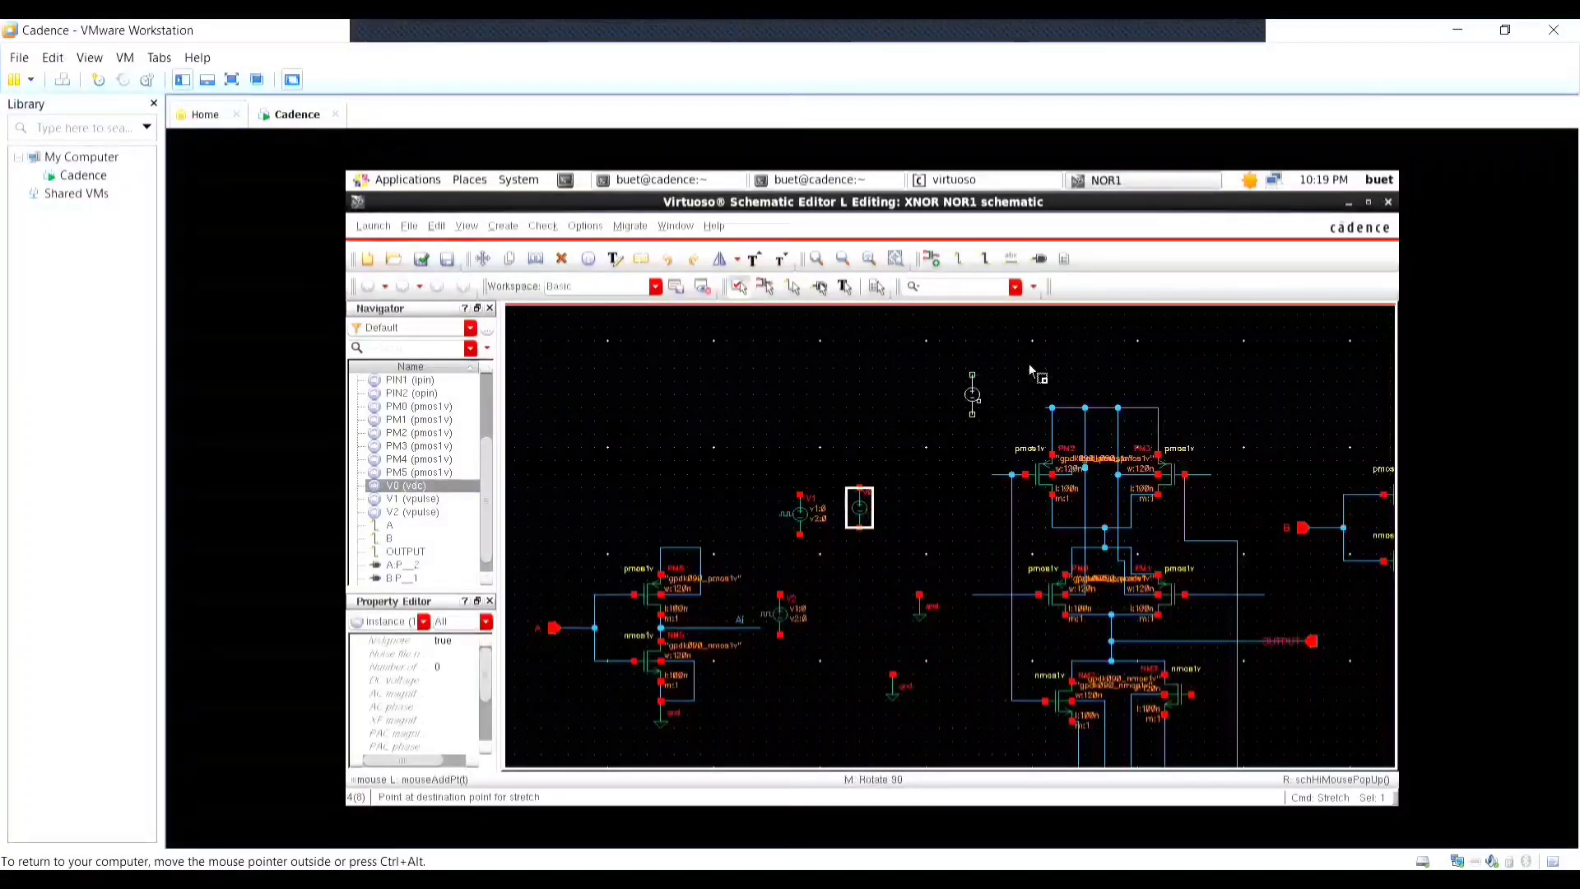
pyautogui.click(1036, 361)
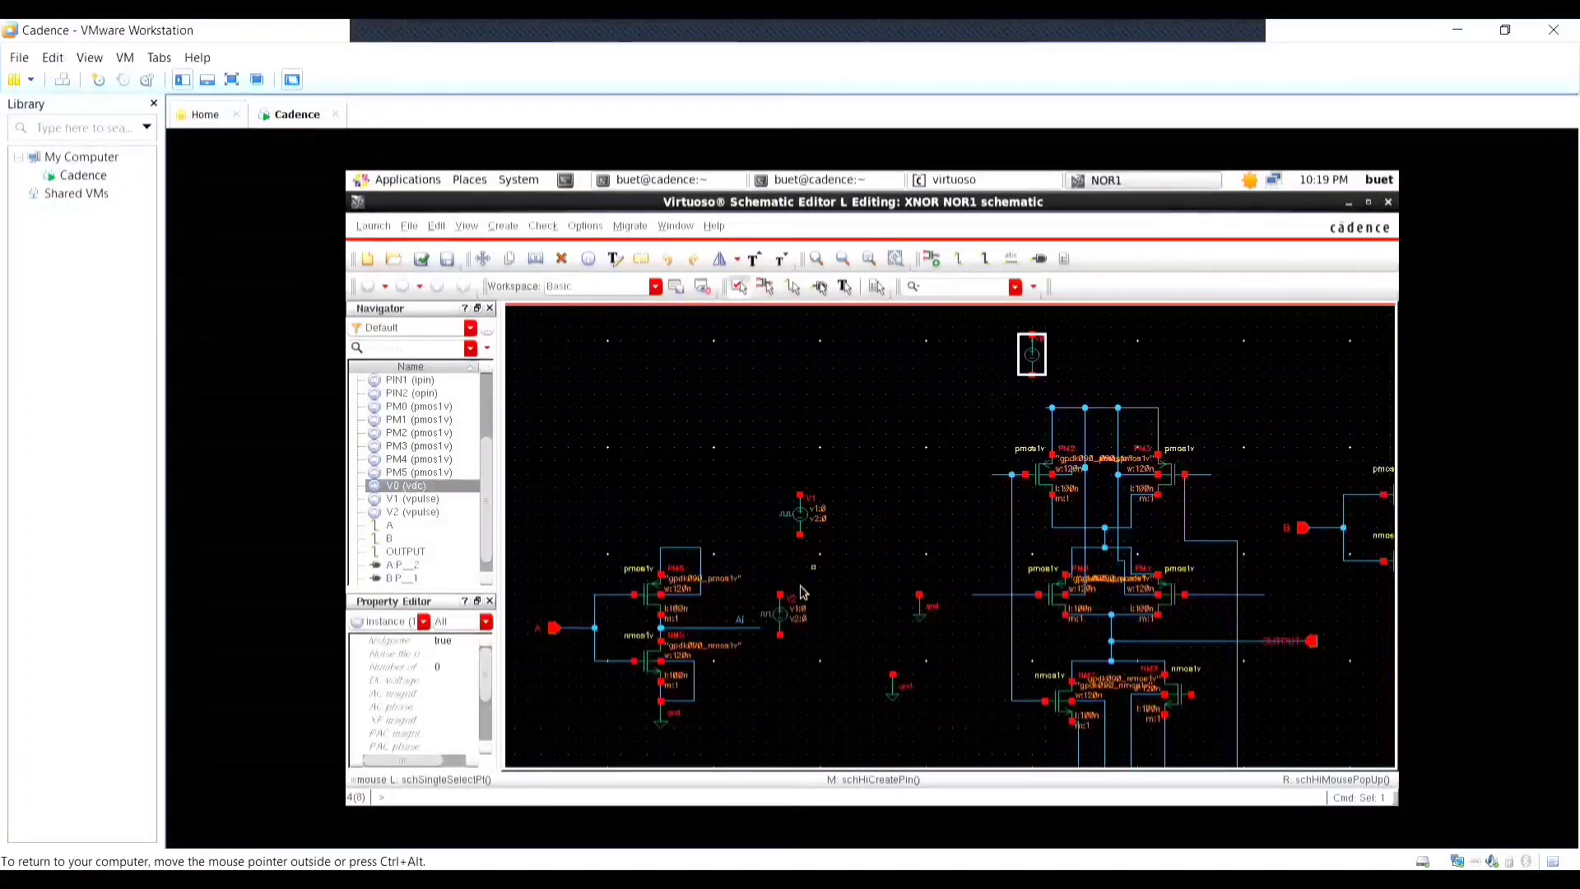
# Select the lower of the two remaining free gnd symbols.
pyautogui.click(893, 686)
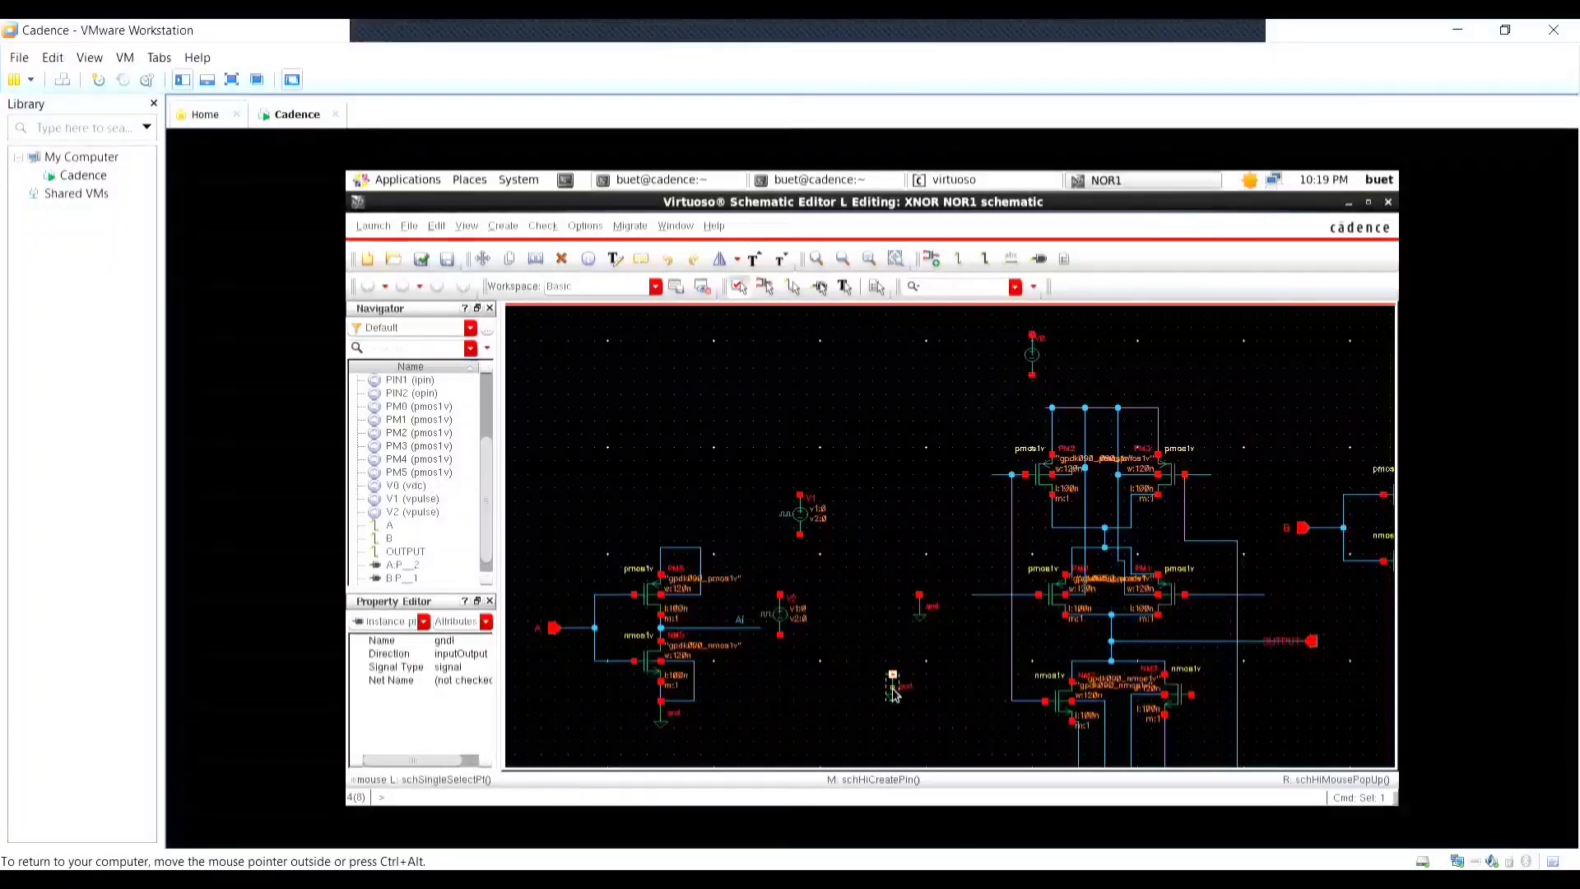
# Move the loose gnd symbol above the pull-up network's supply rail and position the DC source V0 just above it.
pyautogui.press('s')
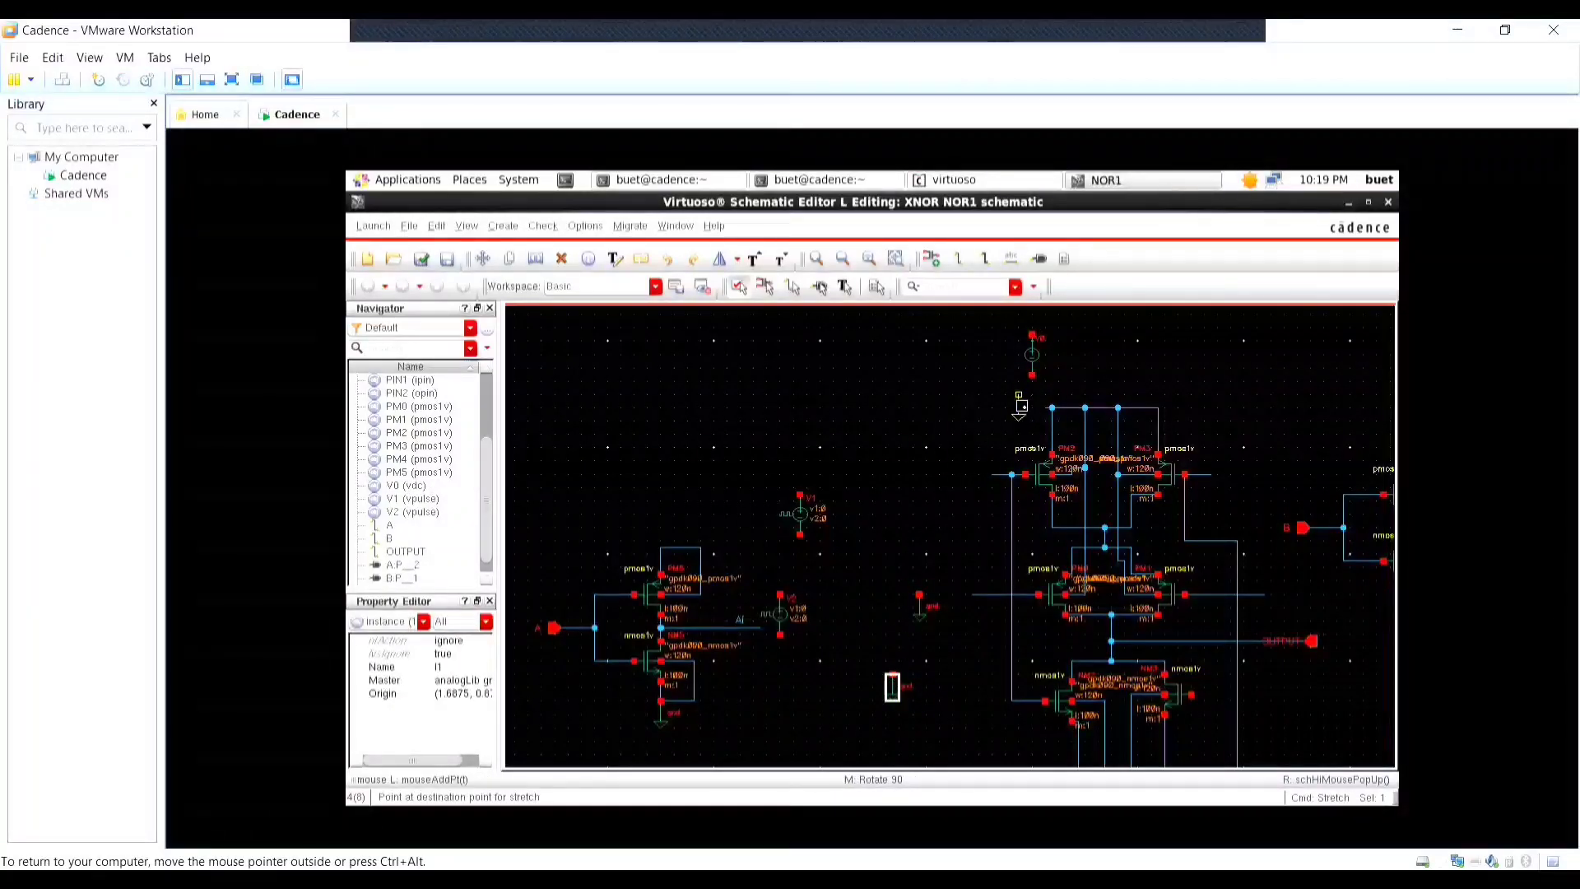
pyautogui.click(1019, 401)
pyautogui.click(1034, 353)
pyautogui.press('s')
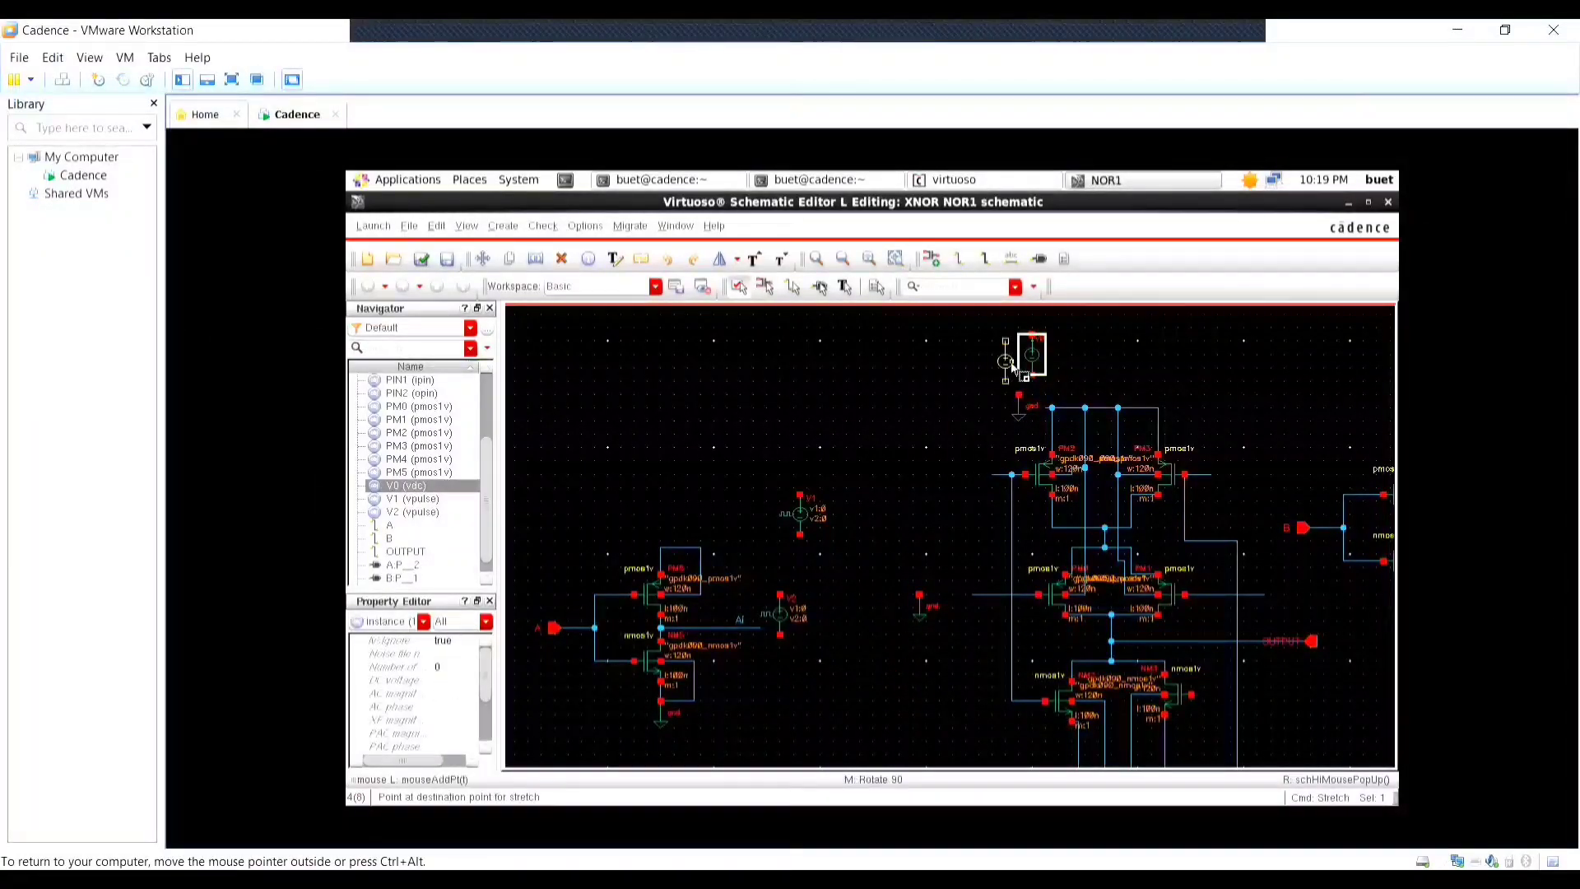
pyautogui.click(1014, 366)
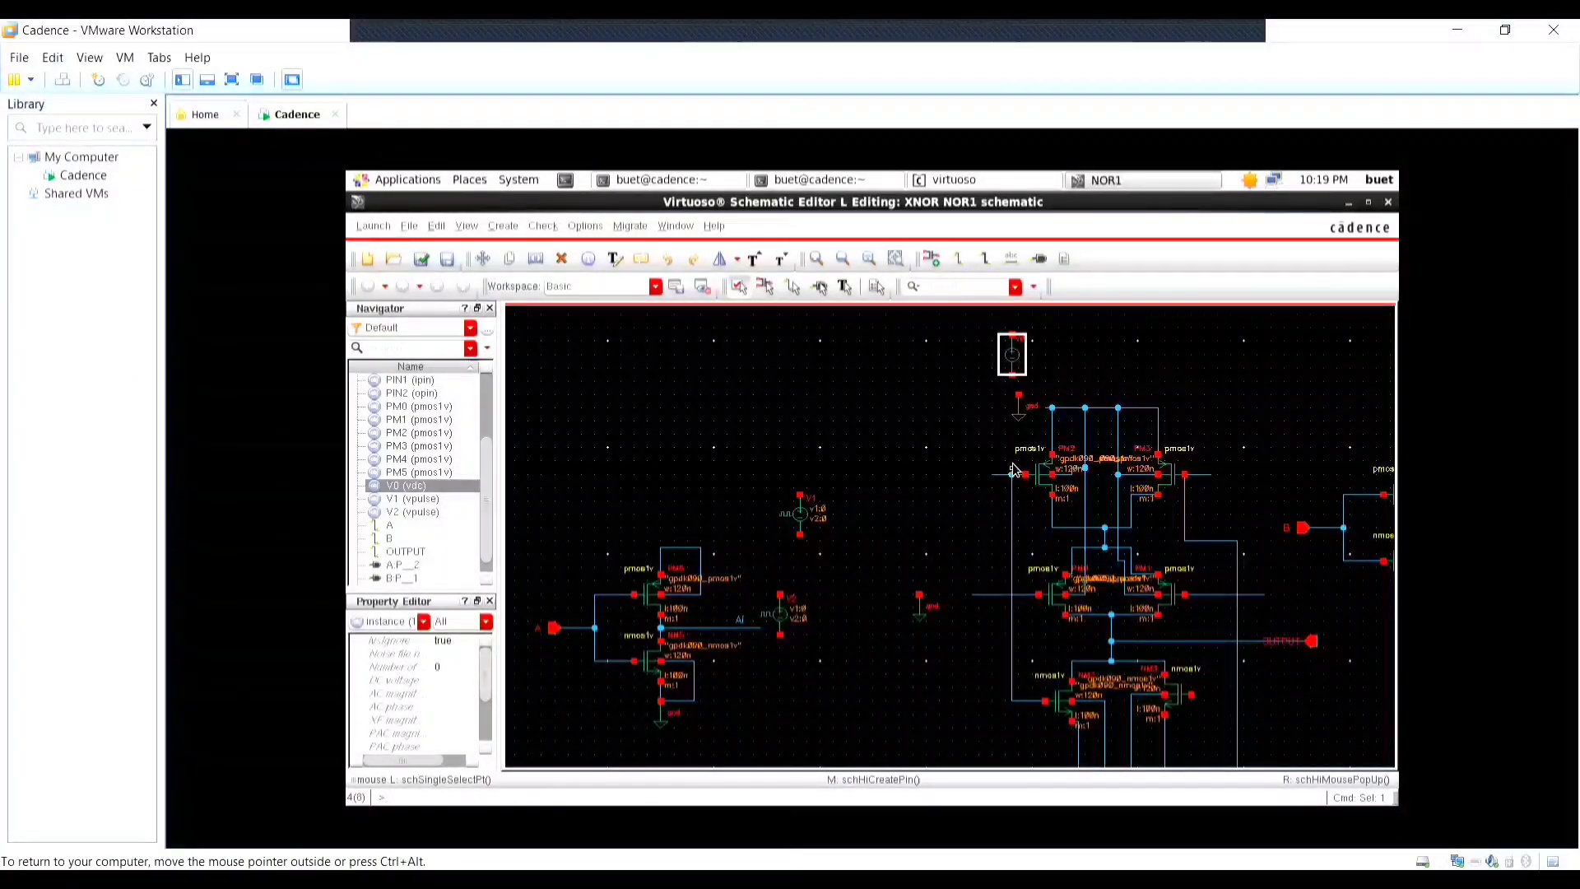
# Wire the negative terminal of V0 to the gnd symbol below it.
pyautogui.press('w')
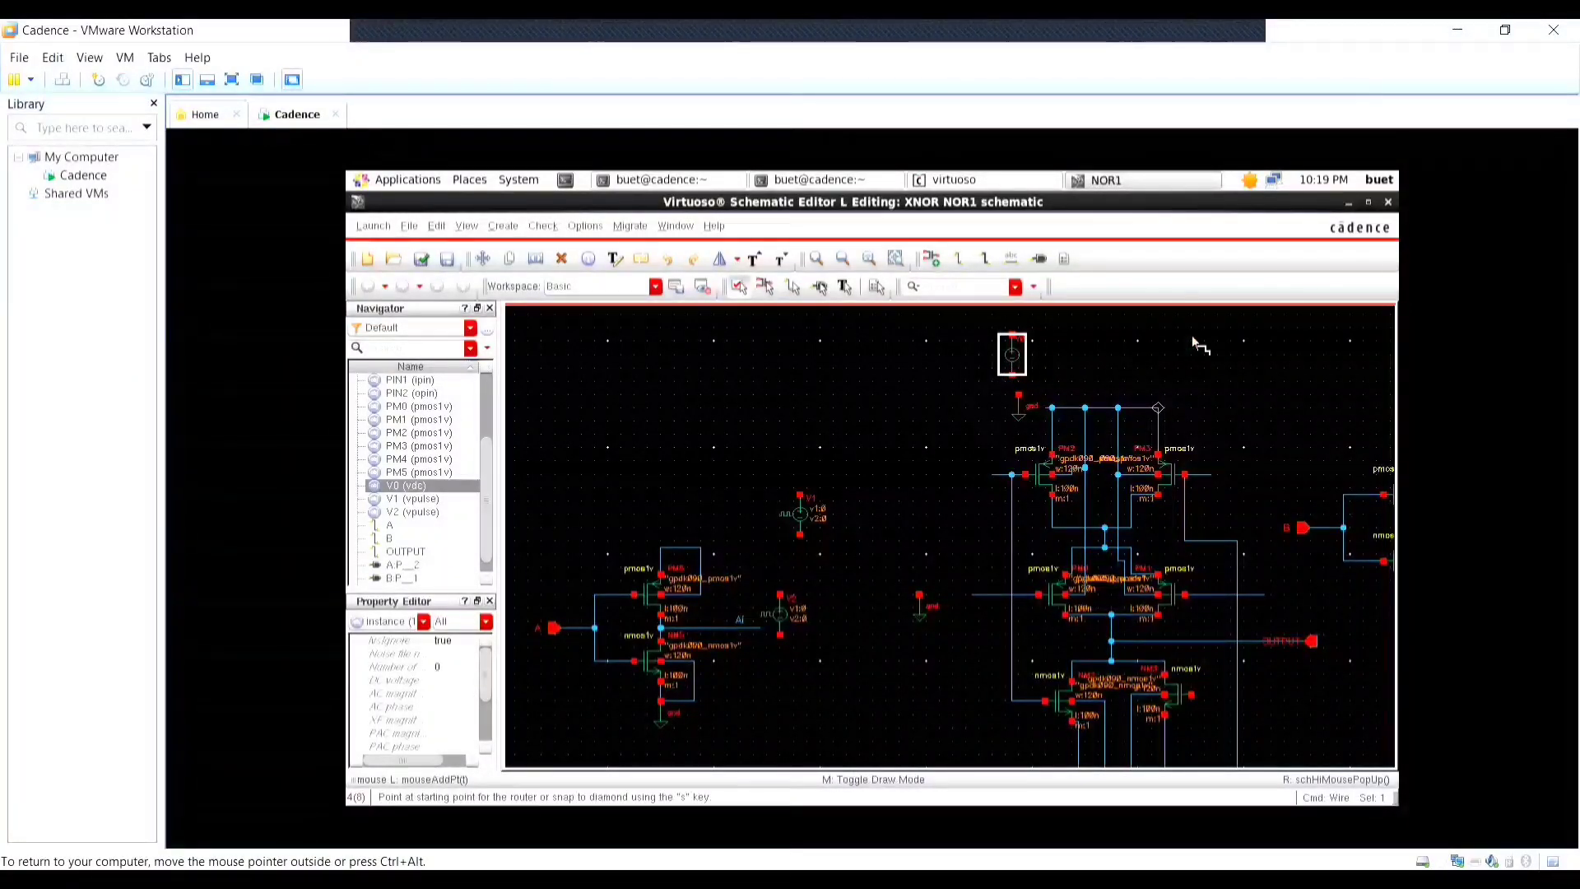
pyautogui.click(1014, 375)
pyautogui.keyDown('ctrl'); pyautogui.scroll(1, 1017, 378); pyautogui.keyUp('ctrl')
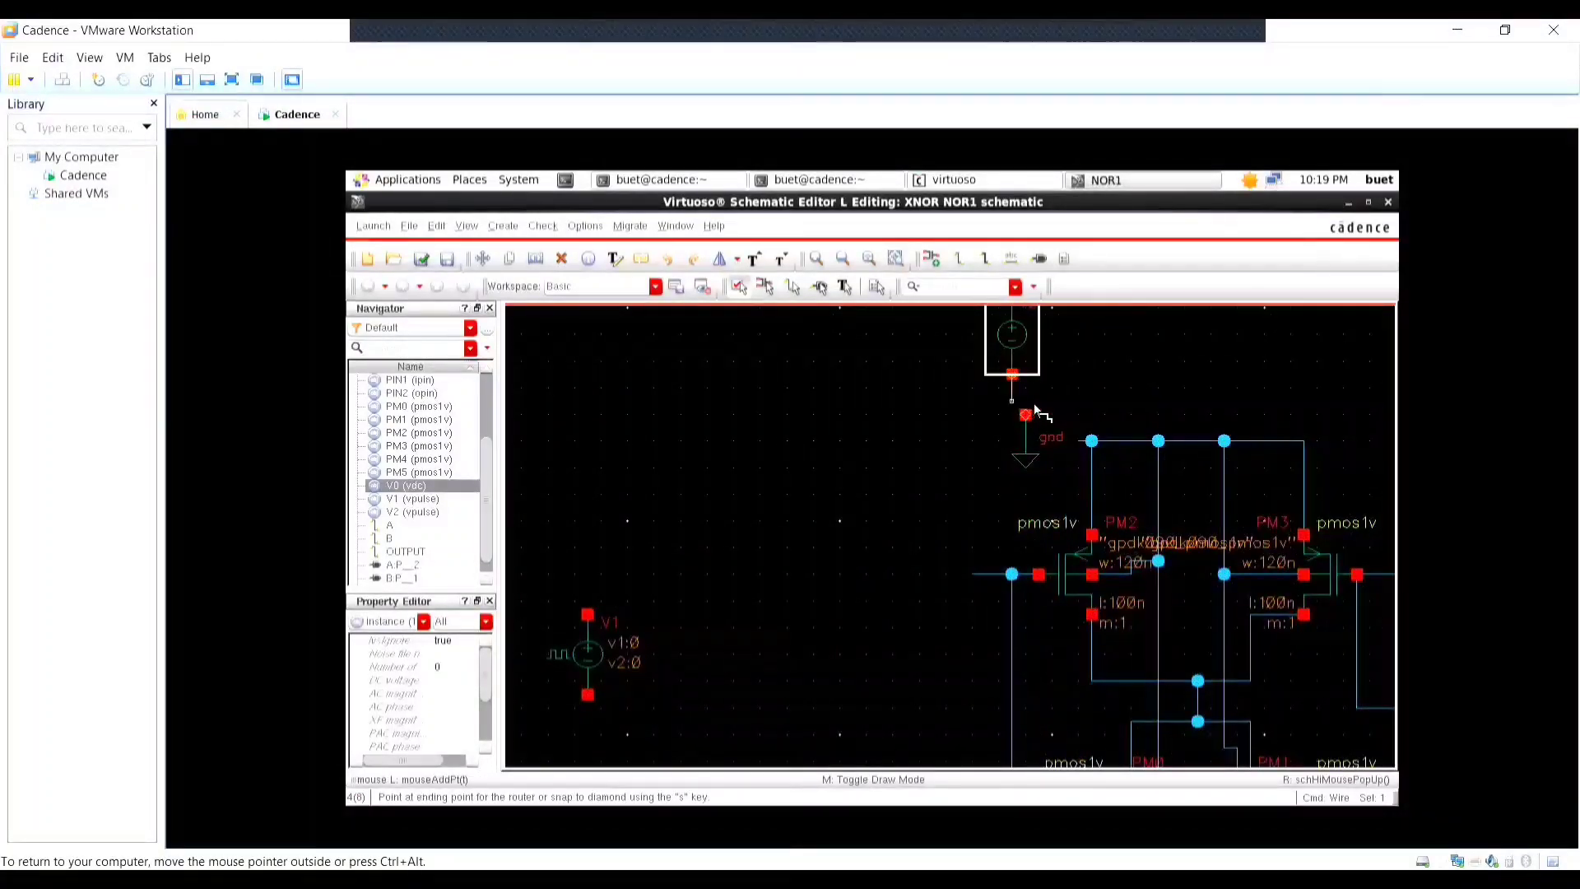
pyautogui.scroll(2, 1046, 384)
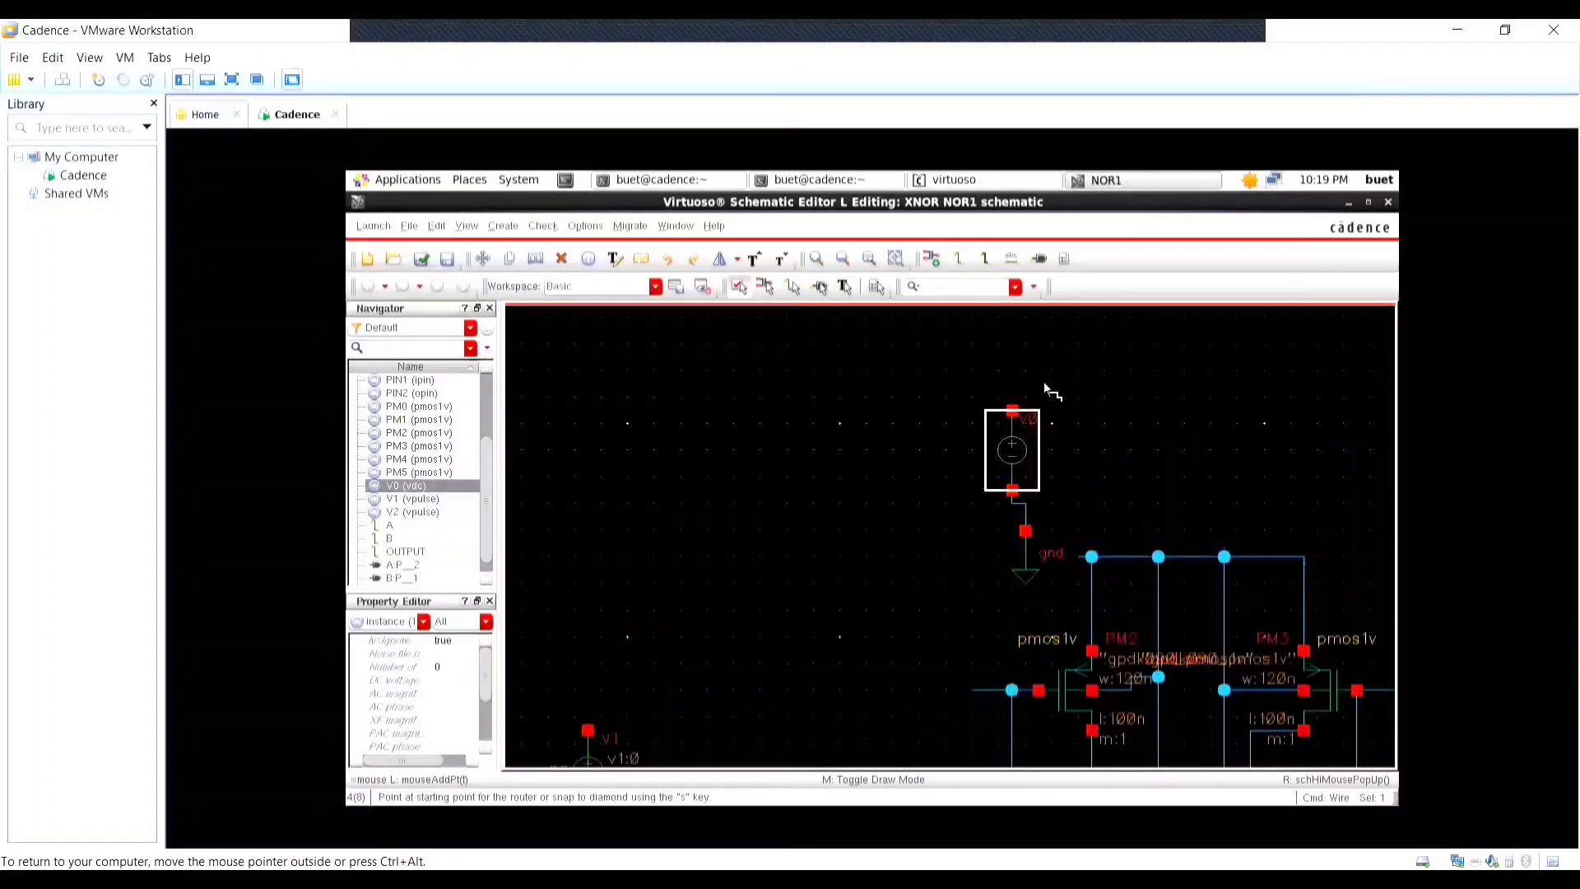
# Wire the positive terminal of V0 to the common supply rail above PM2 and PM3.
pyautogui.scroll(-1, 1017, 454)
pyautogui.click(1013, 411)
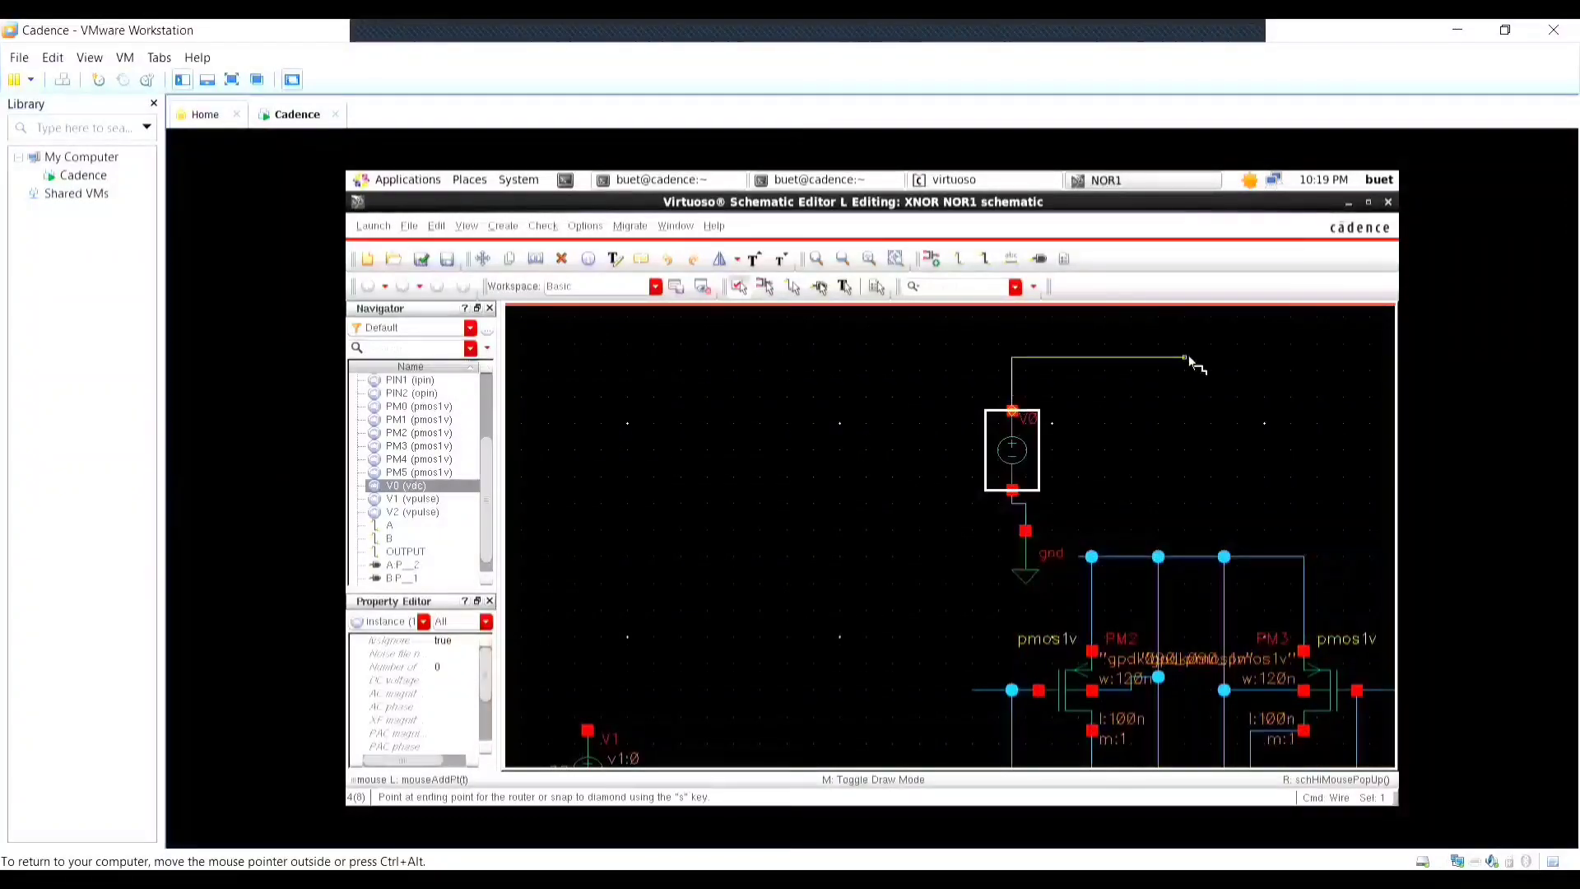
pyautogui.click(1185, 557)
pyautogui.press('Escape')
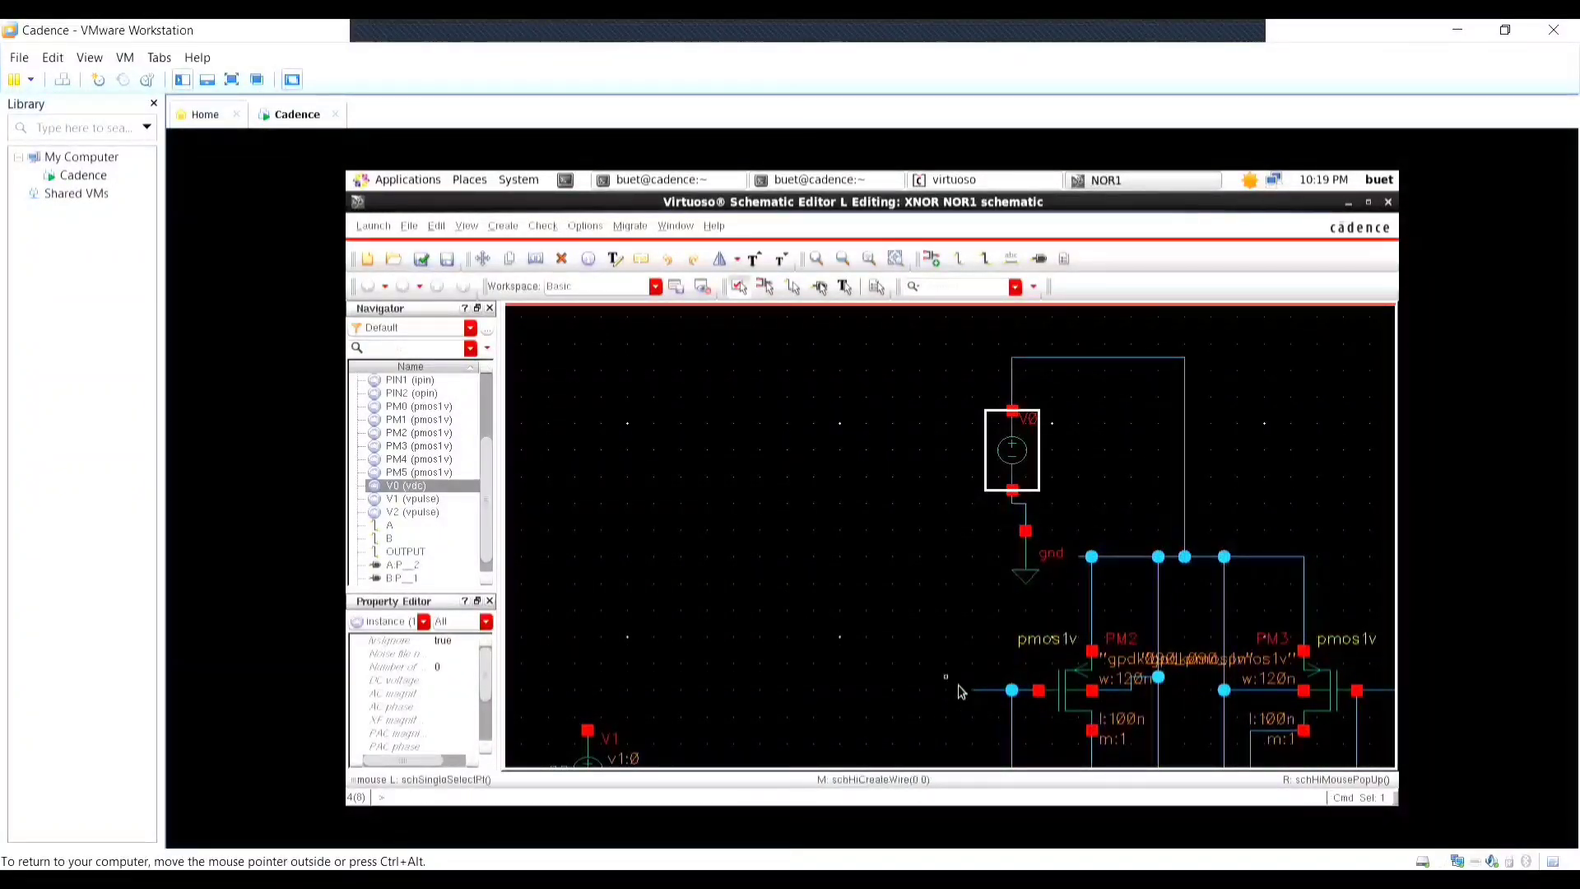
# Delete the dangling wire stubs at the gates of PM2 and PM3.
pyautogui.click(980, 688)
pyautogui.rightClick(980, 689)
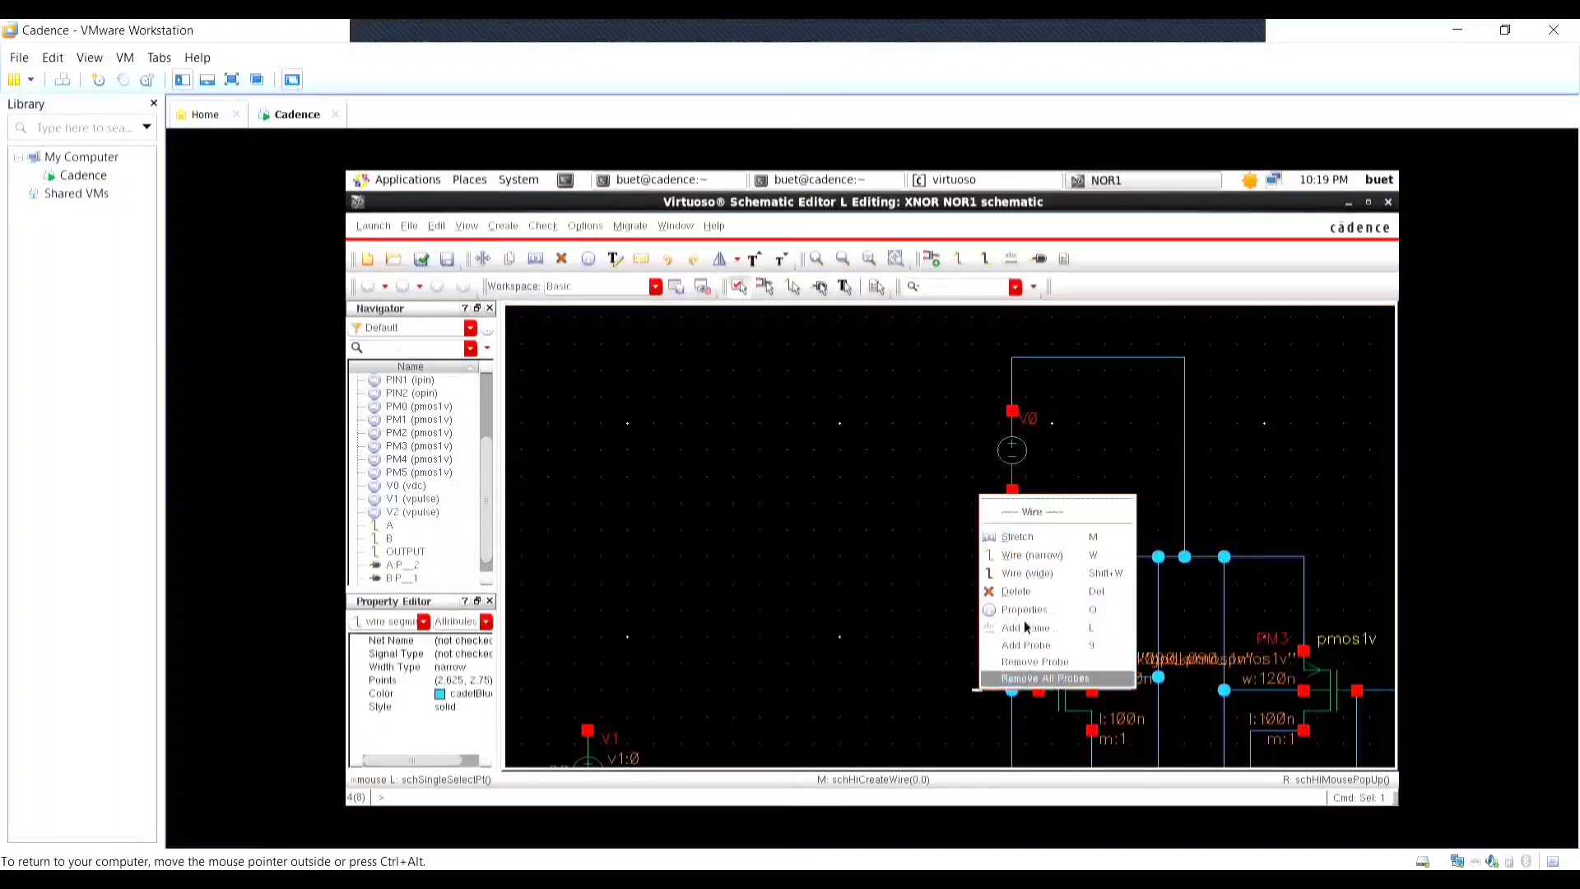
pyautogui.click(1039, 592)
pyautogui.click(992, 690)
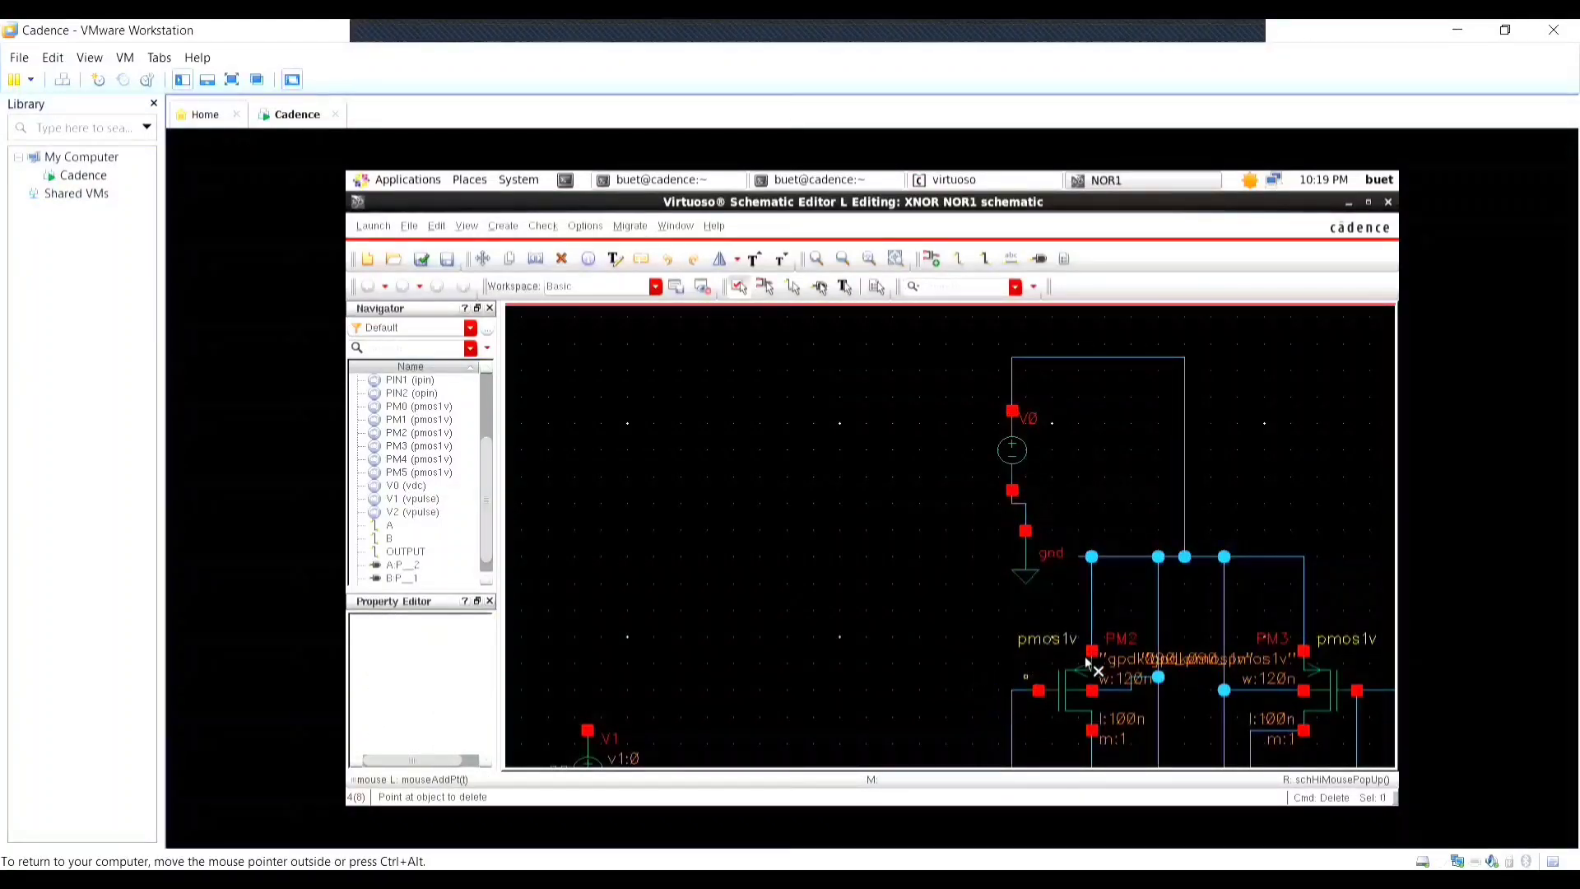
pyautogui.keyDown('ctrl'); pyautogui.scroll(-2, 1159, 638); pyautogui.keyUp('ctrl')
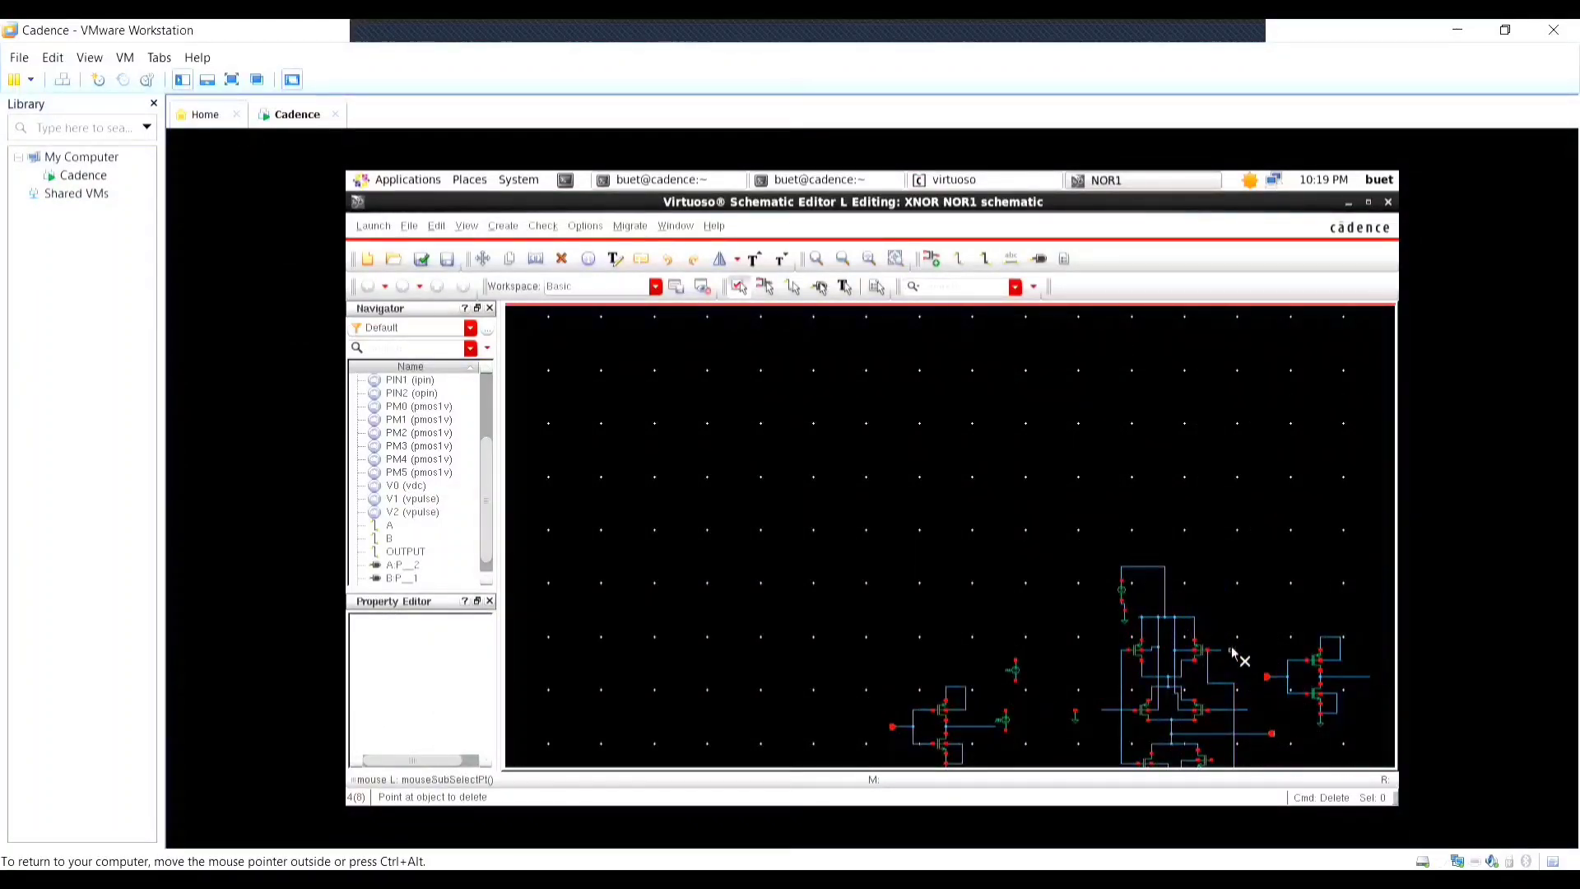
pyautogui.keyDown('ctrl'); pyautogui.scroll(3, 1234, 656); pyautogui.keyUp('ctrl')
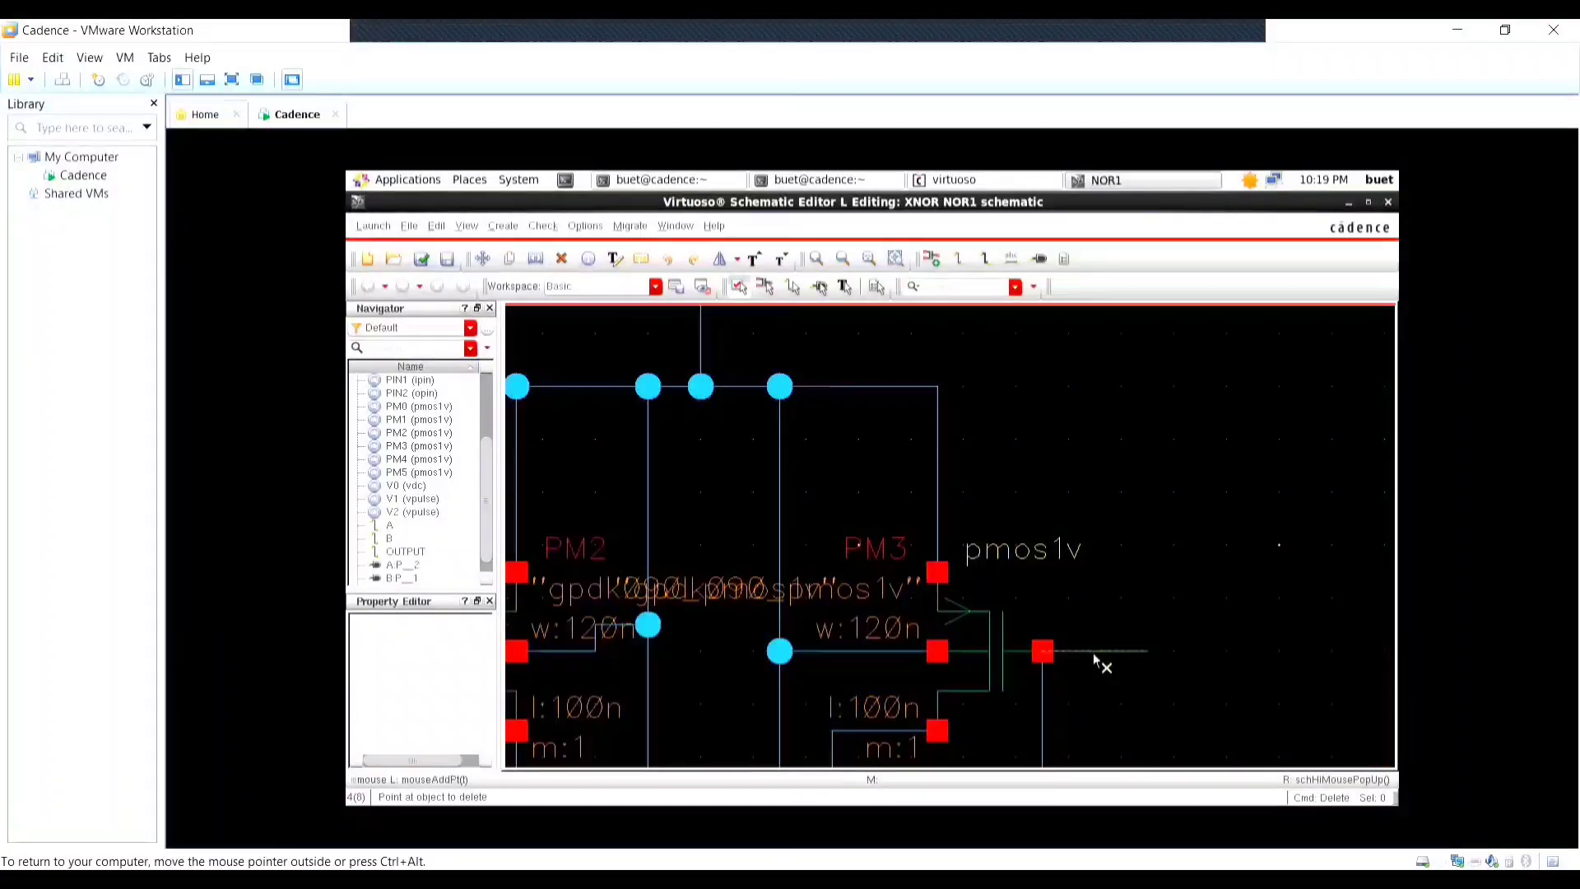
pyautogui.click(1094, 656)
pyautogui.scroll(-6, 1097, 665)
pyautogui.scroll(3, 1100, 734)
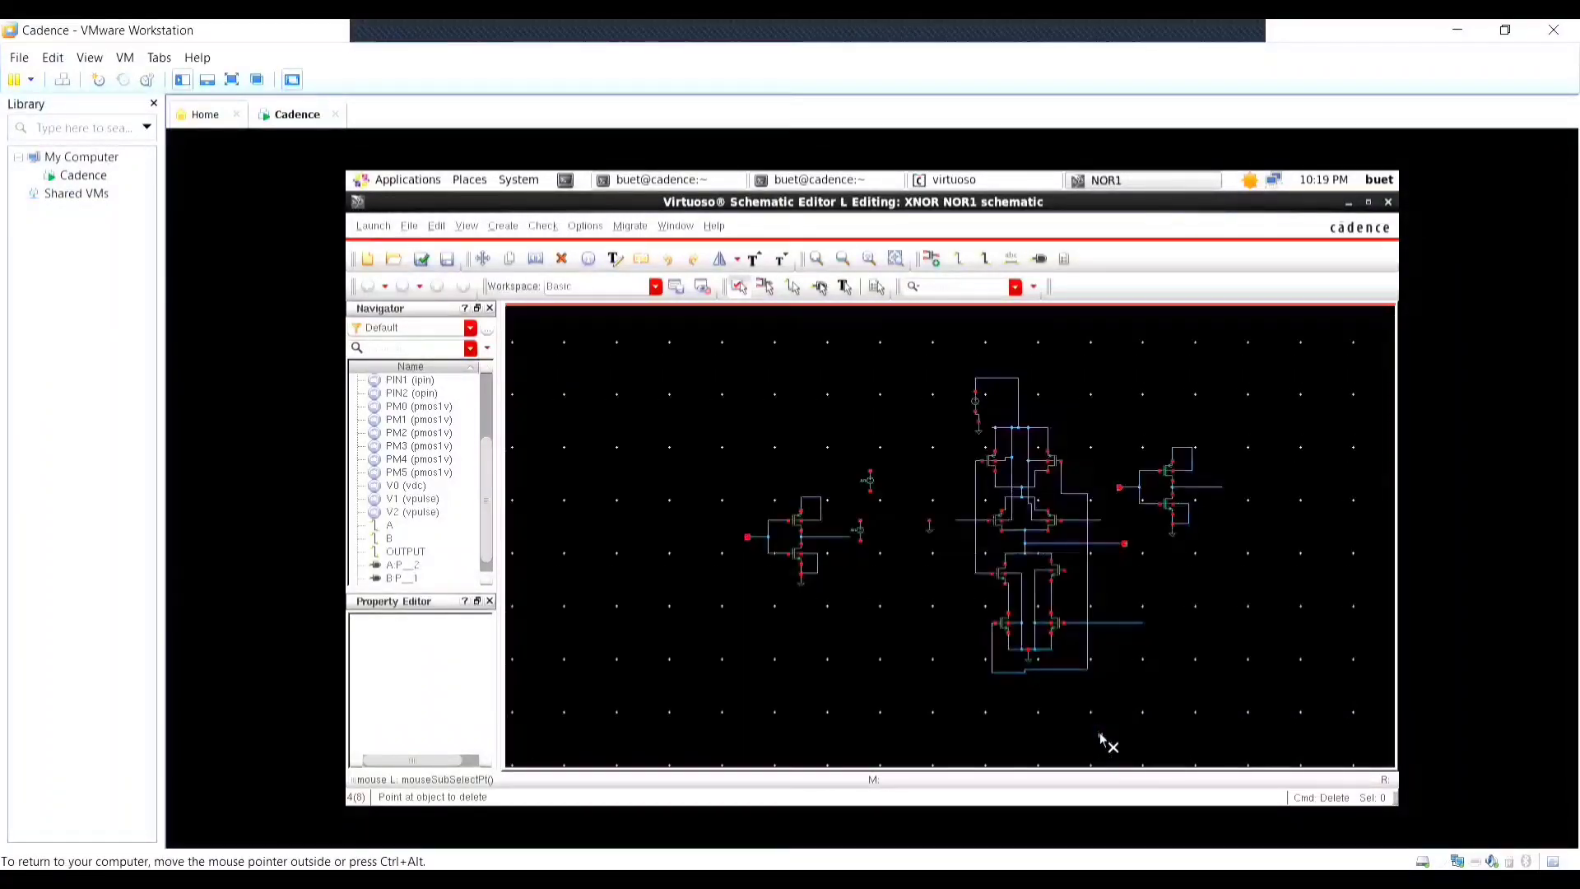
pyautogui.keyDown('ctrl'); pyautogui.scroll(2, 1097, 557); pyautogui.keyUp('ctrl')
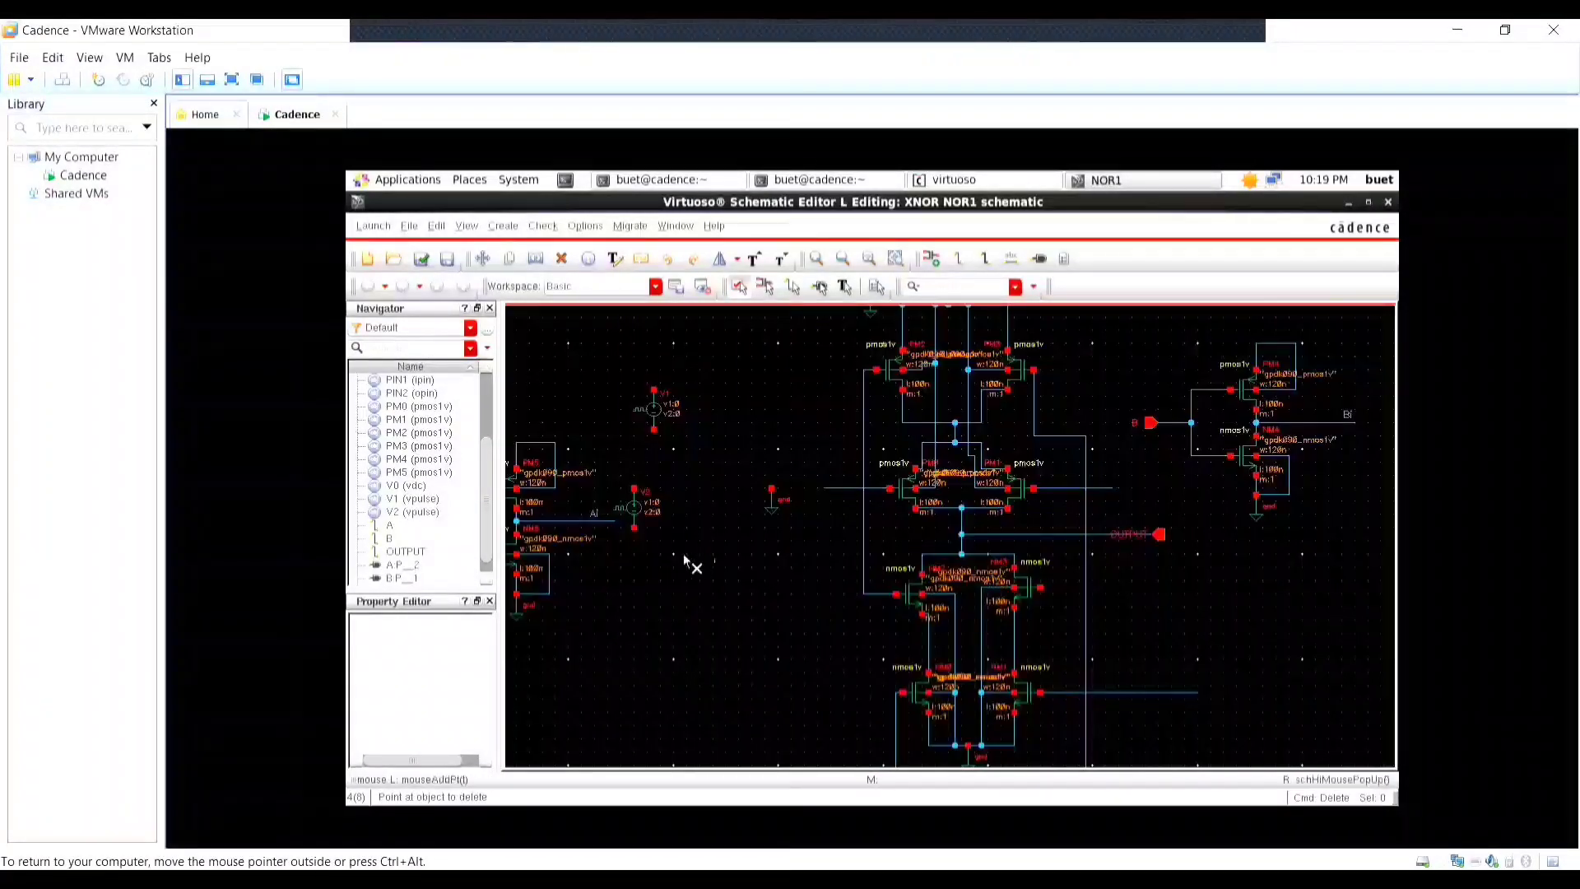
pyautogui.press('Escape')
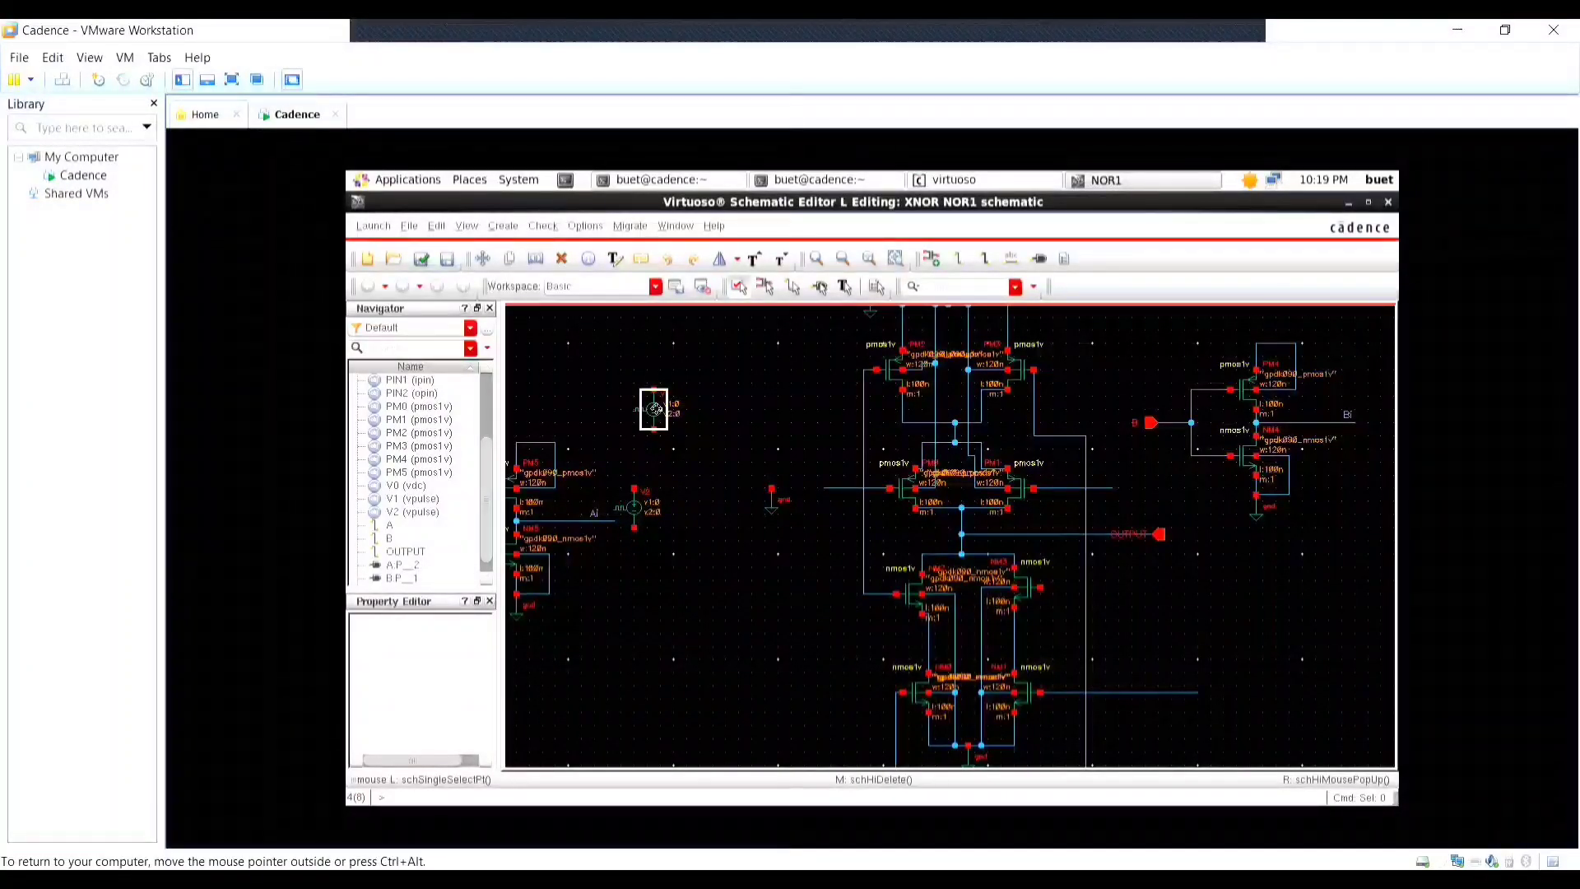
# Move pulse source V1 below input pin B and pulse source V2 below the input A wire.
pyautogui.moveTo(654, 409); pyautogui.dragTo(1175, 484)
pyautogui.scroll(-2, 687, 531)
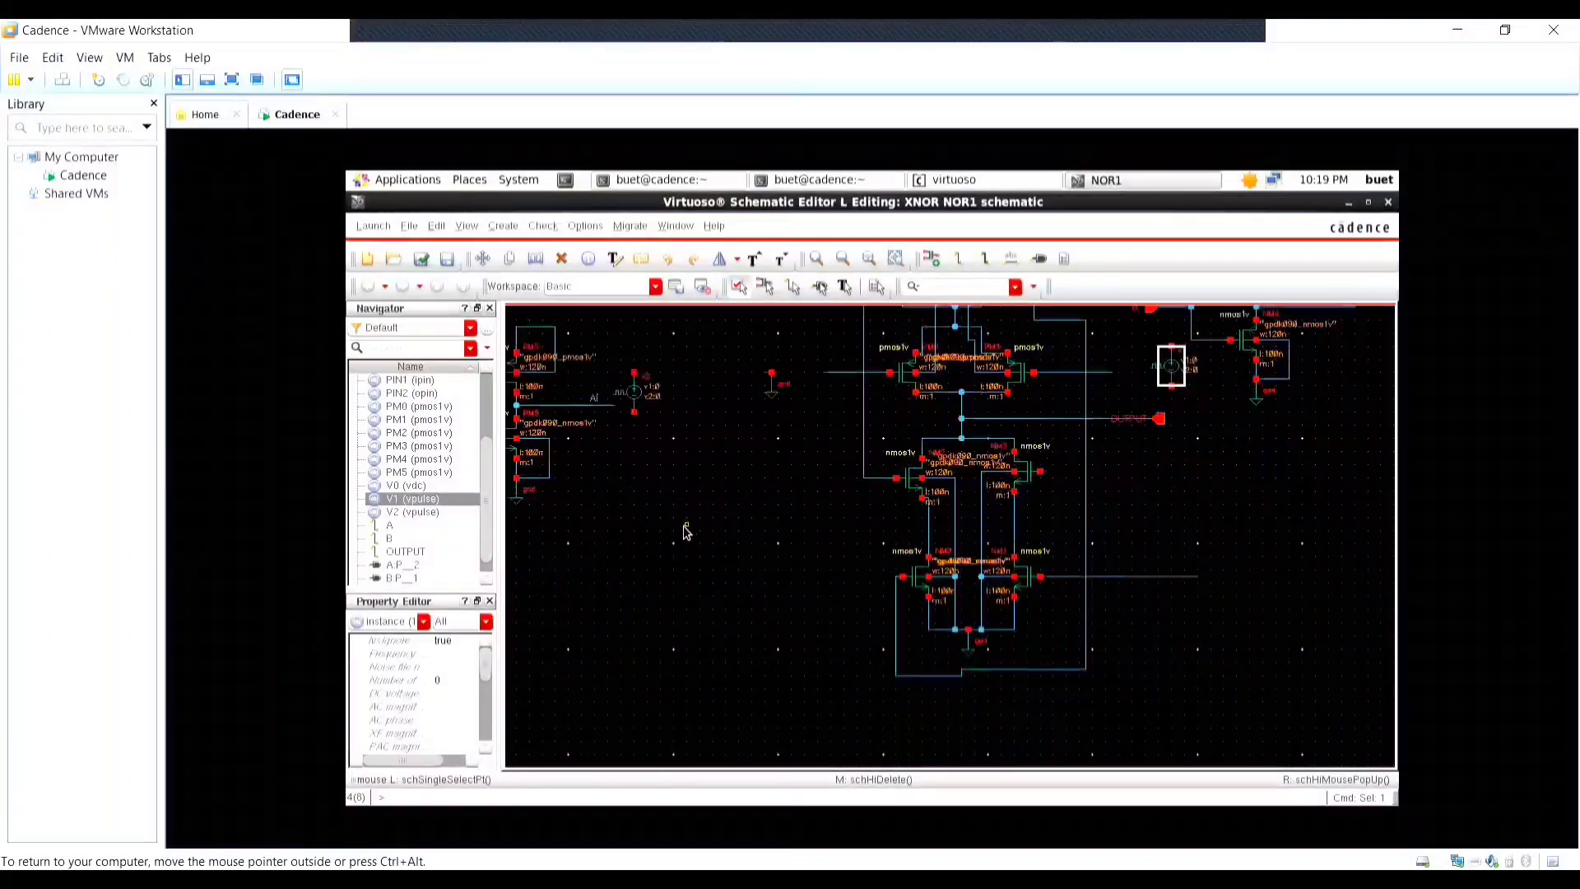
pyautogui.keyDown('ctrl'); pyautogui.scroll(-4, 650, 494); pyautogui.keyUp('ctrl')
pyautogui.keyDown('ctrl'); pyautogui.scroll(3, 592, 461); pyautogui.keyUp('ctrl')
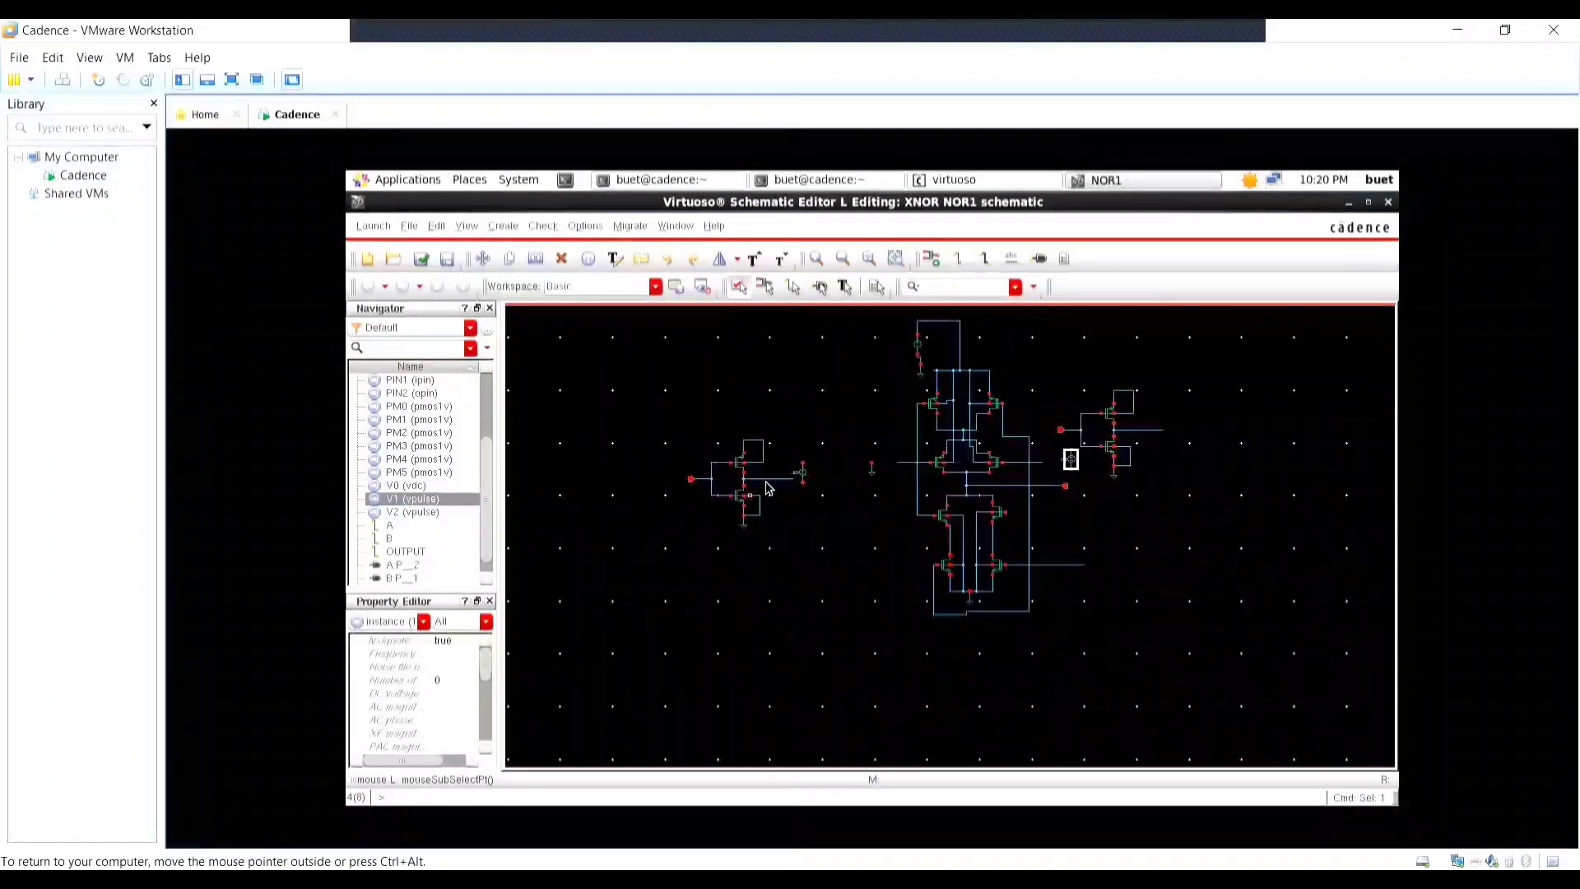
pyautogui.keyDown('ctrl'); pyautogui.scroll(3, 805, 476); pyautogui.keyUp('ctrl')
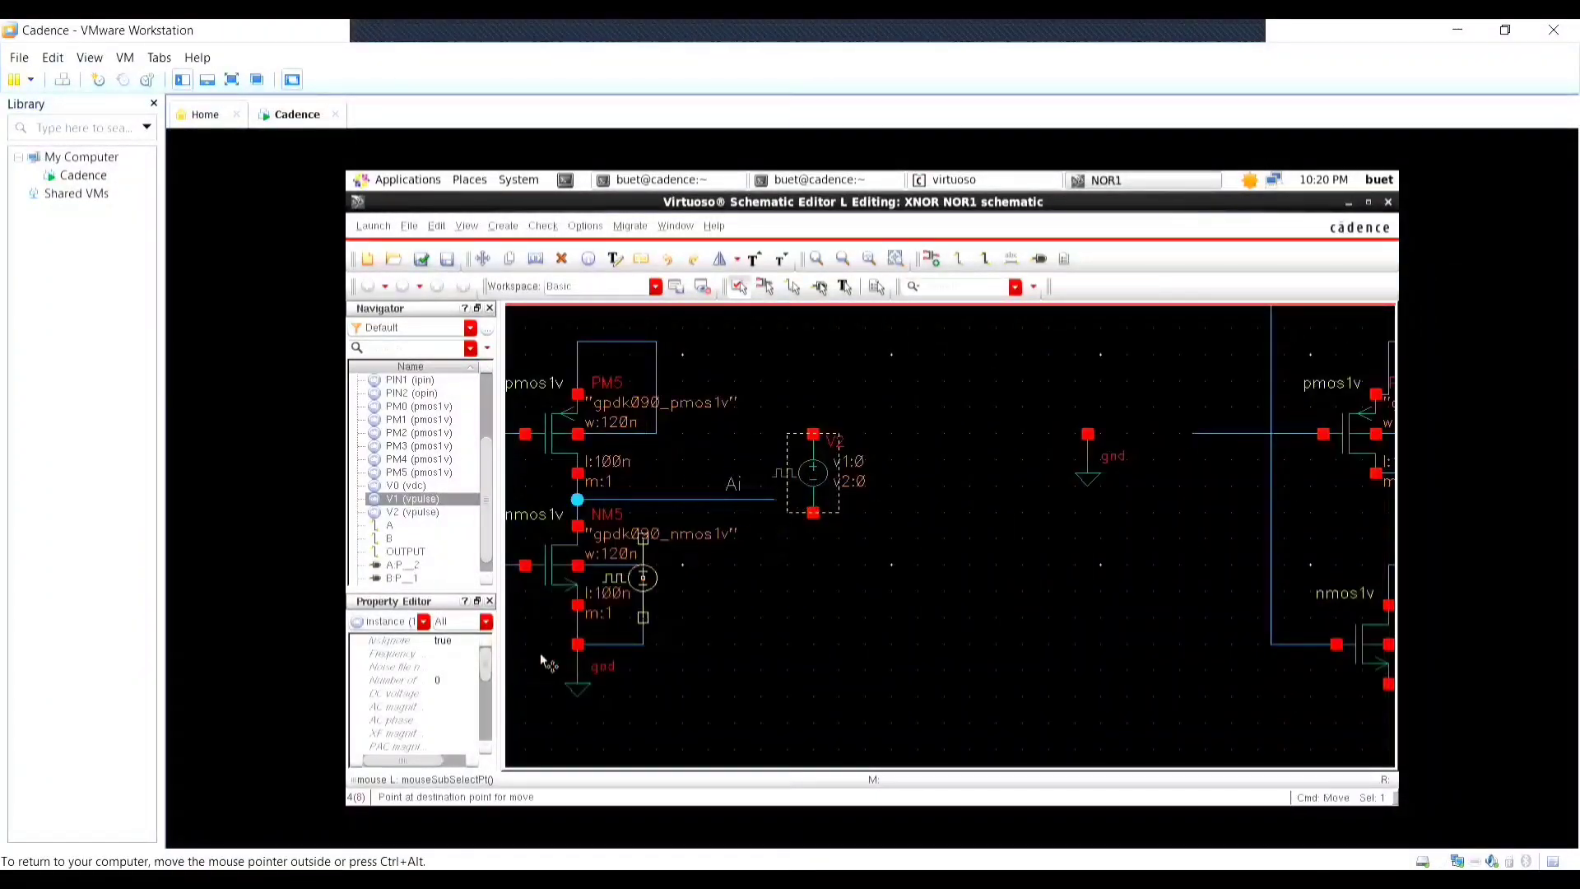
pyautogui.keyDown('ctrl'); pyautogui.scroll(-4, 540, 653); pyautogui.keyUp('ctrl')
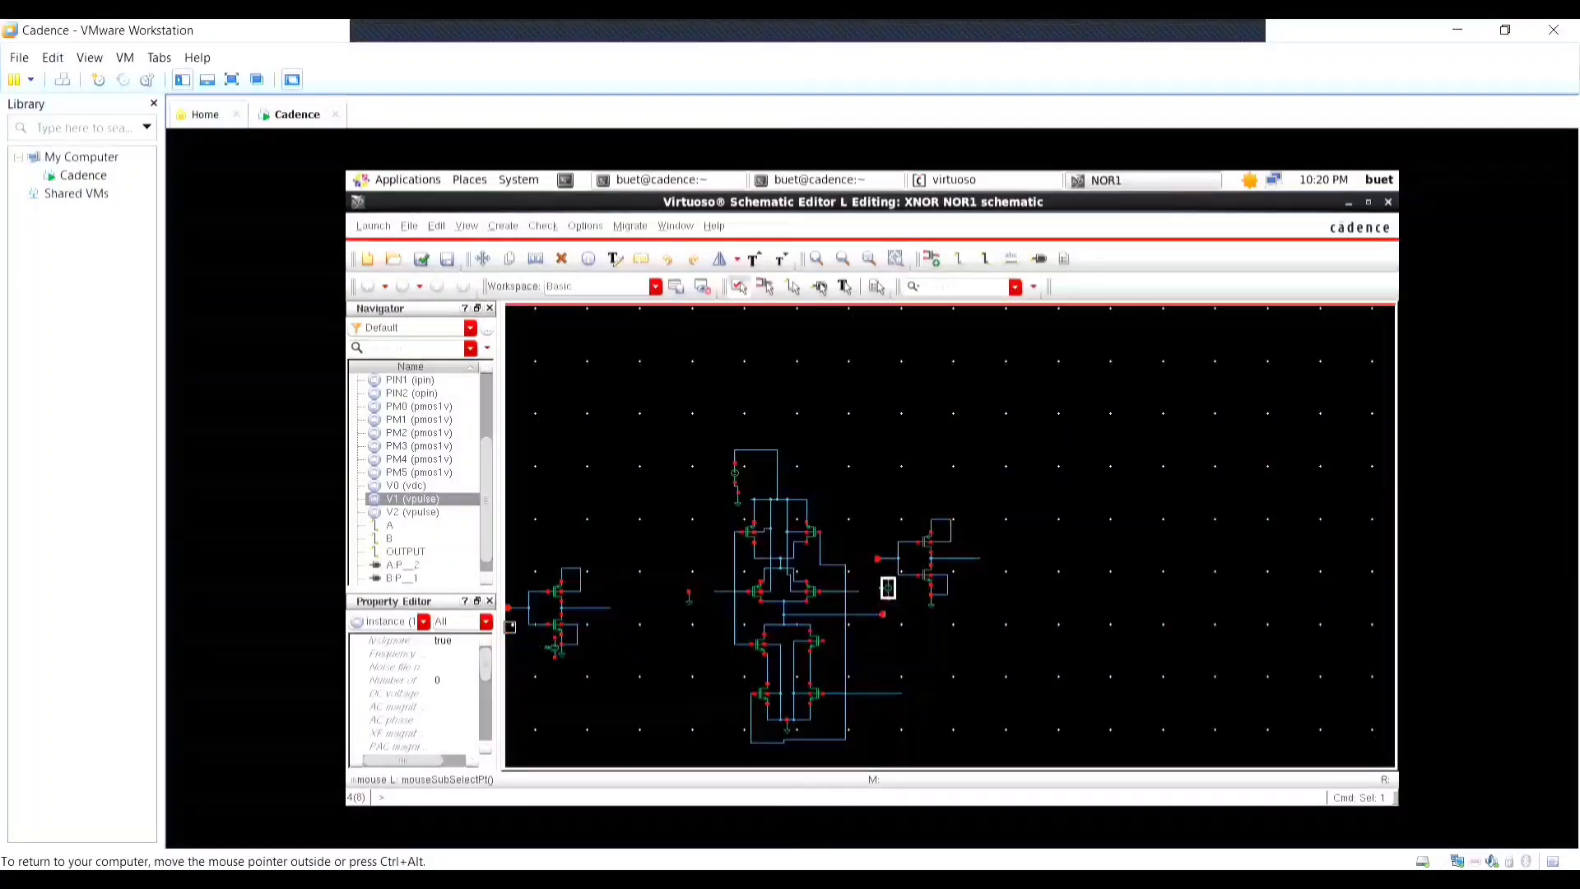
pyautogui.scroll(2, 510, 627)
pyautogui.click(679, 702)
pyautogui.moveTo(679, 702); pyautogui.dragTo(524, 702)
# Move the loose gnd symbol directly beneath pulse source V2.
pyautogui.click(1229, 511)
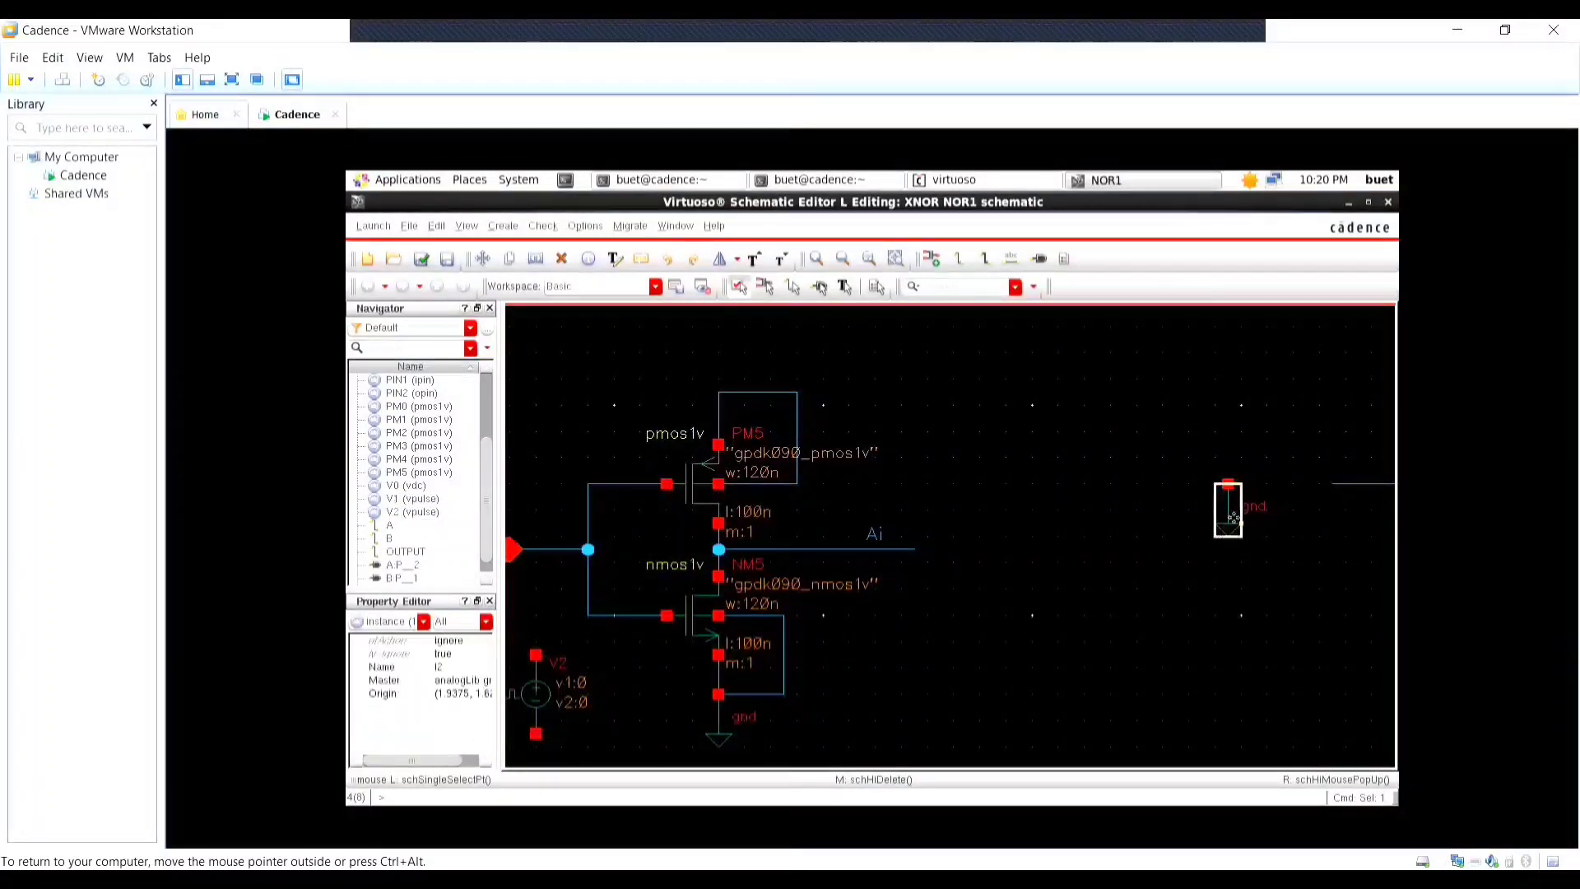
pyautogui.moveTo(1234, 516); pyautogui.dragTo(564, 739)
pyautogui.click(574, 755)
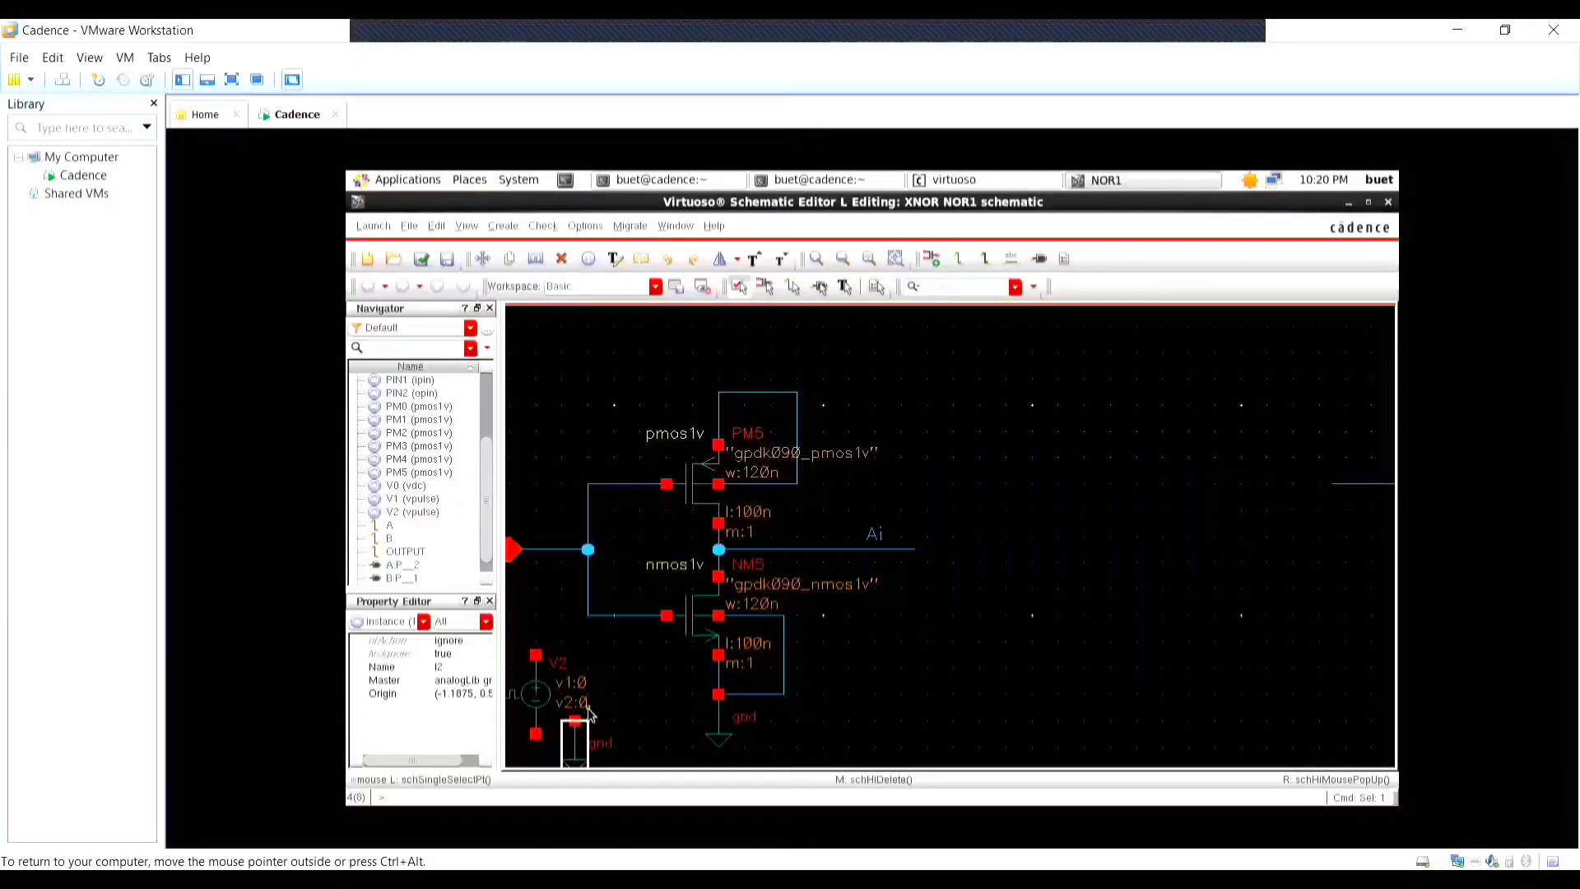
pyautogui.scroll(-3, 528, 580)
pyautogui.moveTo(572, 521); pyautogui.dragTo(536, 571)
pyautogui.click(536, 571)
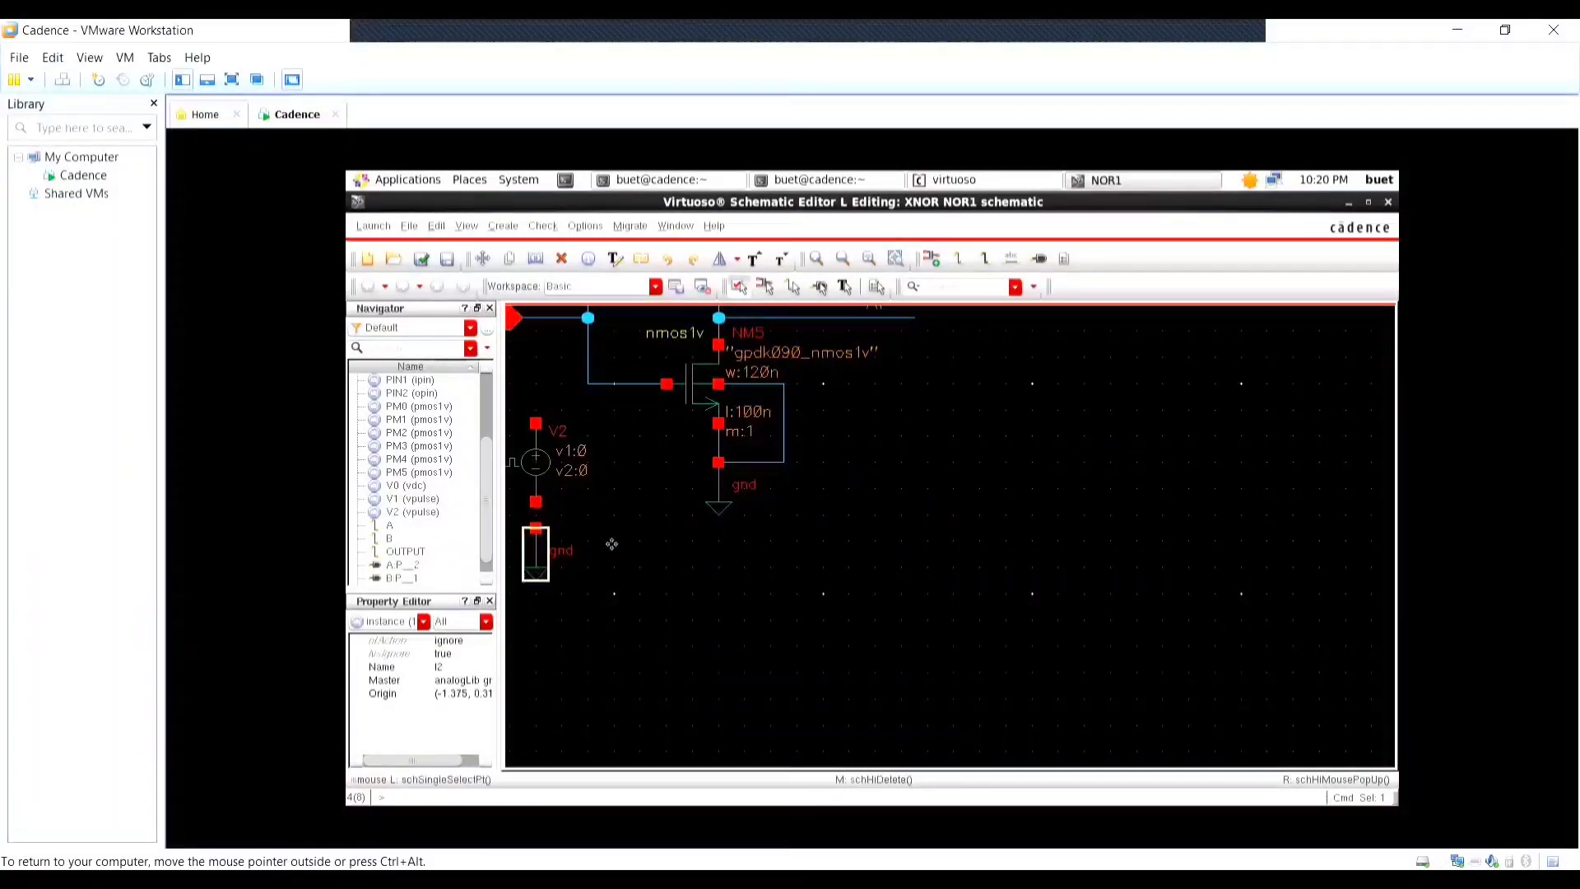
# Wire V2's negative terminal to its gnd symbol and its positive terminal to the input A wire.
pyautogui.press('w')
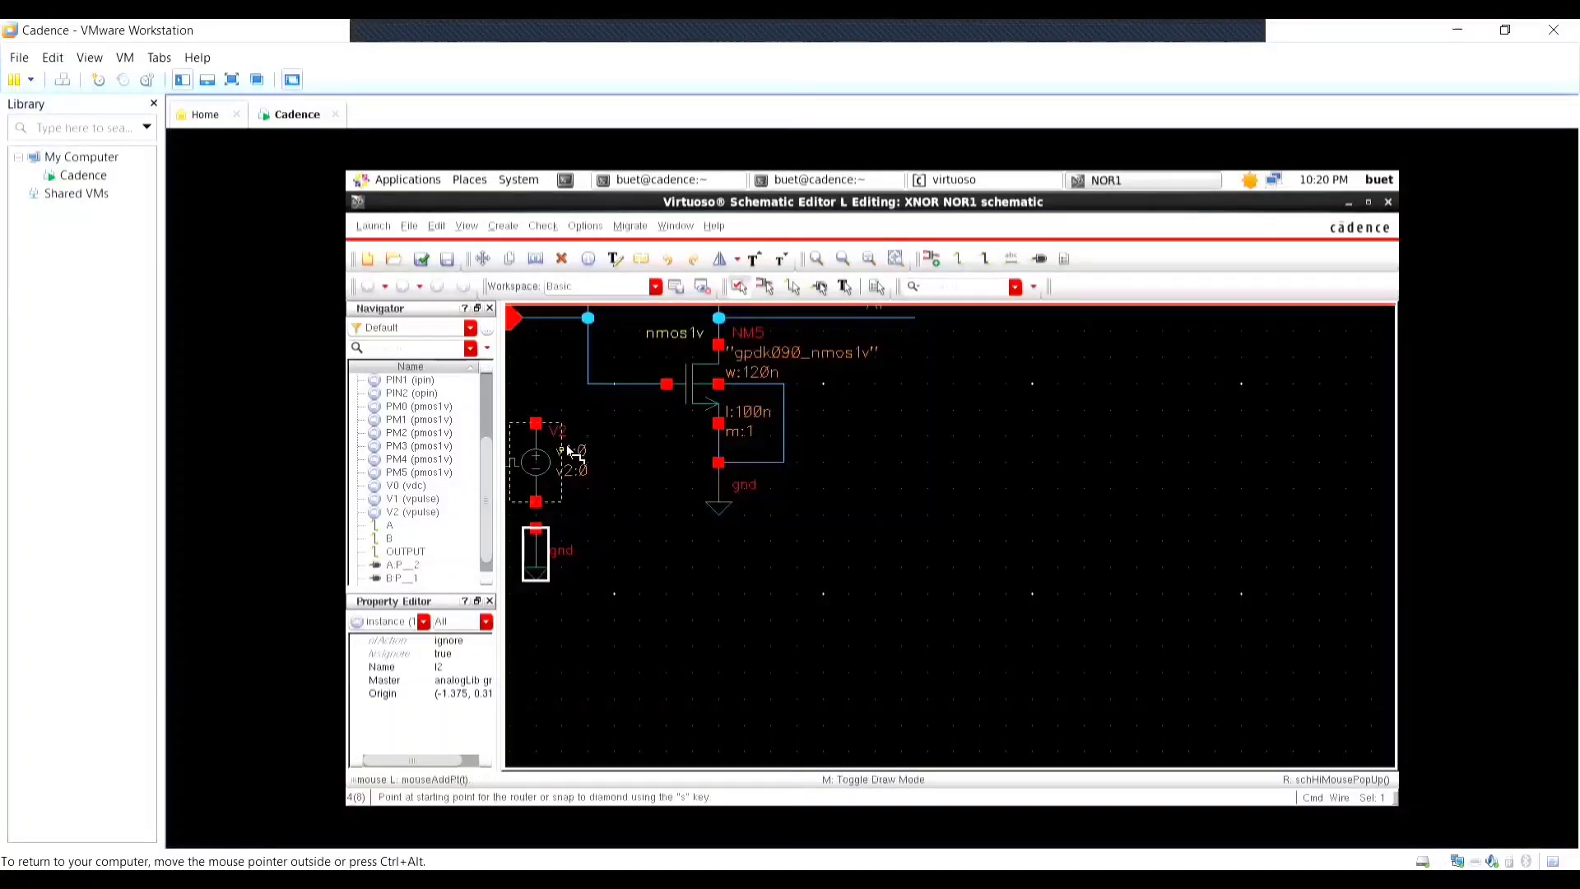
pyautogui.click(536, 503)
pyautogui.click(548, 513)
pyautogui.click(535, 366)
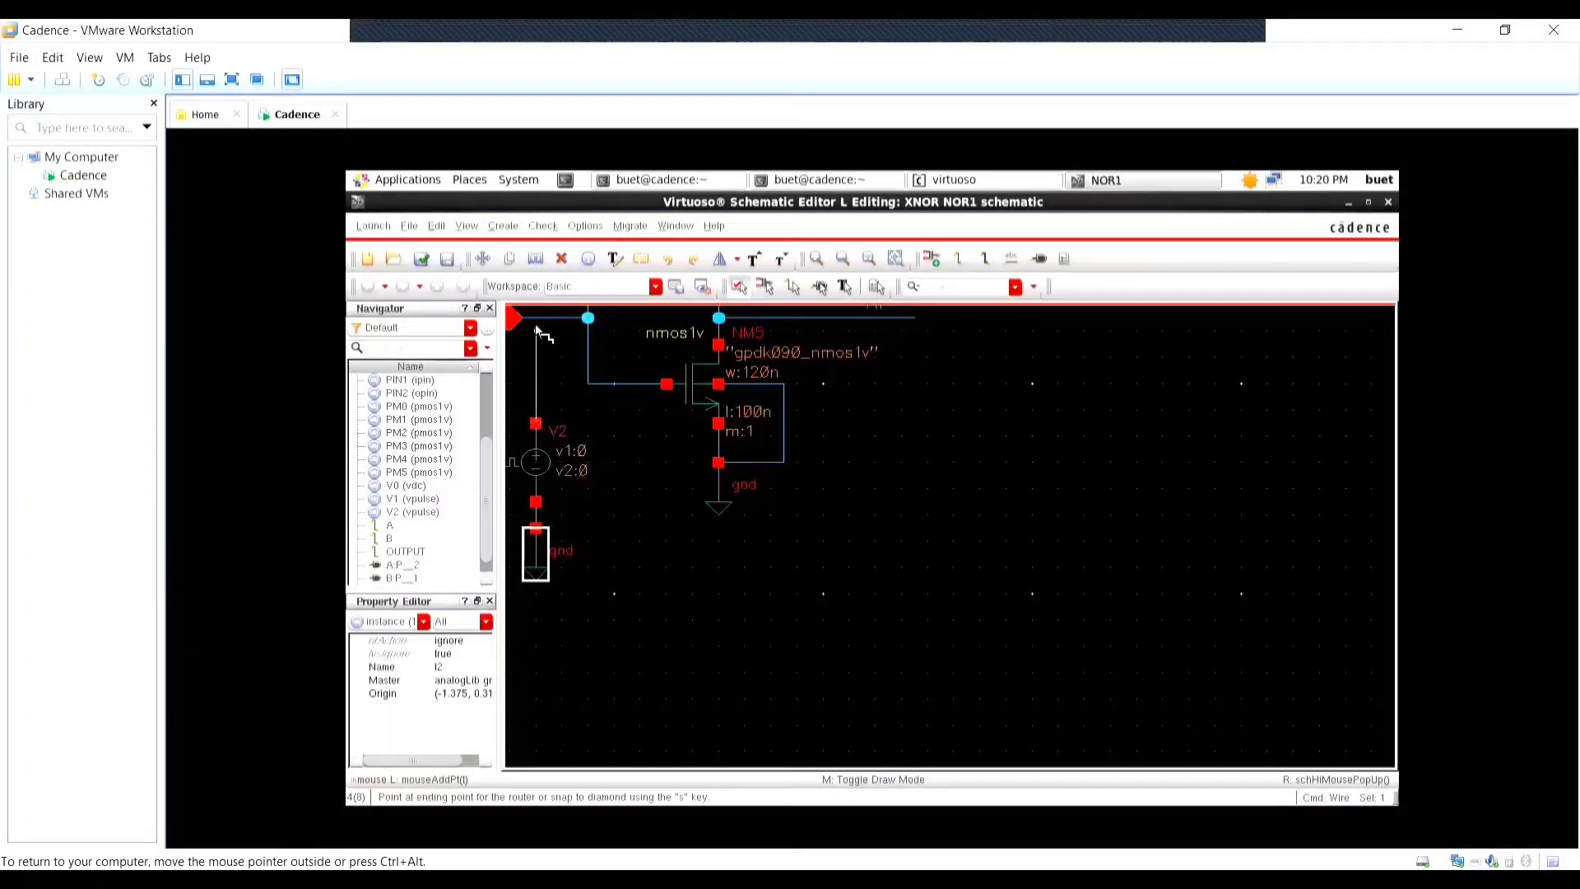
pyautogui.click(537, 321)
pyautogui.scroll(-5, 971, 370)
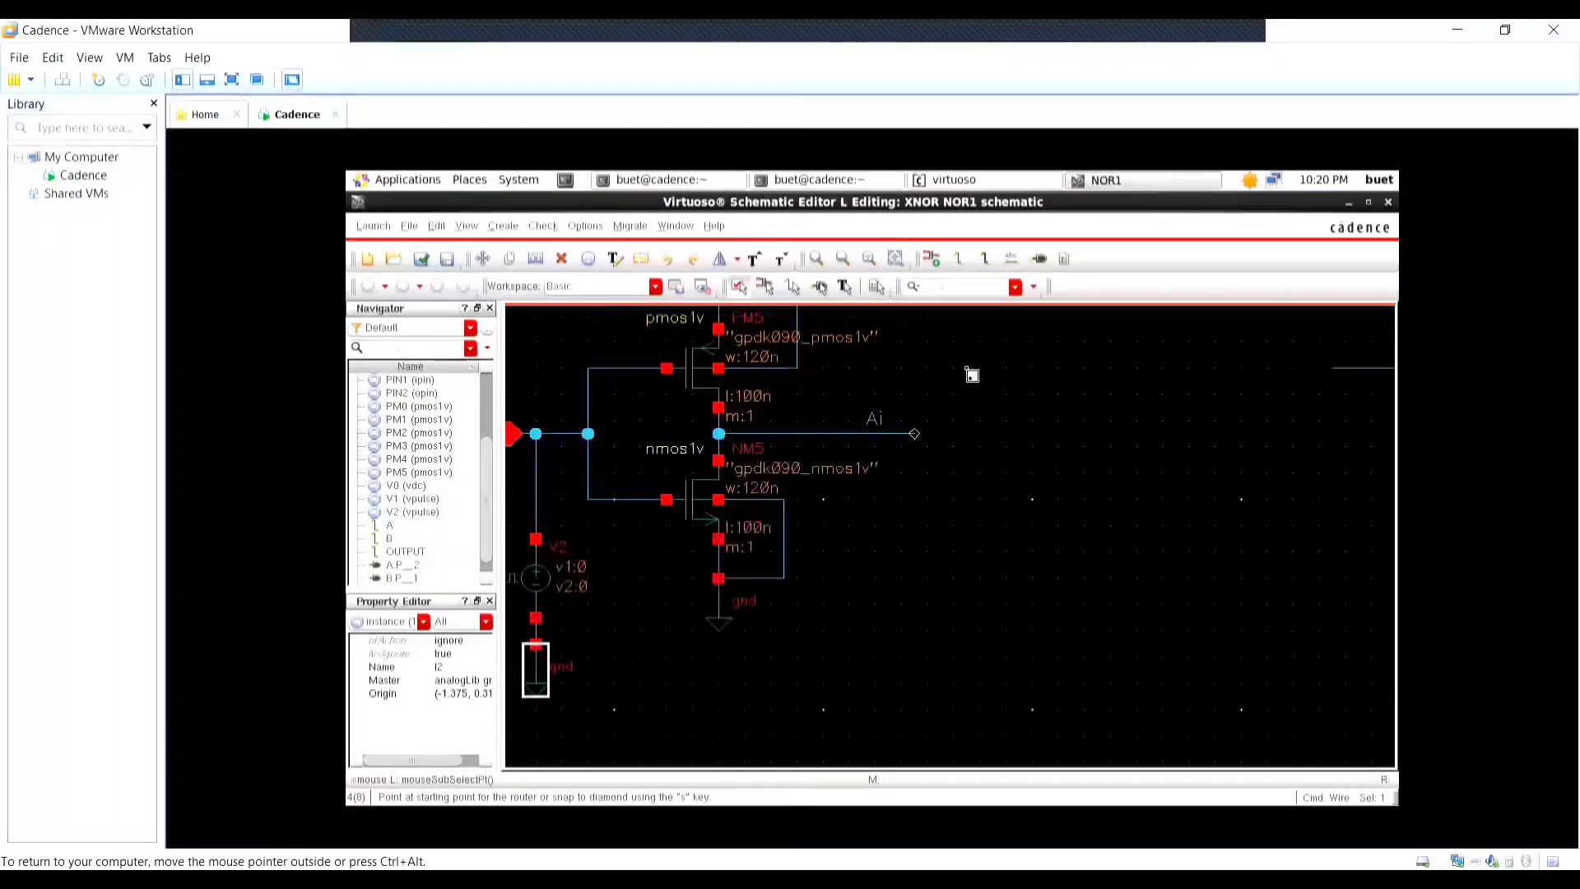
pyautogui.scroll(5, 1153, 362)
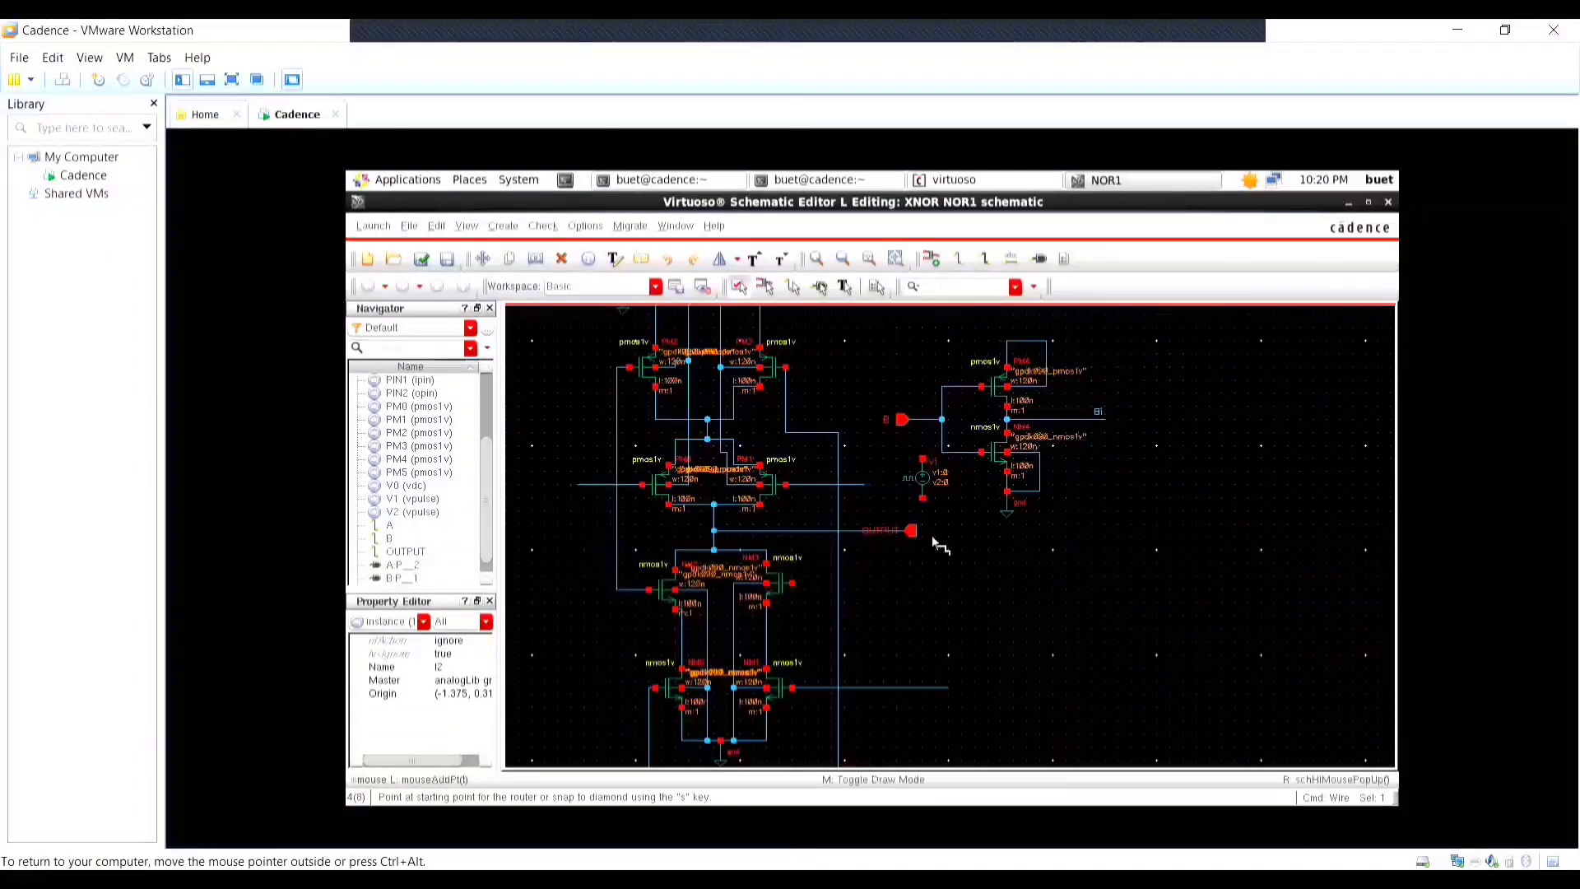
pyautogui.press('Escape')
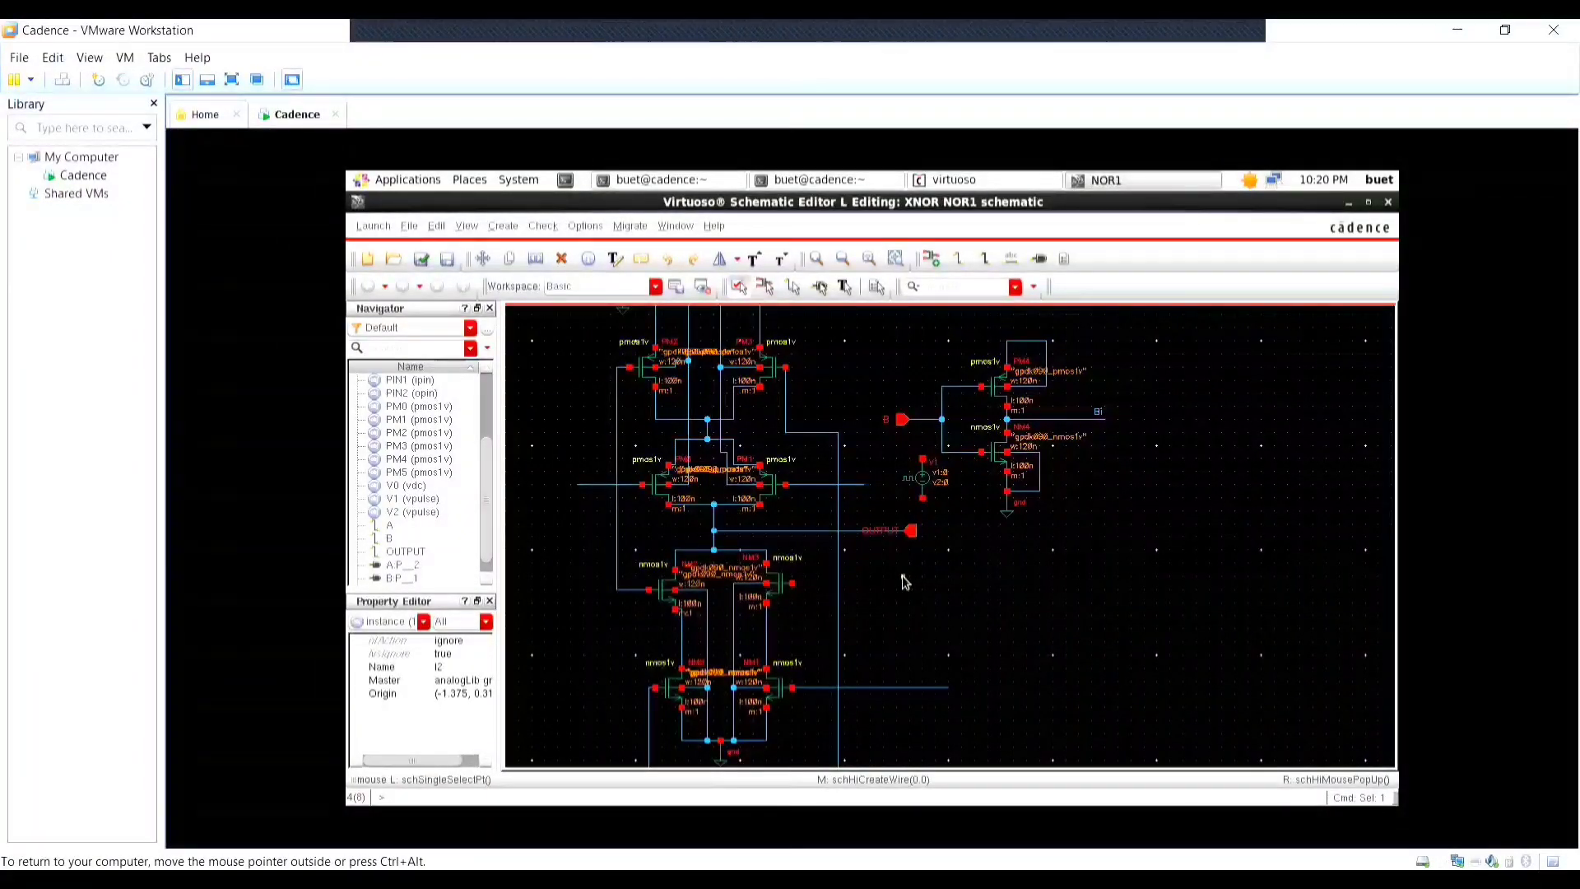
# Add a gnd instance from analogLib in the empty area near the B inverter.
pyautogui.press('i')
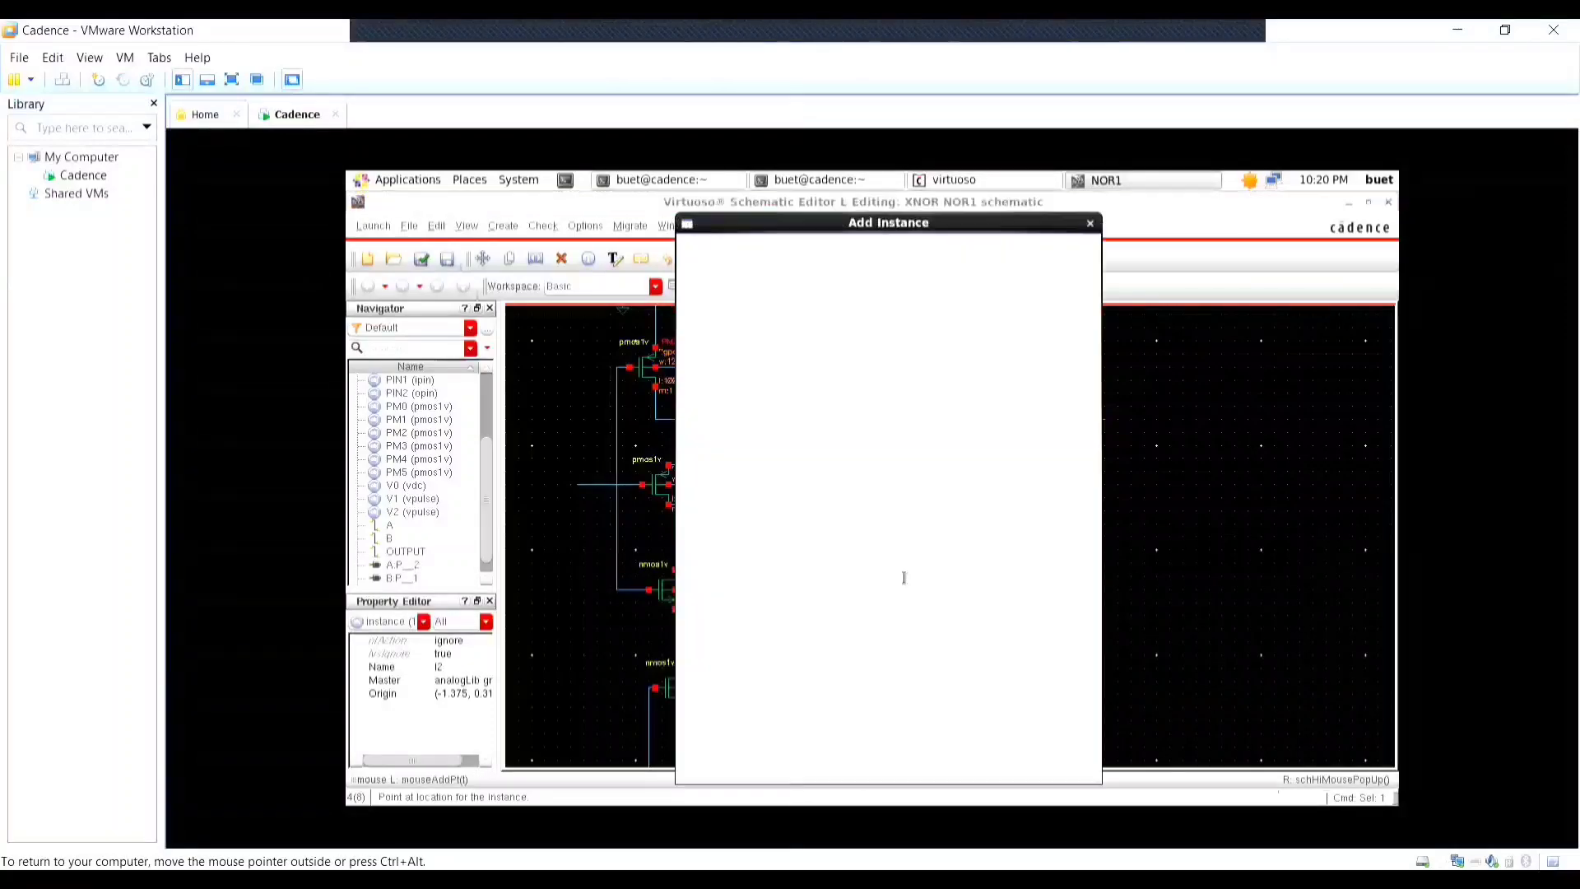
pyautogui.click(953, 252)
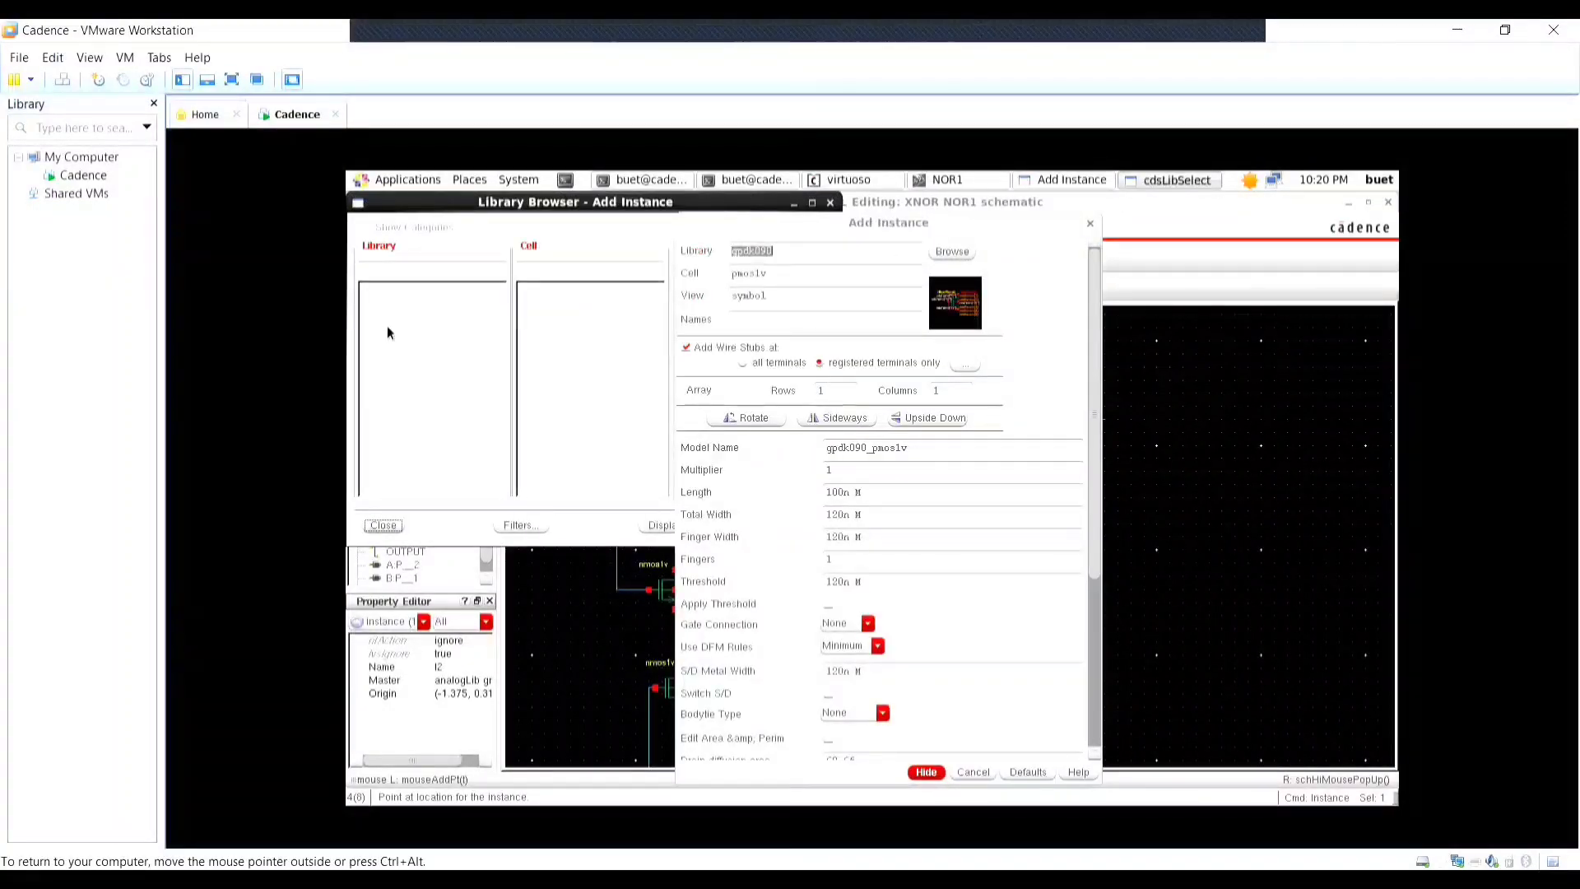
pyautogui.click(386, 325)
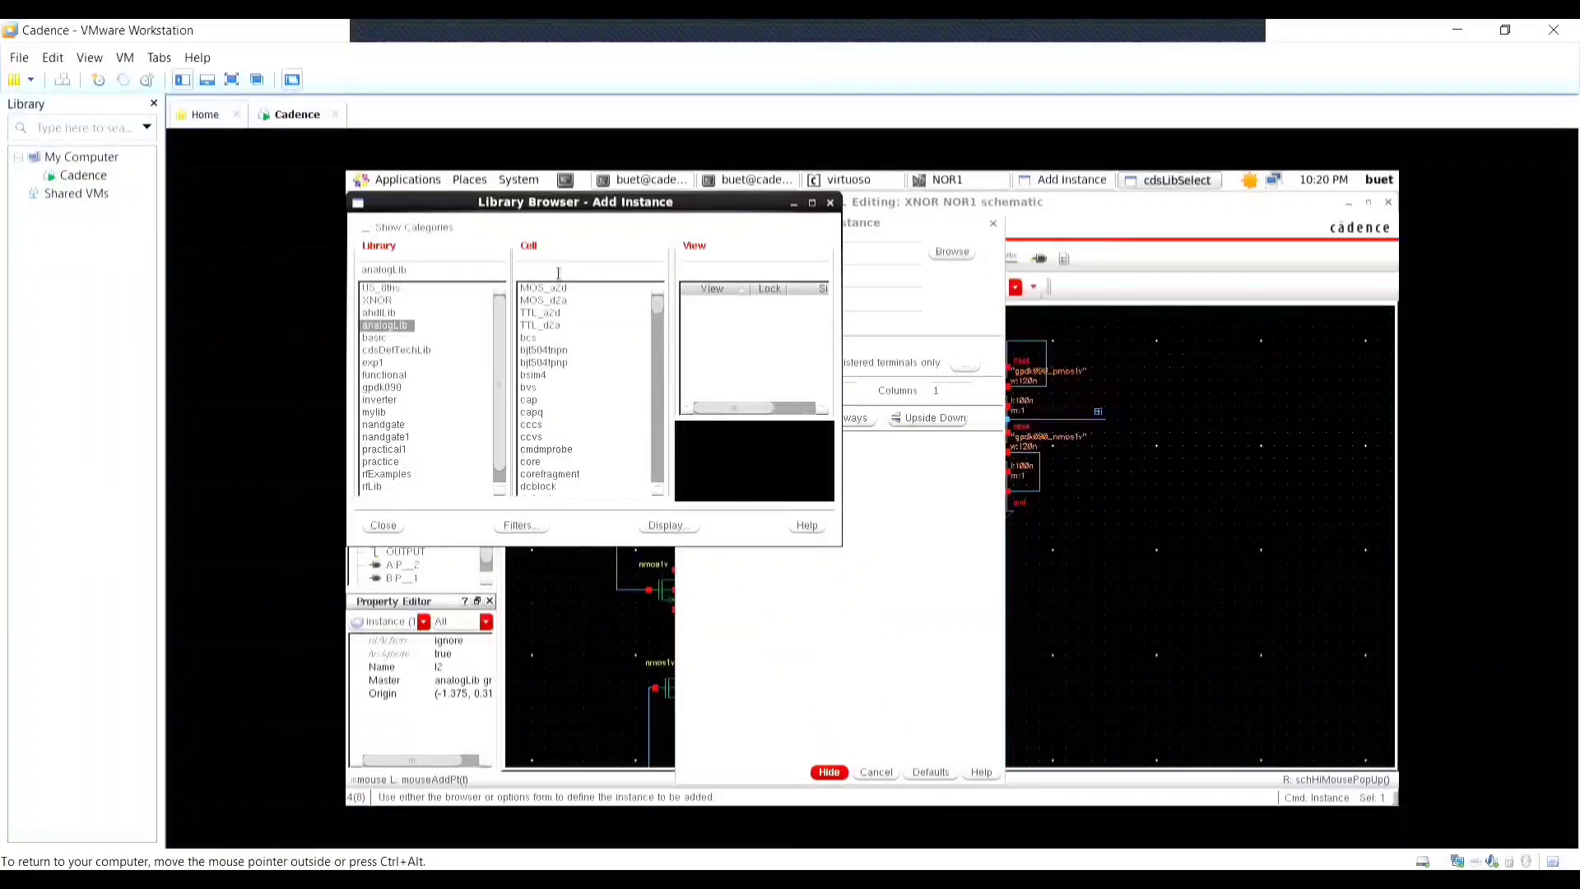
pyautogui.write('gnd')
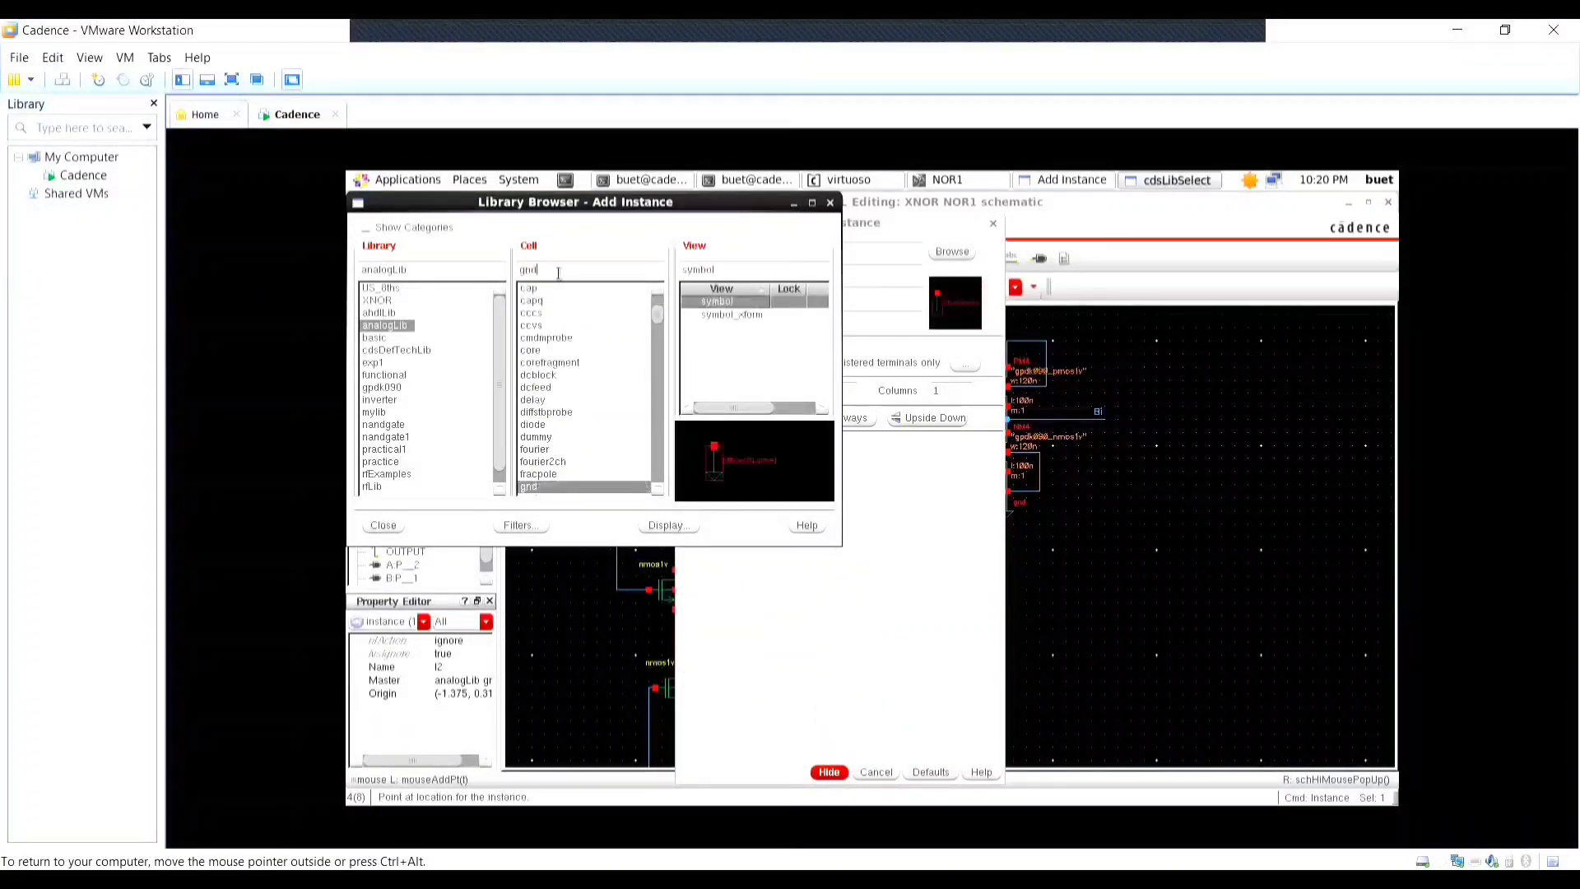
pyautogui.click(1021, 380)
pyautogui.click(1077, 531)
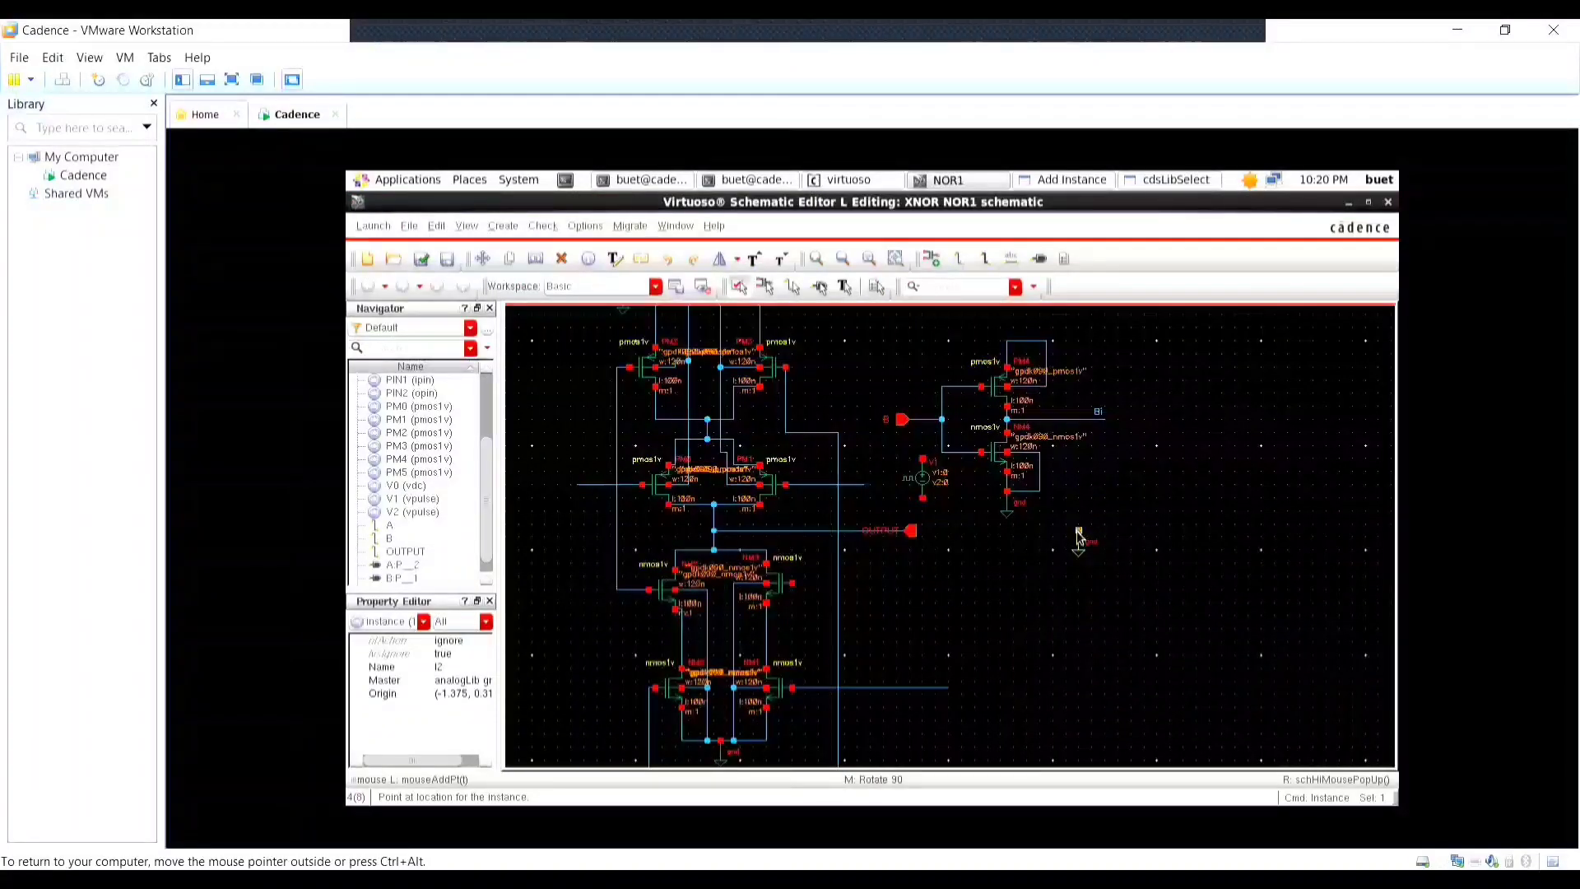
pyautogui.press('Escape')
# Move the new gnd symbol close to pulse source V1, below the B inverter.
pyautogui.keyDown('ctrl'); pyautogui.scroll(3, 1083, 565); pyautogui.keyUp('ctrl')
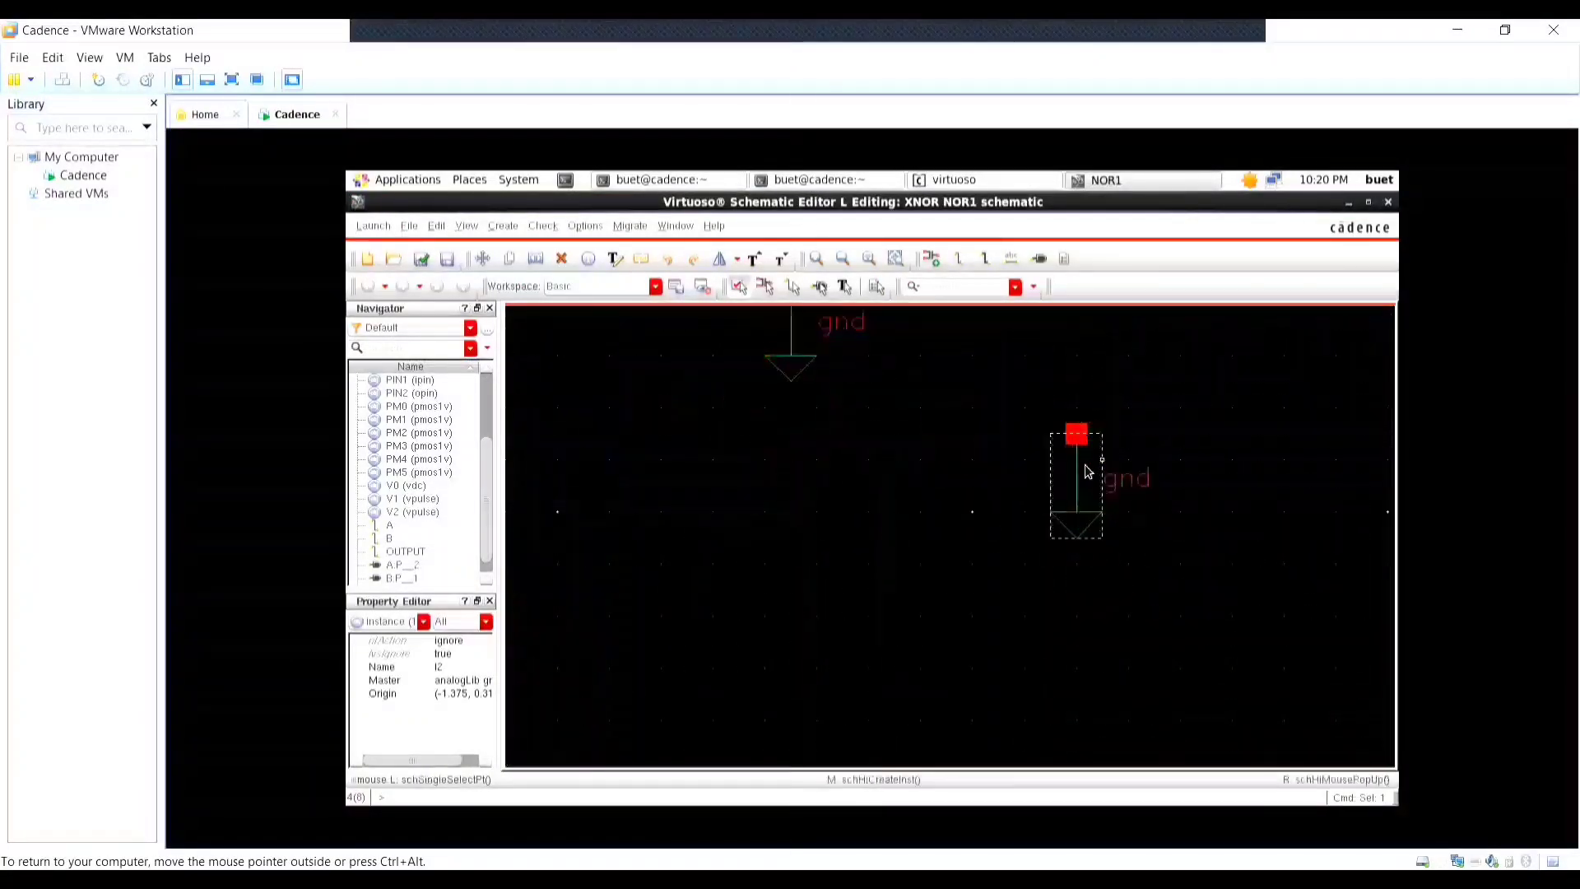
pyautogui.moveTo(1082, 476); pyautogui.dragTo(639, 405)
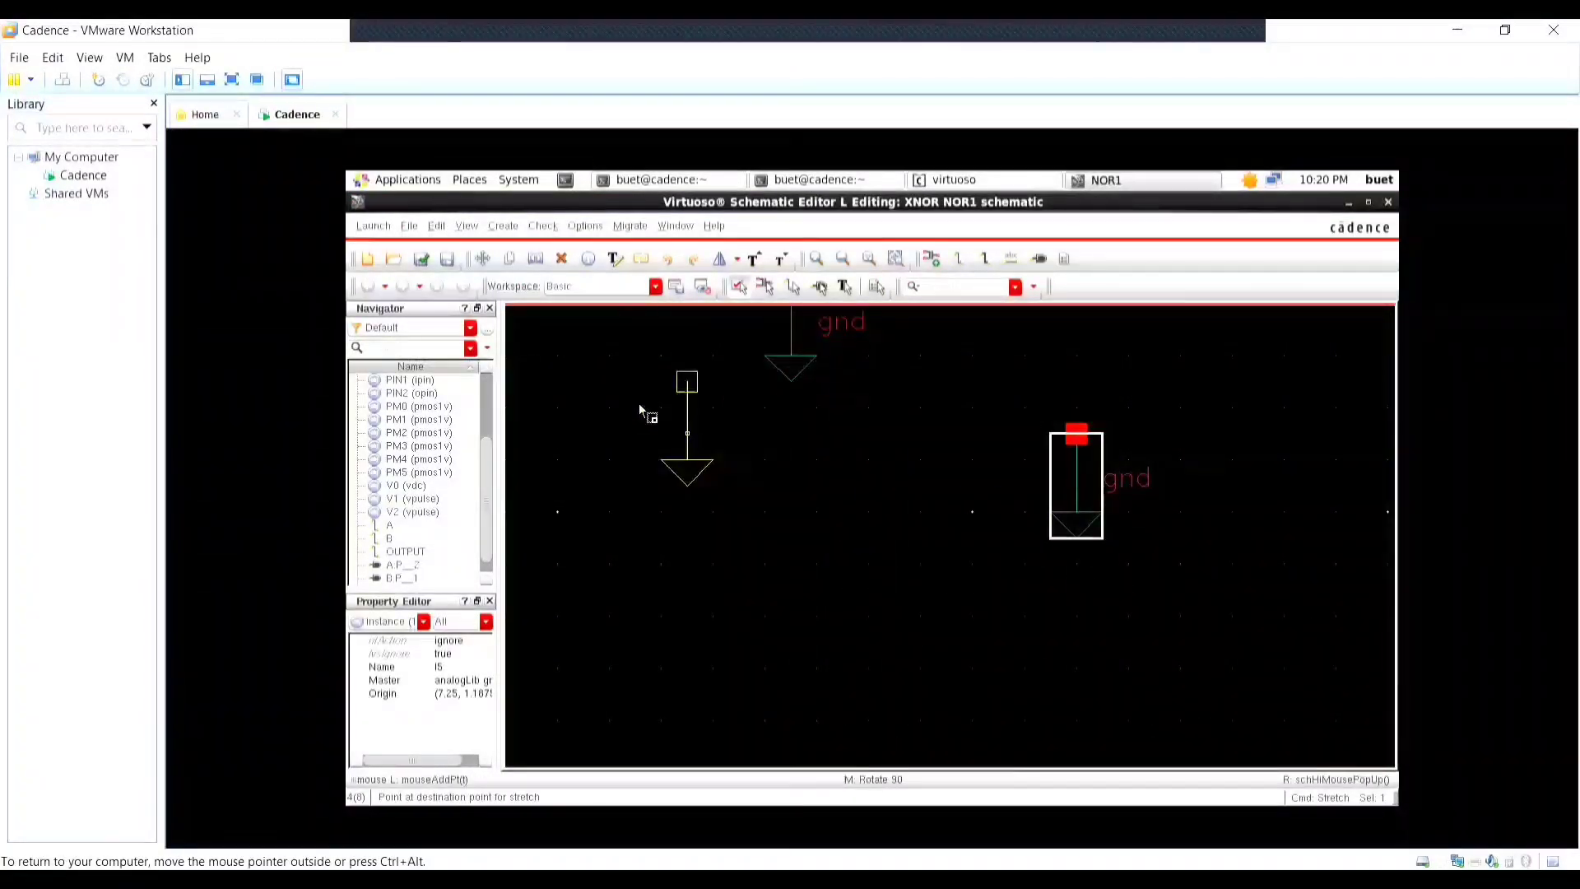
pyautogui.click(639, 405)
pyautogui.keyDown('ctrl'); pyautogui.scroll(-3, 630, 409); pyautogui.keyUp('ctrl')
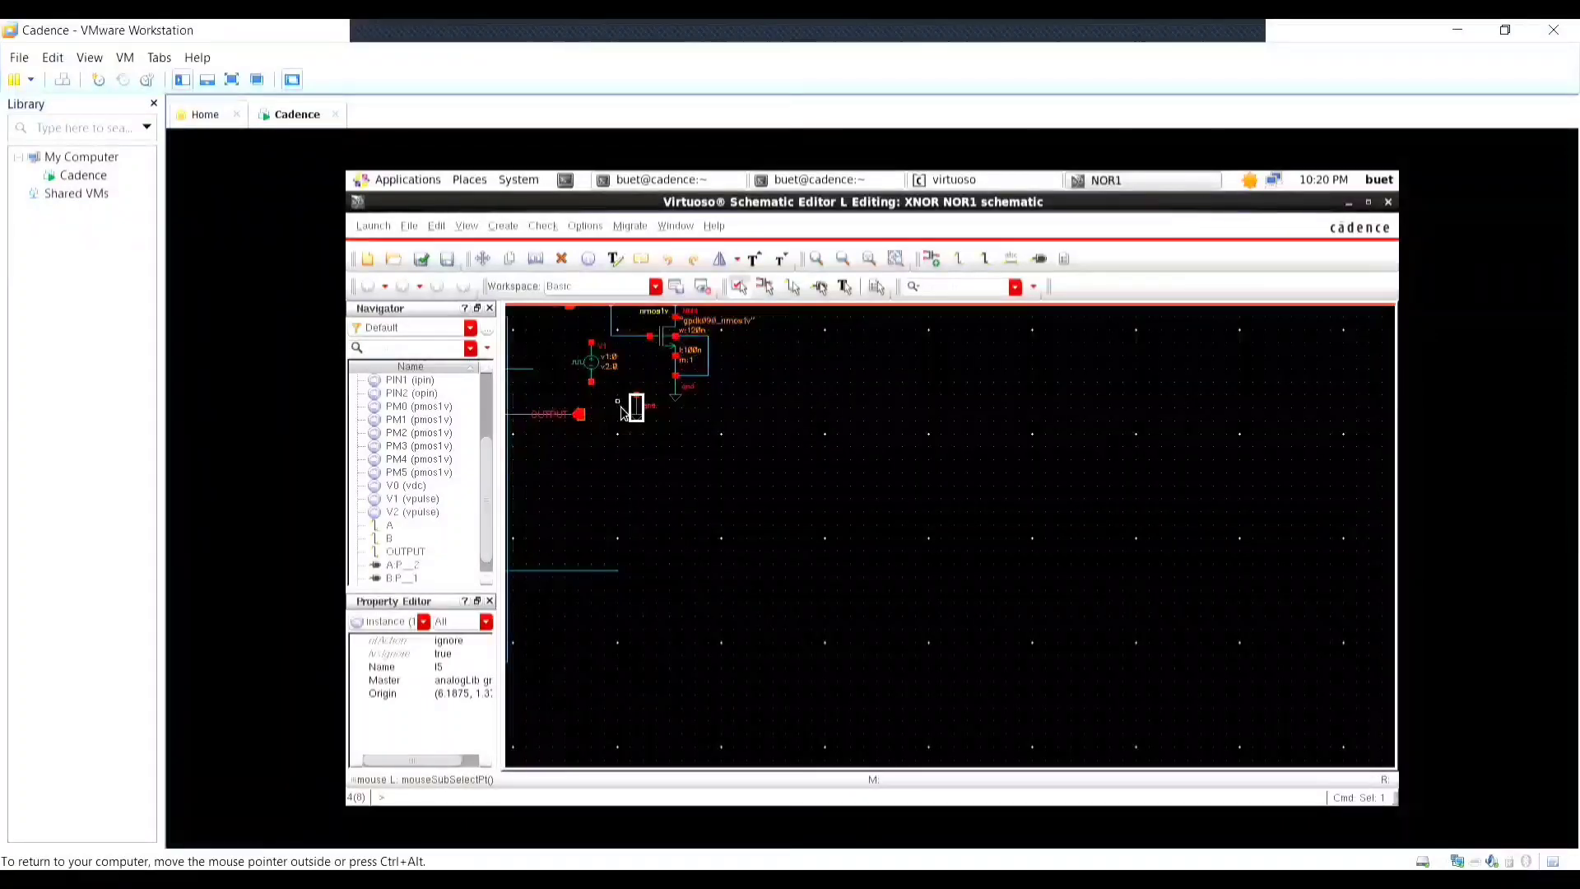
# Move the gnd symbol right beside V1's negative terminal and wire the two together.
pyautogui.moveTo(625, 413); pyautogui.dragTo(600, 393)
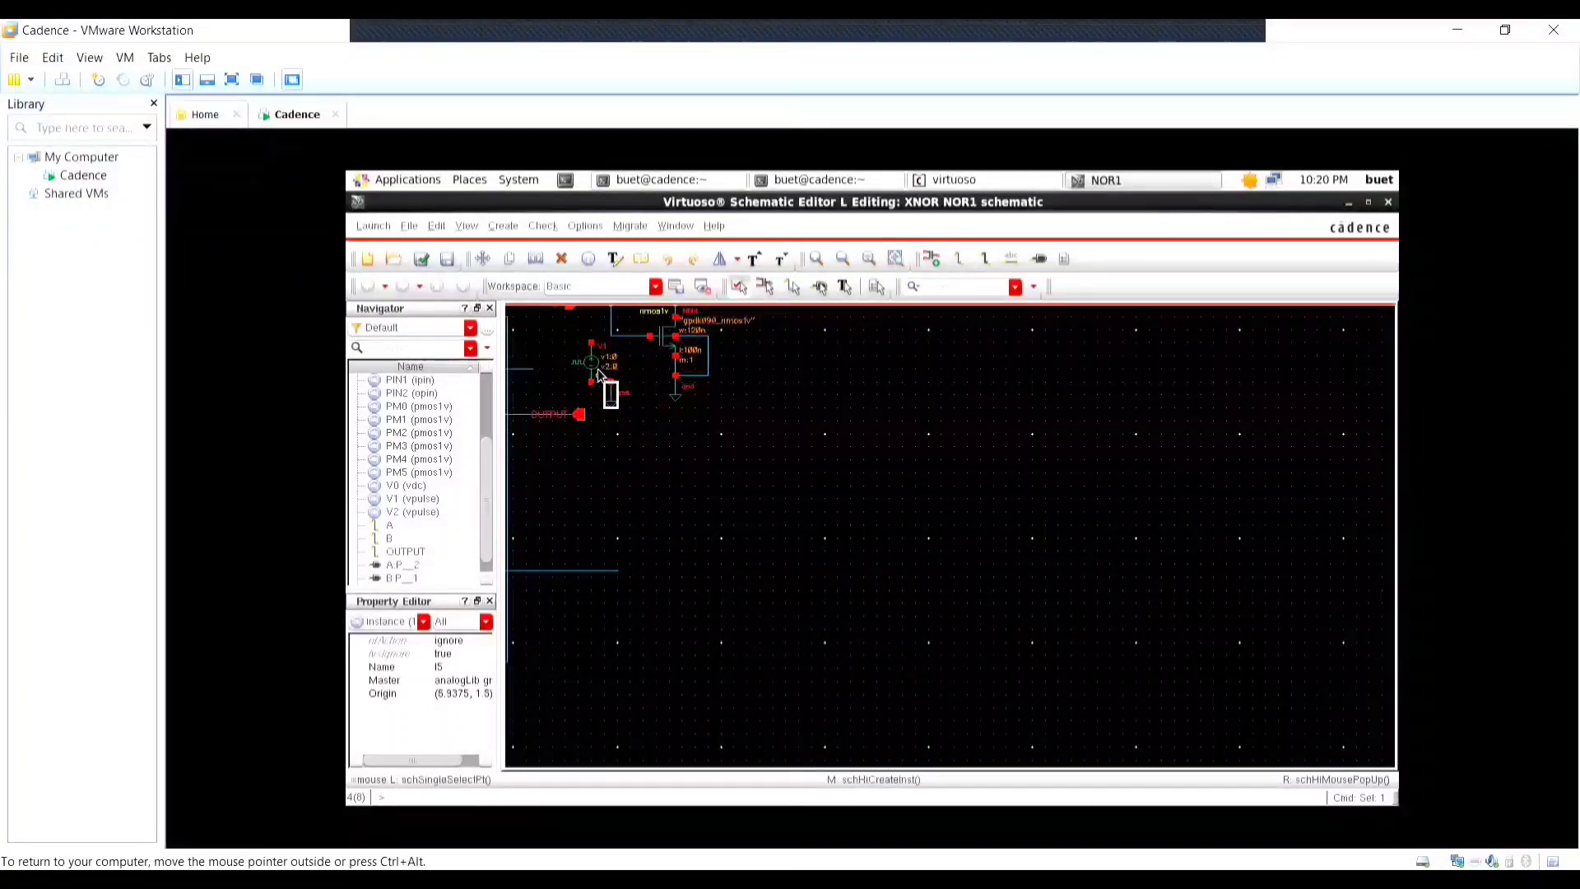
pyautogui.press('w')
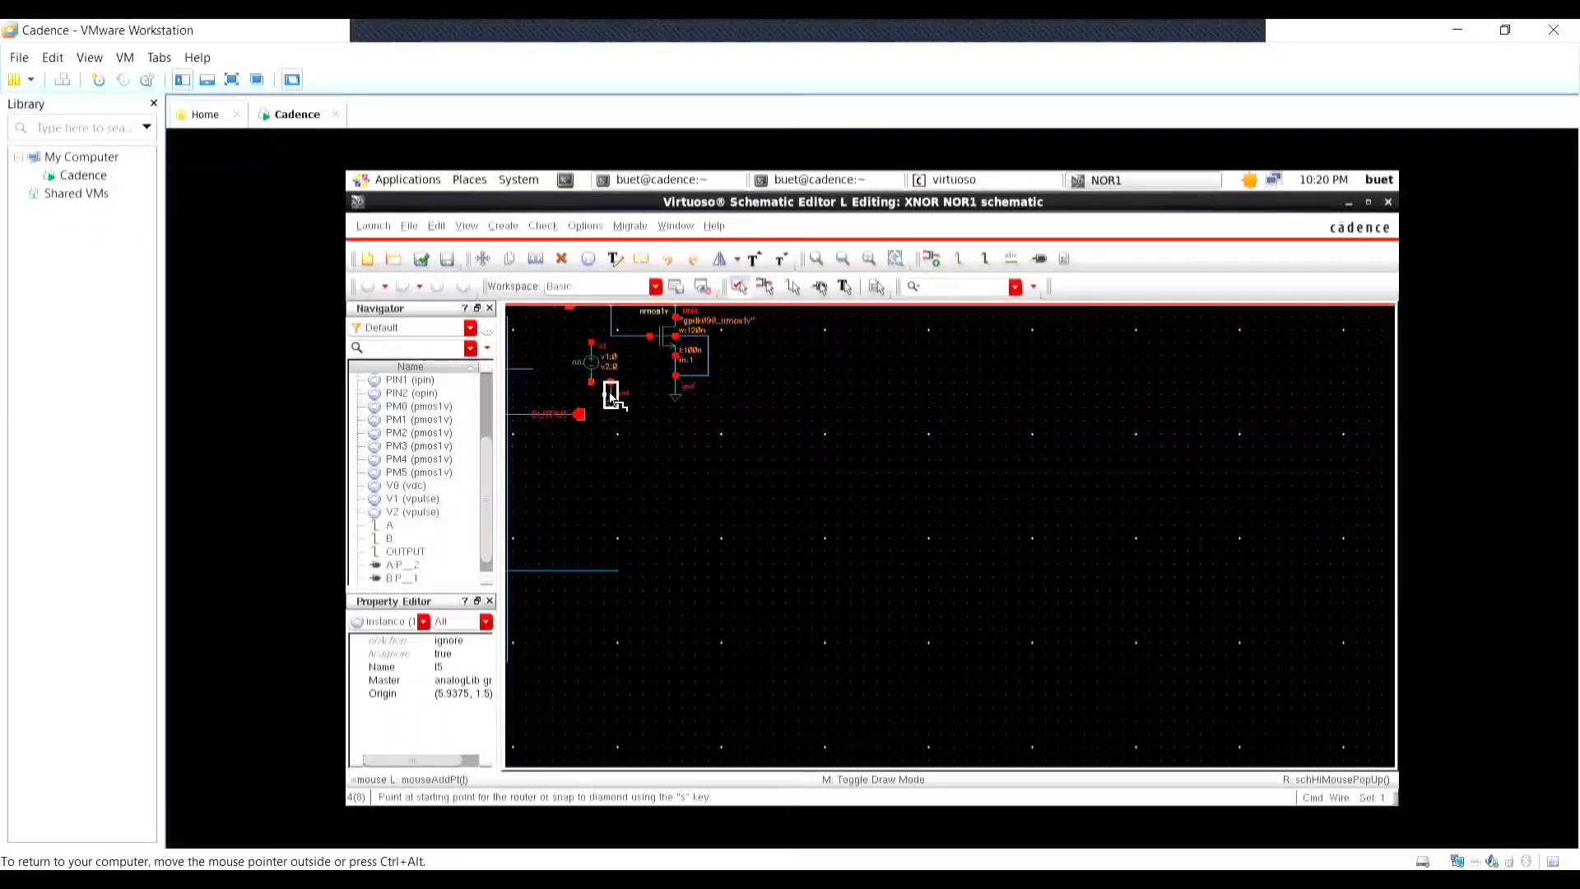
pyautogui.keyDown('ctrl'); pyautogui.scroll(2, 582, 408); pyautogui.keyUp('ctrl')
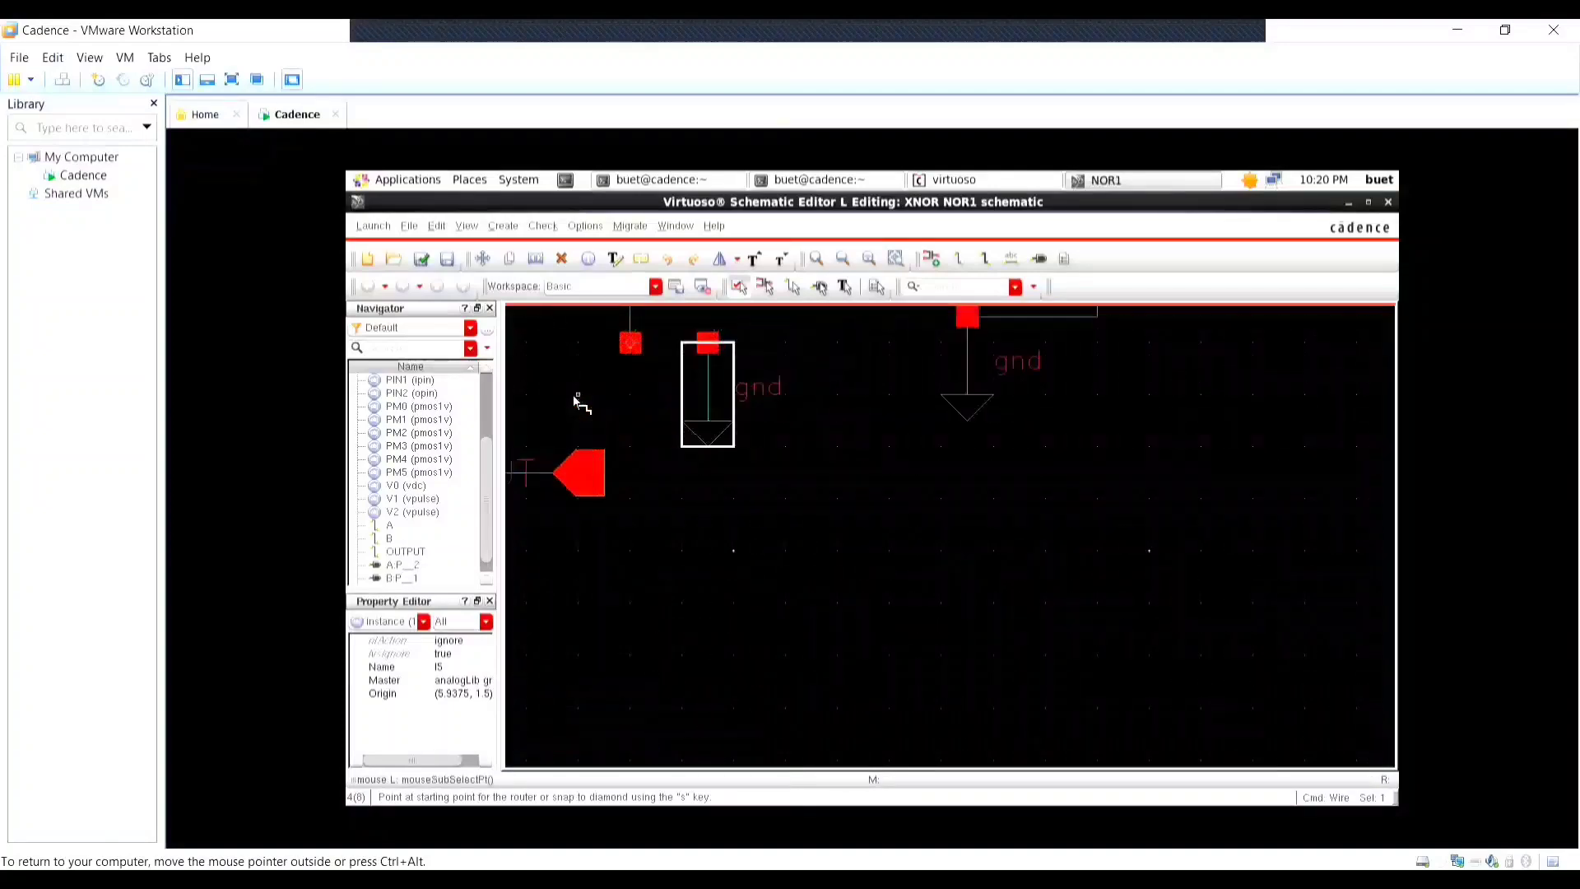
pyautogui.click(630, 344)
pyautogui.click(708, 341)
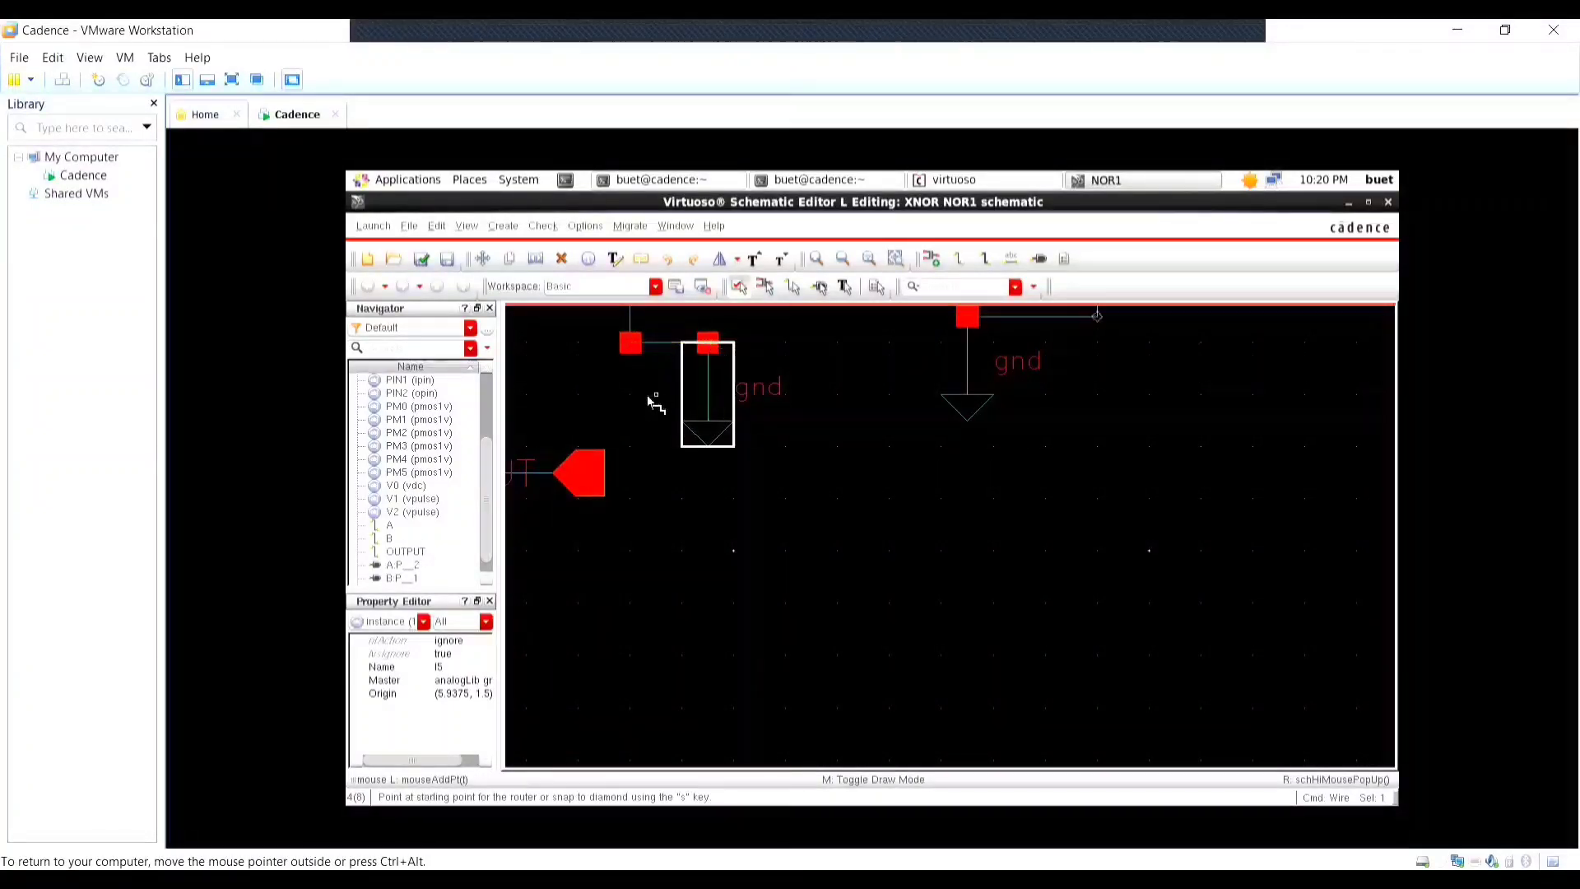
pyautogui.scroll(-2, 640, 403)
pyautogui.scroll(1, 607, 344)
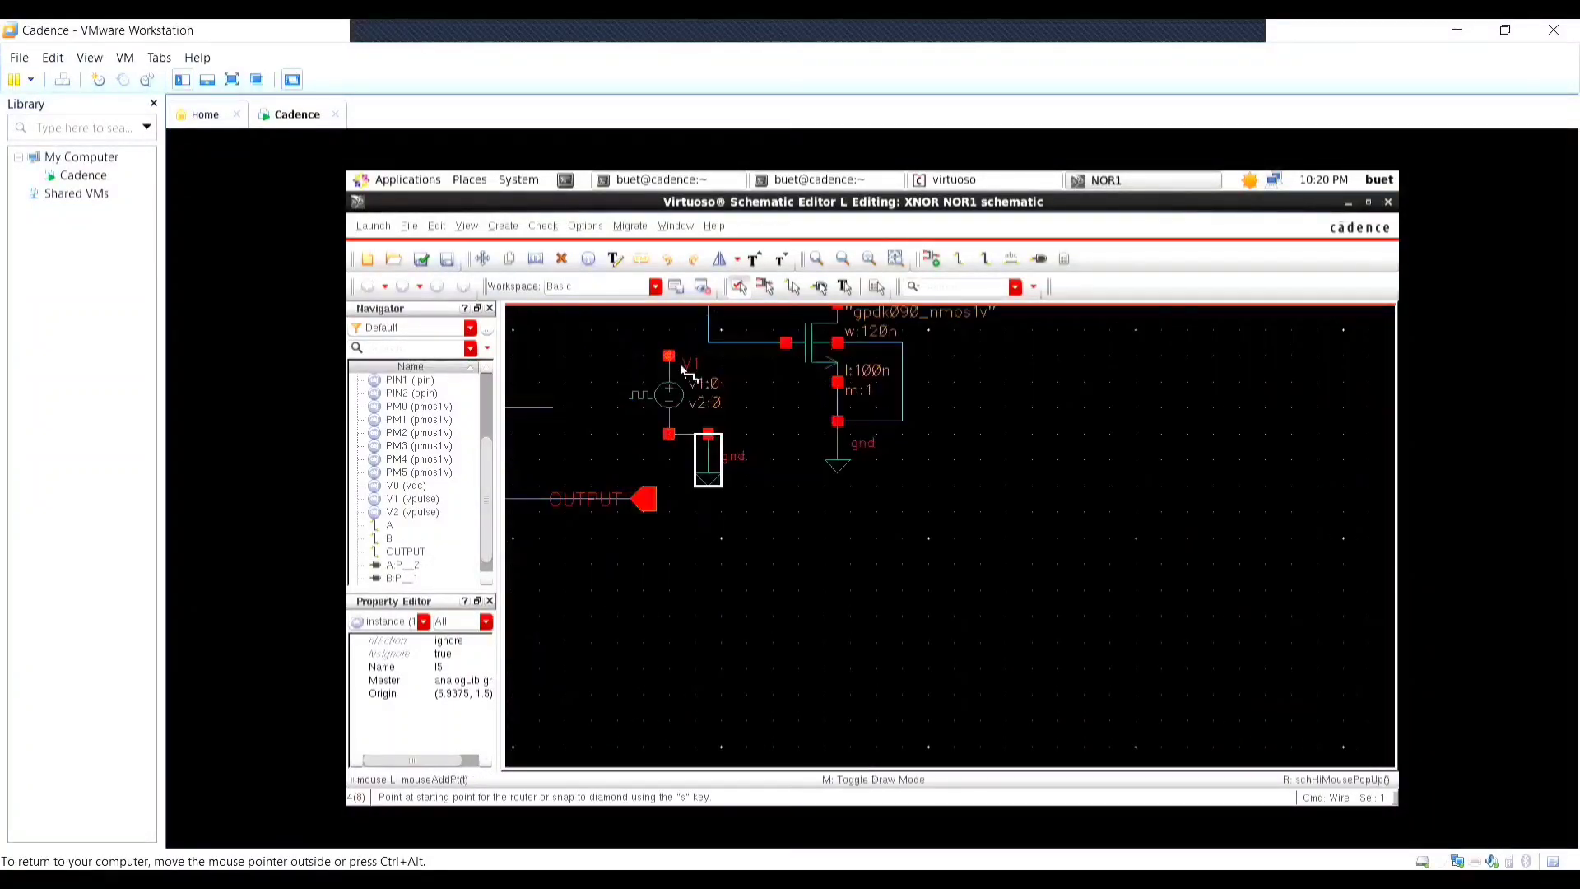
# Wire V1's positive terminal up to the input B wire, between the B pin and the inverter.
pyautogui.scroll(-2, 606, 343)
pyautogui.scroll(2, 613, 320)
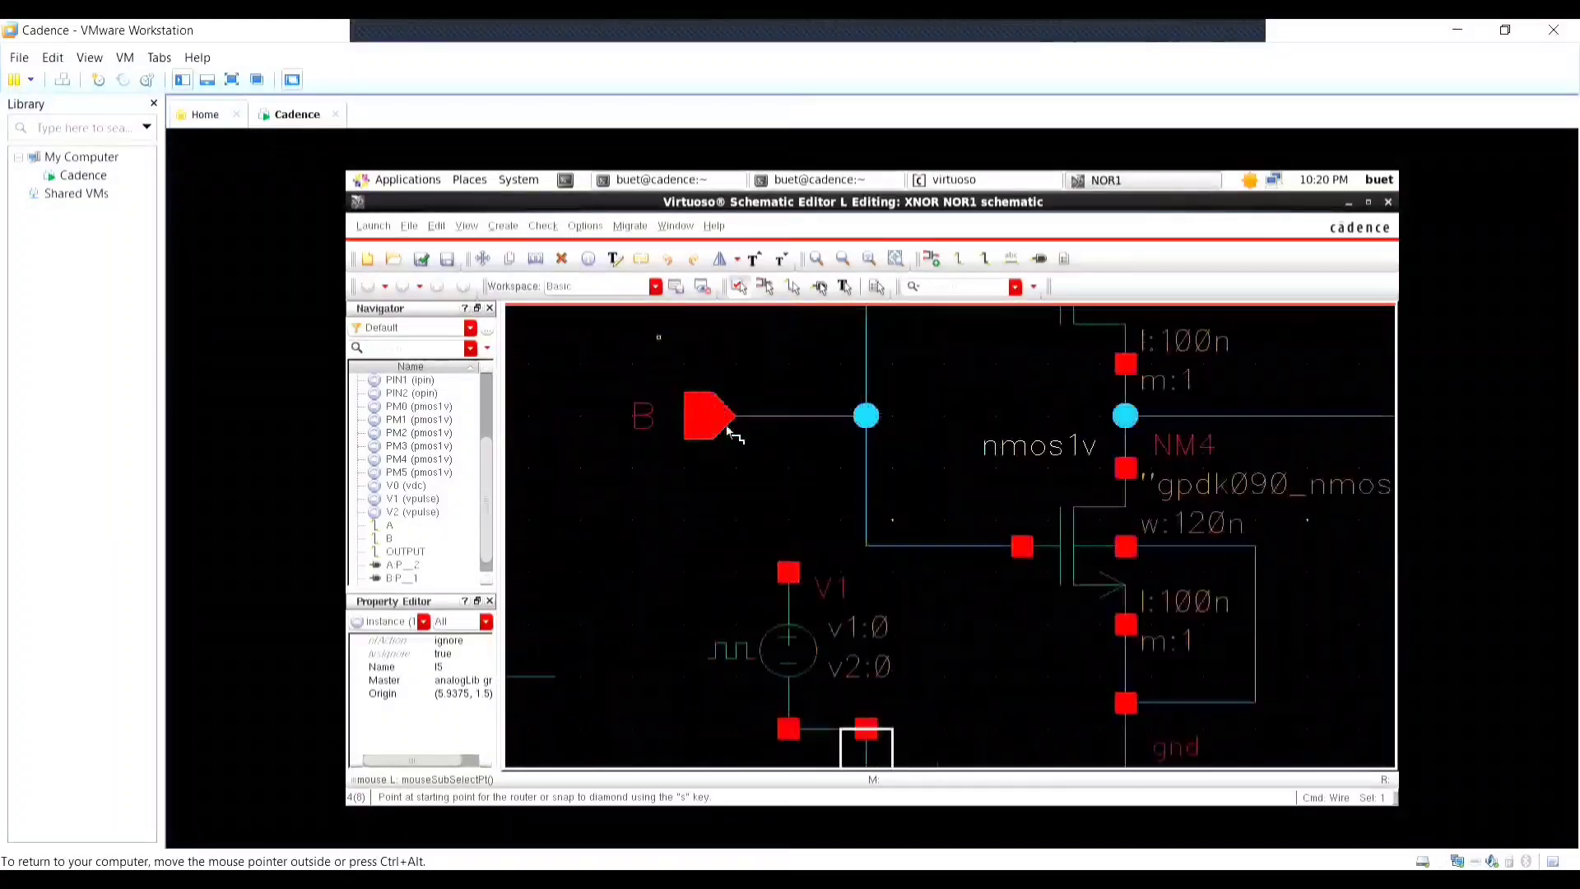
pyautogui.click(789, 572)
pyautogui.click(789, 415)
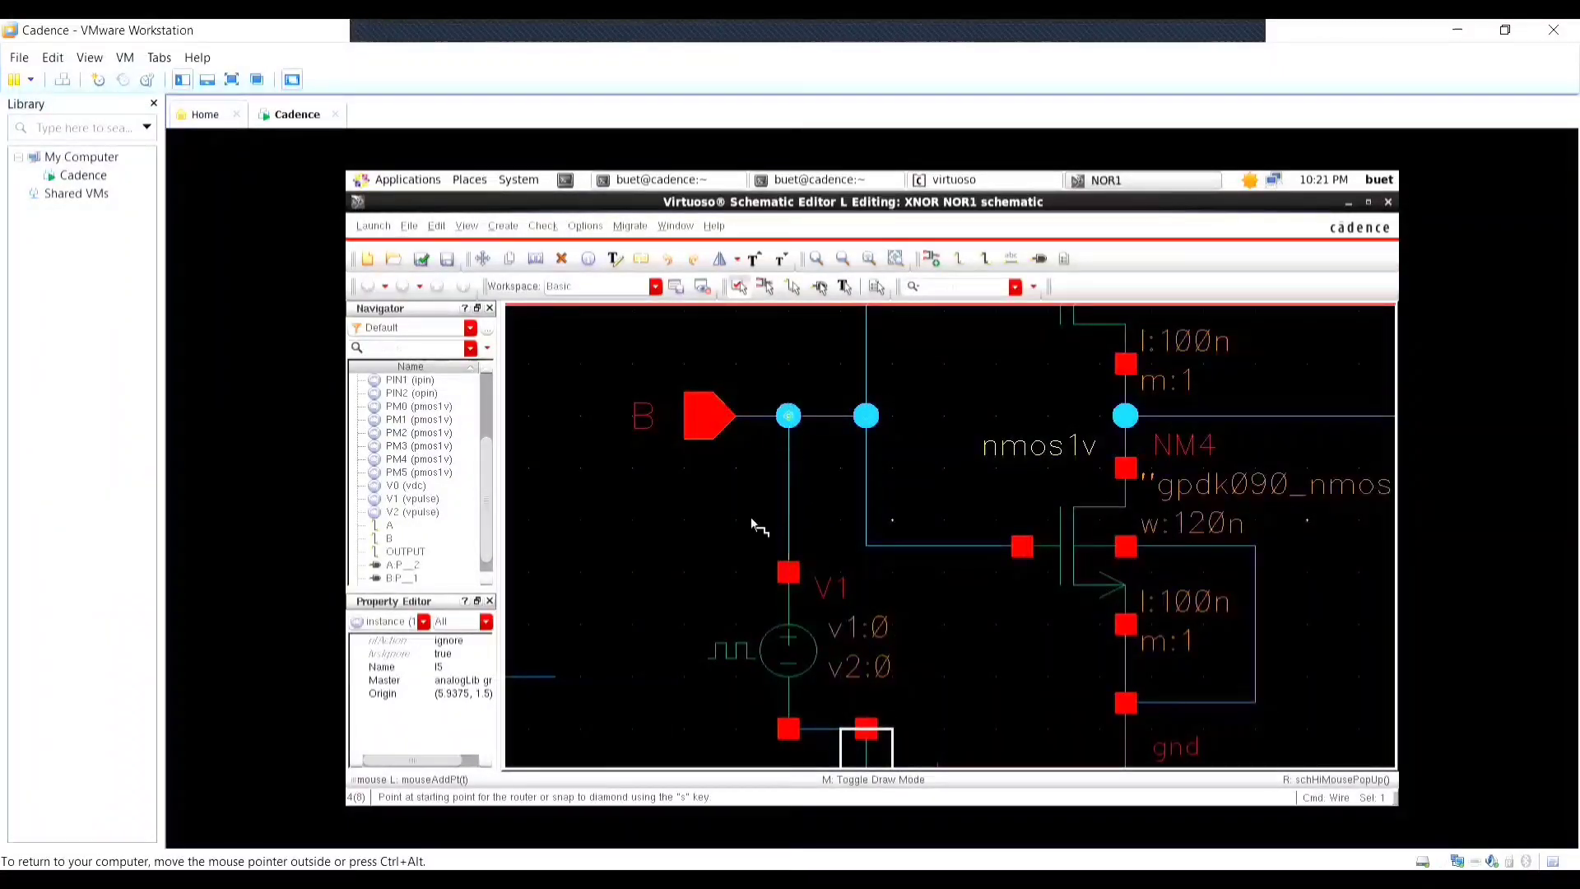
pyautogui.scroll(-2, 765, 520)
pyautogui.press('Escape')
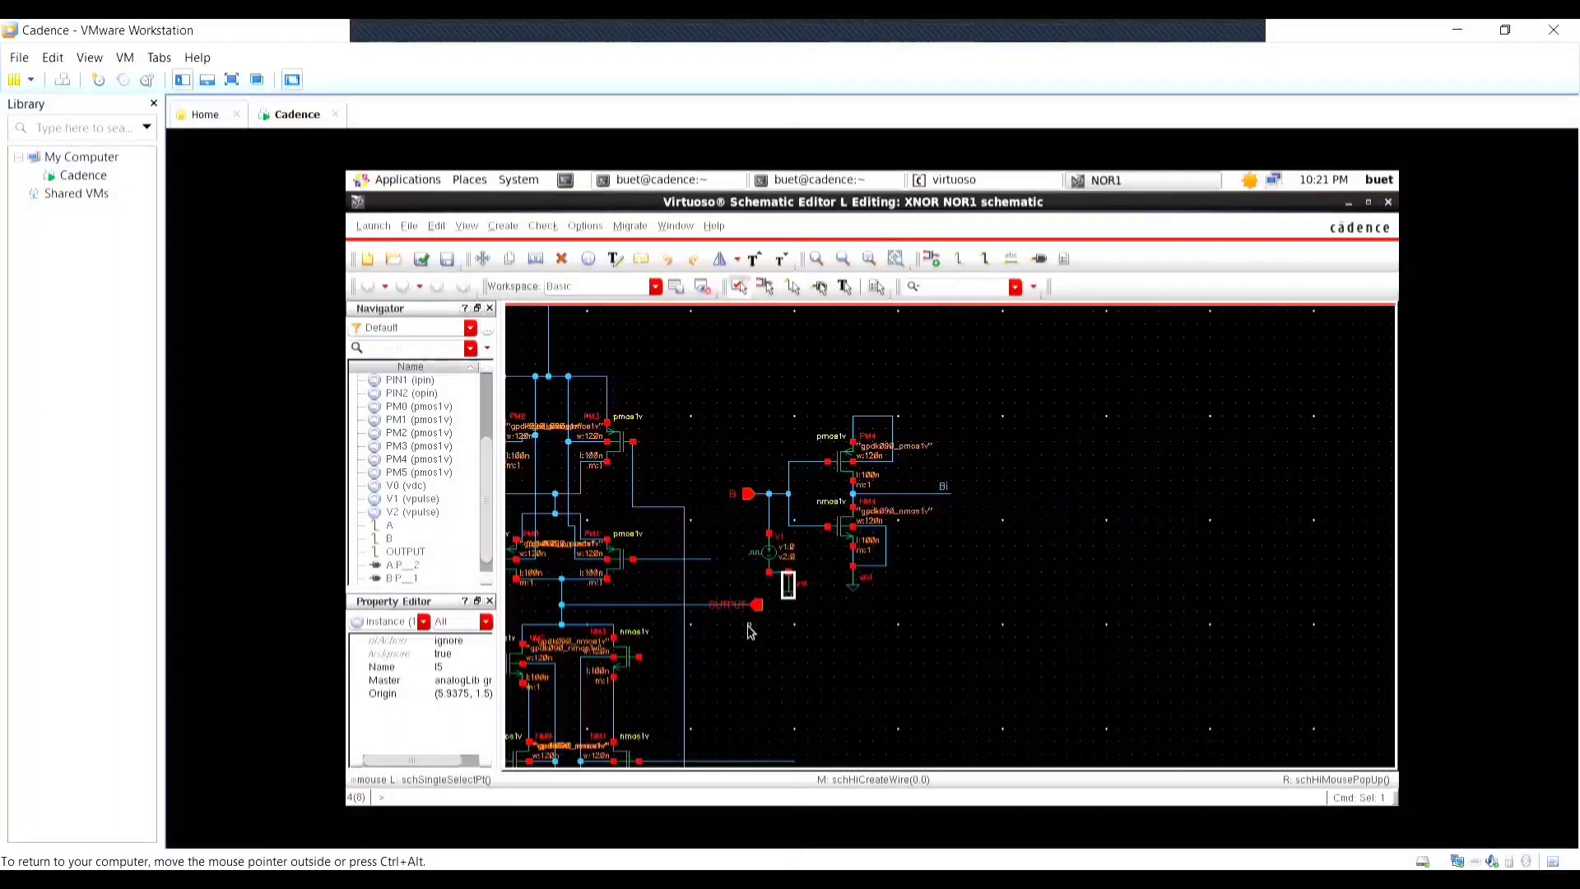
pyautogui.scroll(1, 732, 611)
pyautogui.press('s')
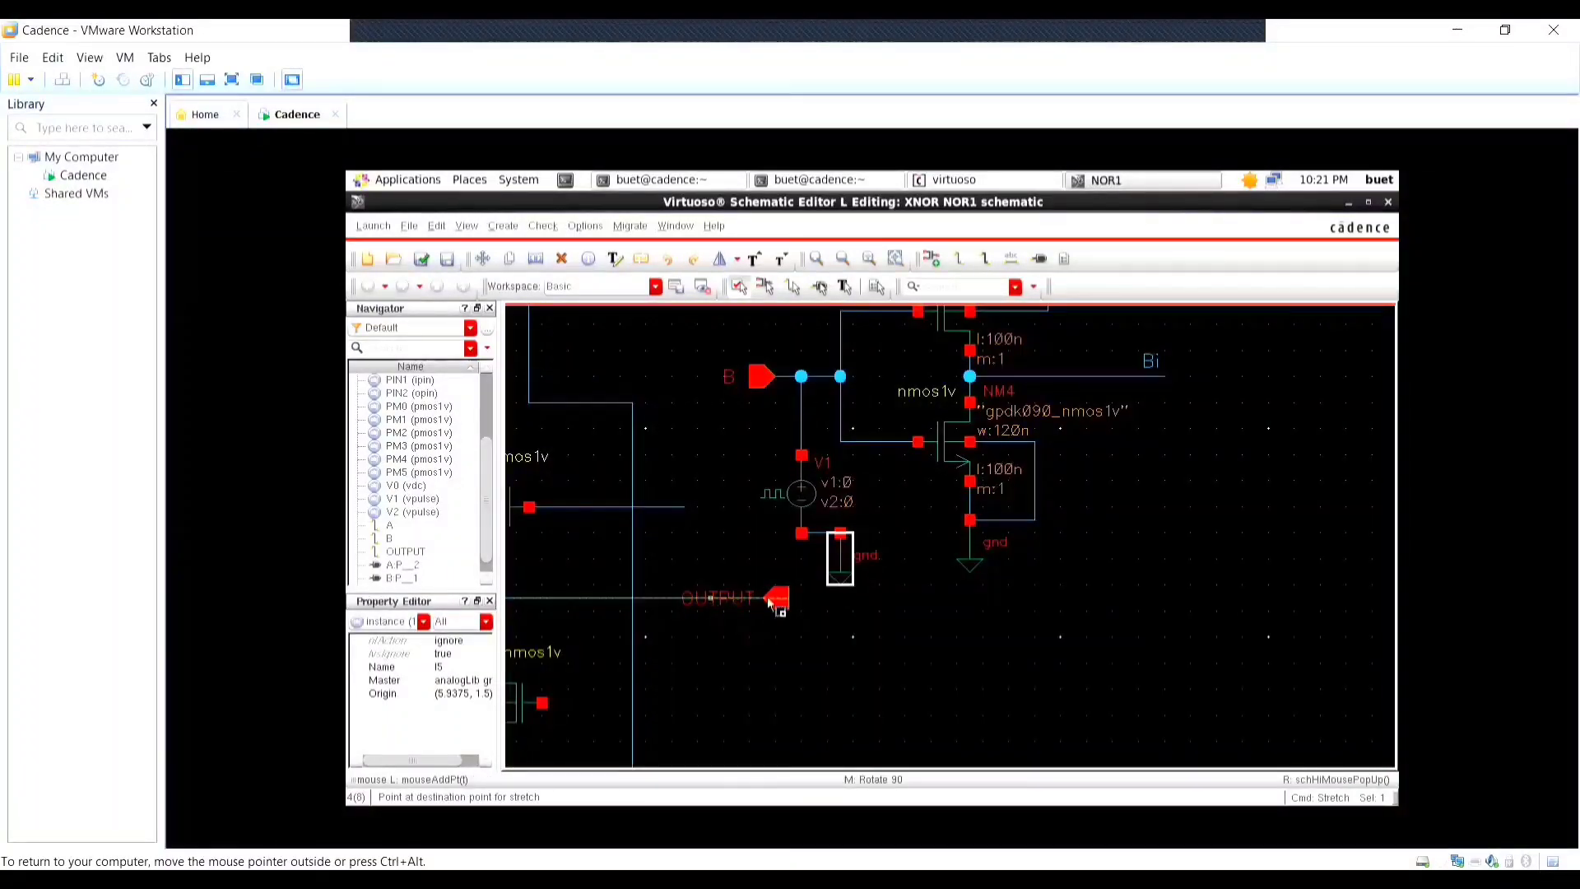
pyautogui.press('Escape')
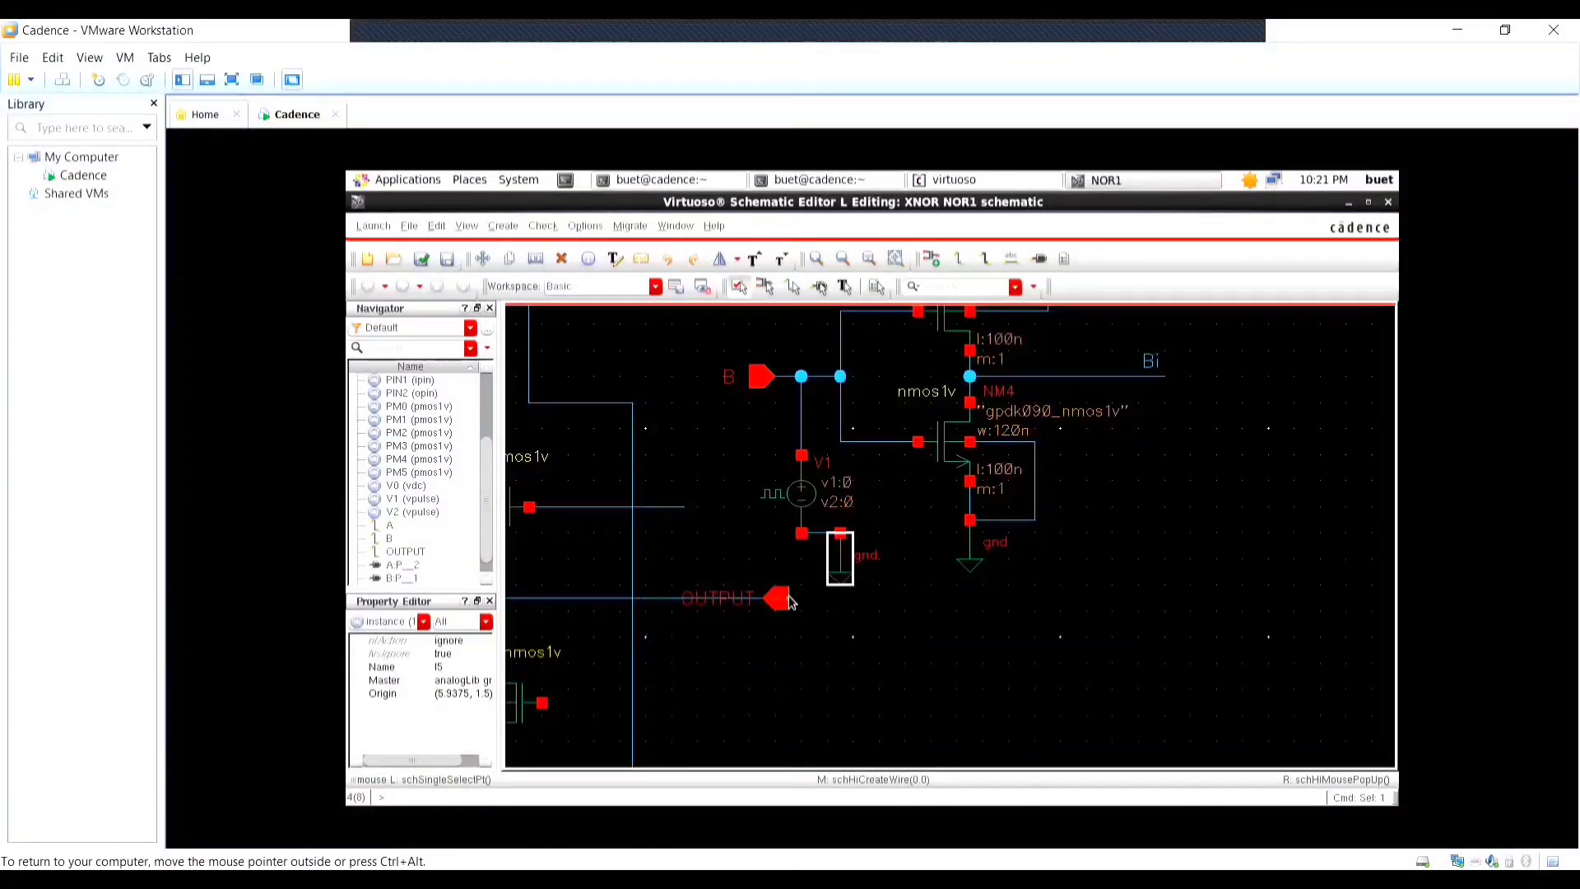
pyautogui.click(778, 600)
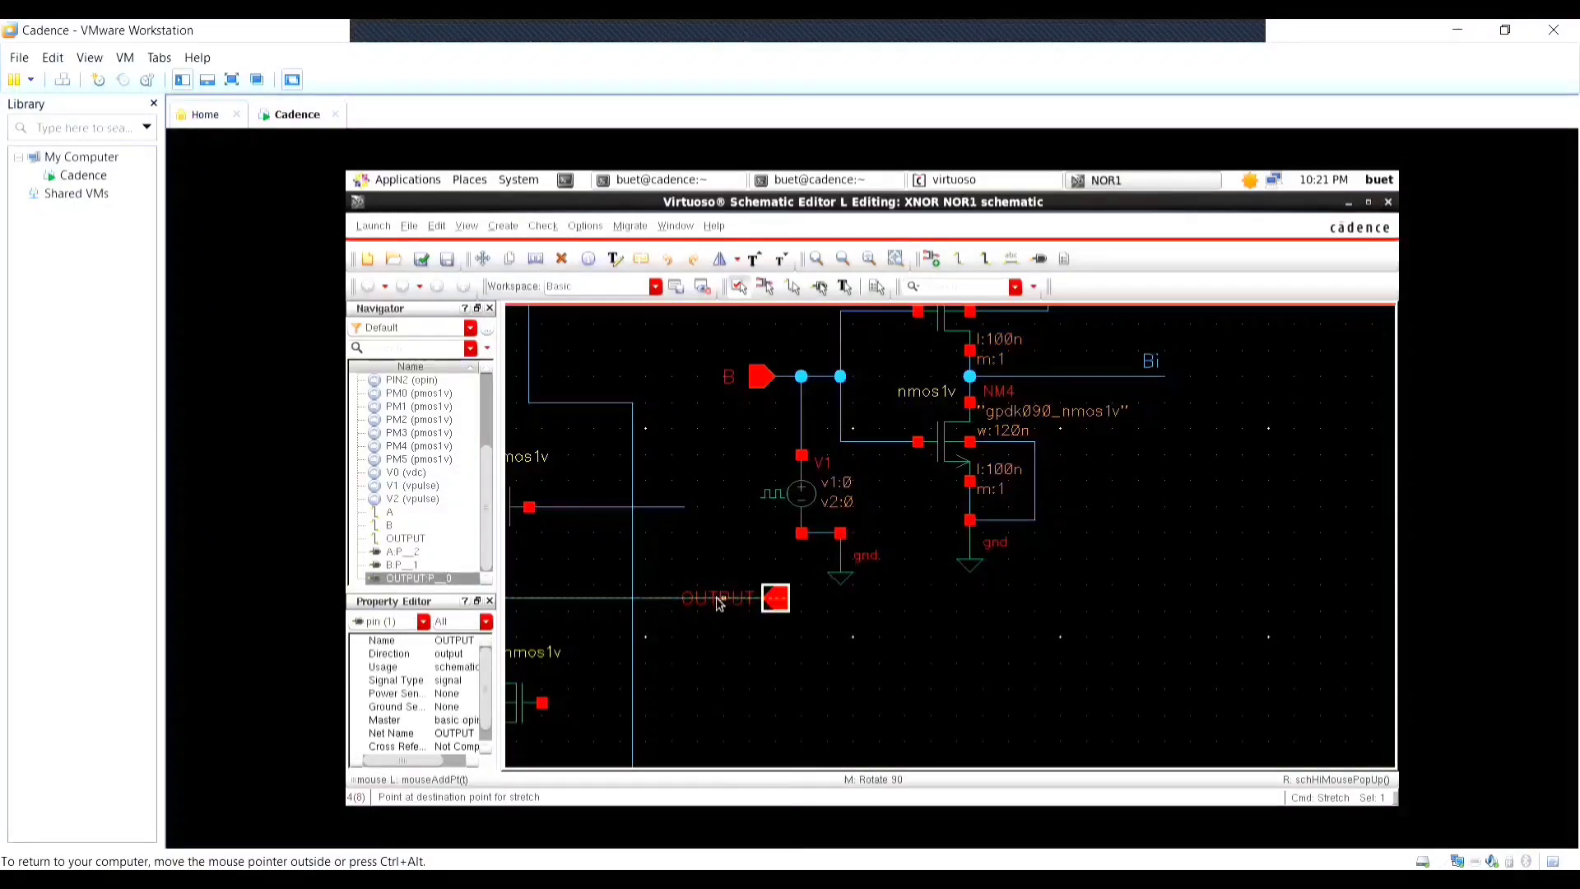
pyautogui.click(801, 664)
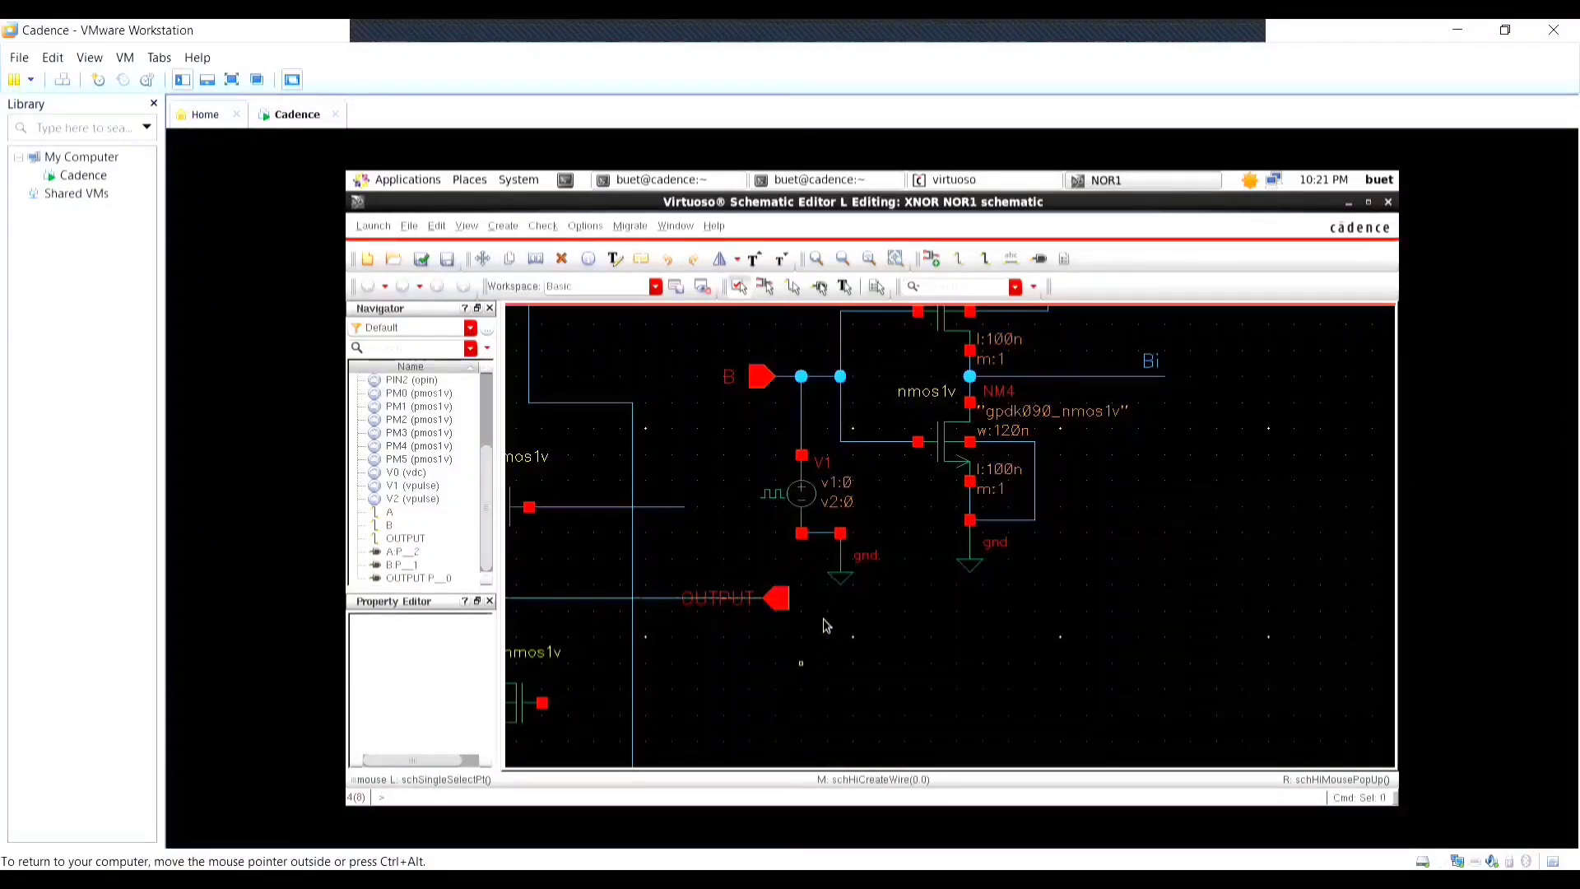
# Stretch V1's gnd symbol so it sits directly beneath the source's negative terminal.
pyautogui.click(835, 567)
pyautogui.press('s')
pyautogui.click(805, 583)
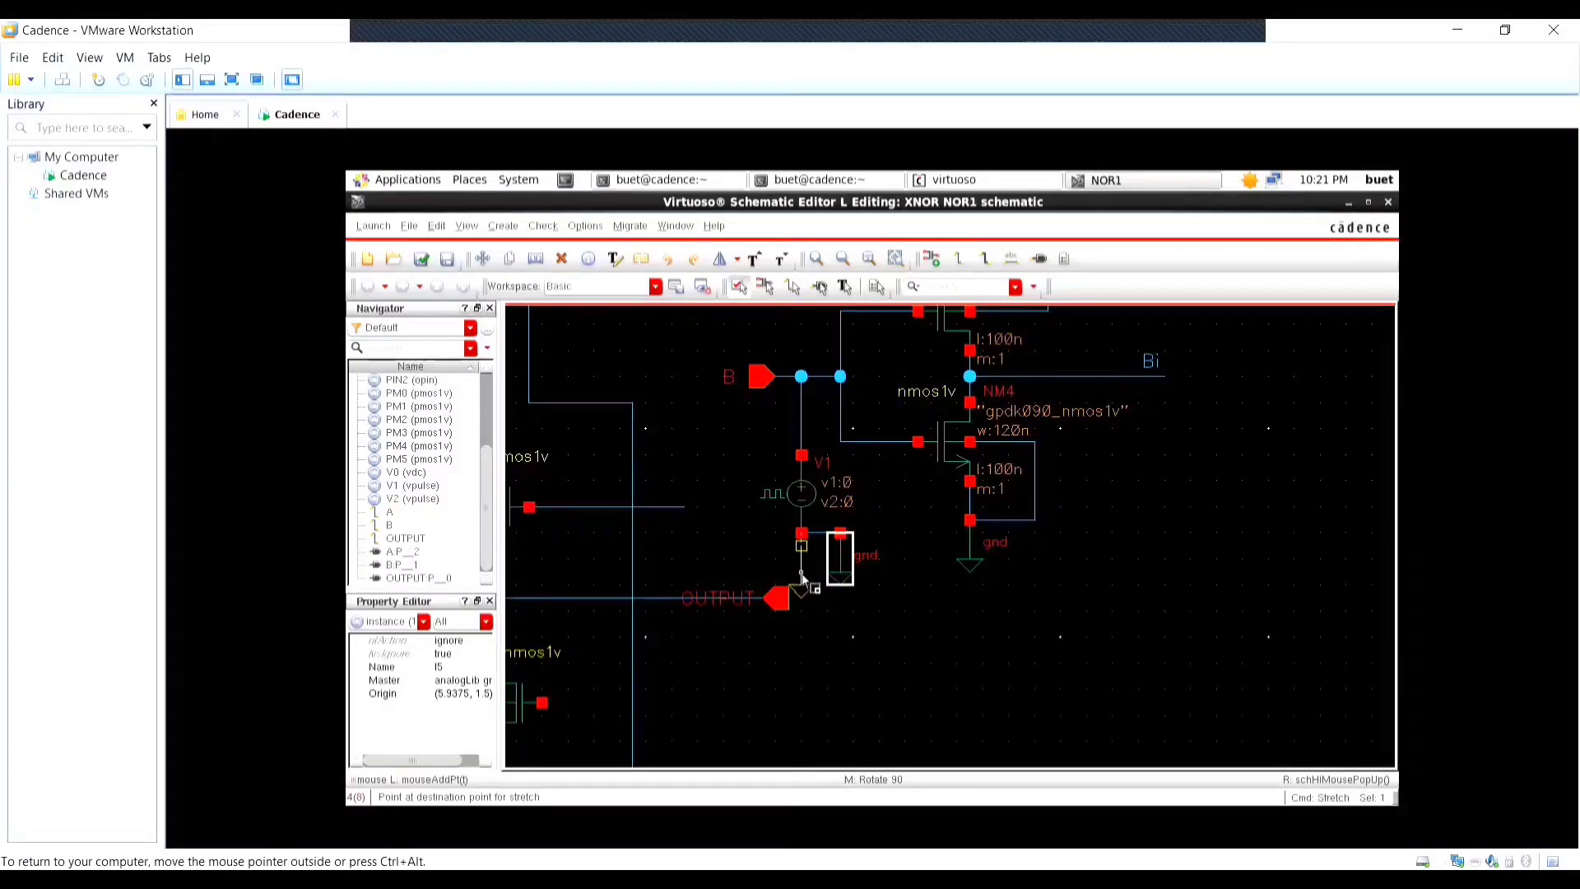
pyautogui.click(803, 580)
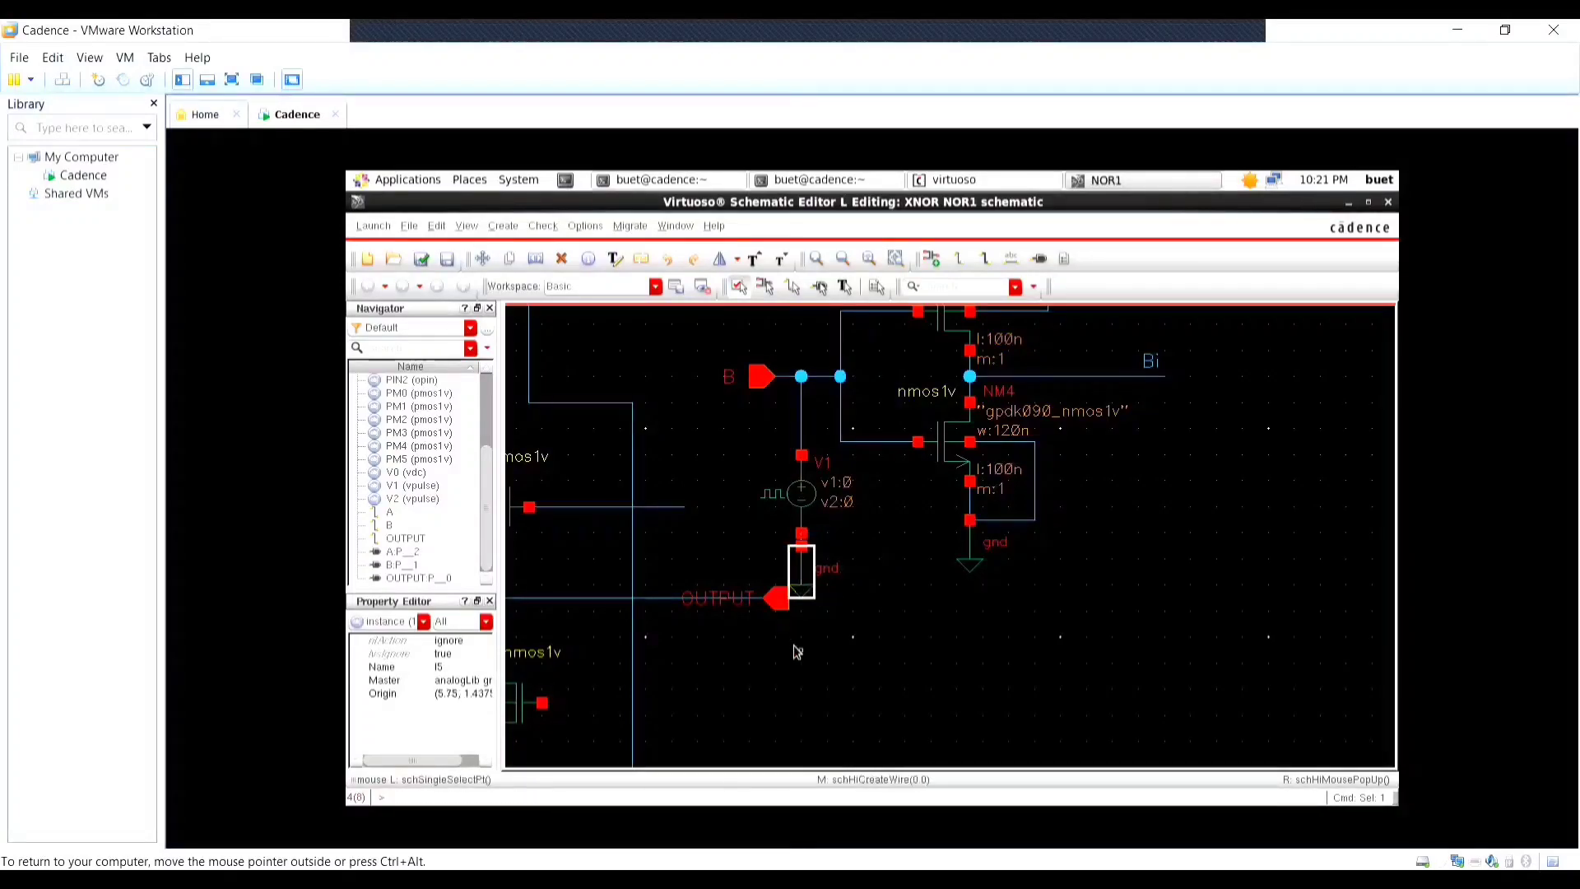
pyautogui.click(837, 680)
# Draw a horizontal wire stub outward to the left from PM2's gate wire.
pyautogui.scroll(1, 834, 661)
pyautogui.keyDown('ctrl'); pyautogui.scroll(-1, 833, 661); pyautogui.keyUp('ctrl')
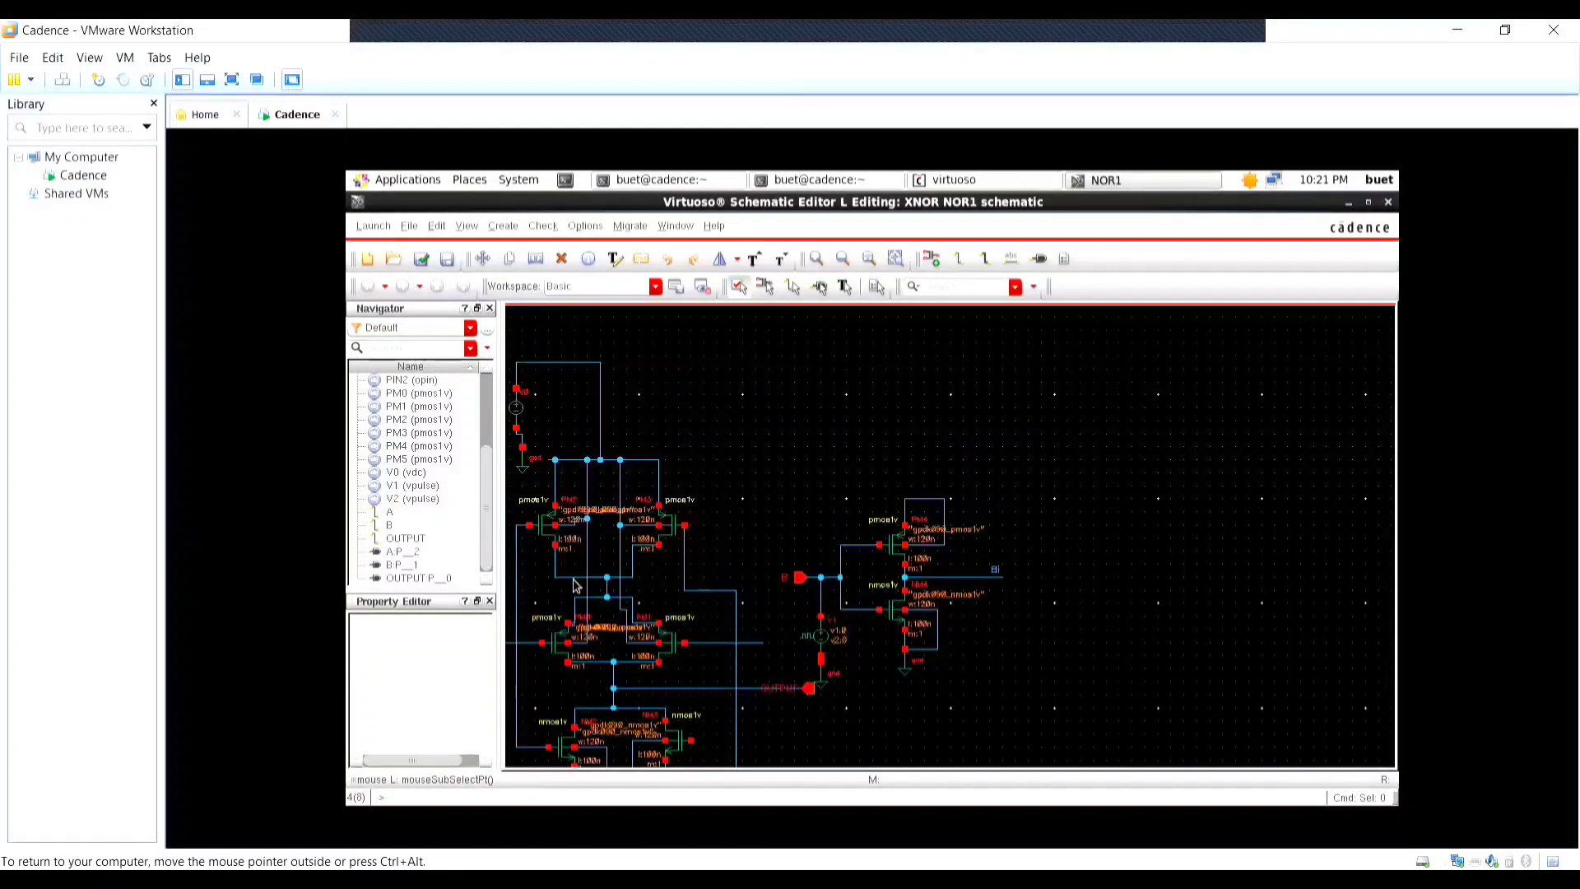
pyautogui.keyDown('ctrl'); pyautogui.scroll(-1, 543, 567); pyautogui.keyUp('ctrl')
pyautogui.keyDown('ctrl'); pyautogui.scroll(2, 547, 564); pyautogui.keyUp('ctrl')
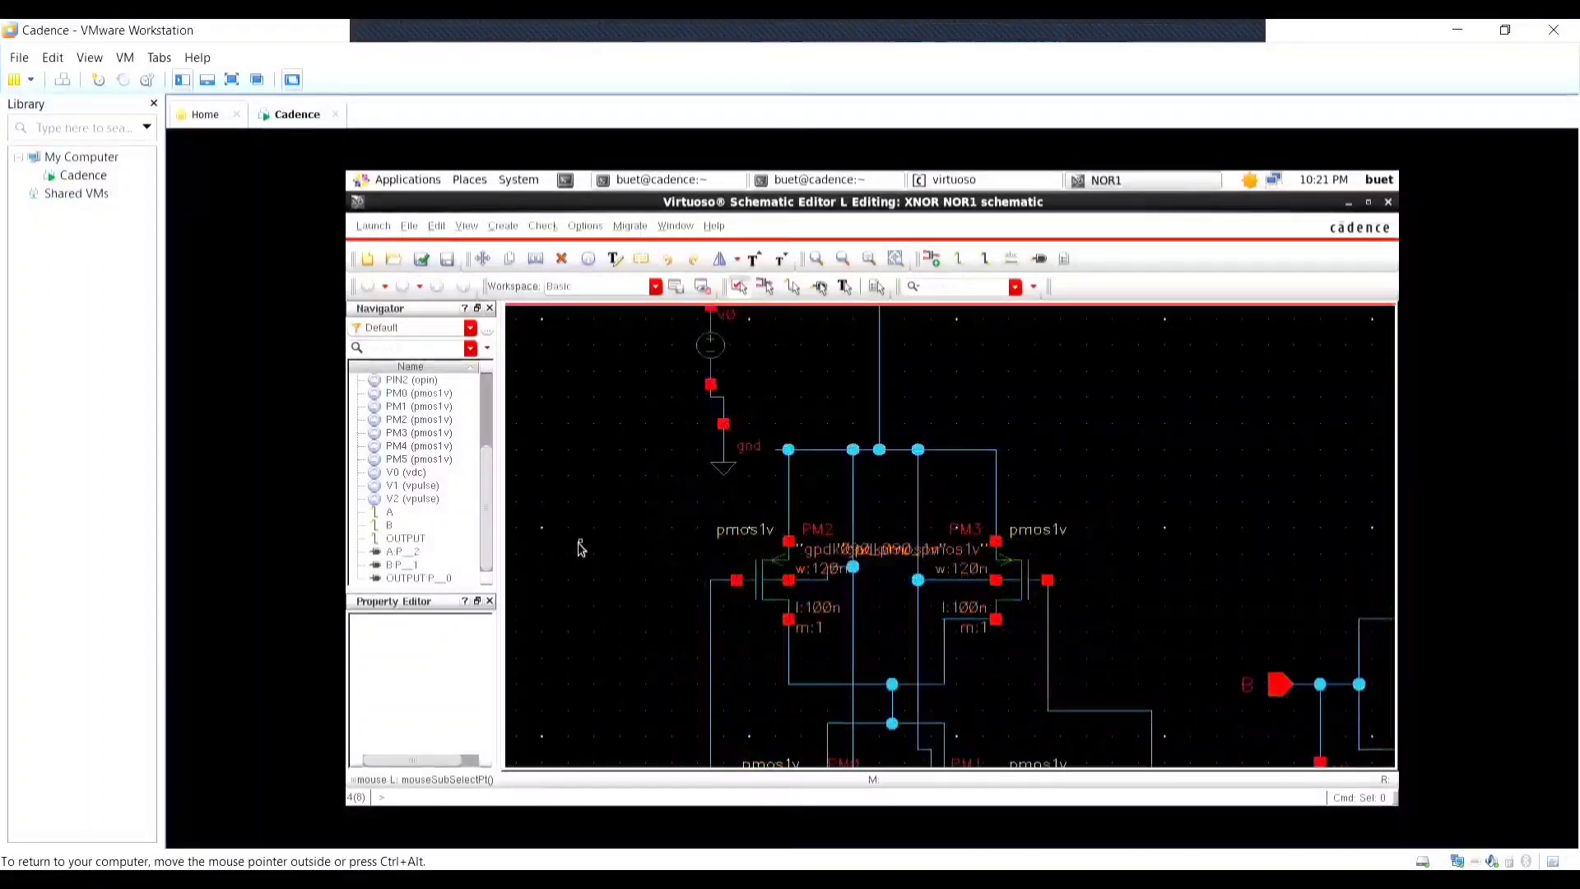
pyautogui.scroll(-1, 730, 616)
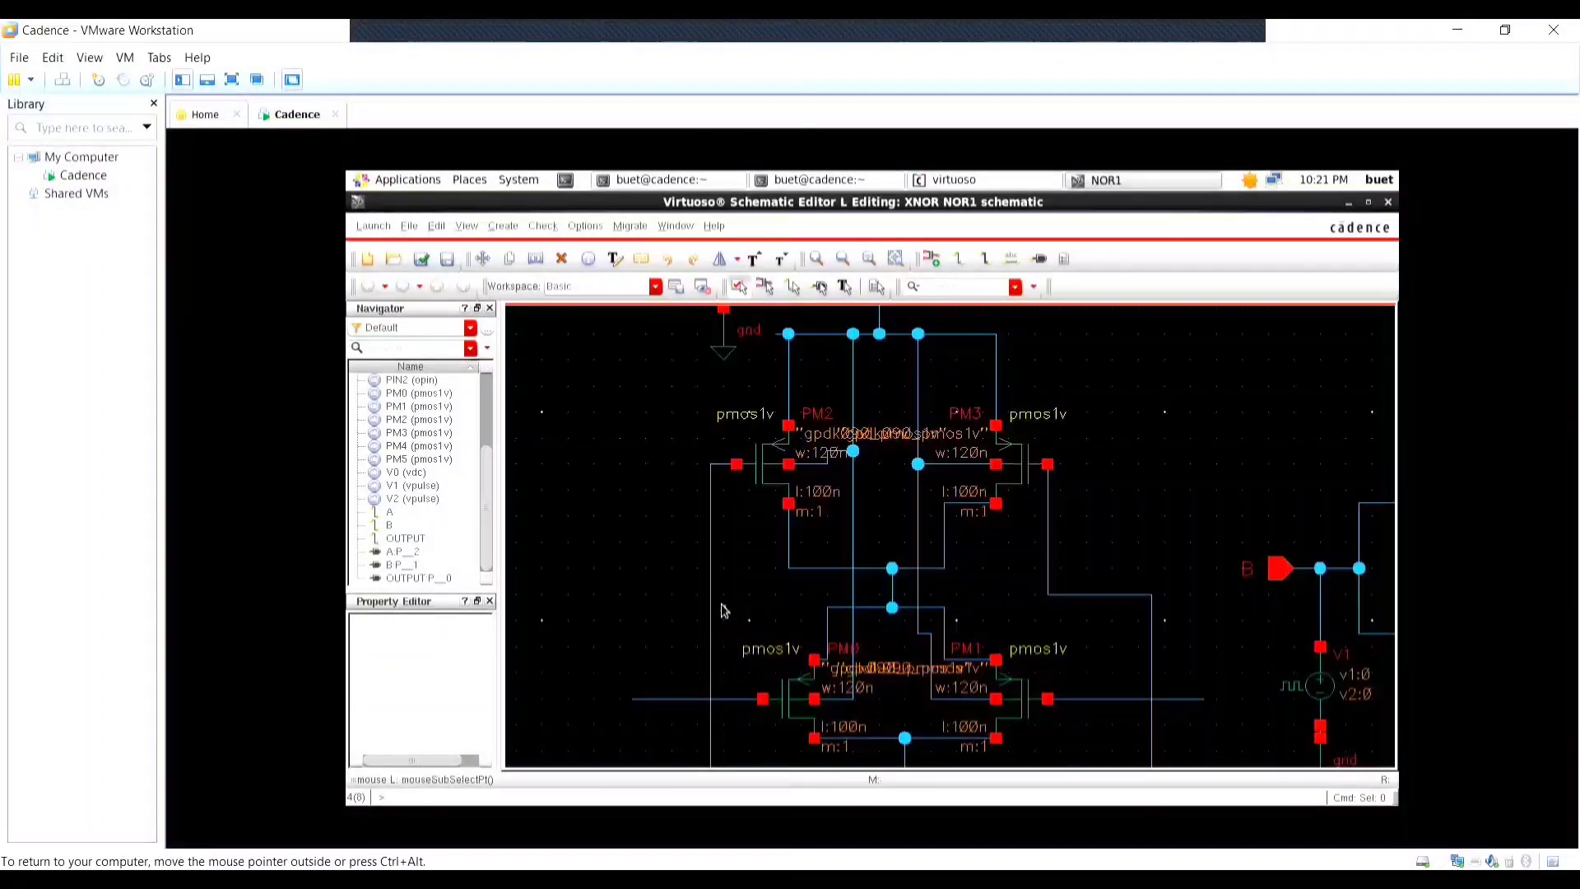
pyautogui.scroll(1, 707, 576)
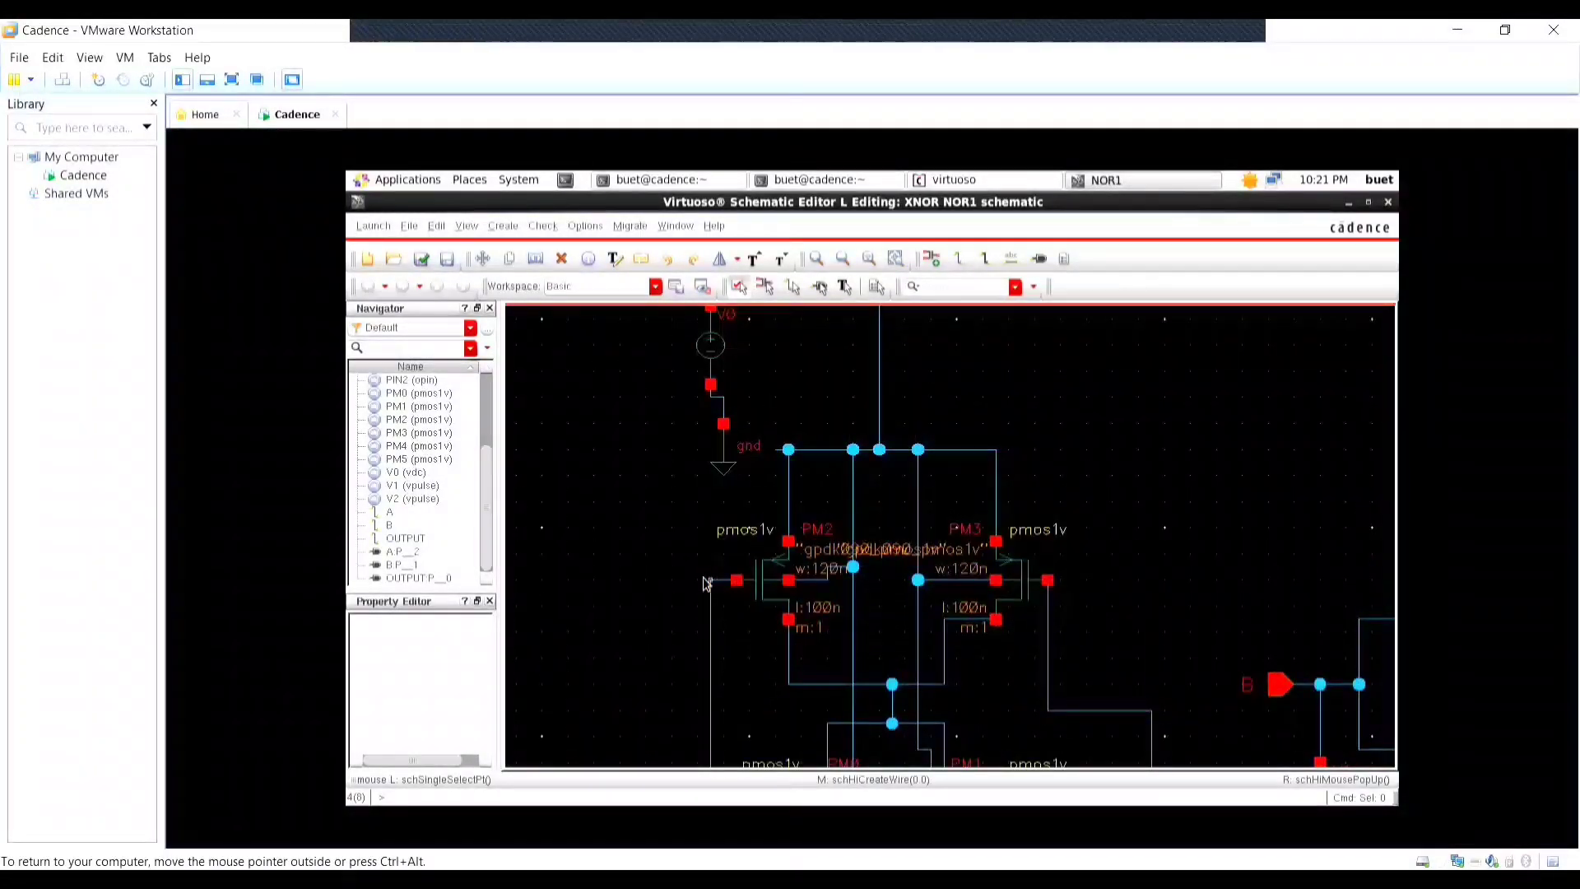
pyautogui.press('w')
pyautogui.click(711, 580)
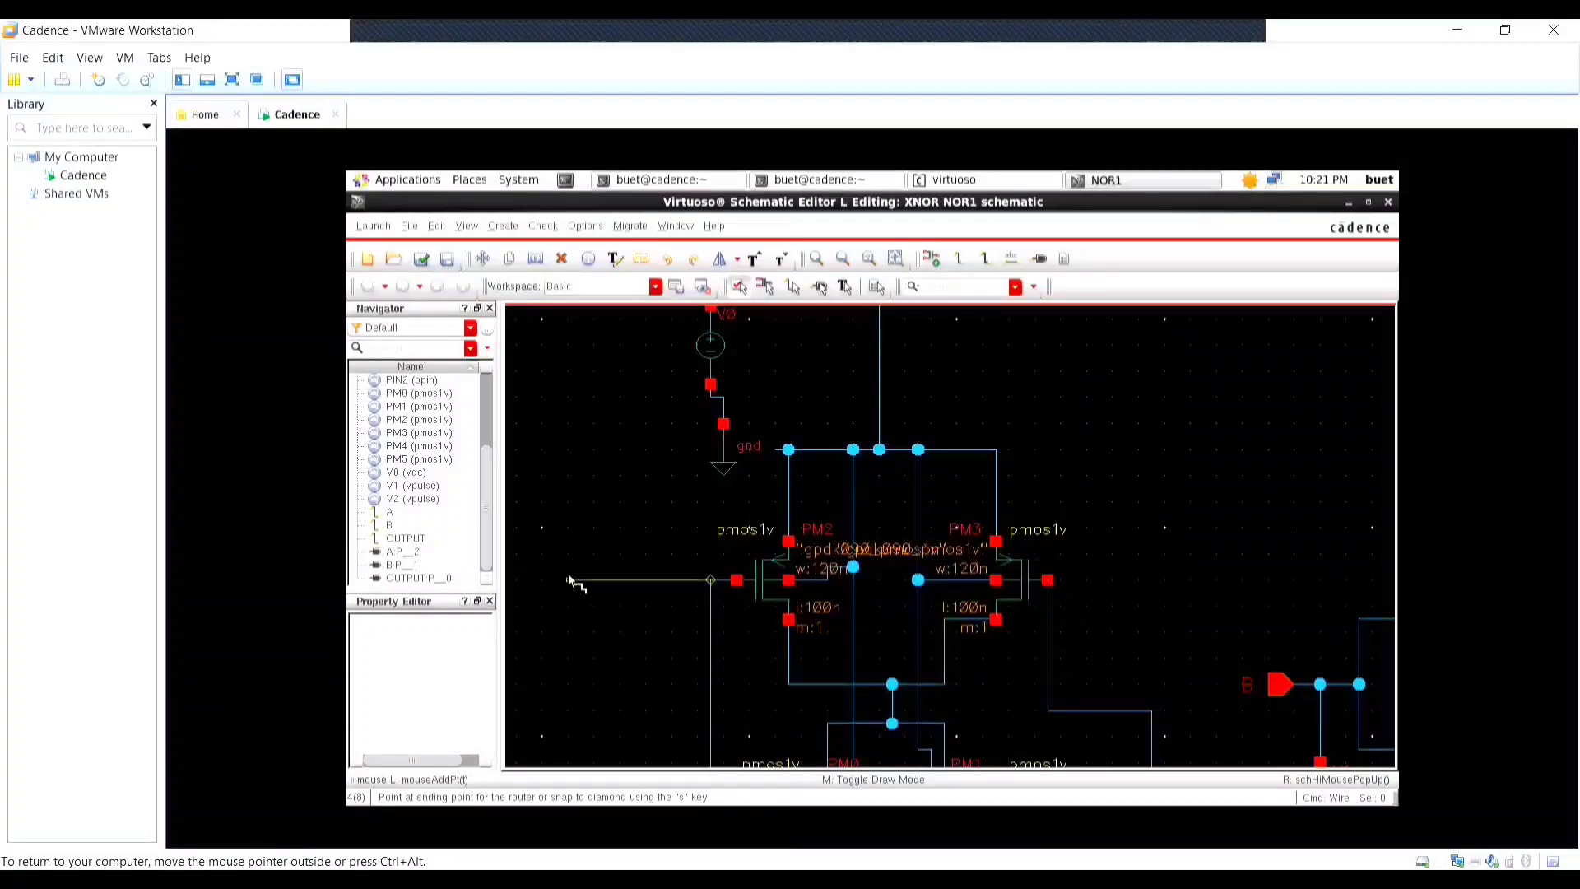
pyautogui.click(572, 580)
pyautogui.press('Escape')
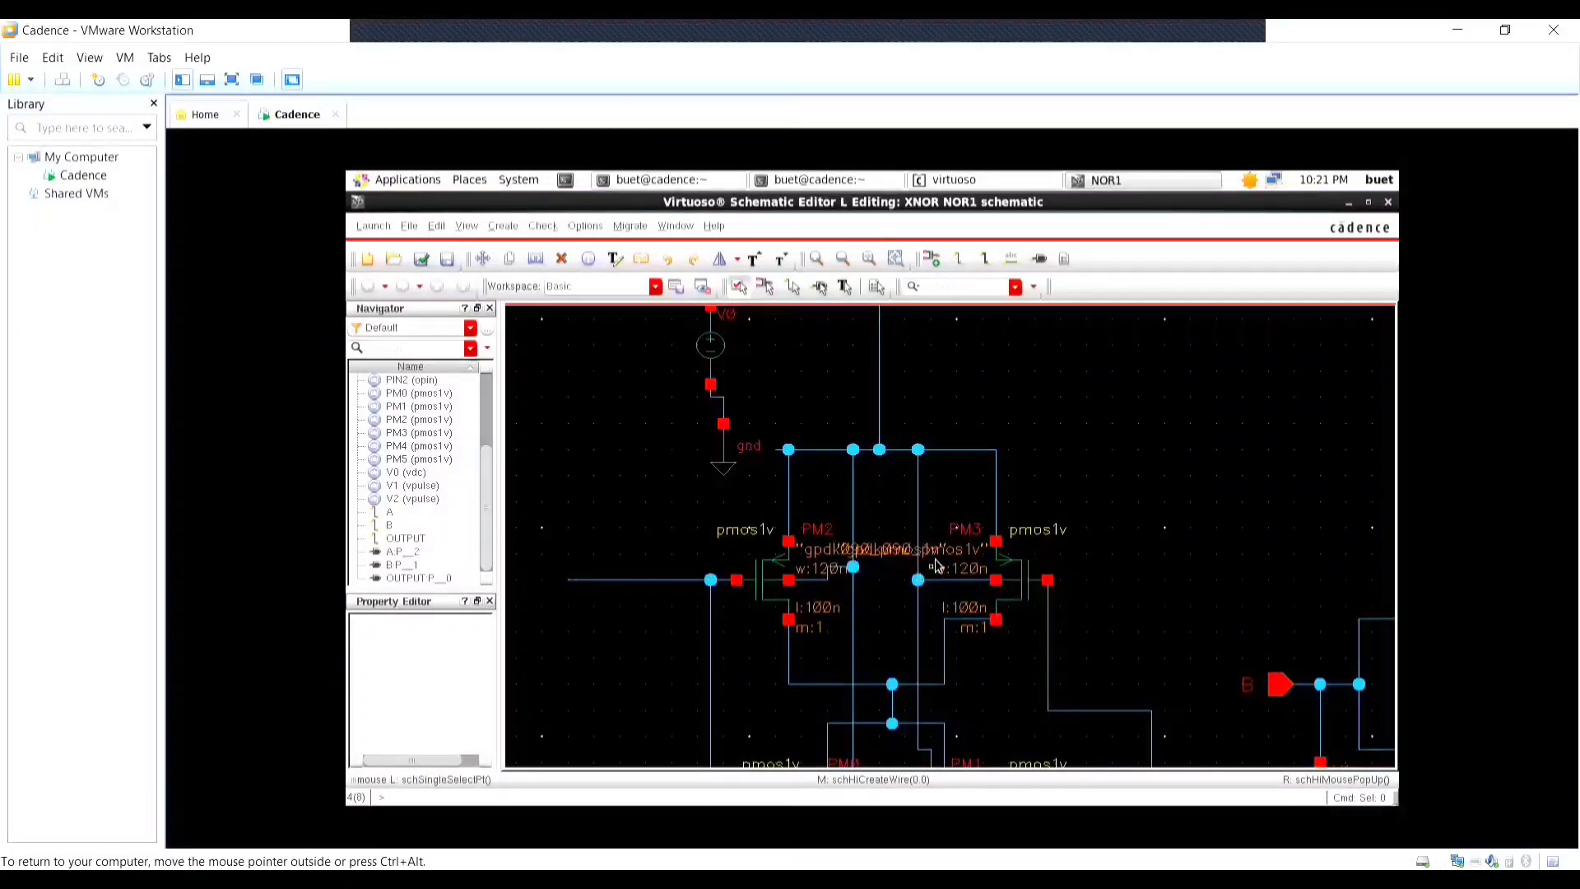
# Draw a horizontal wire stub outward to the right from PM3's gate.
pyautogui.press('w')
pyautogui.click(1047, 581)
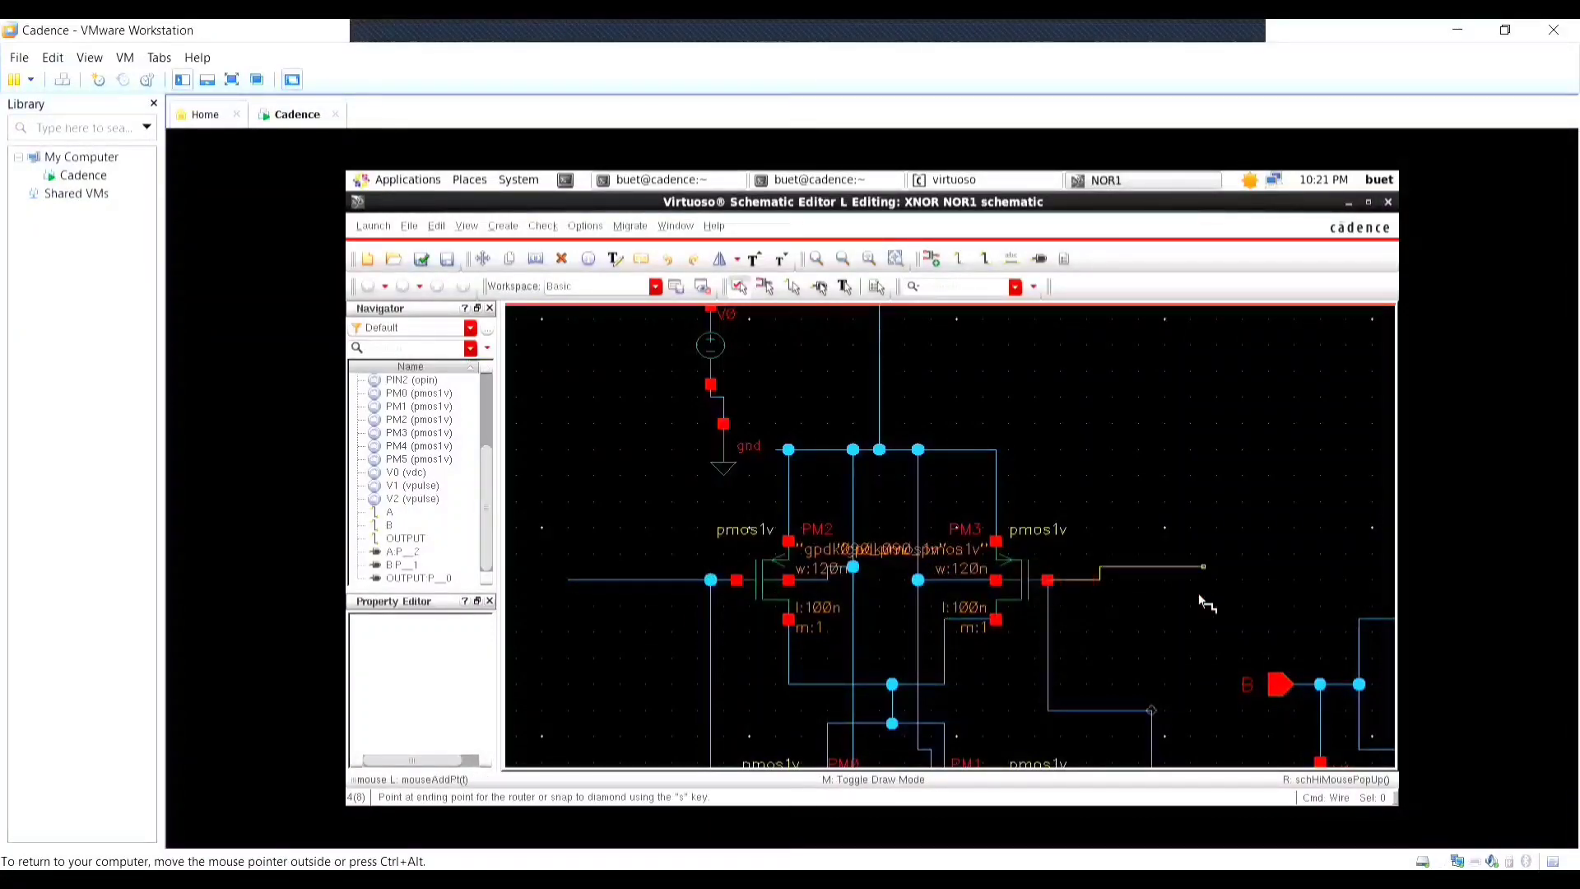
pyautogui.click(1217, 589)
pyautogui.press('Escape')
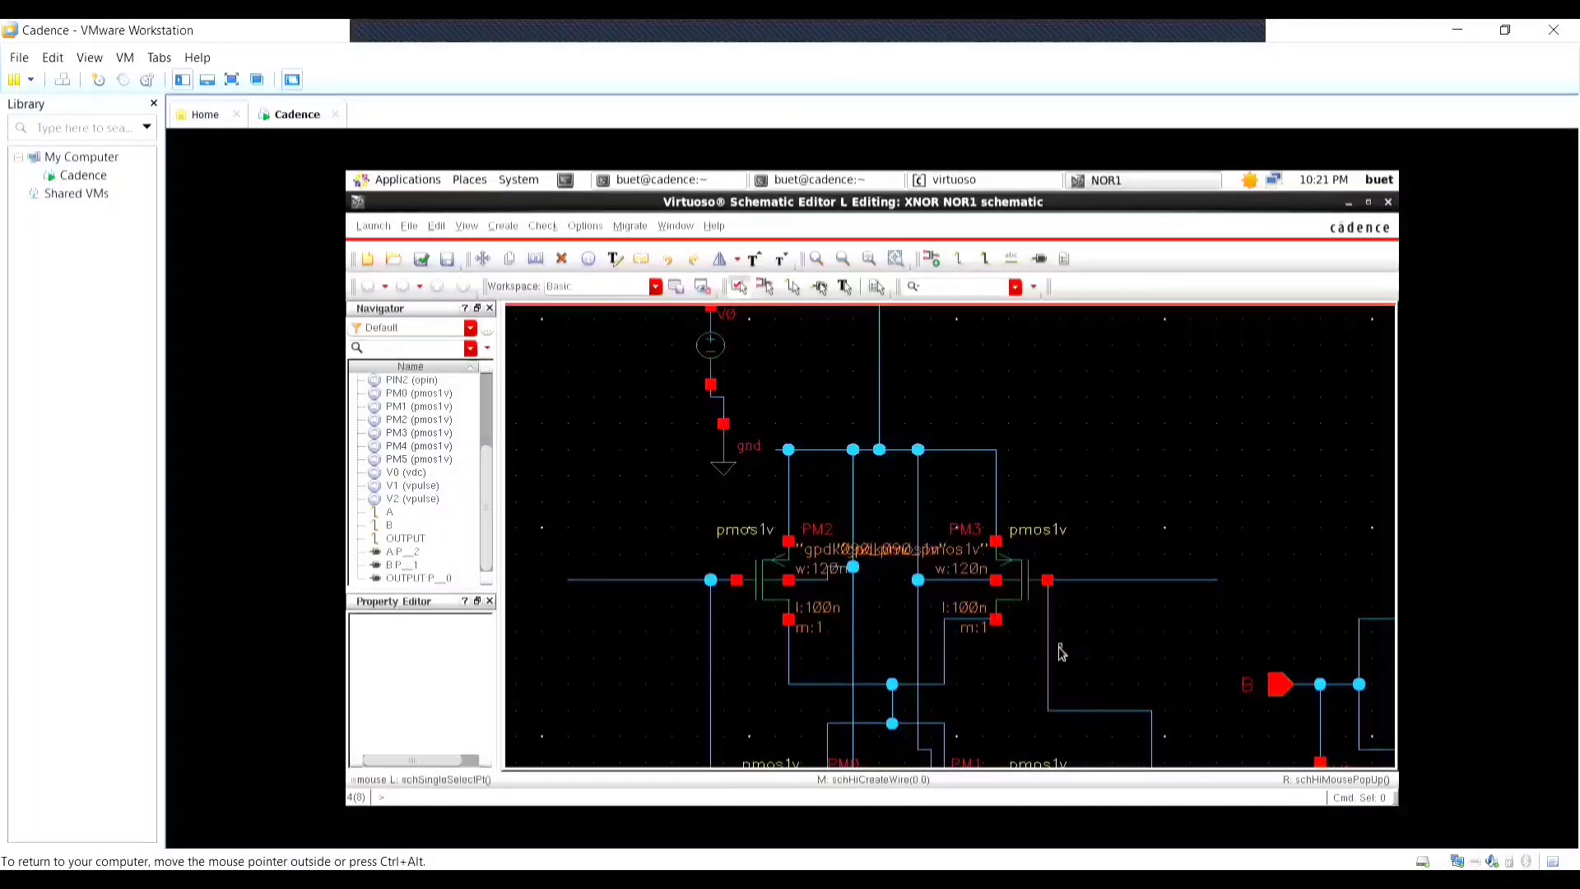
# Draw a horizontal wire stub outward from the gate wire of the lower-left NMOS transistor, above the bottom gnd.
pyautogui.keyDown('ctrl'); pyautogui.scroll(-2, 845, 650); pyautogui.keyUp('ctrl')
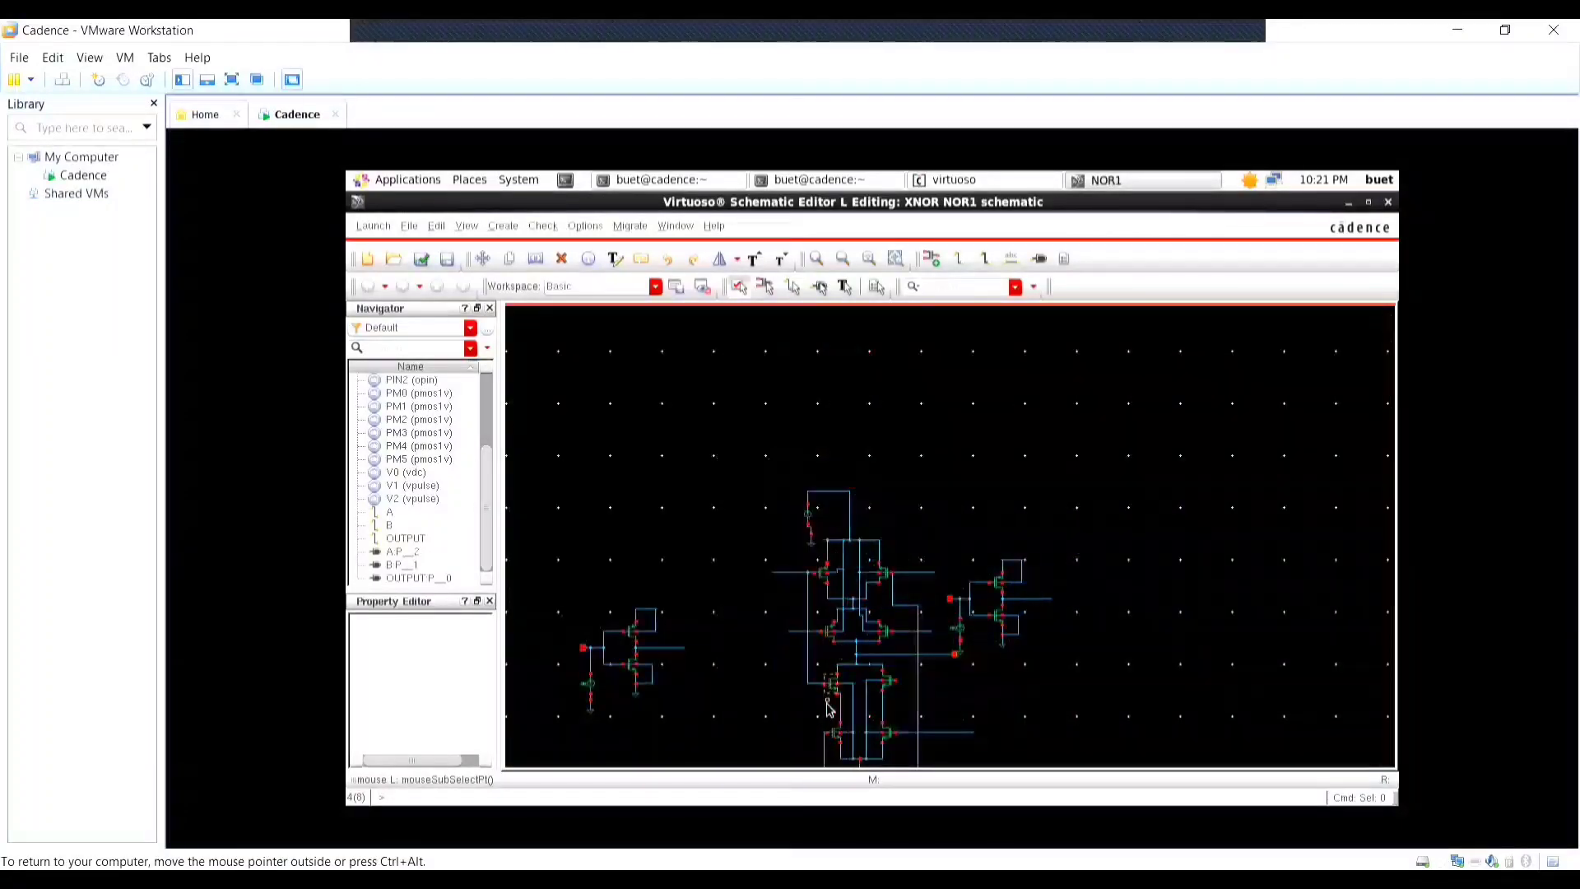
pyautogui.scroll(-1, 836, 713)
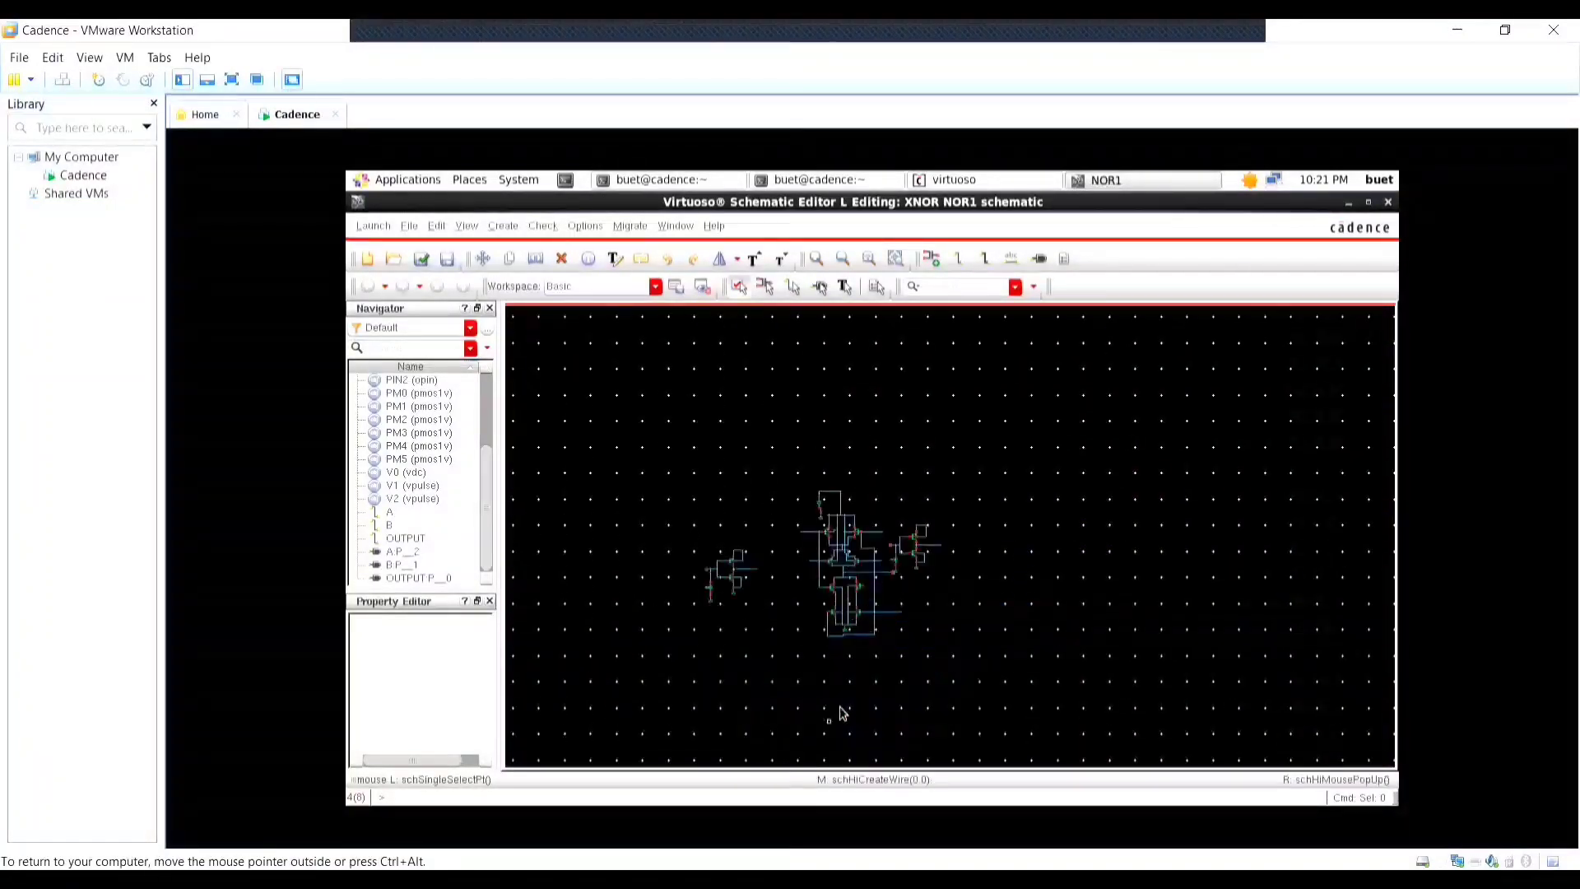
pyautogui.keyDown('ctrl'); pyautogui.scroll(2, 848, 709); pyautogui.keyUp('ctrl')
pyautogui.keyDown('ctrl'); pyautogui.scroll(1, 743, 339); pyautogui.keyUp('ctrl')
pyautogui.press('w')
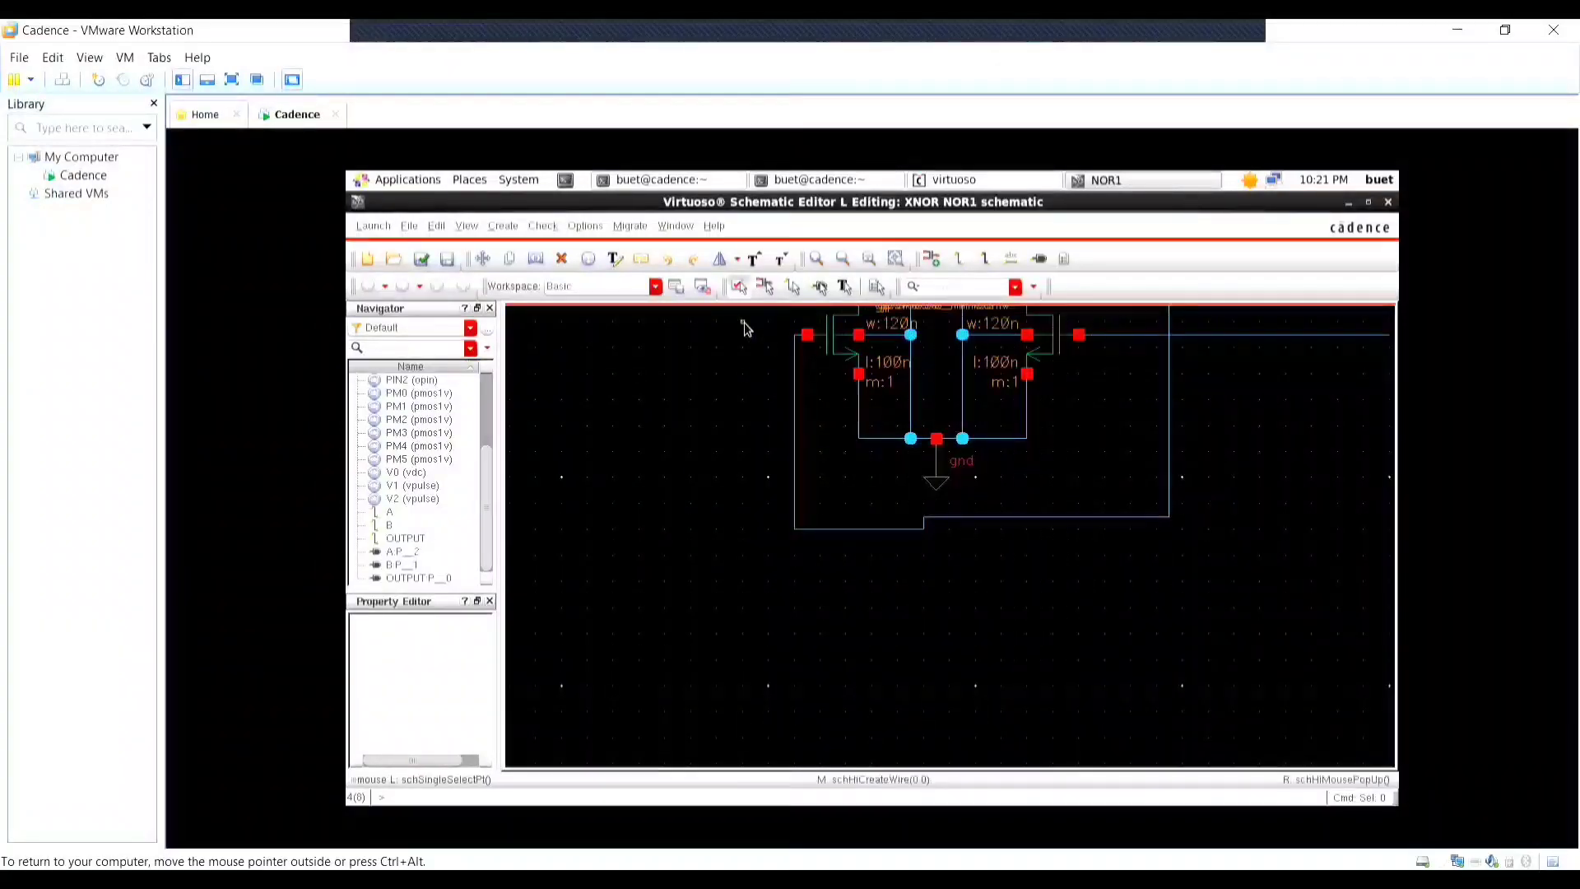
pyautogui.click(773, 335)
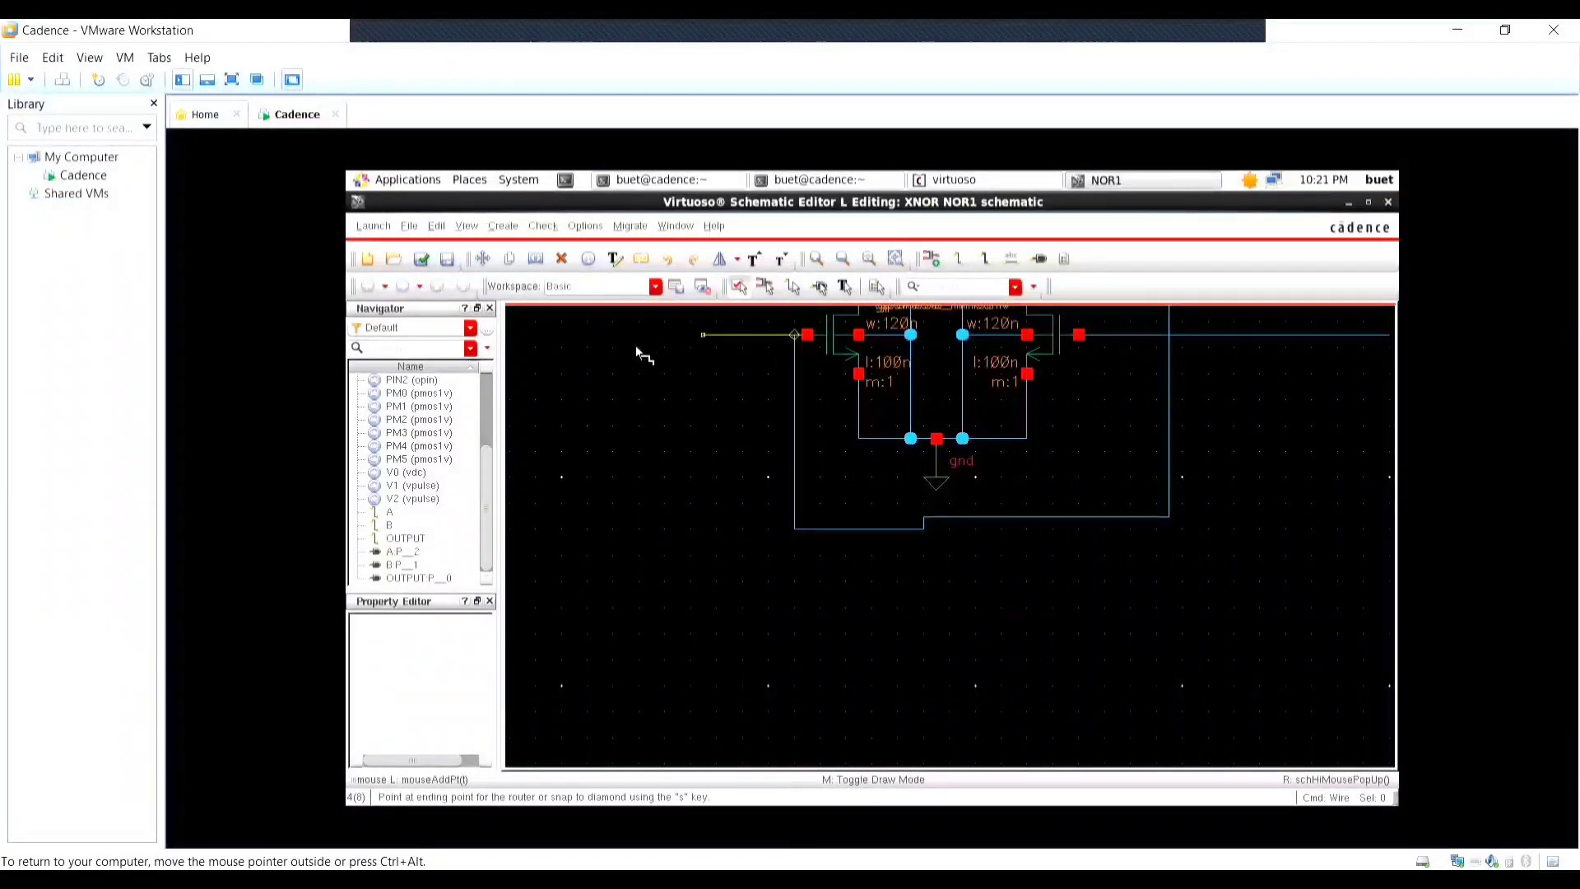
pyautogui.click(636, 335)
pyautogui.press('Escape')
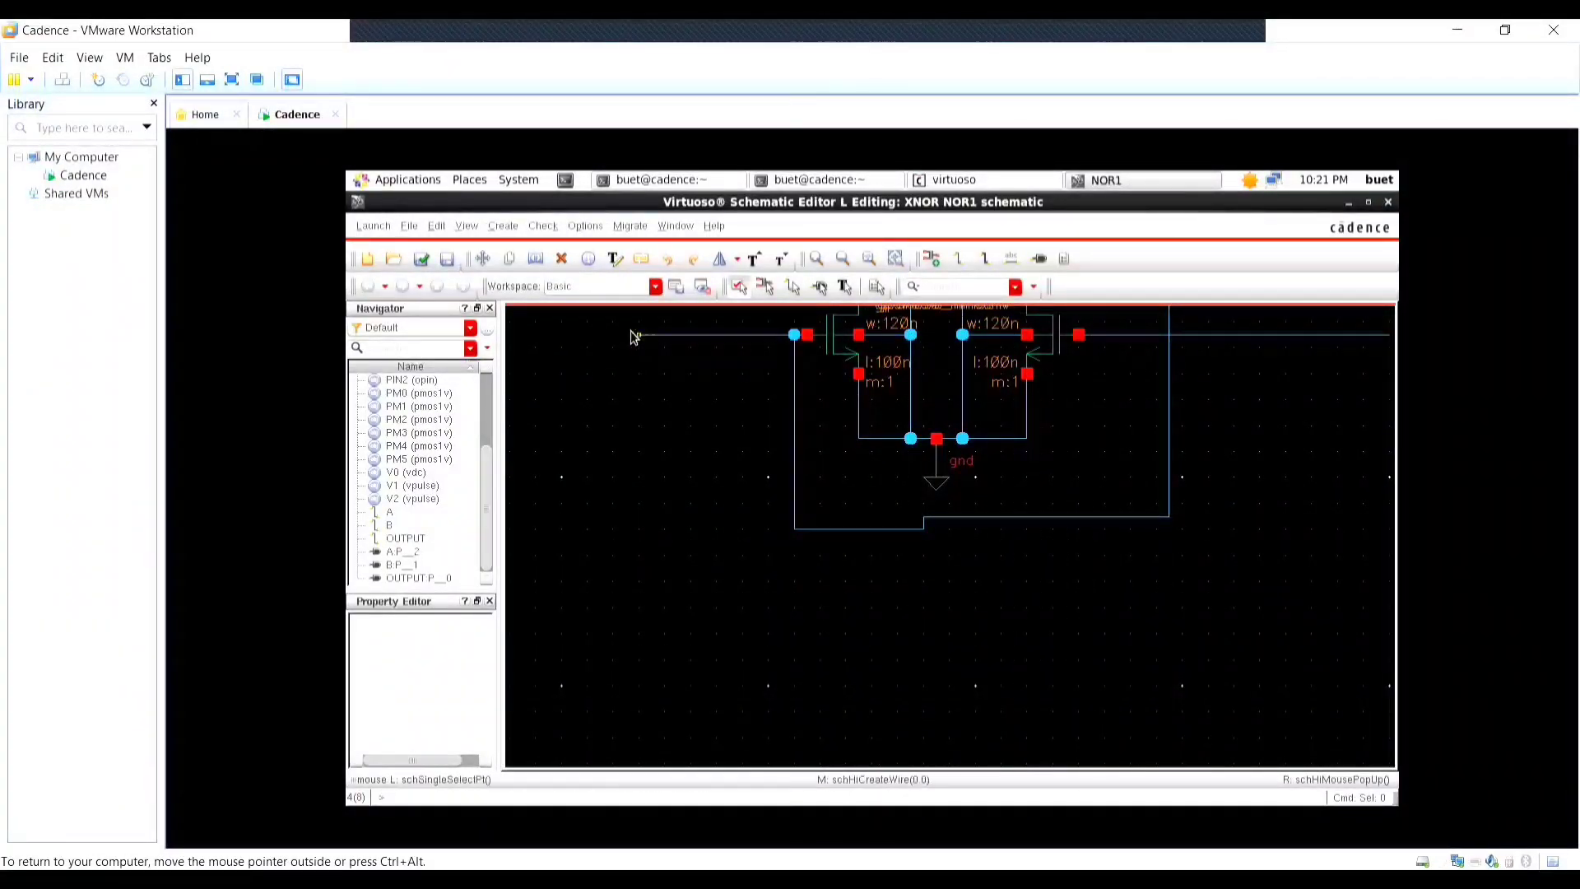
# Define the wire names A, Ai, B and Bi, and place label A on the stub at PM2's gate.
pyautogui.scroll(2, 631, 331)
pyautogui.keyDown('ctrl'); pyautogui.scroll(1, 631, 332); pyautogui.keyUp('ctrl')
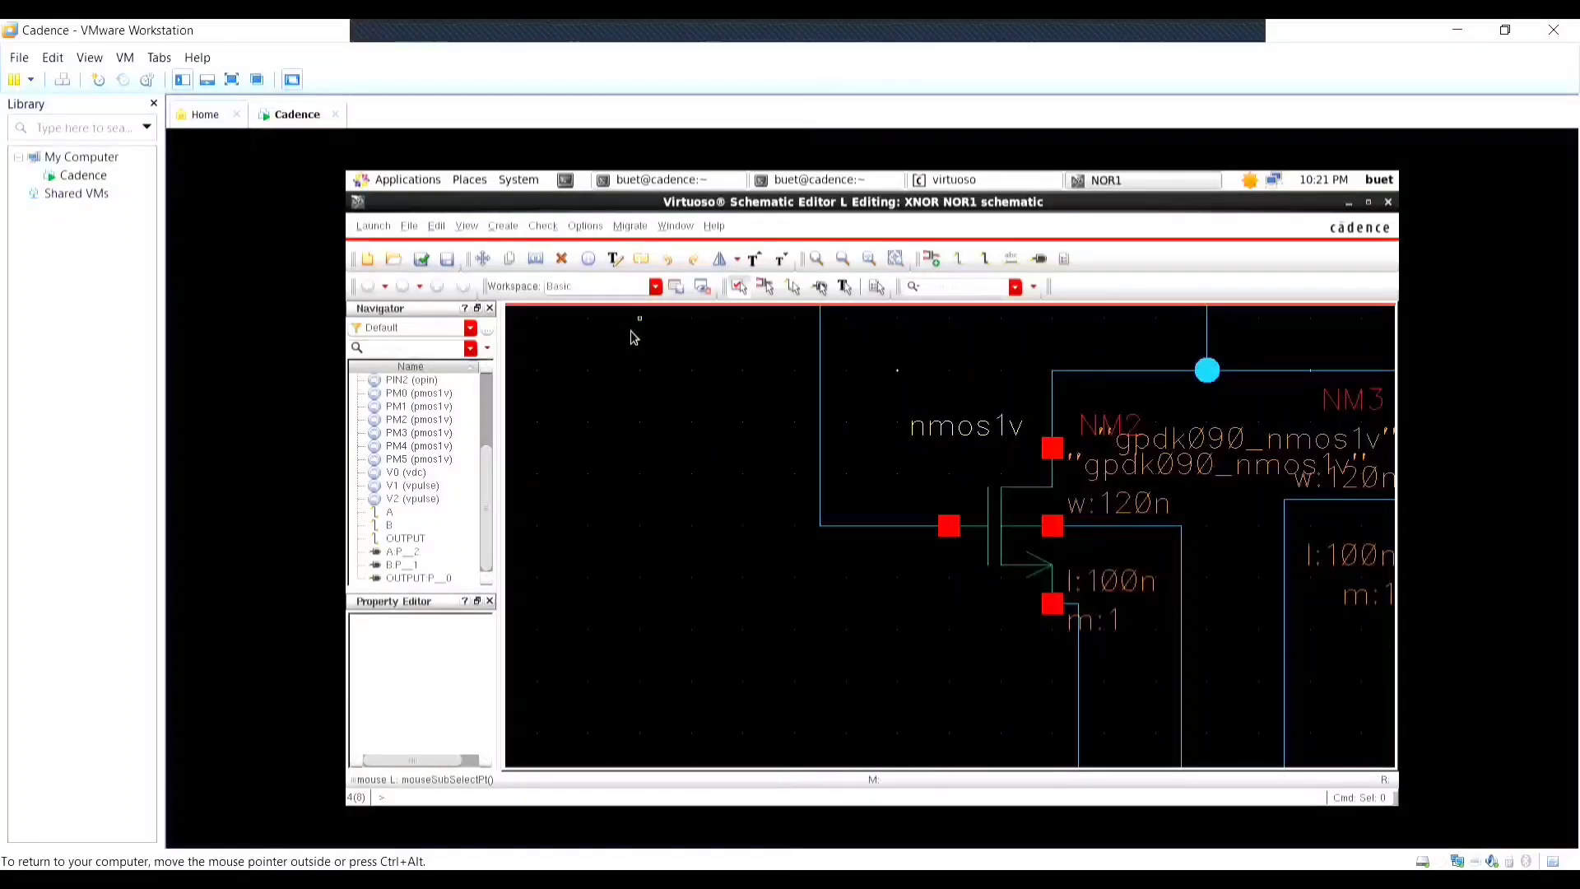
pyautogui.scroll(-4, 634, 338)
pyautogui.scroll(2, 631, 333)
pyautogui.scroll(-2, 620, 342)
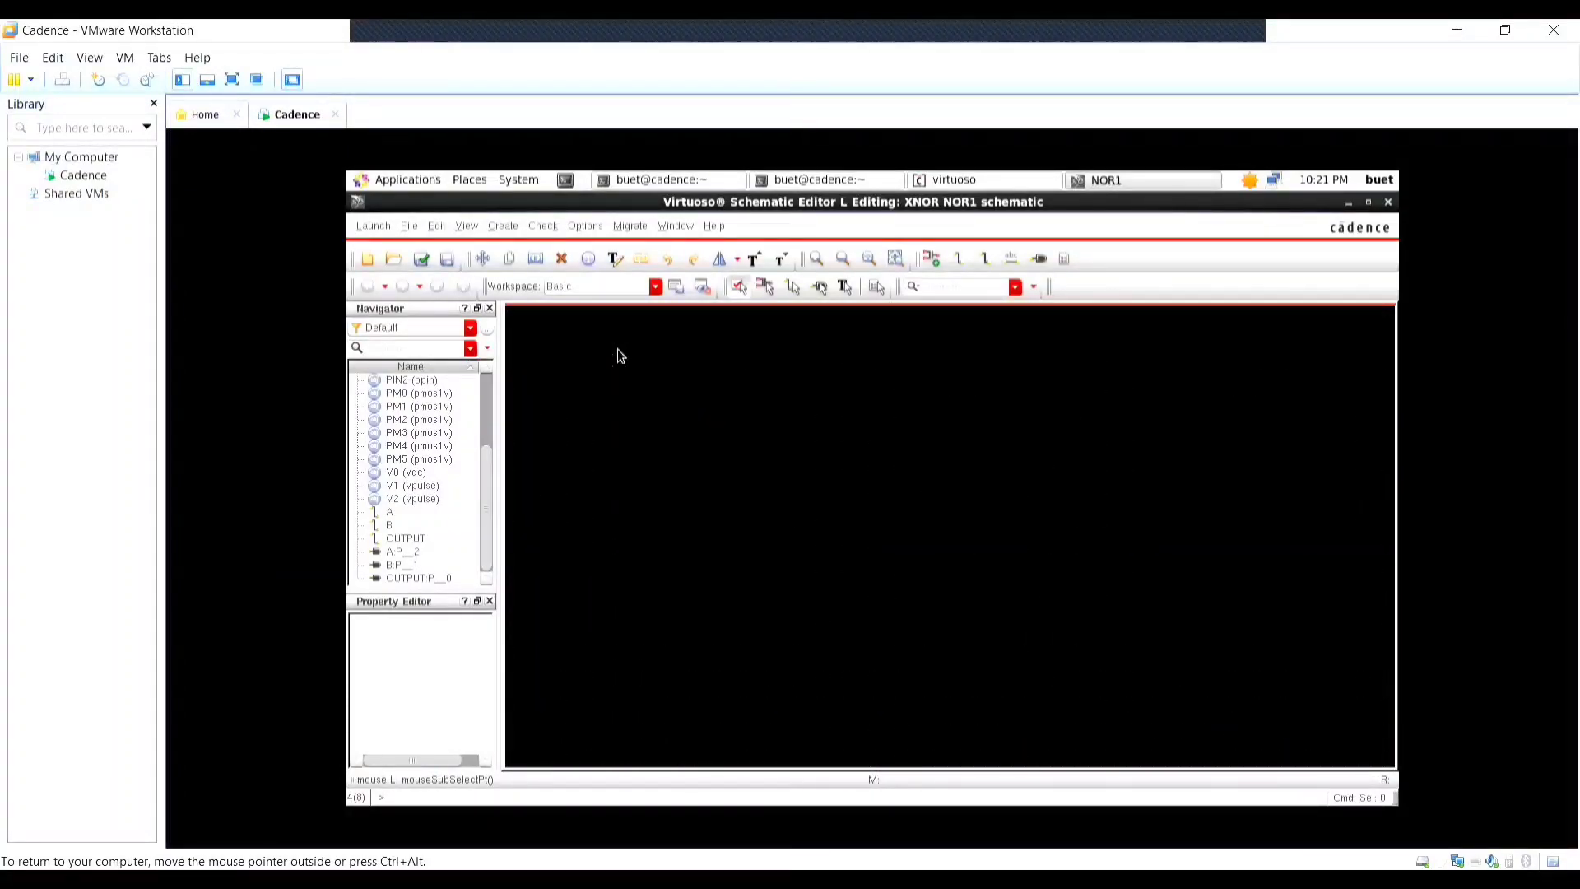
pyautogui.press('f')
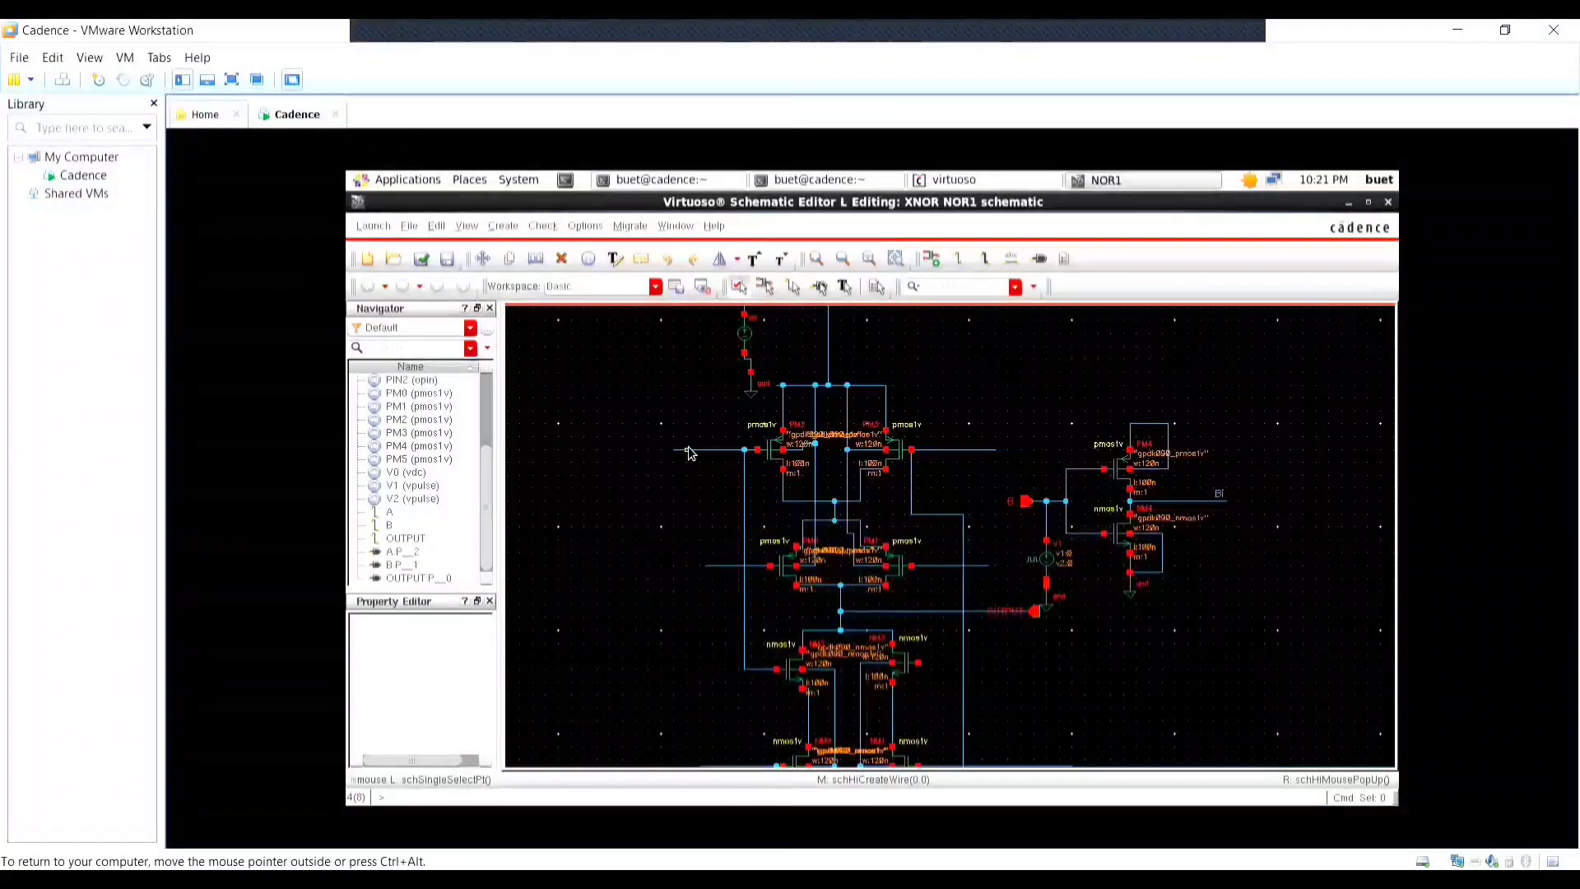
pyautogui.click(1012, 258)
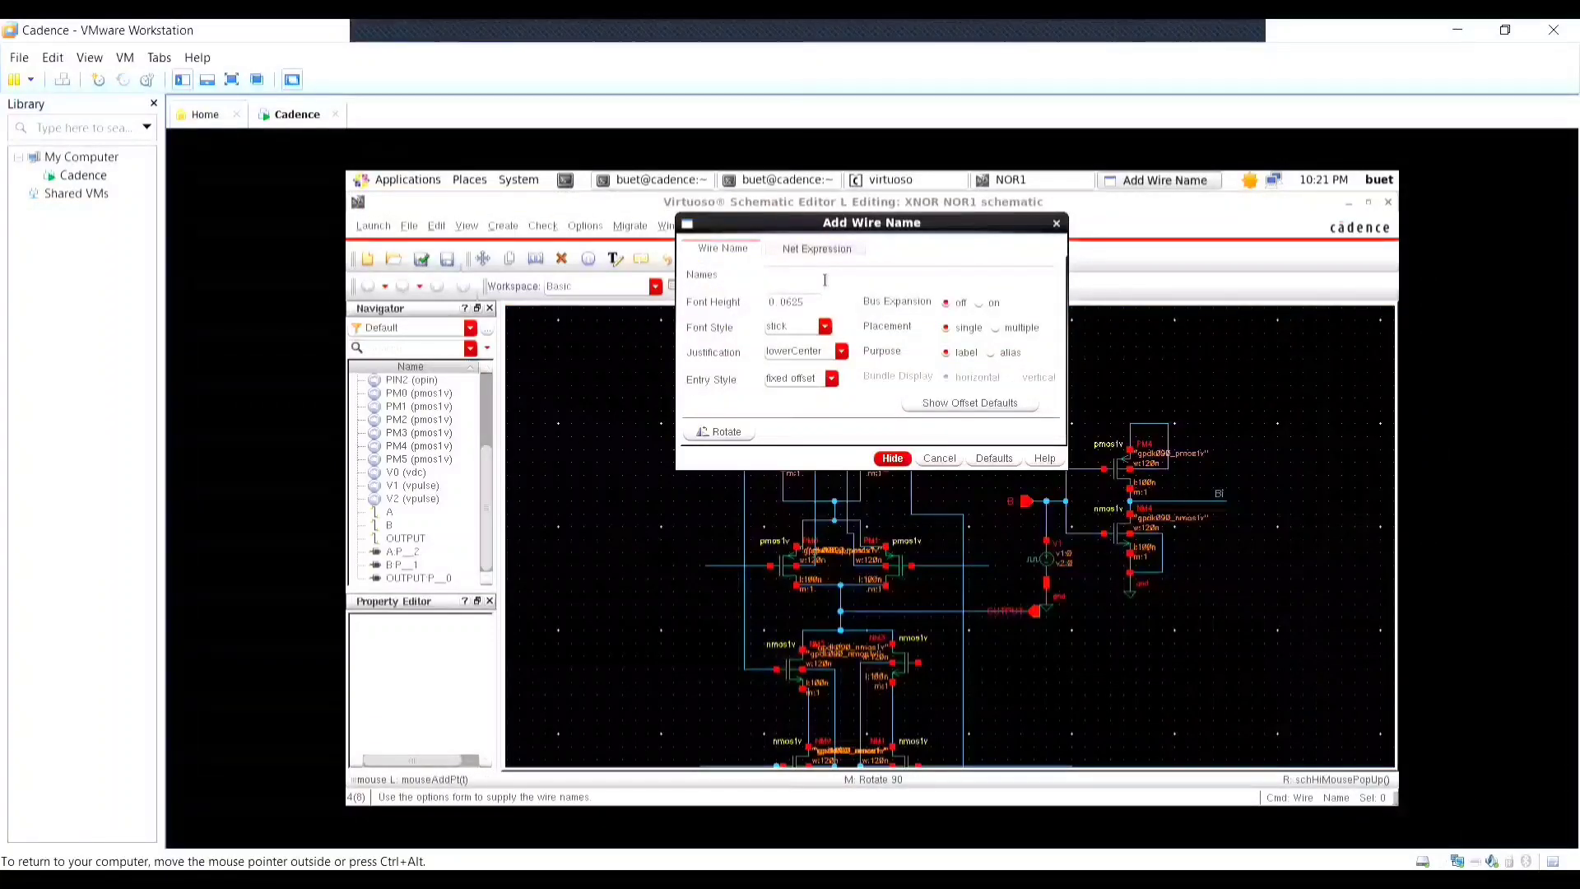
pyautogui.write('A A1 B B1')
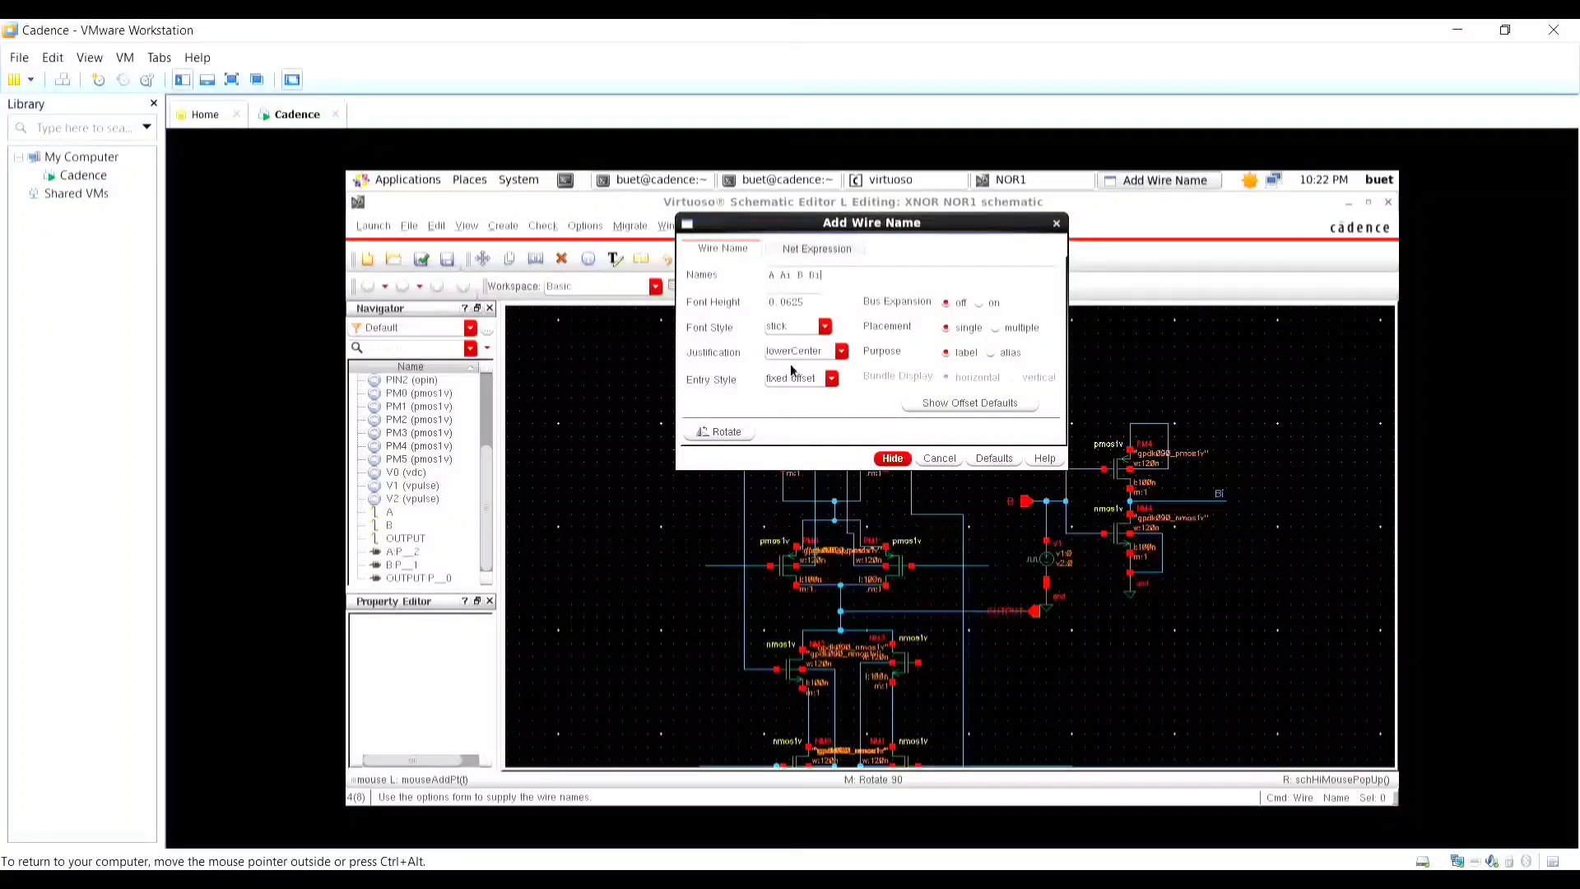
pyautogui.scroll(2, 755, 515)
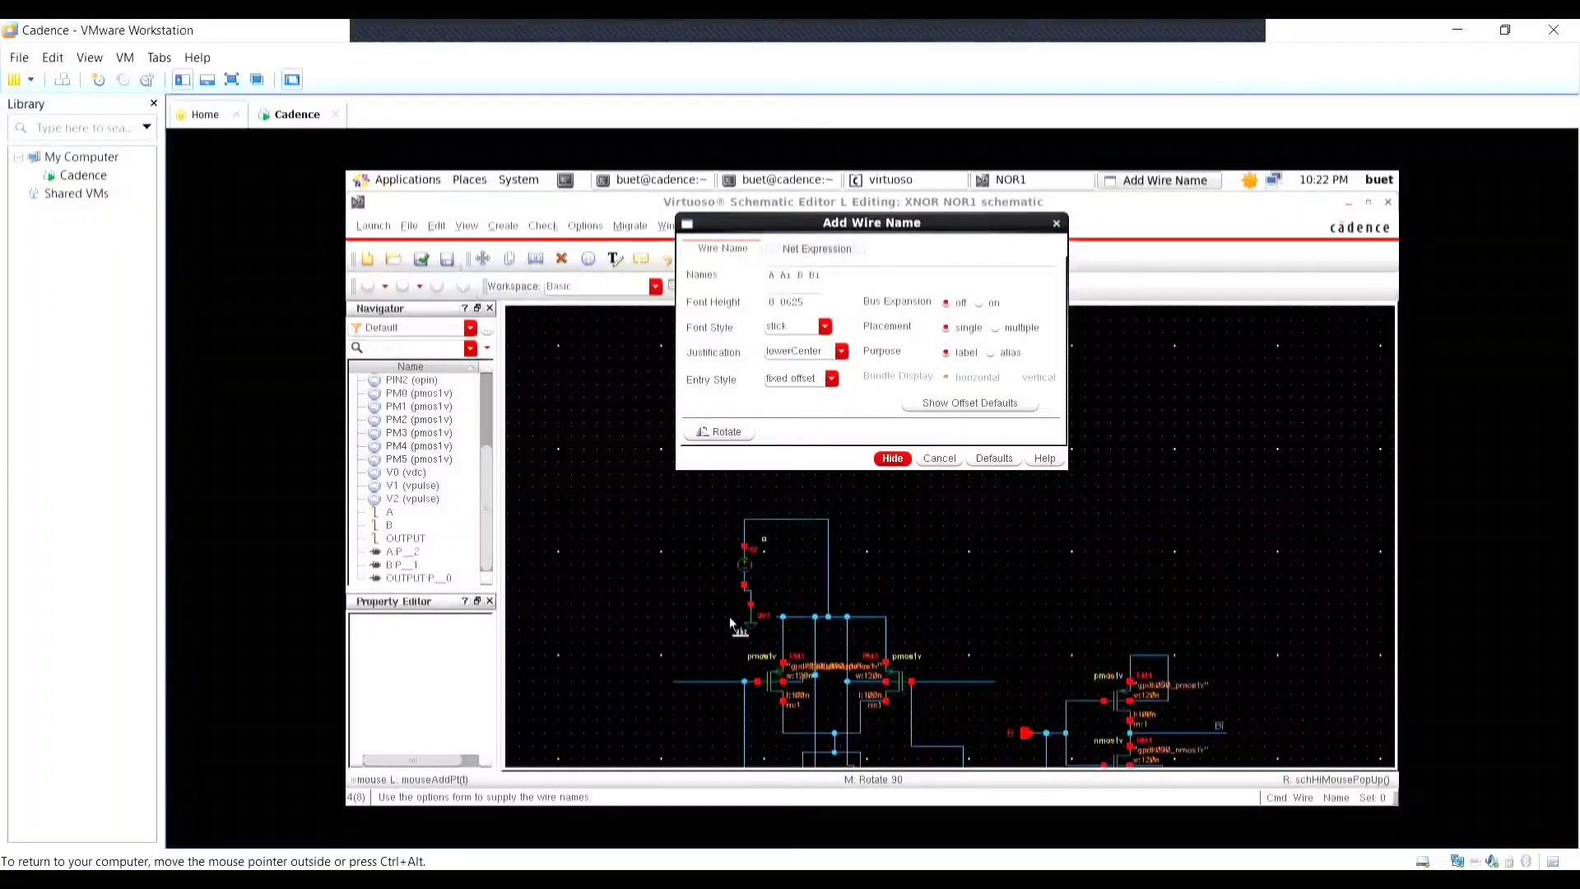
pyautogui.keyDown('ctrl'); pyautogui.scroll(2, 680, 680); pyautogui.keyUp('ctrl')
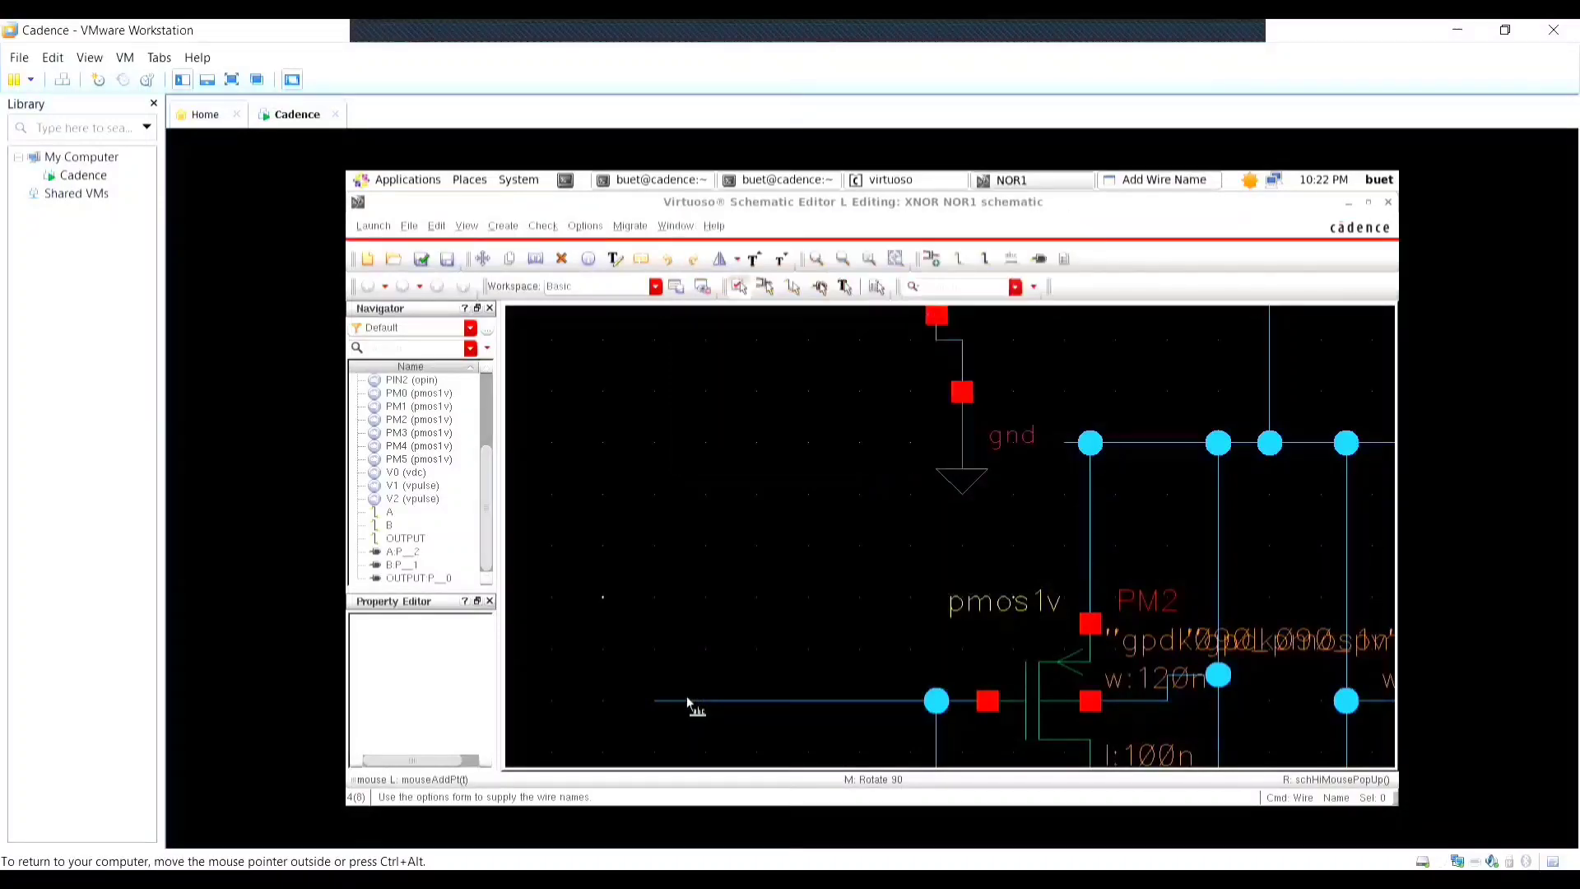
pyautogui.click(683, 701)
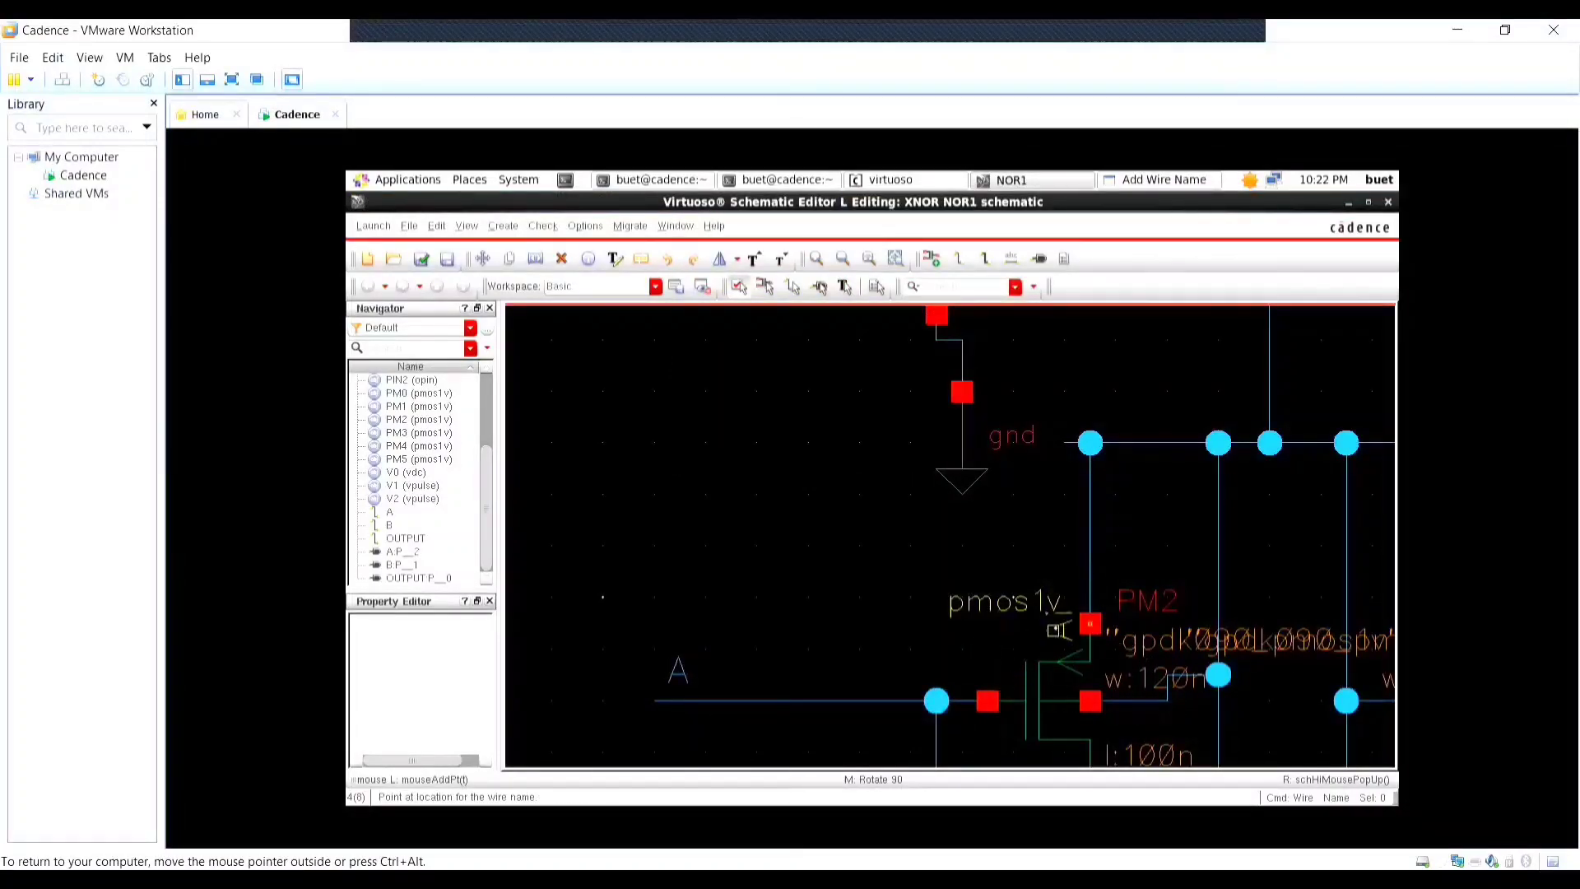
# Place the wire label Ai on the stub at PM0's gate.
pyautogui.keyDown('ctrl'); pyautogui.scroll(-2, 1070, 642); pyautogui.keyUp('ctrl')
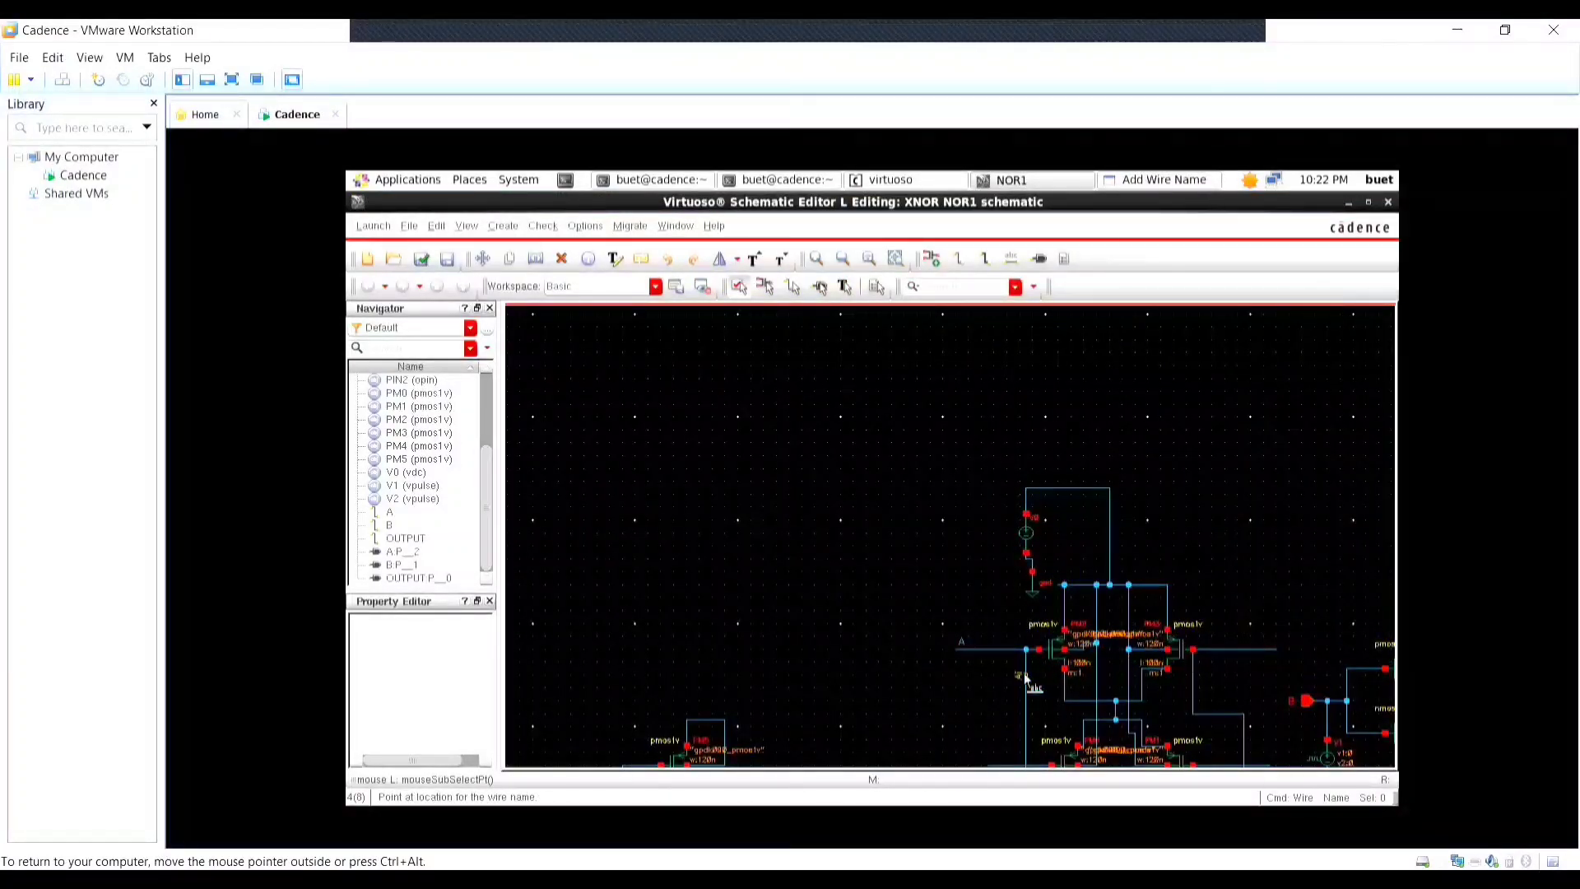
pyautogui.scroll(-2, 994, 680)
pyautogui.keyDown('ctrl'); pyautogui.scroll(3, 996, 680); pyautogui.keyUp('ctrl')
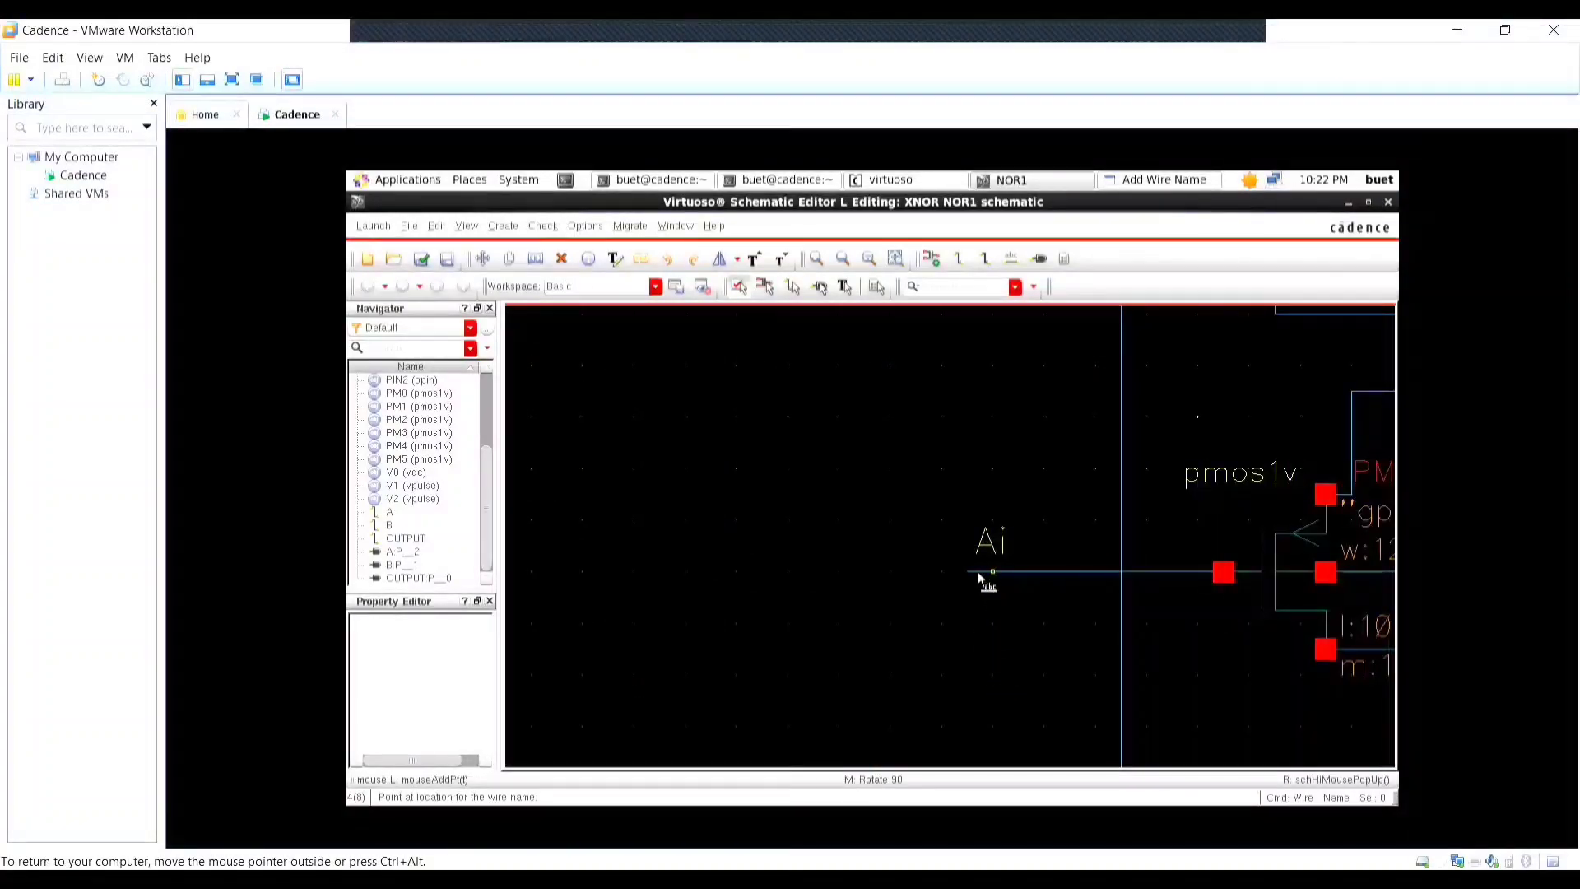
pyautogui.click(979, 578)
# Place the wire label B on the stub at PM3's gate and Bi on the stub at PM1's gate.
pyautogui.press('f')
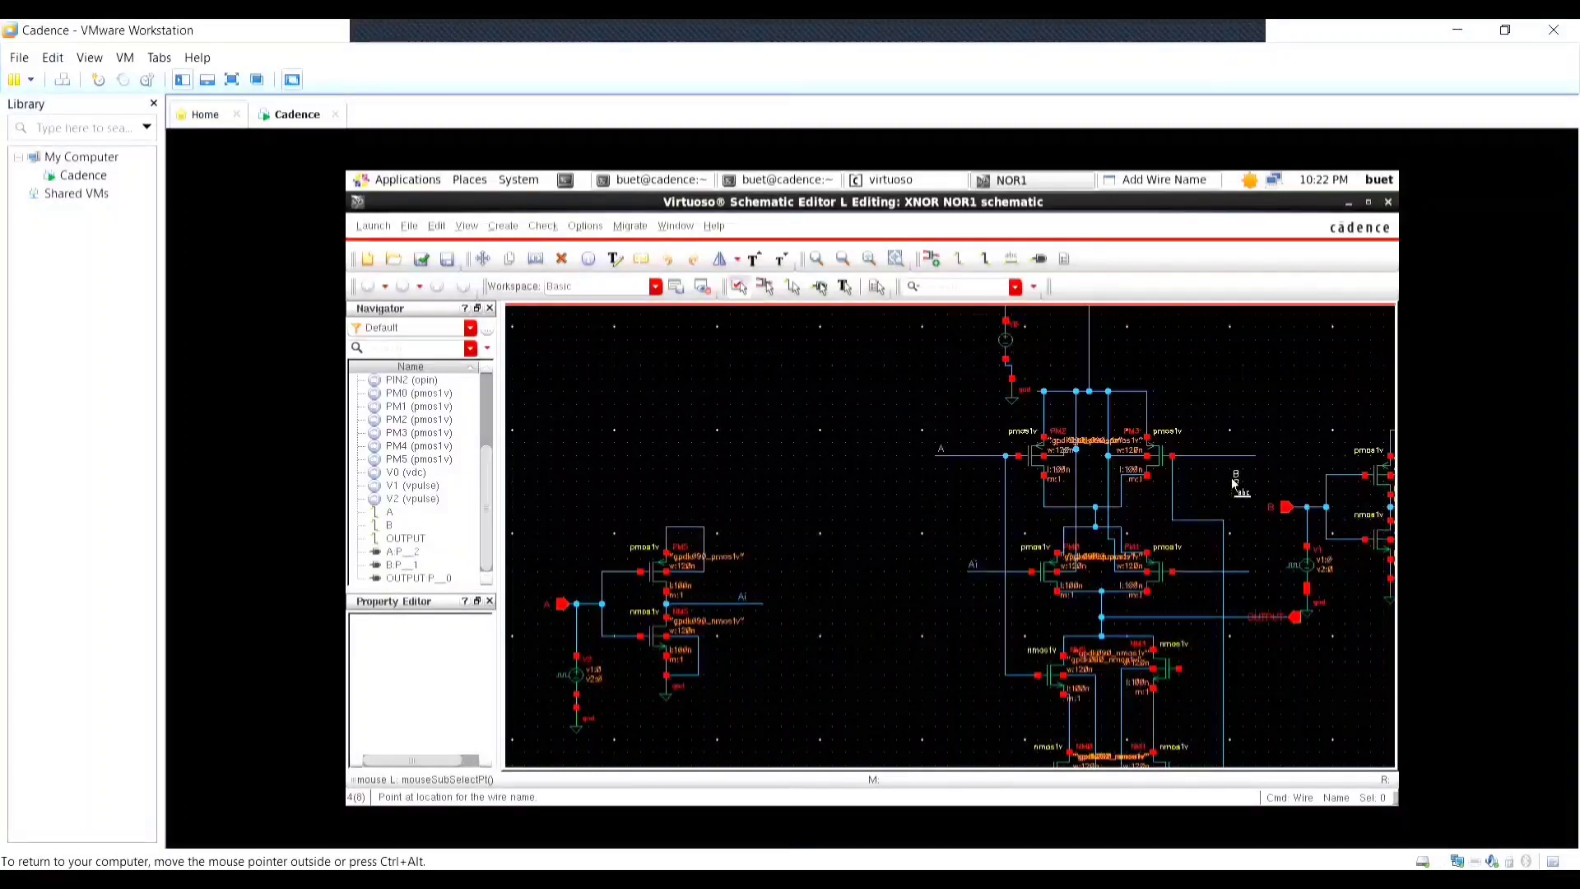
pyautogui.keyDown('ctrl'); pyautogui.scroll(3, 1232, 477); pyautogui.keyUp('ctrl')
pyautogui.click(1210, 392)
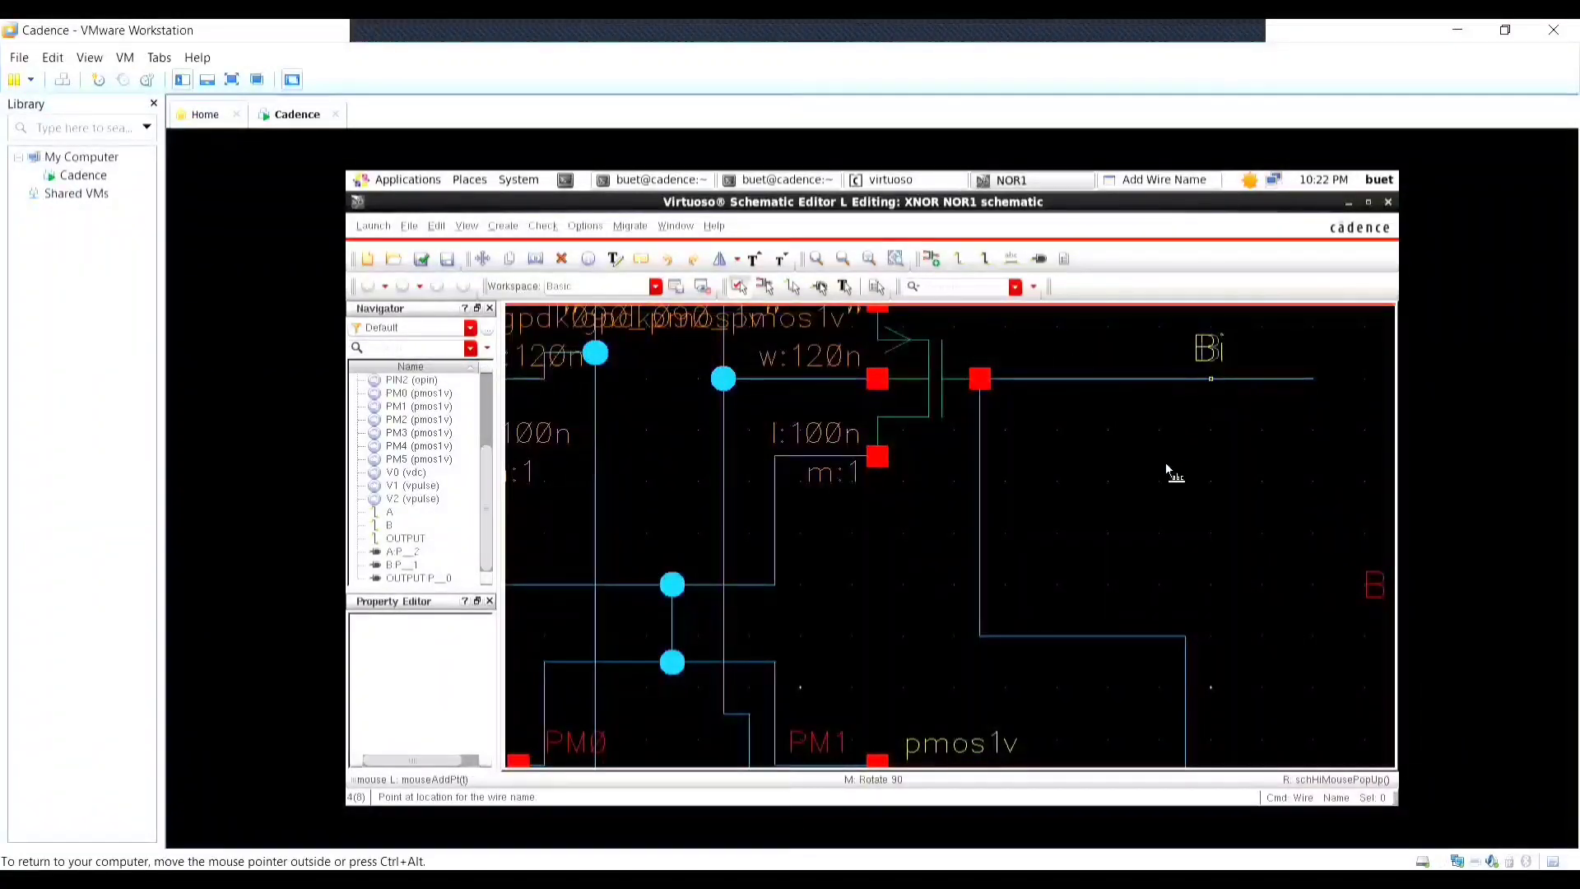
pyautogui.press('f')
pyautogui.keyDown('ctrl'); pyautogui.scroll(4, 1161, 560); pyautogui.keyUp('ctrl')
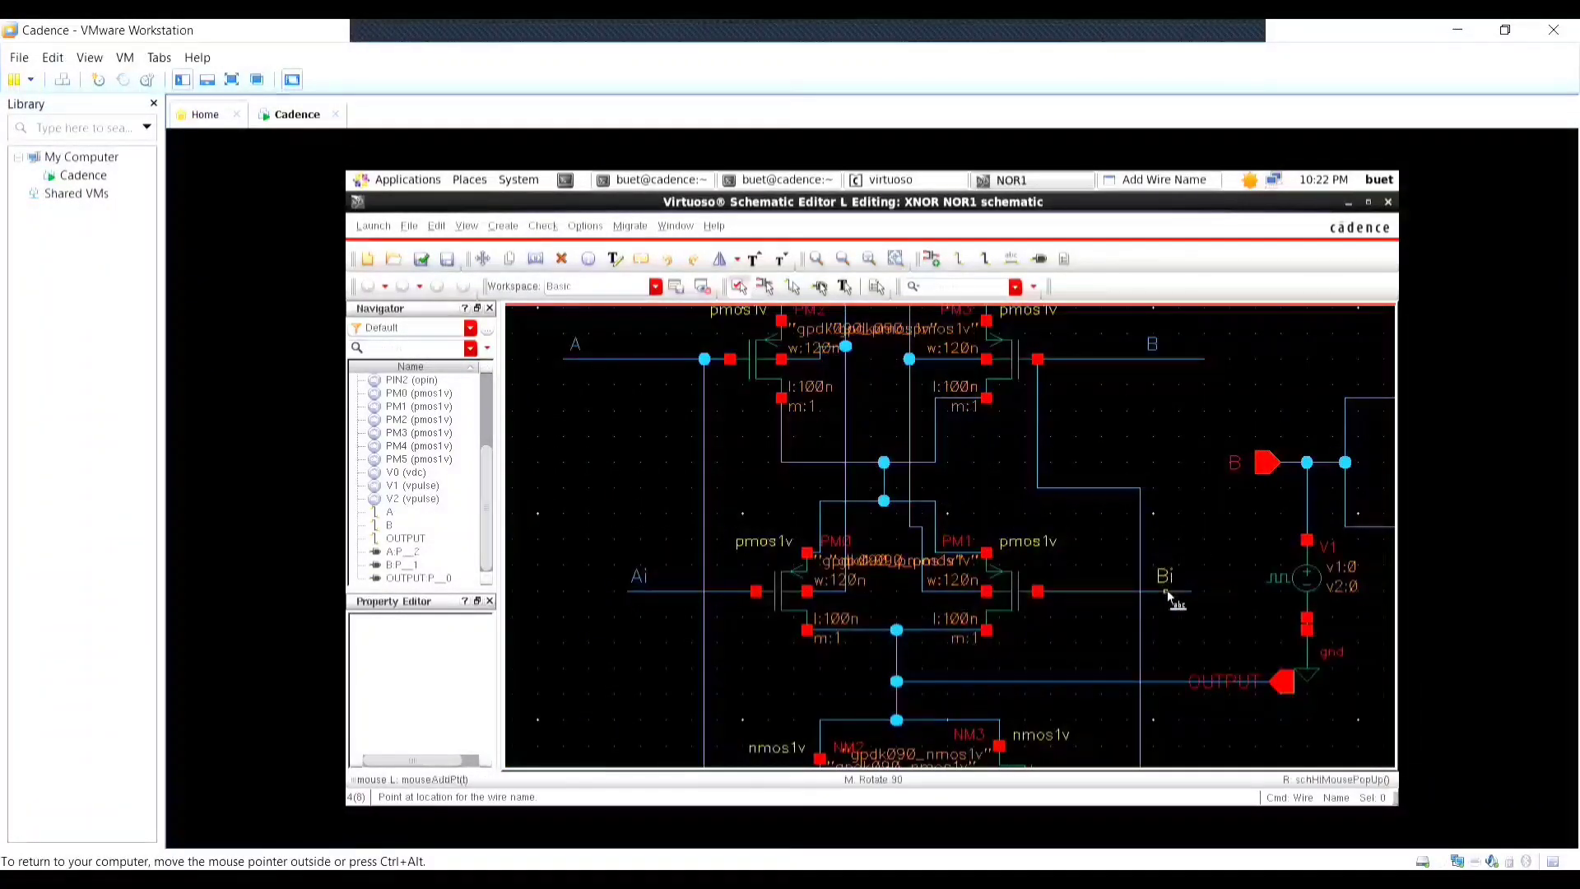
# Draw a short horizontal wire stub outward to the right from NM3's gate.
pyautogui.keyDown('ctrl'); pyautogui.scroll(-5, 1162, 639); pyautogui.keyUp('ctrl')
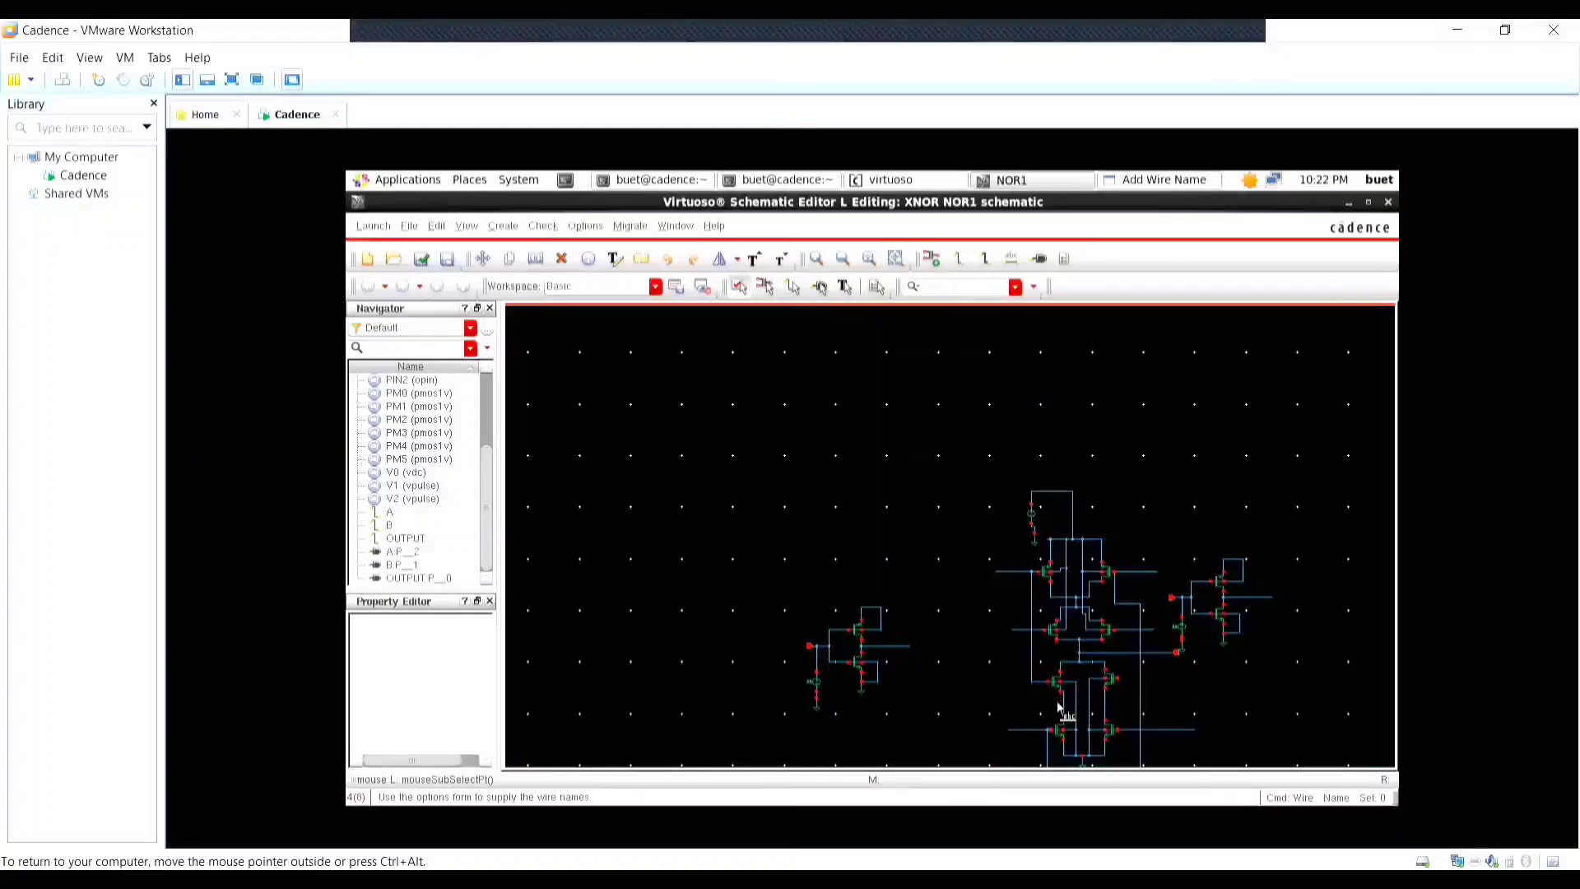
pyautogui.scroll(-1, 1058, 702)
pyautogui.keyDown('ctrl'); pyautogui.scroll(3, 1063, 647); pyautogui.keyUp('ctrl')
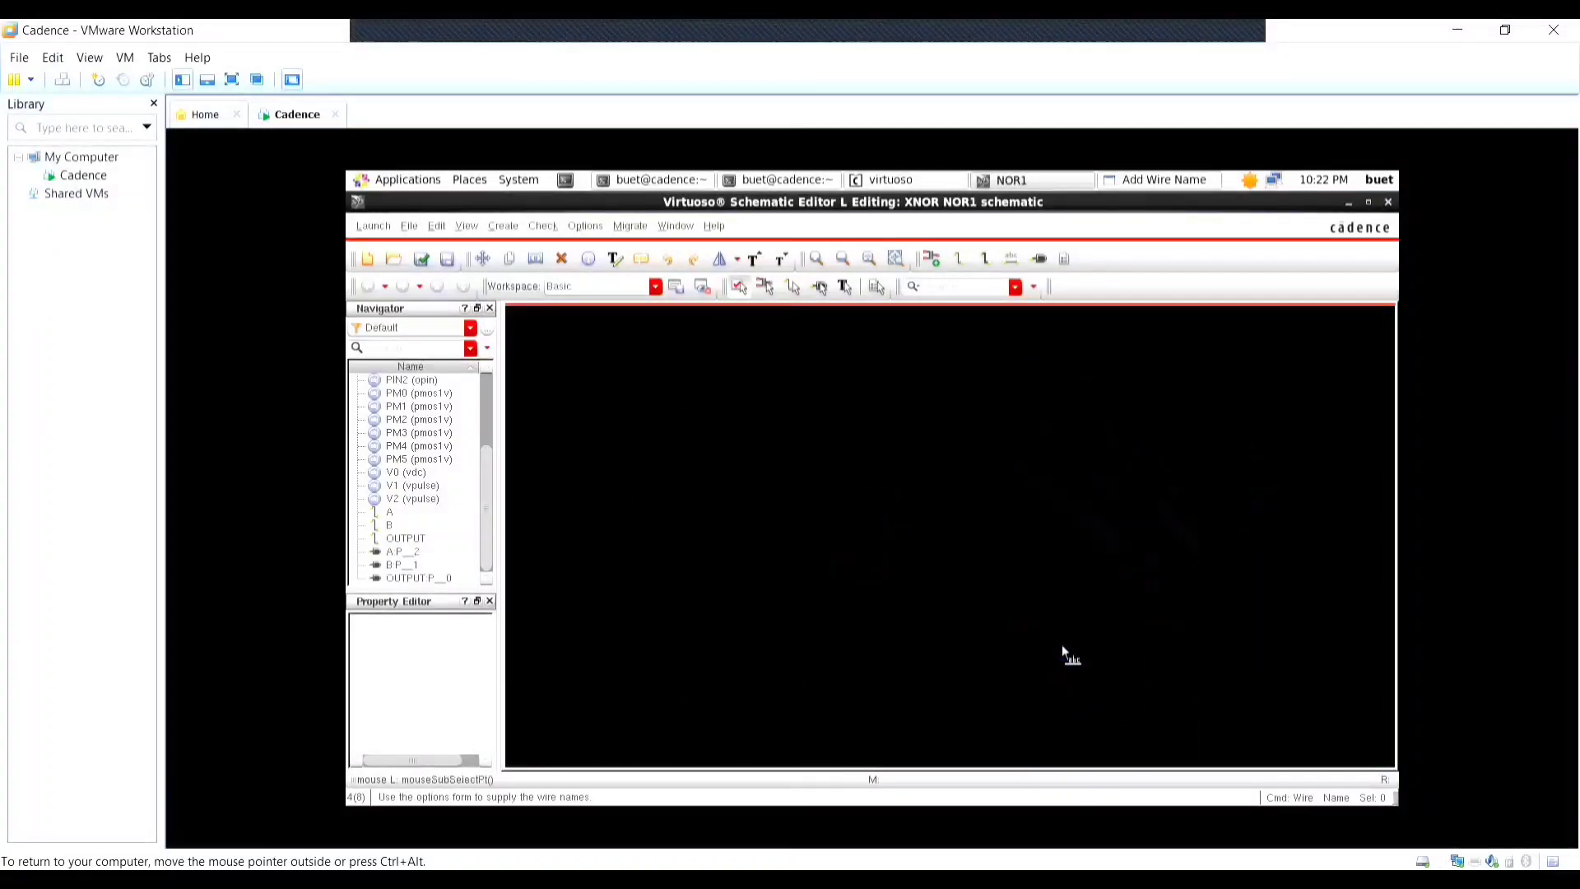
pyautogui.keyDown('ctrl'); pyautogui.scroll(2, 1066, 615); pyautogui.keyUp('ctrl')
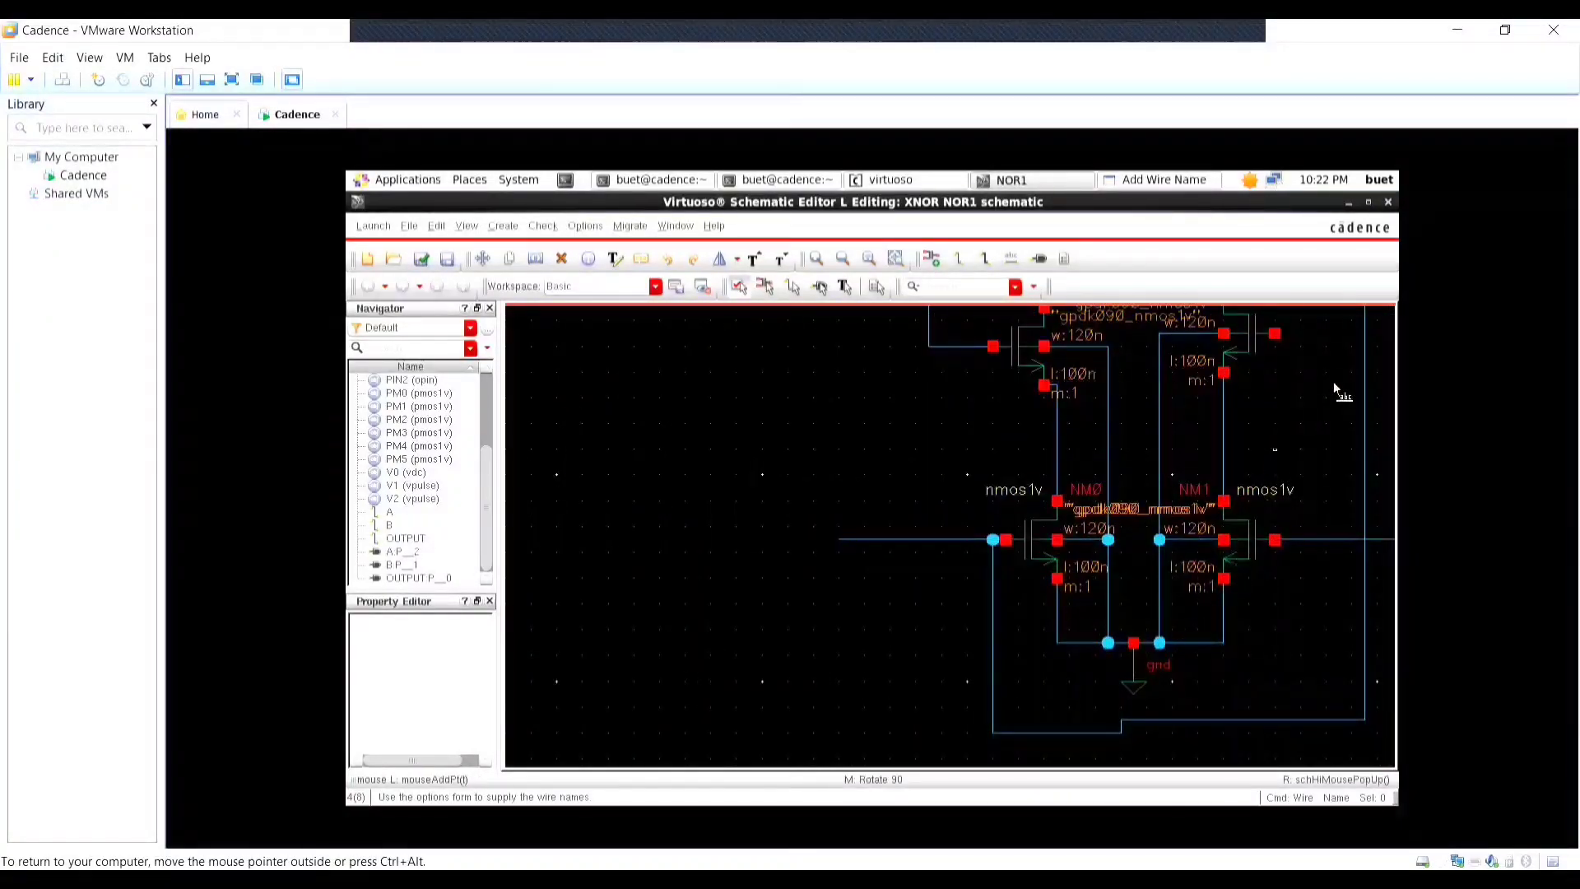
pyautogui.keyDown('ctrl'); pyautogui.scroll(1, 1338, 388); pyautogui.keyUp('ctrl')
pyautogui.scroll(-1, 1188, 469)
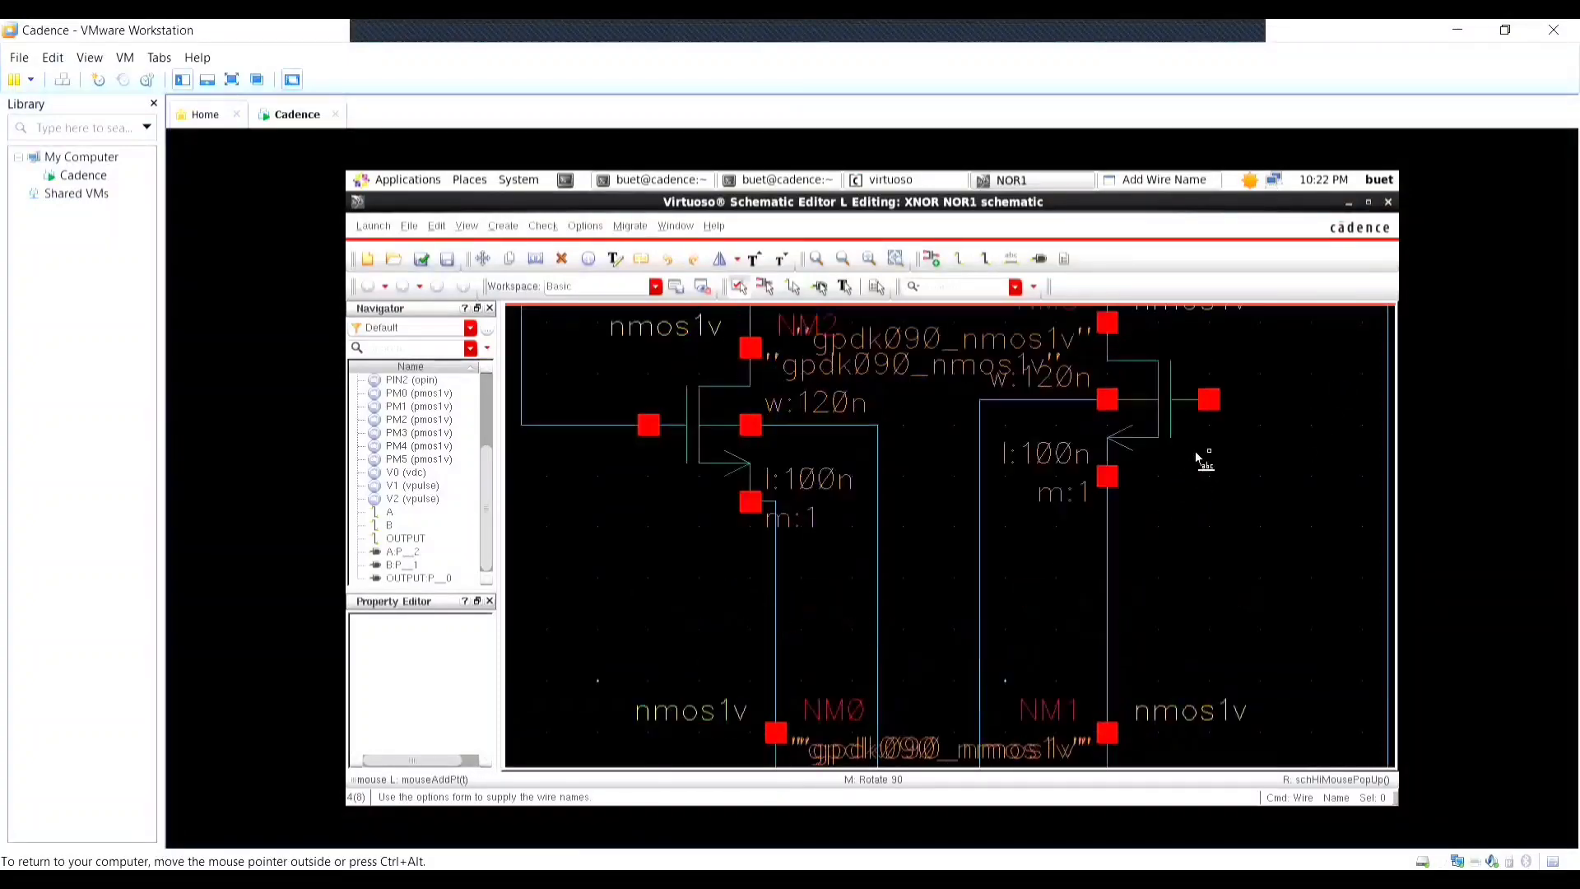
pyautogui.press('Escape')
pyautogui.press('w')
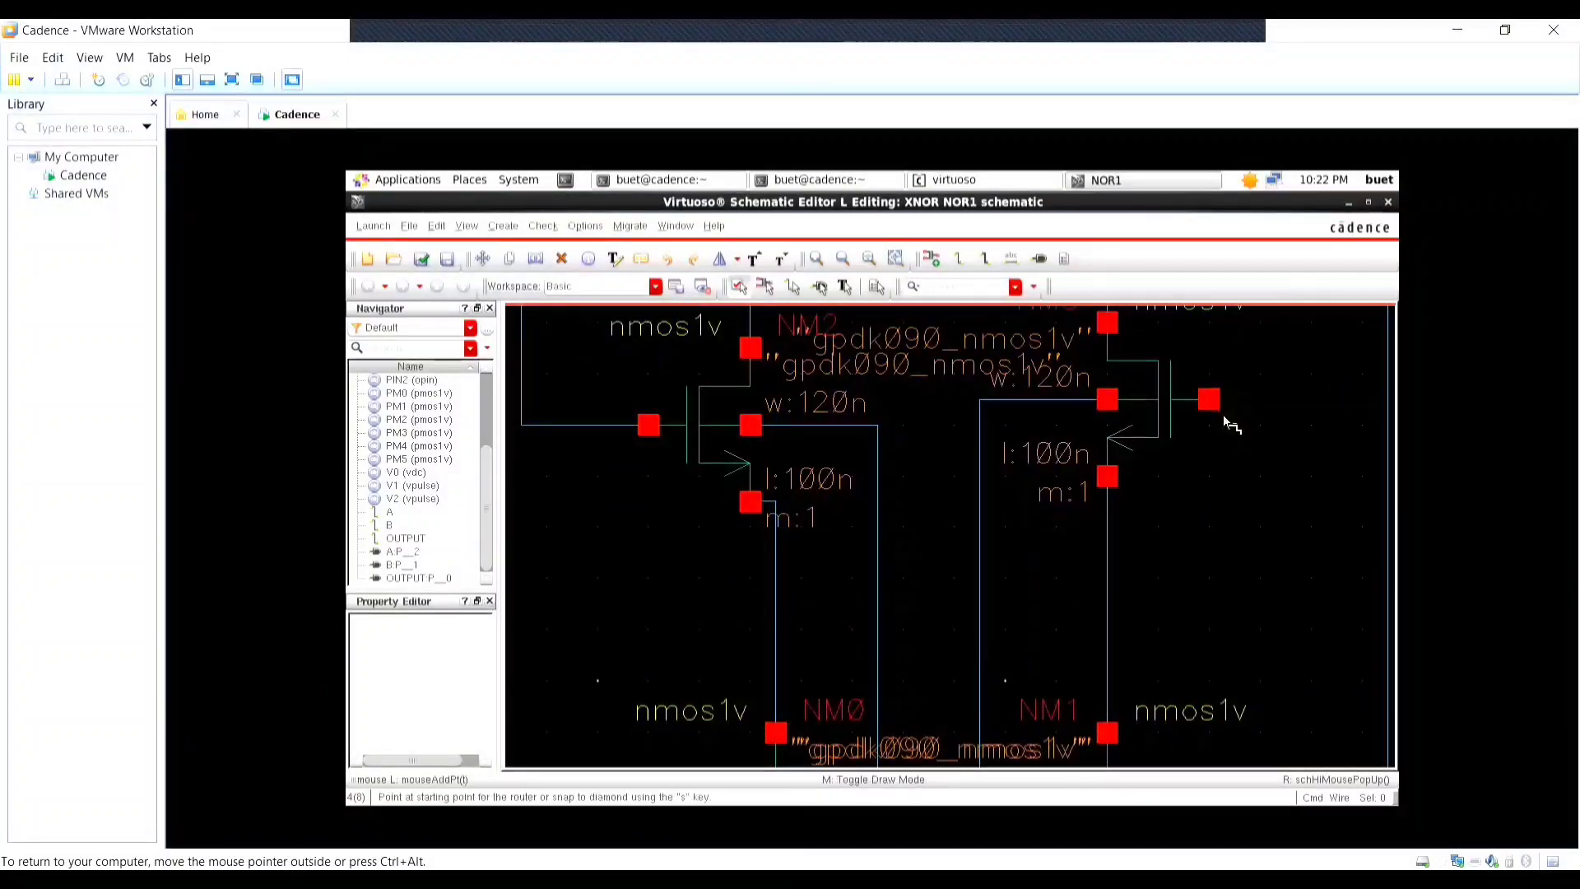
pyautogui.click(1209, 400)
pyautogui.doubleClick(1343, 400)
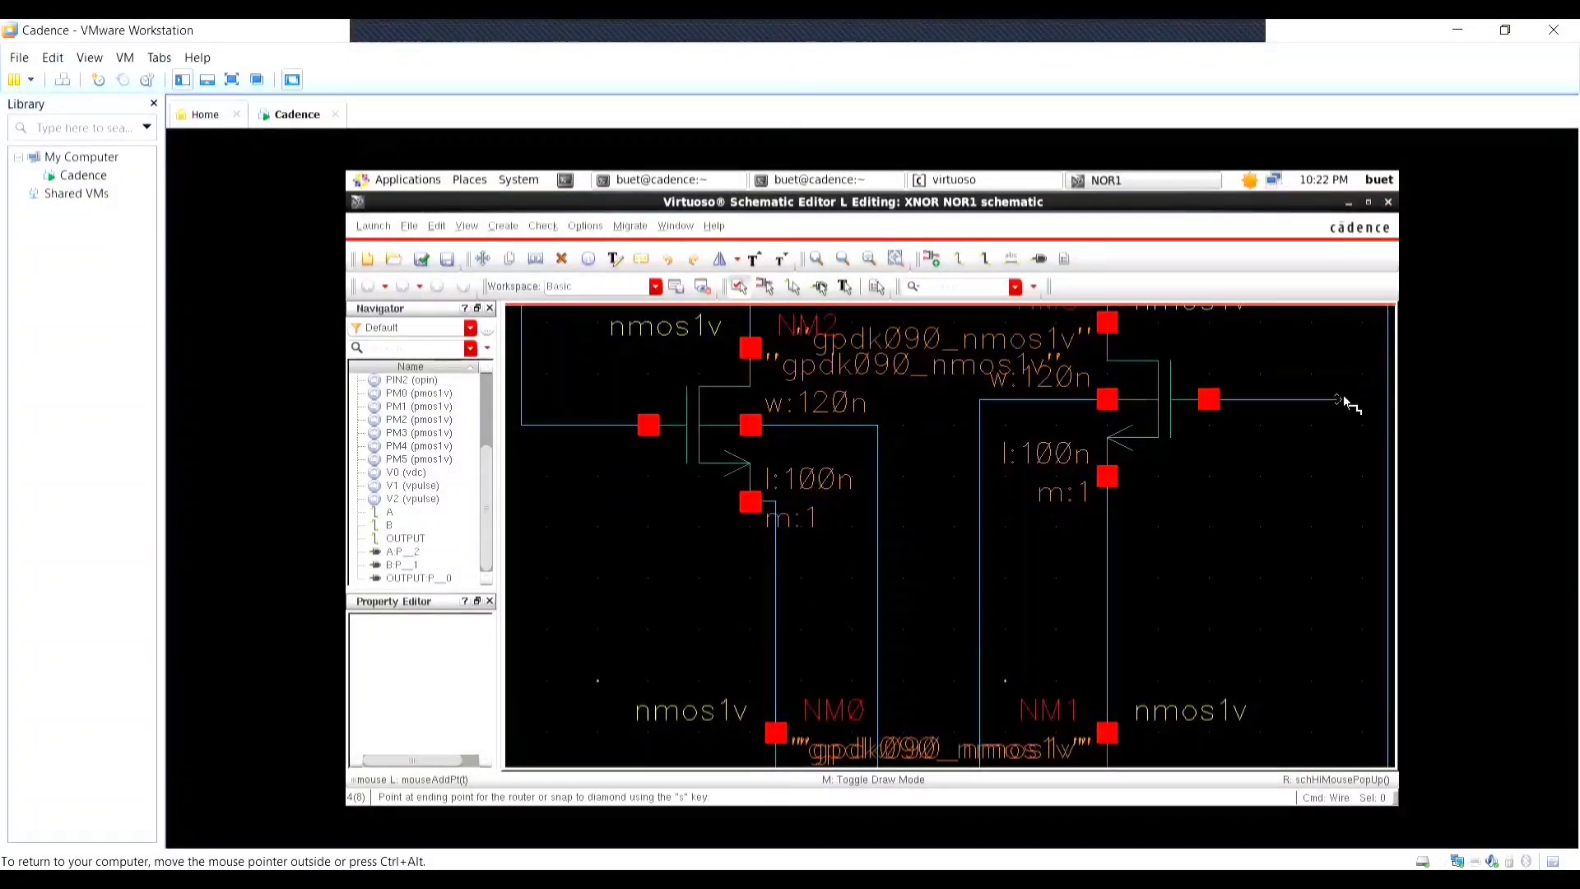
pyautogui.press('Escape')
# Wire the end of NM3's gate stub to the Ai wire at PM0's gate.
pyautogui.scroll(-1, 1148, 460)
pyautogui.keyDown('ctrl'); pyautogui.scroll(-2, 969, 493); pyautogui.keyUp('ctrl')
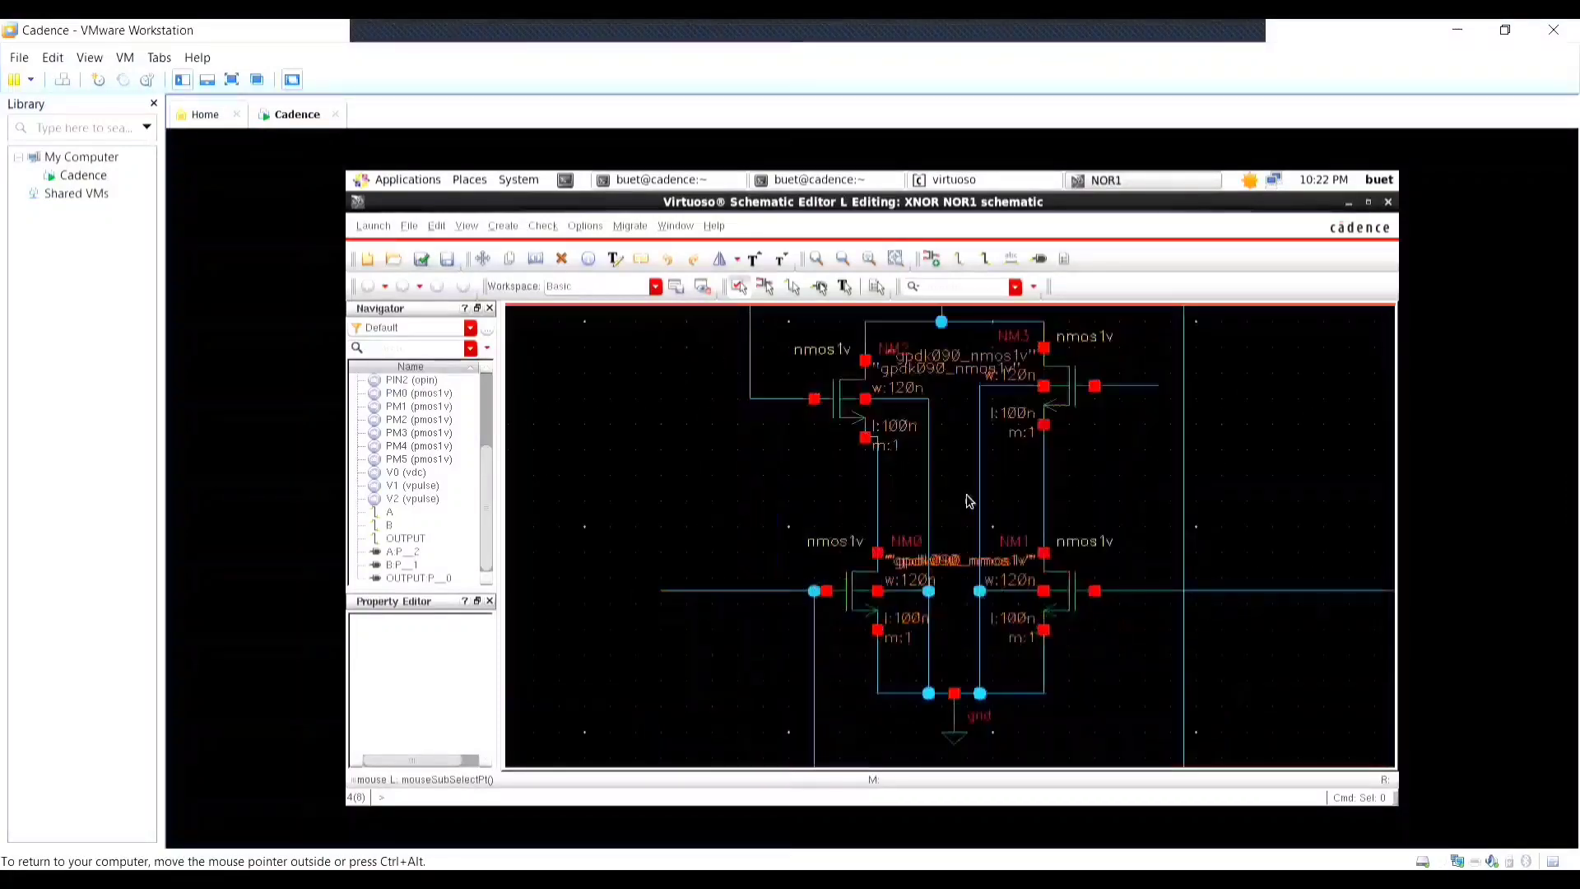
pyautogui.keyDown('ctrl'); pyautogui.scroll(2, 820, 486); pyautogui.keyUp('ctrl')
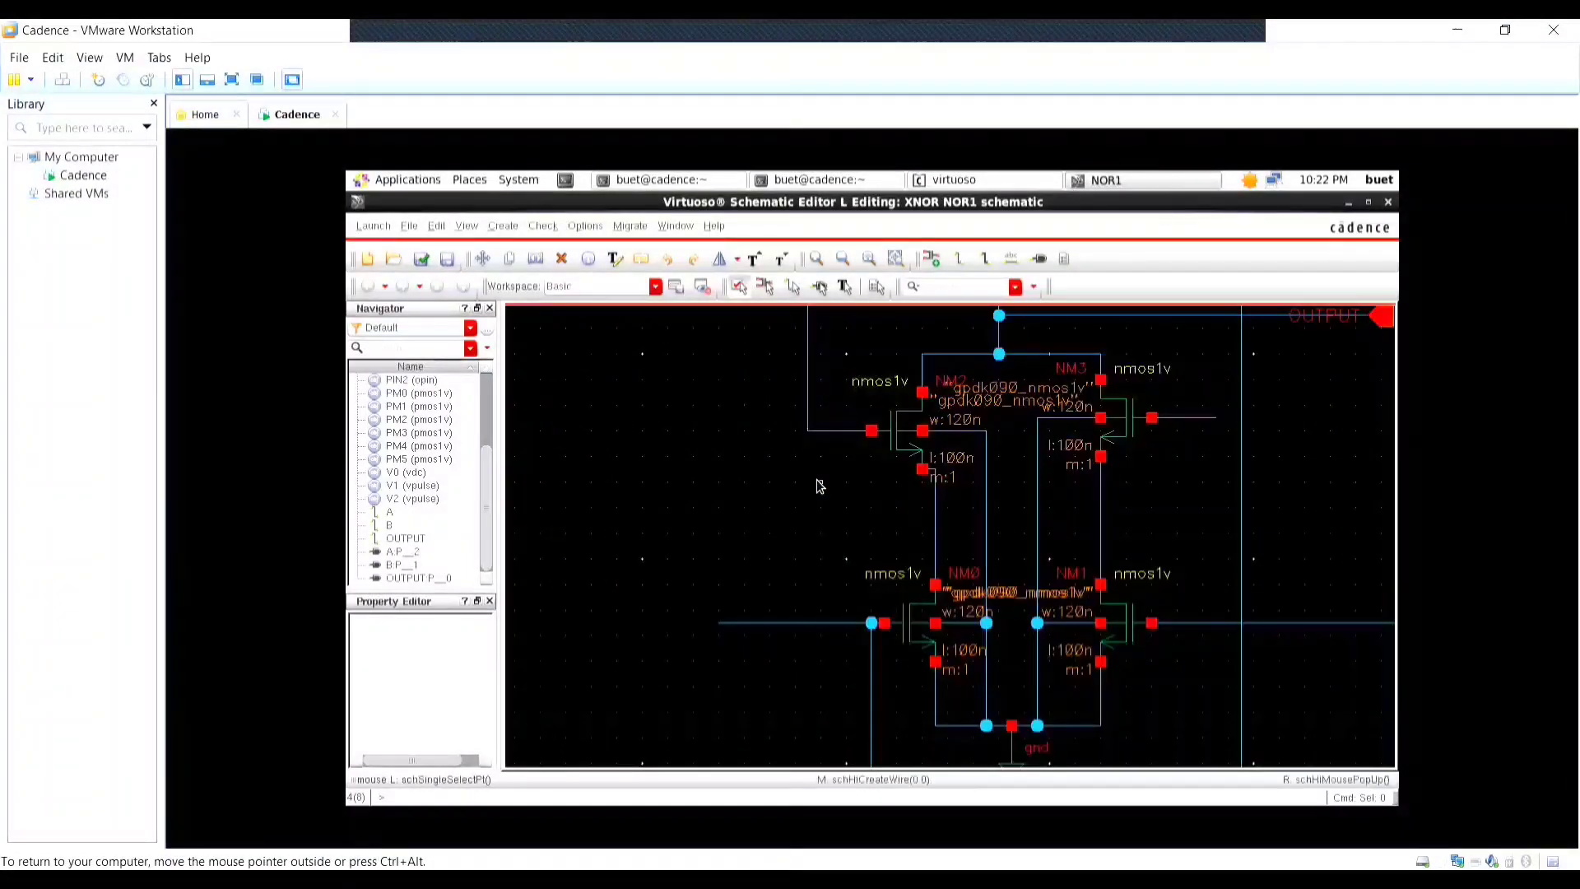
pyautogui.scroll(3, 820, 464)
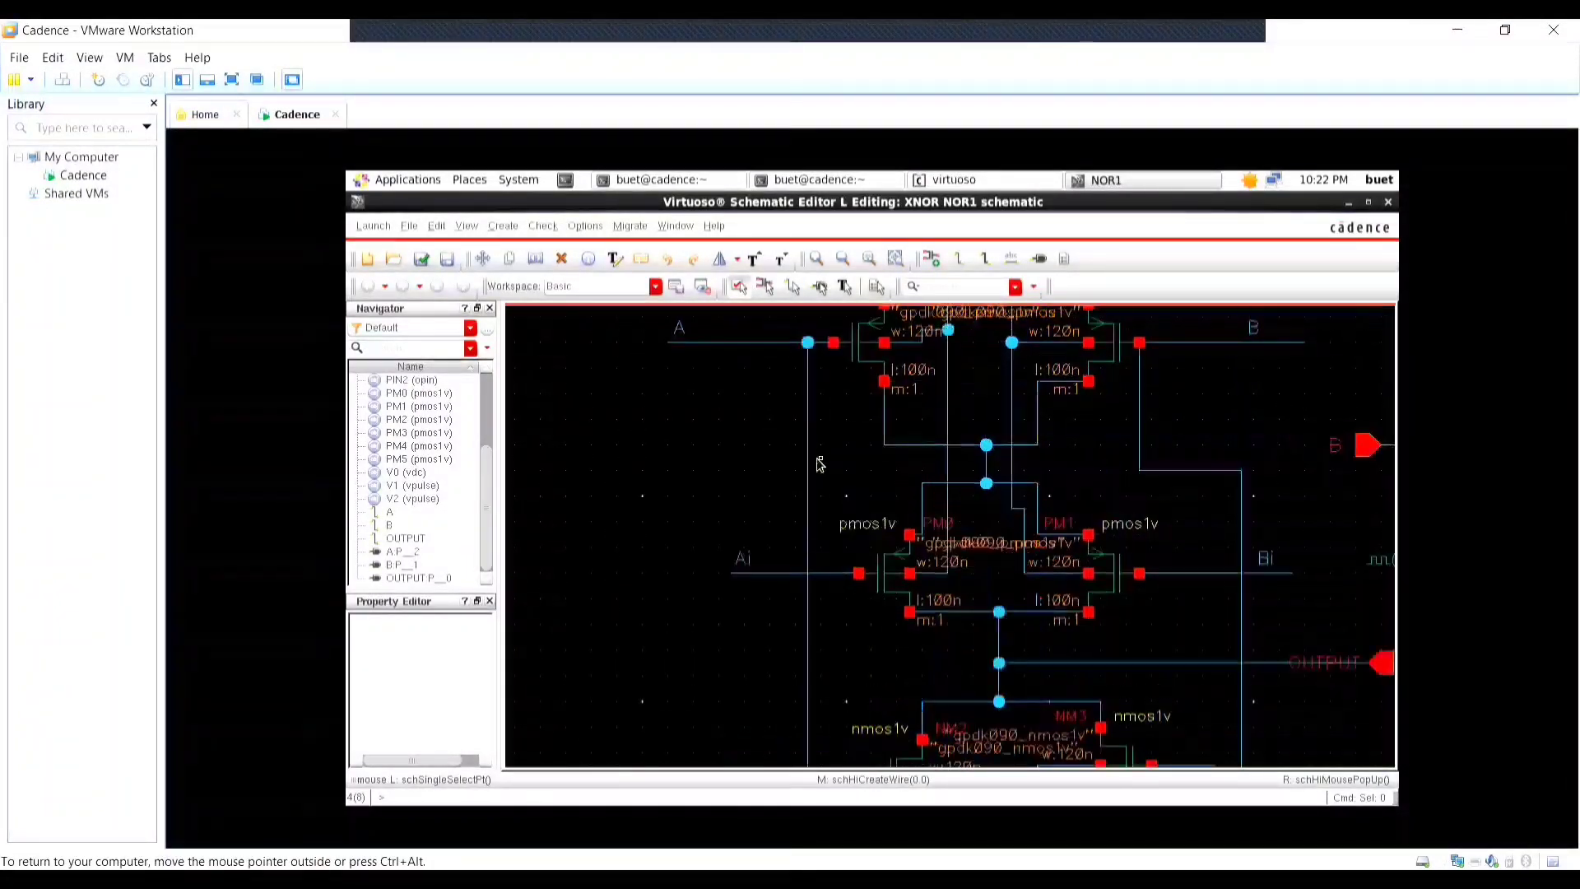
pyautogui.scroll(-1, 821, 461)
pyautogui.scroll(-1, 1216, 455)
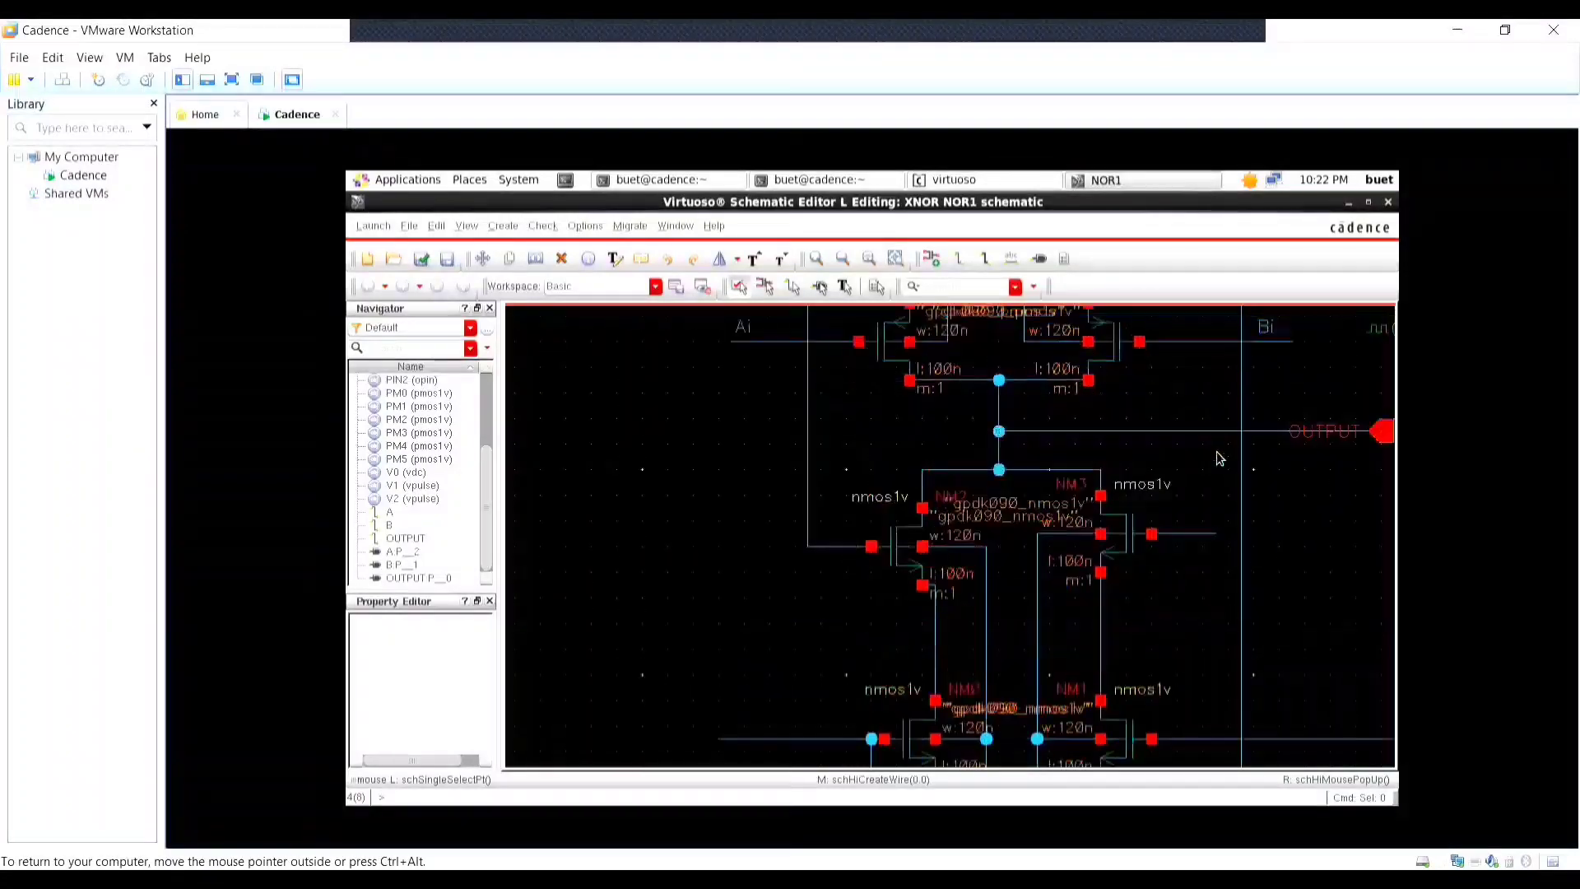
pyautogui.scroll(1, 1219, 458)
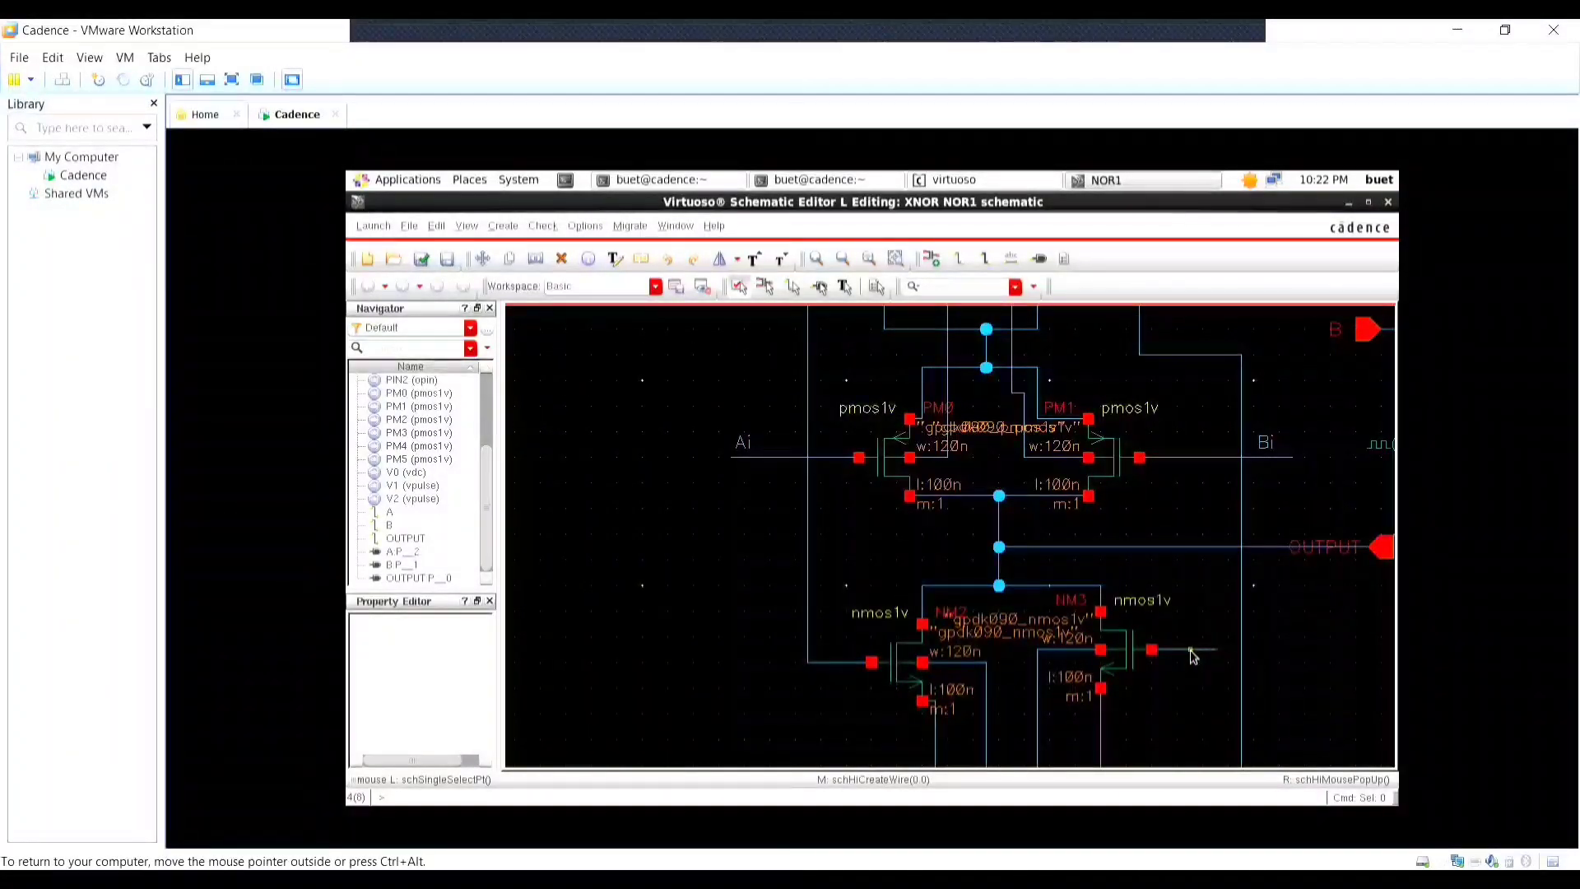
pyautogui.press('w')
pyautogui.click(1215, 651)
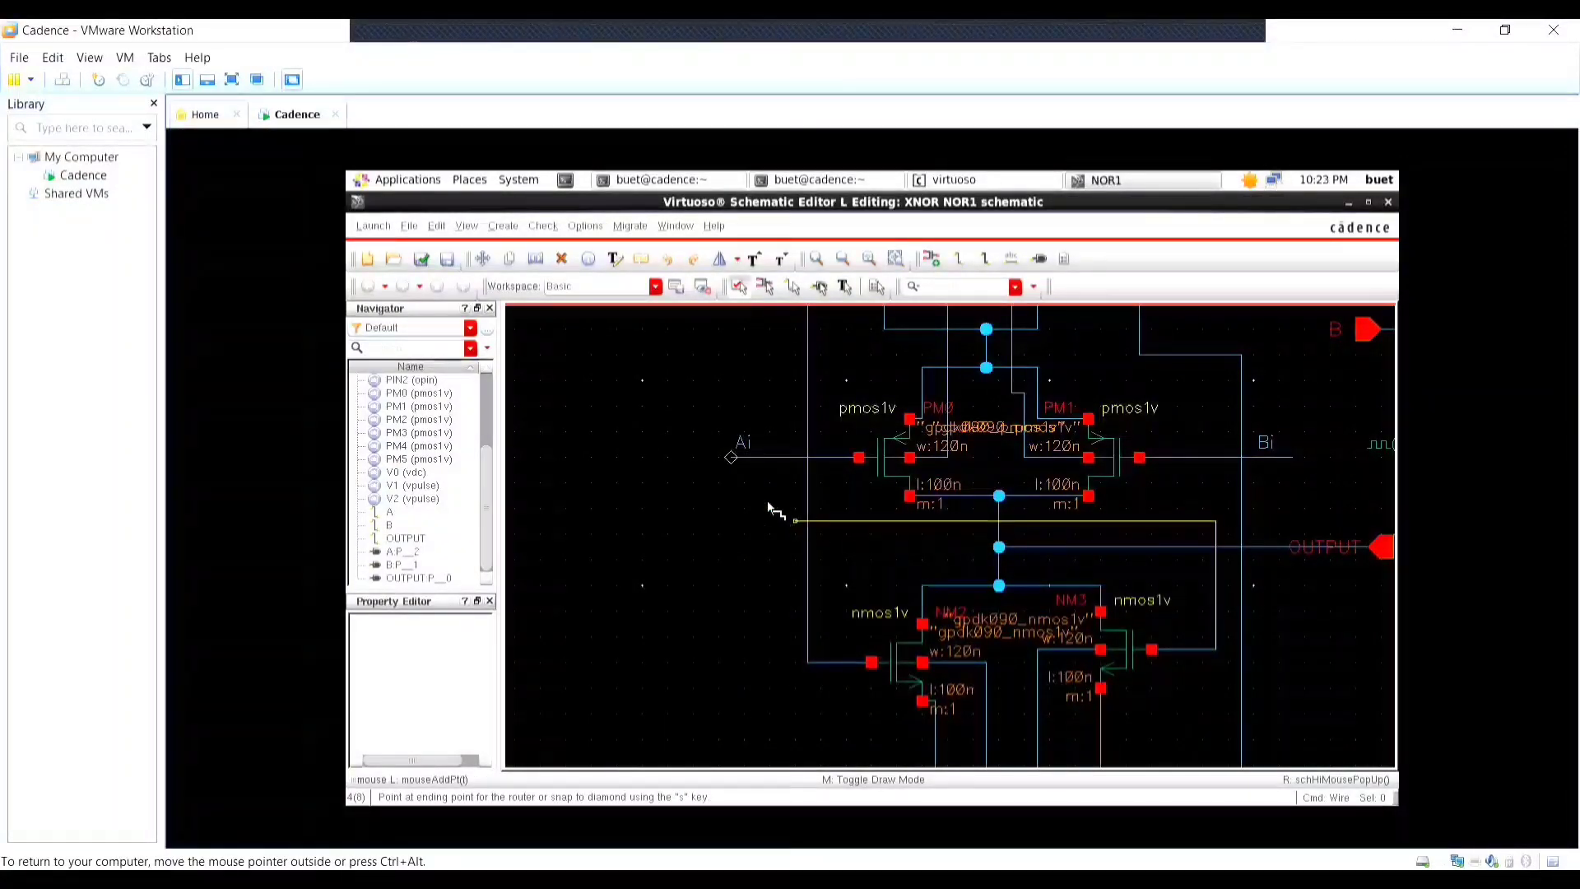
pyautogui.click(756, 457)
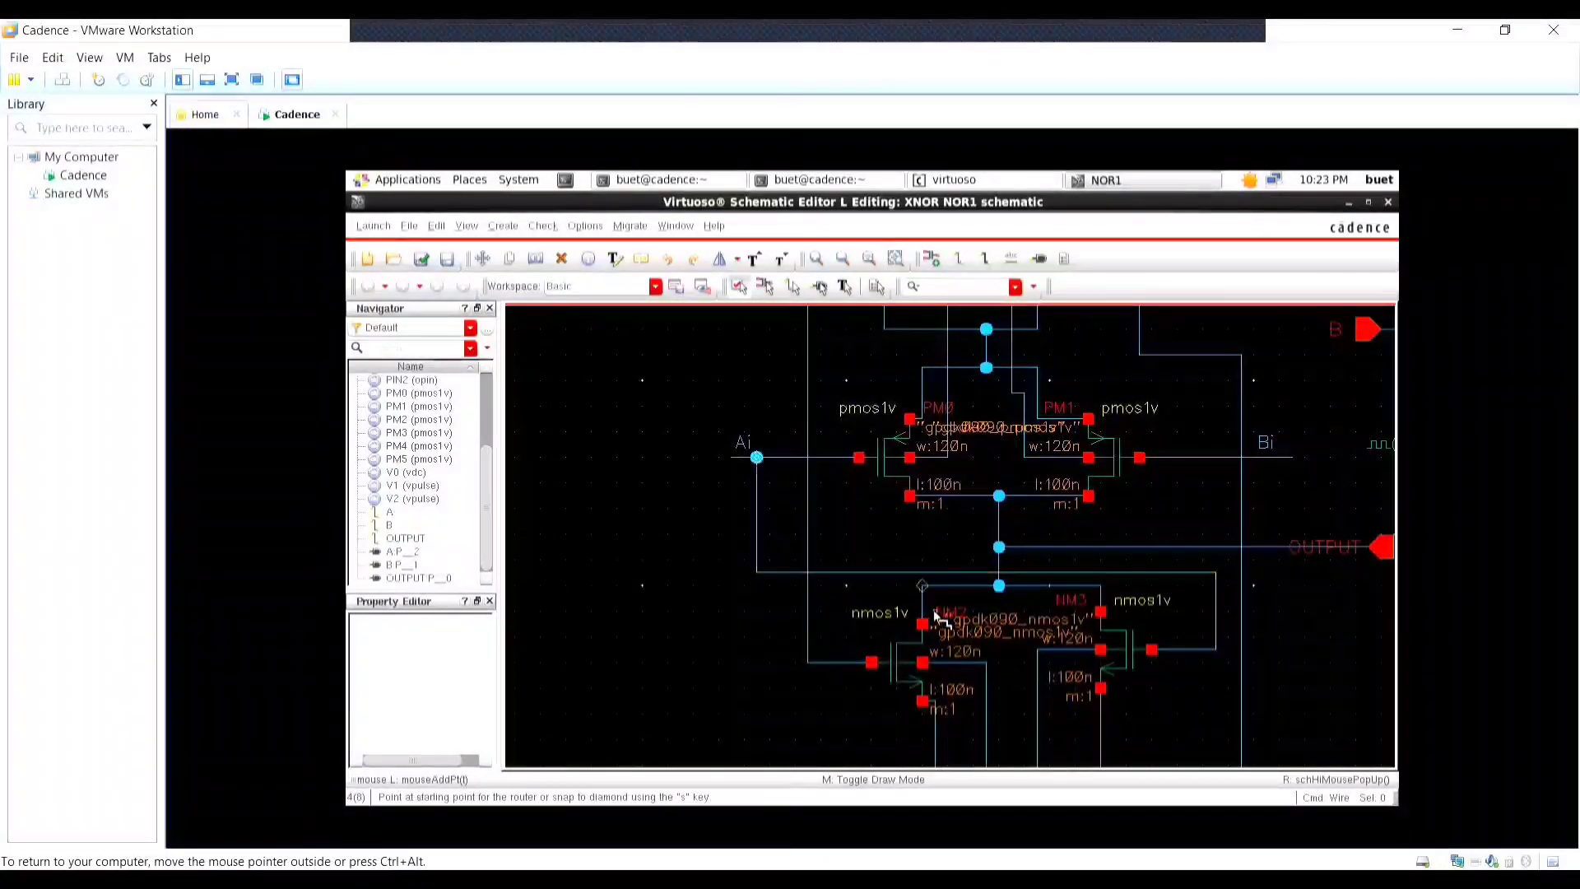
# Wire the end of NM1's gate stub to the end of the Bi wire at PM1's gate.
pyautogui.keyDown('ctrl'); pyautogui.scroll(-2, 1089, 597); pyautogui.keyUp('ctrl')
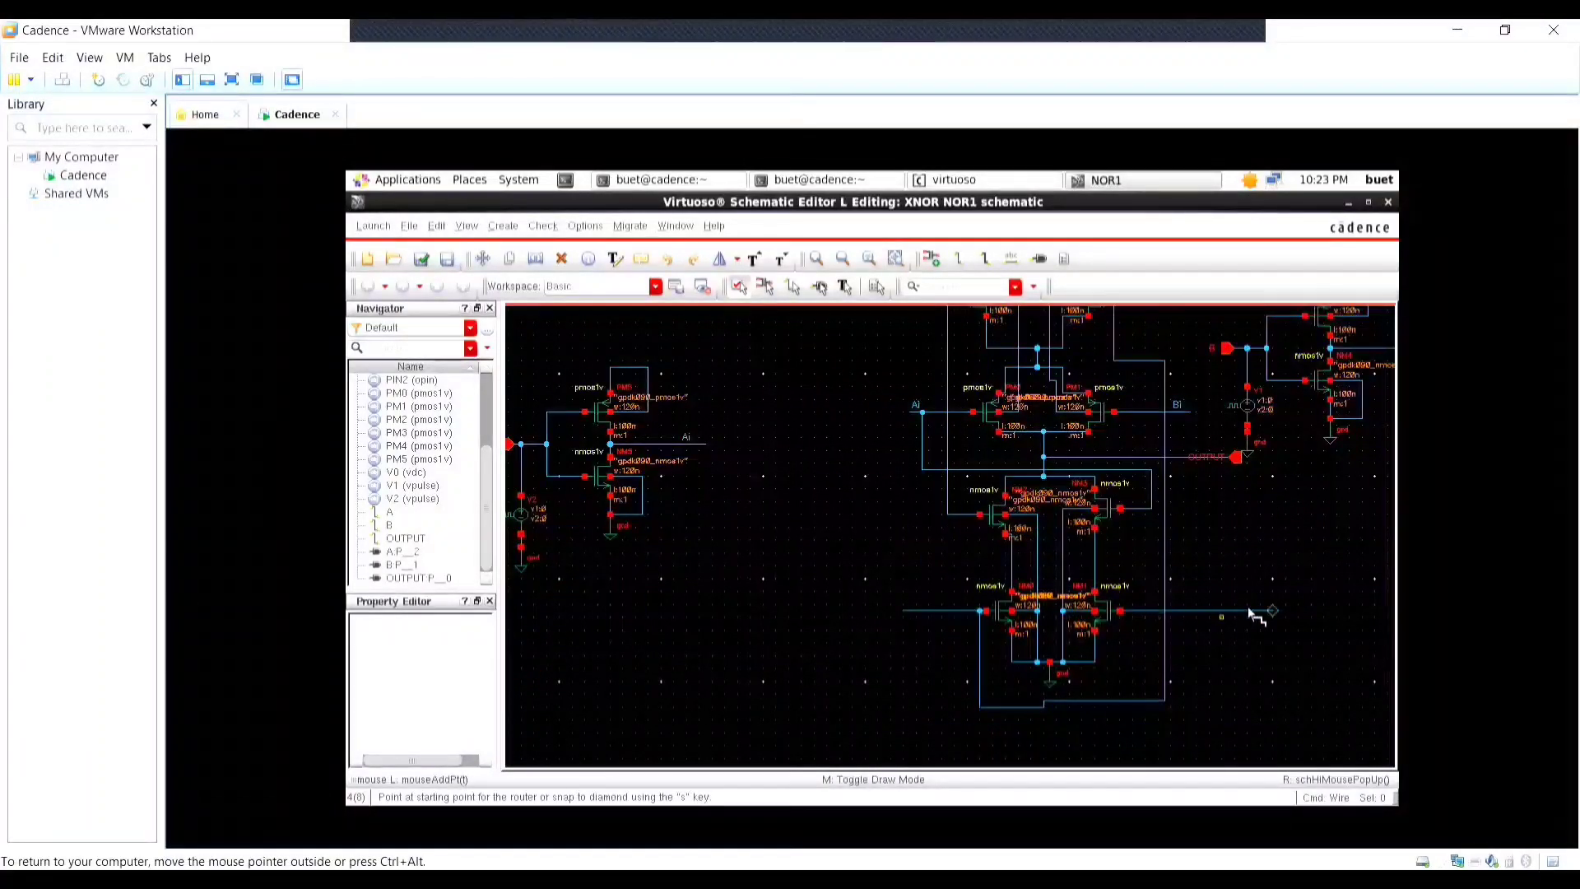
pyautogui.click(1275, 613)
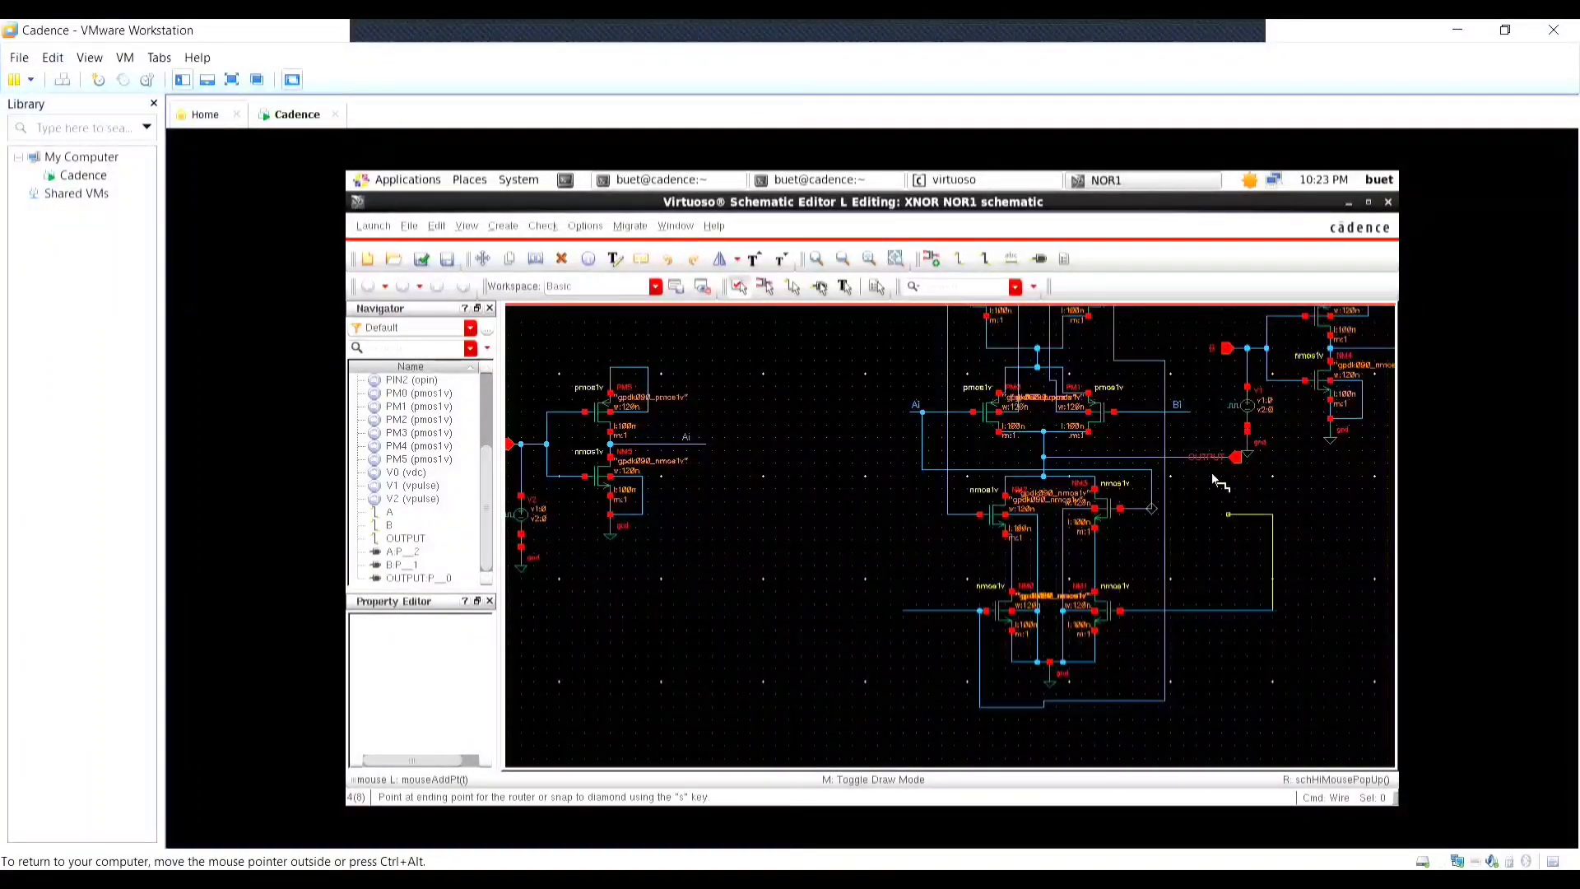
pyautogui.click(1192, 419)
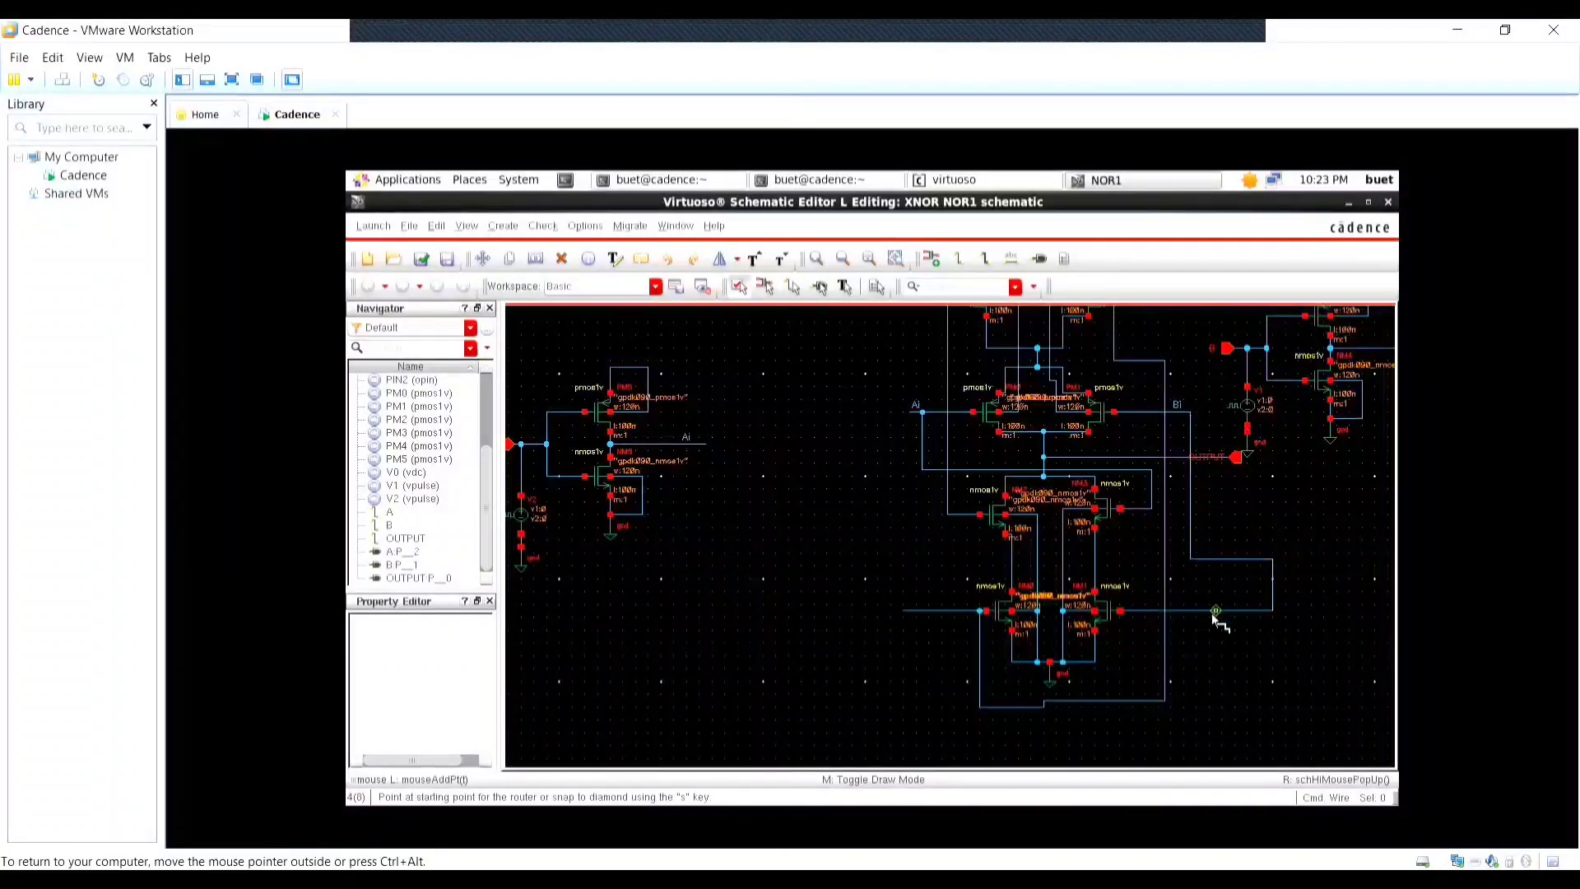
pyautogui.click(902, 611)
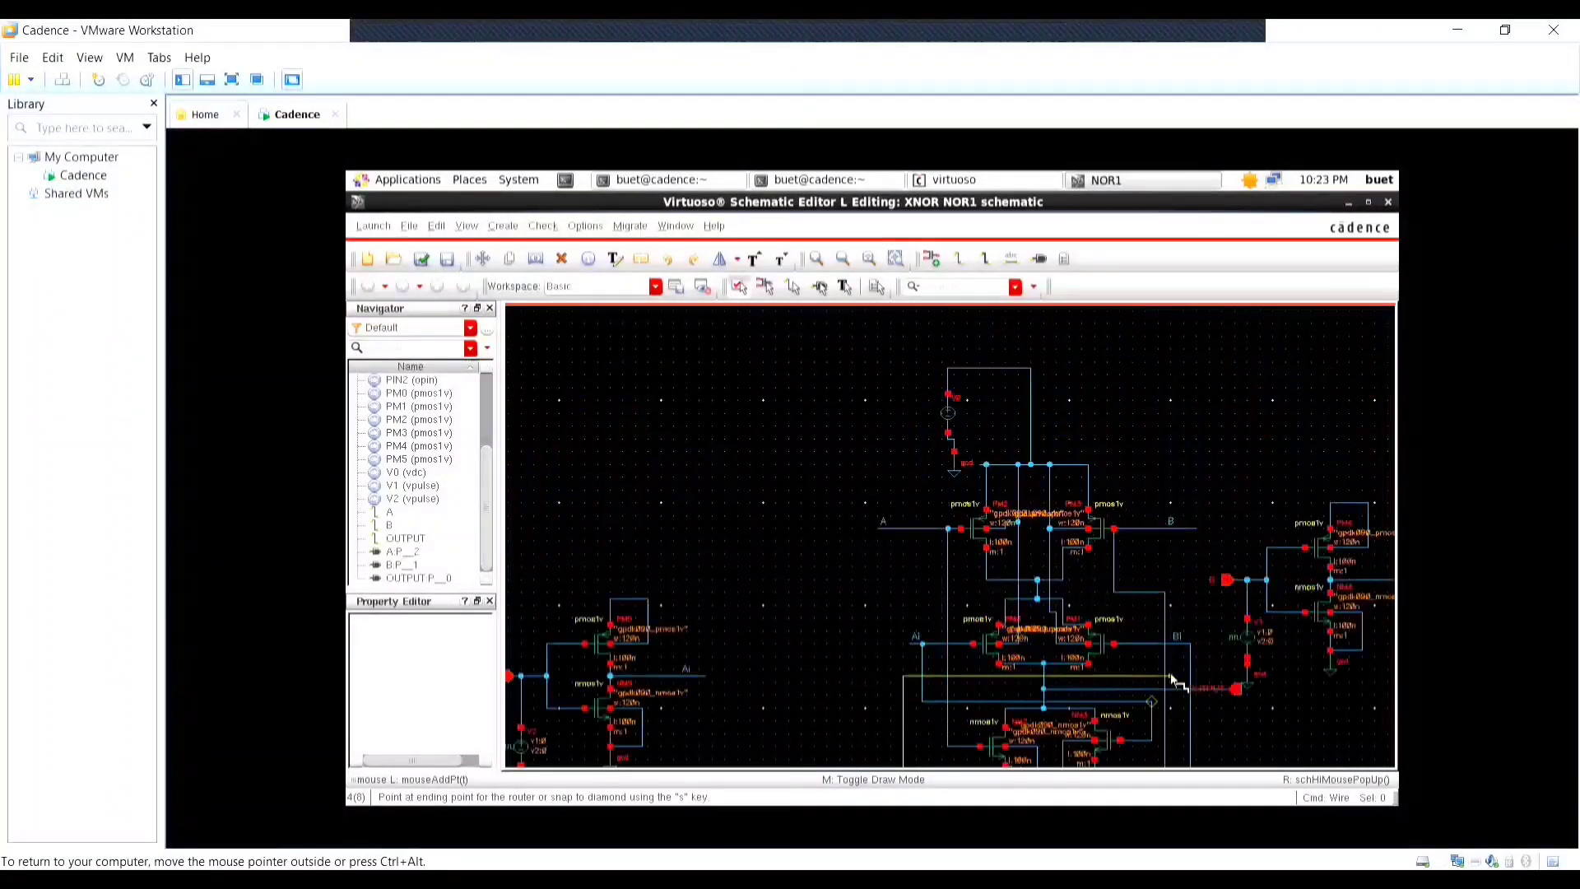
pyautogui.press('Down')
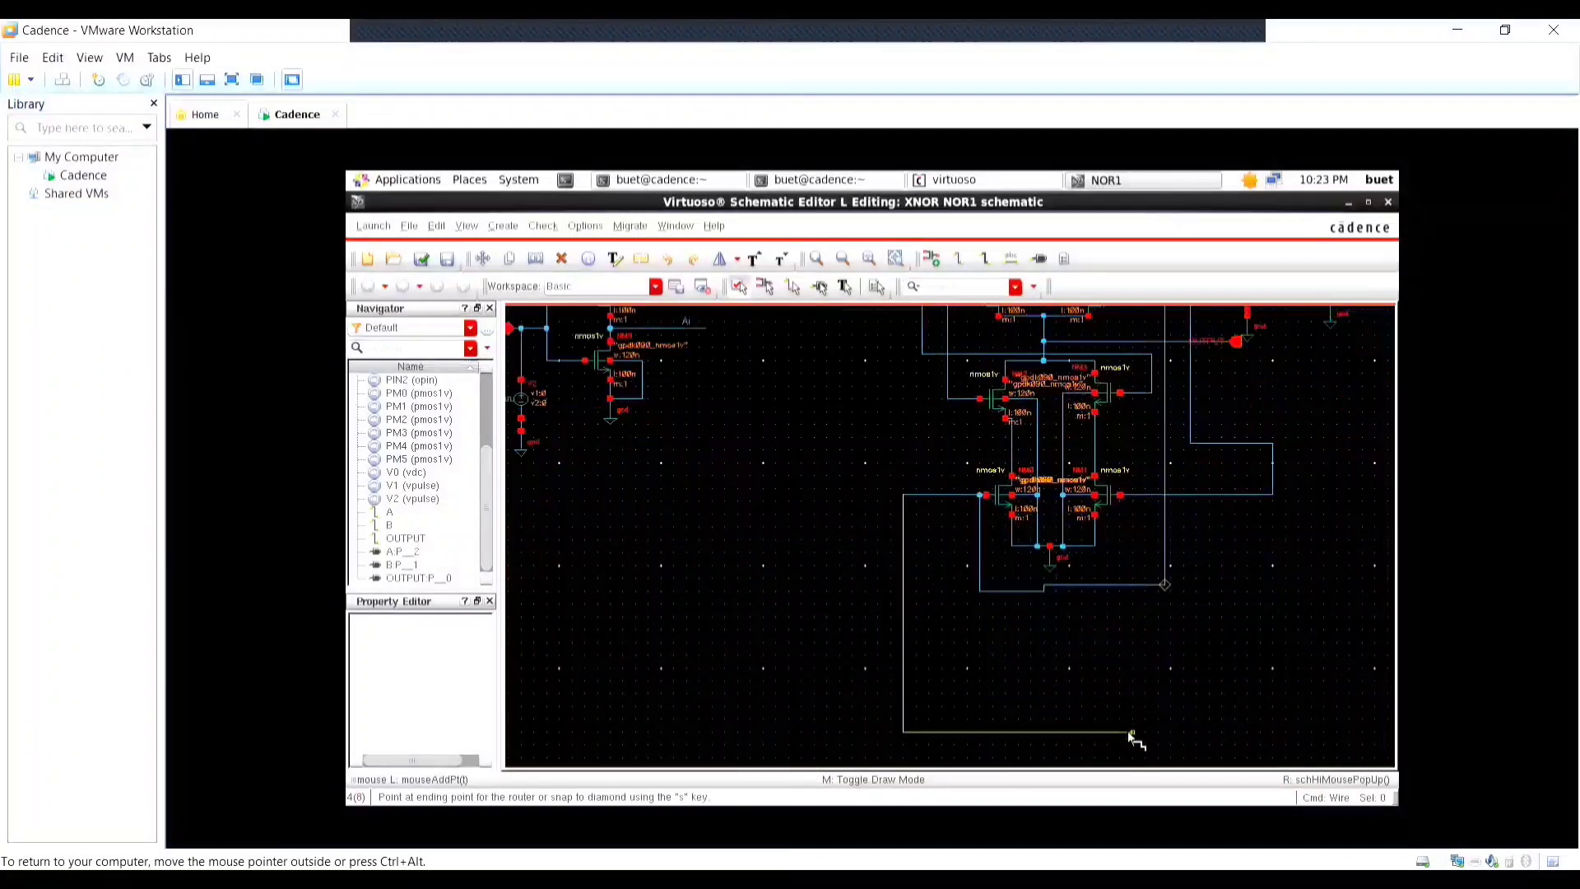
pyautogui.press('Escape')
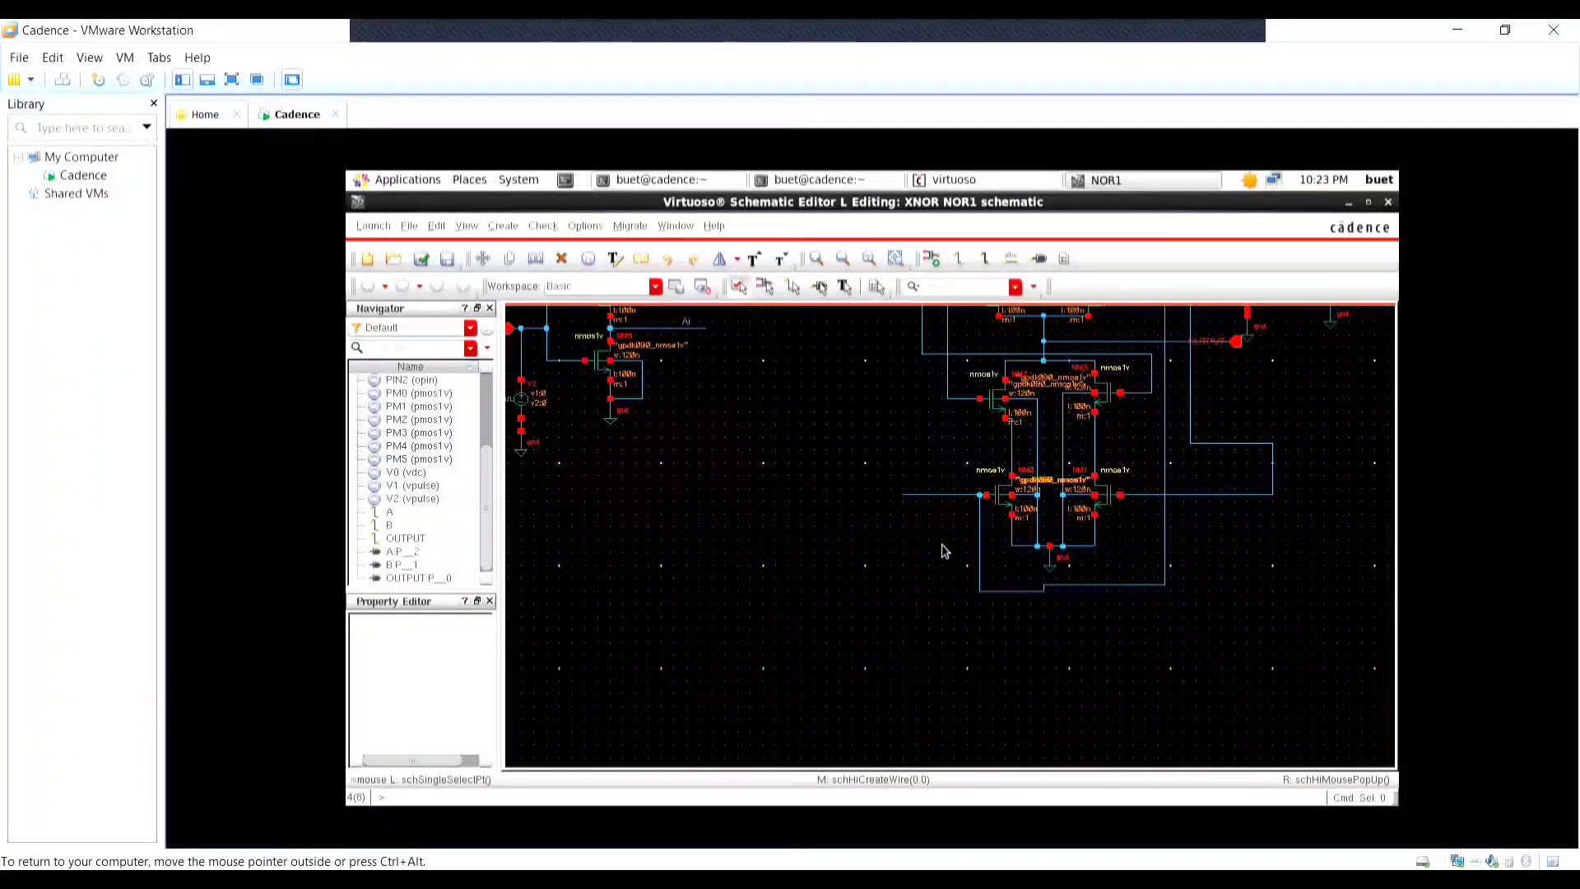
# Delete the unused horizontal wire stub to the left of NM0's gate.
pyautogui.rightClick(938, 498)
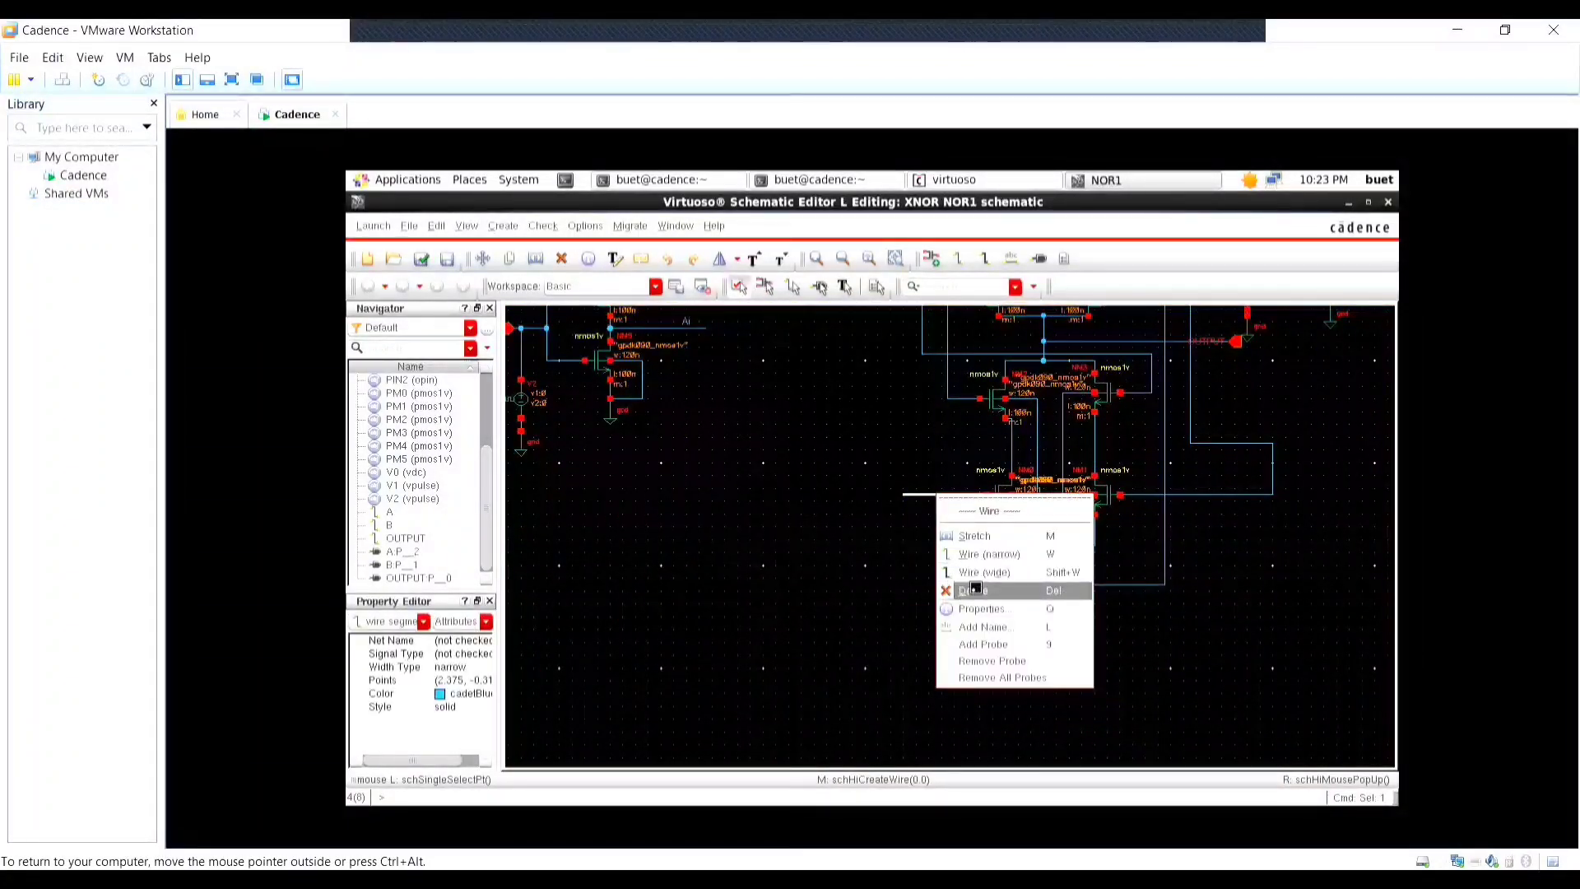
pyautogui.click(996, 590)
pyautogui.press('Up')
pyautogui.press('Up')
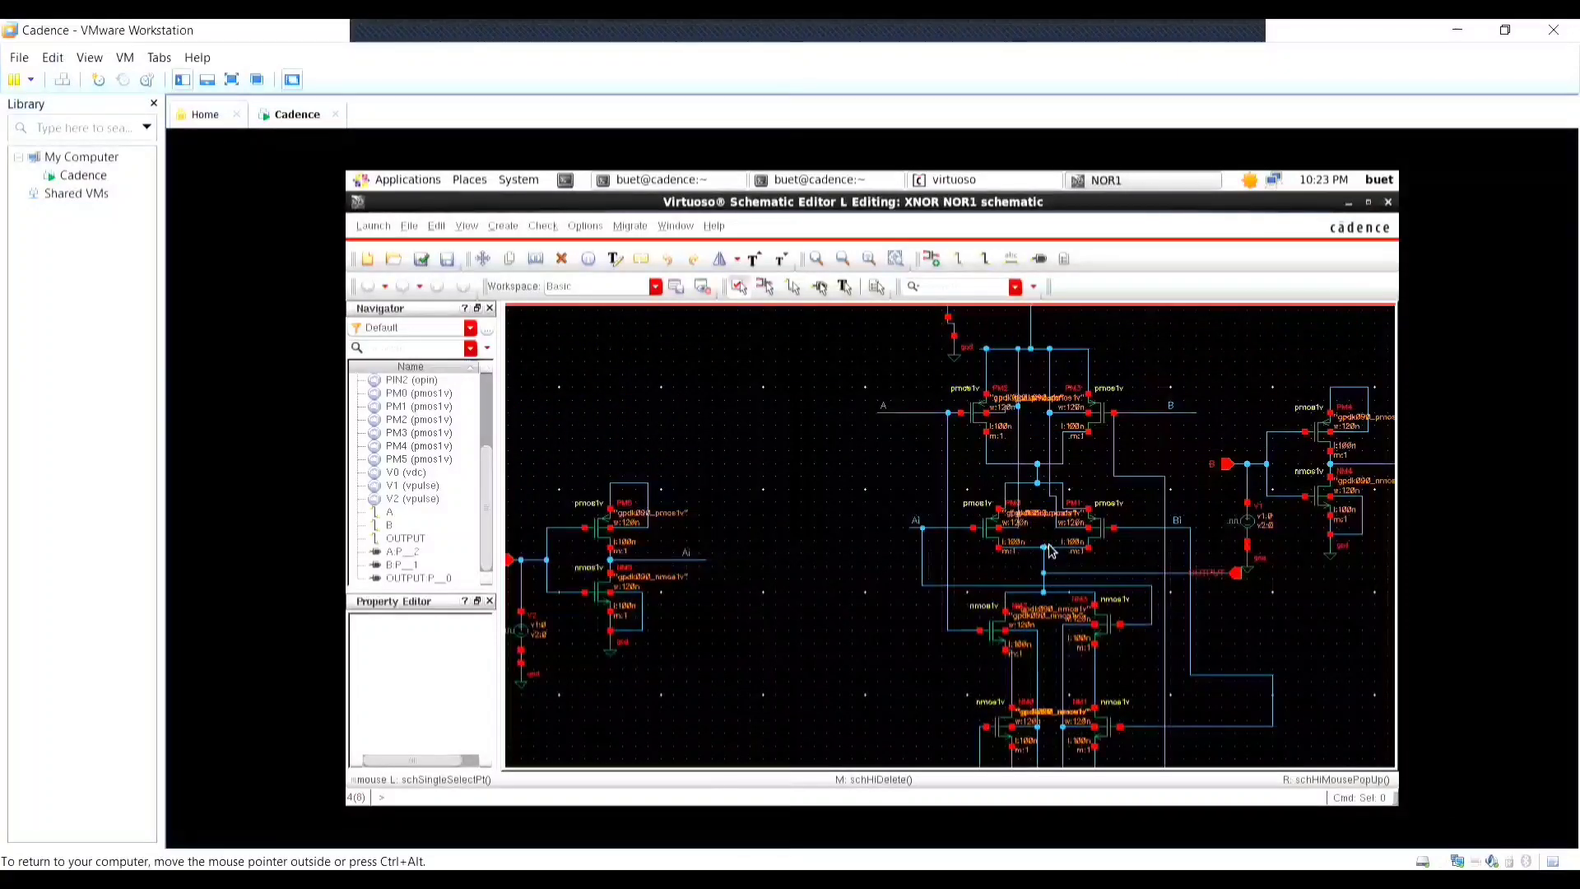
pyautogui.press('Up')
pyautogui.press('Down')
pyautogui.press('ctrl')
pyautogui.keyDown('ctrl'); pyautogui.scroll(3, 717, 477); pyautogui.keyUp('ctrl')
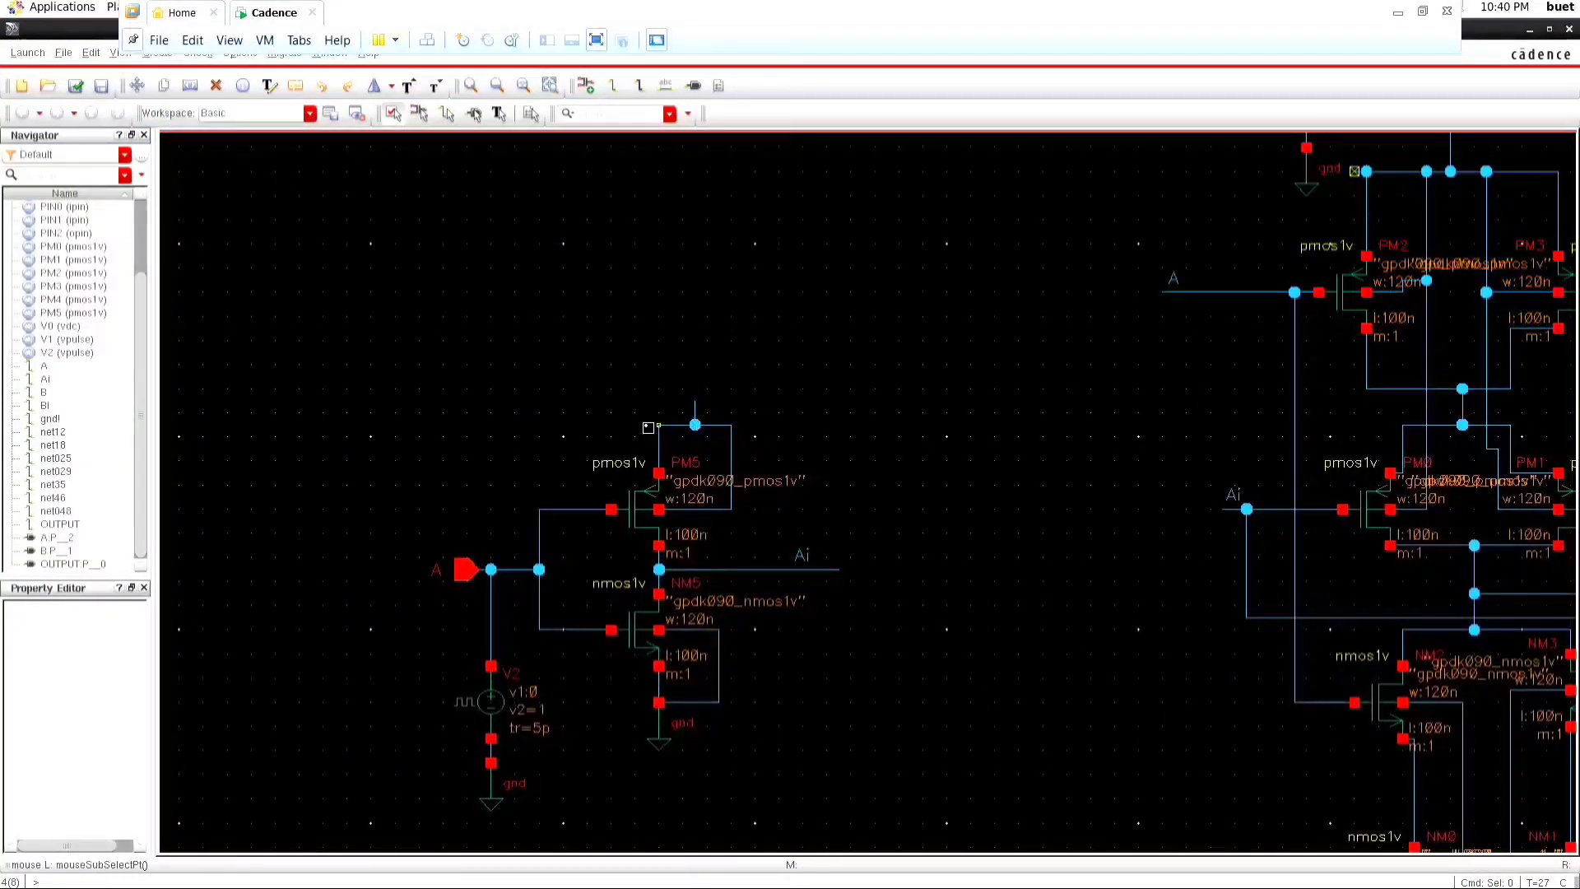
# Place analogLib gnd symbols above the B inverter and above the A inverter.
pyautogui.keyDown('ctrl'); pyautogui.scroll(-6, 658, 428); pyautogui.keyUp('ctrl')
pyautogui.keyDown('ctrl'); pyautogui.scroll(3, 1034, 359); pyautogui.keyUp('ctrl')
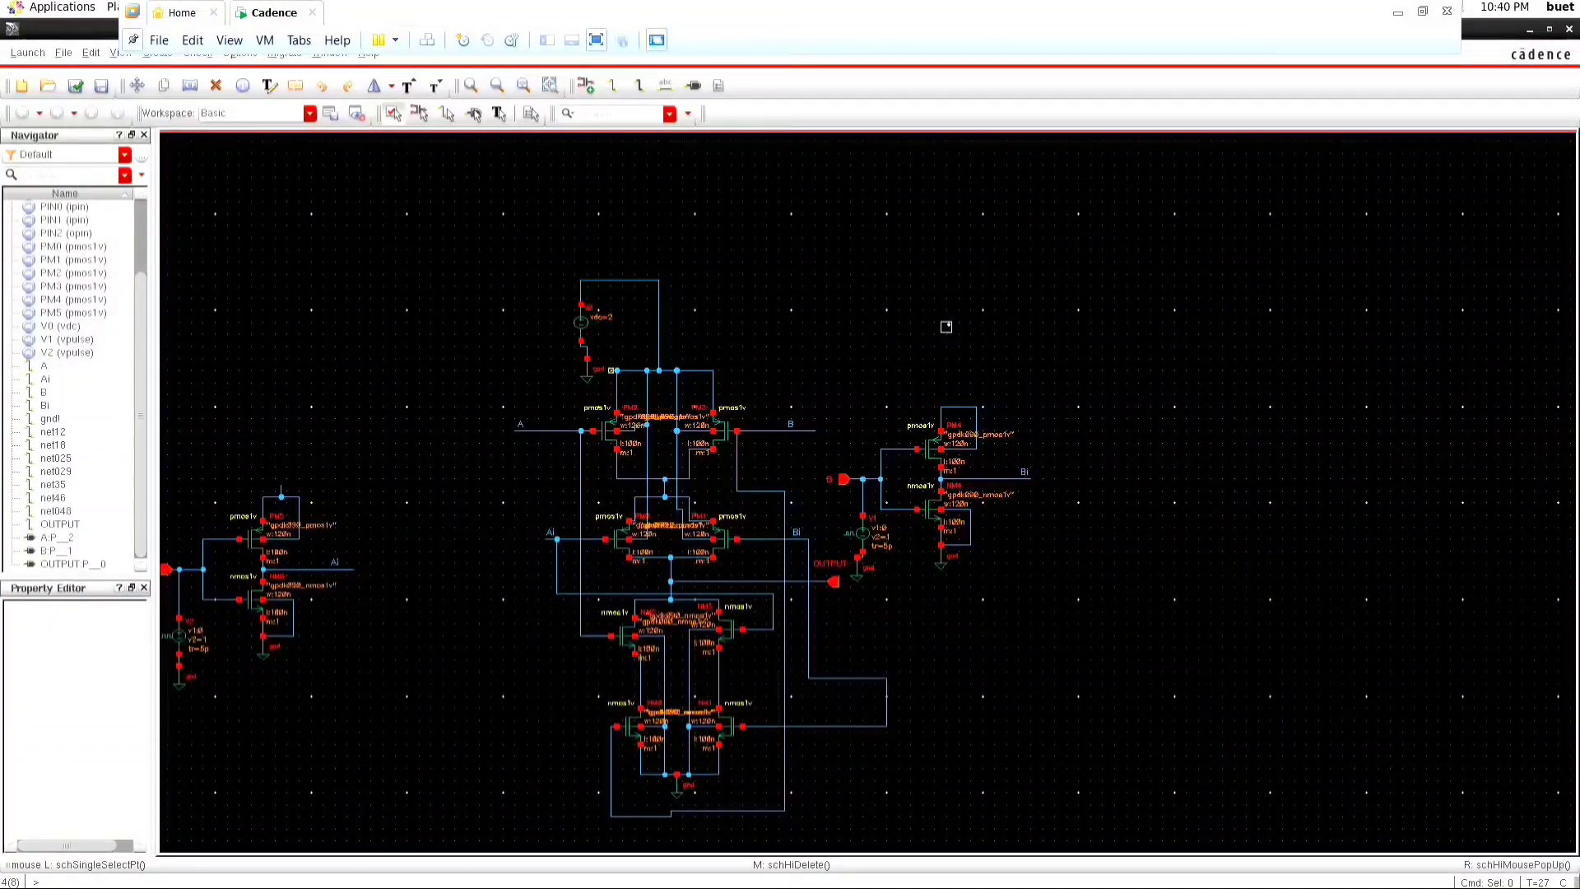
pyautogui.press('i')
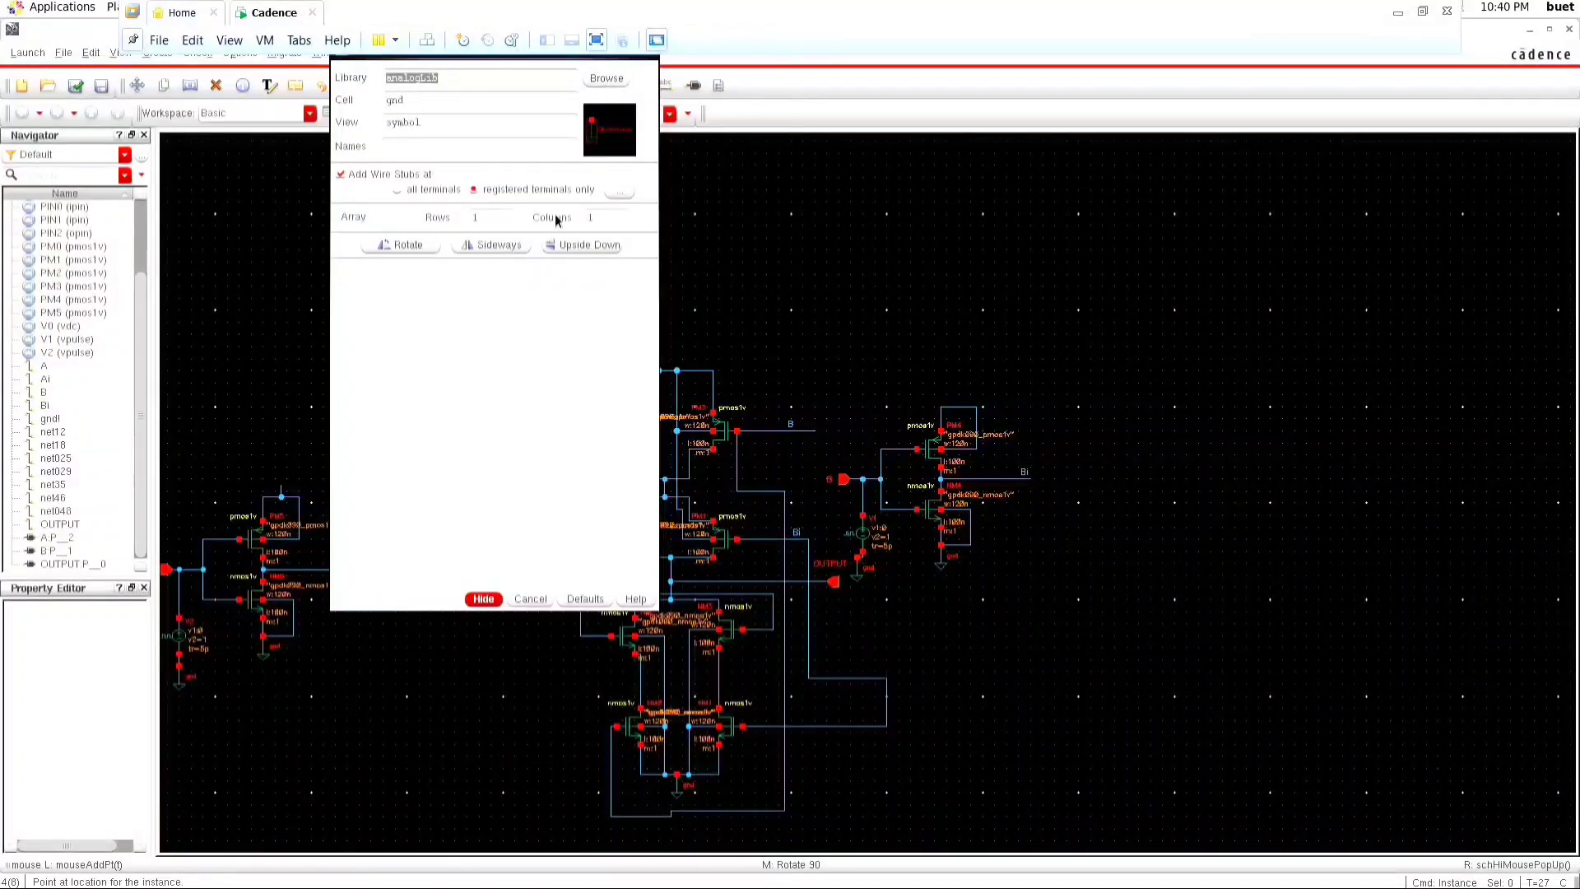
pyautogui.click(597, 80)
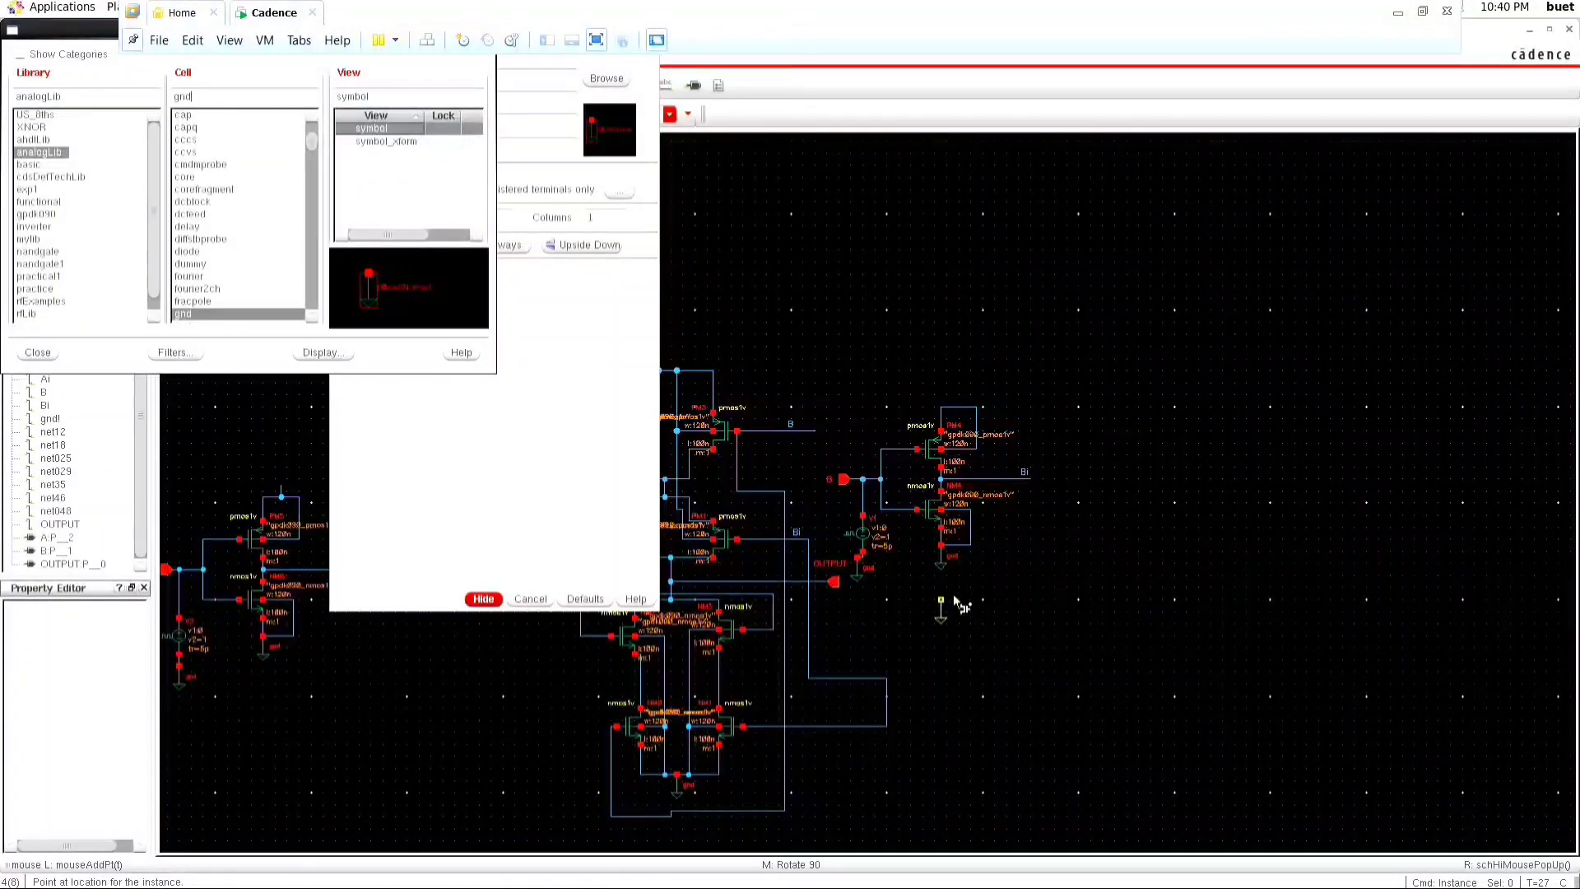
pyautogui.click(1042, 359)
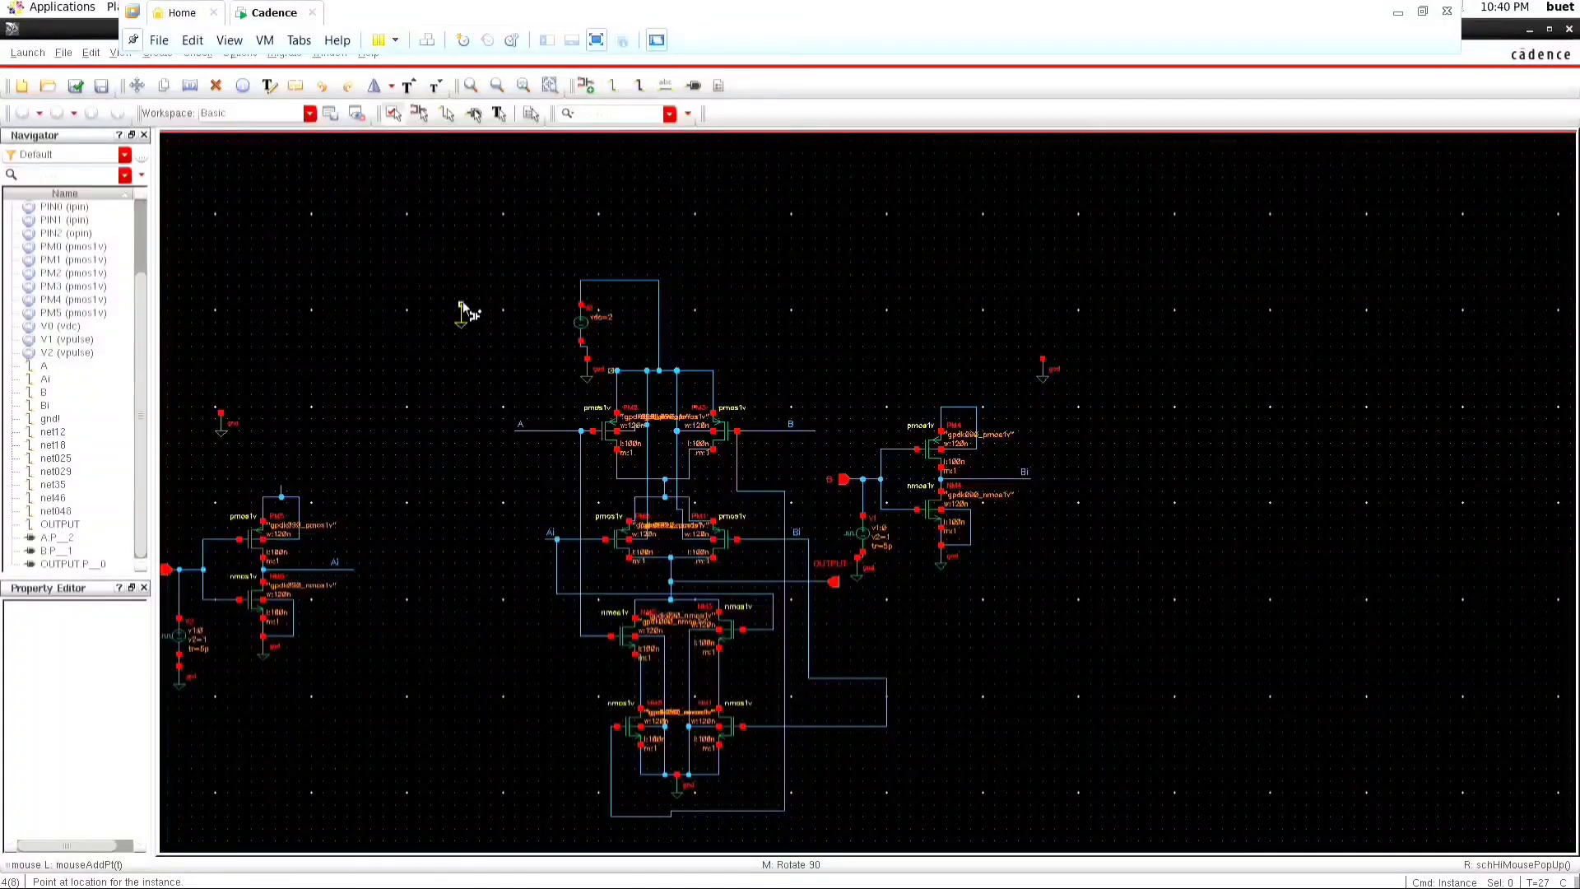
pyautogui.press('Escape')
# Place vdc sources from analogLib beside the new gnd symbols above the B and A inverters.
pyautogui.press('i')
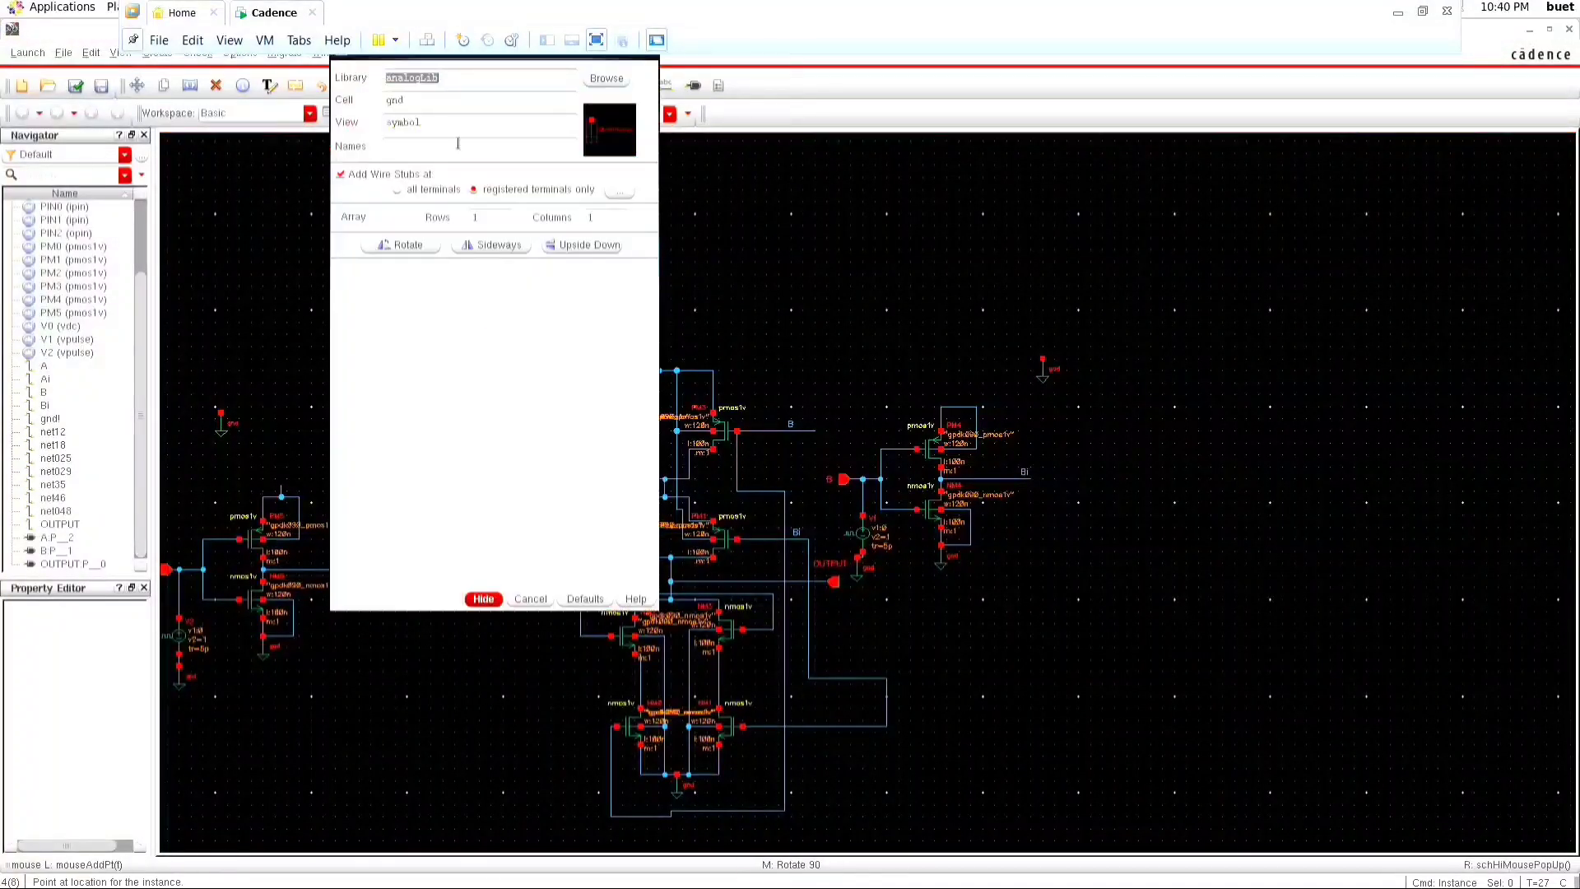
pyautogui.click(607, 78)
pyautogui.doubleClick(250, 102)
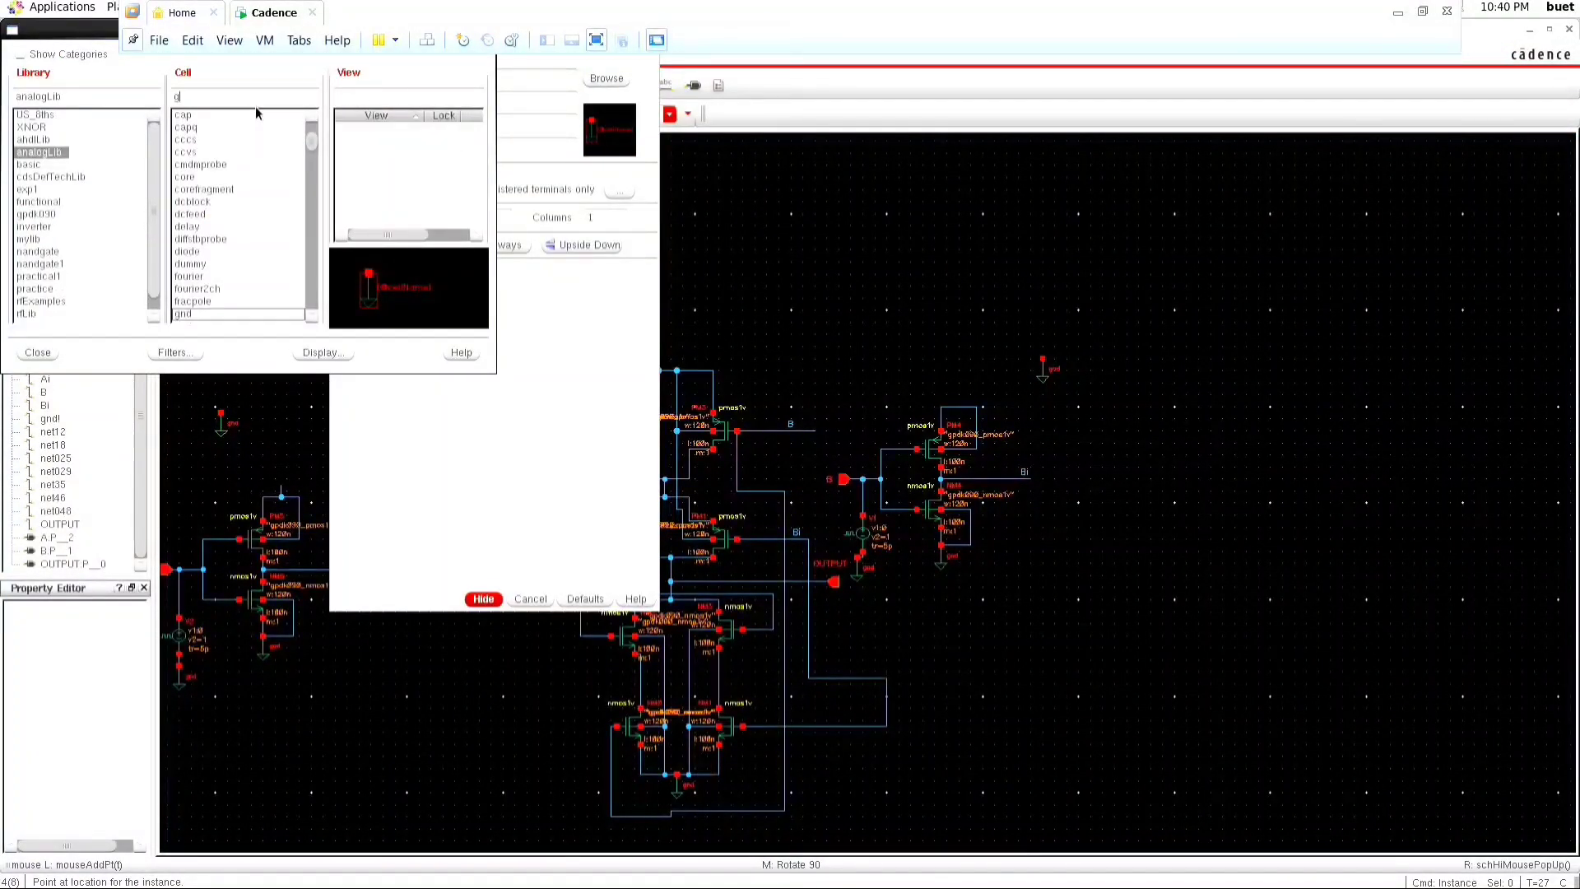
pyautogui.write('vdc')
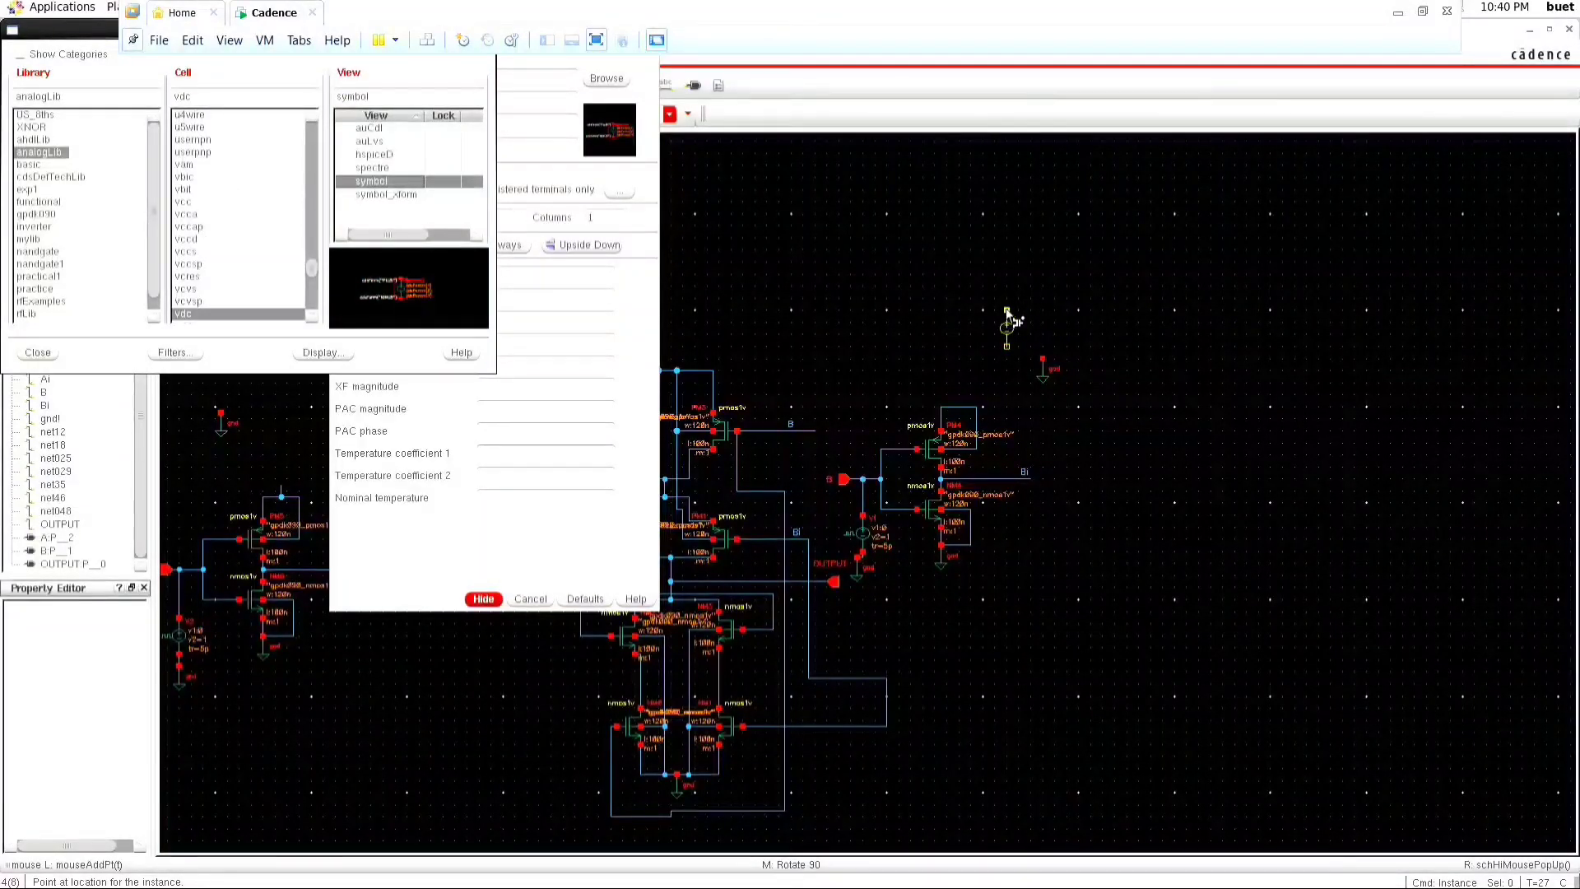
pyautogui.click(1008, 312)
pyautogui.click(305, 398)
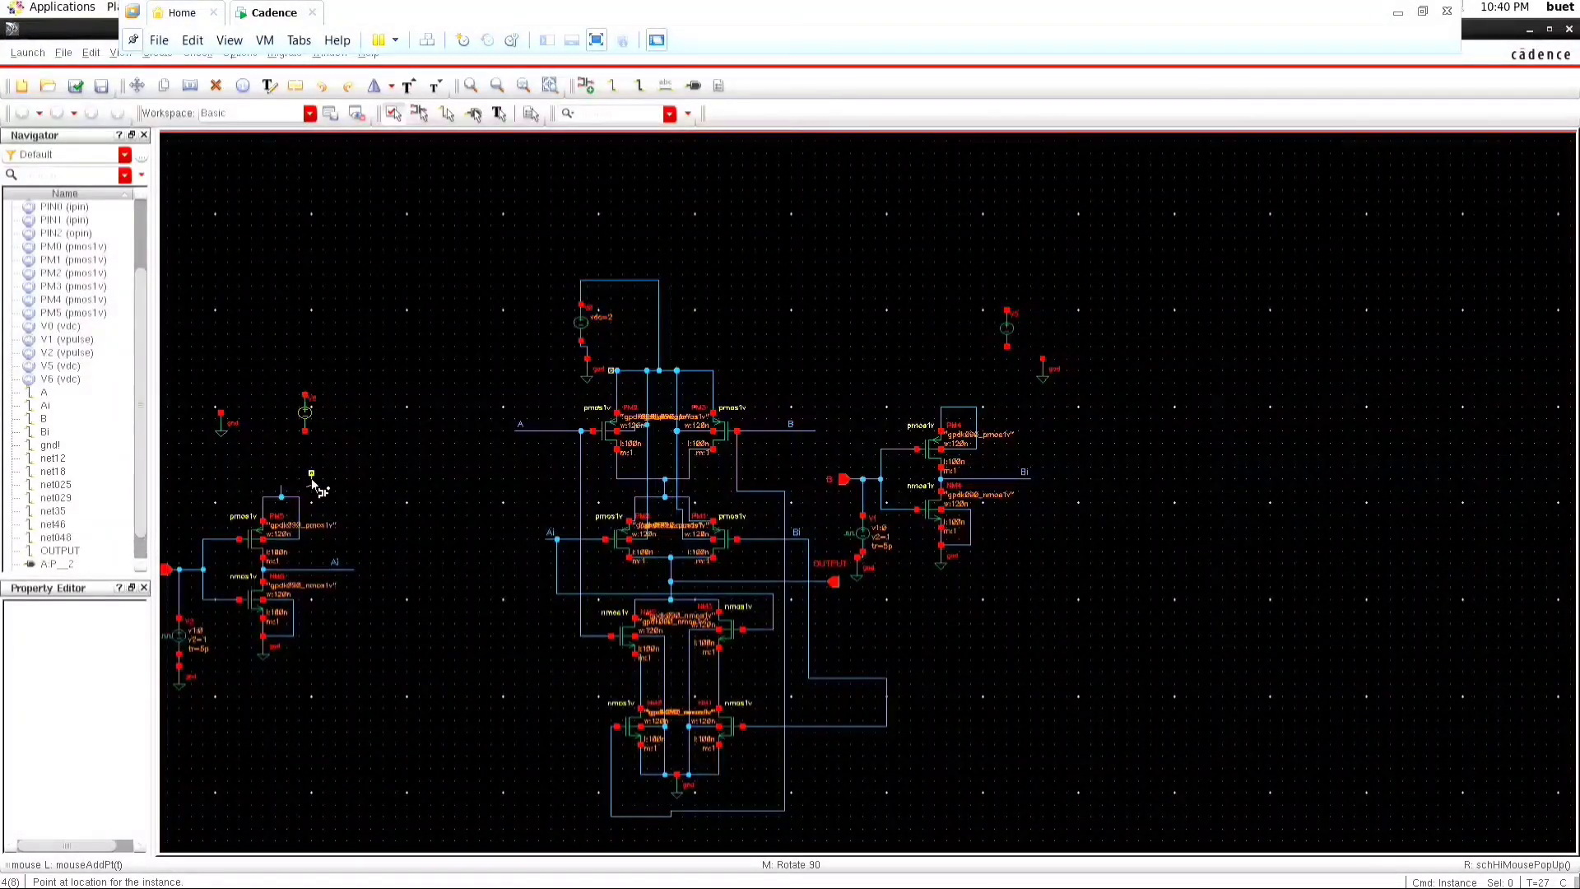
# Move the gnd symbol above the A inverter to just below the vdc source V6.
pyautogui.press('Escape')
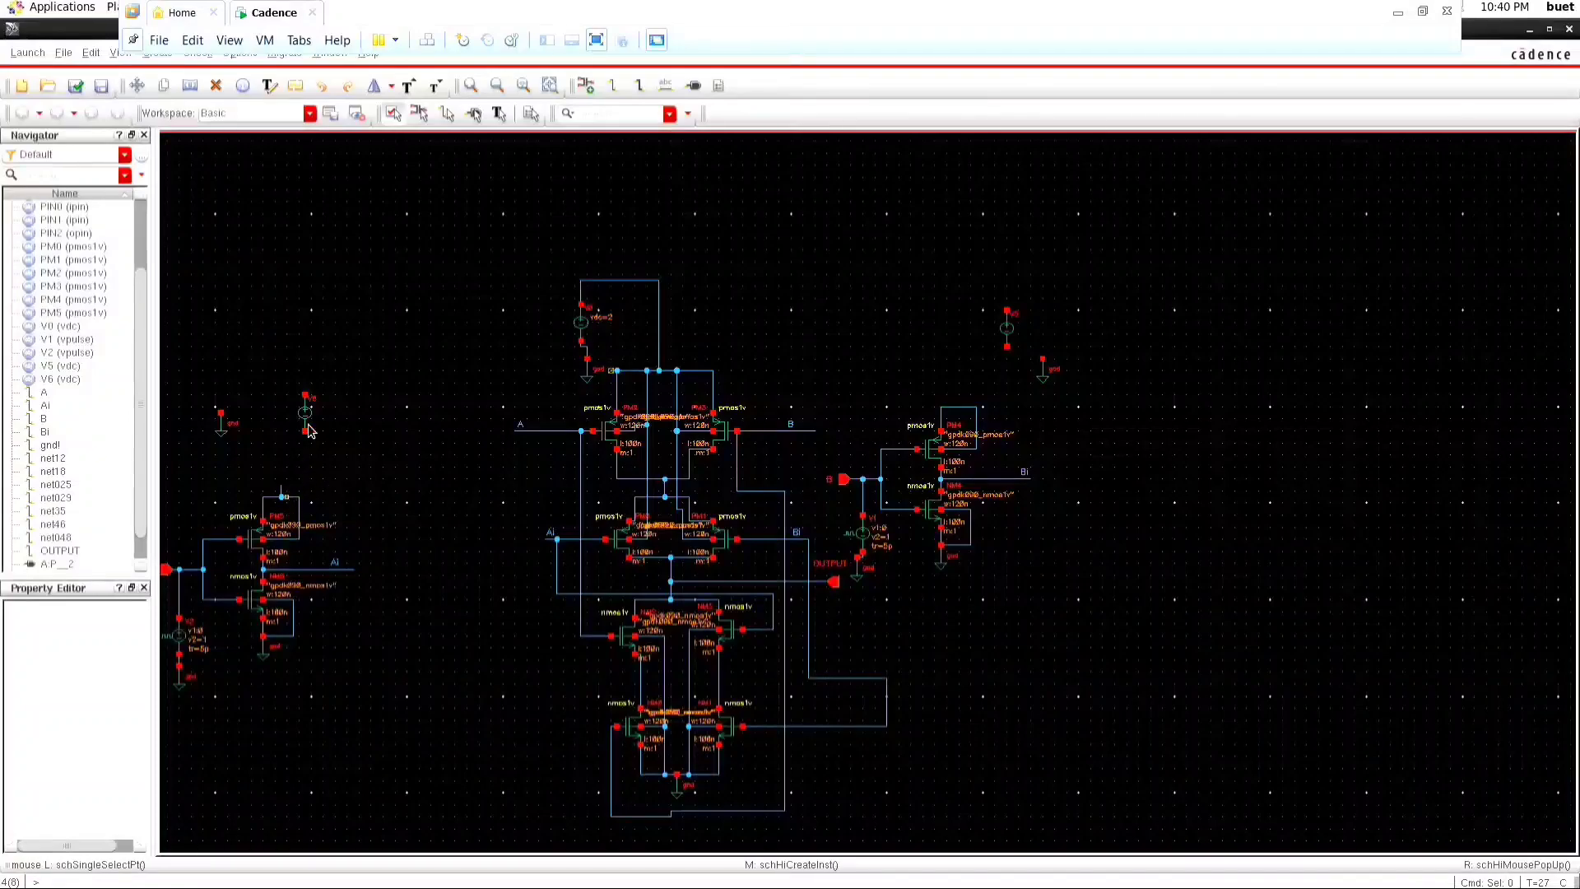
pyautogui.click(220, 429)
pyautogui.keyDown('ctrl'); pyautogui.scroll(2, 206, 426); pyautogui.keyUp('ctrl')
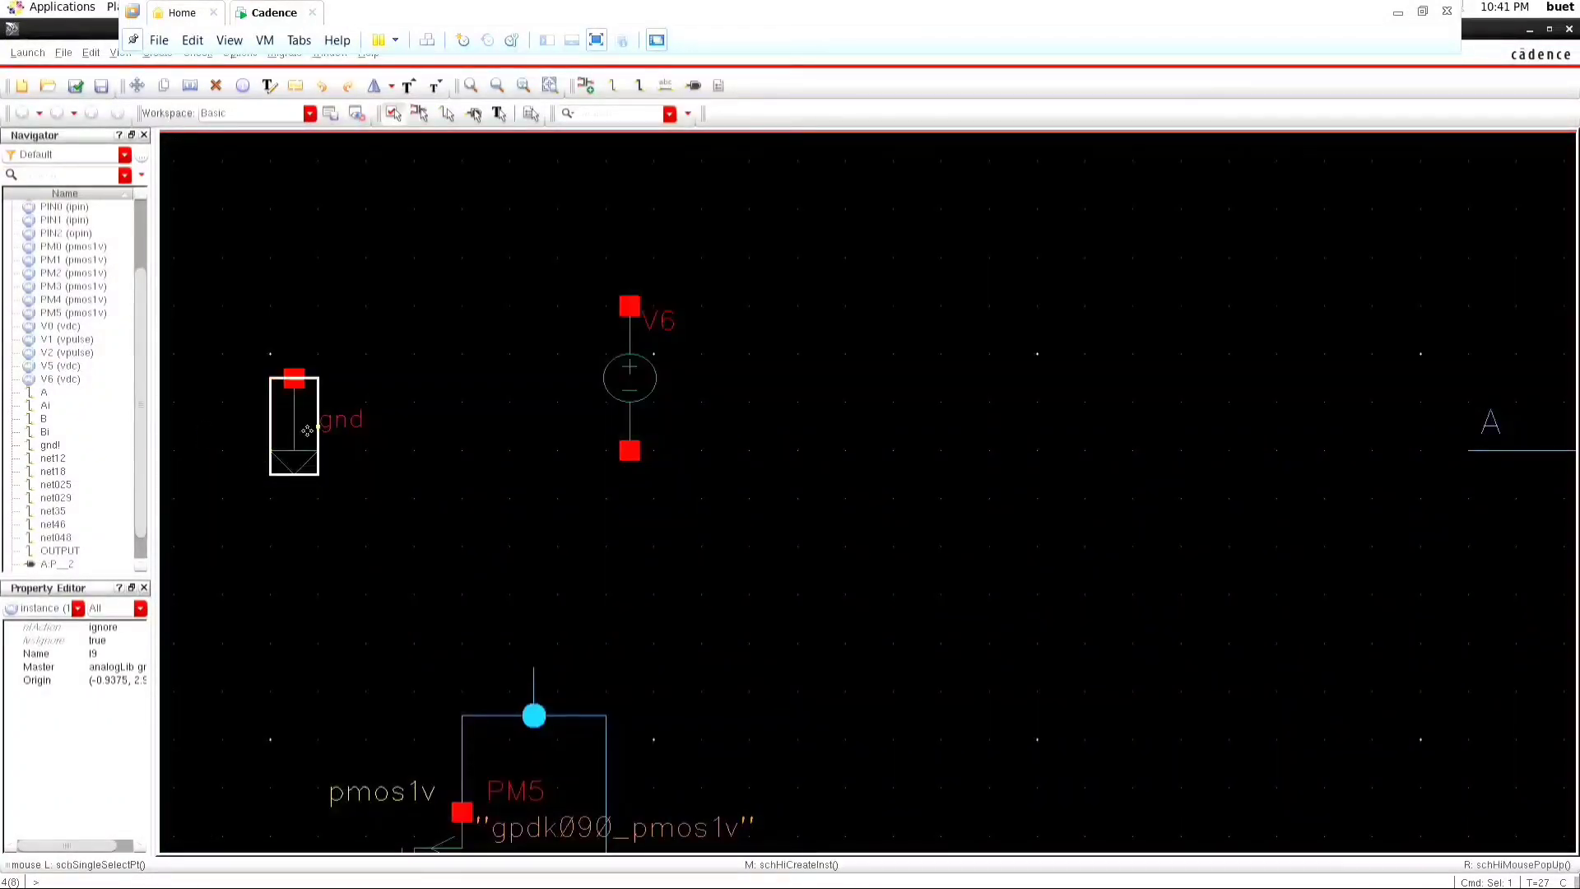
pyautogui.press('s')
pyautogui.click(656, 557)
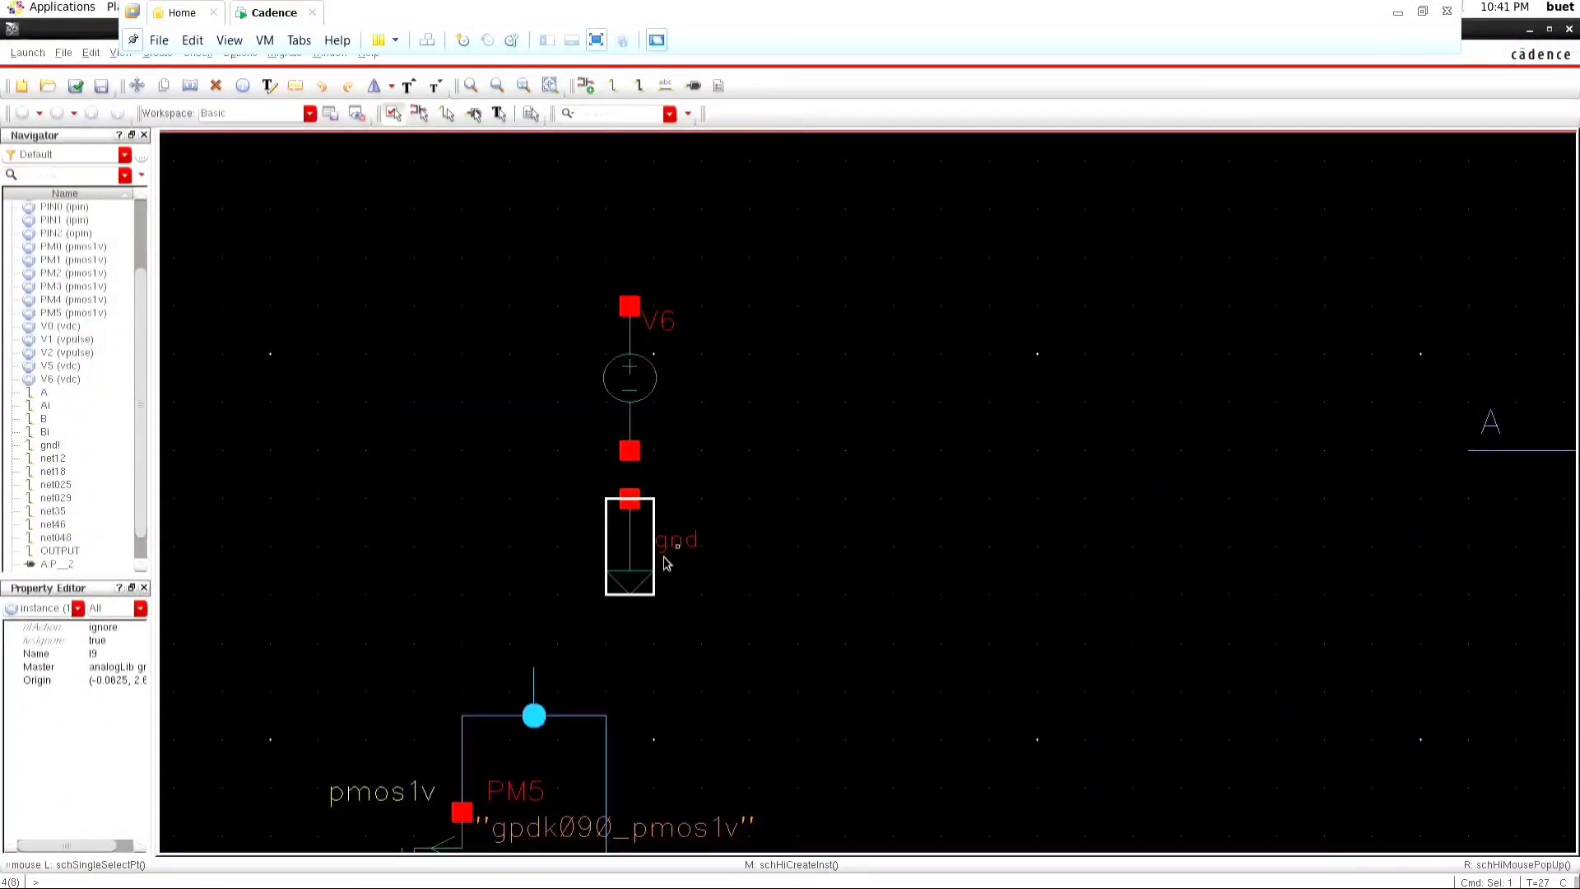
# Wire V6's negative terminal to the gnd symbol and its positive terminal to the supply stub above PM5.
pyautogui.press('w')
pyautogui.click(629, 451)
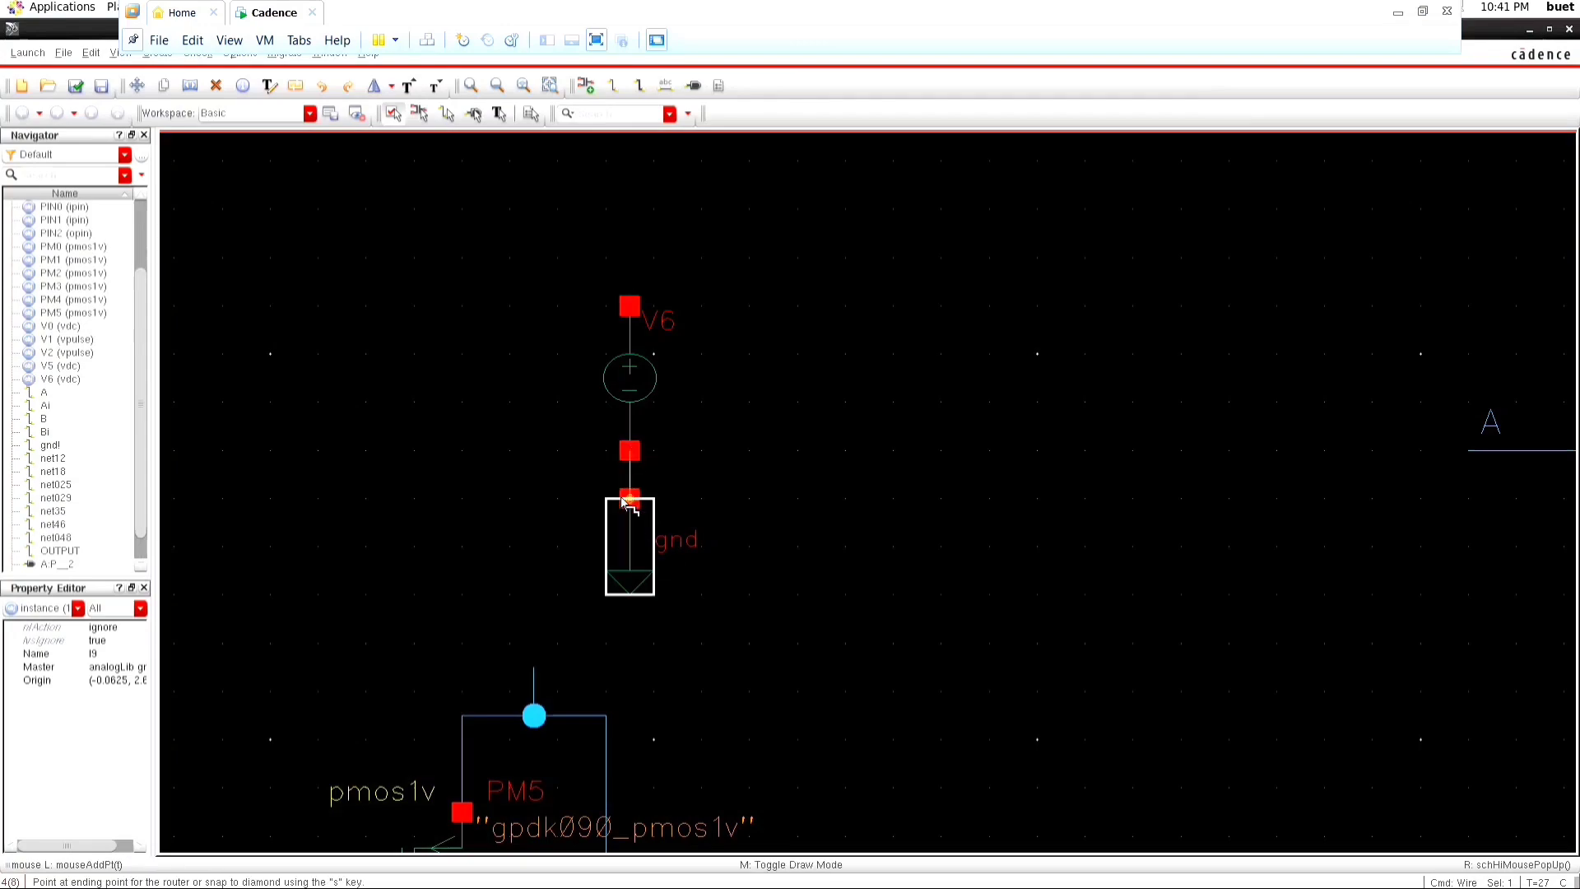
pyautogui.click(628, 501)
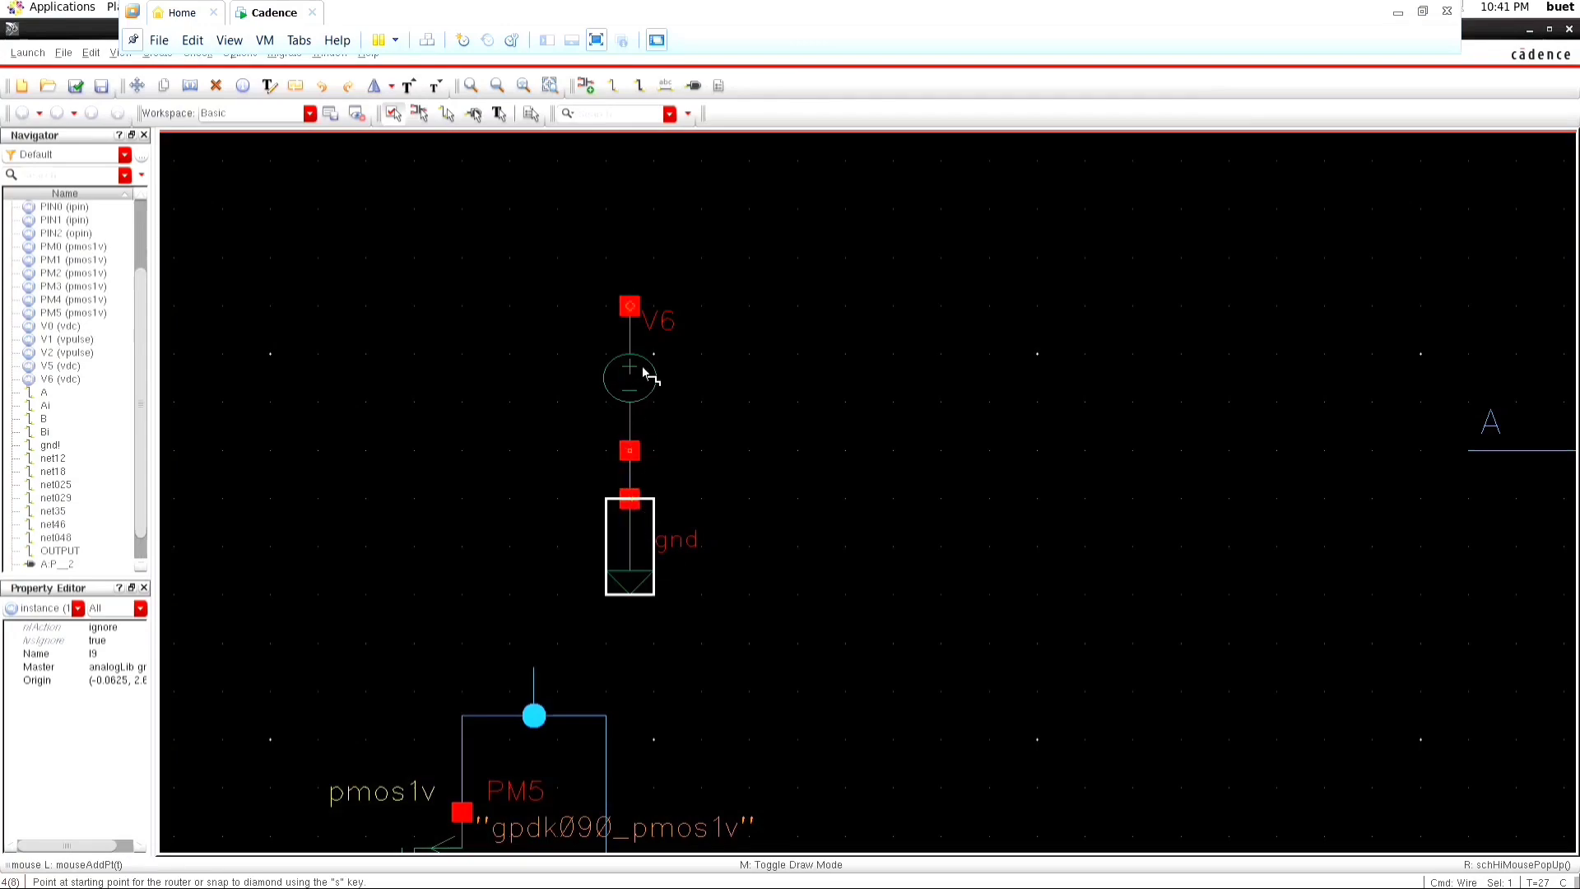
pyautogui.click(630, 308)
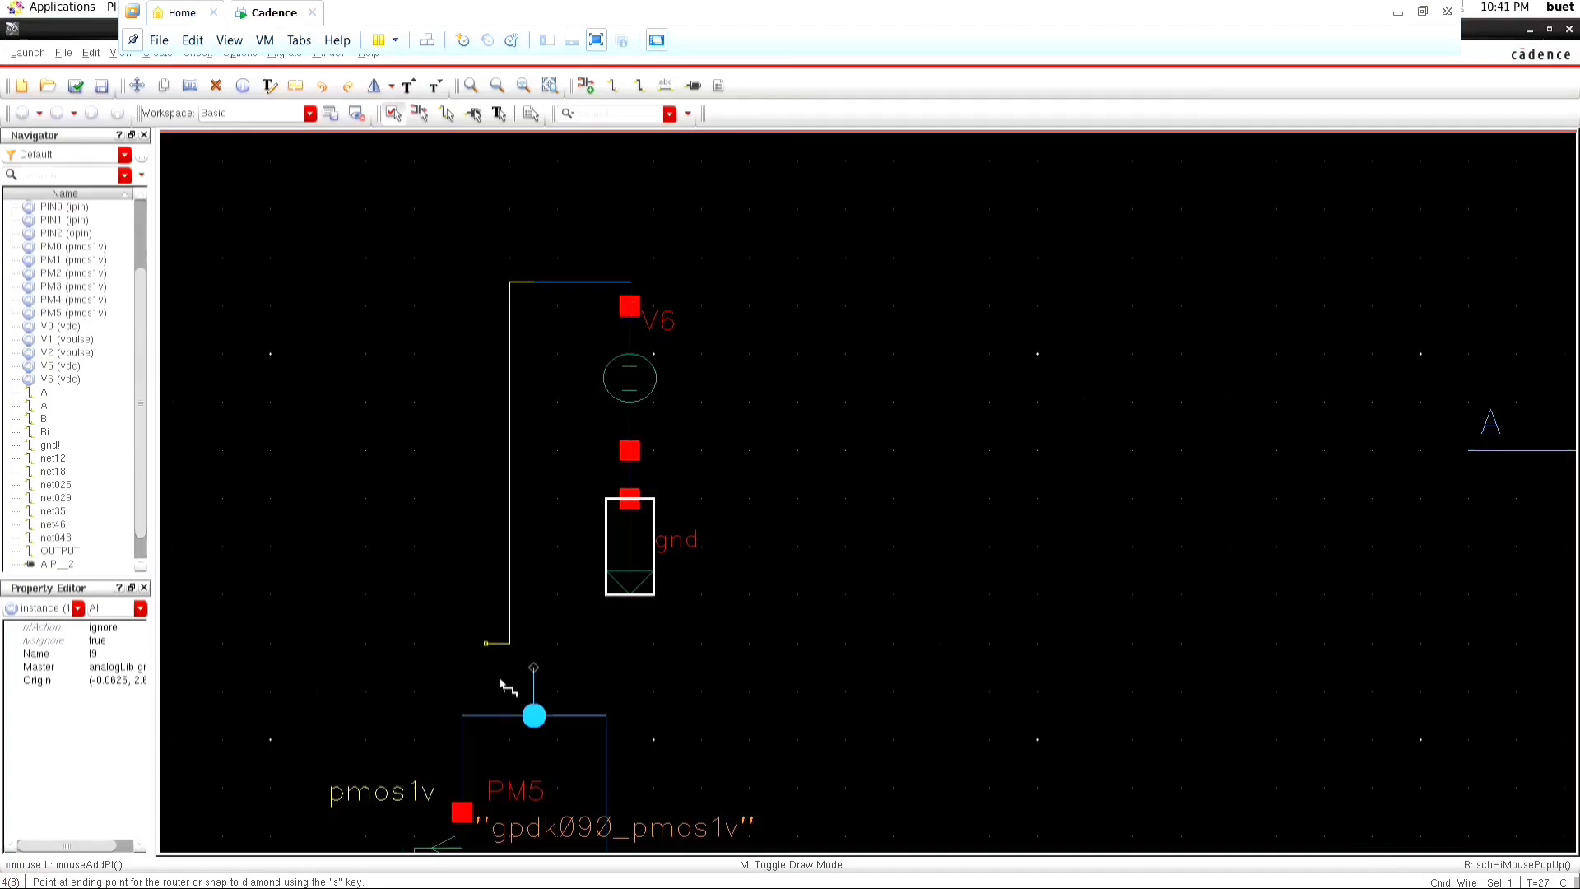
pyautogui.click(536, 670)
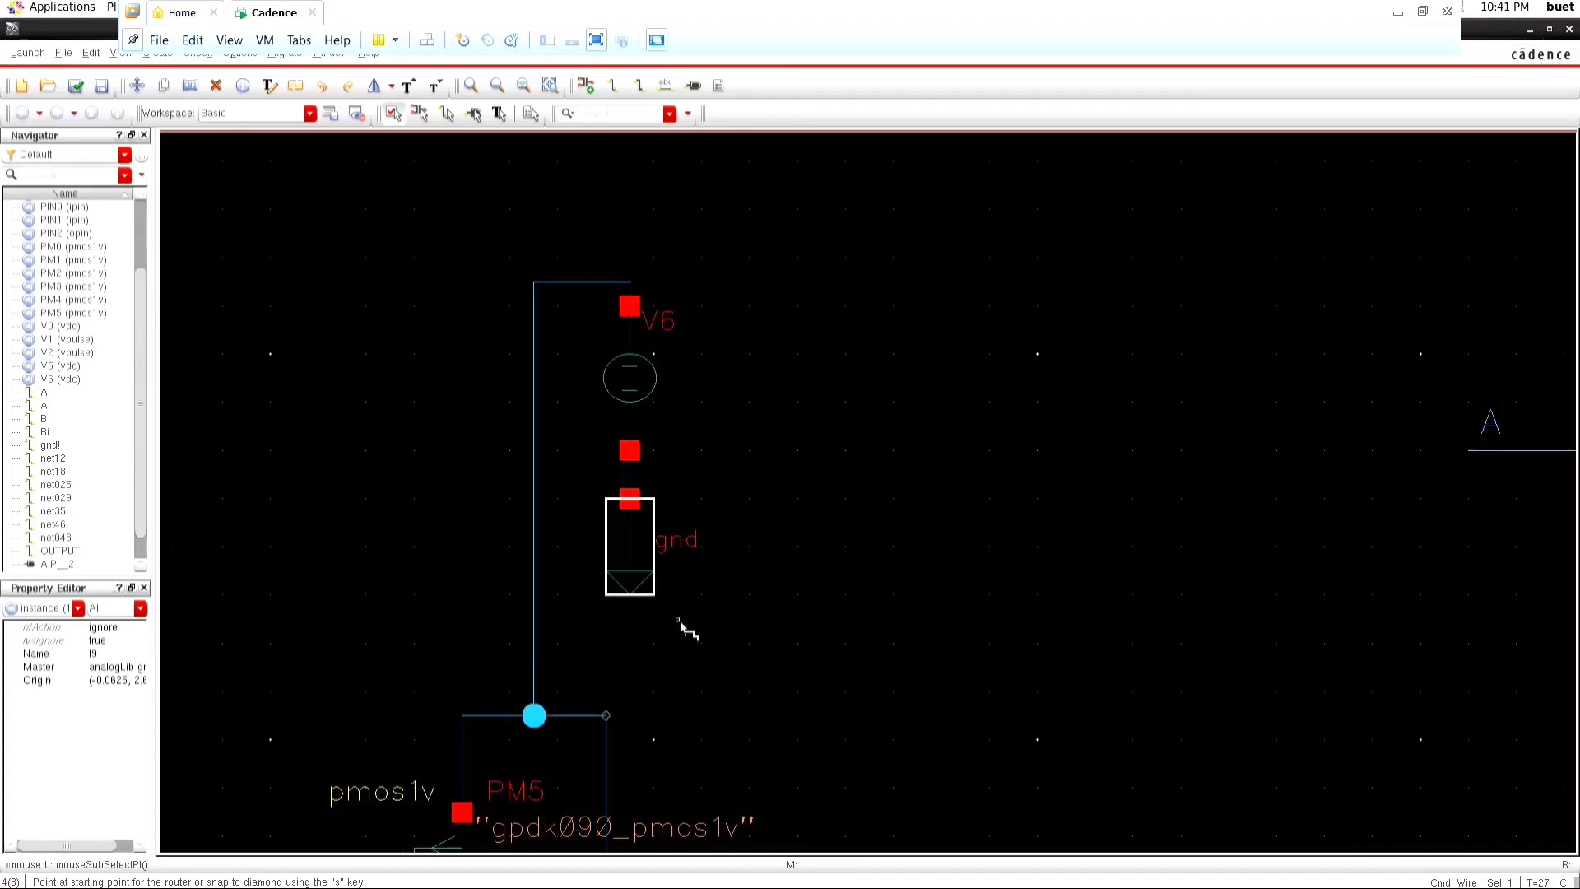
# Wire the positive terminal of vdc source V5 to the source-bulk wire above PM4 in the B inverter.
pyautogui.press('f')
pyautogui.keyDown('ctrl'); pyautogui.scroll(2, 1046, 584); pyautogui.keyUp('ctrl')
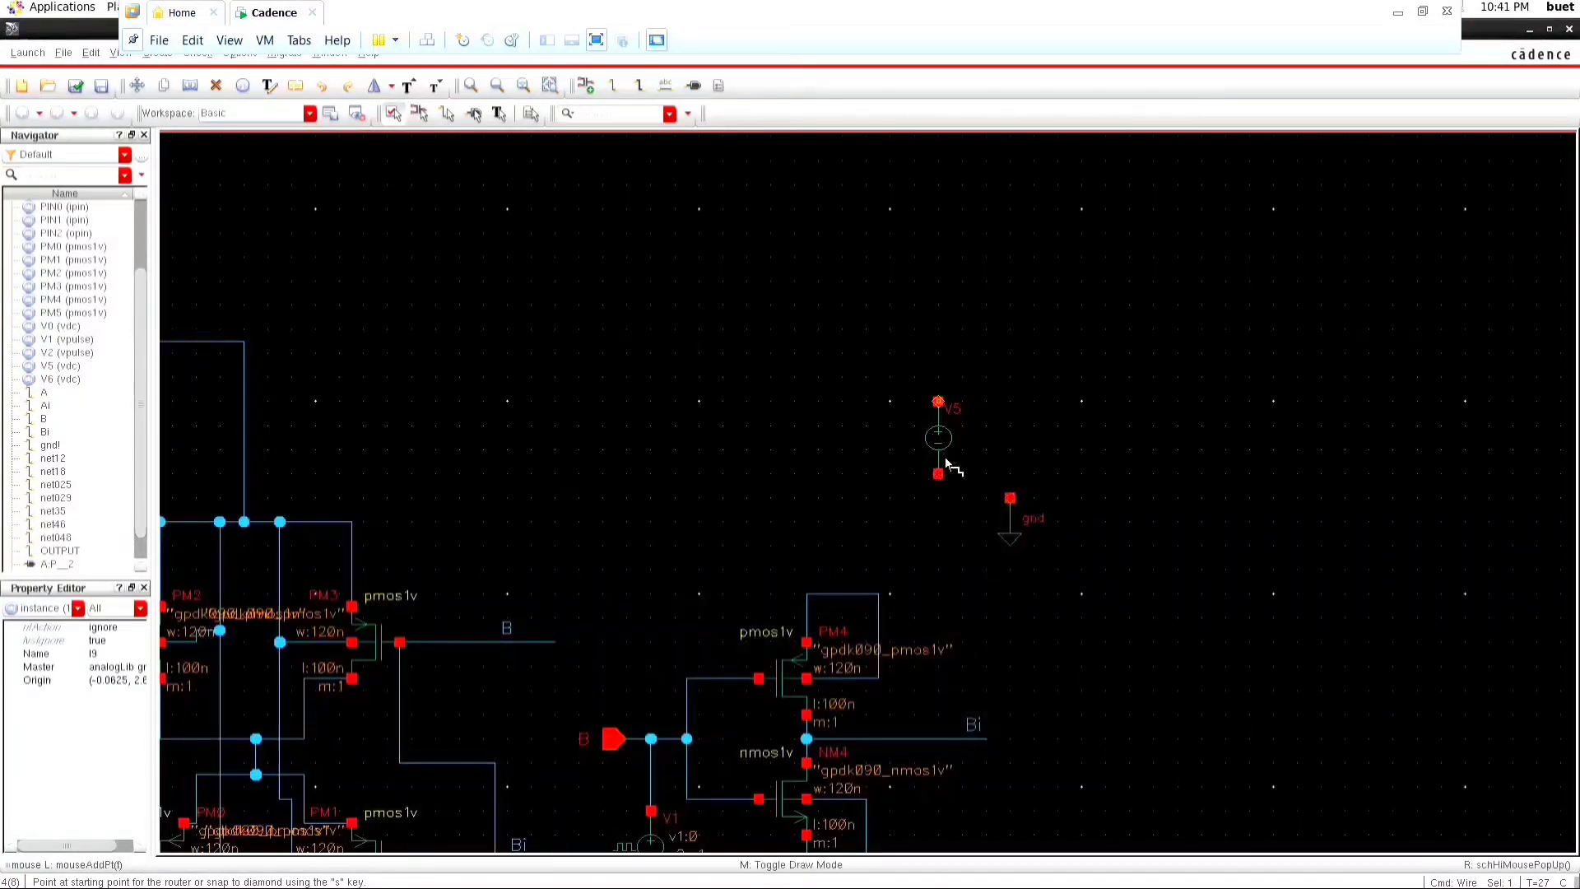
pyautogui.click(939, 402)
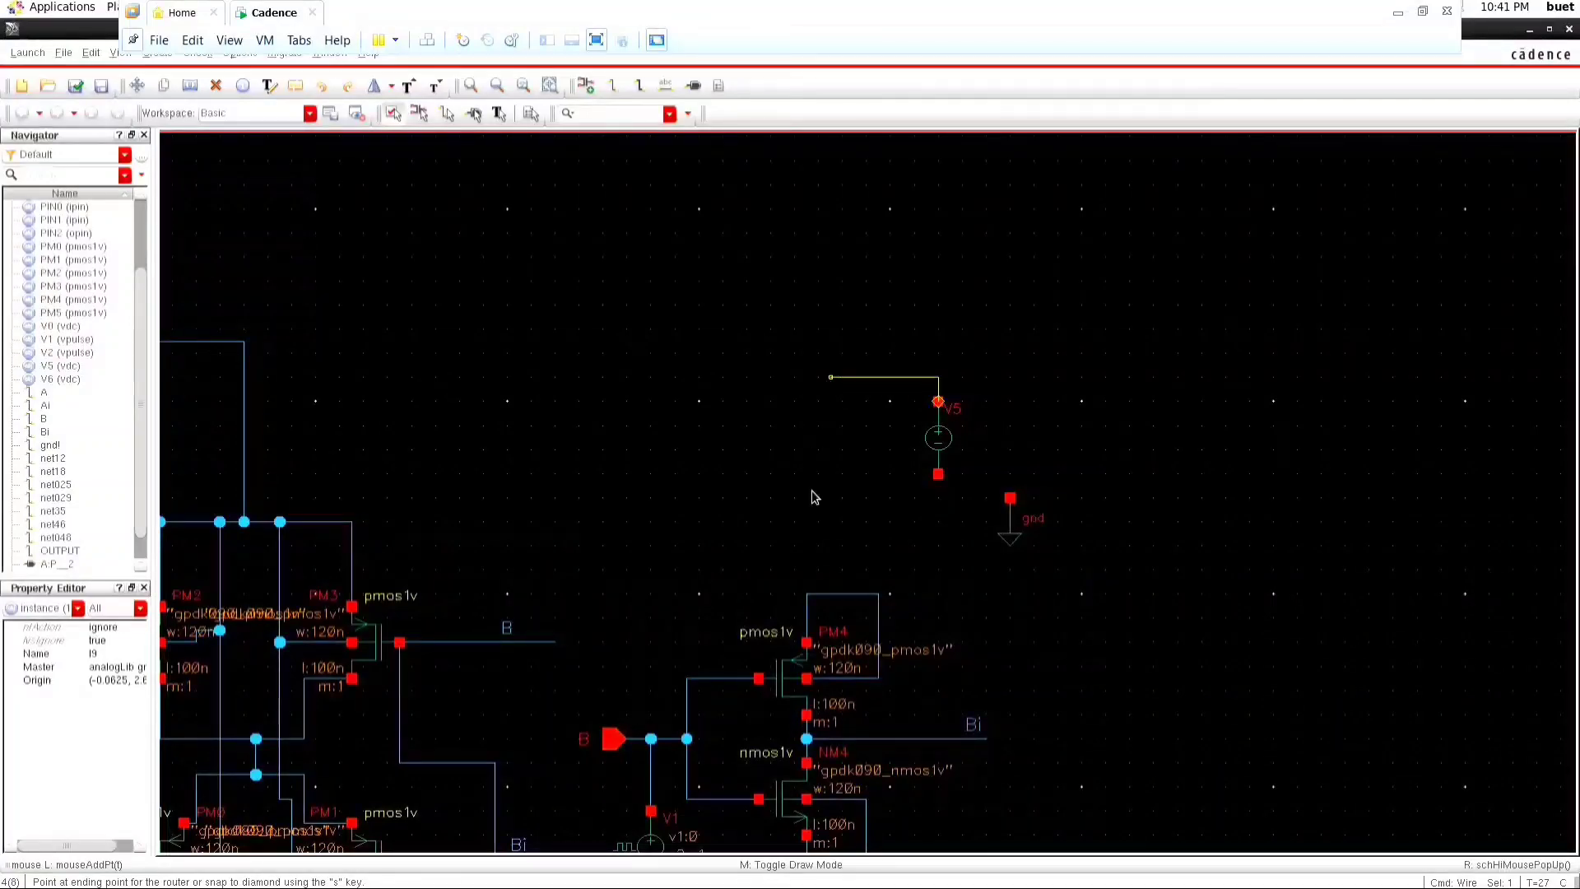
pyautogui.click(832, 594)
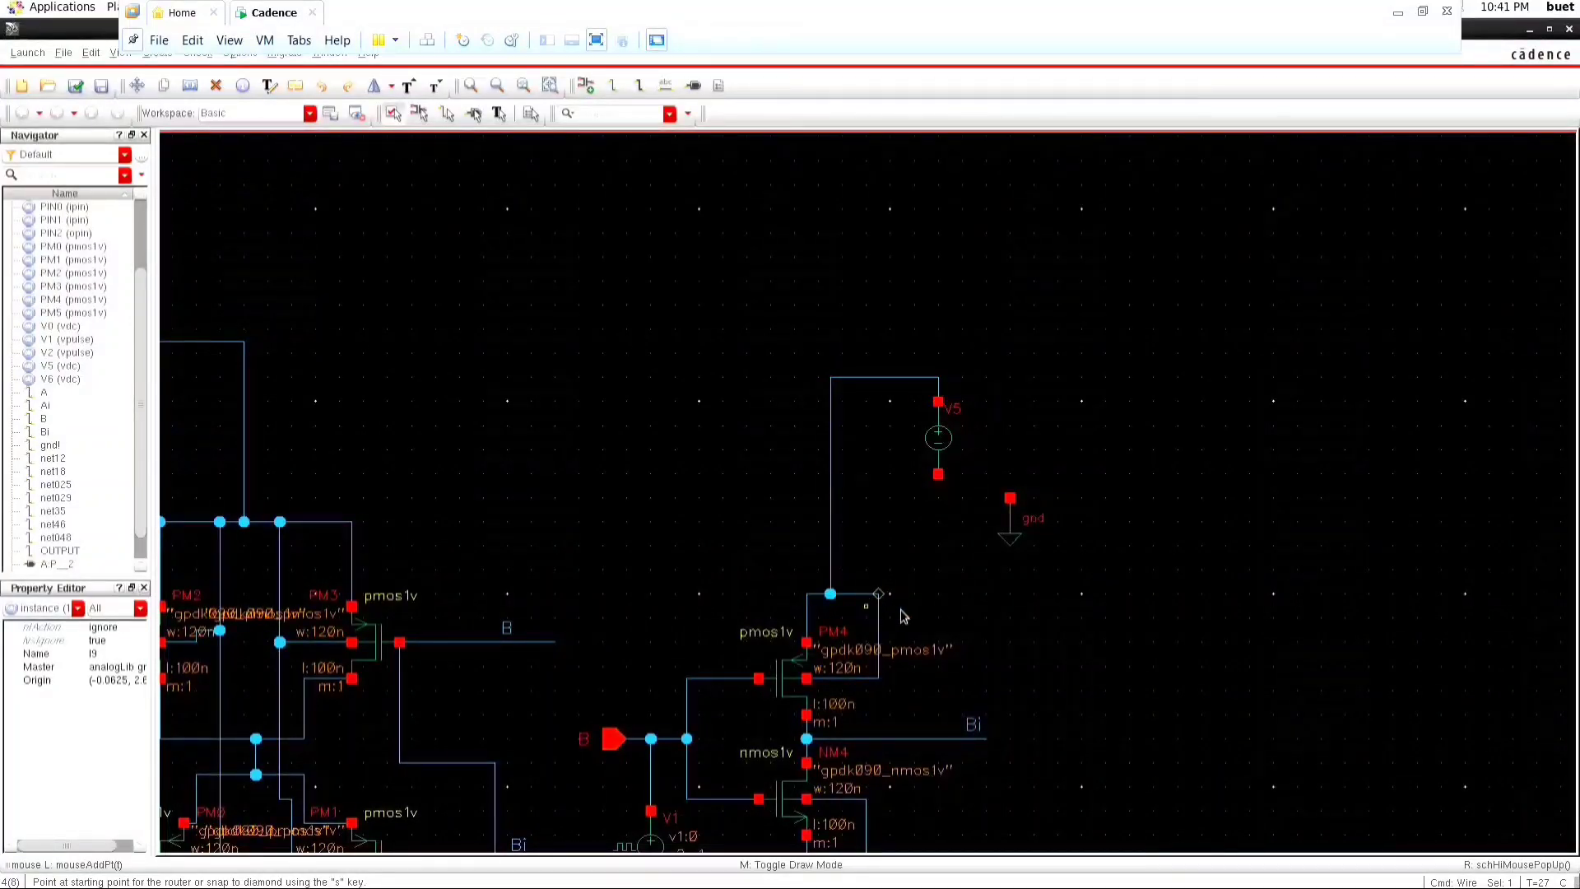
pyautogui.press('Escape')
# Move the gnd symbol near the B inverter directly below V5 and wire it to V5's negative terminal.
pyautogui.click(1013, 520)
pyautogui.press('s')
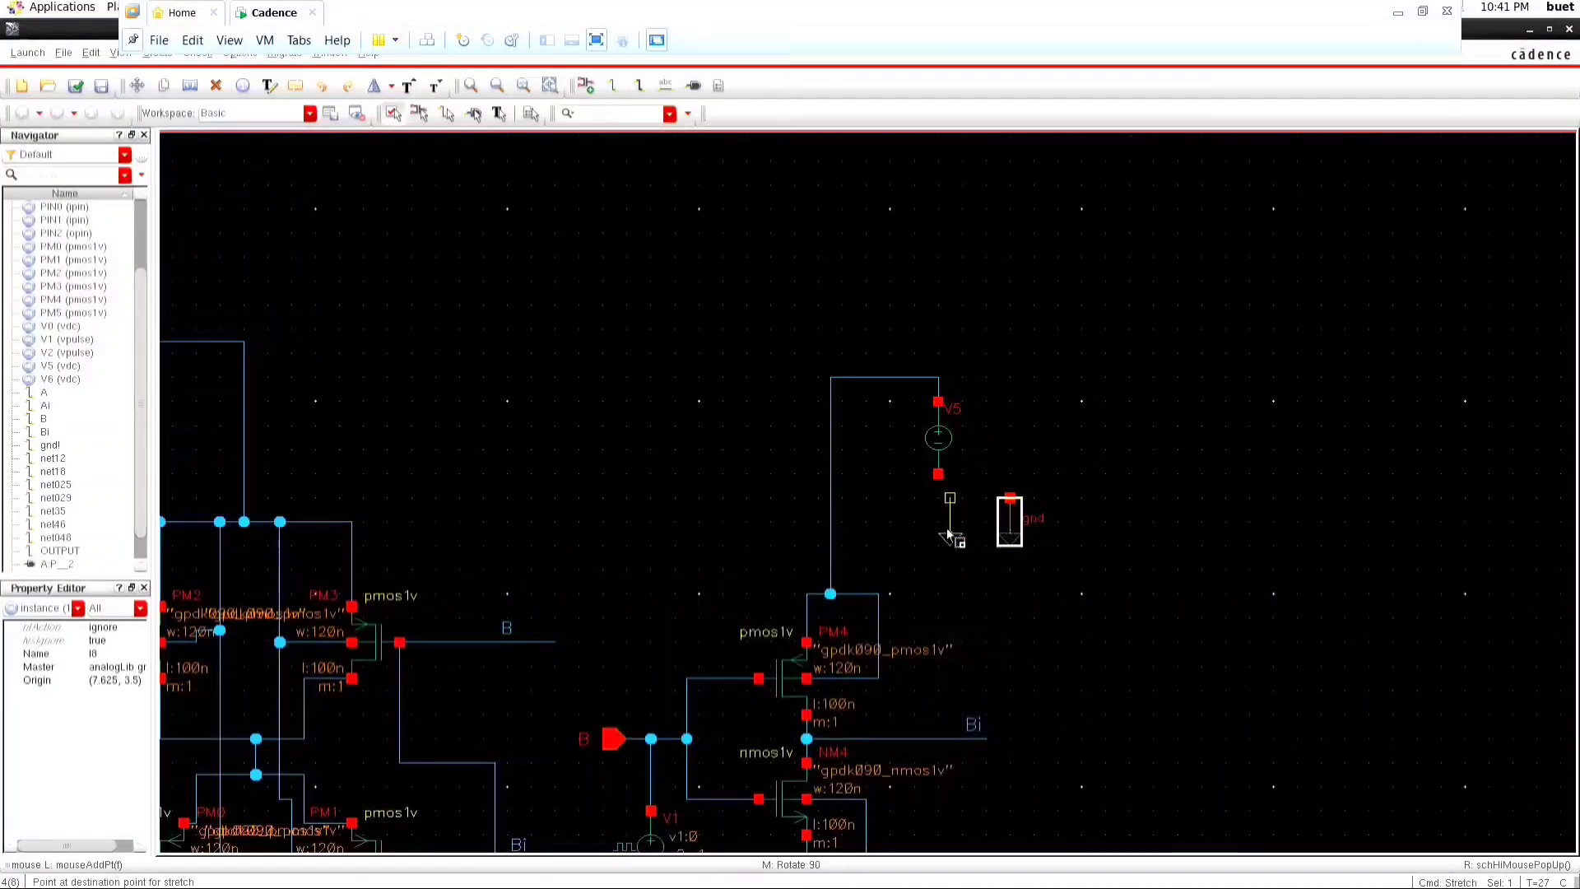
pyautogui.click(938, 550)
pyautogui.press('w')
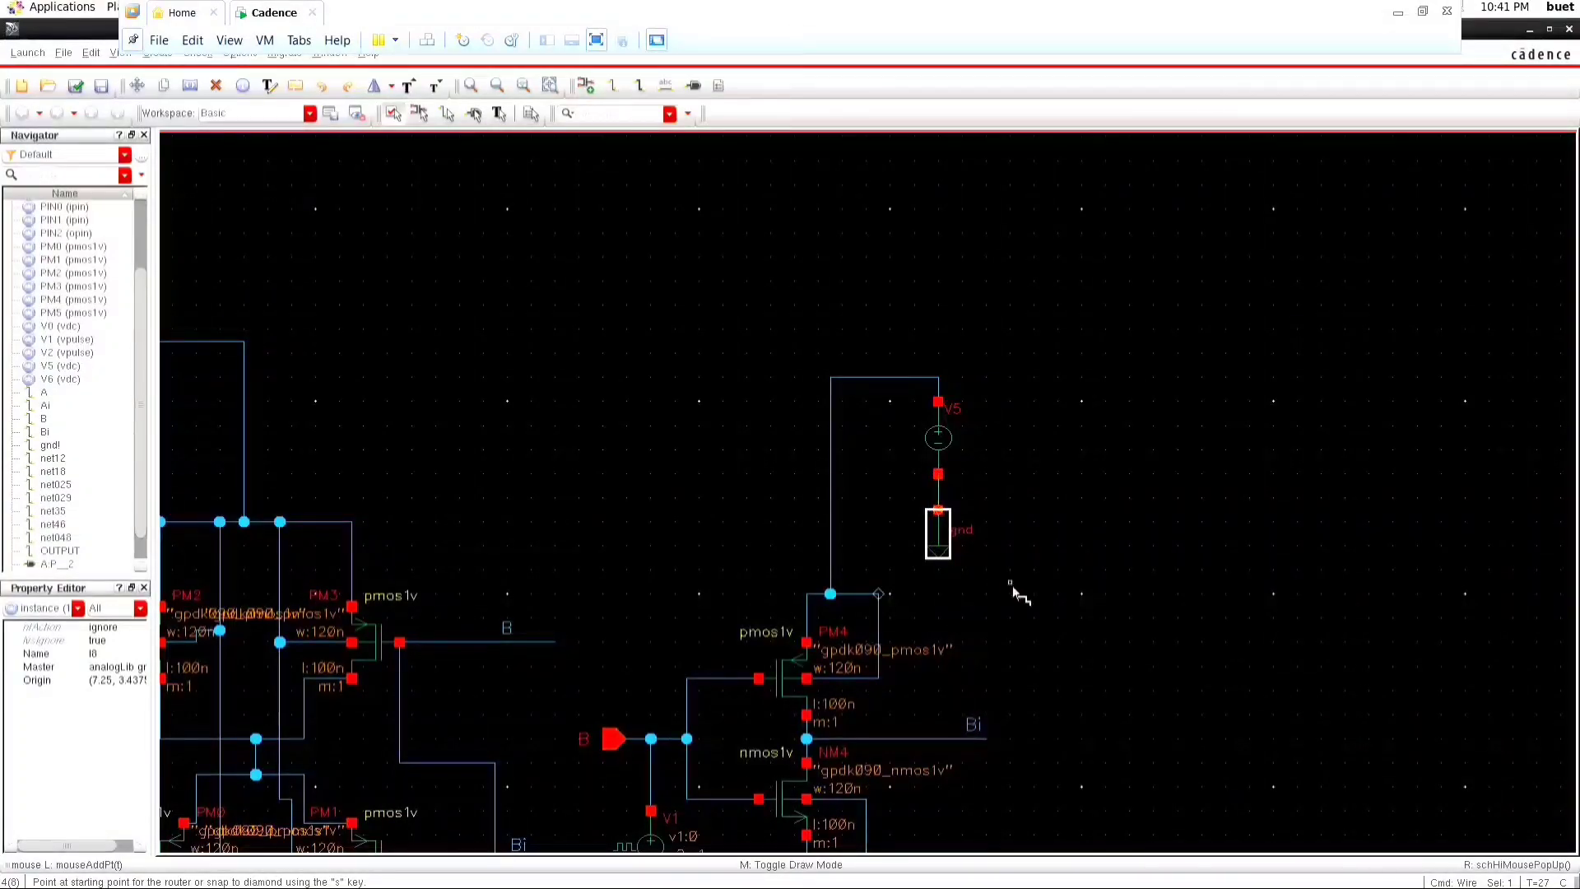
pyautogui.press('Escape')
pyautogui.scroll(-2, 1015, 601)
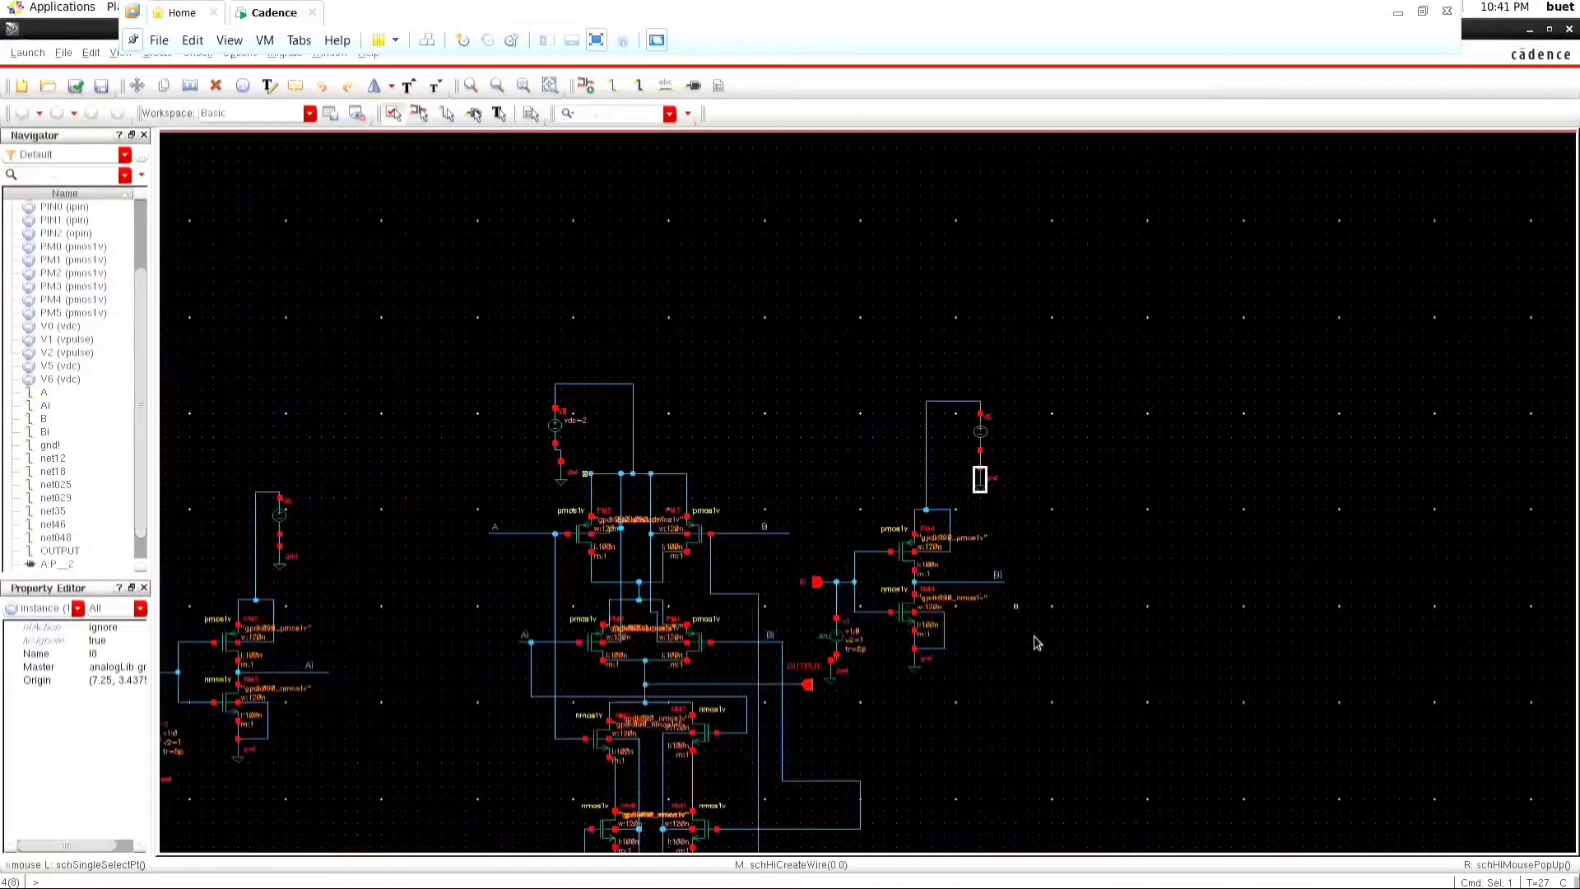
pyautogui.click(990, 729)
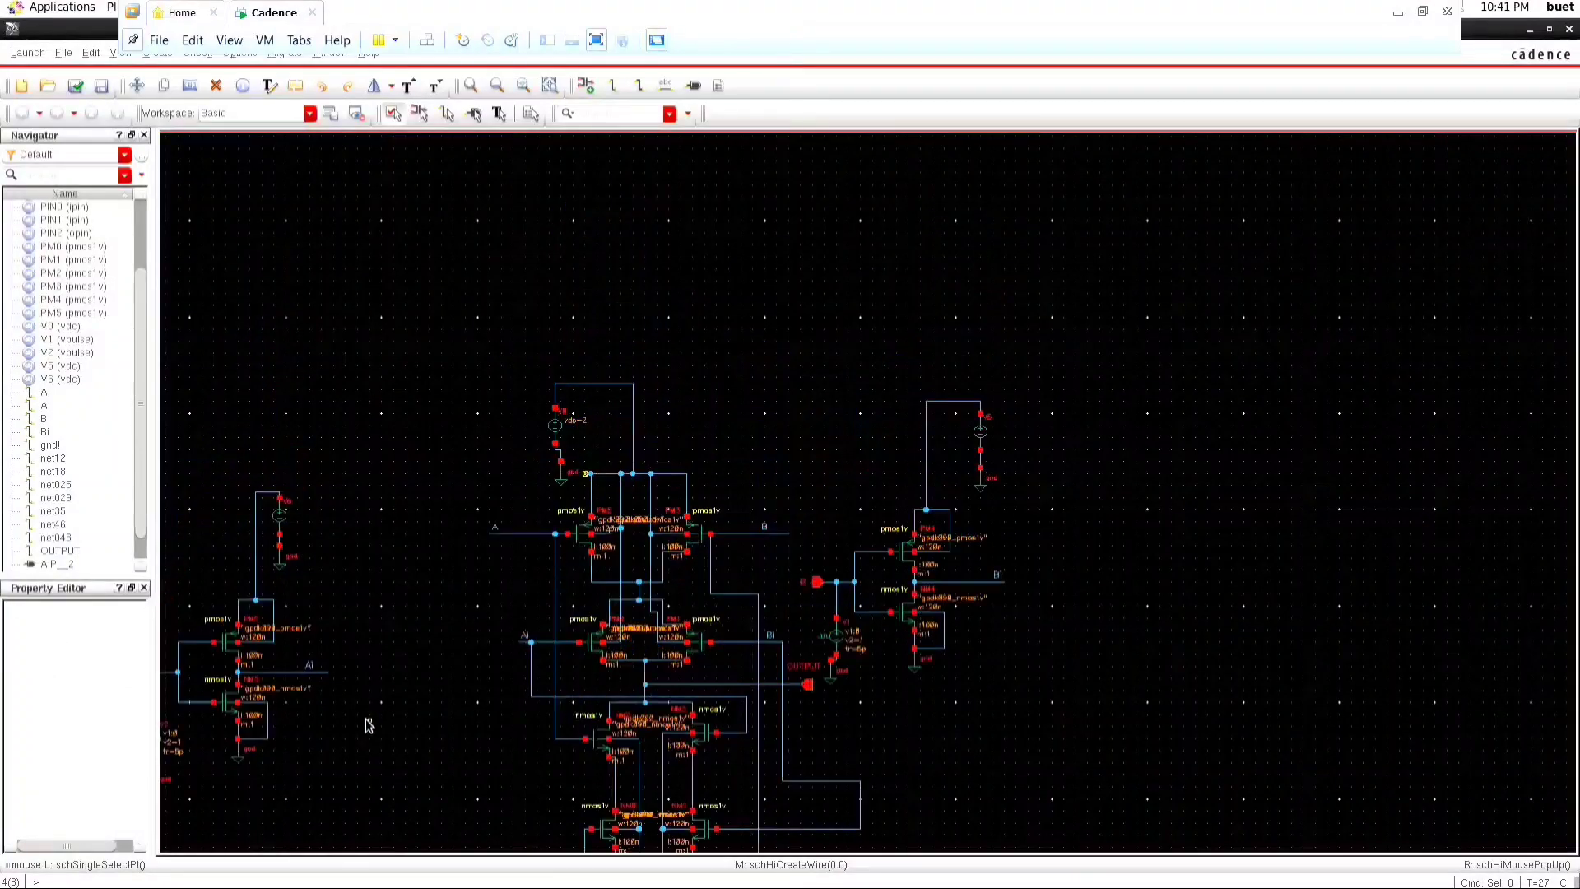
# Set the DC voltage of vdc source V6 above the A inverter to 2 V.
pyautogui.scroll(-1, 367, 720)
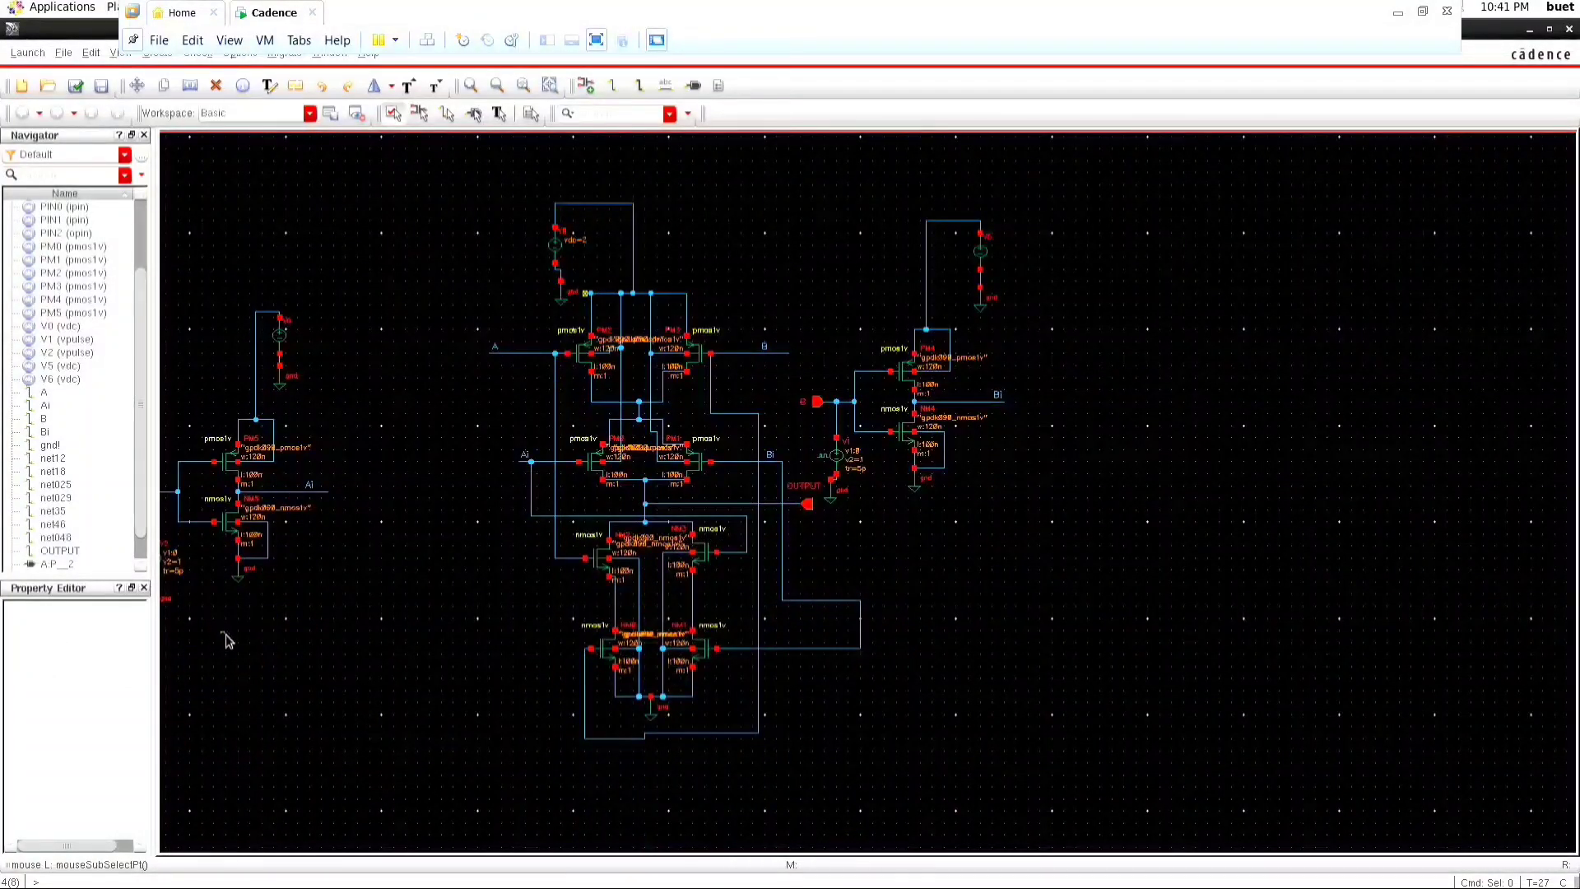
pyautogui.keyDown('ctrl'); pyautogui.scroll(-2, 226, 633); pyautogui.keyUp('ctrl')
pyautogui.press('f')
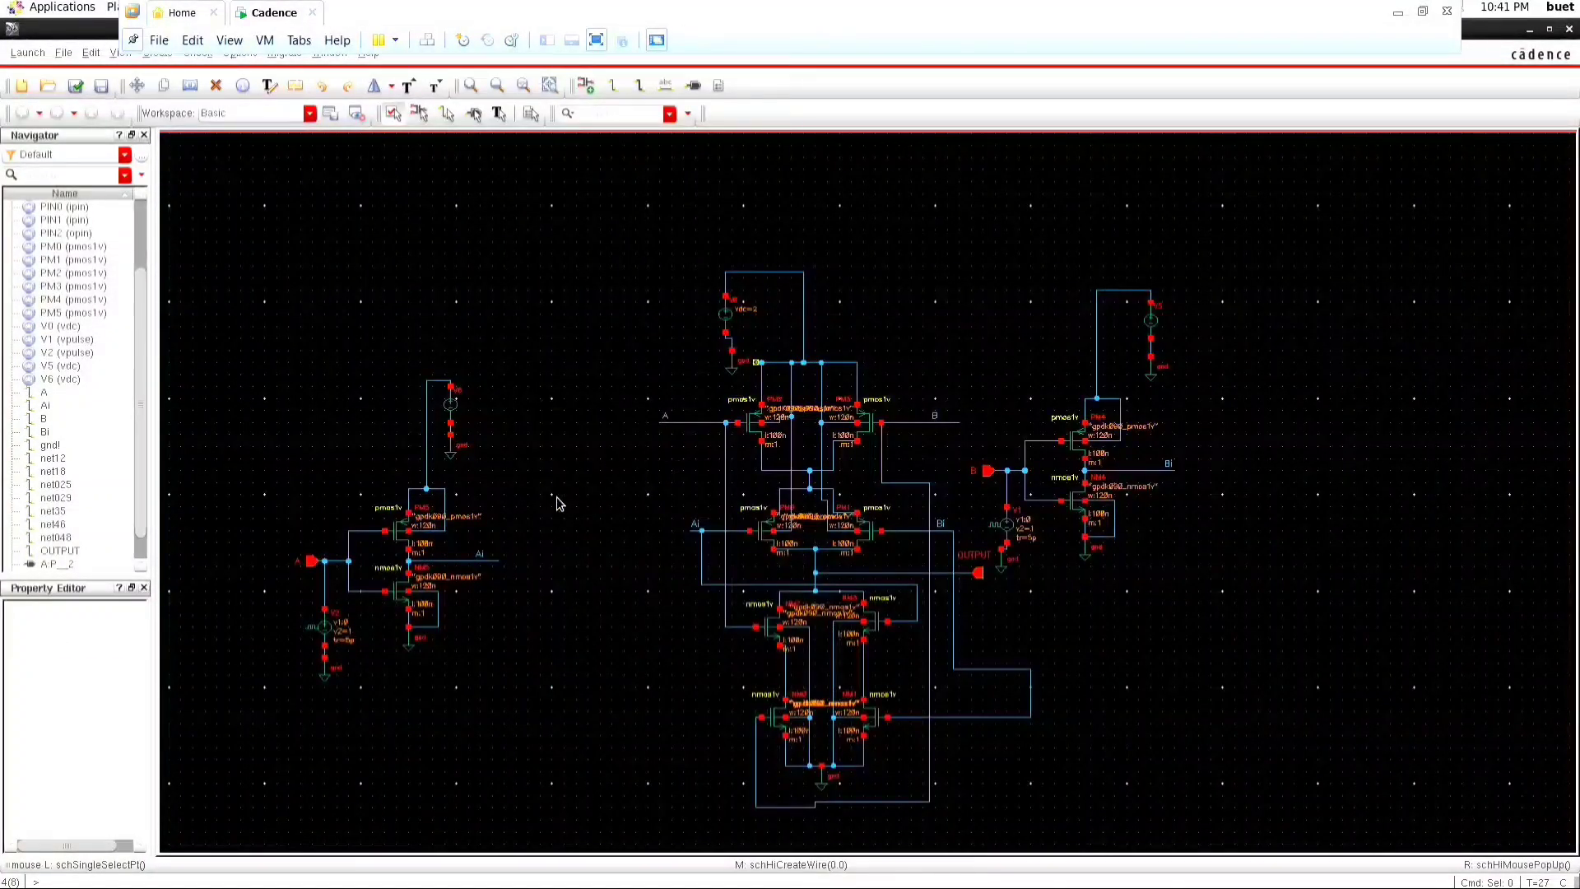
pyautogui.doubleClick(458, 407)
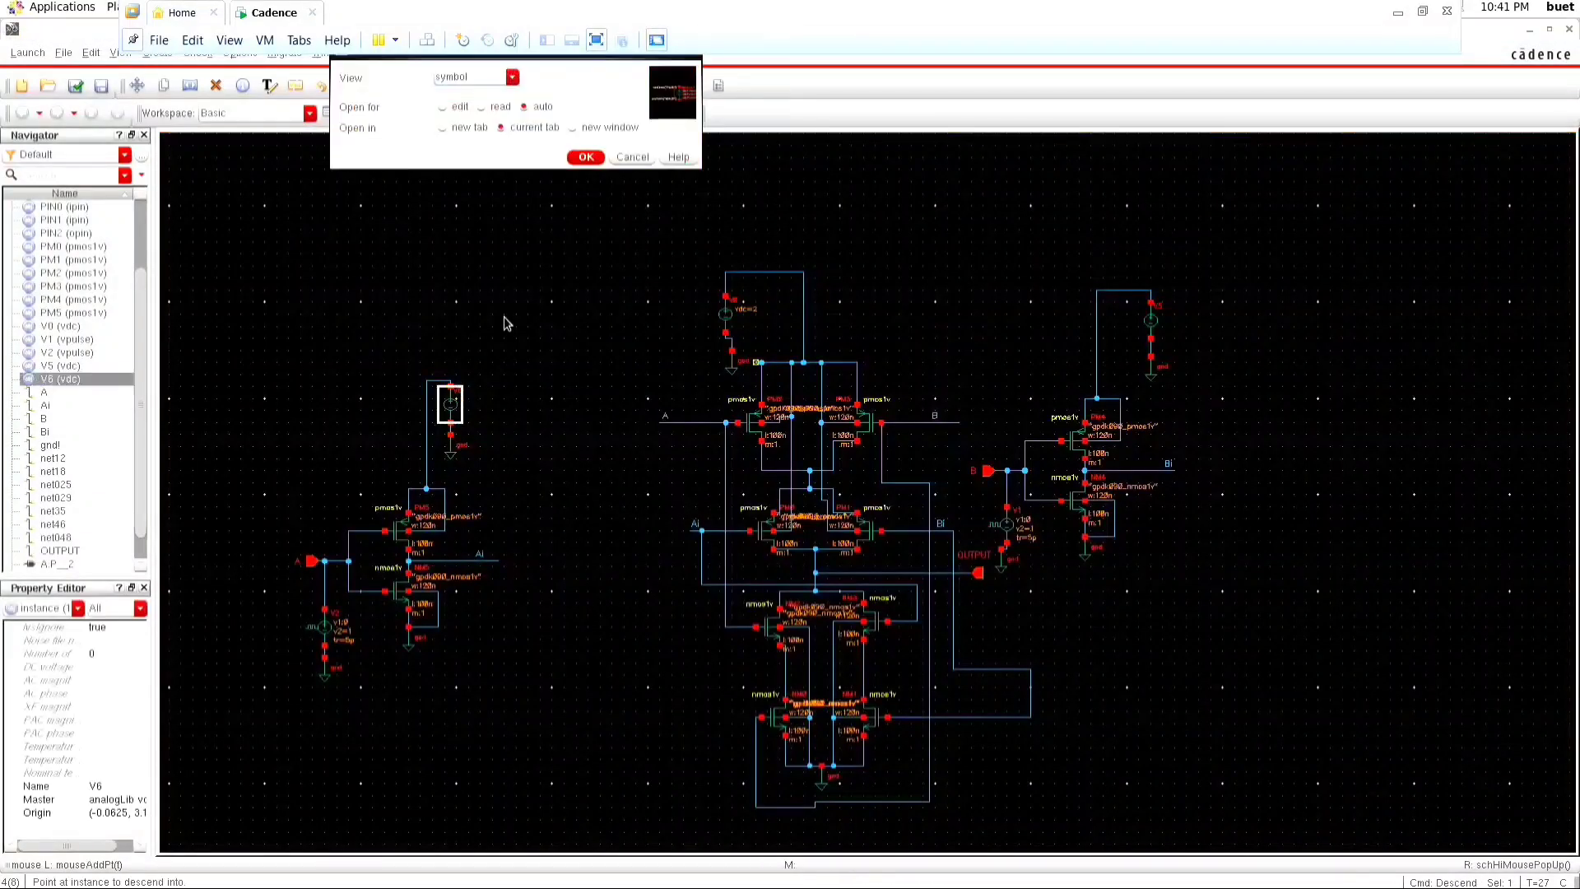
pyautogui.click(627, 158)
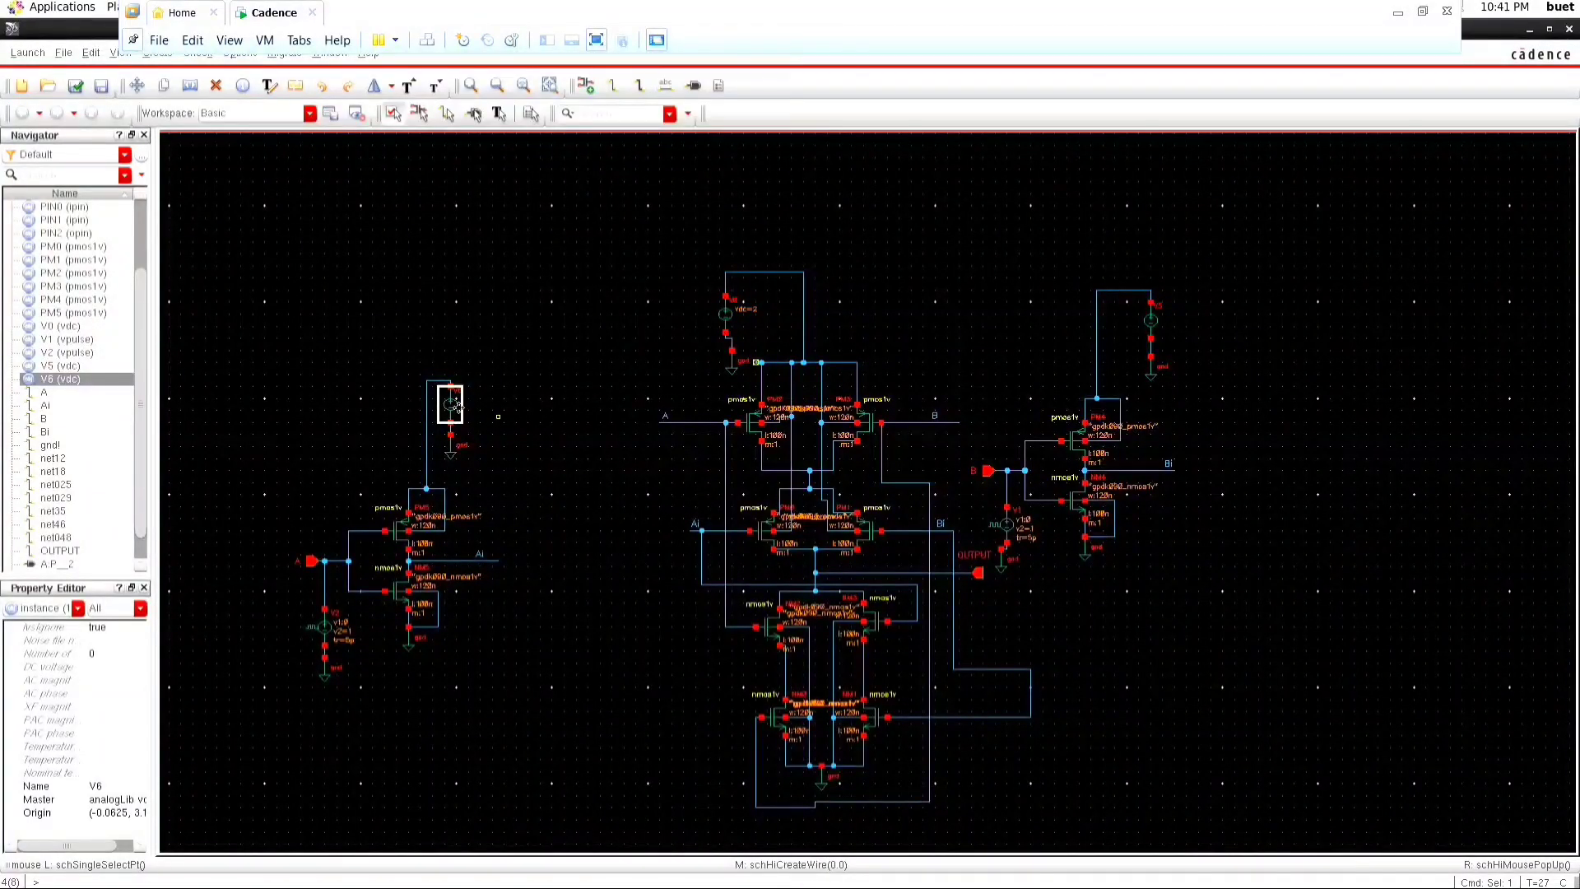
pyautogui.rightClick(458, 407)
pyautogui.click(506, 502)
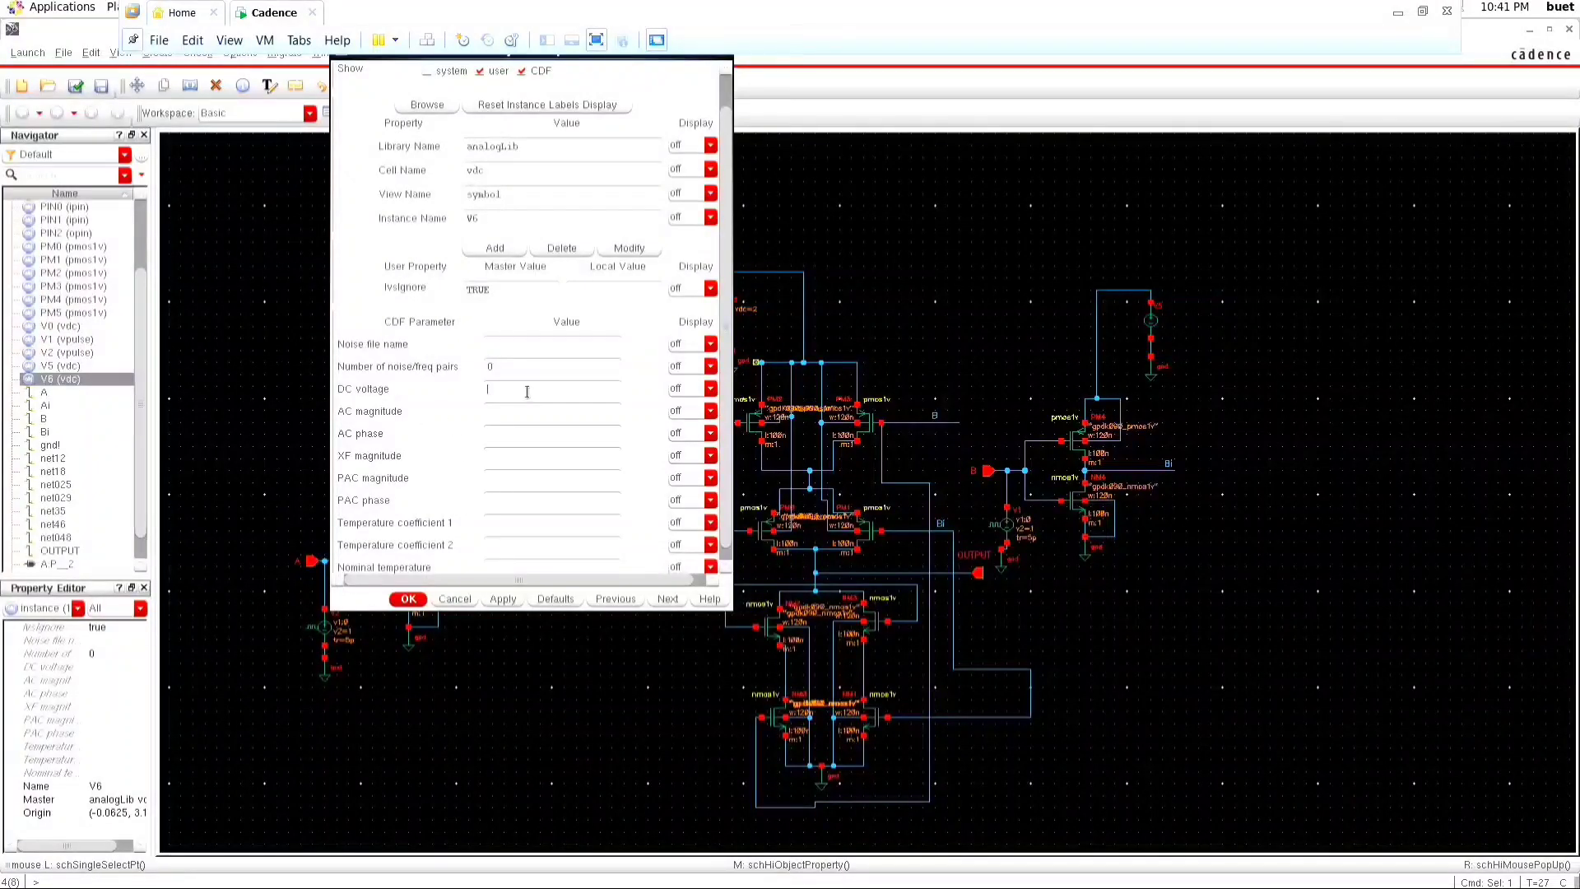
pyautogui.click(409, 600)
# Set the DC voltage of vdc source V5 above the B inverter to 2 V.
pyautogui.rightClick(1149, 330)
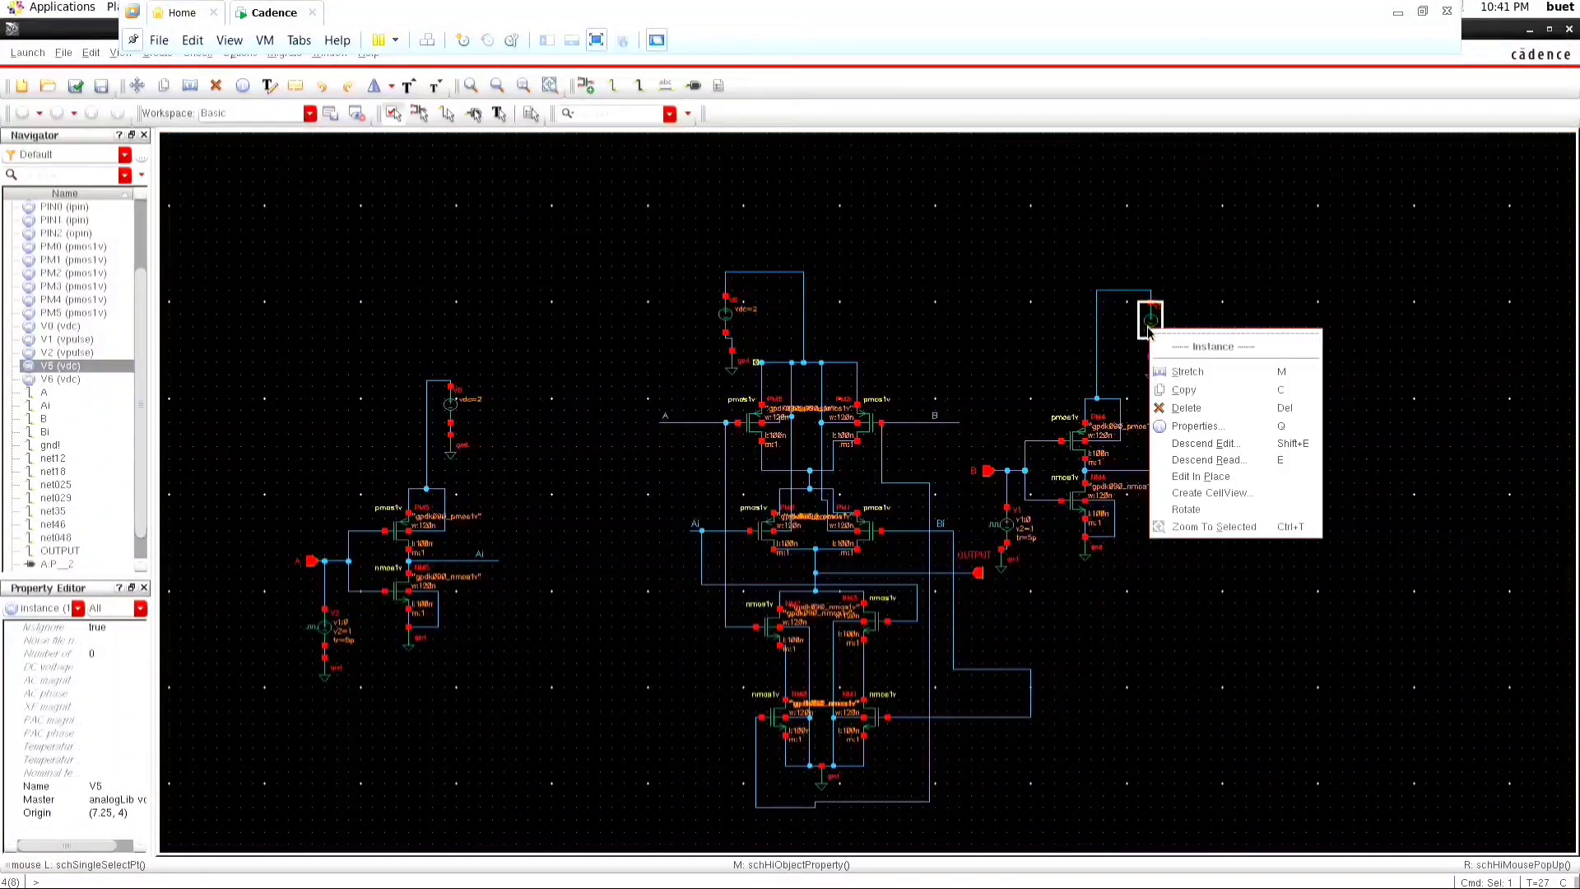
pyautogui.click(1198, 425)
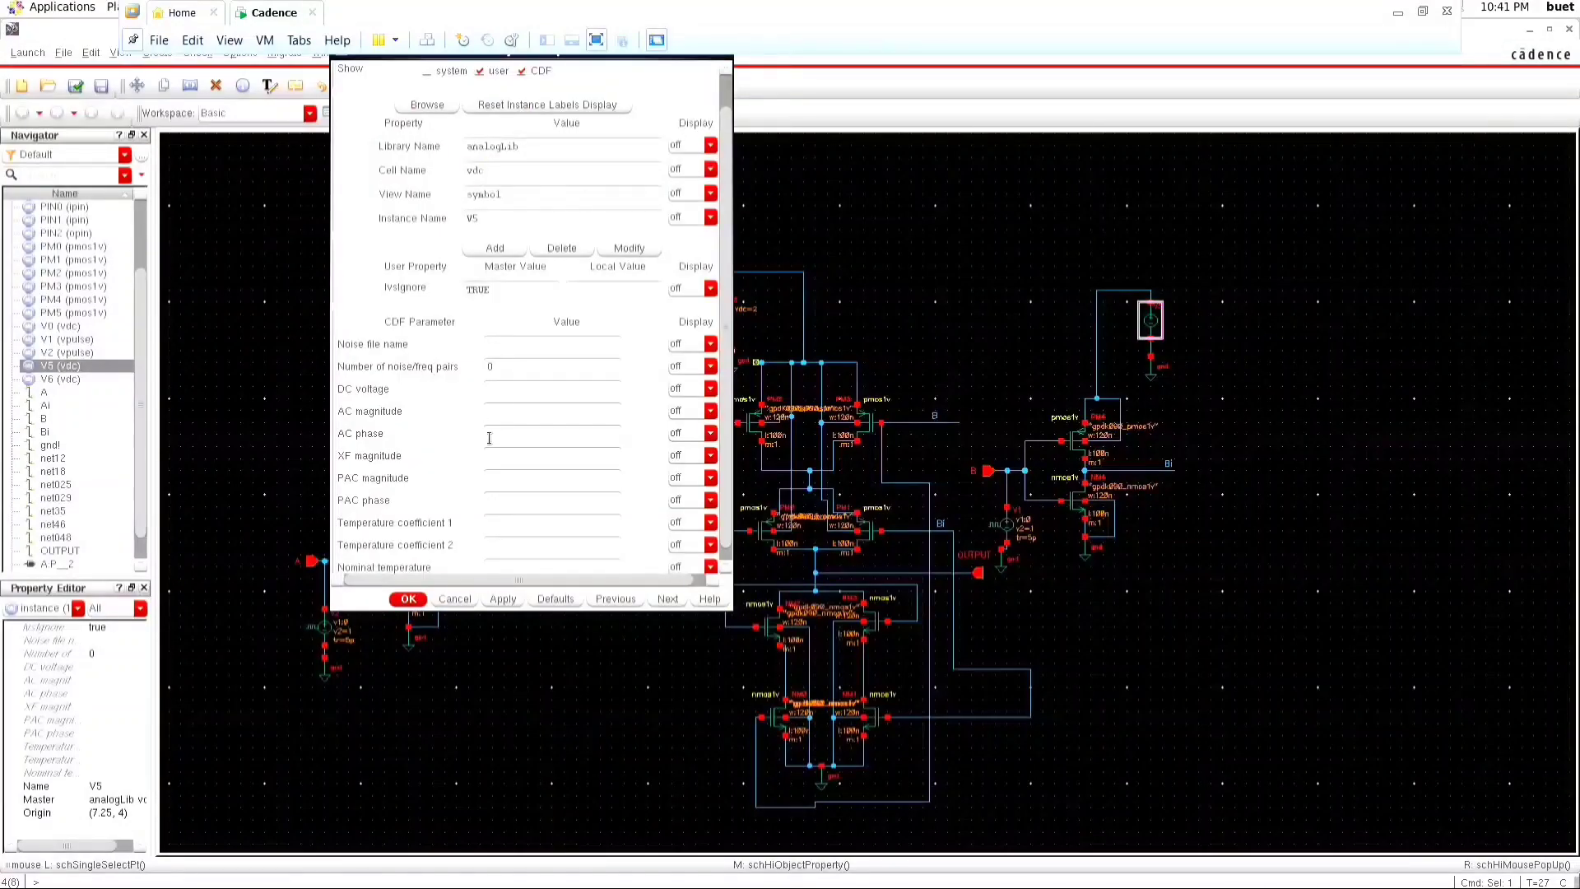
pyautogui.click(496, 387)
pyautogui.click(409, 600)
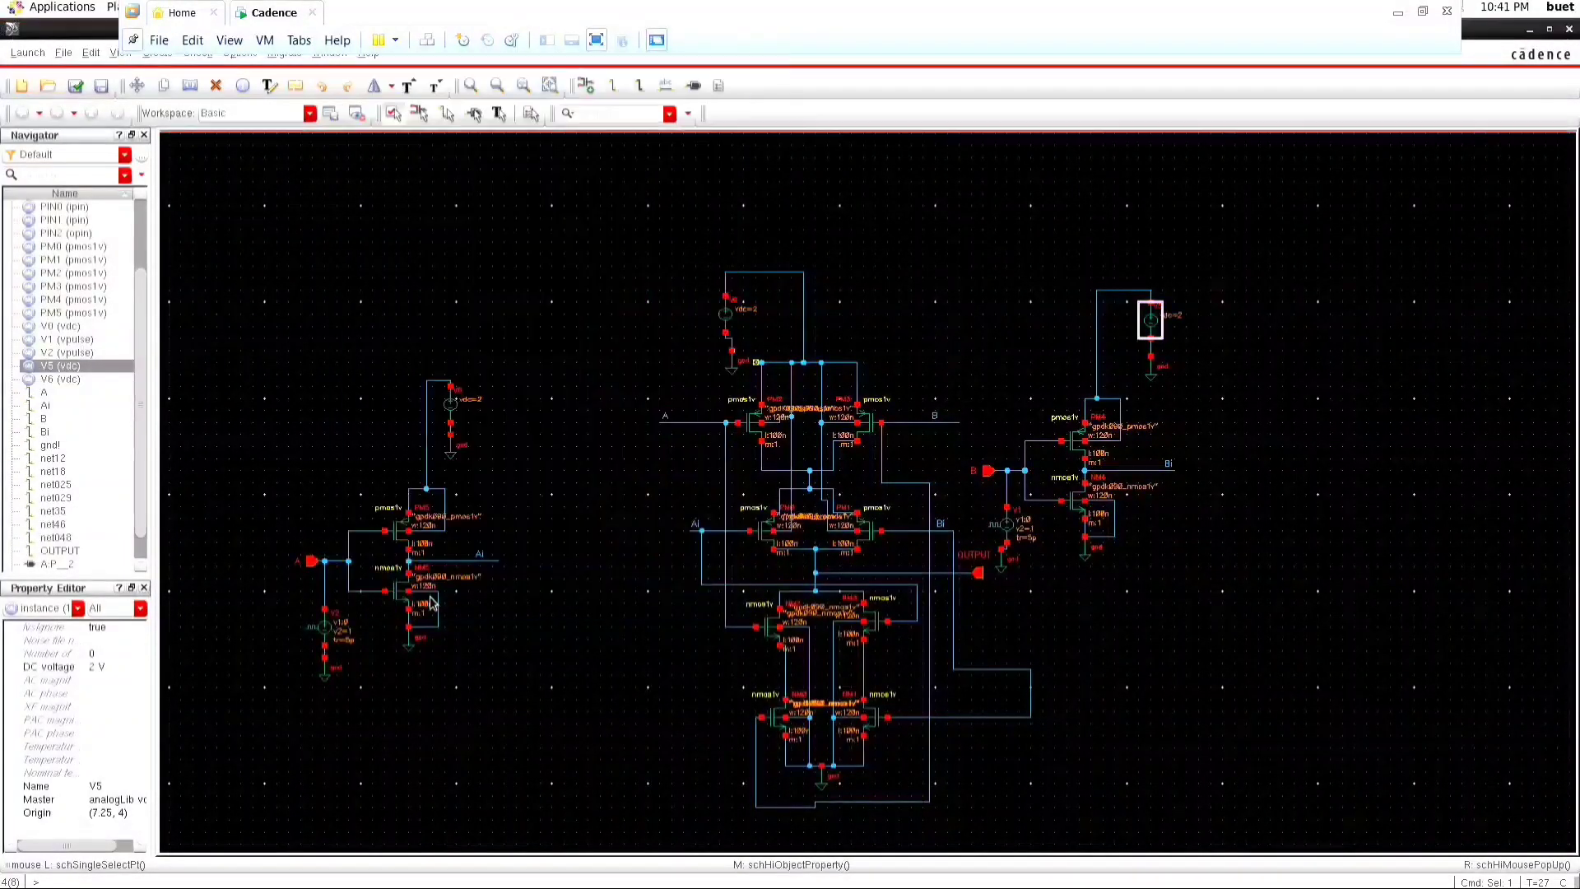
# Check the DC voltage in the properties of vdc source V0 above the central transistor network.
pyautogui.click(727, 322)
pyautogui.rightClick(727, 318)
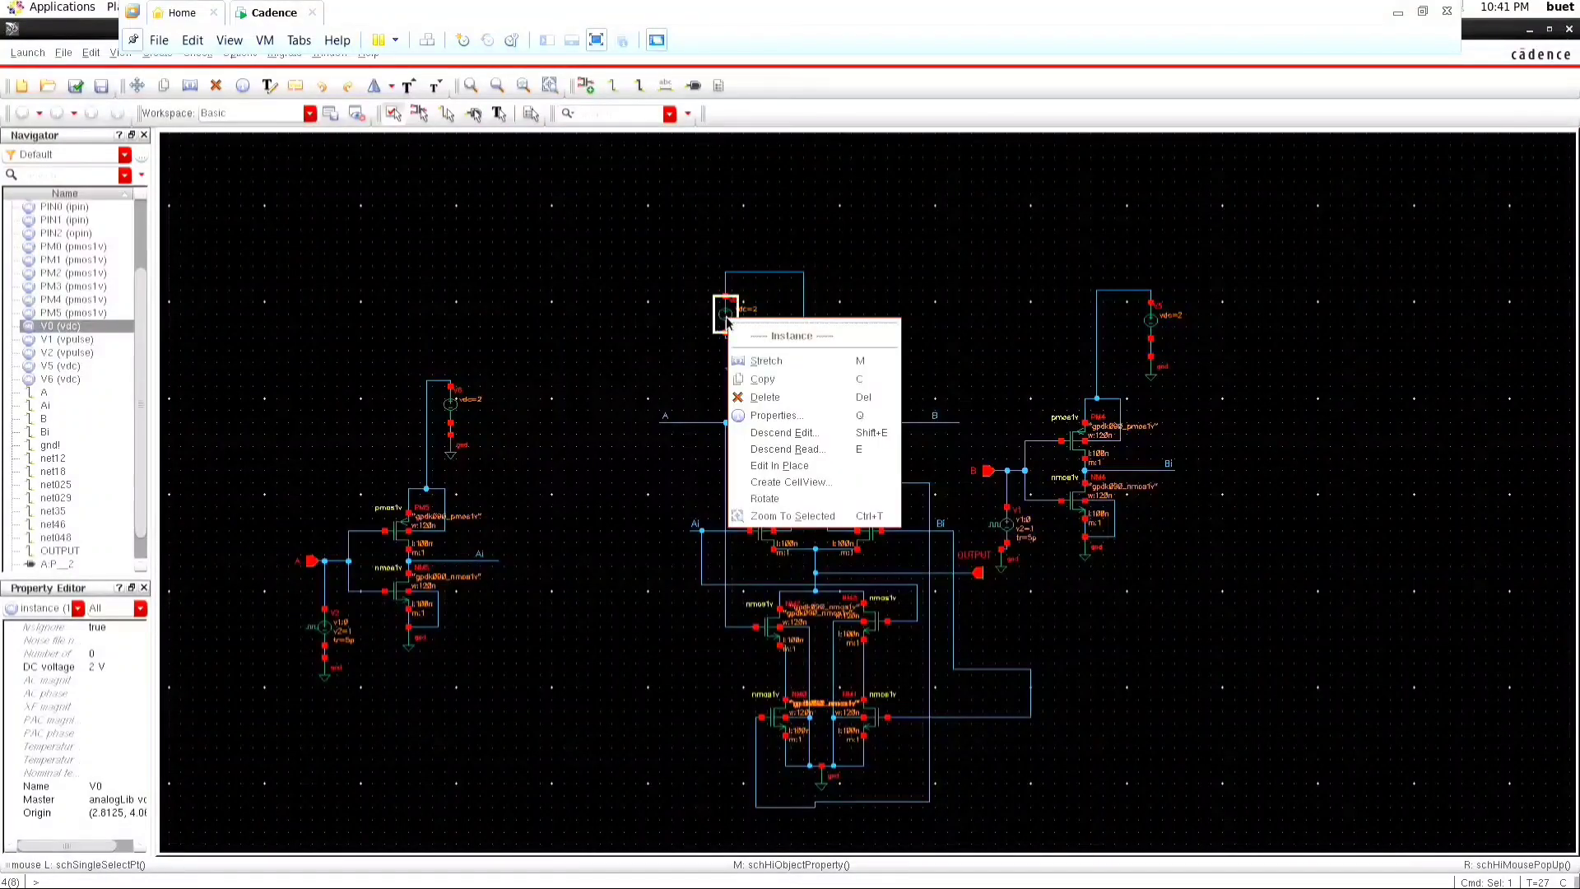
pyautogui.click(766, 417)
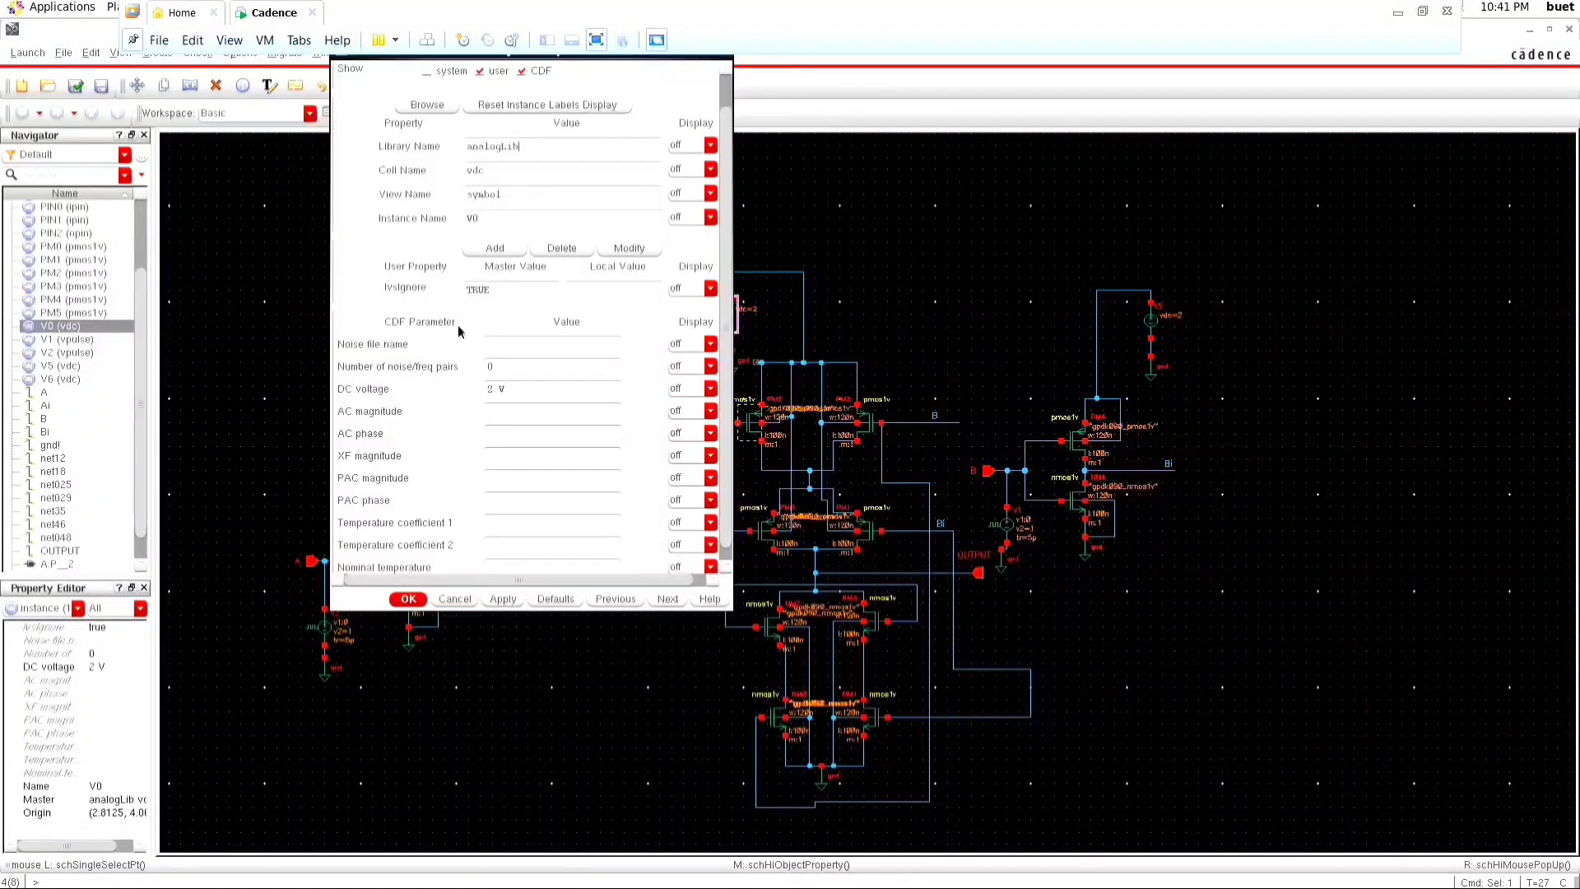
pyautogui.click(411, 600)
# Inspect the properties of vpulse source V2 at input A, covering its voltages, period, rise and fall times and pulse width.
pyautogui.click(326, 635)
pyautogui.rightClick(326, 634)
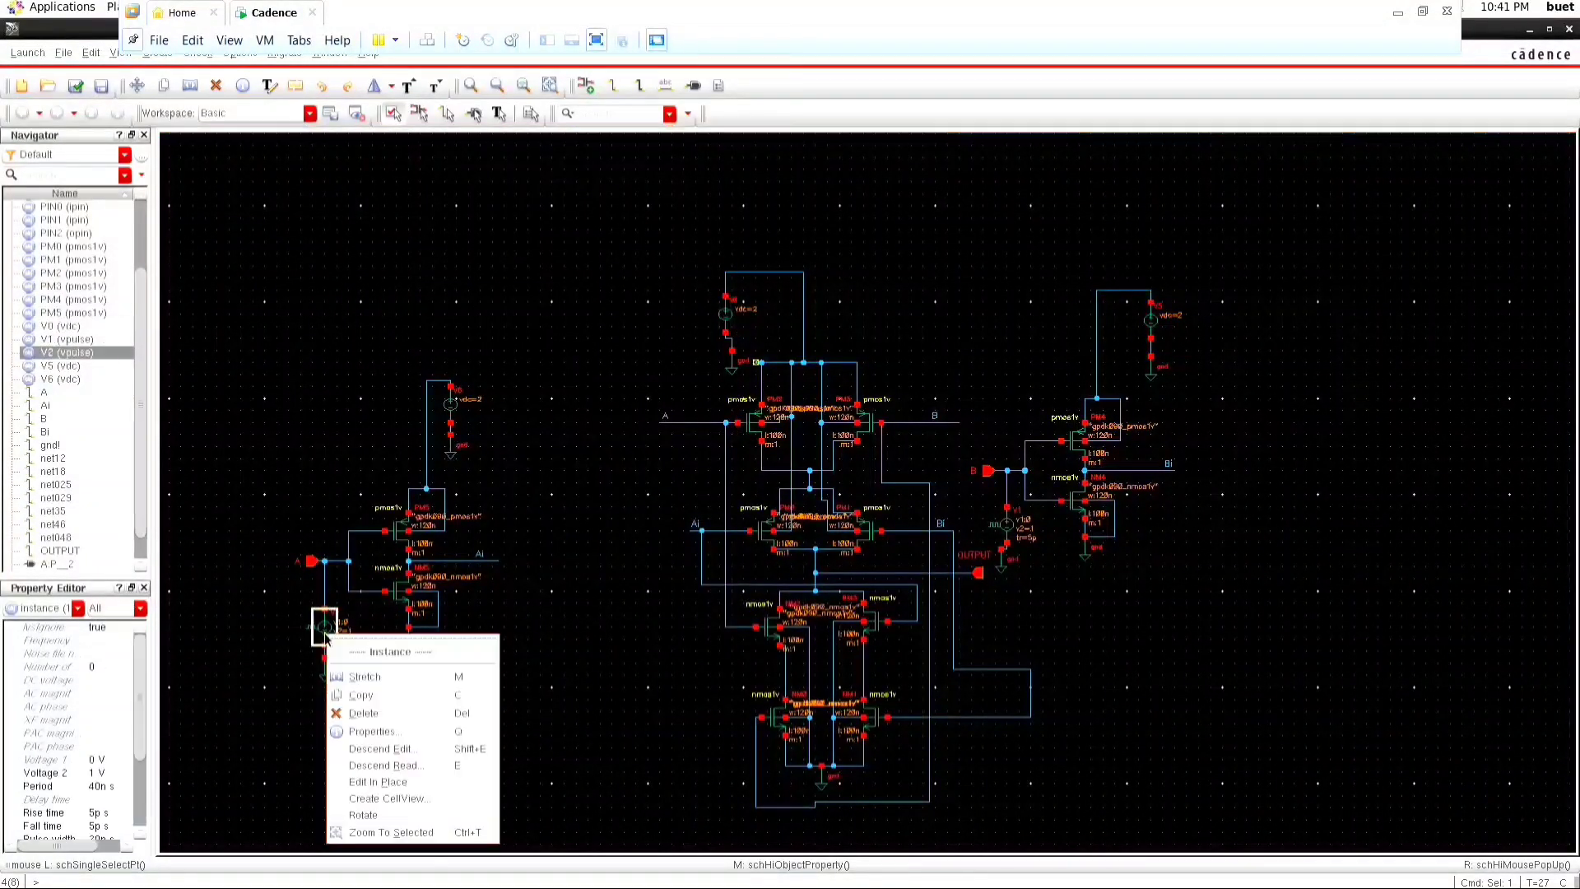
pyautogui.click(368, 731)
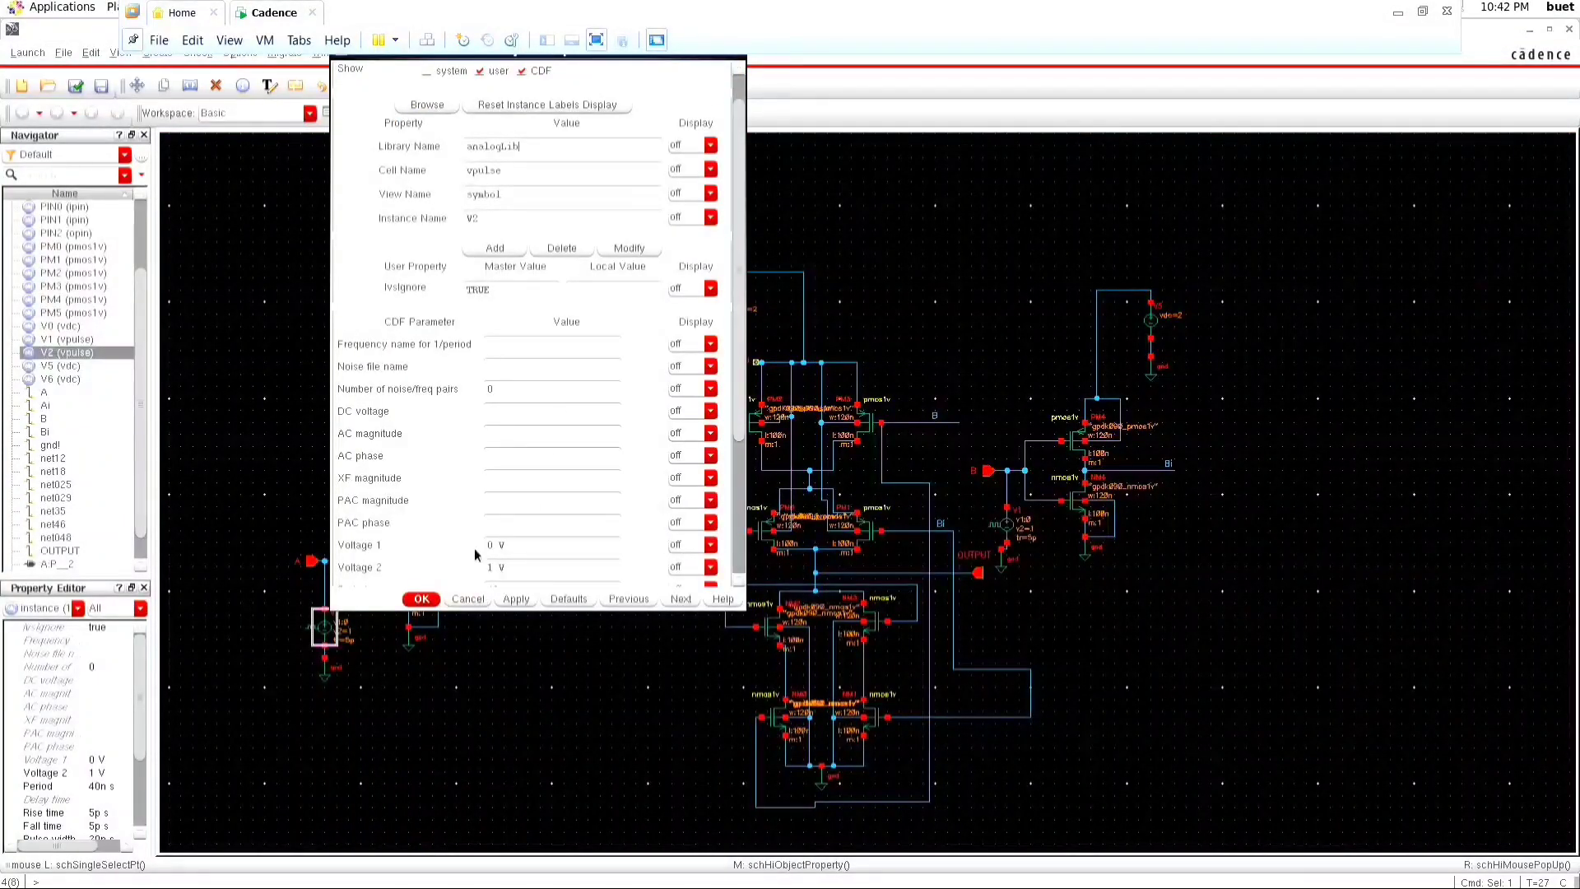
pyautogui.scroll(-2, 476, 556)
pyautogui.scroll(-4, 674, 104)
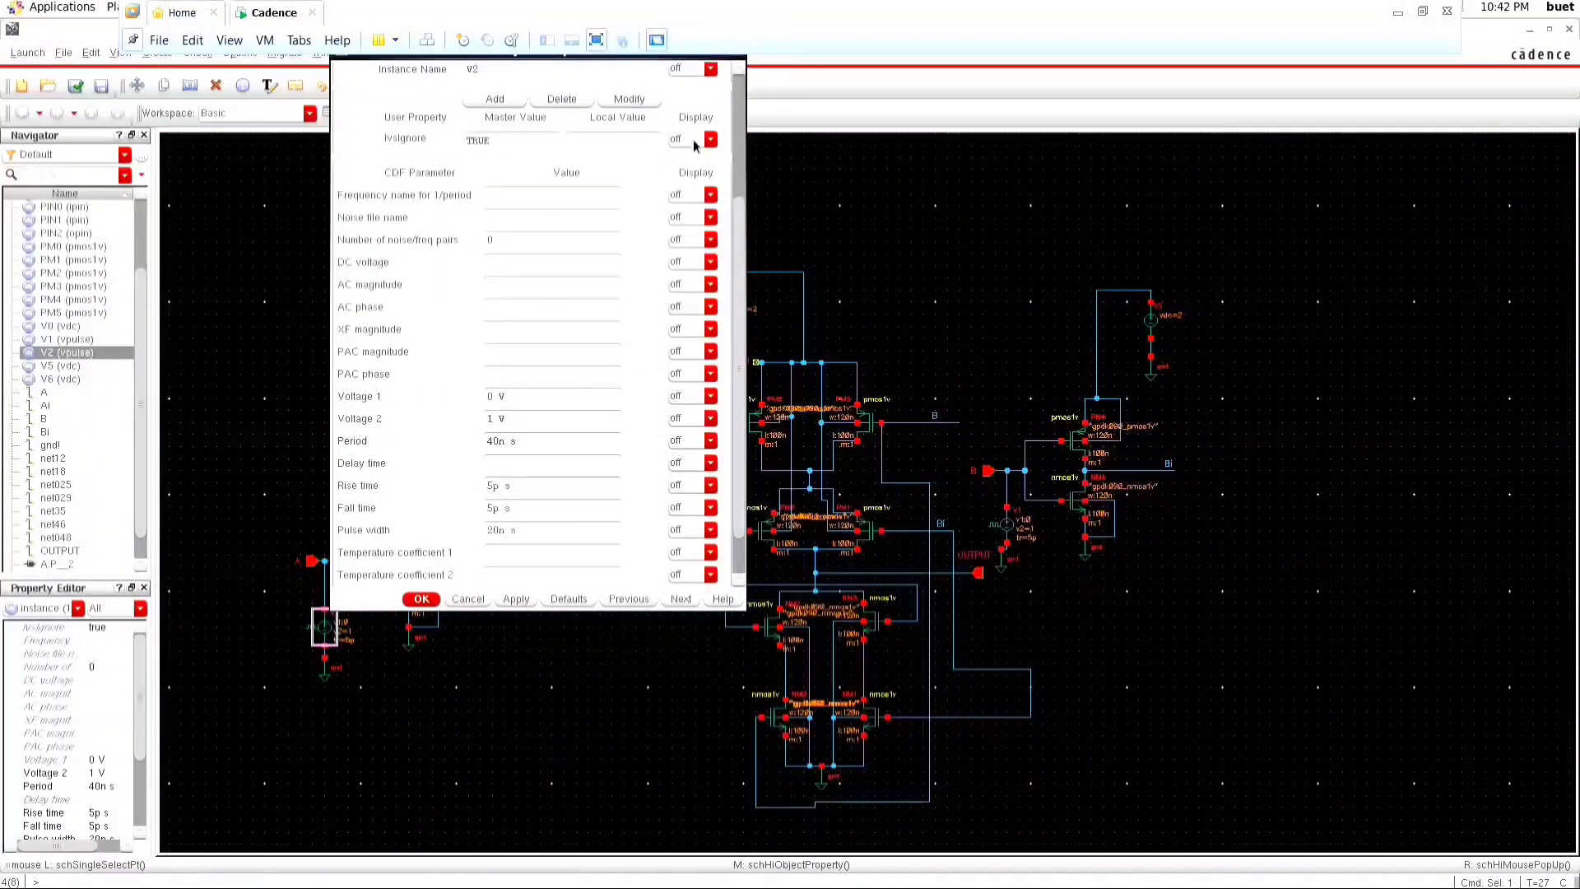
pyautogui.moveTo(377, 57); pyautogui.dragTo(392, 255)
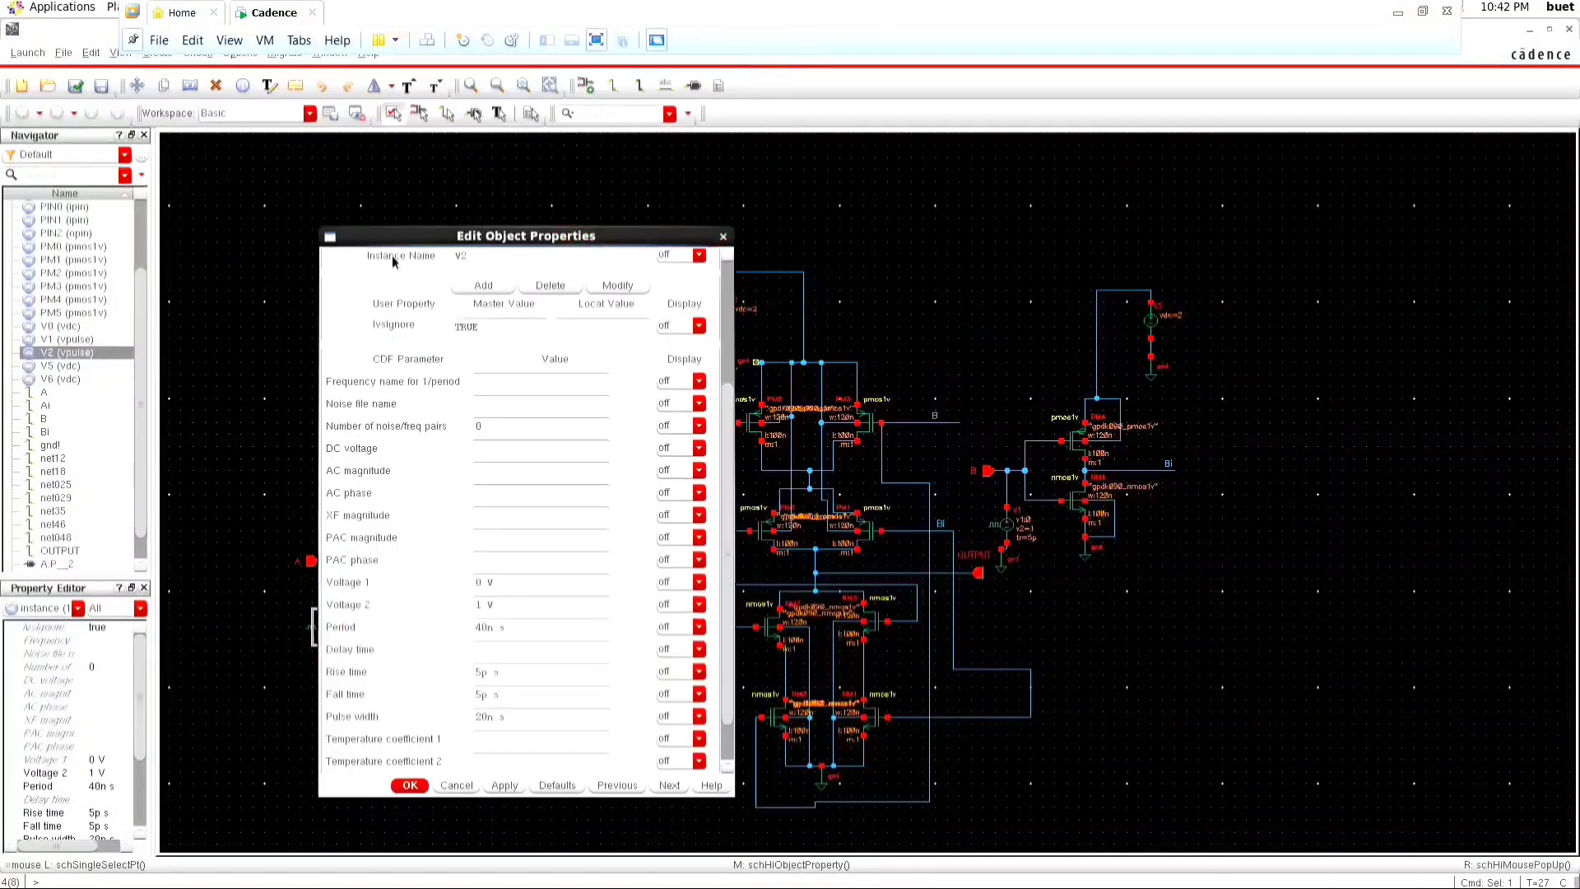
pyautogui.click(723, 240)
pyautogui.click(284, 697)
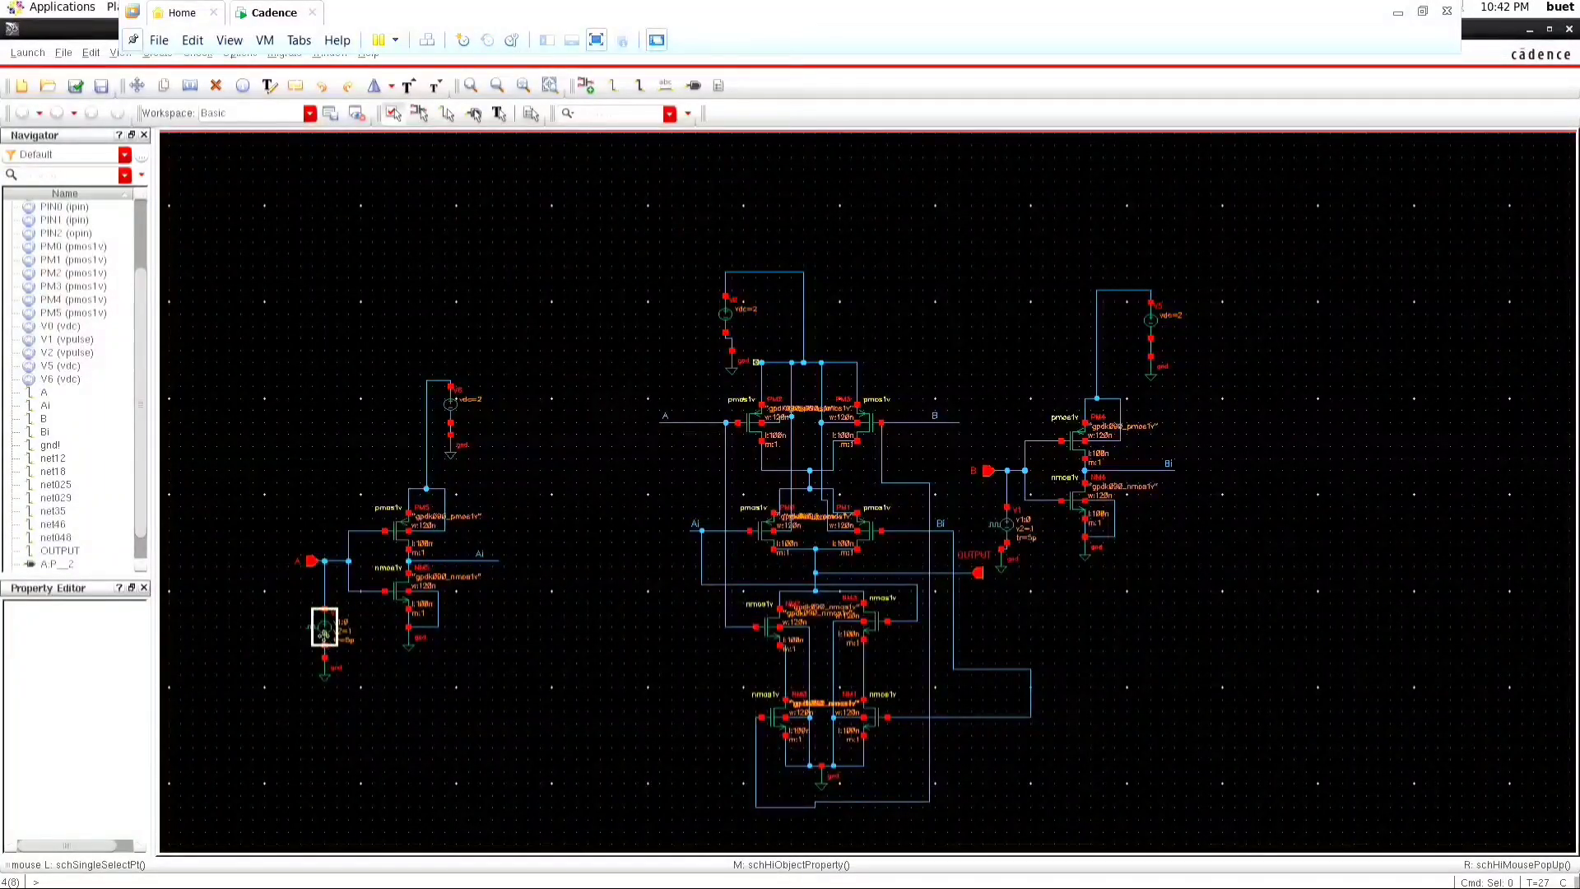
# Reopen the properties of input A's pulse source V2 and recheck its voltage and timing parameters.
pyautogui.click(325, 634)
pyautogui.rightClick(325, 637)
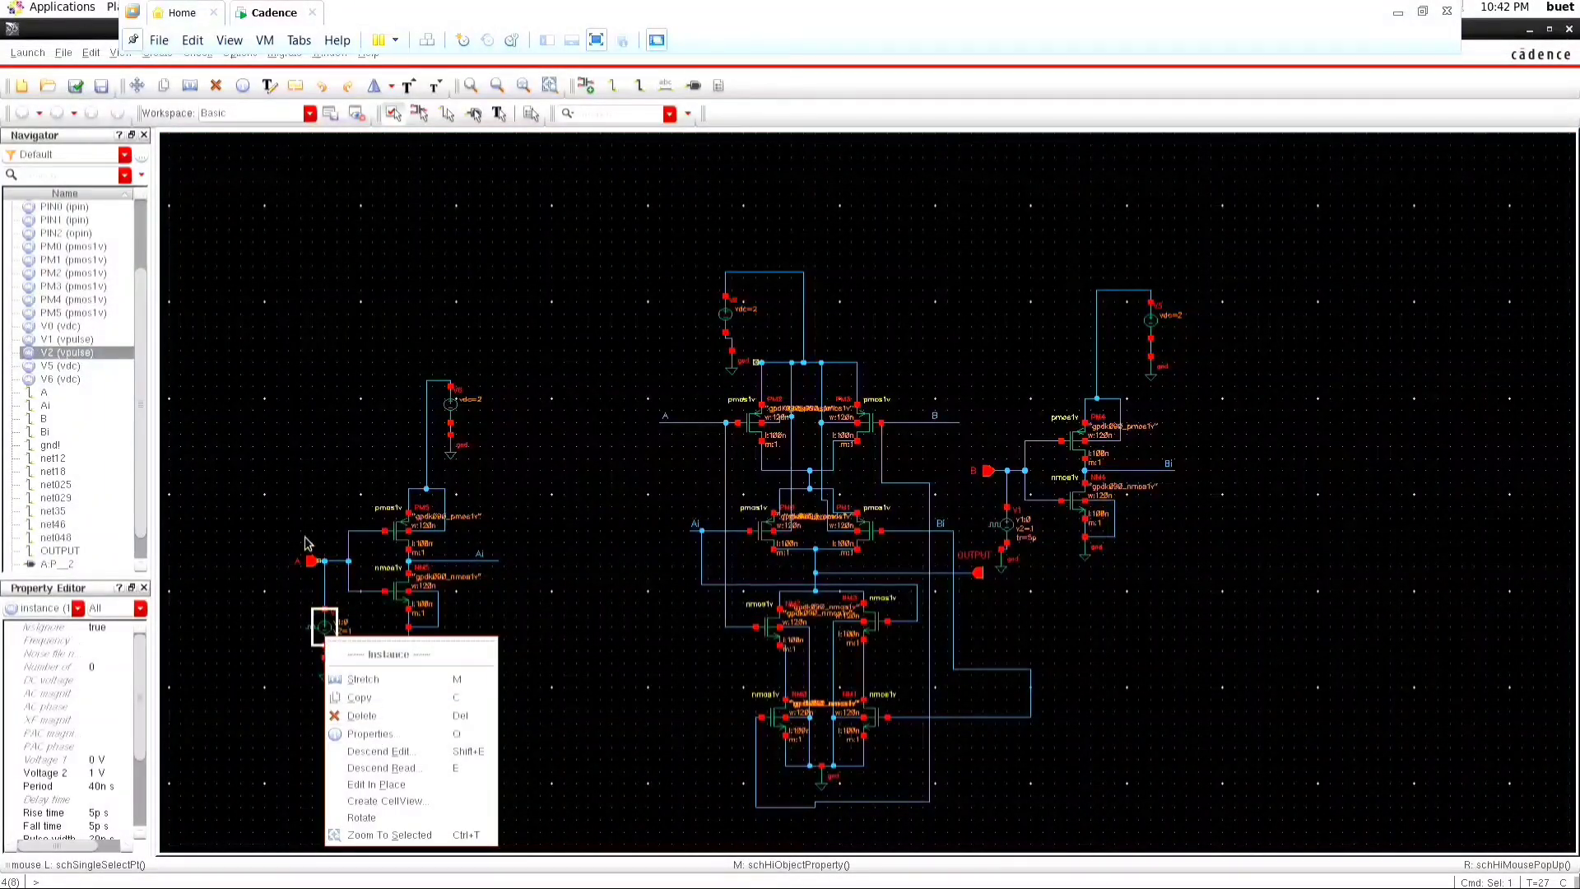
pyautogui.click(269, 447)
pyautogui.rightClick(322, 623)
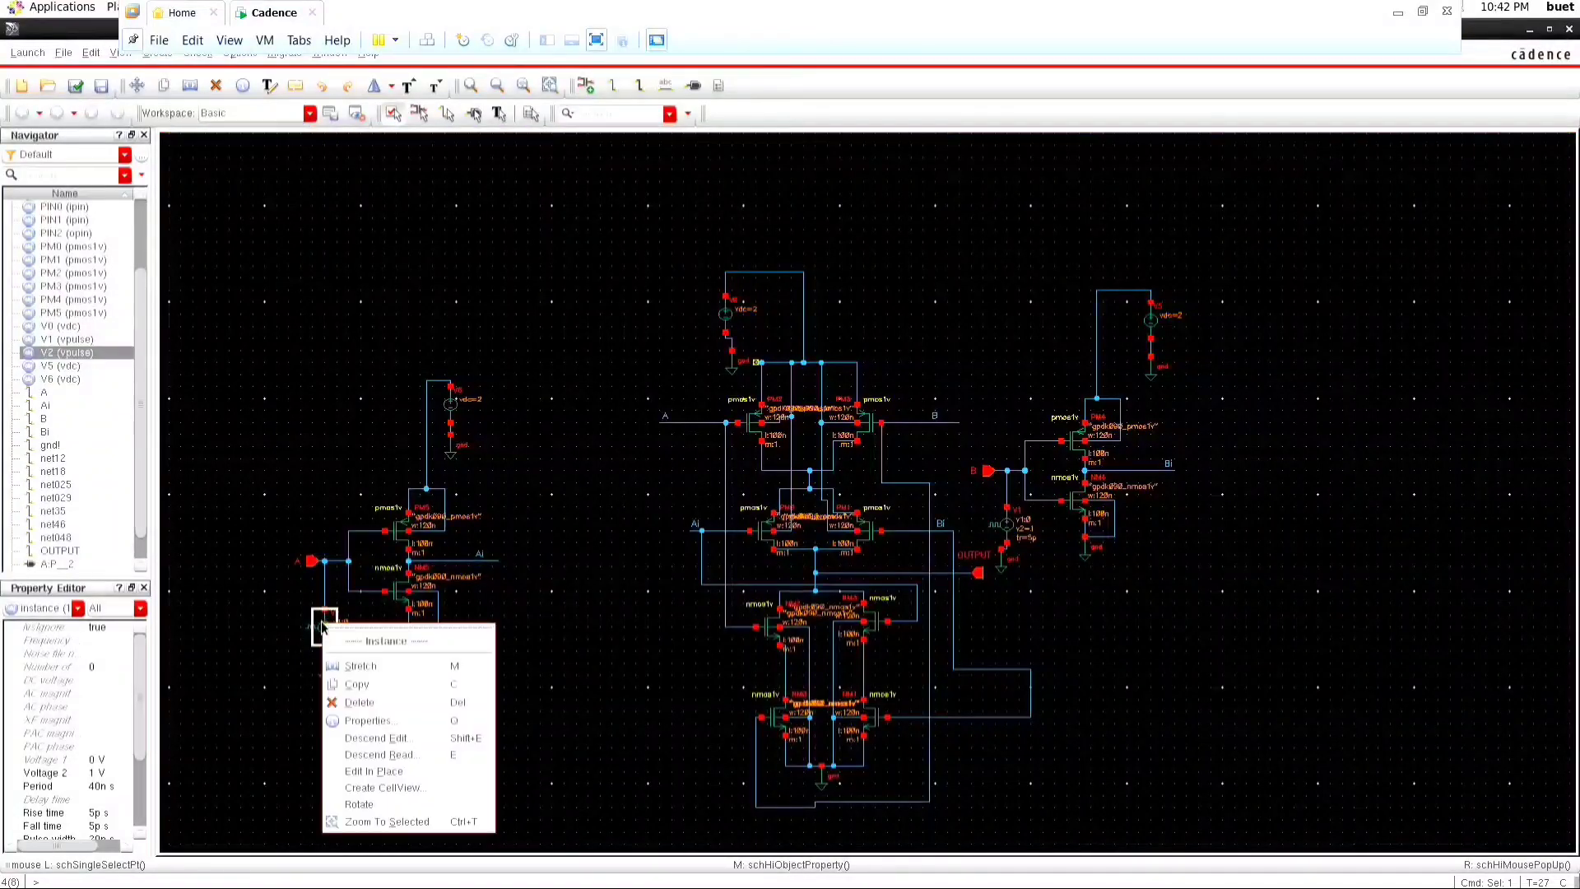
pyautogui.click(375, 718)
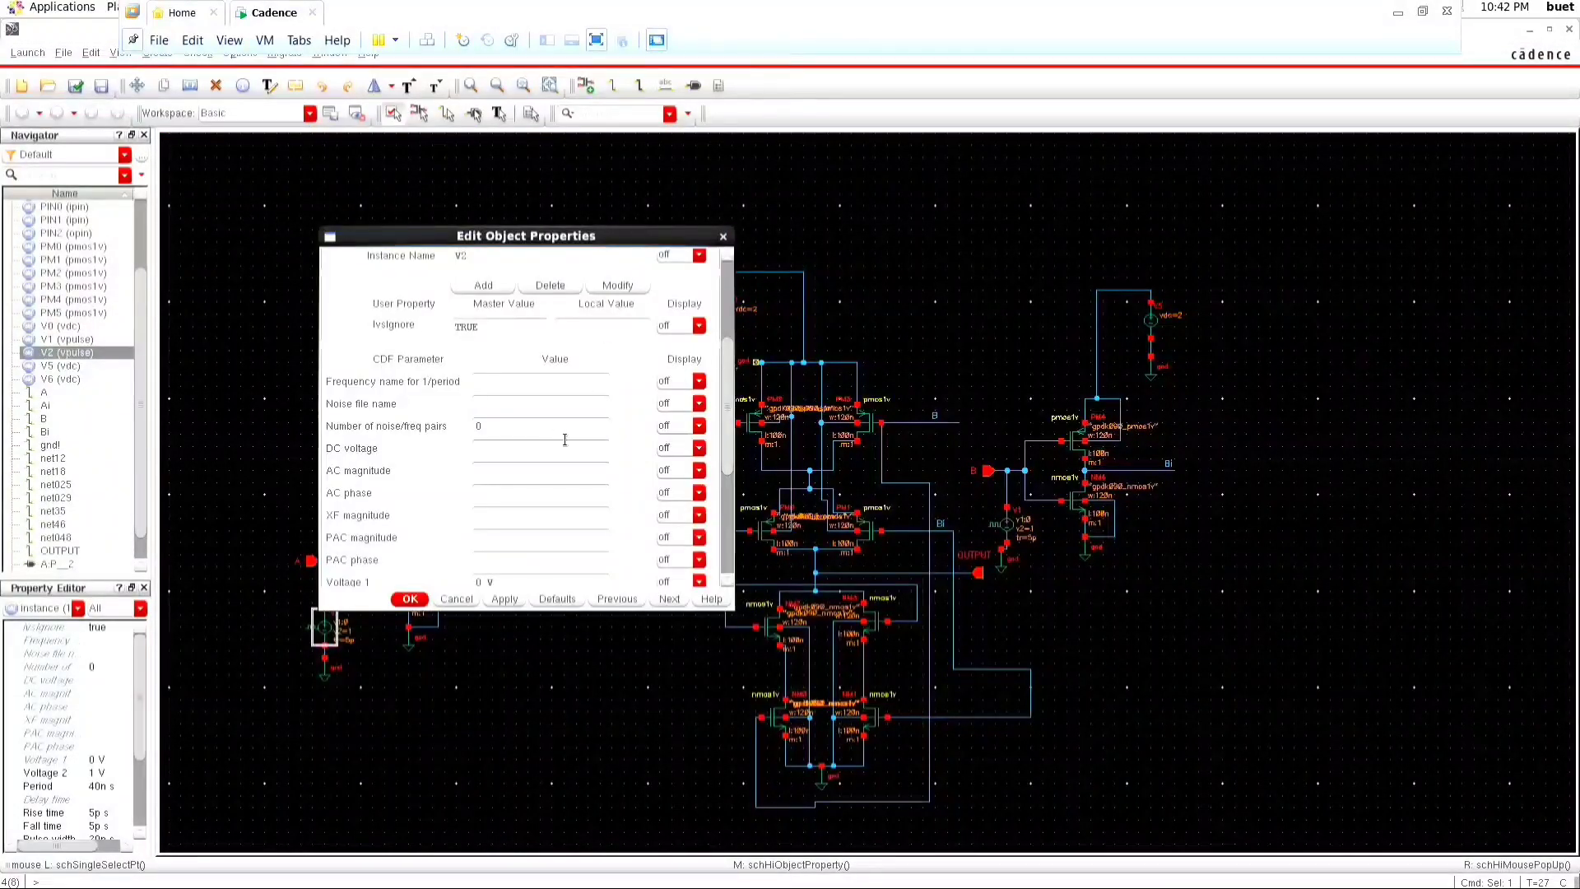
pyautogui.scroll(-5, 444, 523)
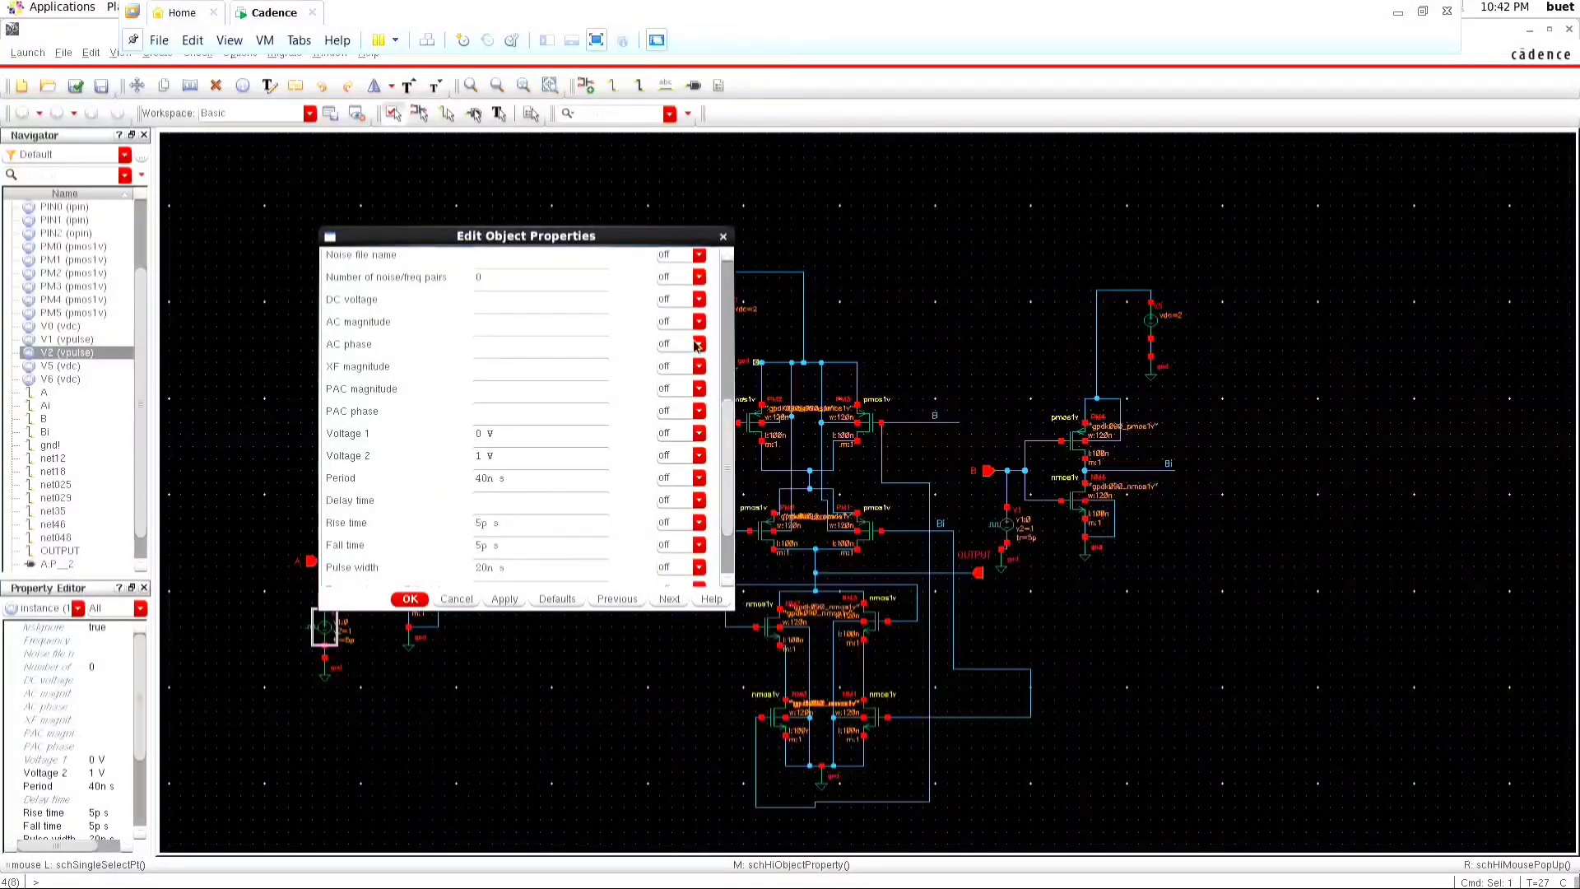
pyautogui.click(723, 237)
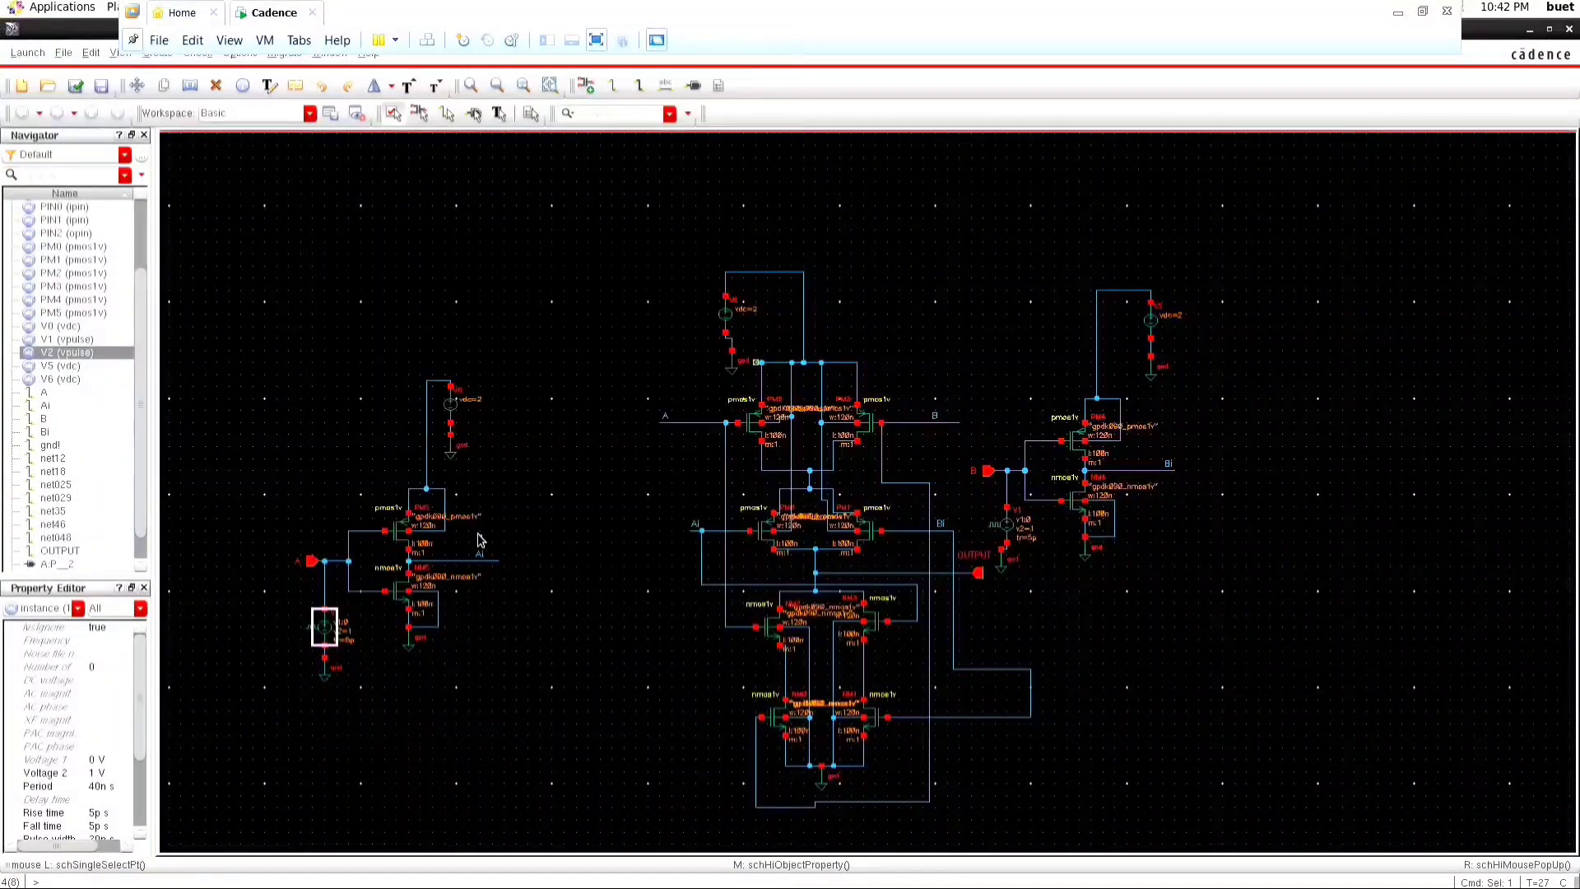
pyautogui.click(576, 603)
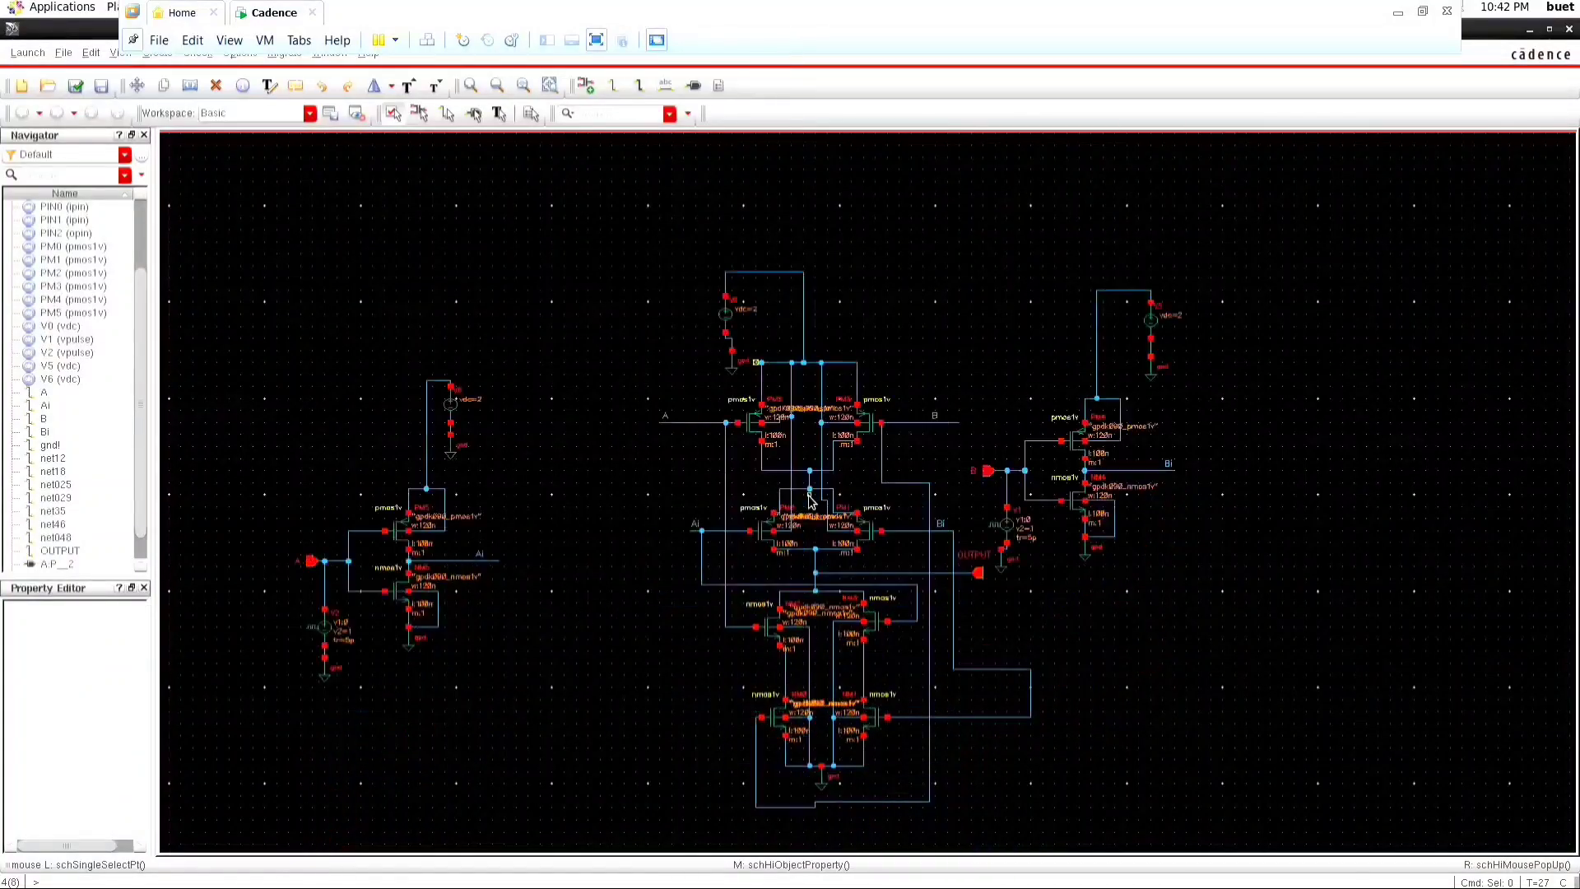
# Launch ADE L for the XNOR schematic and take the virtual machine out of full-screen mode.
pyautogui.click(28, 54)
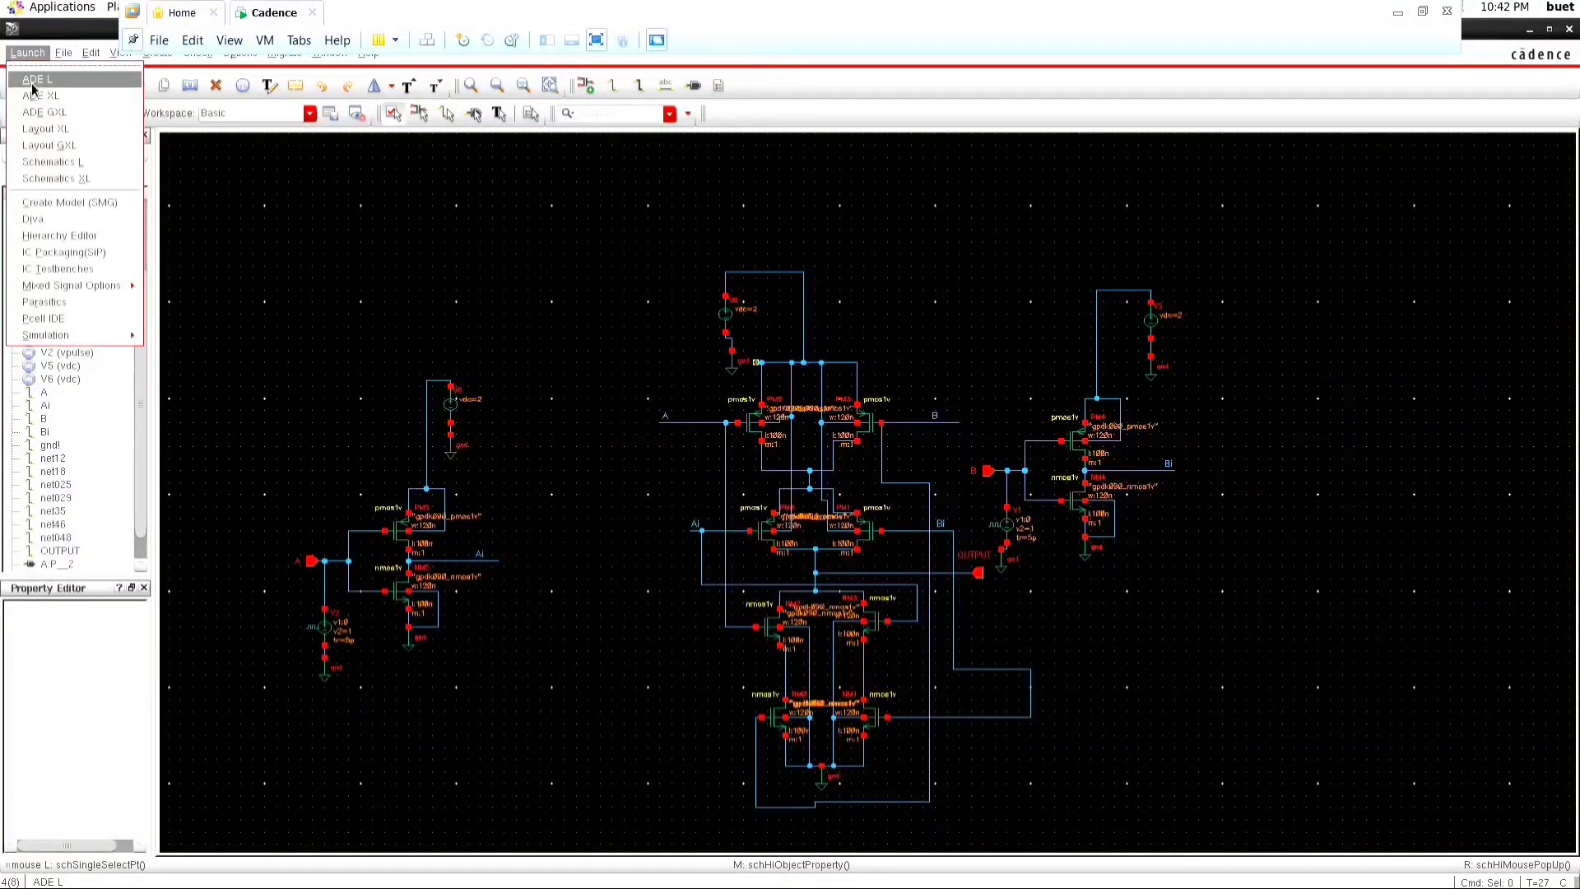
pyautogui.click(33, 80)
pyautogui.doubleClick(545, 275)
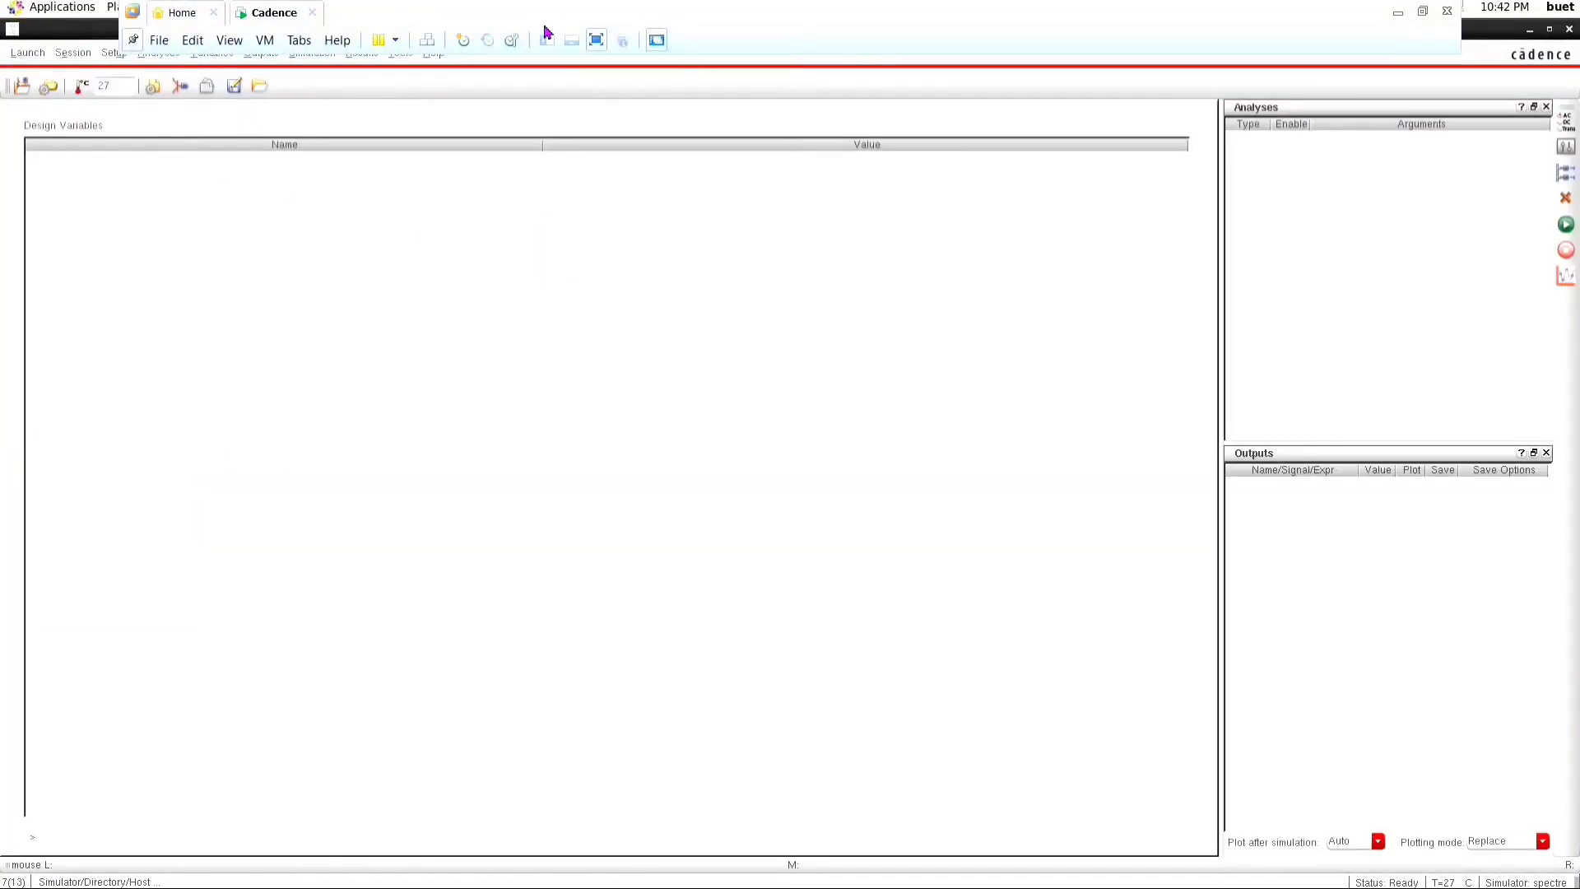
pyautogui.click(596, 43)
# Set the simulation's model library file to gpdk090_mos.scs with section TT_s1v.
pyautogui.click(459, 224)
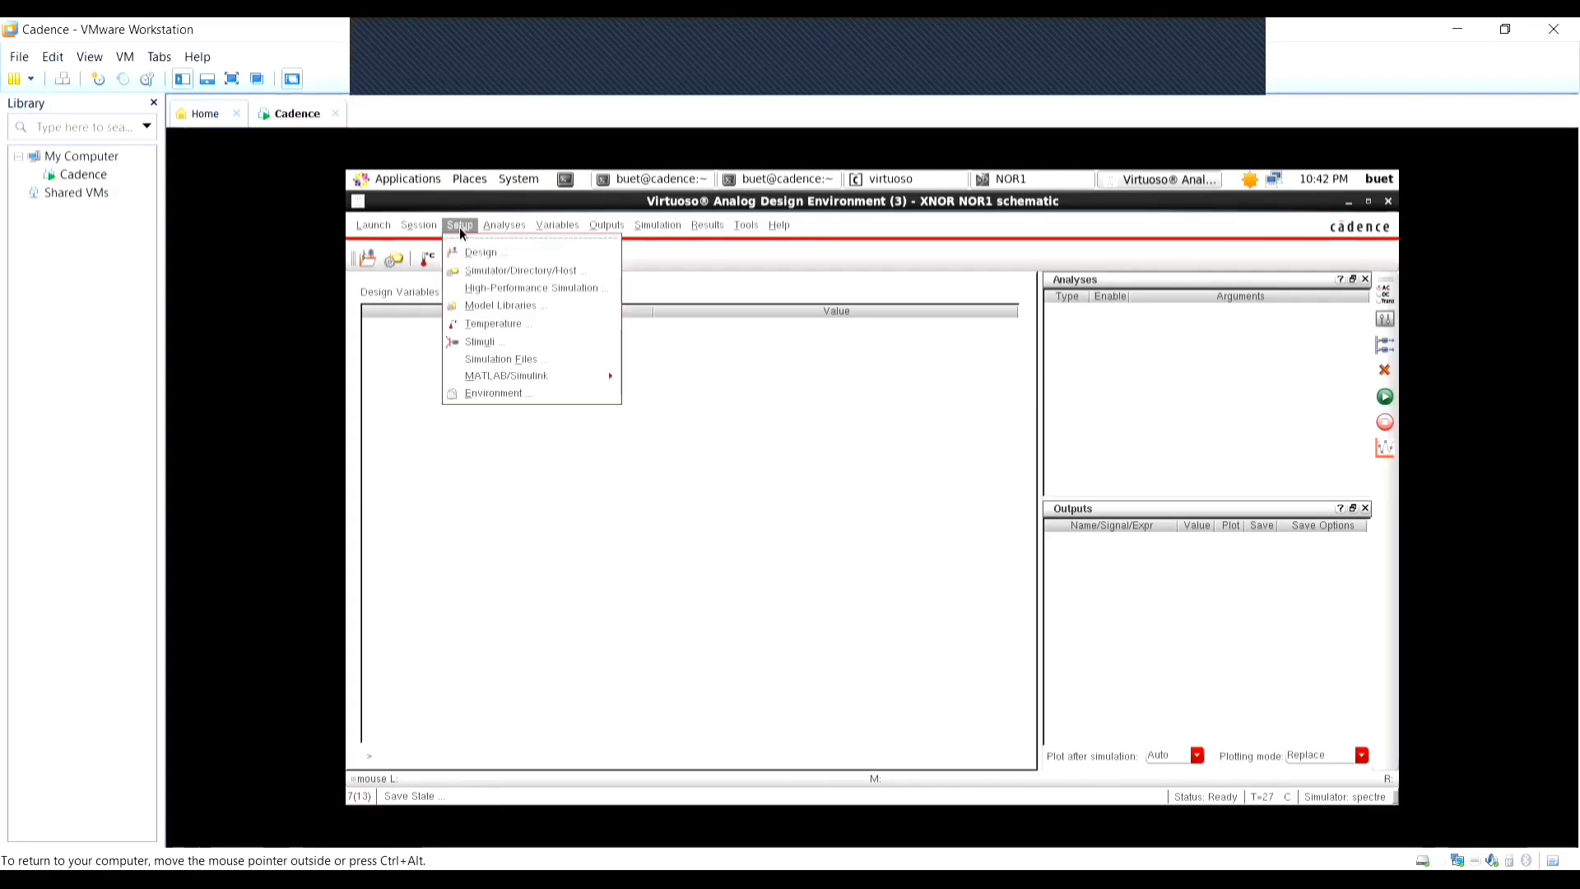
pyautogui.click(486, 306)
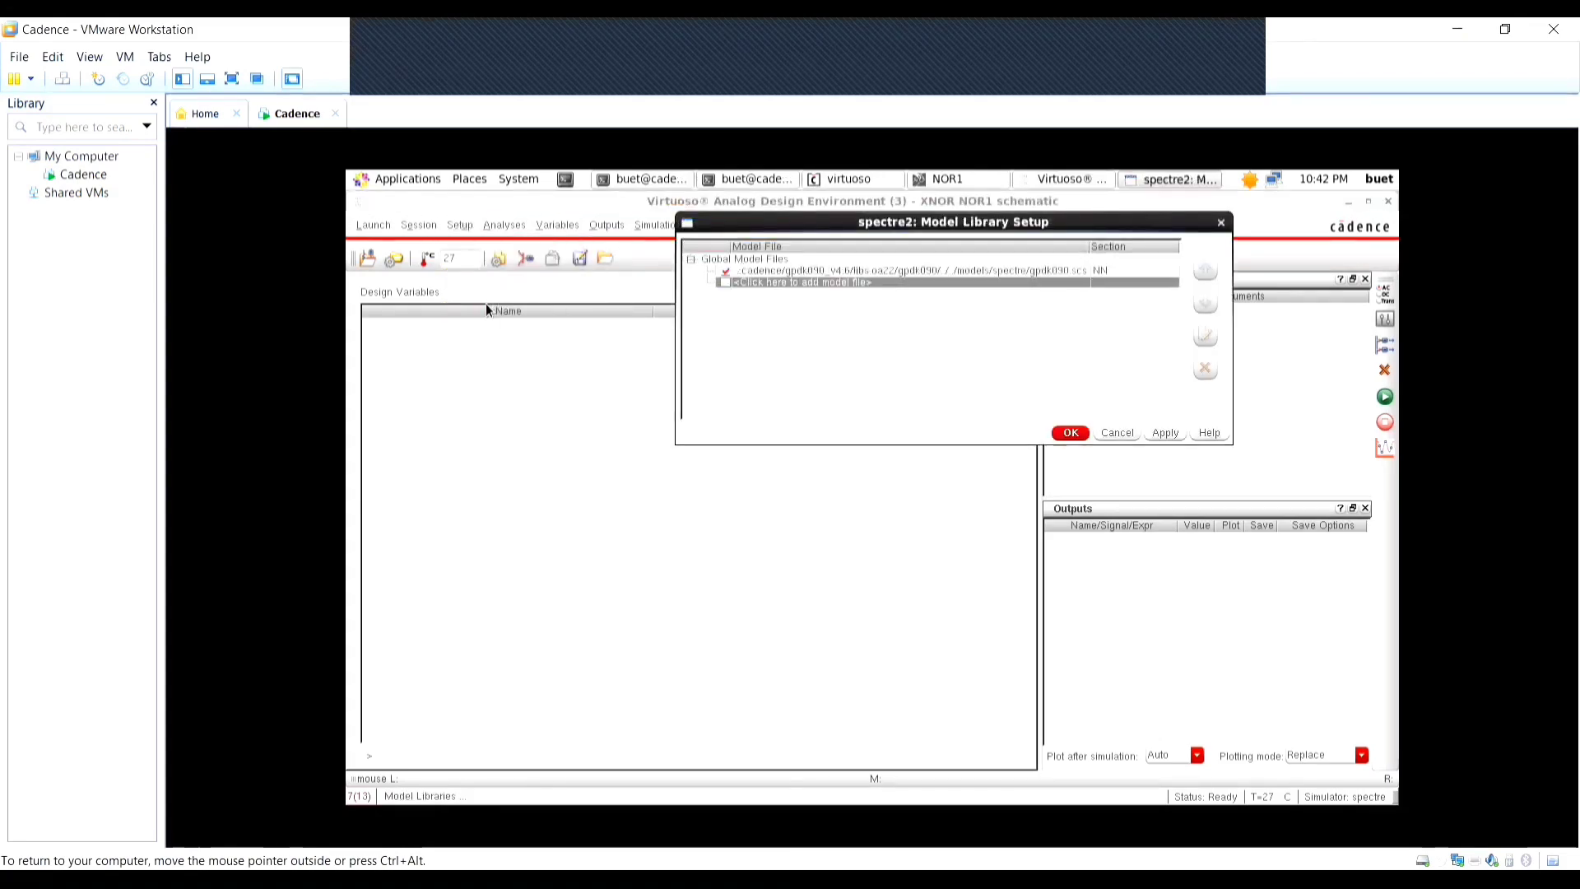
pyautogui.click(898, 269)
pyautogui.click(1070, 270)
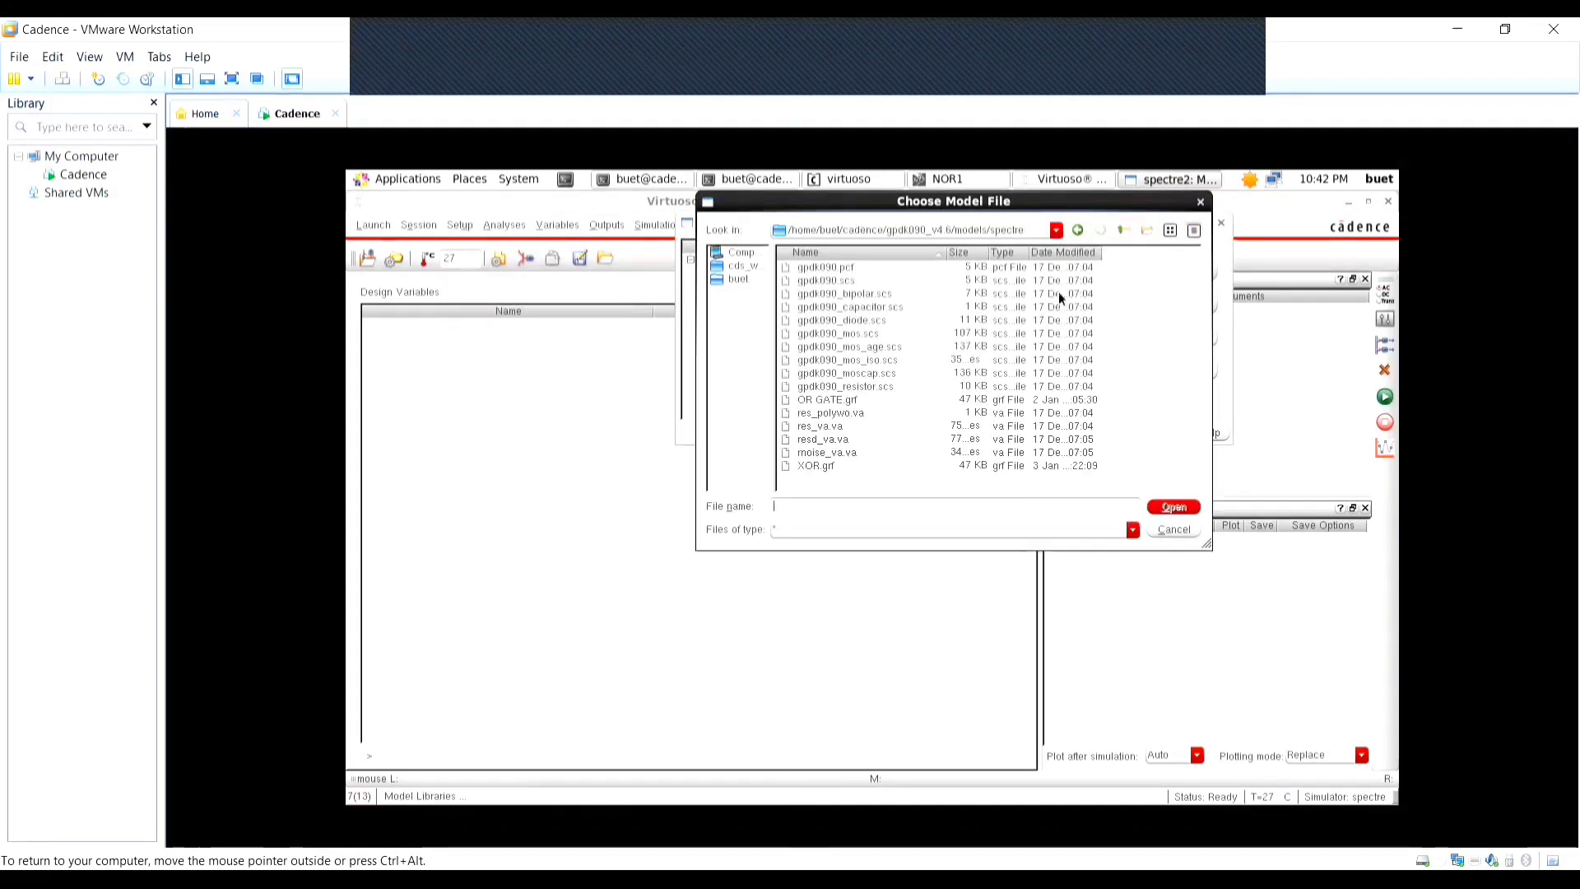
pyautogui.click(864, 333)
pyautogui.click(1173, 506)
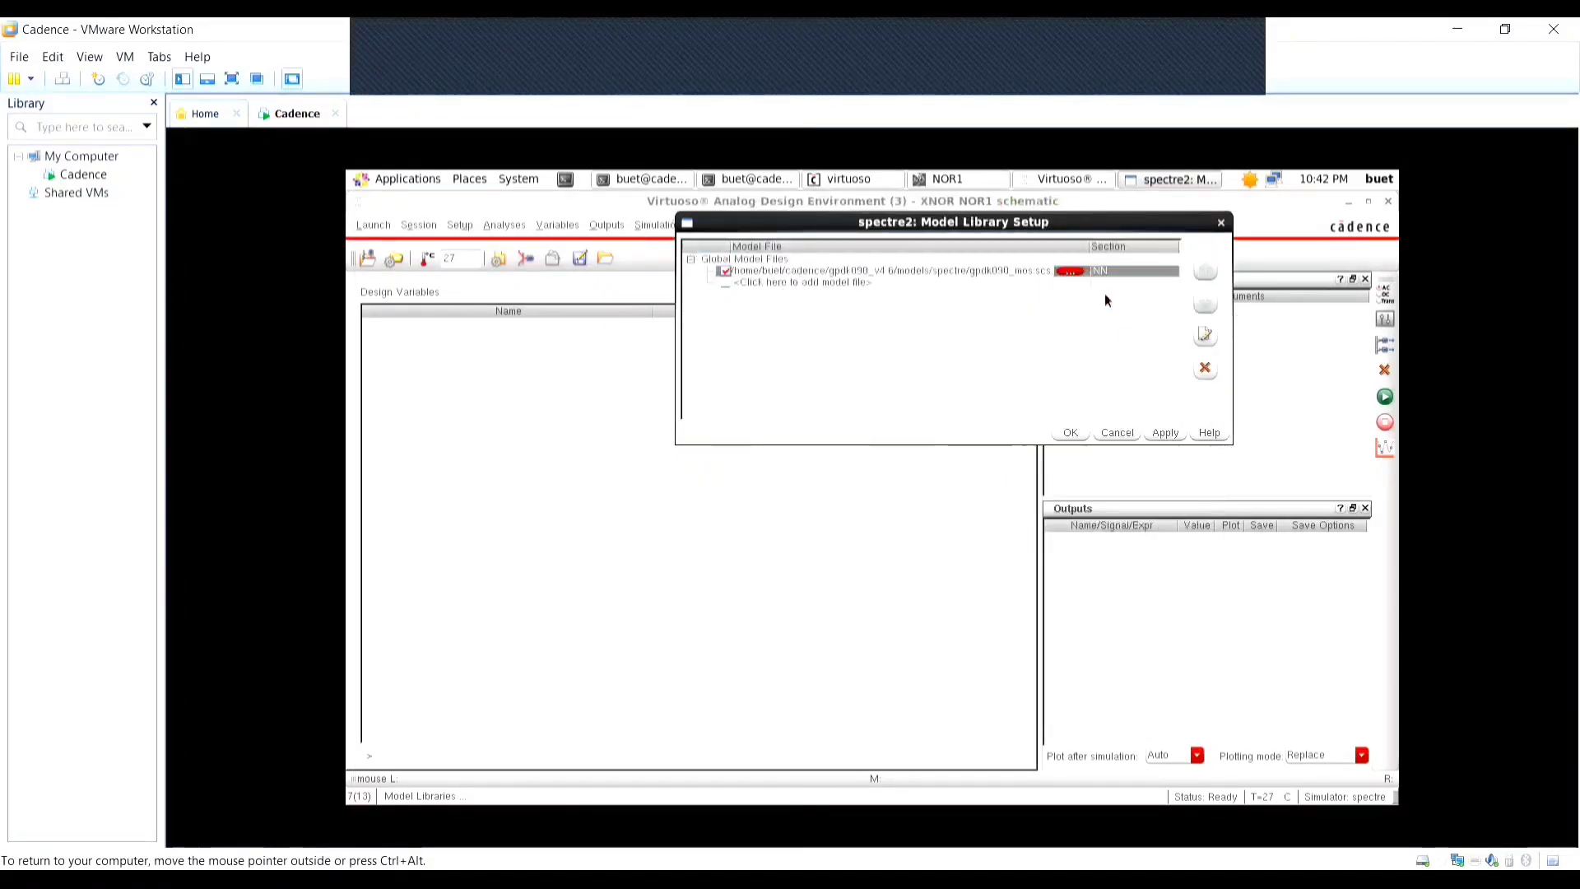
pyautogui.click(1126, 268)
pyautogui.click(1173, 272)
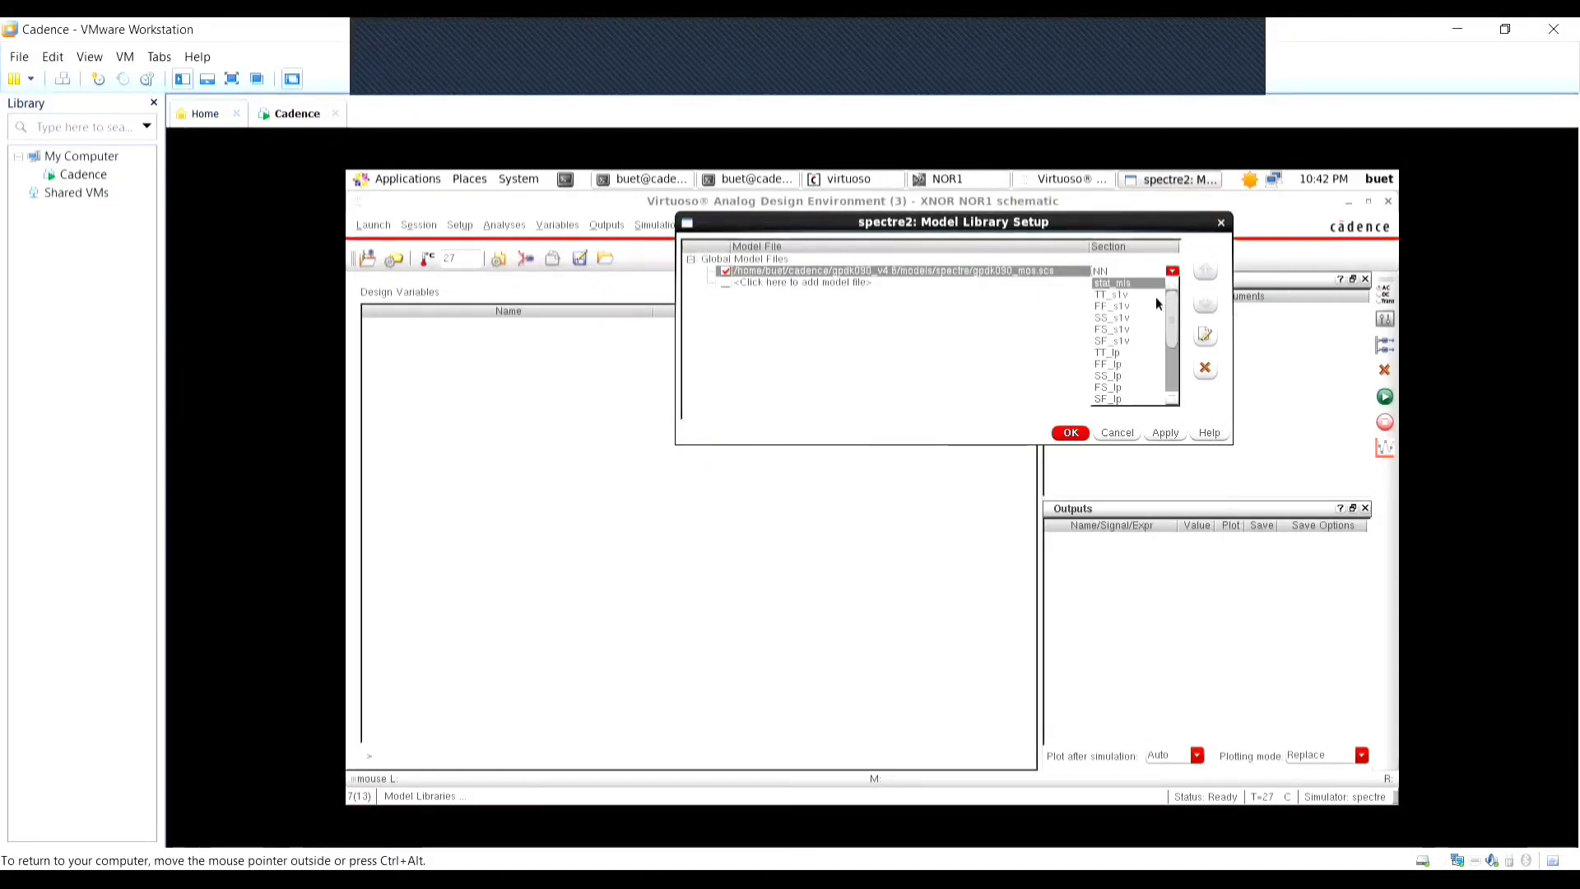
pyautogui.click(1098, 294)
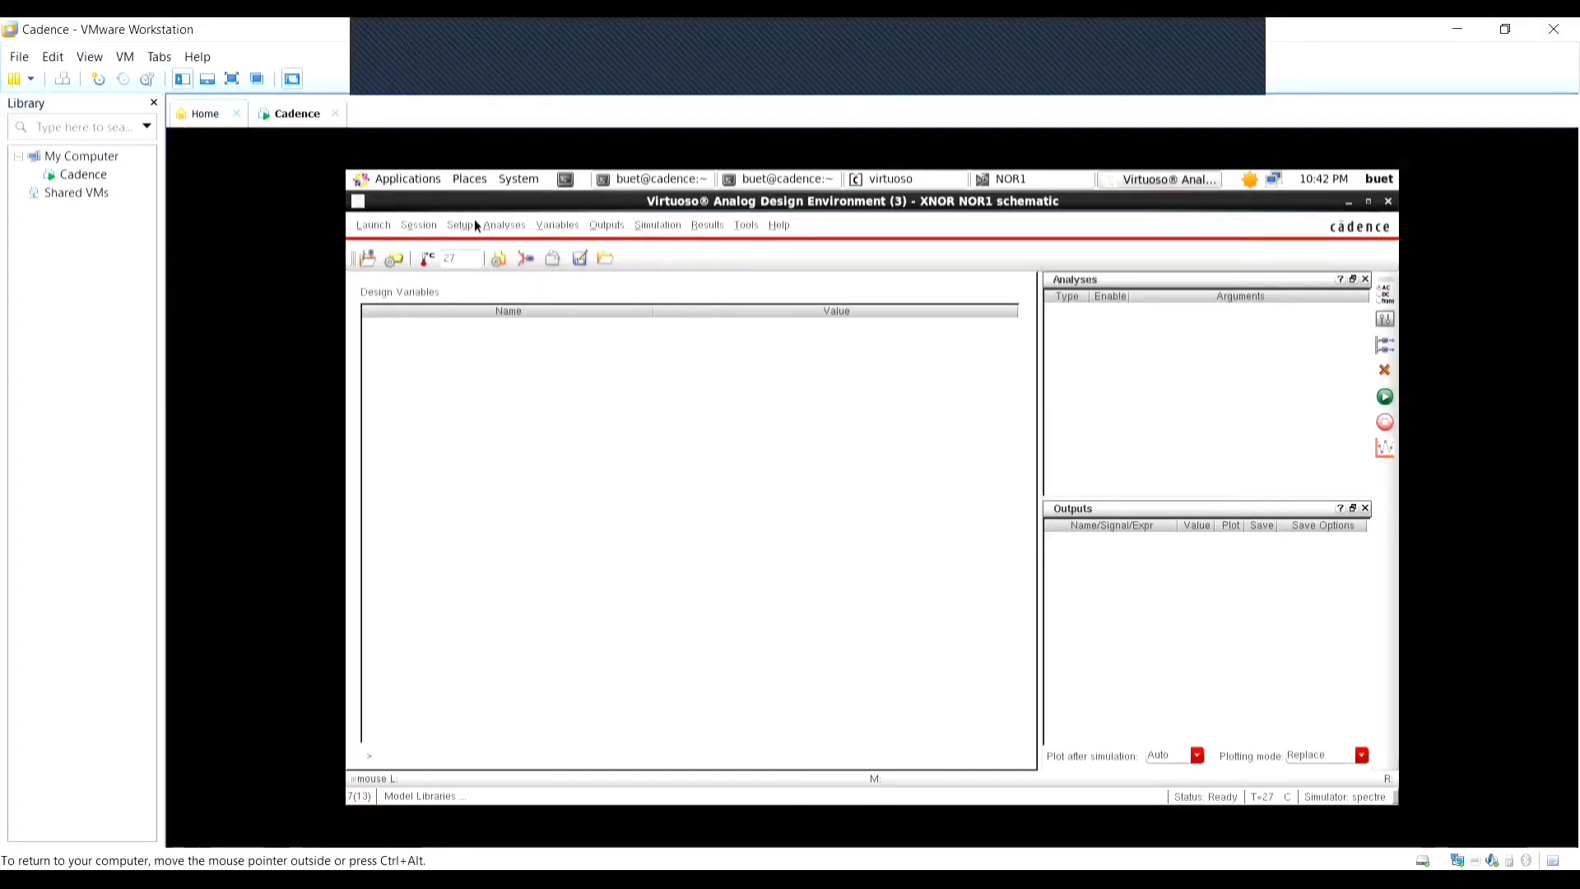
# Start choosing the outputs for plotting on the schematic and pick net A at the input of the A inverter.
pyautogui.click(616, 227)
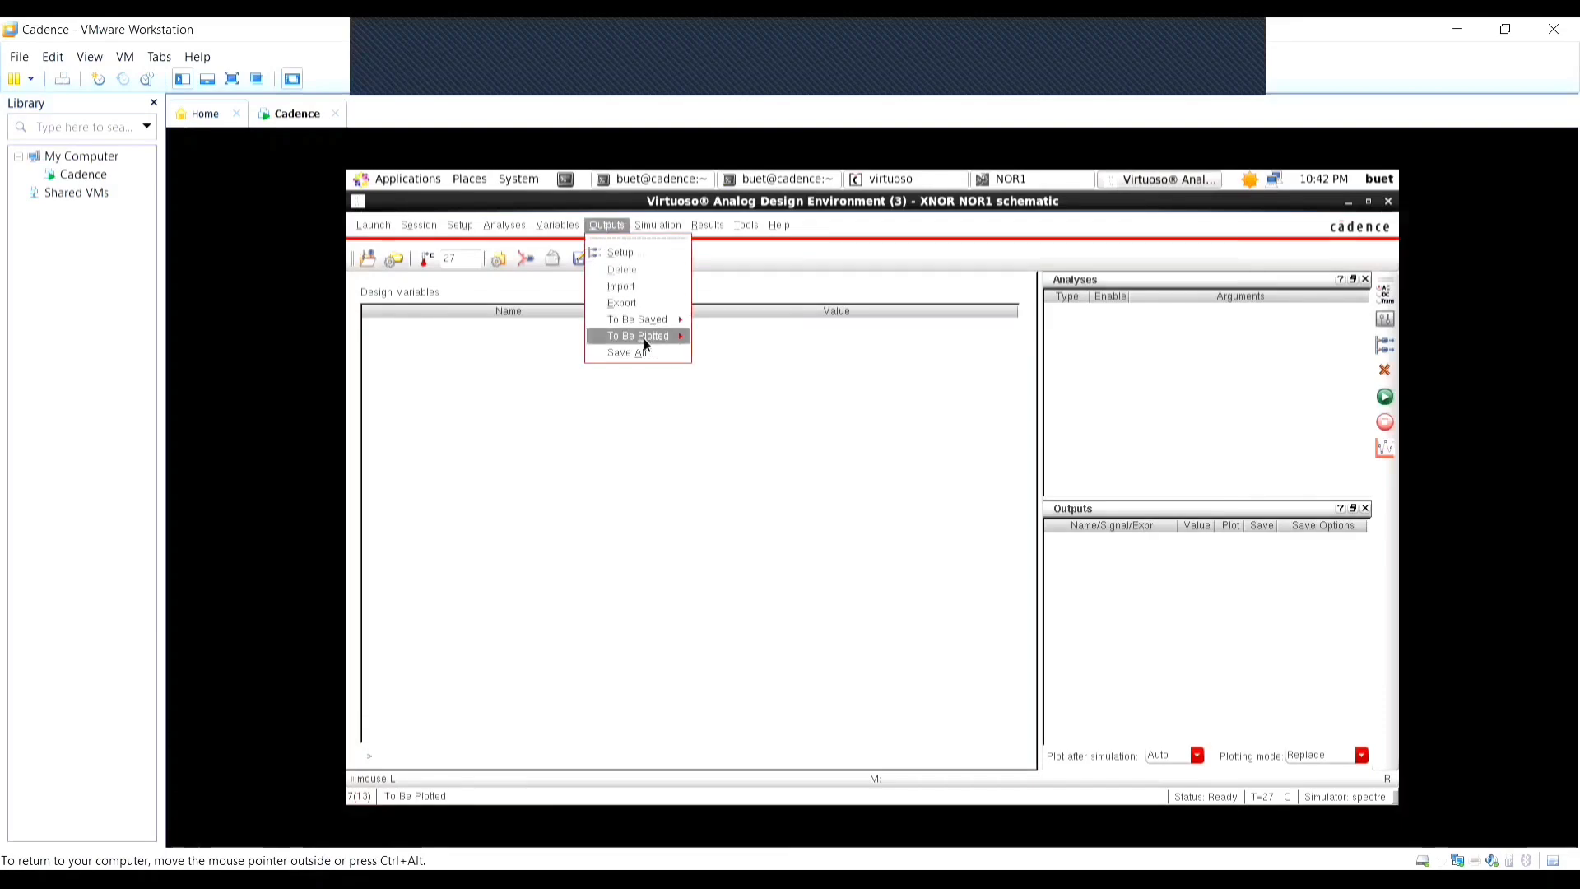
pyautogui.moveTo(644, 341)
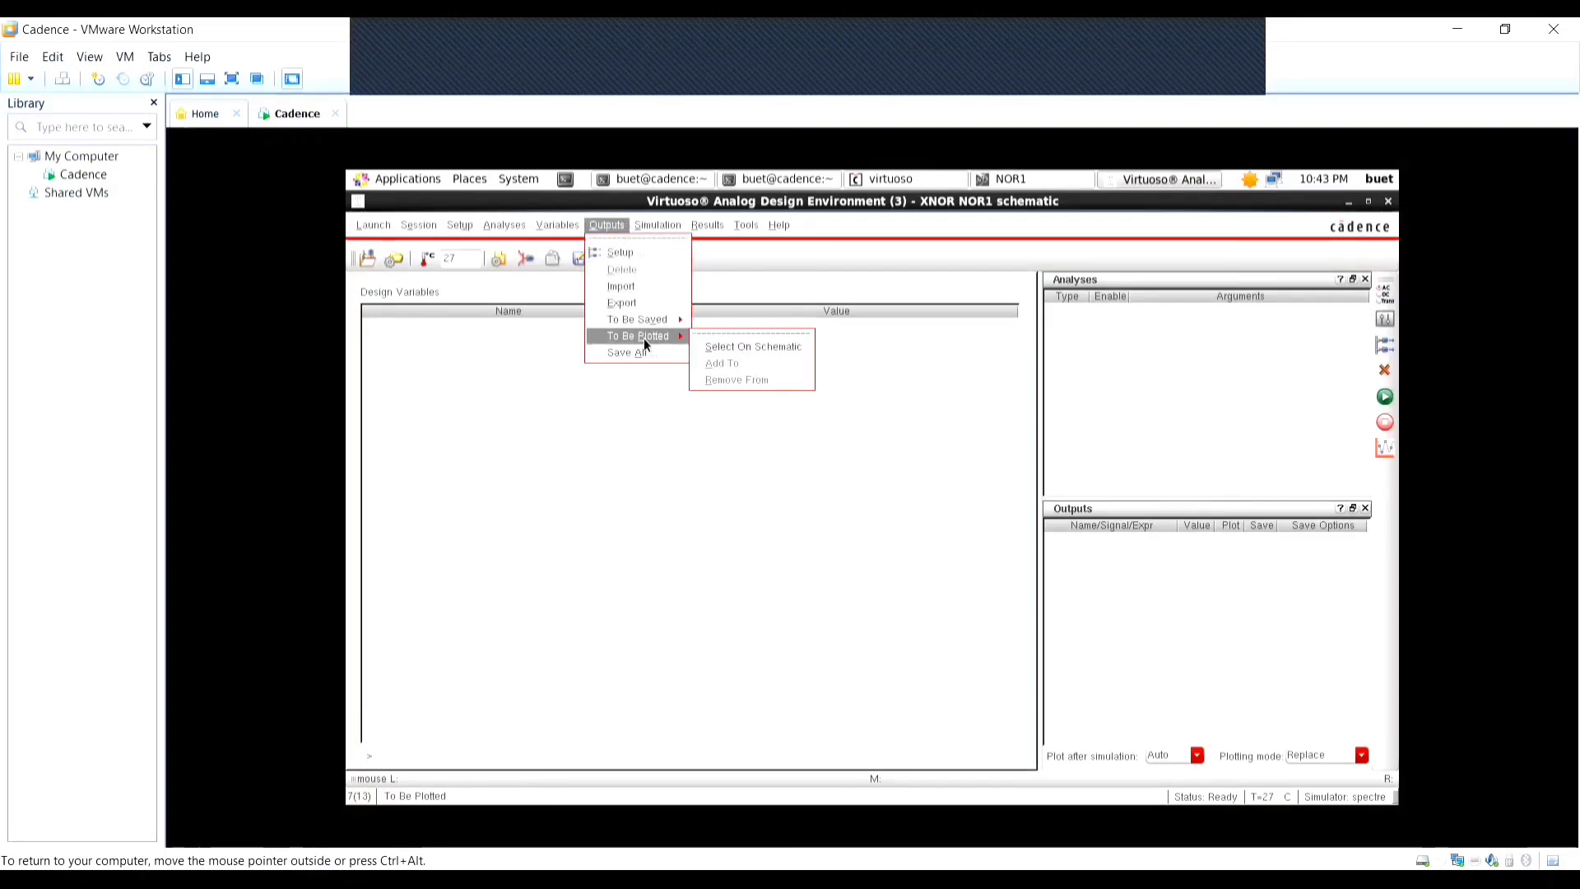
pyautogui.click(754, 349)
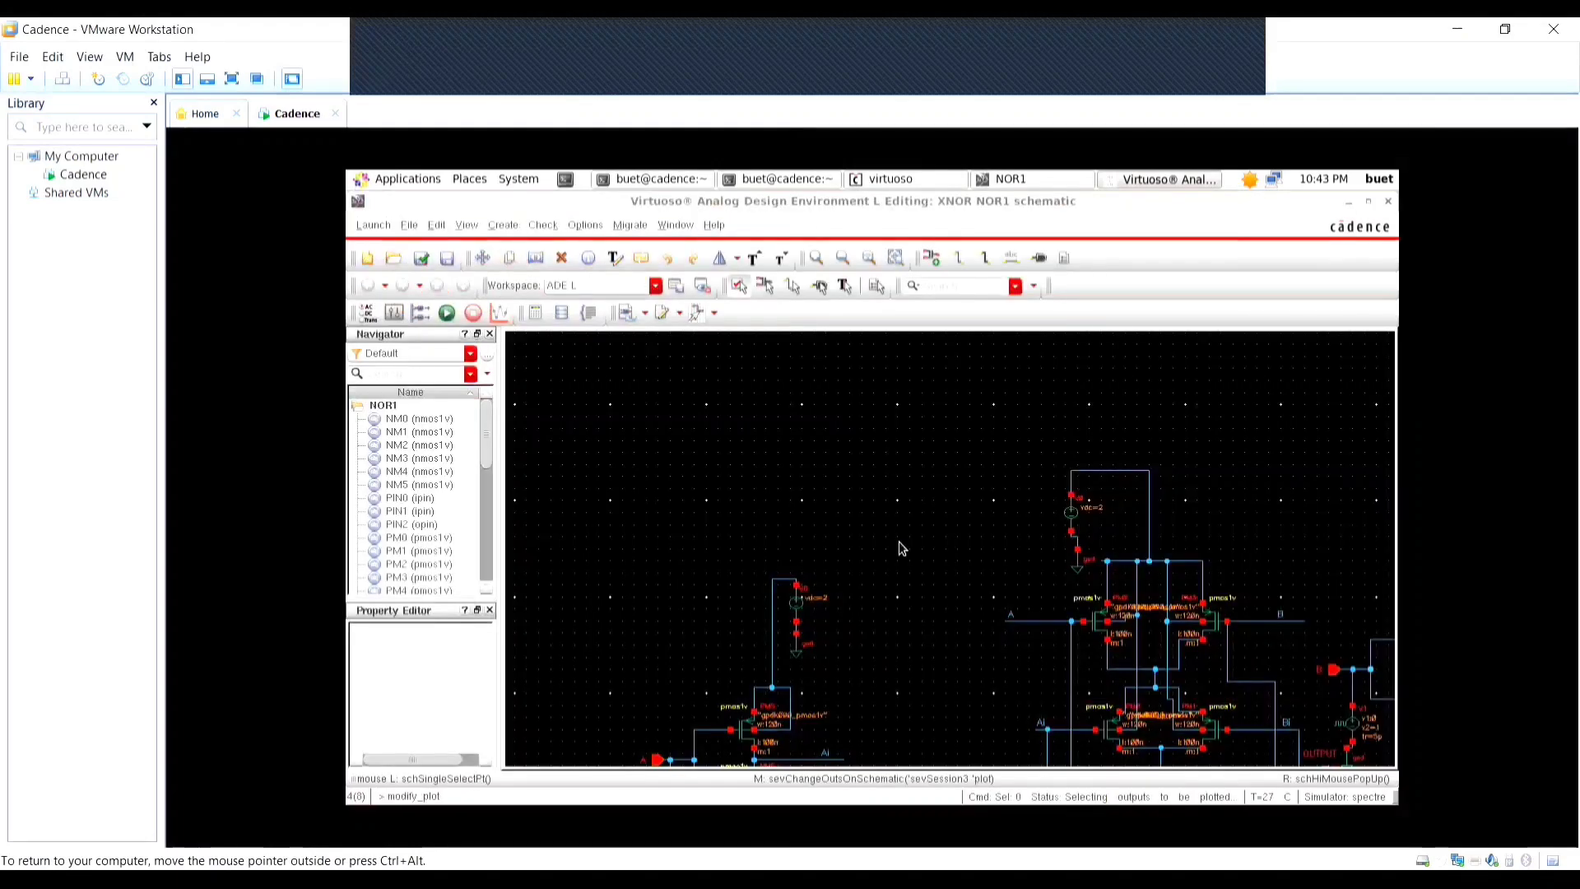
pyautogui.scroll(-3, 902, 549)
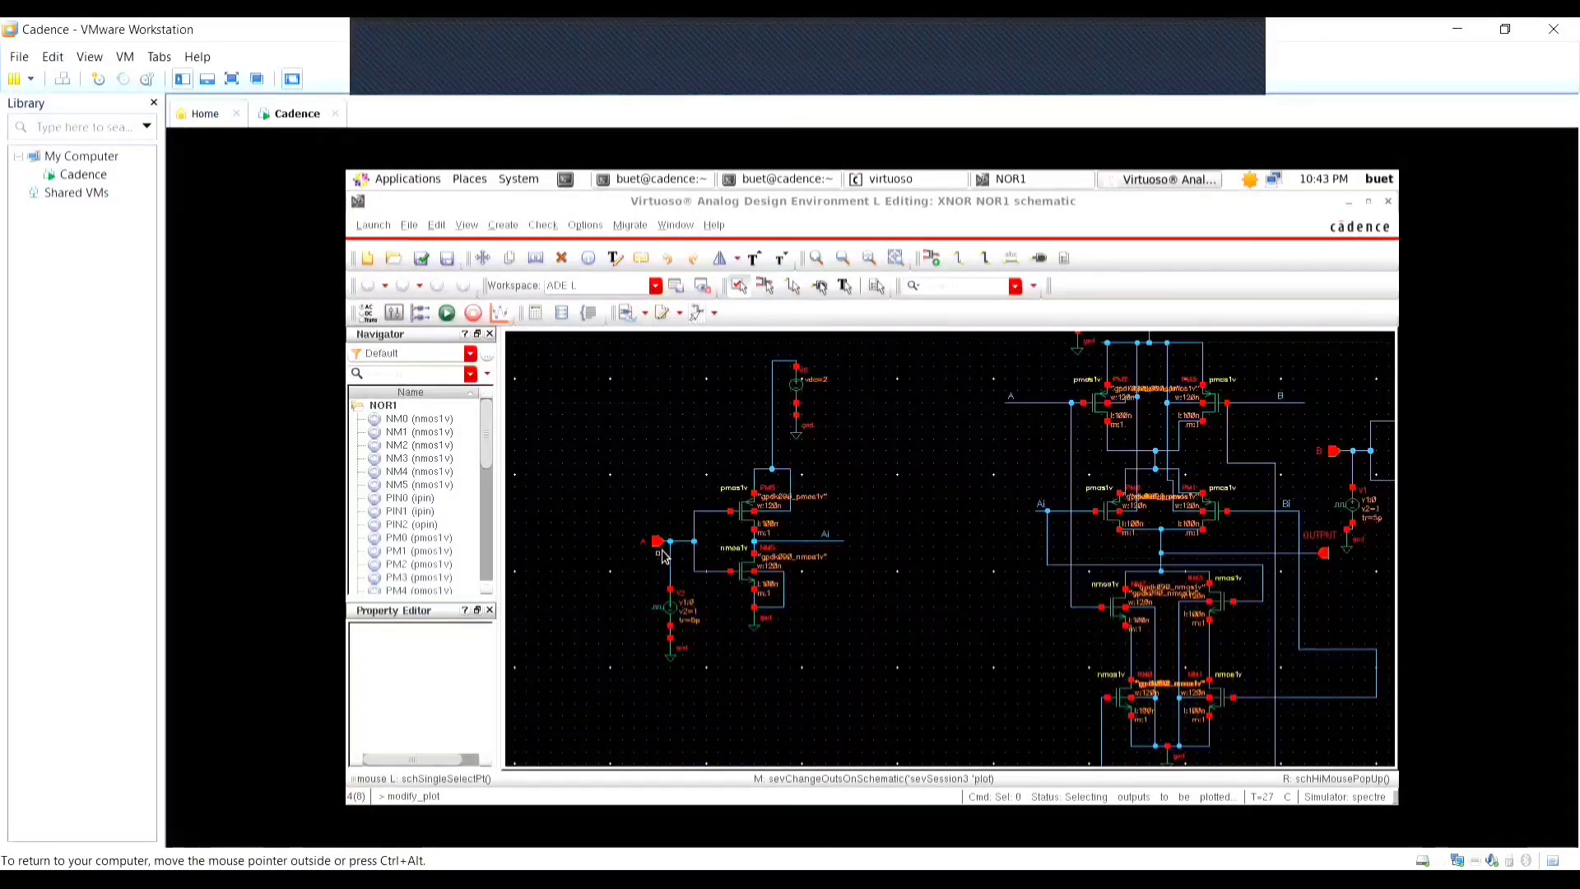
pyautogui.keyDown('ctrl'); pyautogui.scroll(8, 665, 555); pyautogui.keyUp('ctrl')
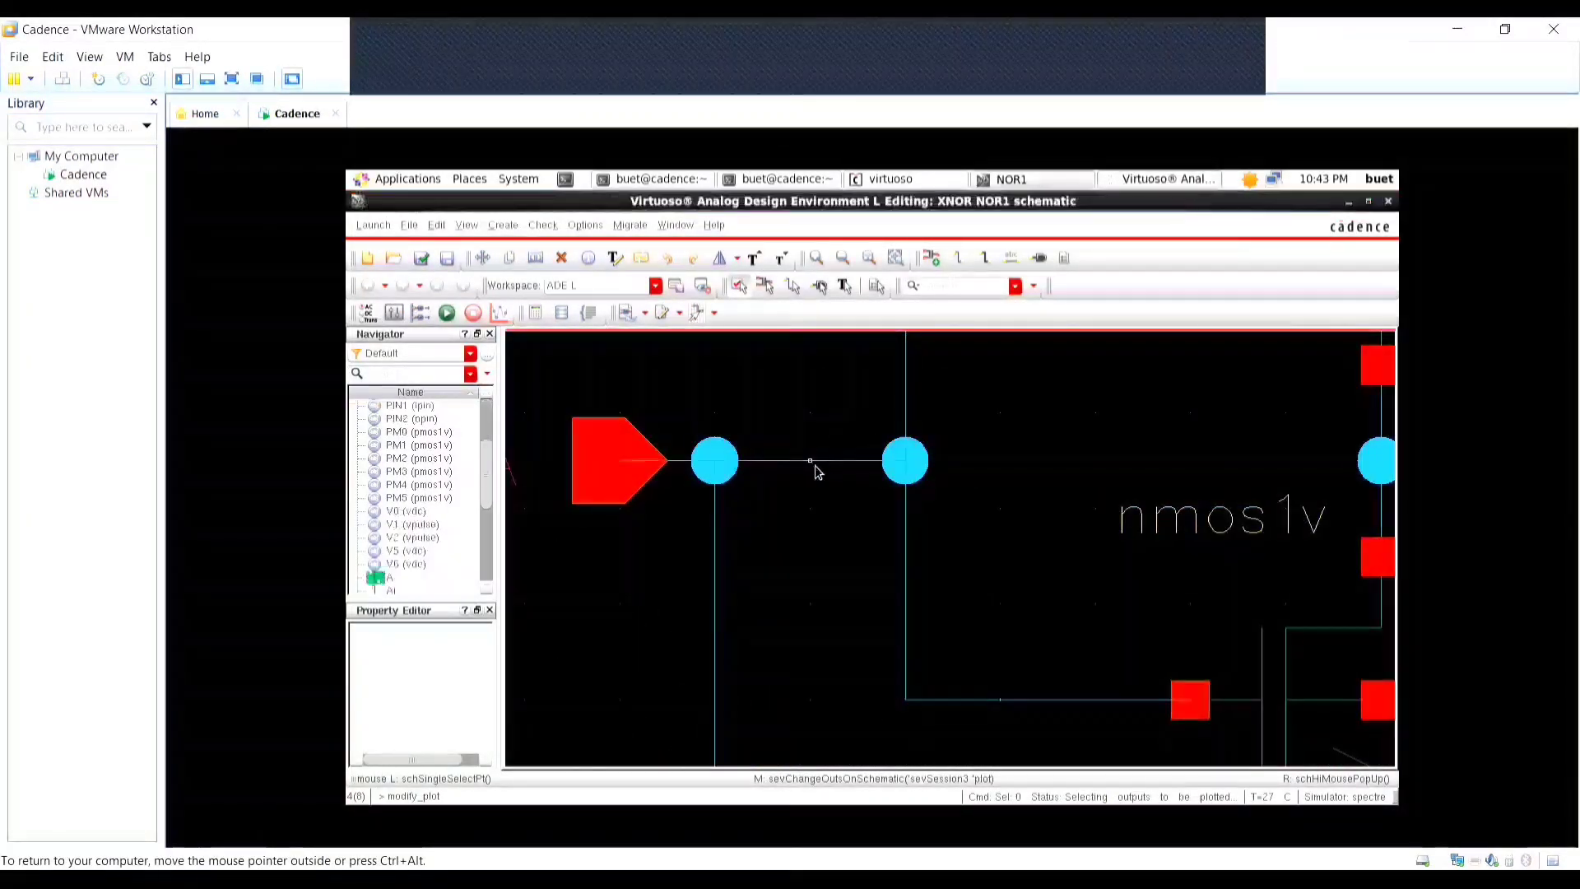
# Add net B, at the input pin of the B inverter, to the plotted outputs.
pyautogui.keyDown('ctrl'); pyautogui.scroll(-5, 817, 470); pyautogui.keyUp('ctrl')
pyautogui.keyDown('ctrl'); pyautogui.scroll(-3, 1295, 448); pyautogui.keyUp('ctrl')
pyautogui.keyDown('ctrl'); pyautogui.scroll(3, 1327, 417); pyautogui.keyUp('ctrl')
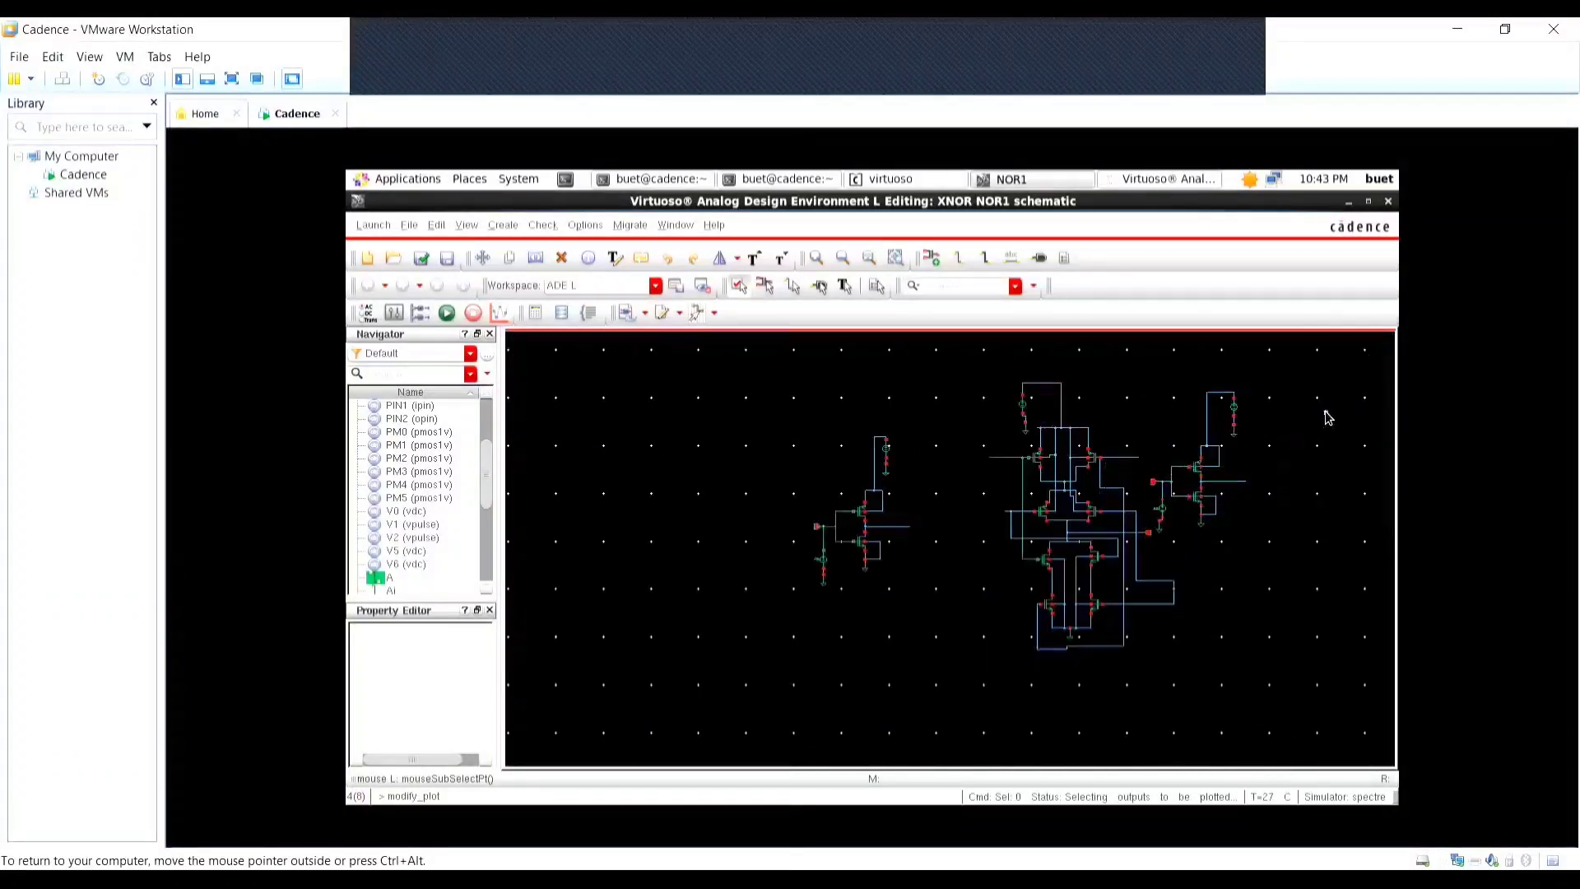
pyautogui.keyDown('ctrl'); pyautogui.scroll(1, 1328, 417); pyautogui.keyUp('ctrl')
pyautogui.keyDown('ctrl'); pyautogui.scroll(1, 1016, 541); pyautogui.keyUp('ctrl')
pyautogui.click(994, 552)
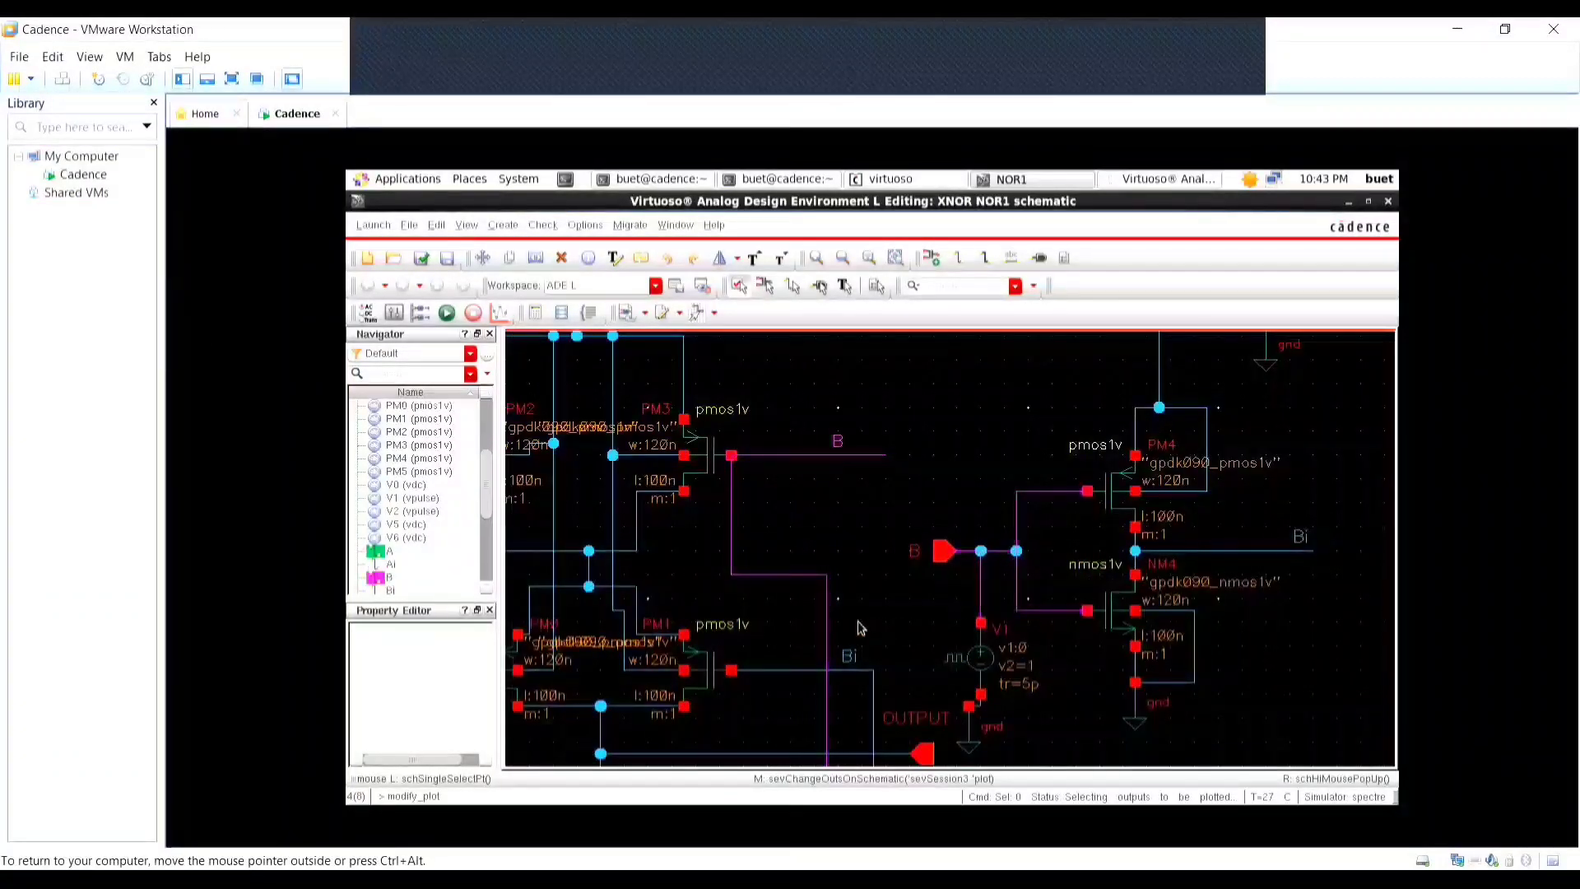
# Add the OUTPUT net of the central transistor network to the plotted outputs.
pyautogui.keyDown('ctrl'); pyautogui.scroll(-2, 860, 628); pyautogui.keyUp('ctrl')
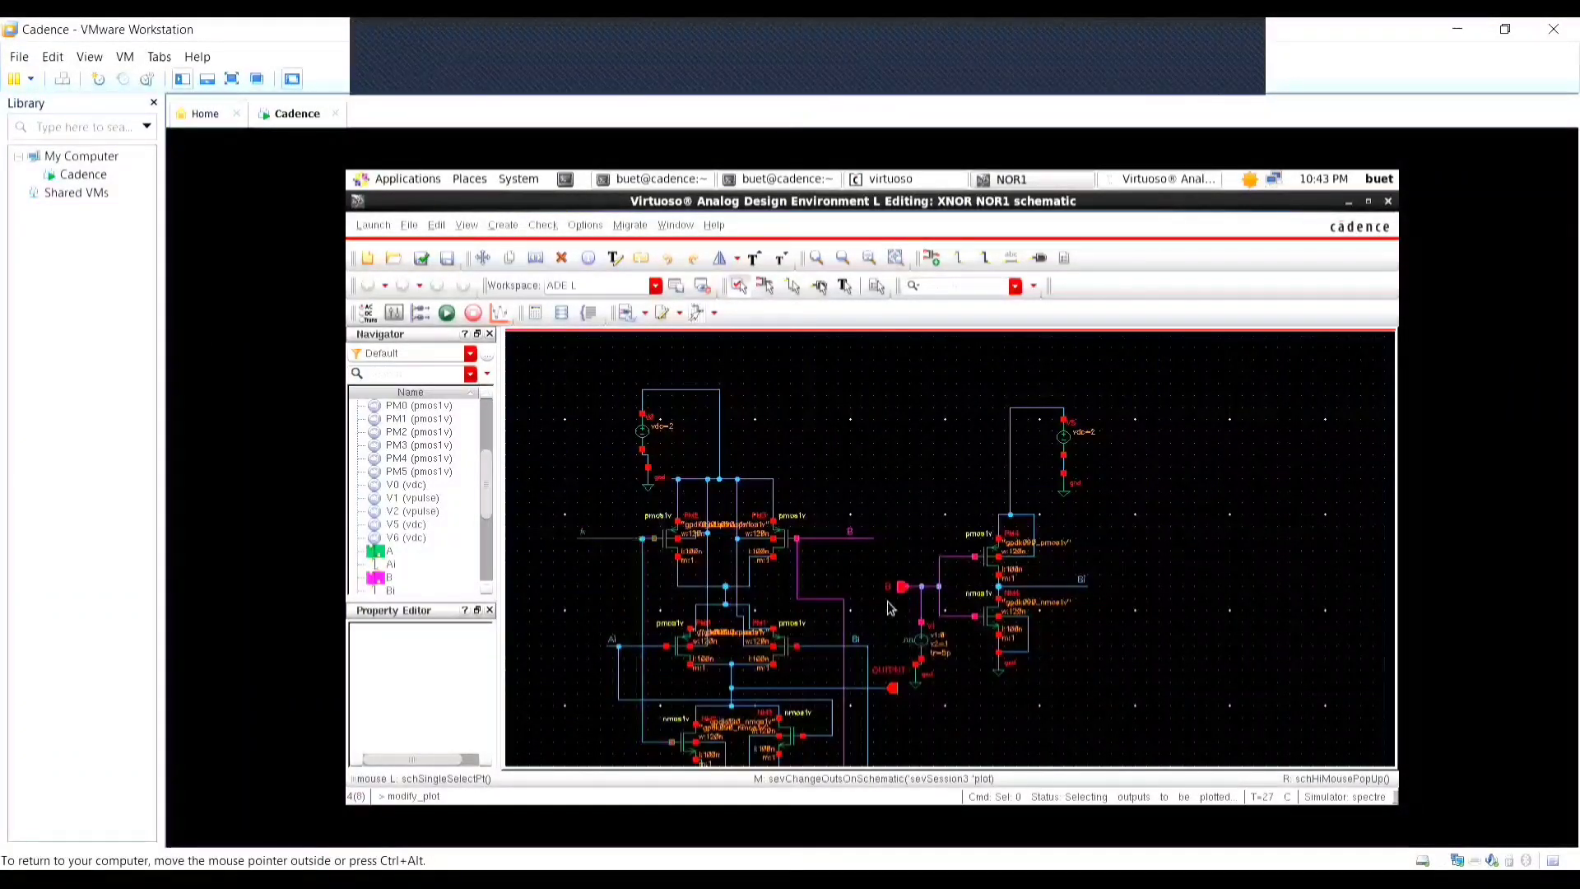
pyautogui.scroll(-1, 683, 647)
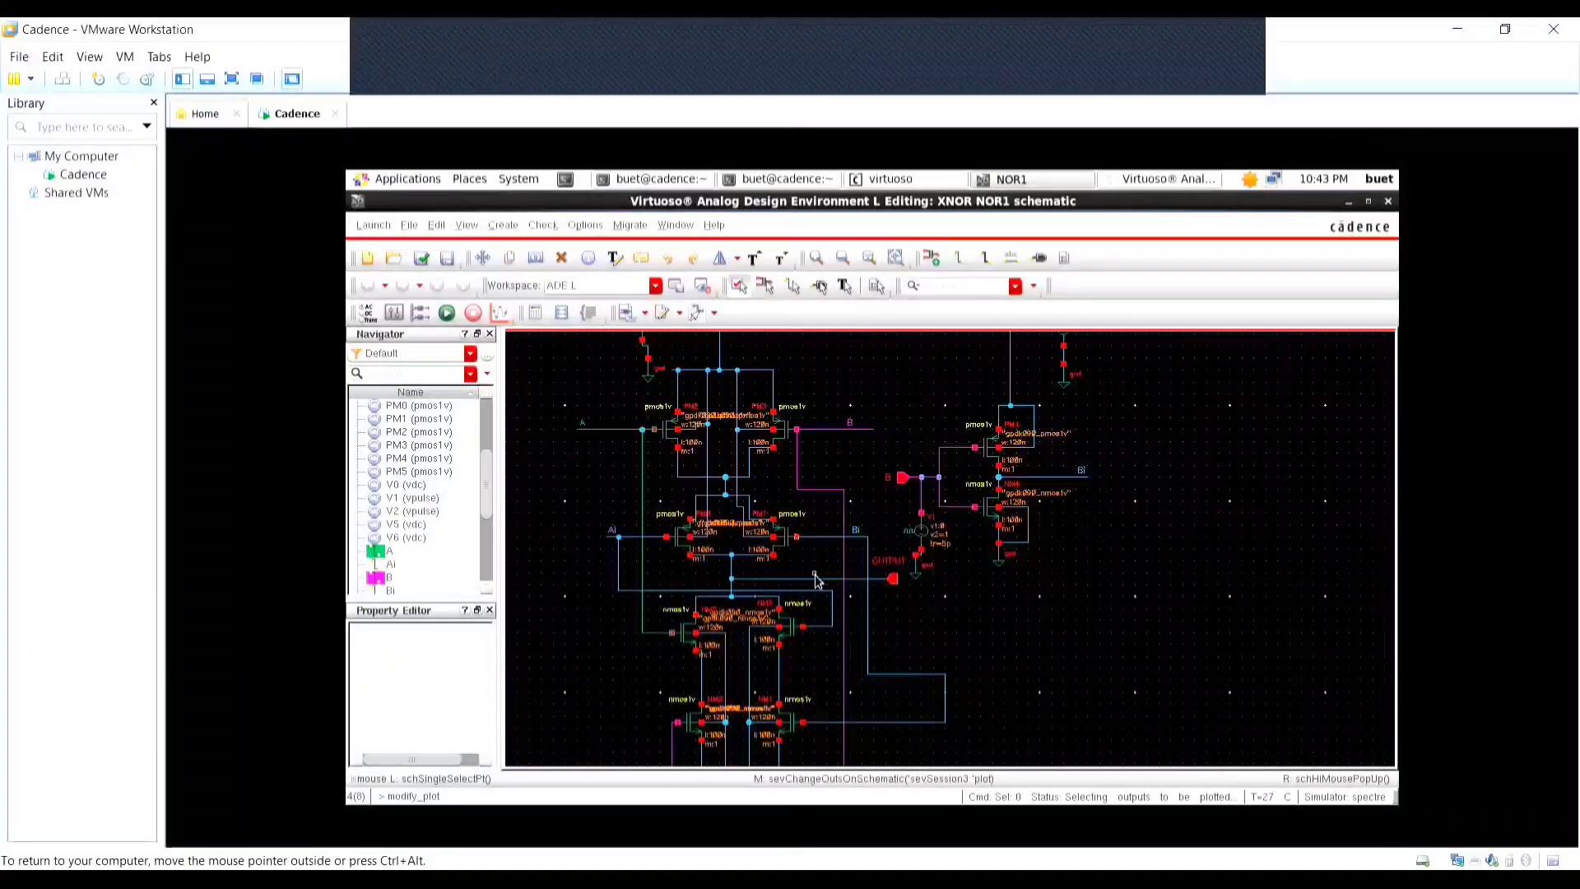
pyautogui.keyDown('ctrl'); pyautogui.scroll(3, 814, 580); pyautogui.keyUp('ctrl')
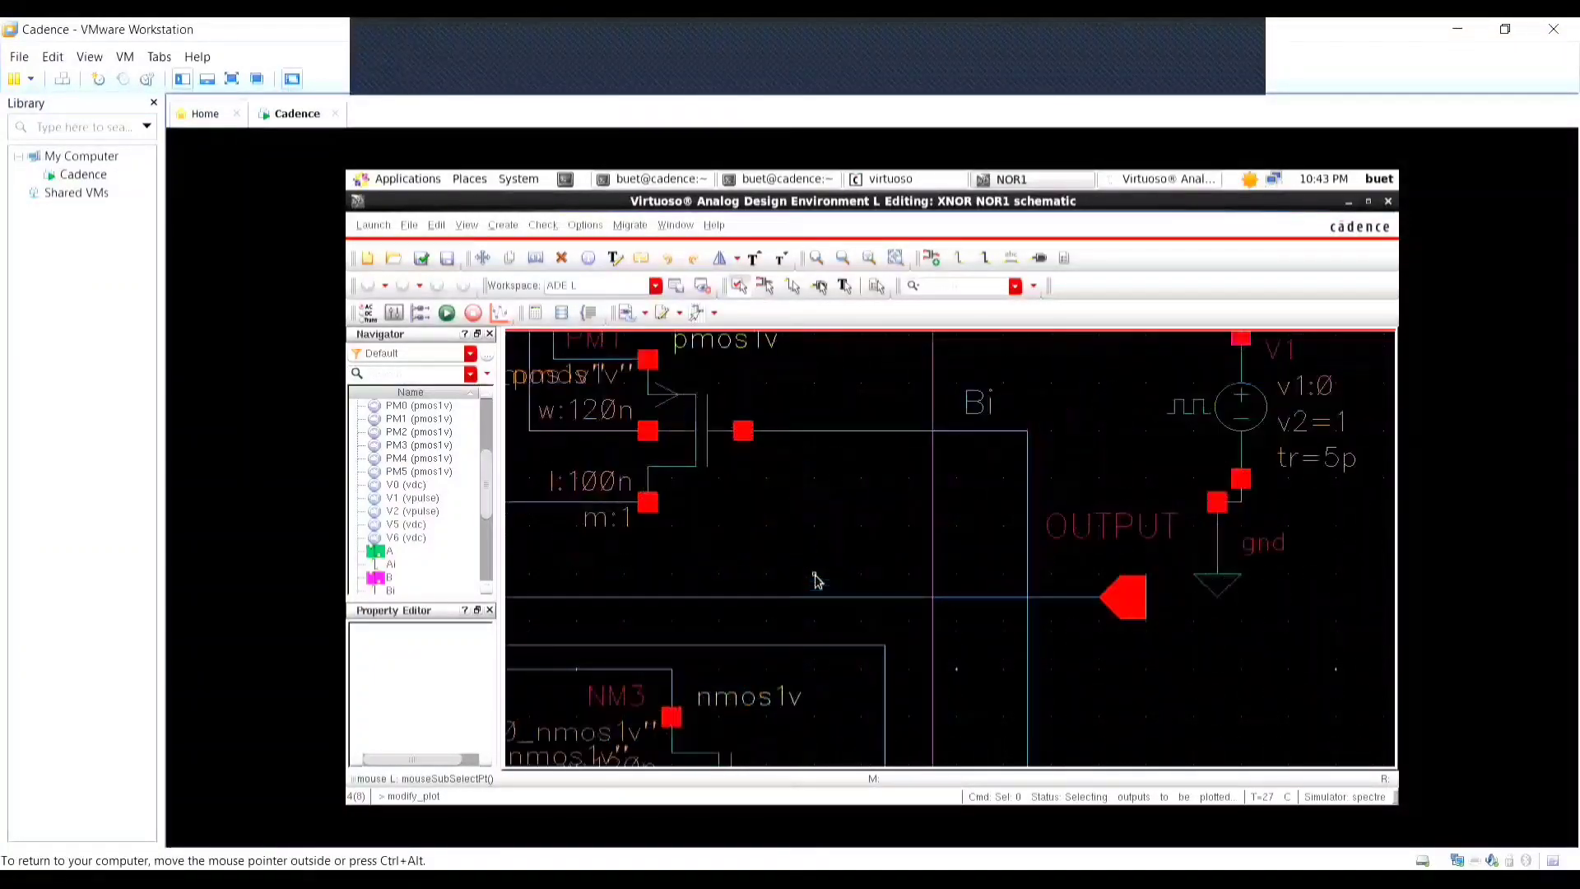
pyautogui.click(862, 600)
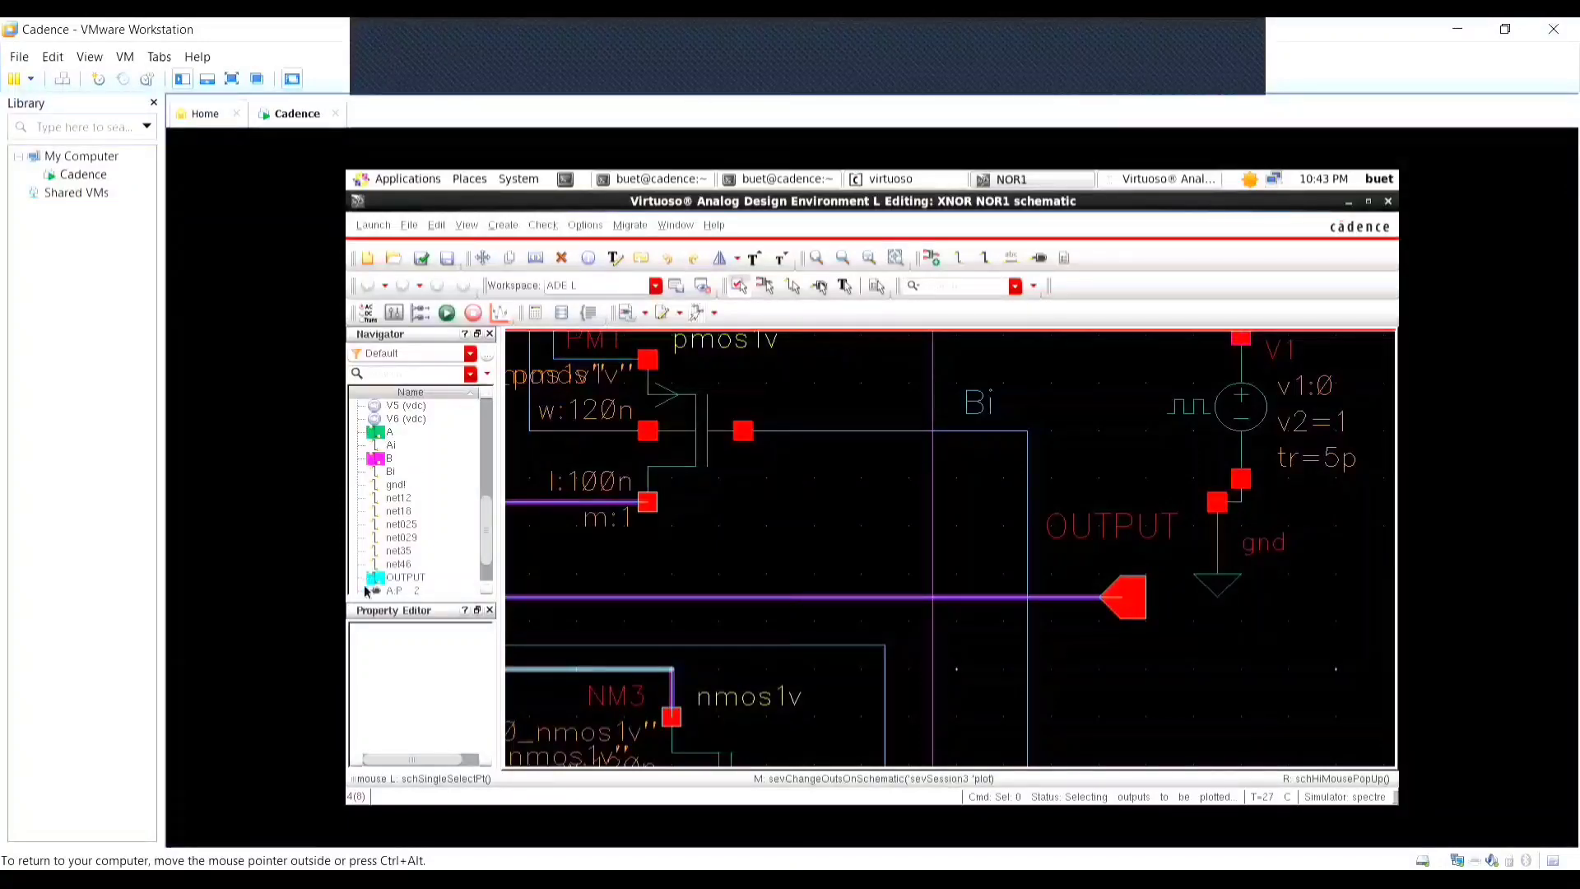
pyautogui.keyDown('ctrl'); pyautogui.scroll(-5, 891, 598); pyautogui.keyUp('ctrl')
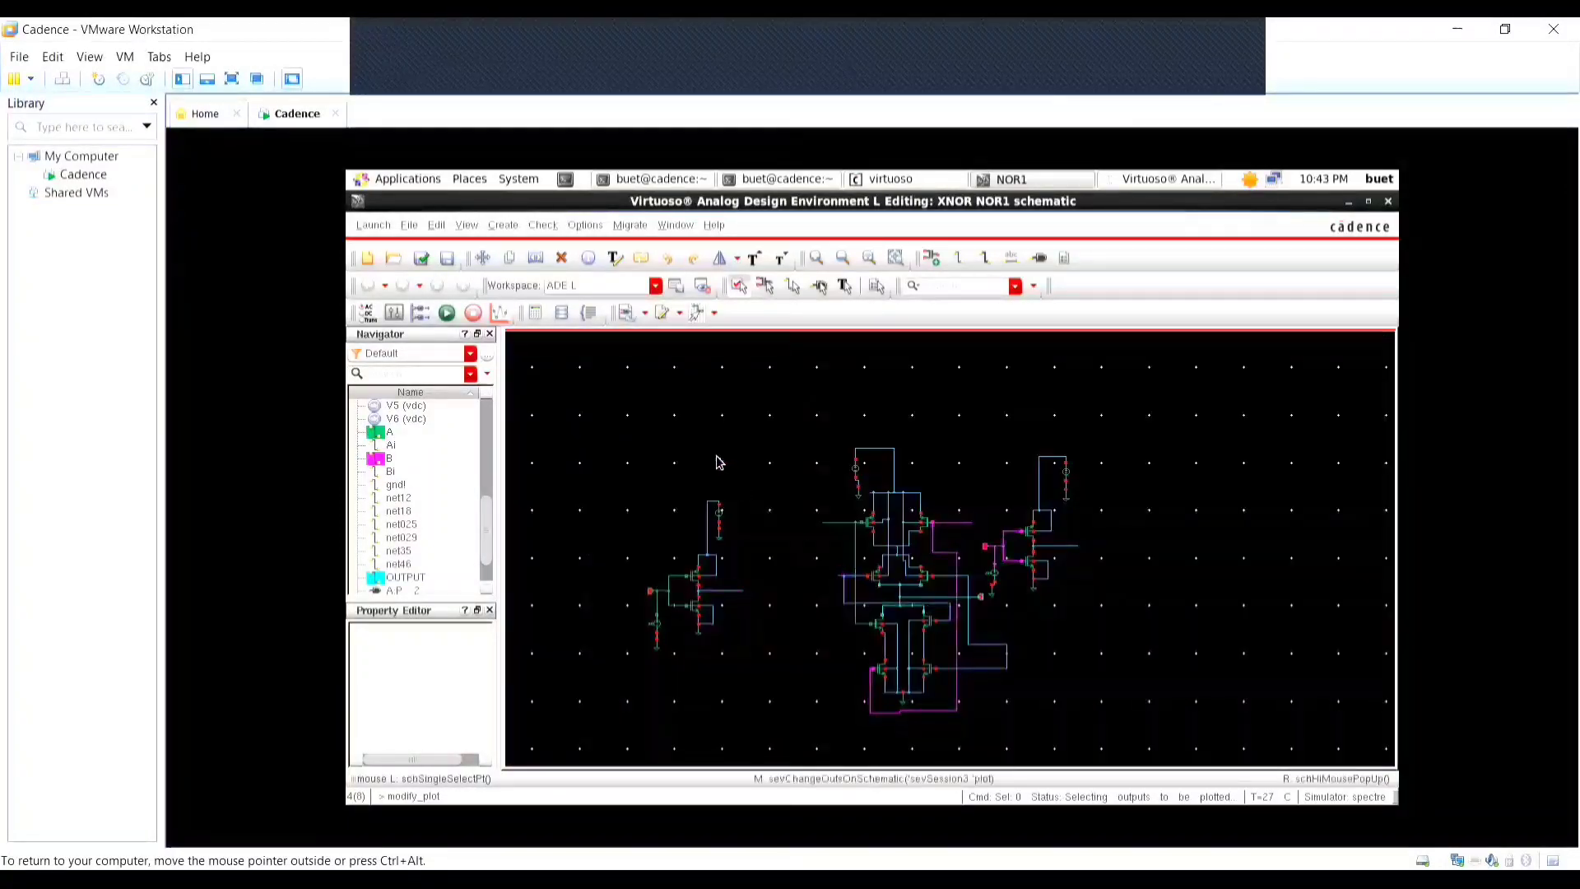
# Add a transient (tran) analysis with a stop time of 120n and moderate accuracy to the simulation setup.
pyautogui.click(1164, 183)
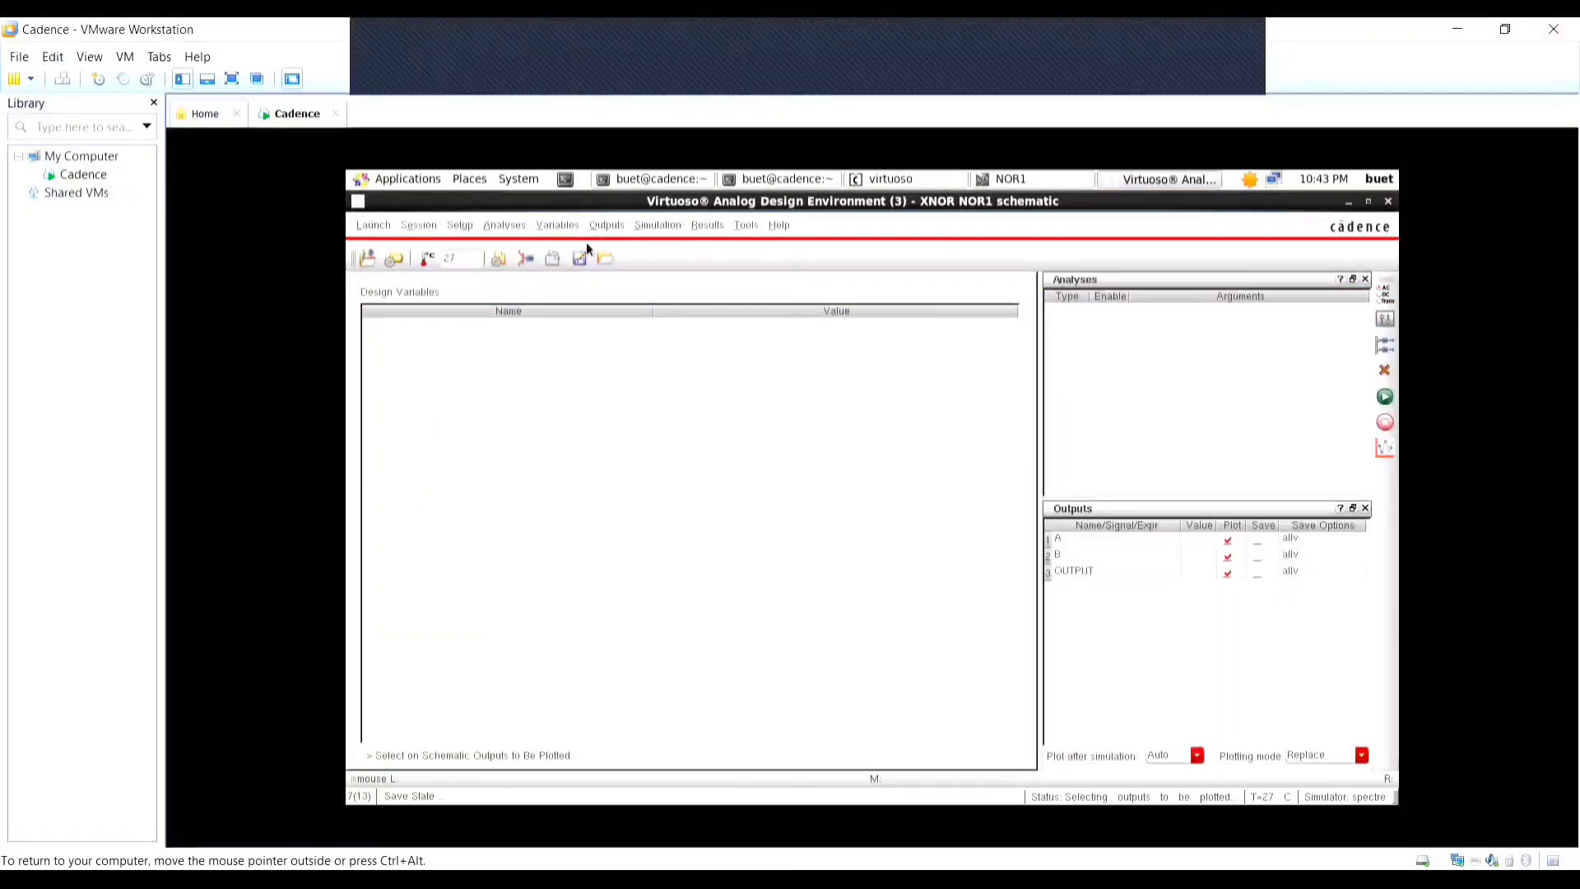
pyautogui.click(460, 226)
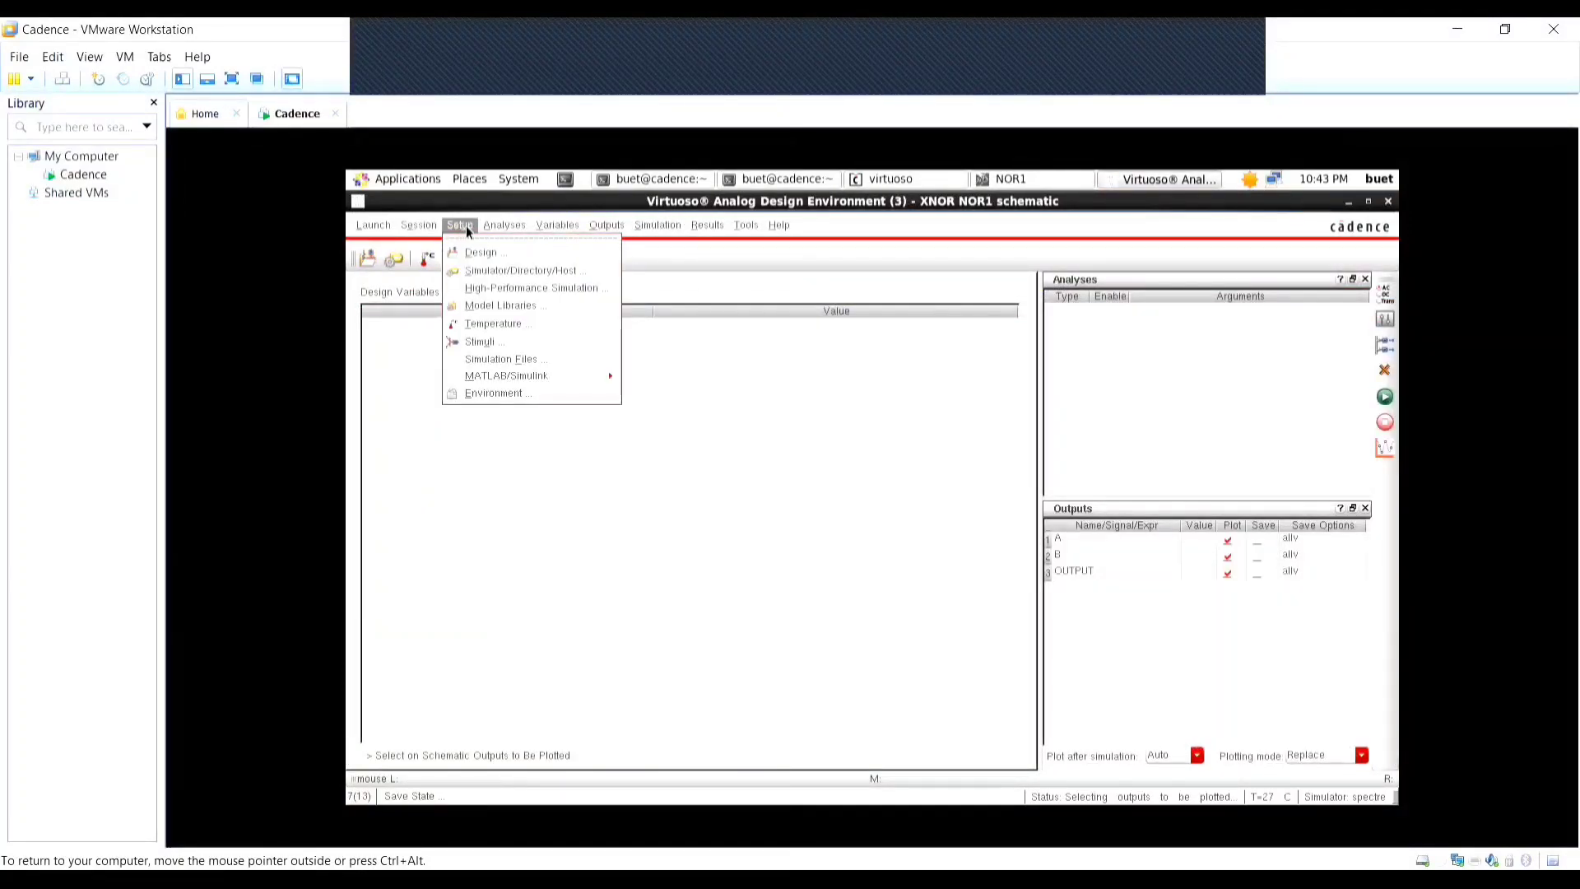
pyautogui.moveTo(488, 226)
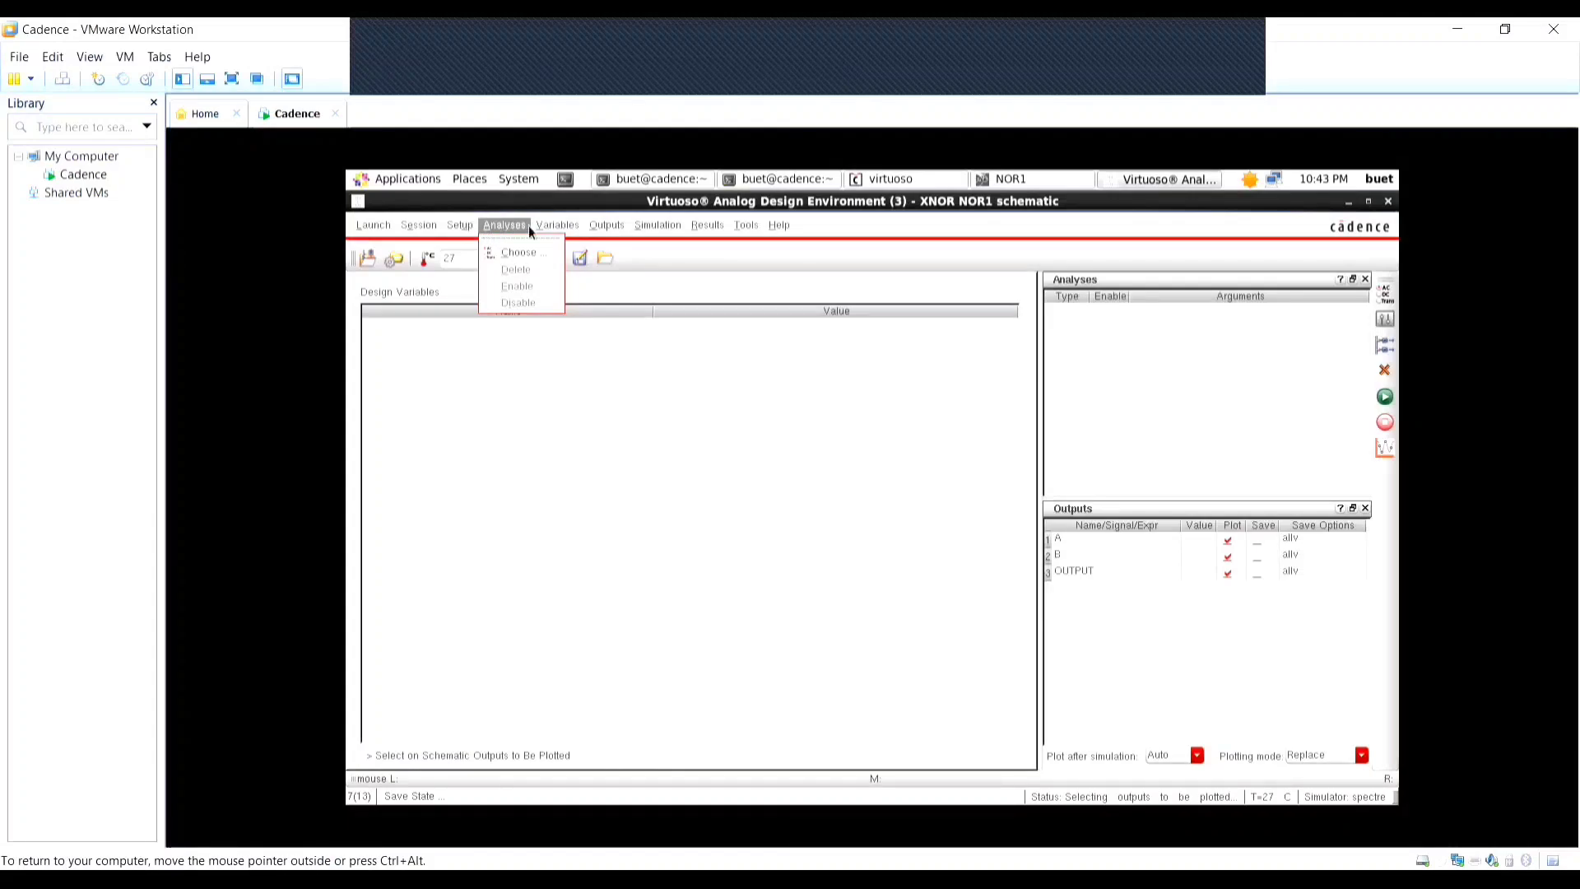
pyautogui.moveTo(597, 227)
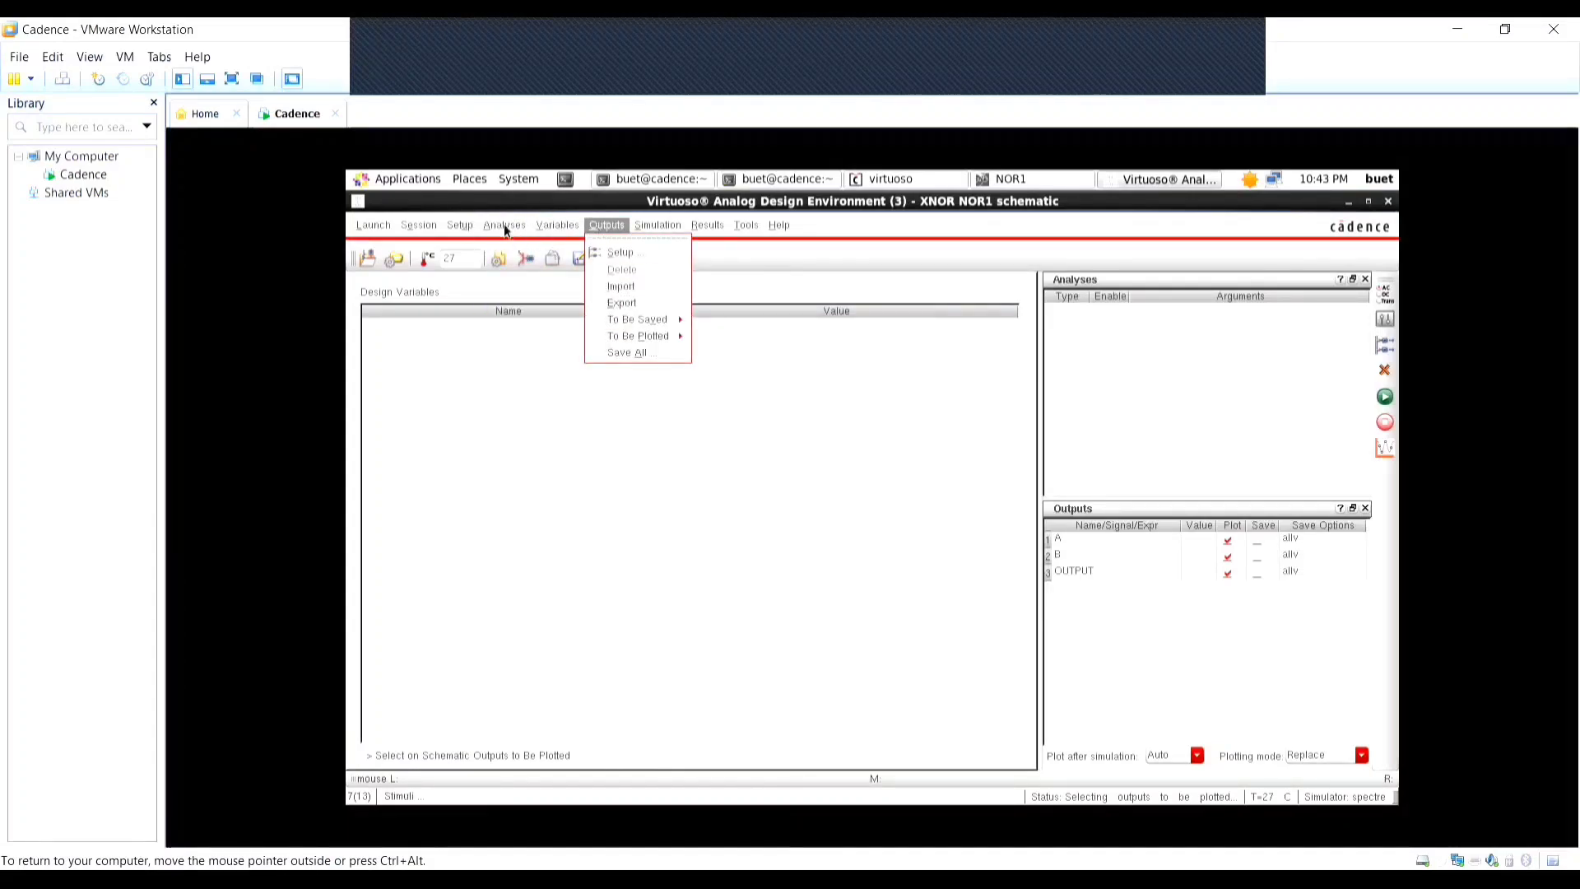
pyautogui.click(516, 251)
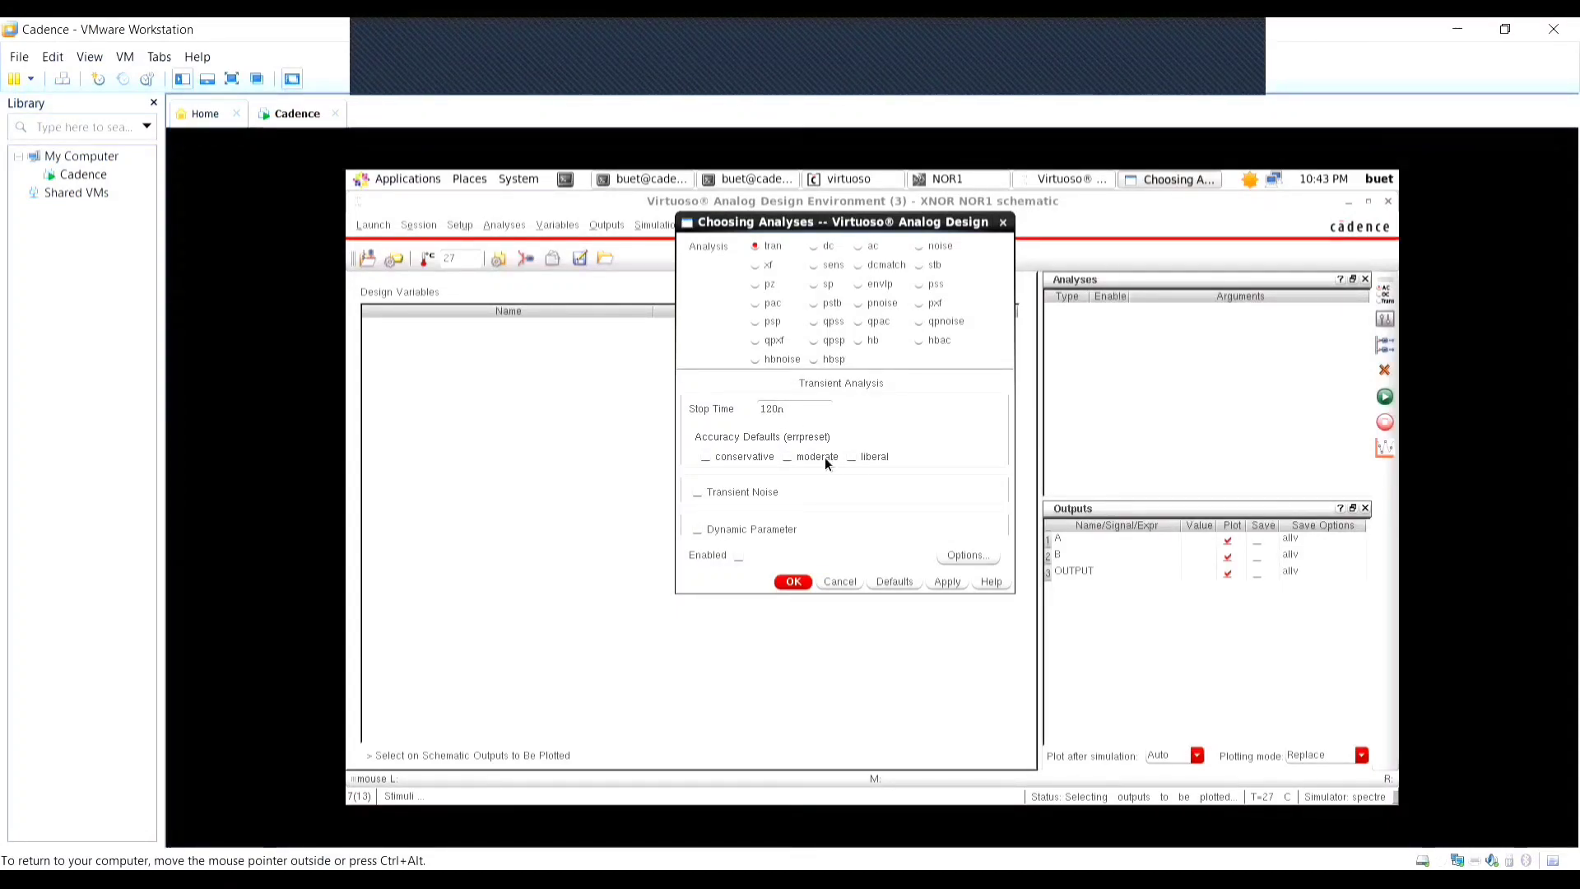
pyautogui.click(793, 582)
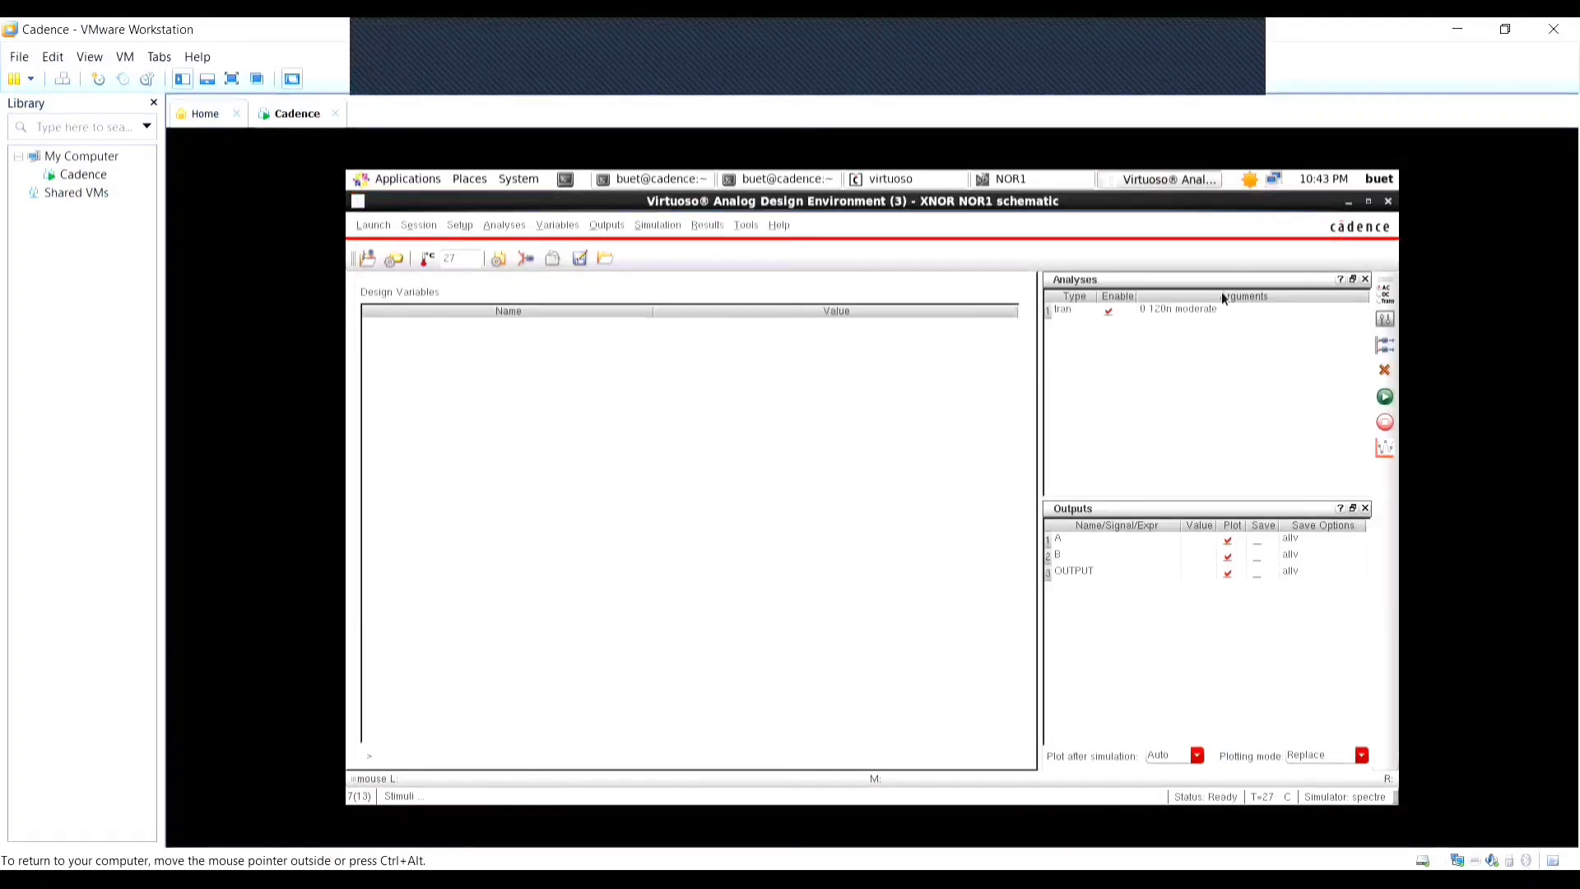
# Return to the NOR1 schematic, then check and save it.
pyautogui.click(1010, 180)
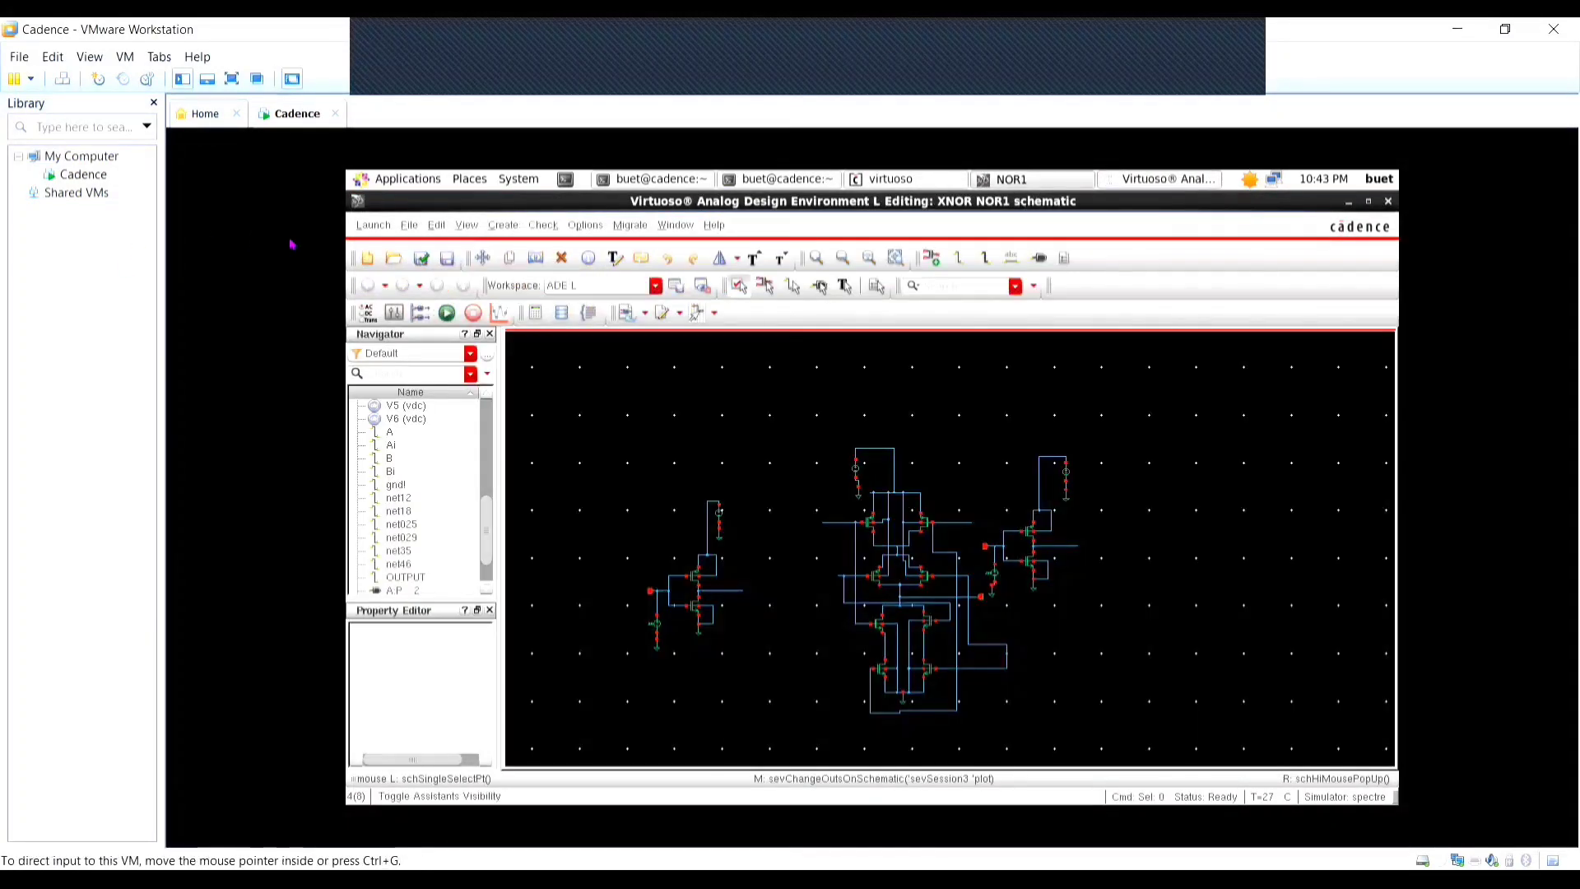
pyautogui.click(421, 260)
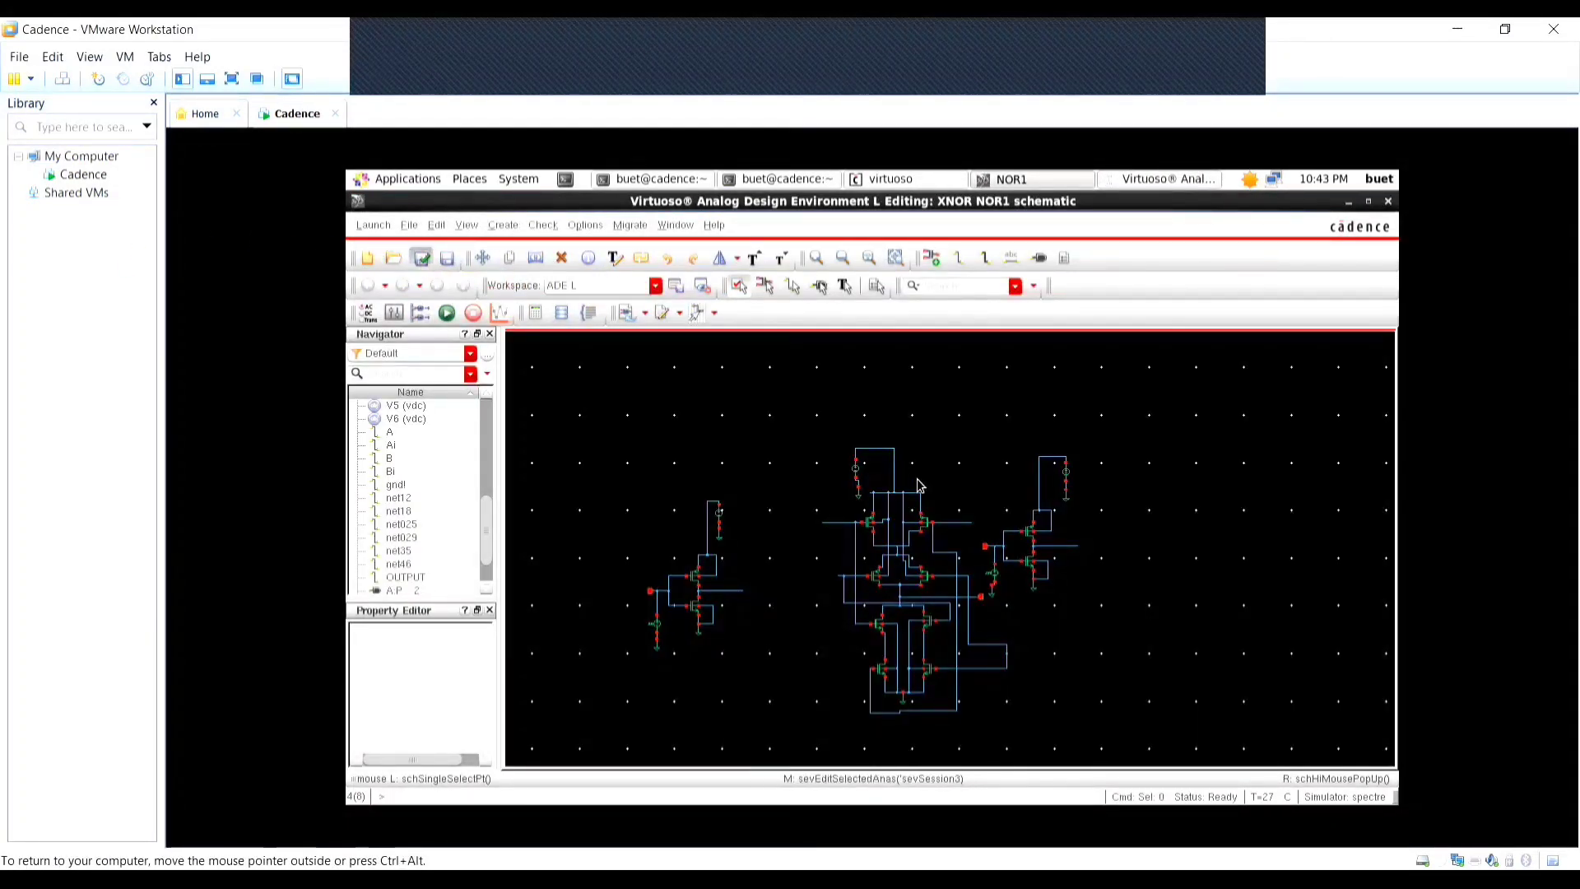
pyautogui.click(887, 503)
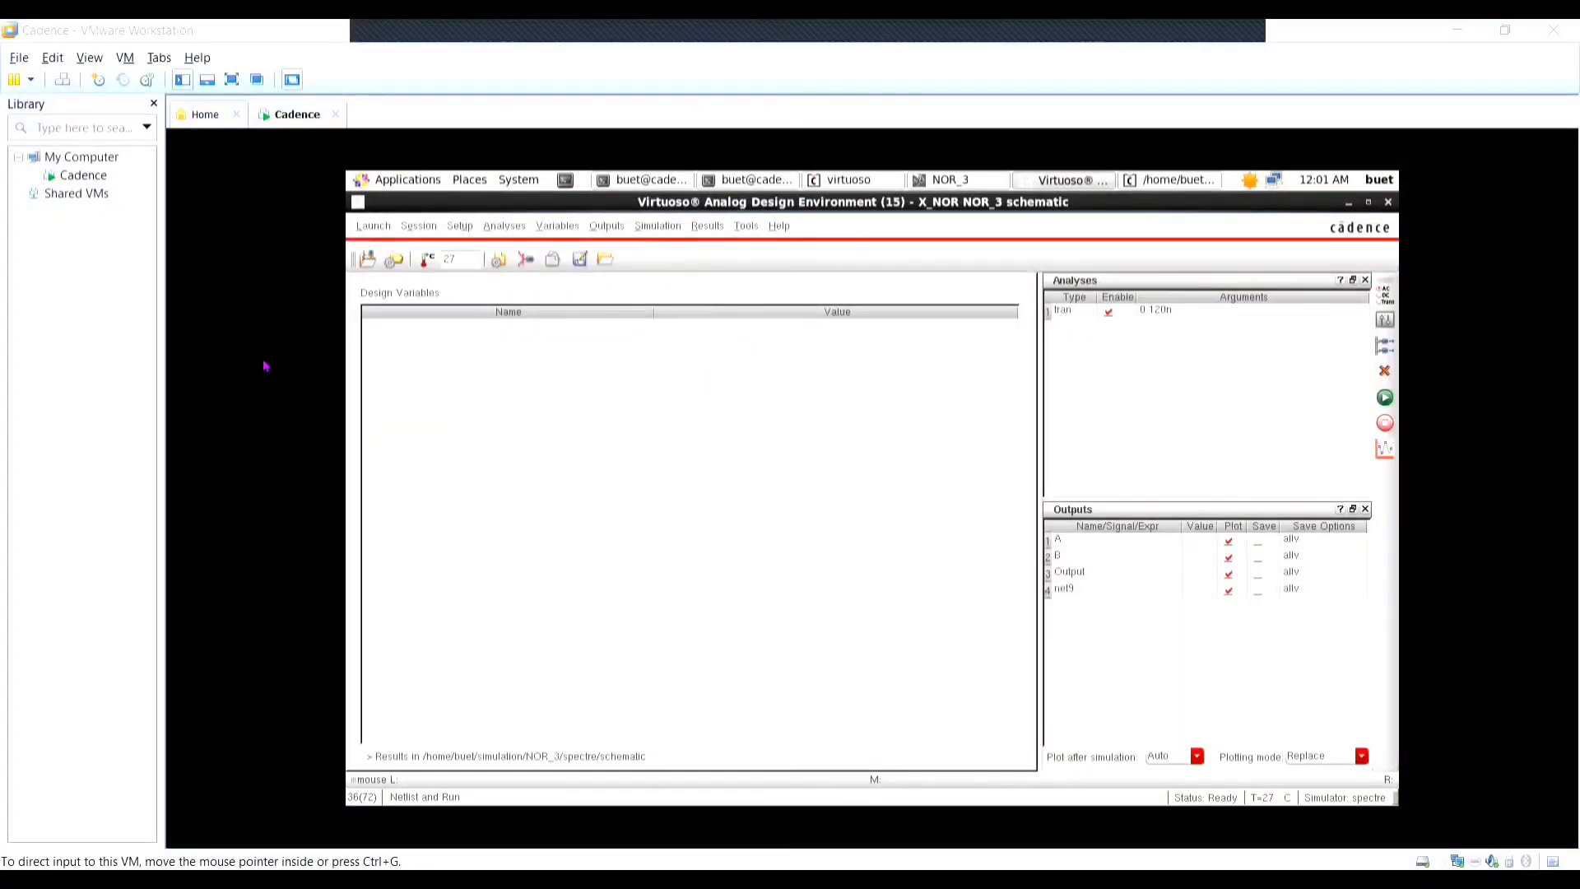
# Netlist and run the X_NOR NOR_3 simulation, and split the resulting waveforms into separate strips.
pyautogui.click(659, 227)
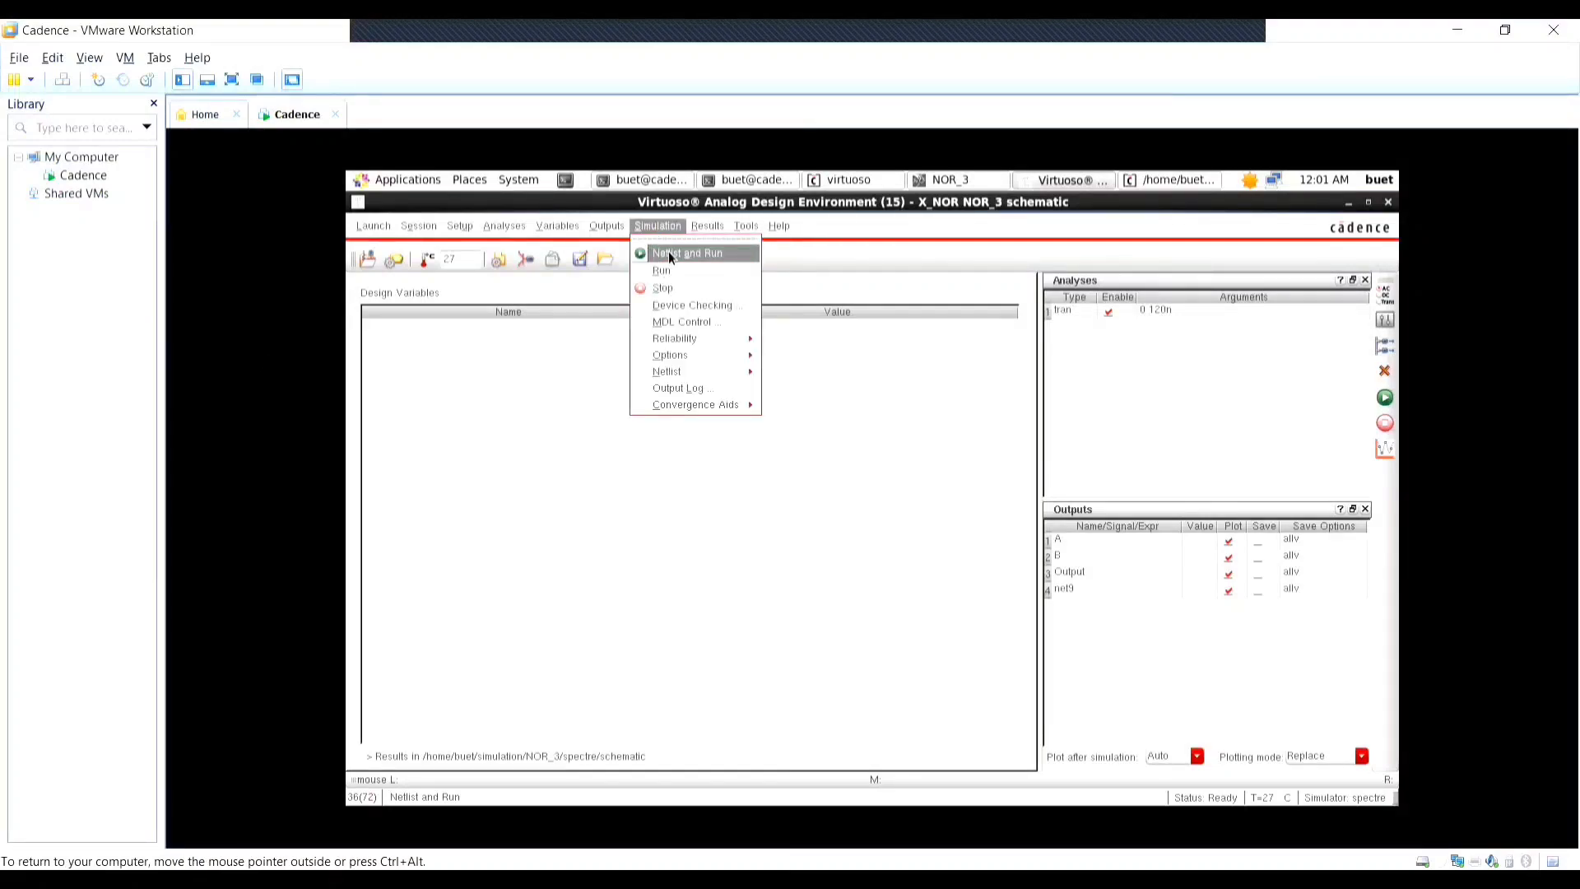
pyautogui.click(669, 256)
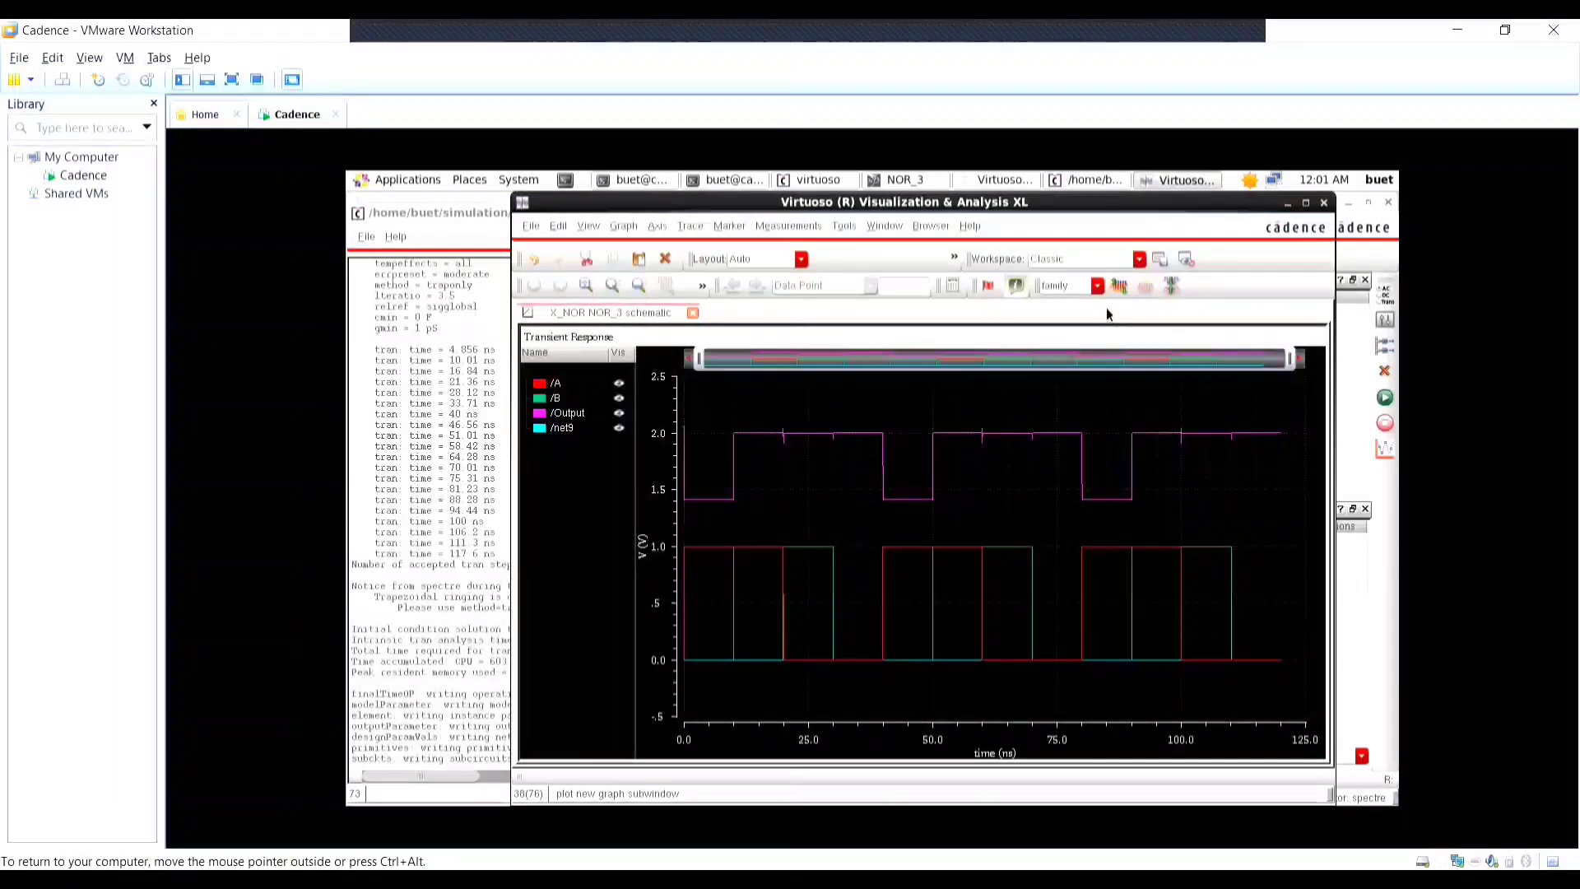
pyautogui.click(1120, 285)
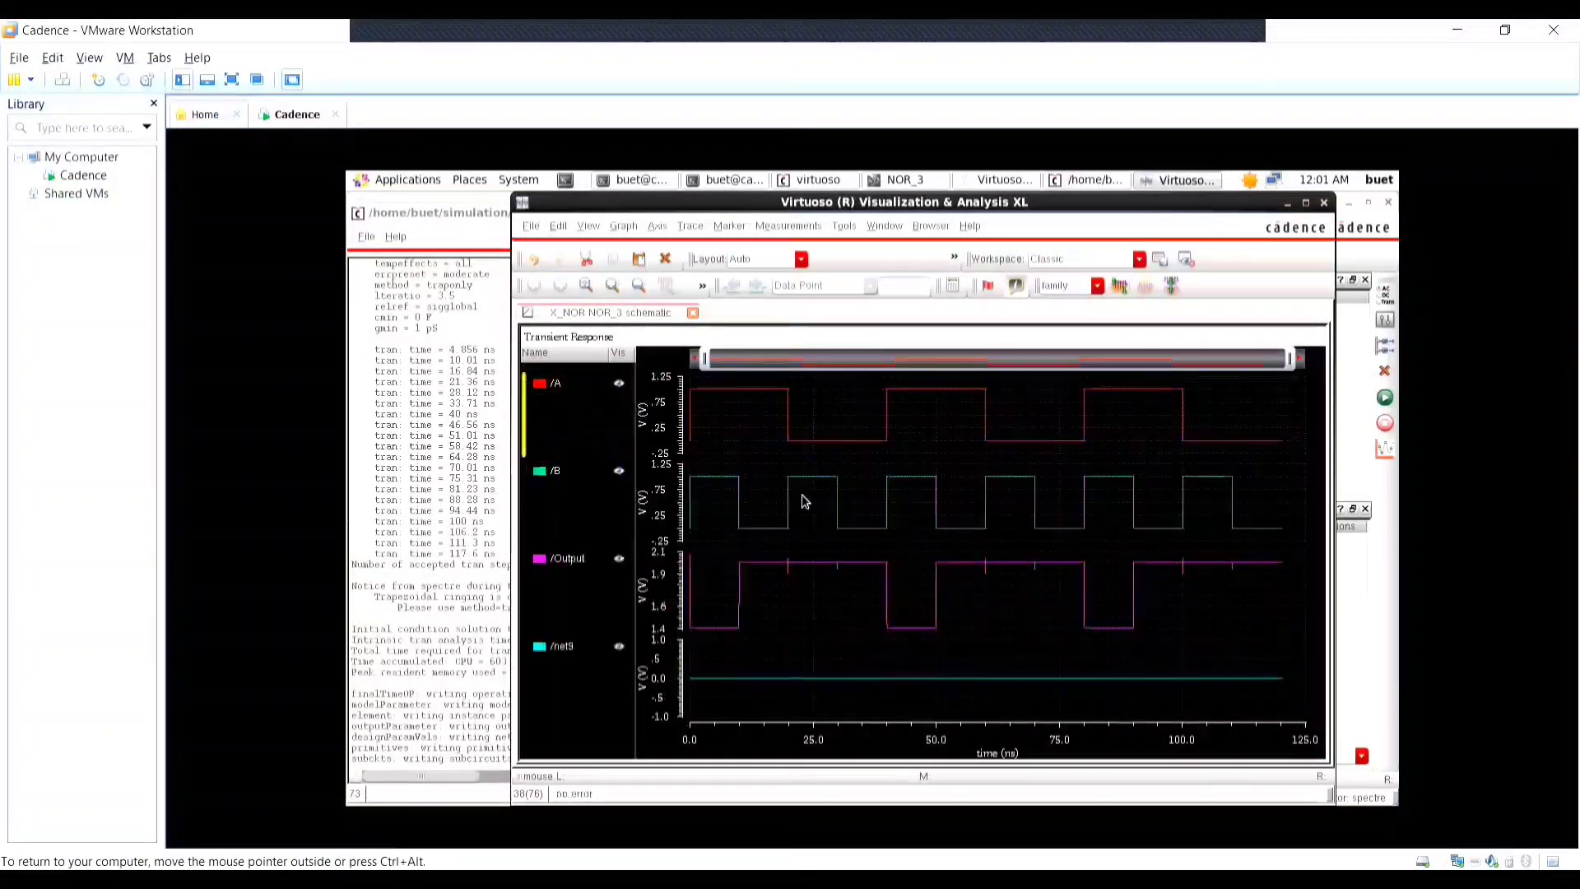
# Exclude net9 from the plotted outputs and rerun the simulation with A, B and Output plotted.
pyautogui.moveTo(1203, 202); pyautogui.dragTo(582, 288)
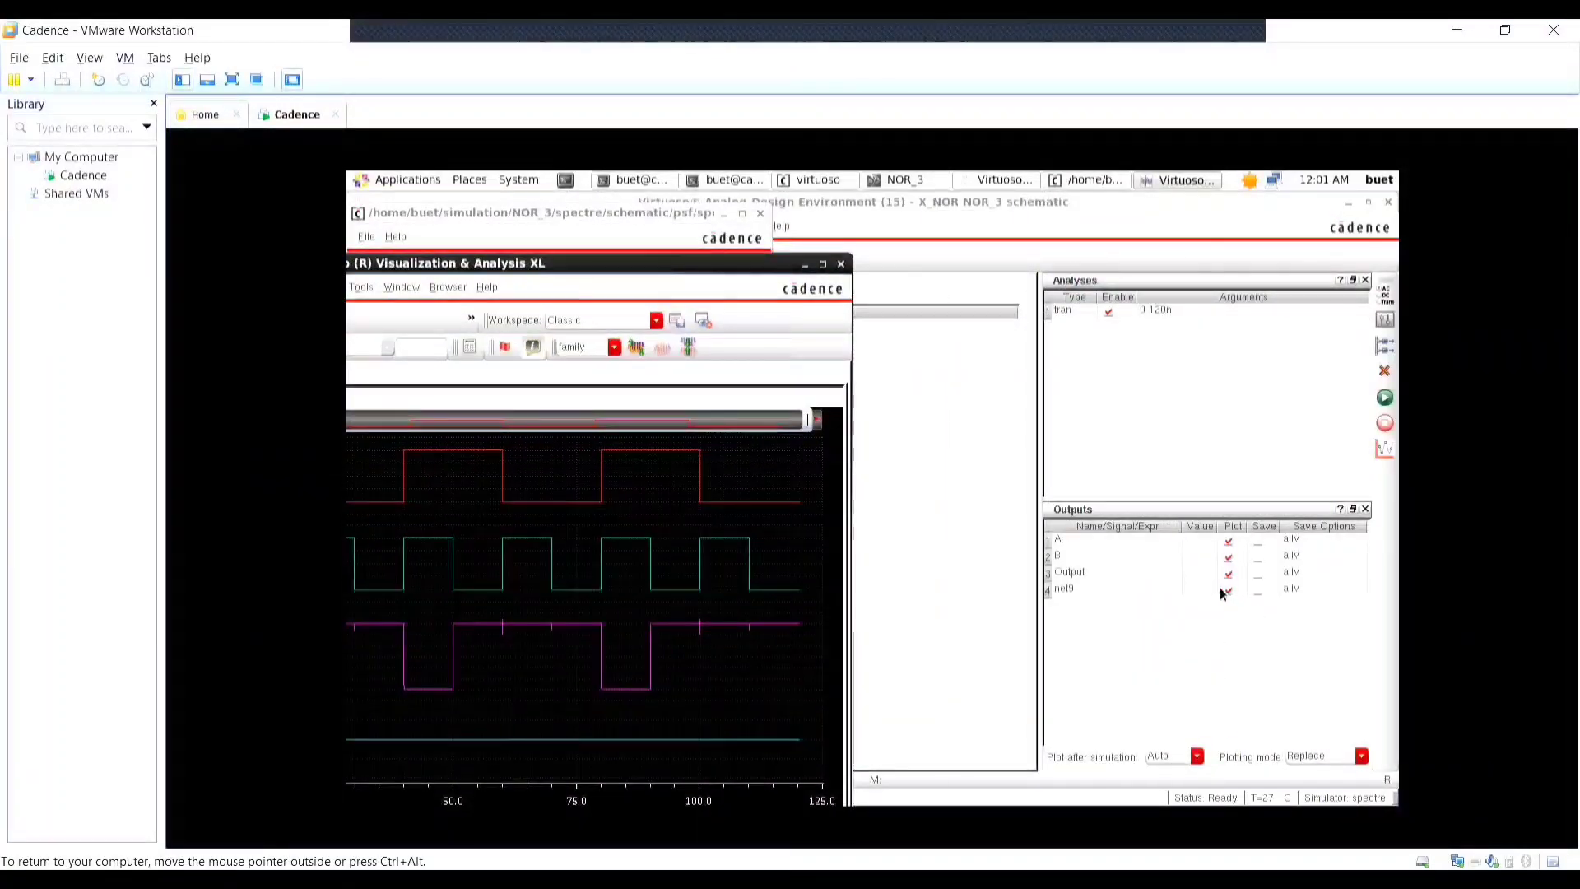
pyautogui.click(1119, 588)
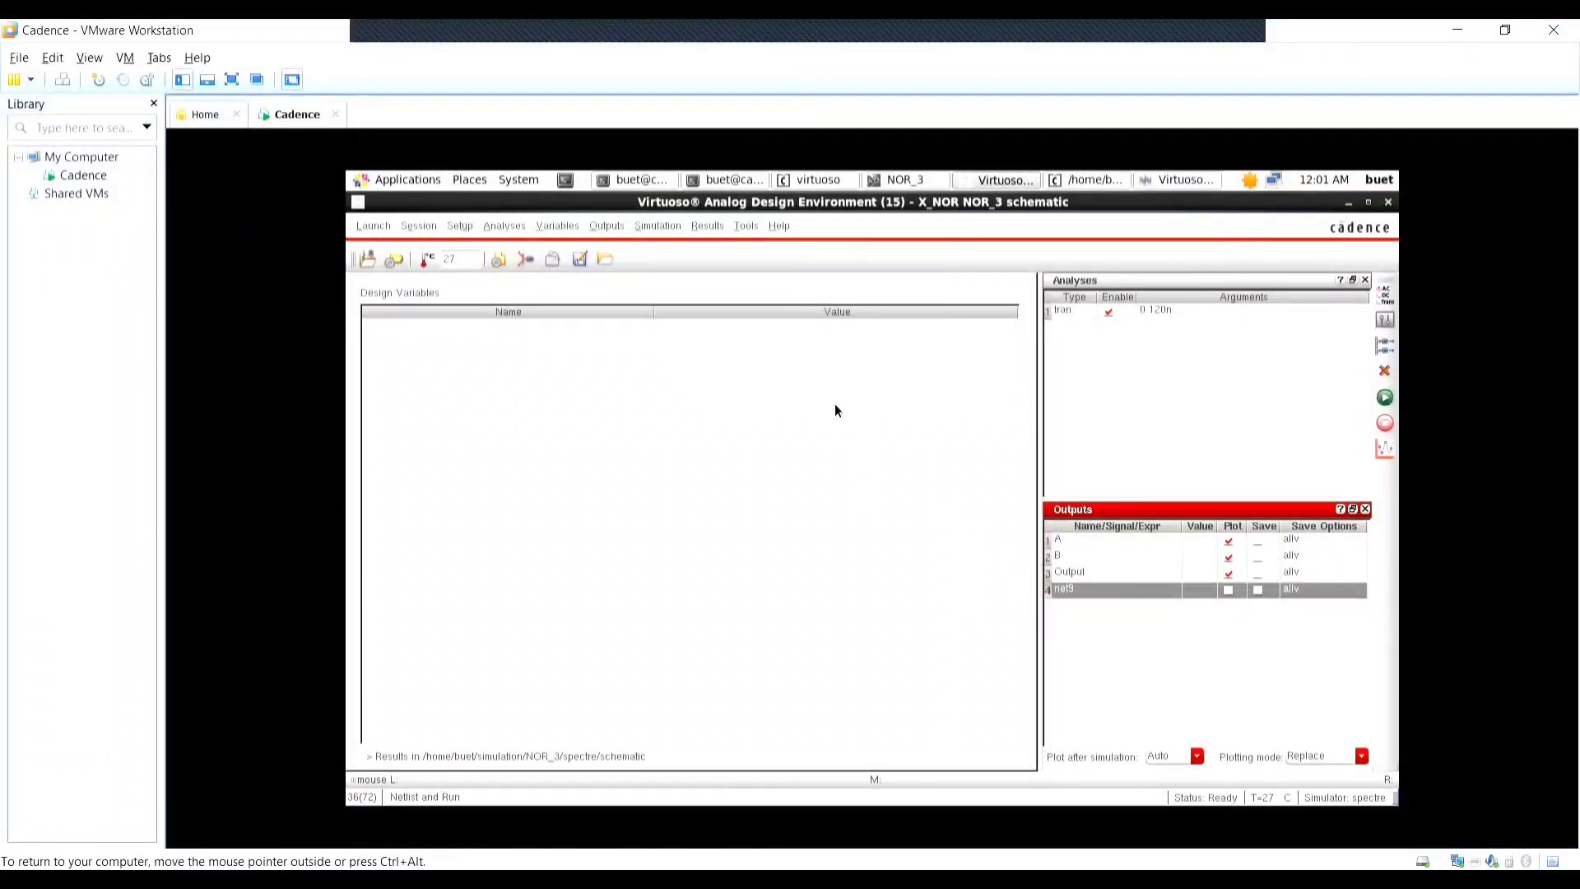
pyautogui.click(1385, 398)
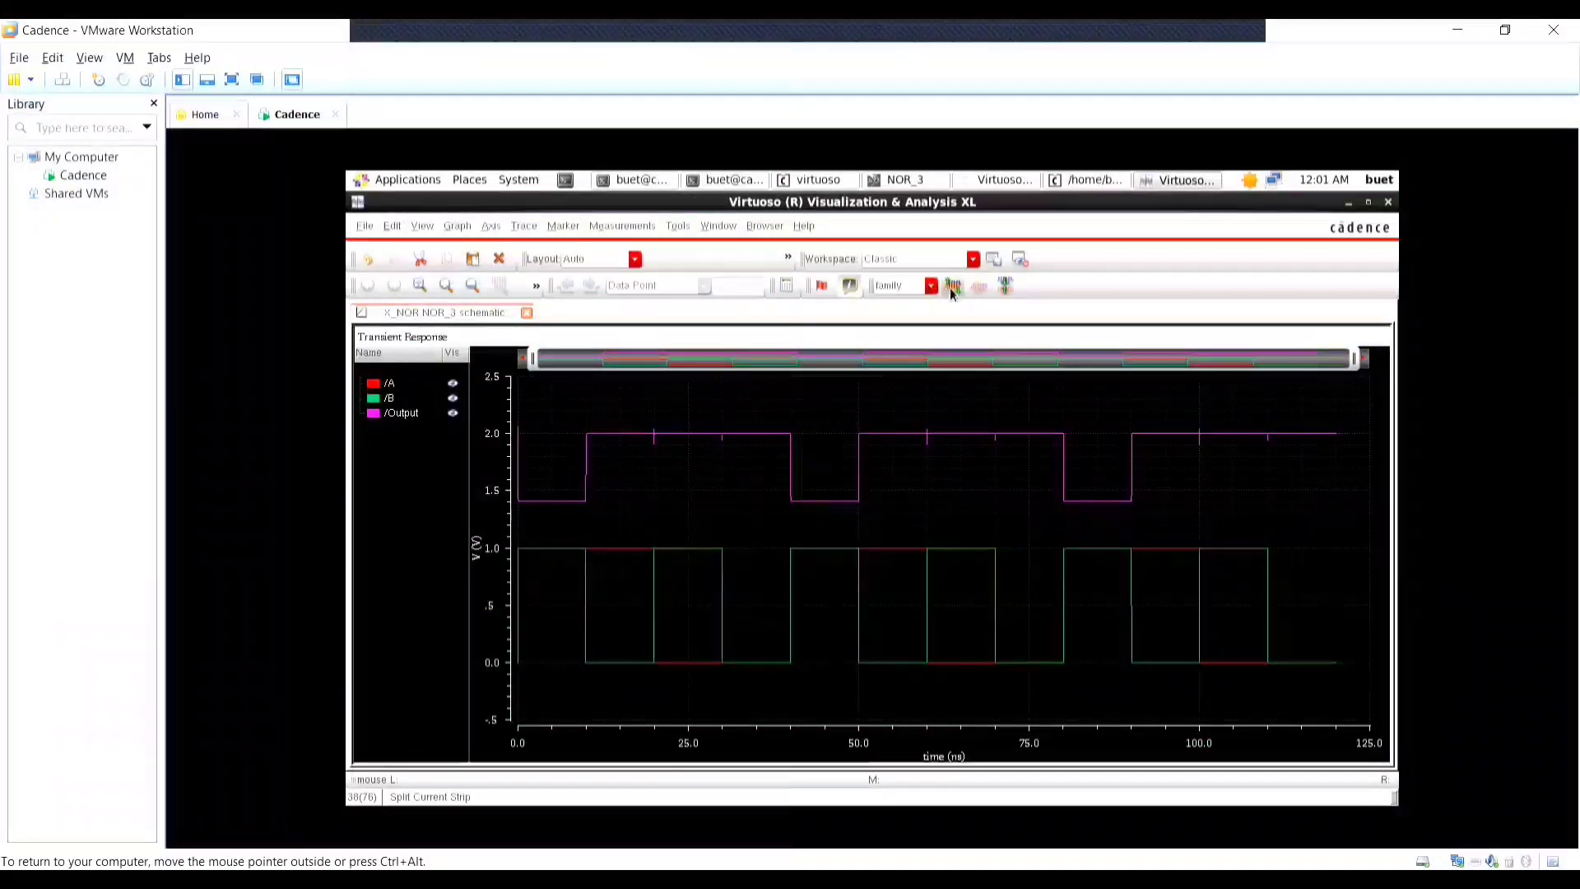
# Split the A, B and Output waveforms into separate strips and return to the NOR_3 schematic.
pyautogui.click(952, 287)
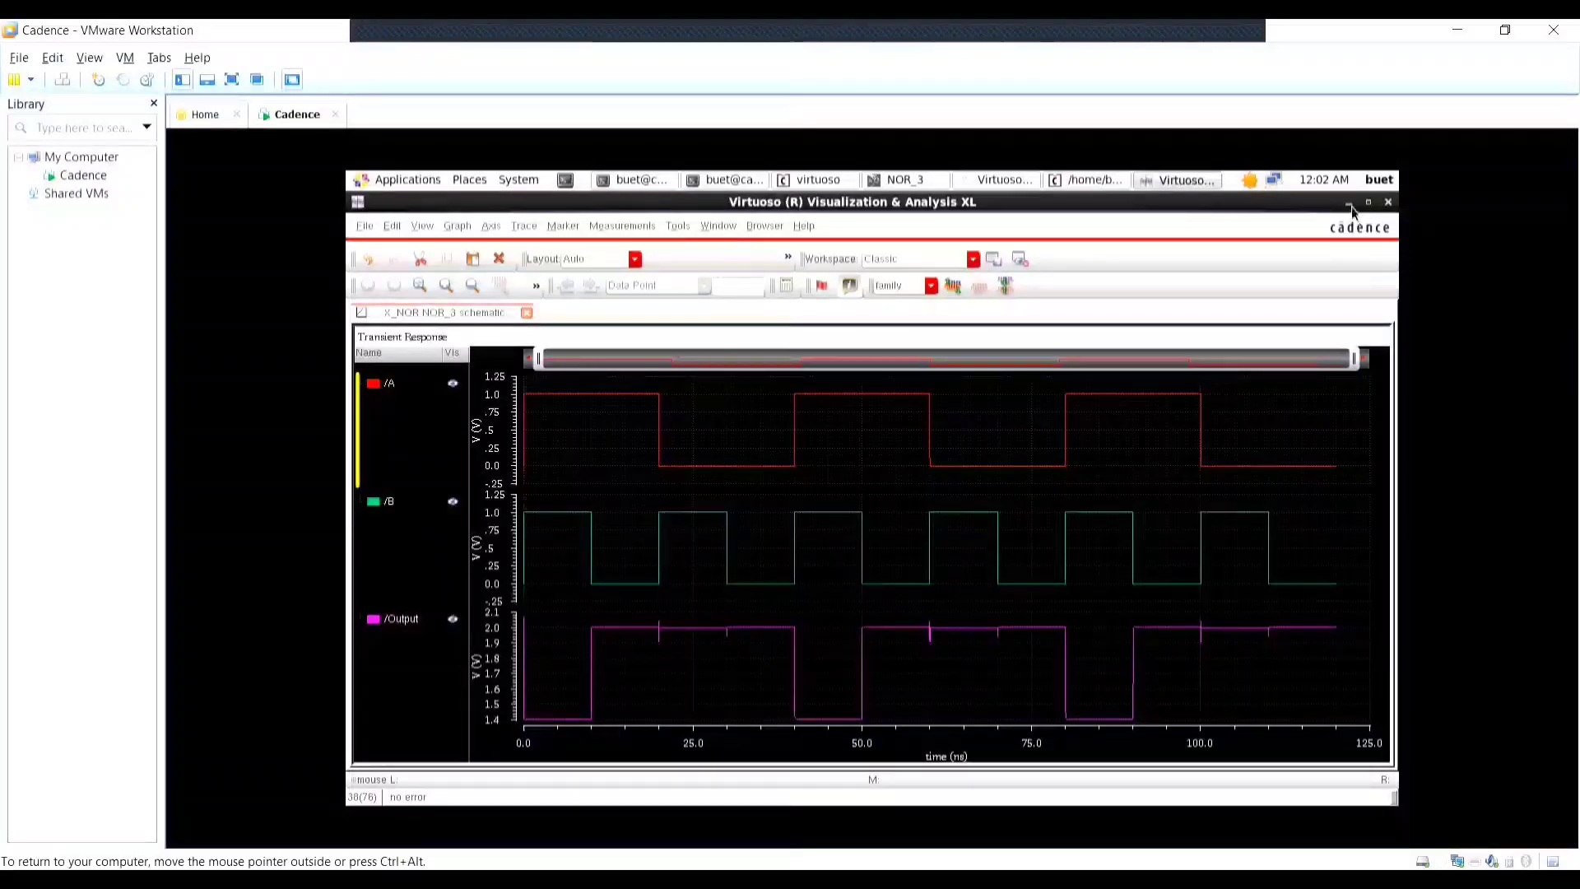
pyautogui.click(909, 180)
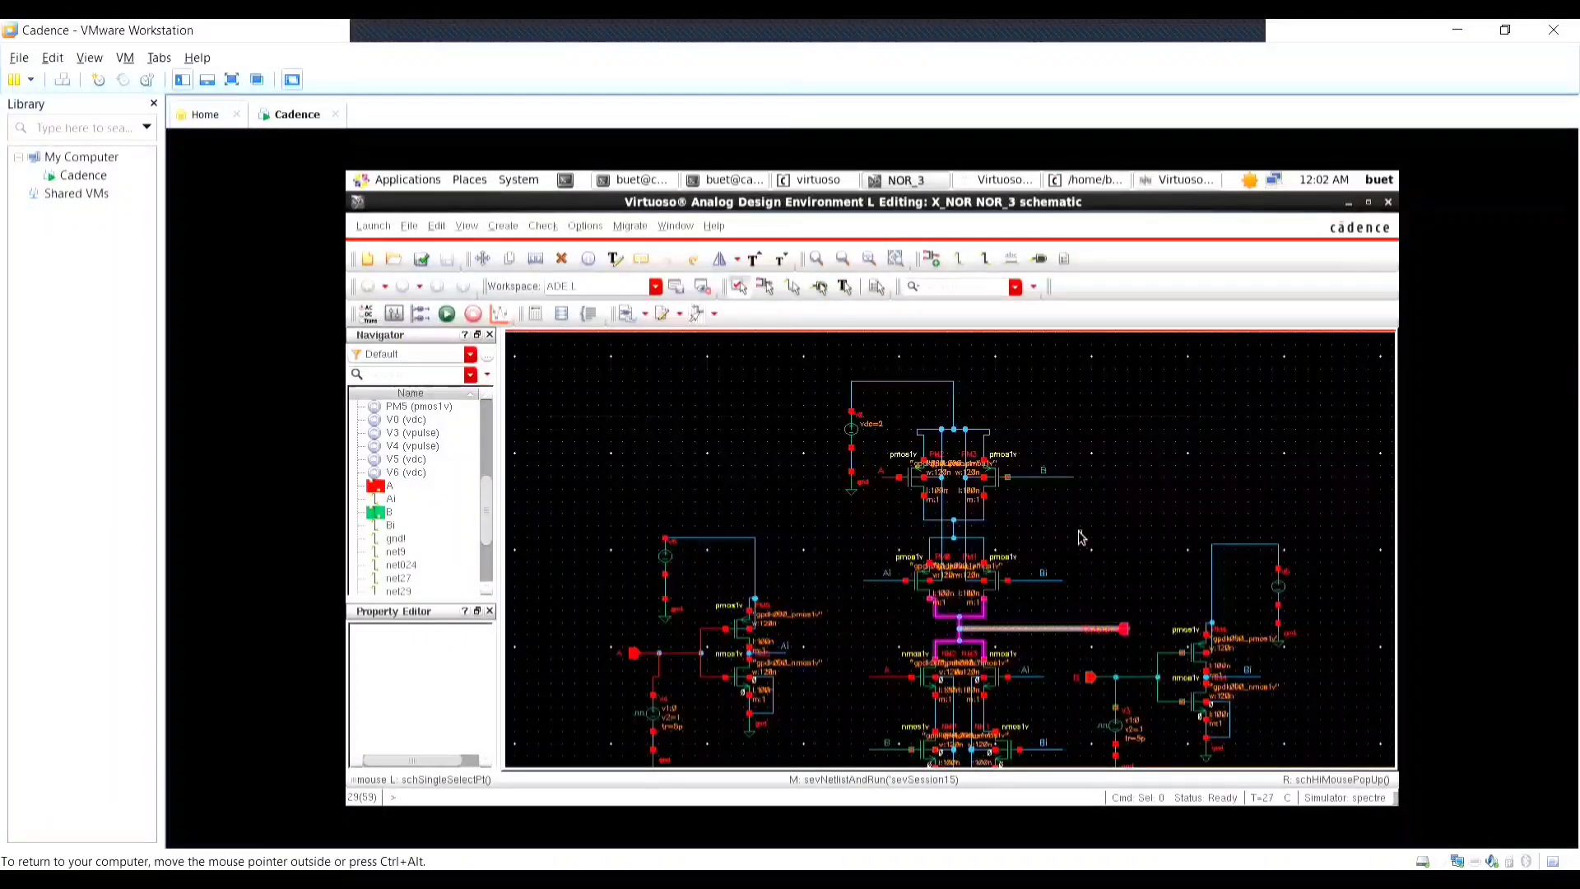
# Copy the whole input A inverter stage with its sources and place the duplicate in an empty area of the schematic.
pyautogui.scroll(-1, 1126, 529)
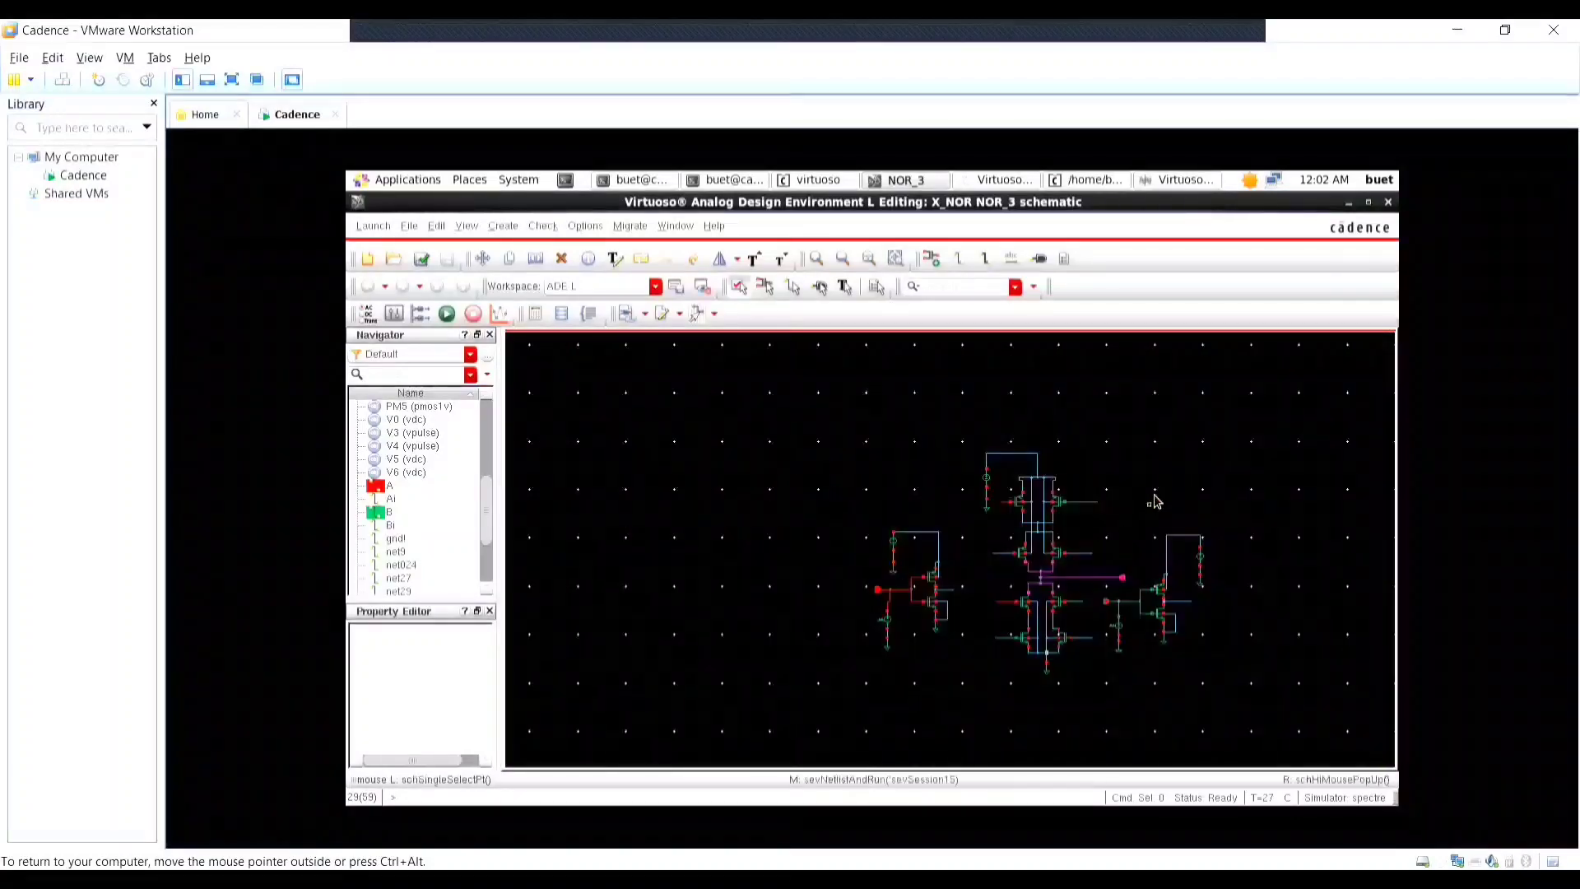
pyautogui.scroll(1, 1157, 501)
pyautogui.scroll(-1, 1157, 501)
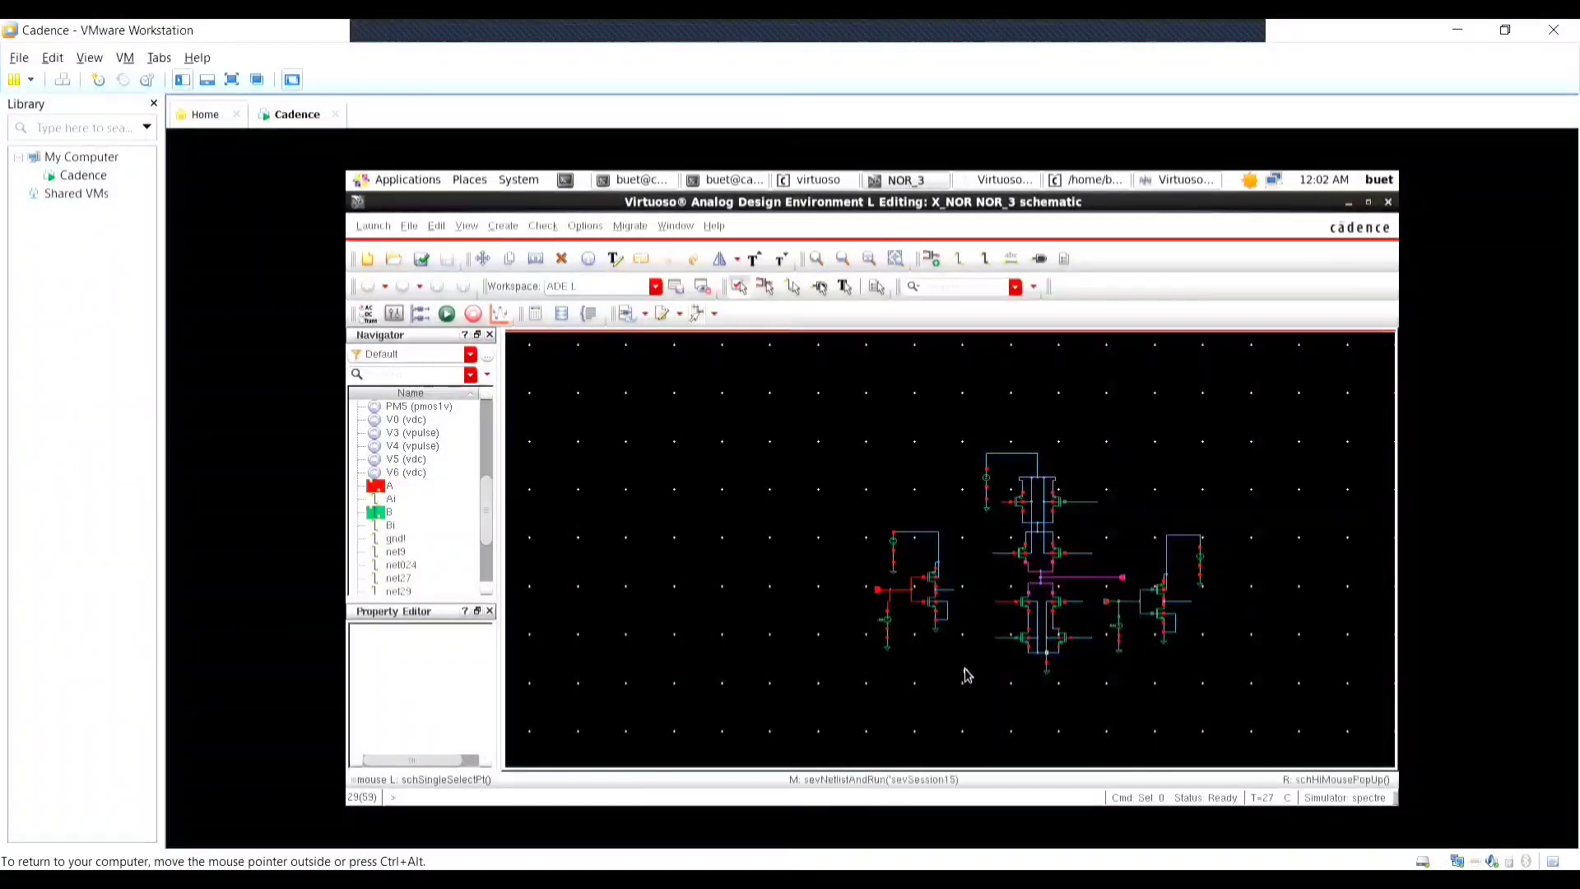
pyautogui.moveTo(963, 670); pyautogui.dragTo(835, 518)
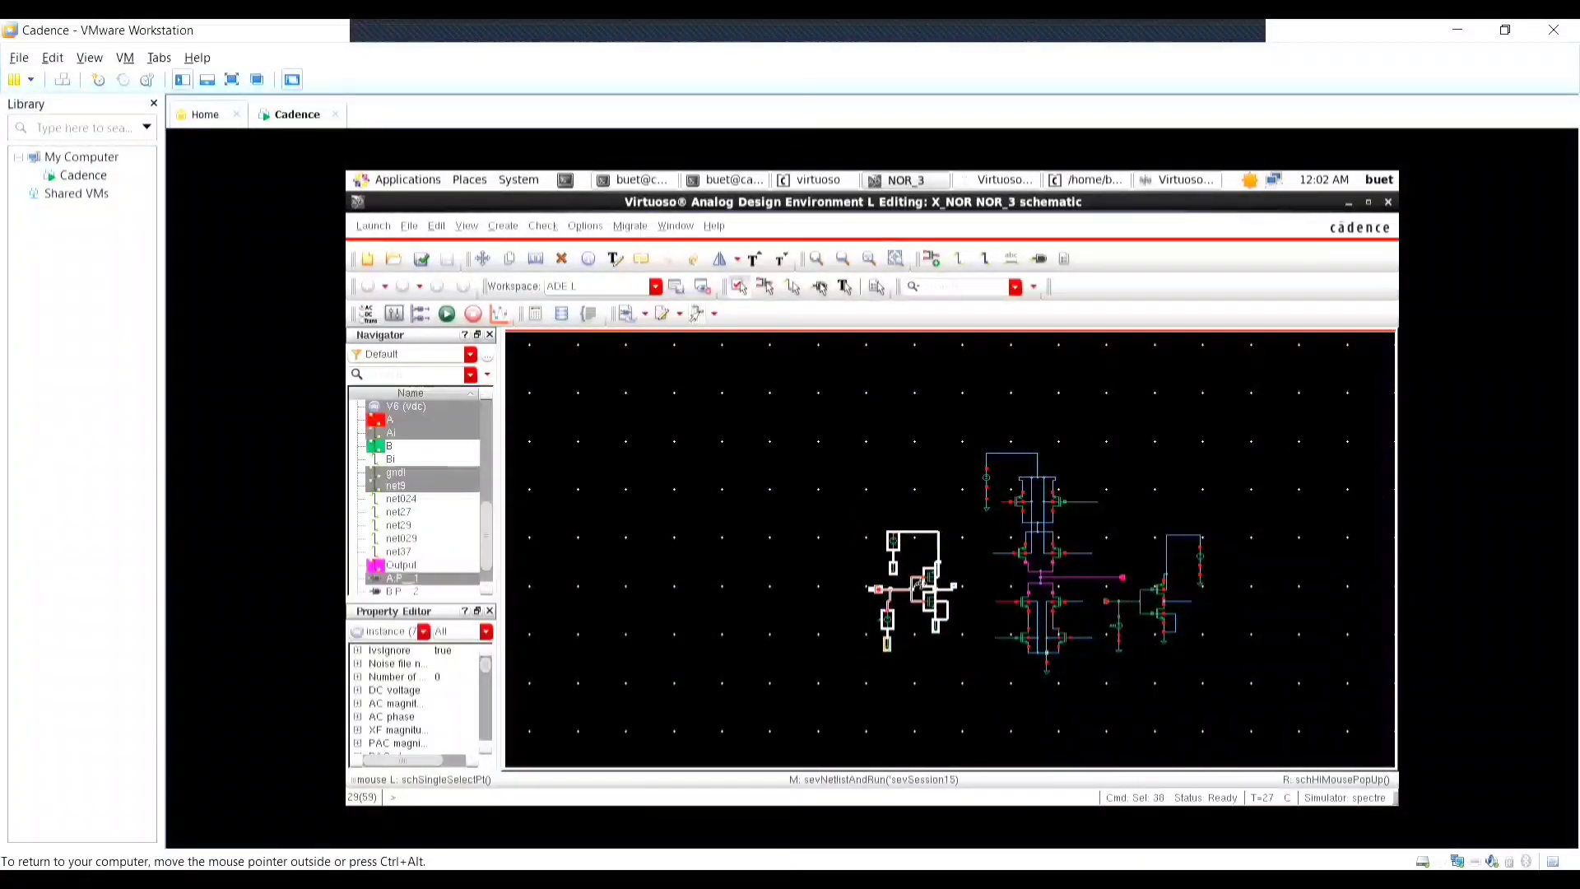
pyautogui.rightClick(920, 583)
pyautogui.click(955, 683)
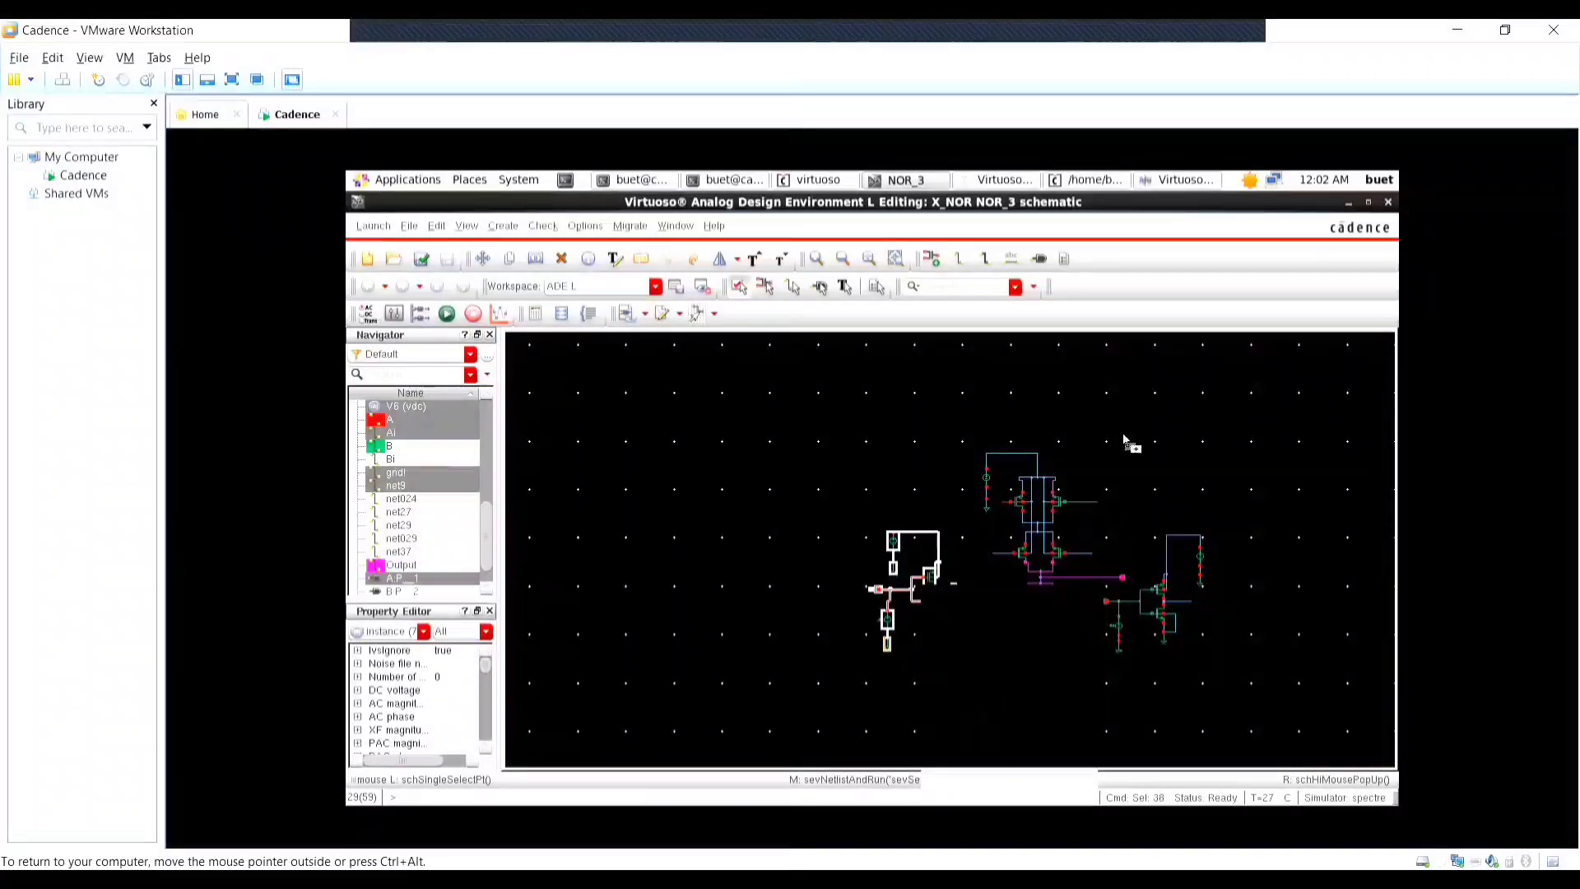
pyautogui.click(1195, 411)
pyautogui.click(1201, 393)
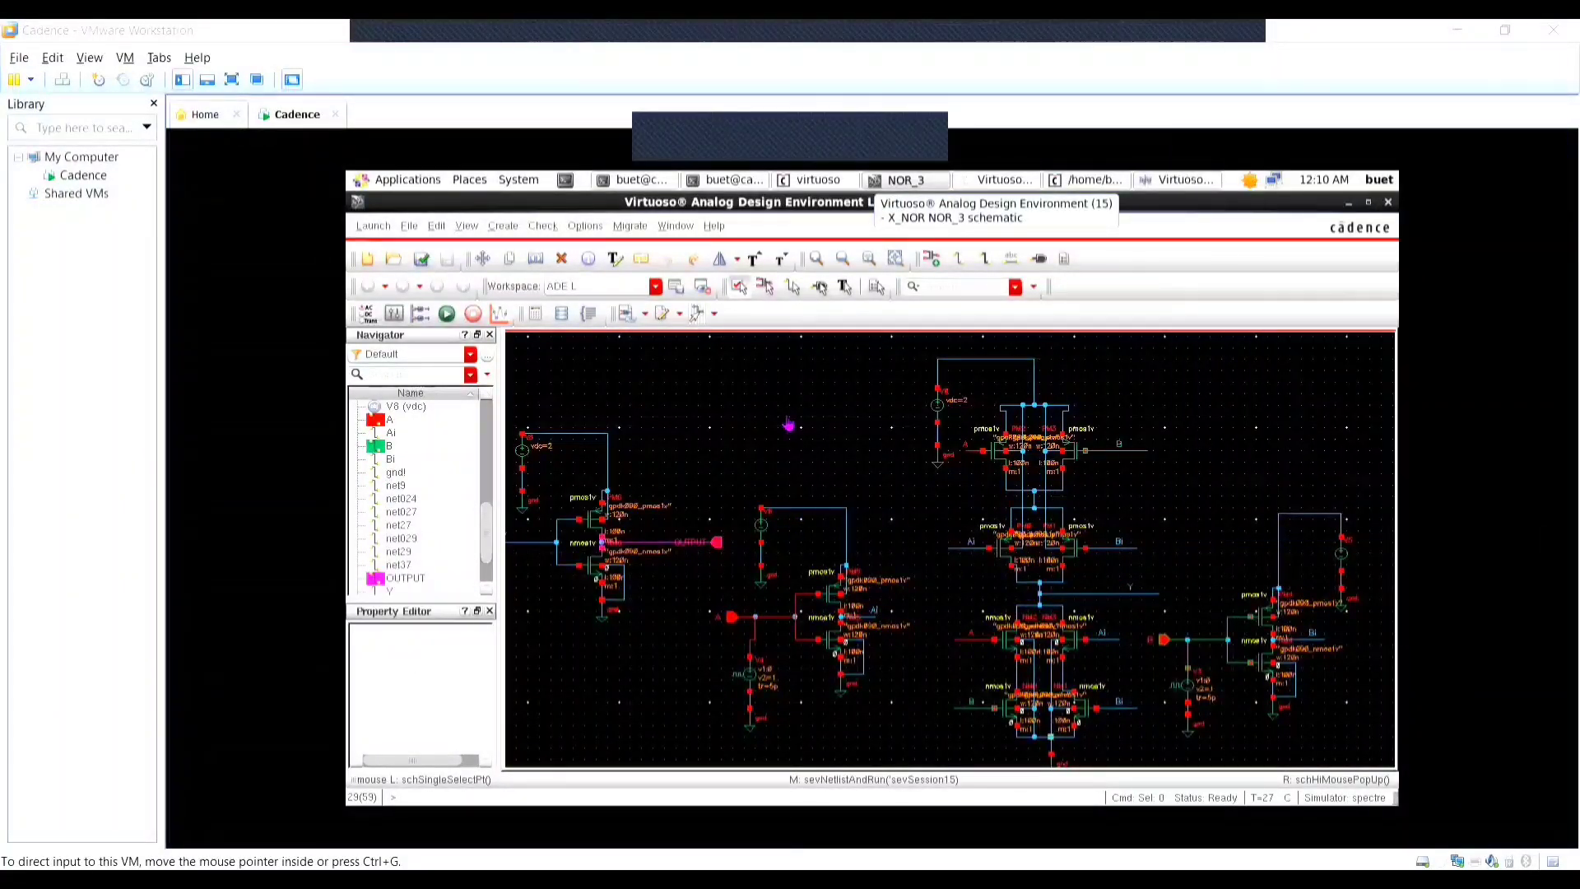
# Examine the transistor network and the A and B input inverters with their pulse sources in the revised schematic.
pyautogui.click(788, 424)
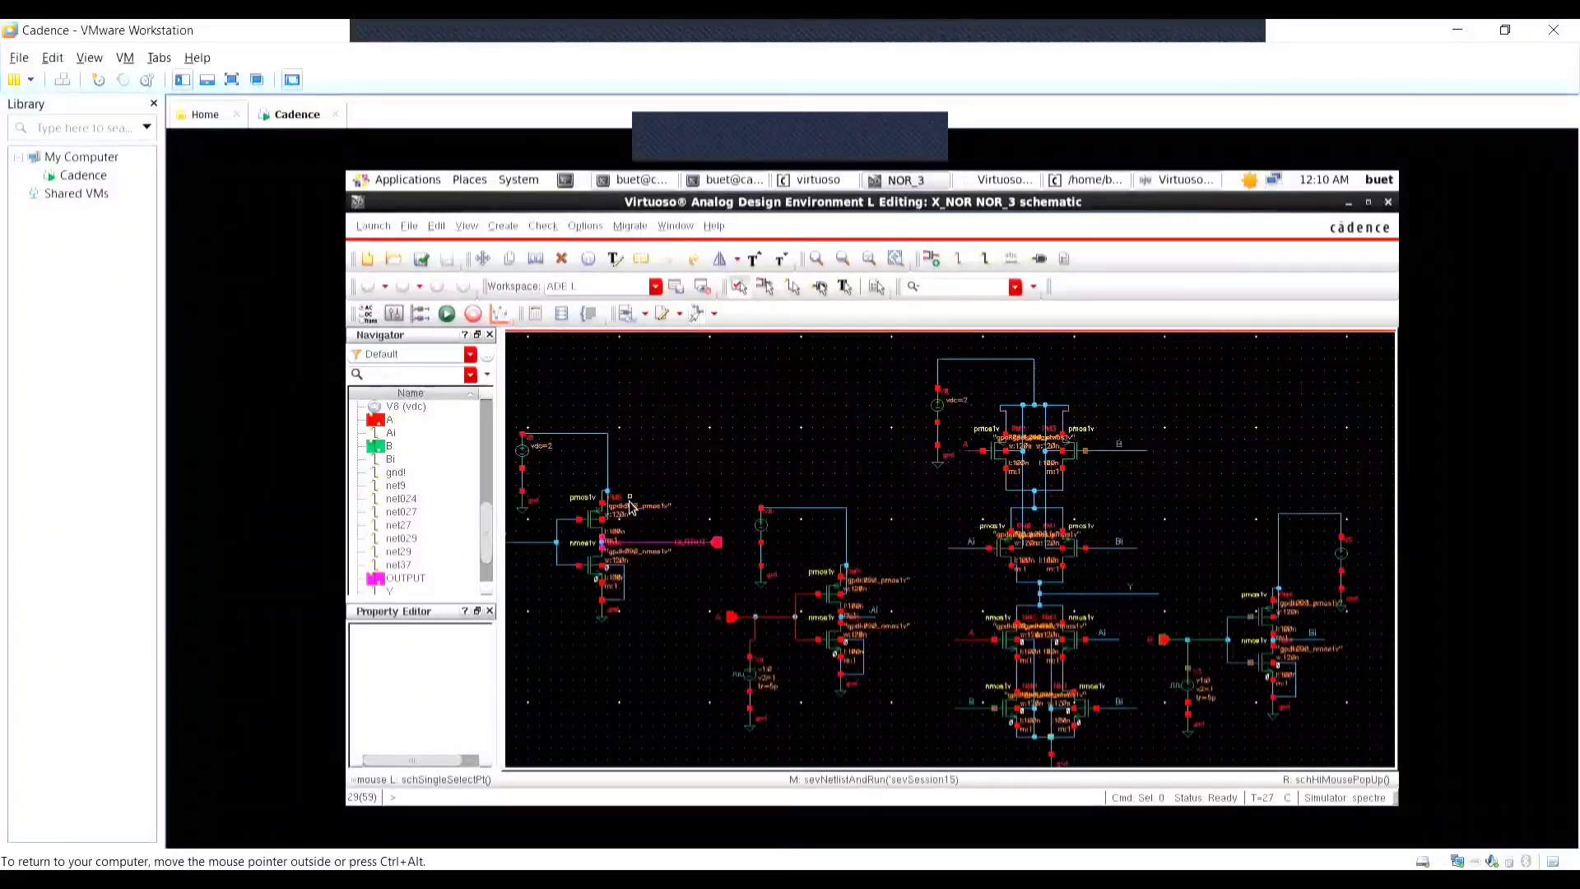
pyautogui.scroll(-2, 630, 501)
pyautogui.scroll(2, 613, 493)
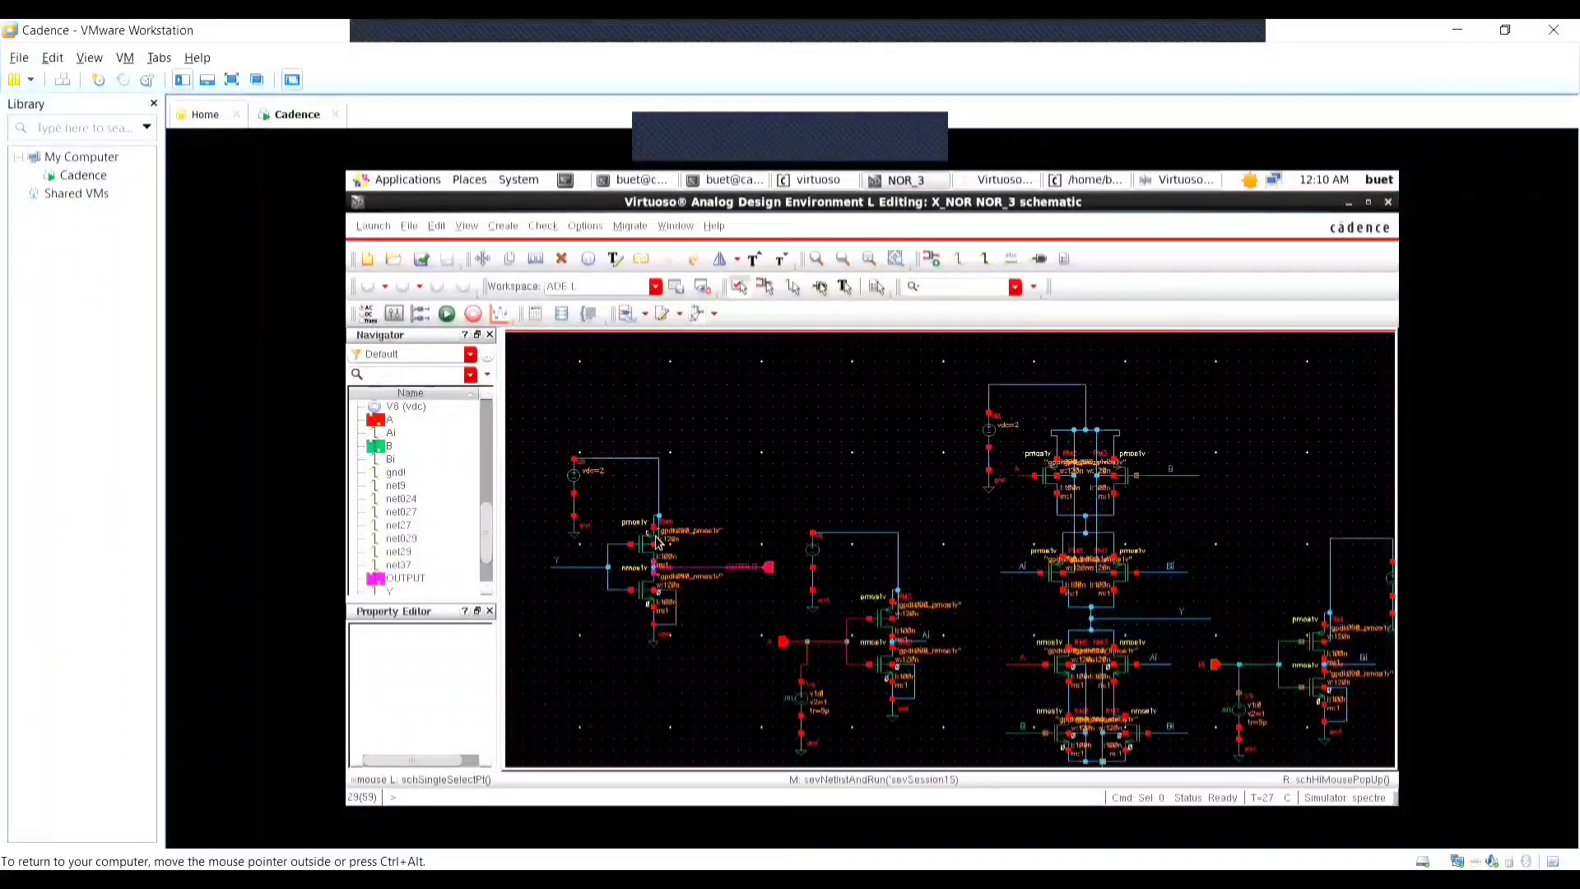
pyautogui.scroll(-1, 1021, 569)
pyautogui.scroll(1, 1210, 606)
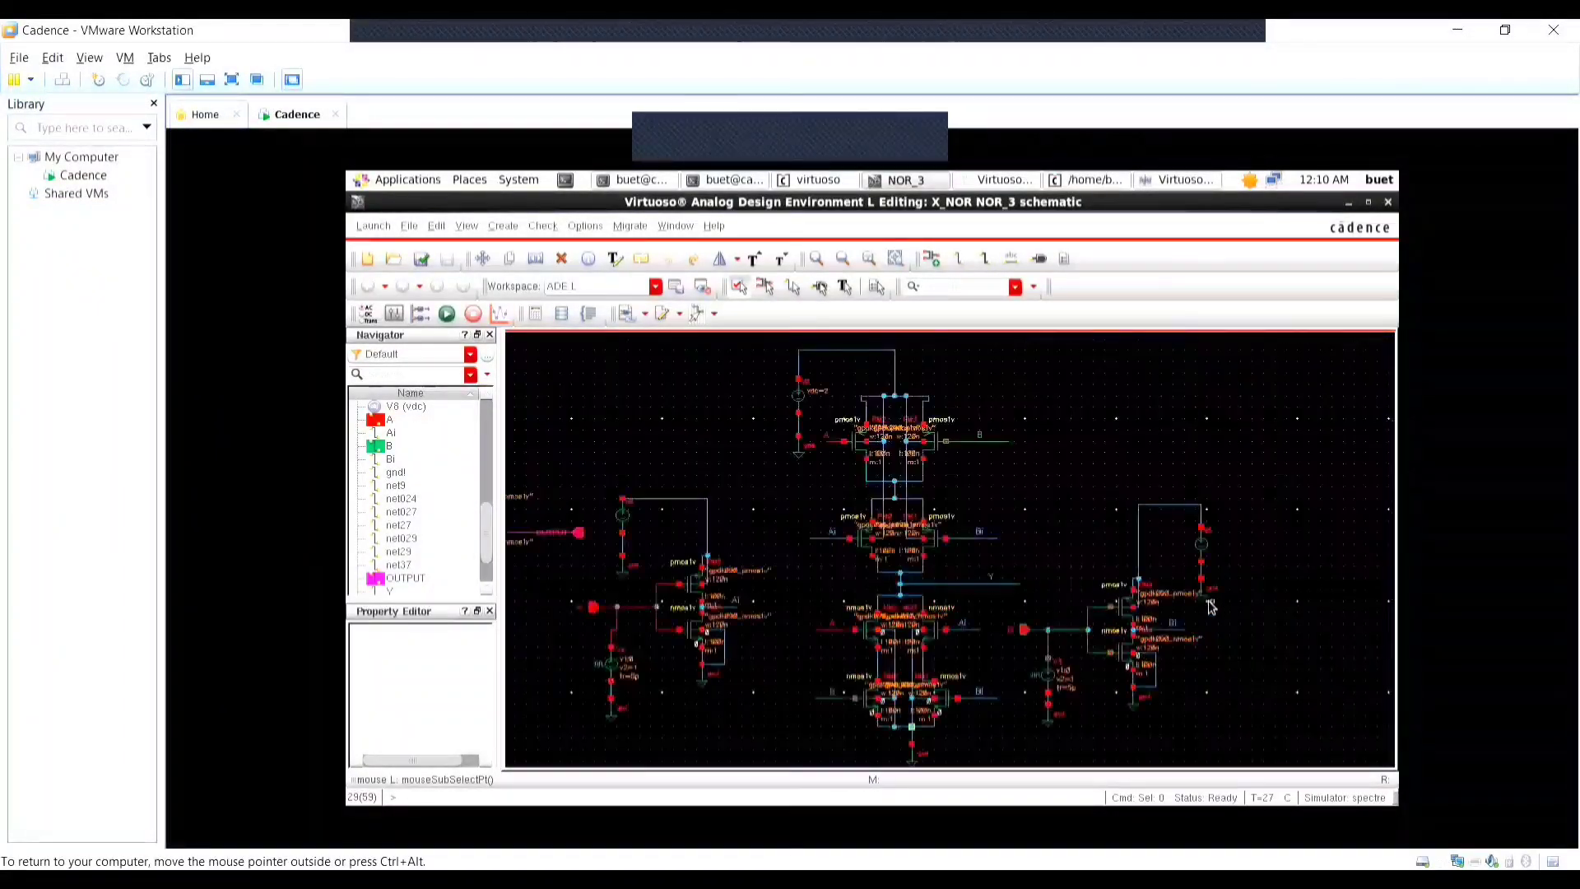
pyautogui.scroll(-1, 1109, 592)
pyautogui.scroll(2, 1086, 638)
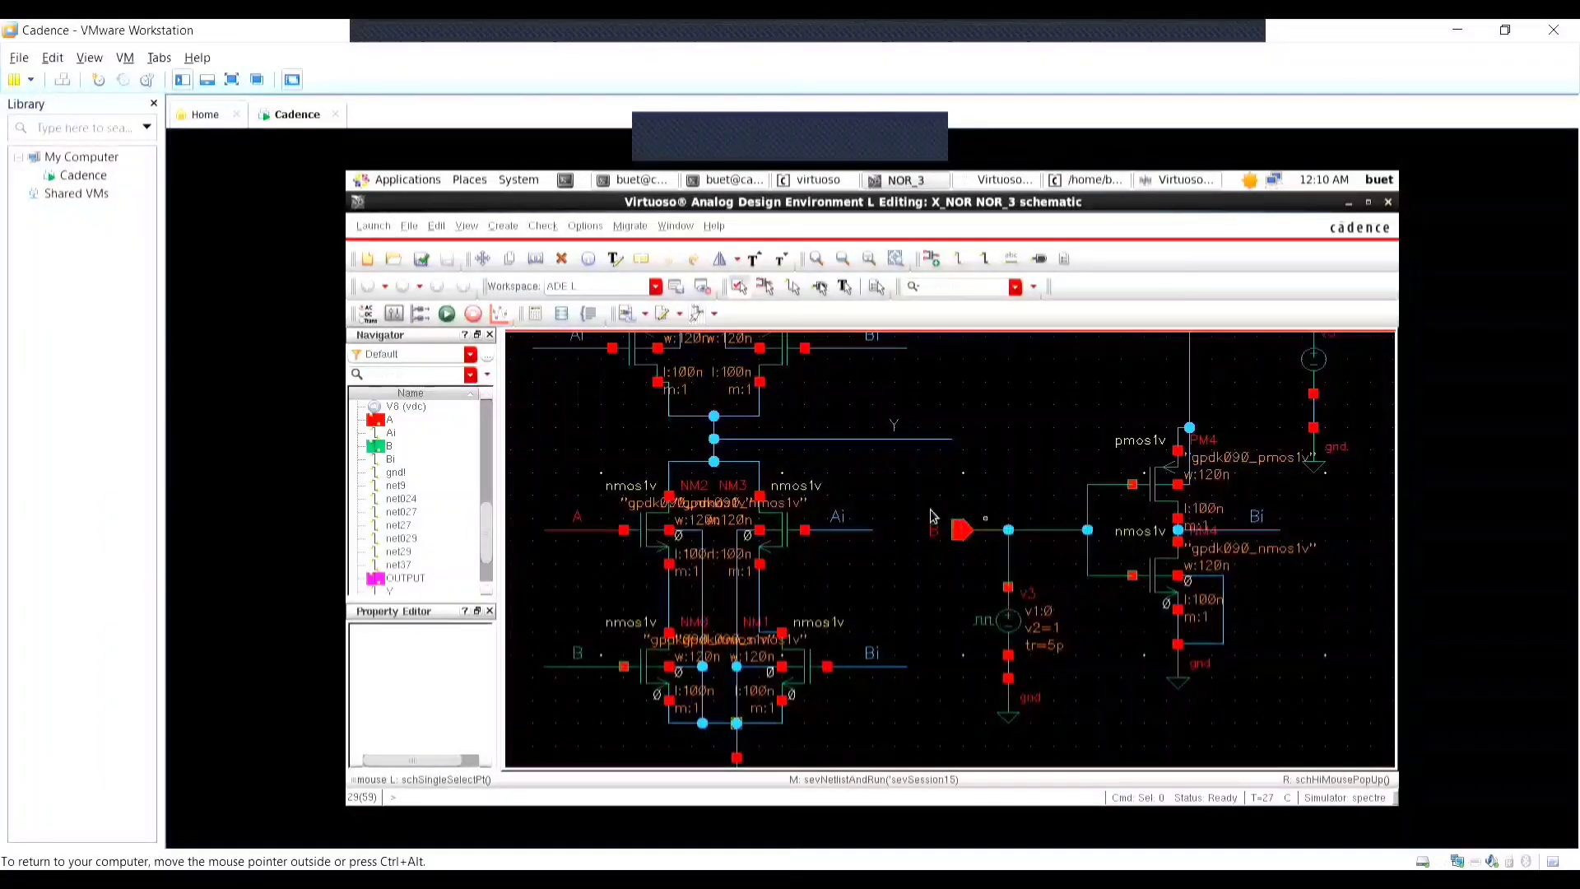
pyautogui.scroll(-1, 939, 550)
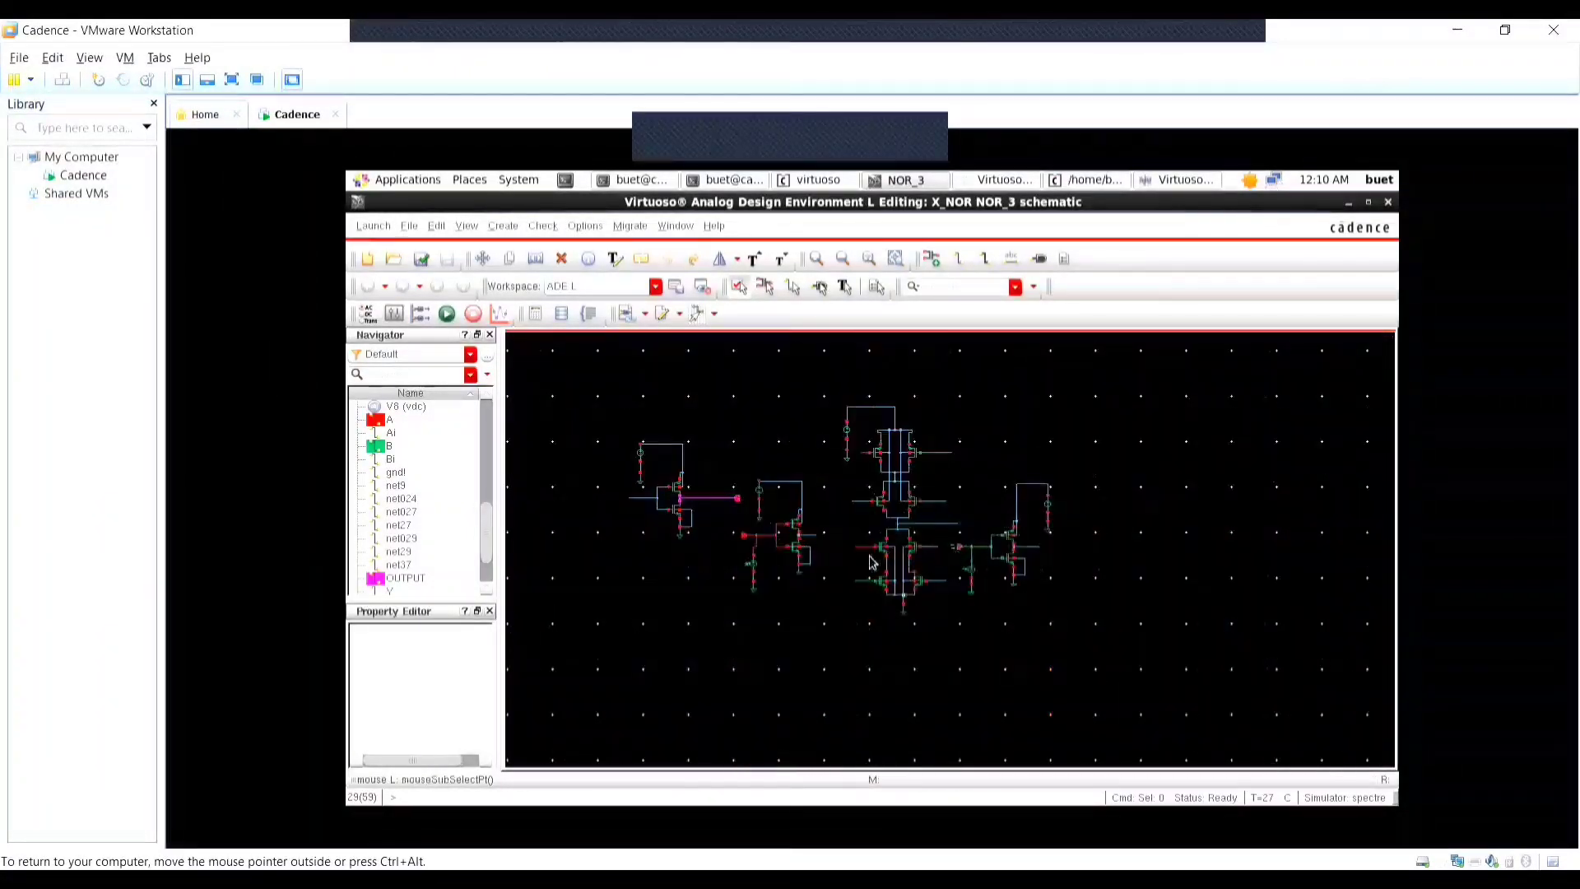
pyautogui.scroll(1, 744, 563)
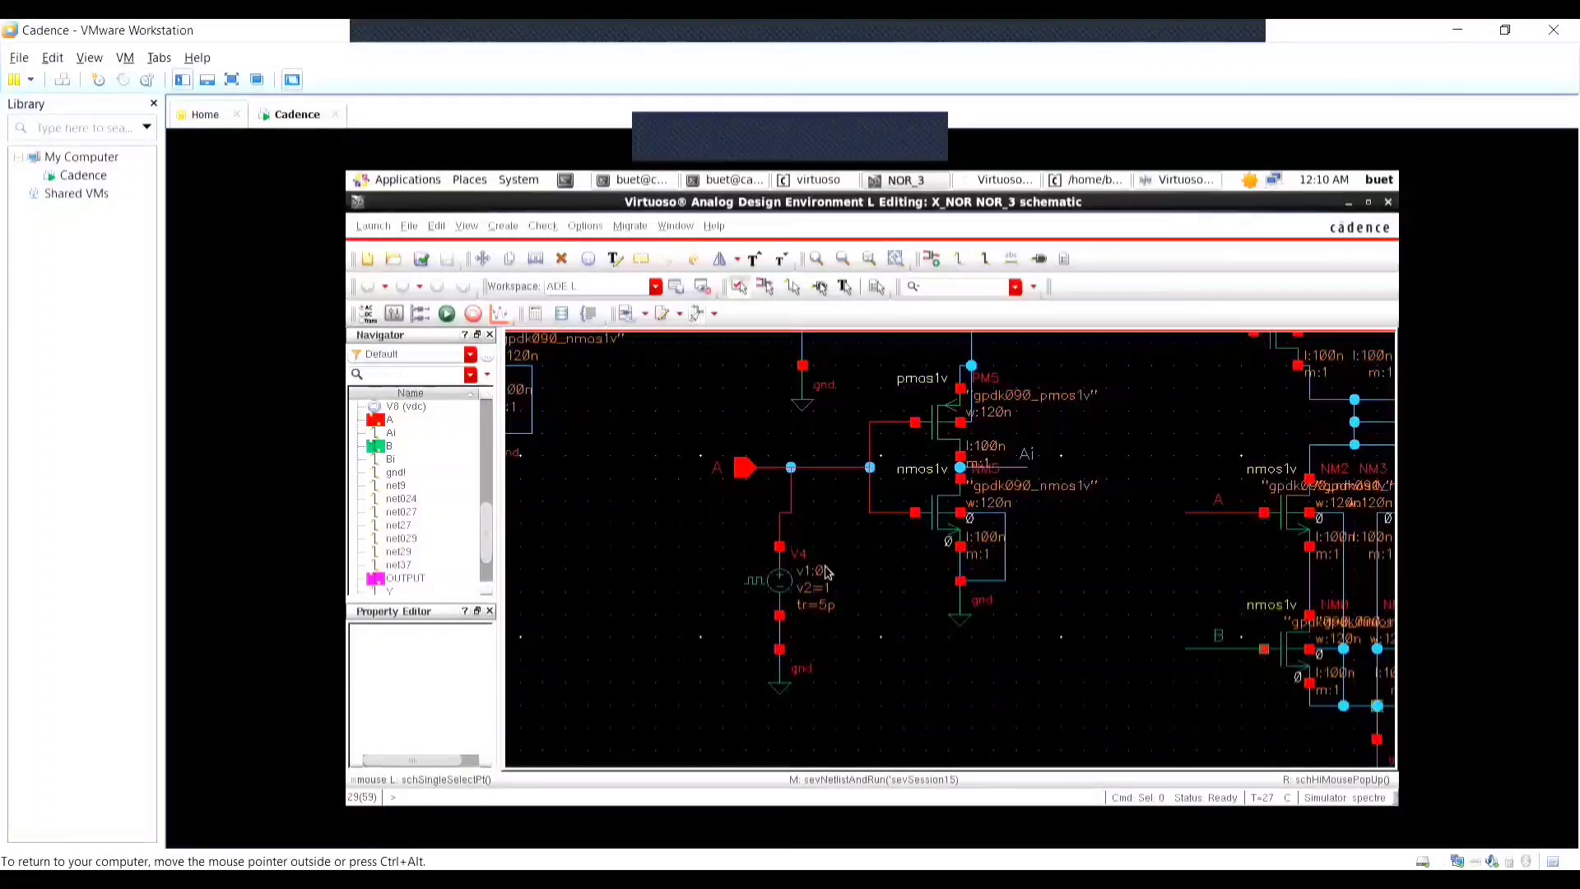
pyautogui.scroll(-1, 782, 602)
pyautogui.scroll(1, 782, 602)
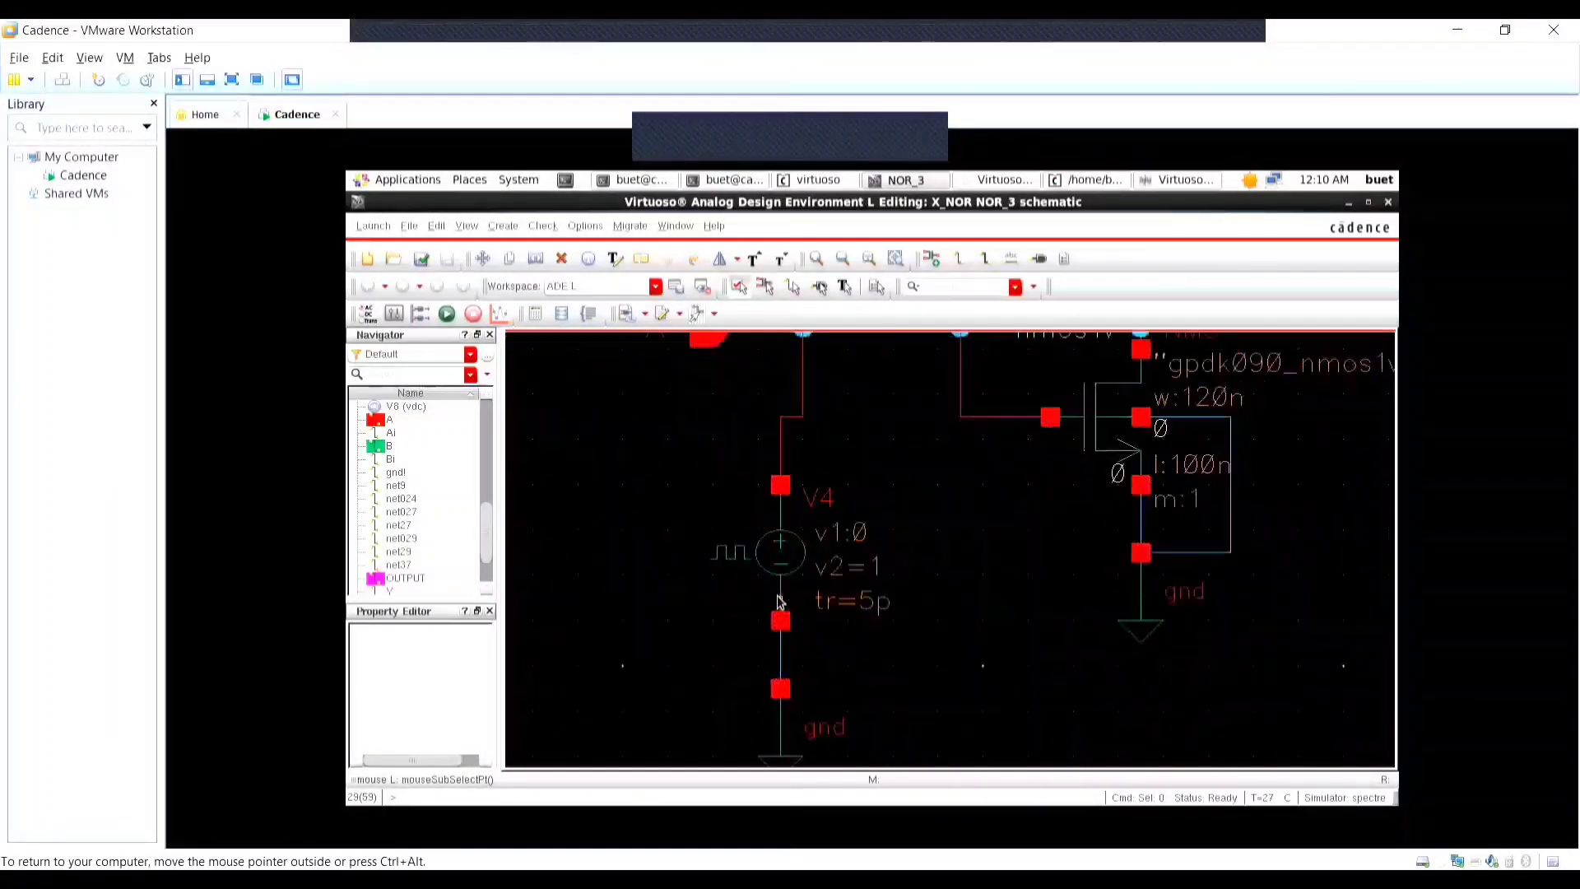
pyautogui.scroll(-2, 782, 601)
pyautogui.scroll(1, 880, 613)
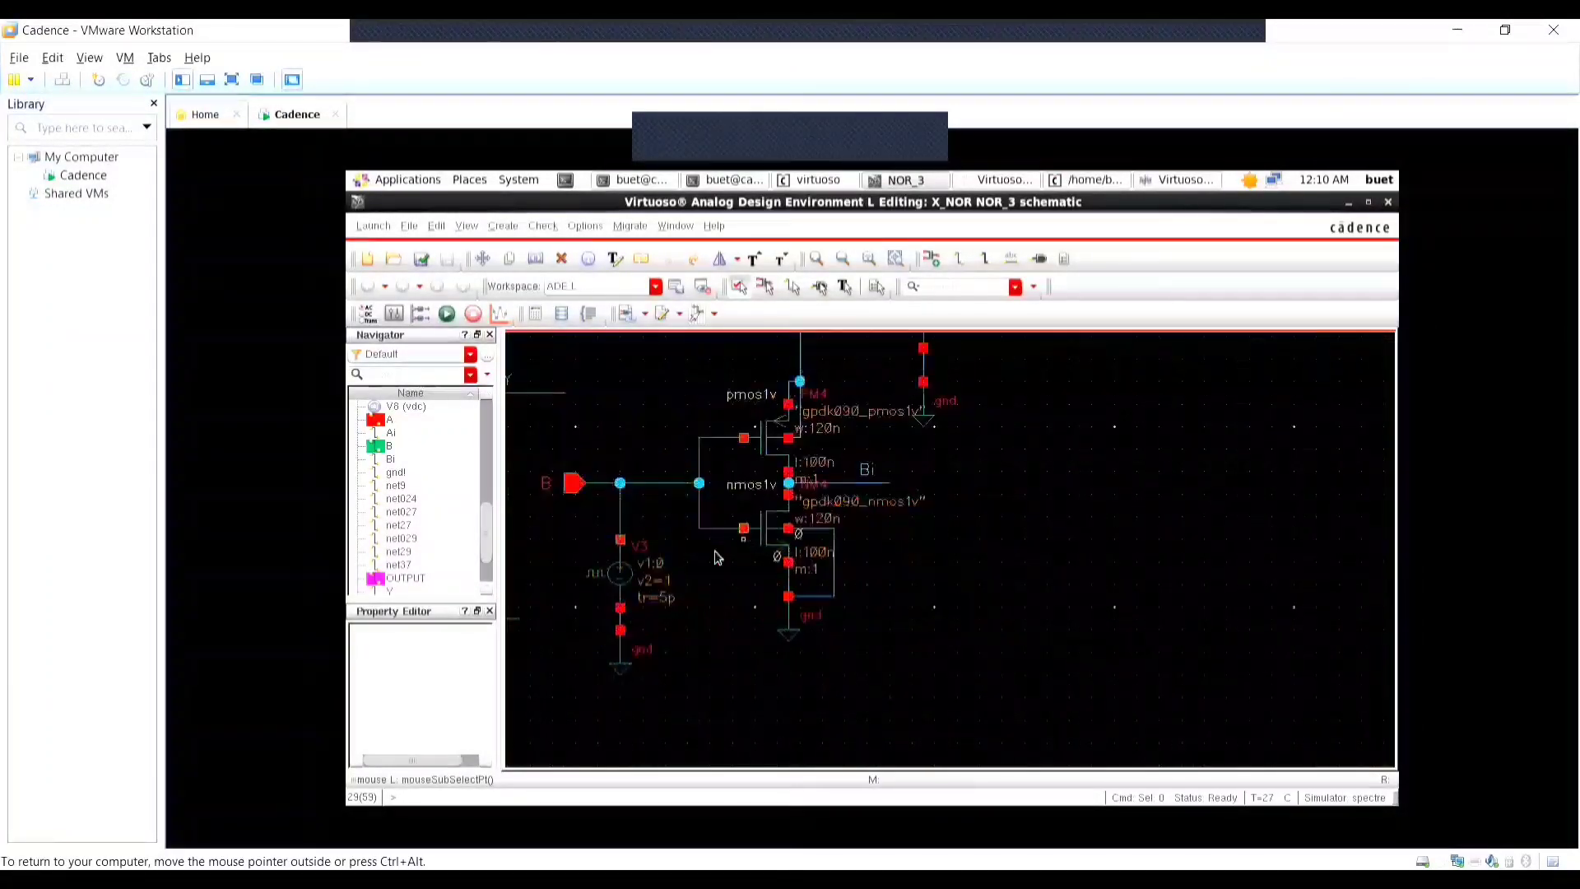
# Examine how net Y links the transistor network to the added inverter that drives the OUTPUT pin.
pyautogui.scroll(-2, 716, 554)
pyautogui.scroll(3, 636, 547)
pyautogui.scroll(2, 812, 582)
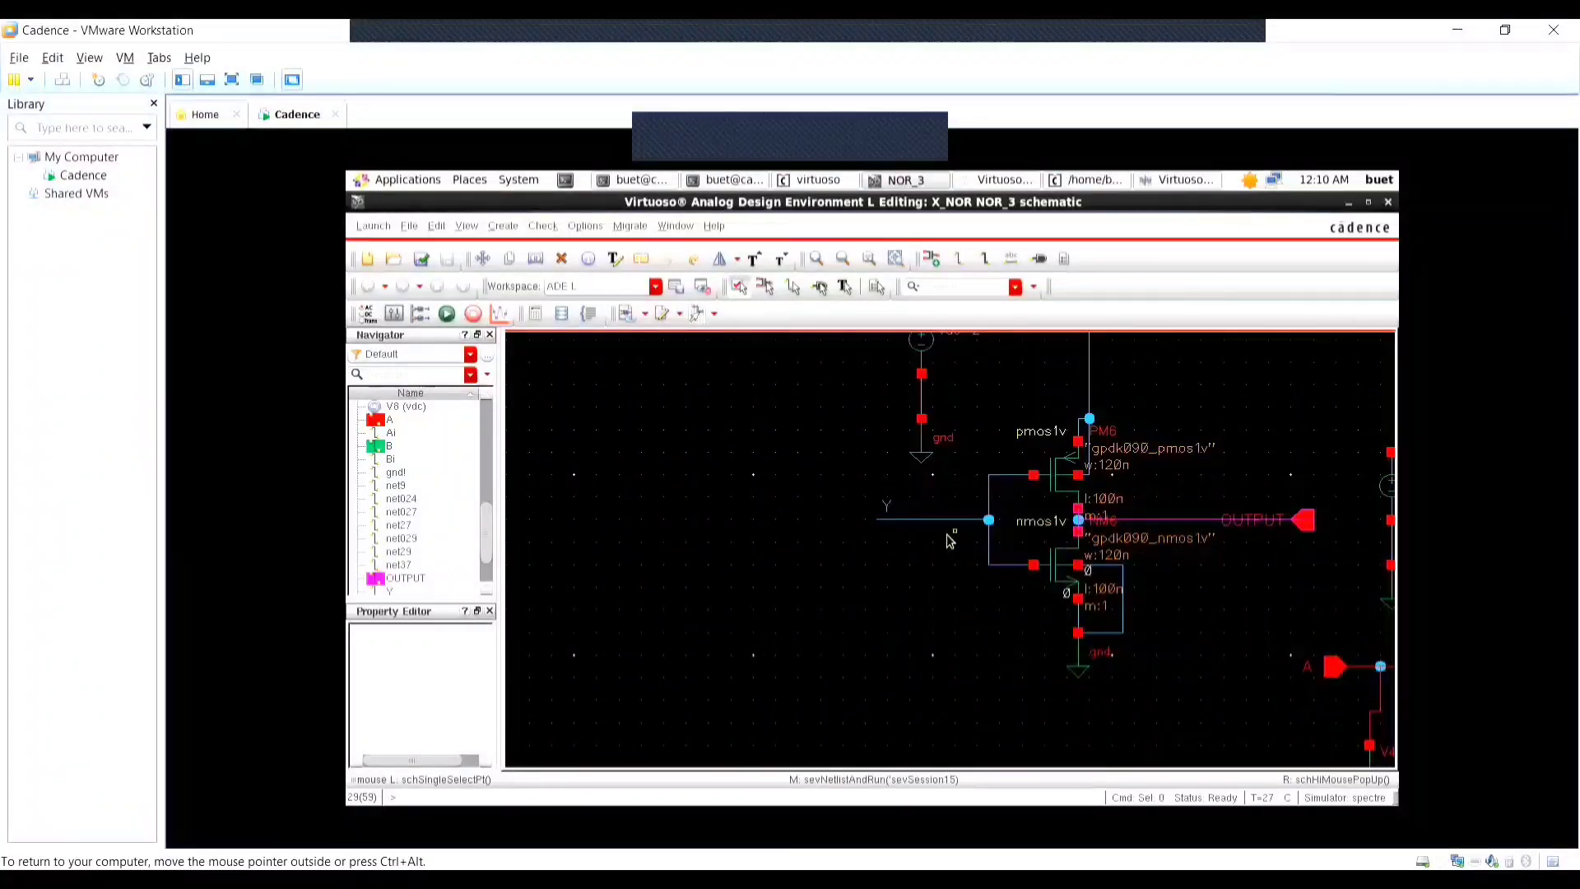
pyautogui.keyDown('ctrl'); pyautogui.scroll(-4, 1054, 531); pyautogui.keyUp('ctrl')
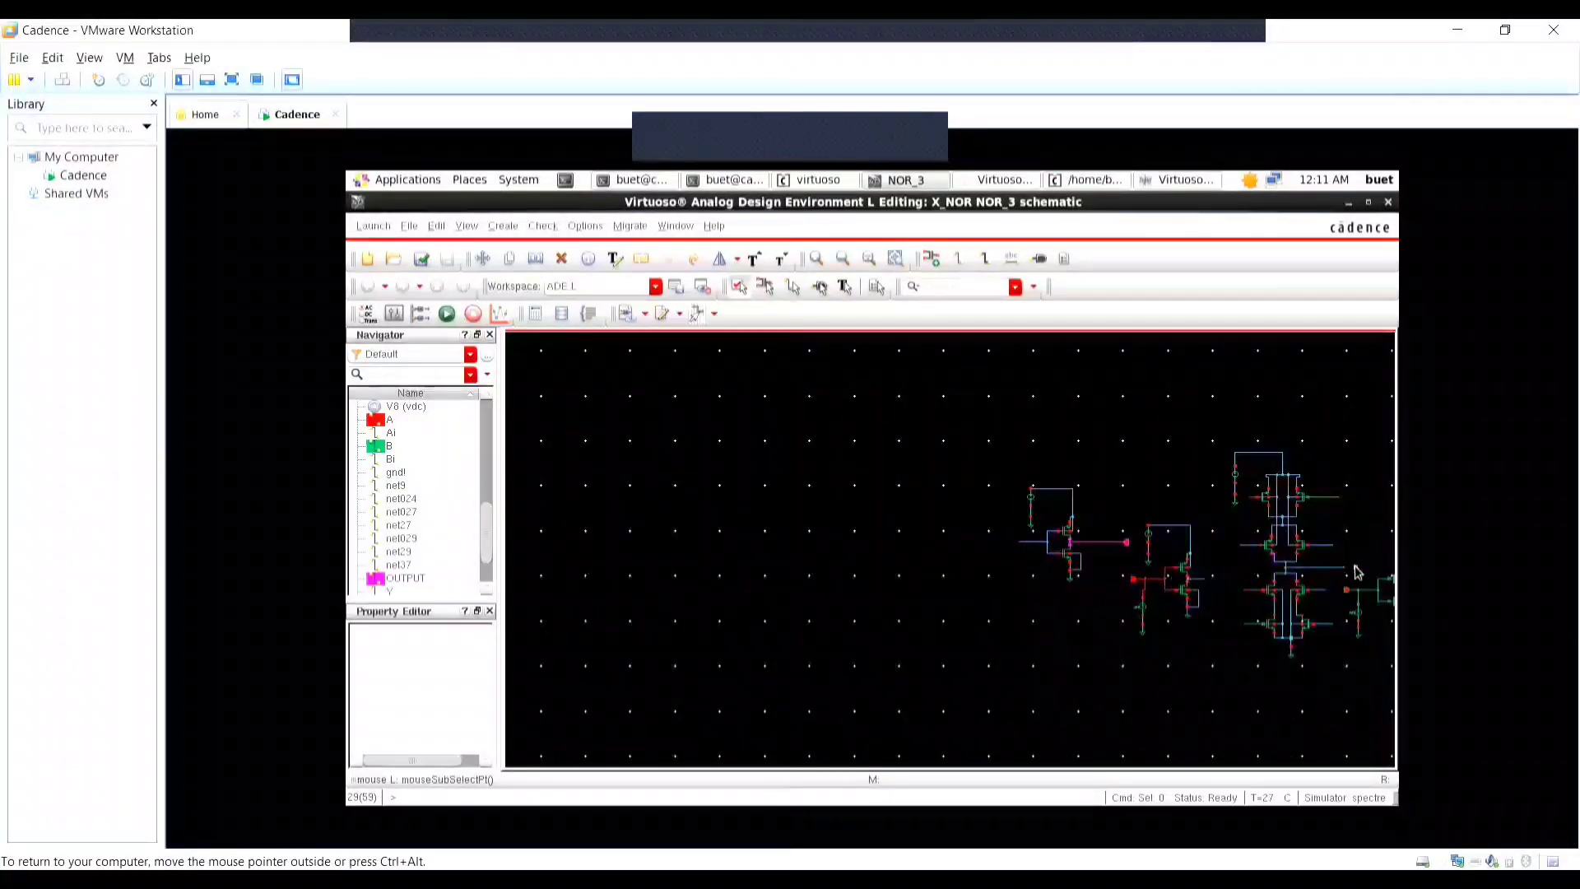
pyautogui.keyDown('ctrl'); pyautogui.scroll(3, 1224, 535); pyautogui.keyUp('ctrl')
pyautogui.keyDown('ctrl'); pyautogui.scroll(-3, 1044, 557); pyautogui.keyUp('ctrl')
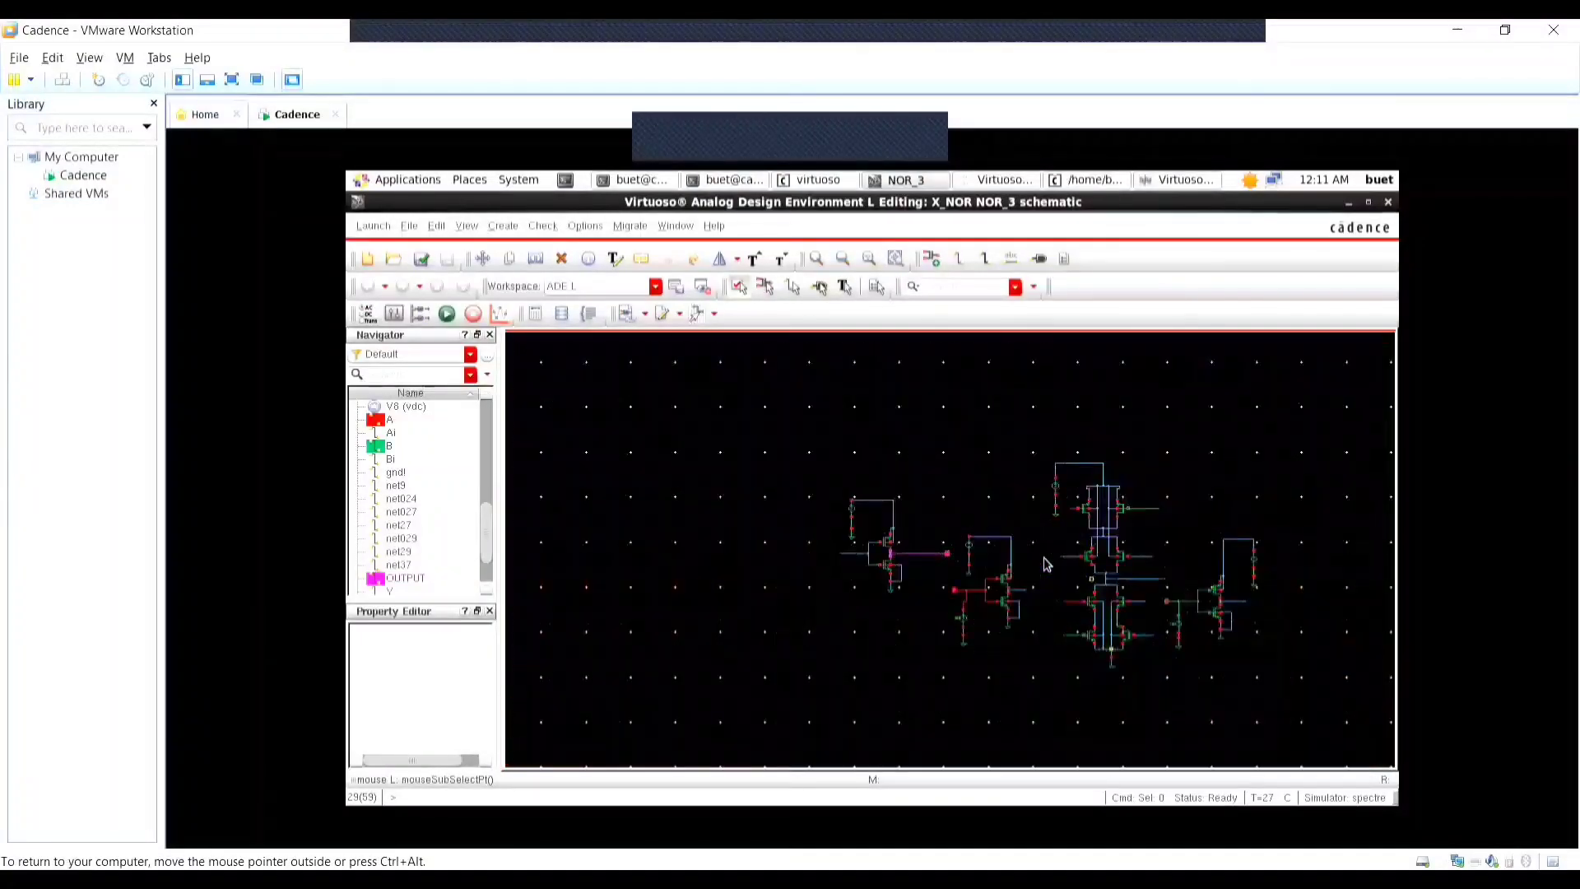
pyautogui.keyDown('ctrl'); pyautogui.scroll(3, 835, 572); pyautogui.keyUp('ctrl')
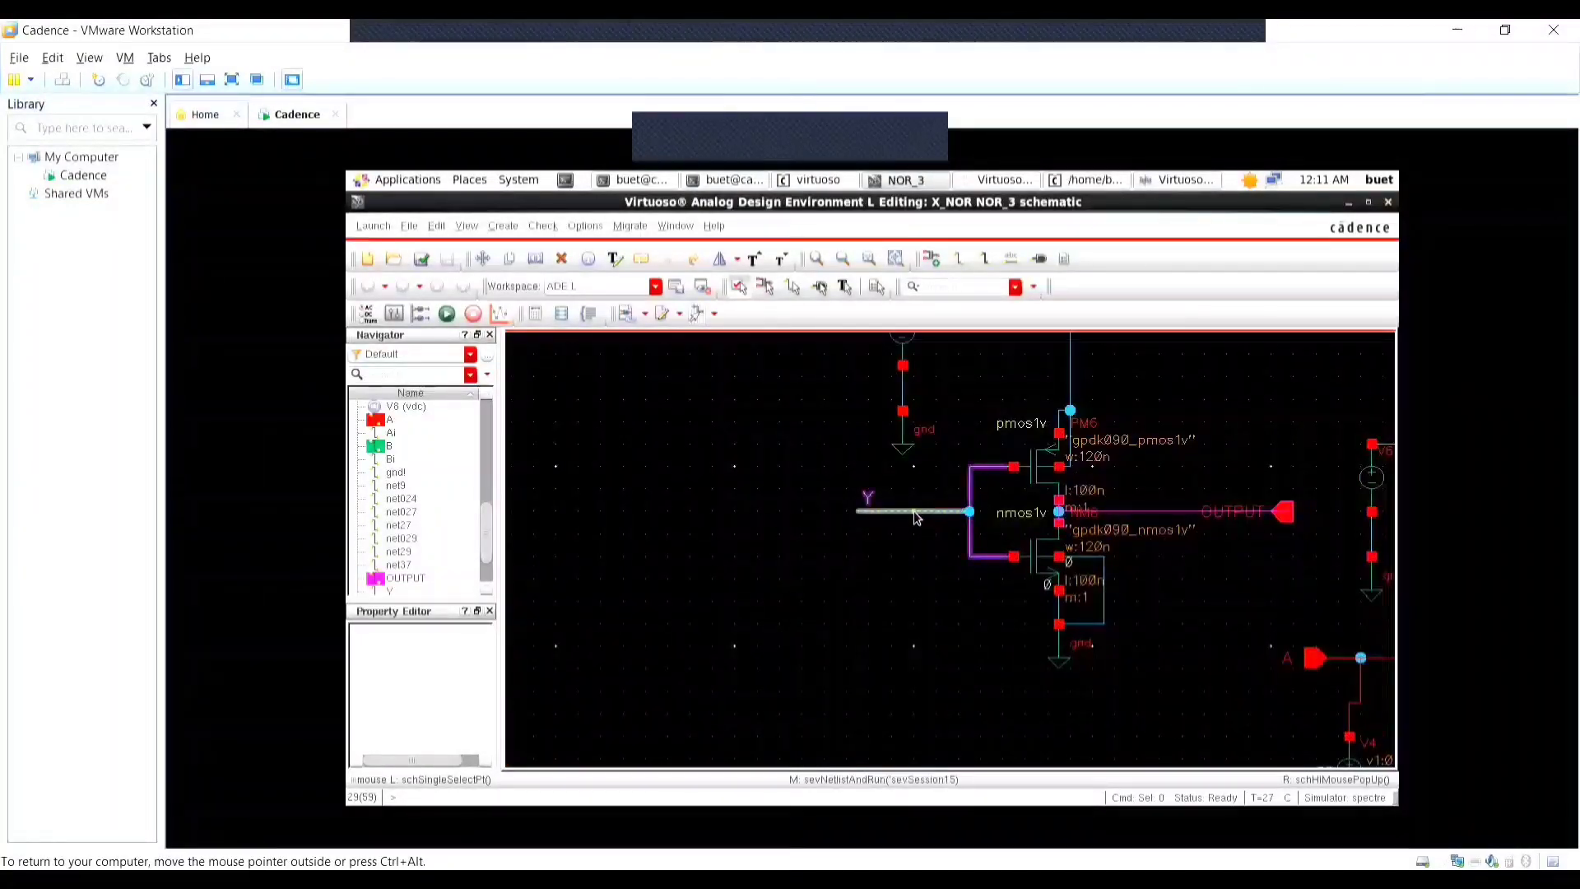
pyautogui.keyDown('ctrl'); pyautogui.scroll(-4, 916, 517); pyautogui.keyUp('ctrl')
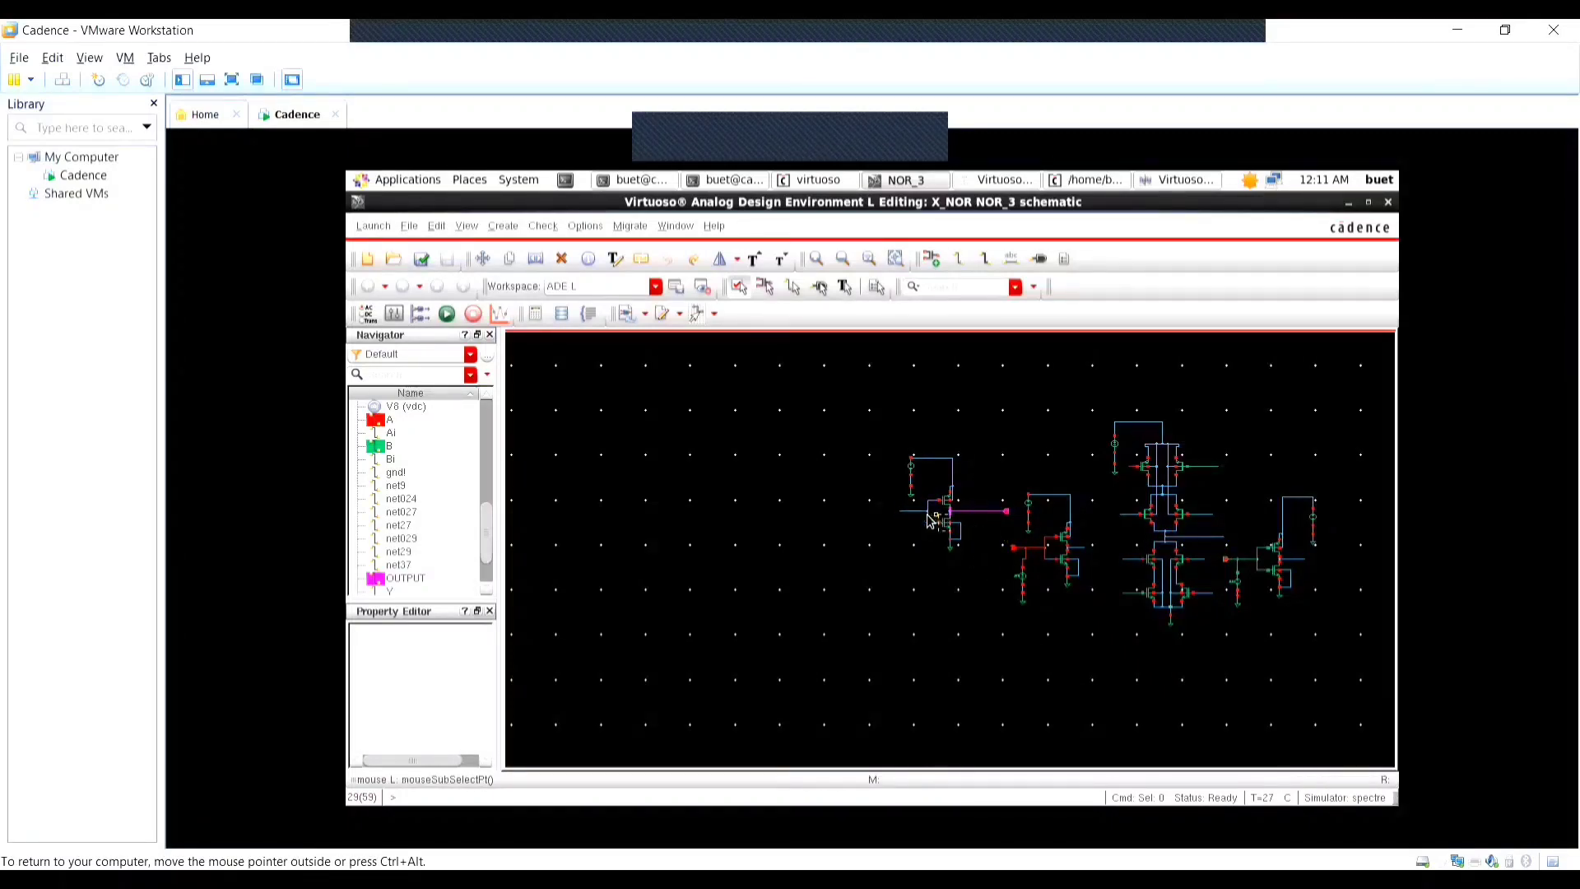
pyautogui.keyDown('ctrl'); pyautogui.scroll(2, 935, 519); pyautogui.keyUp('ctrl')
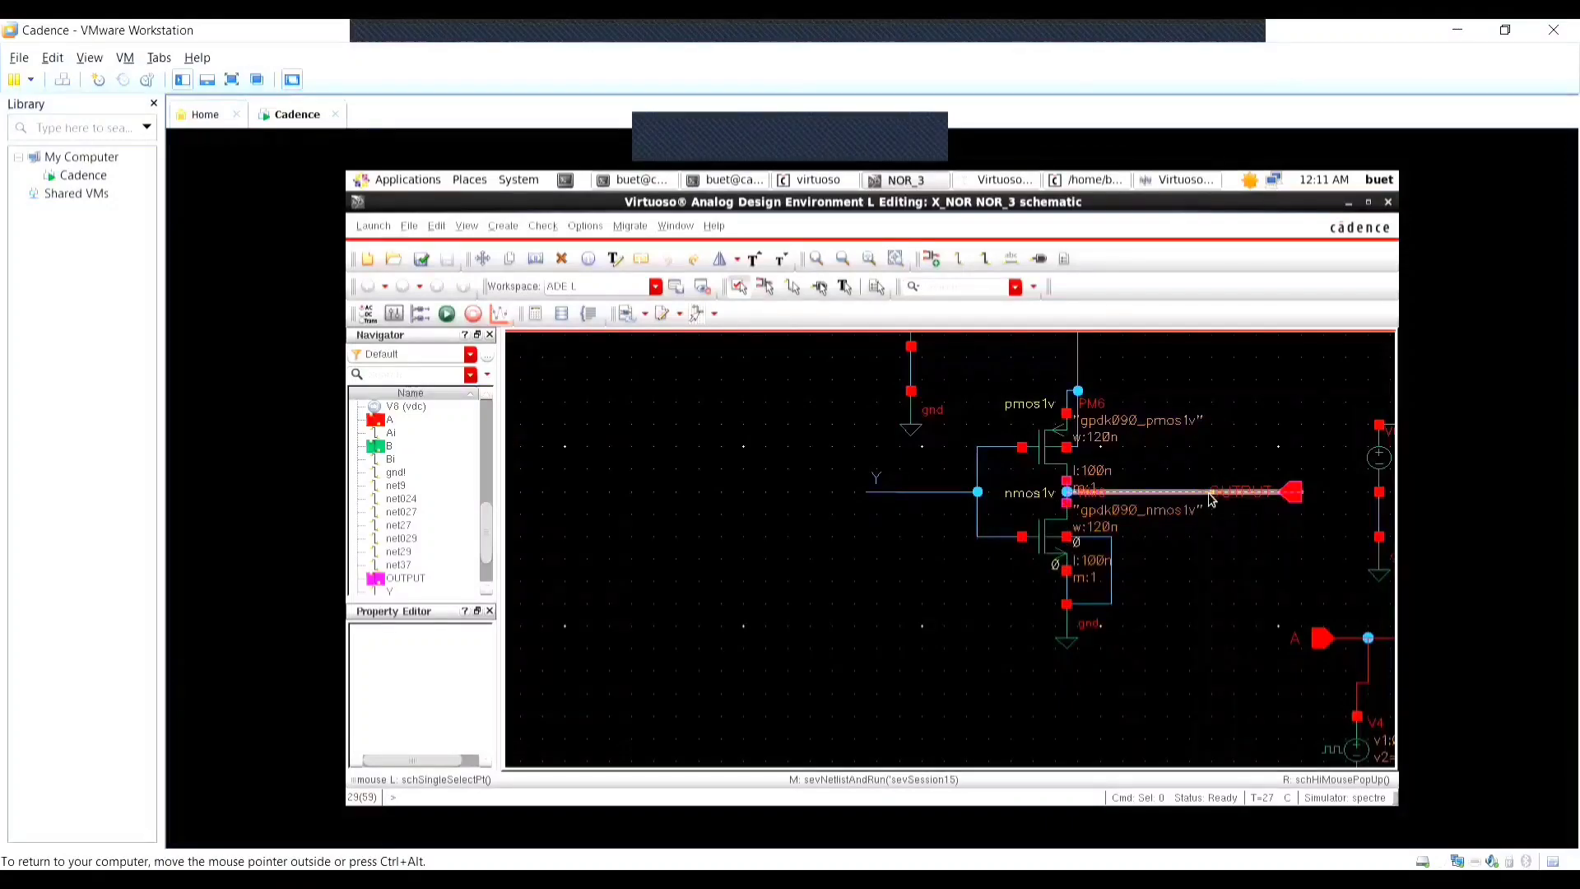
# Check the DC voltage in the properties of the vdc source supplying the output inverter.
pyautogui.scroll(2, 1211, 499)
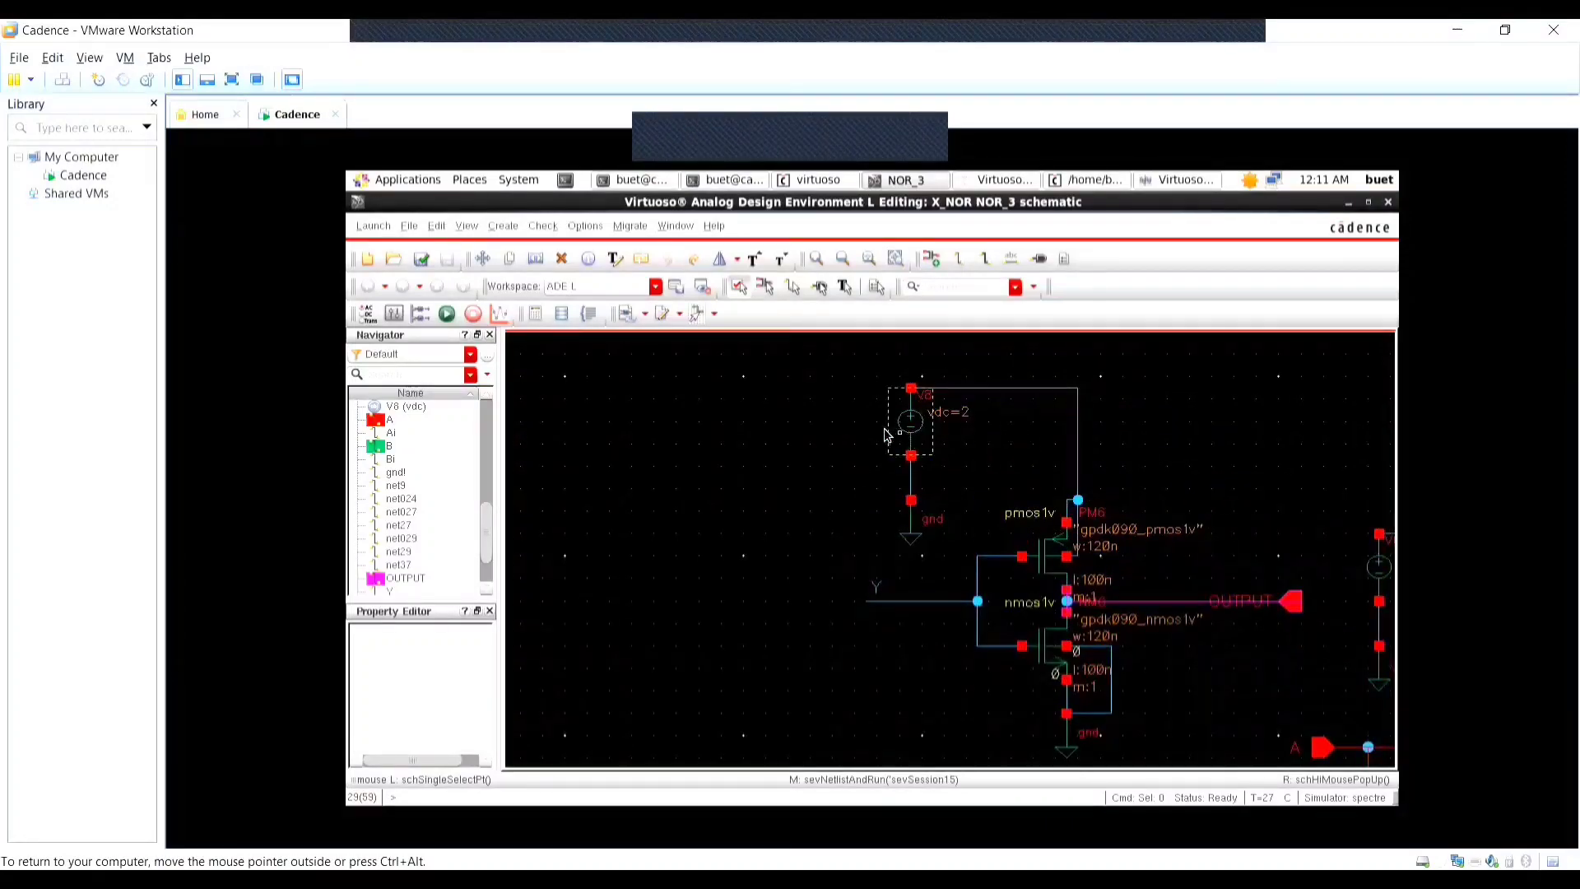
pyautogui.click(909, 431)
pyautogui.rightClick(909, 429)
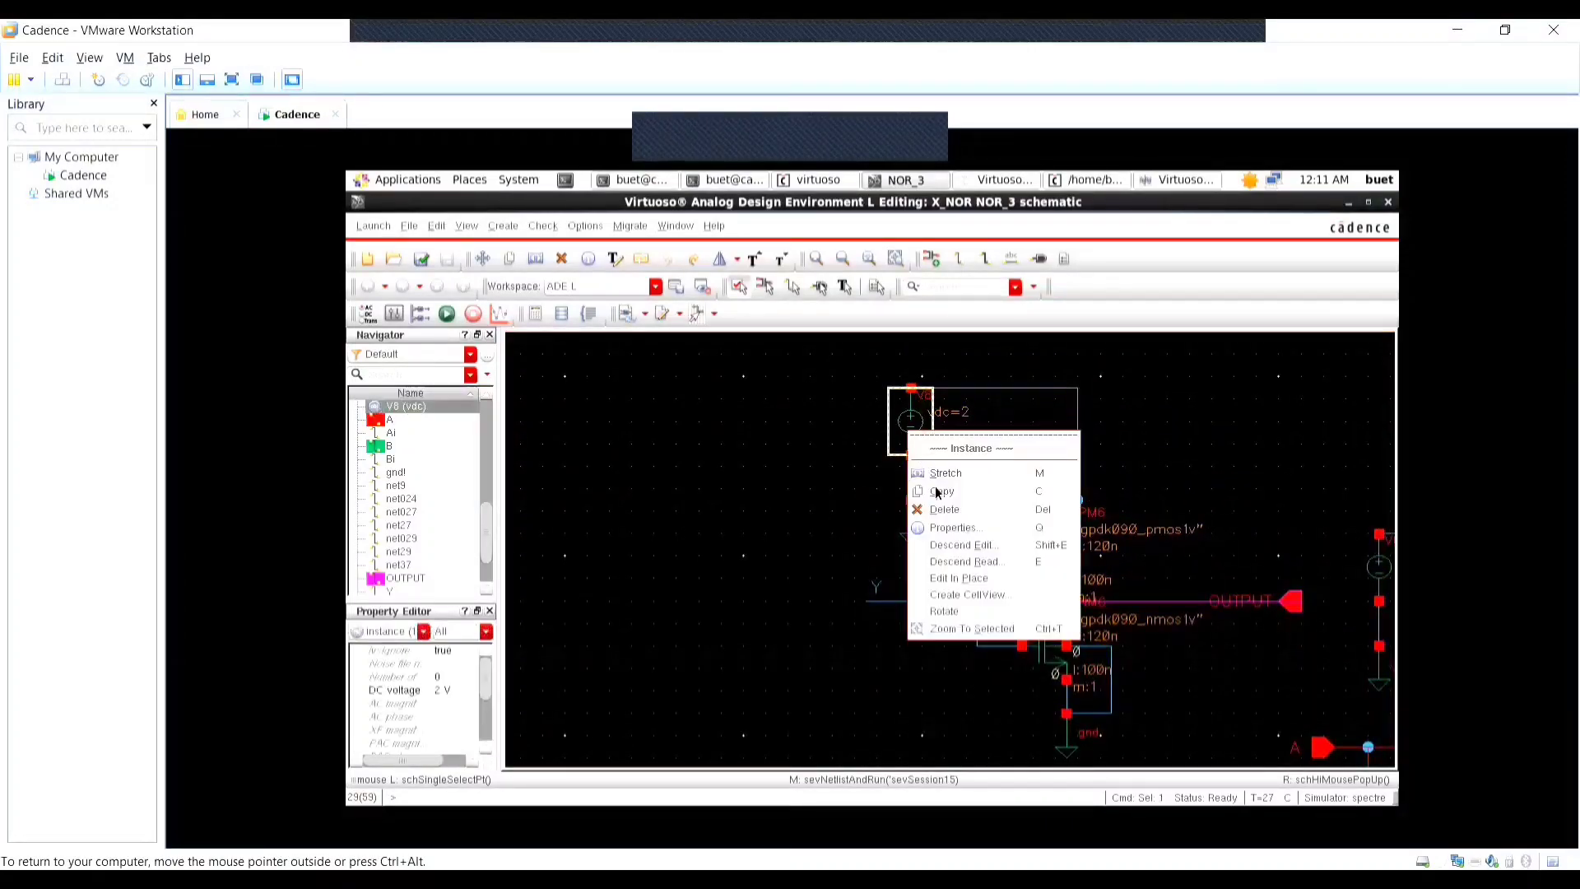
pyautogui.click(948, 536)
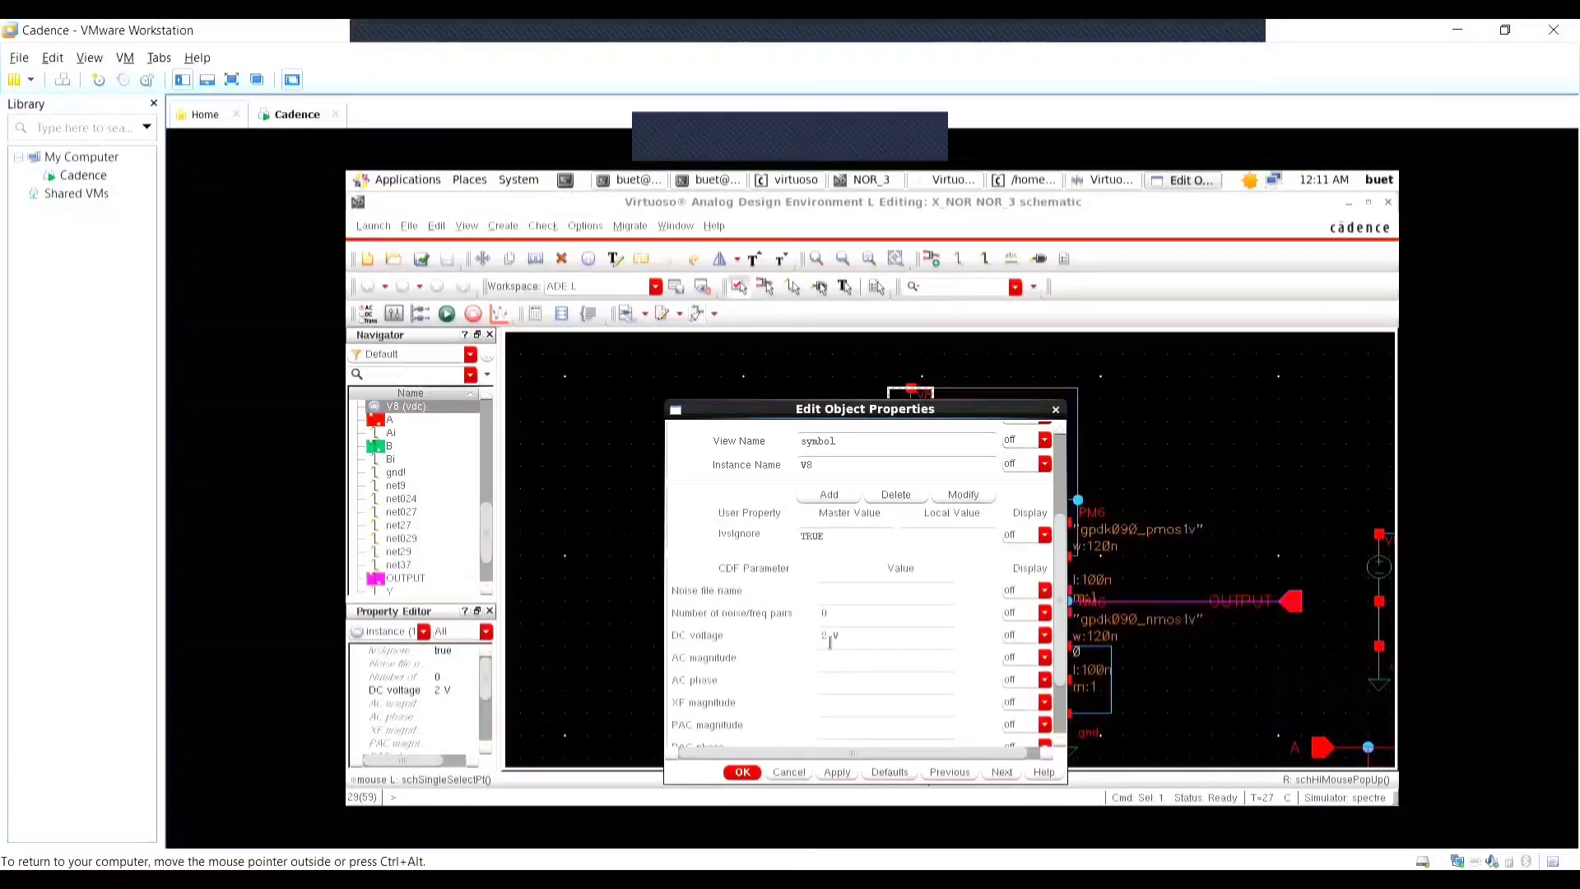
pyautogui.click(744, 772)
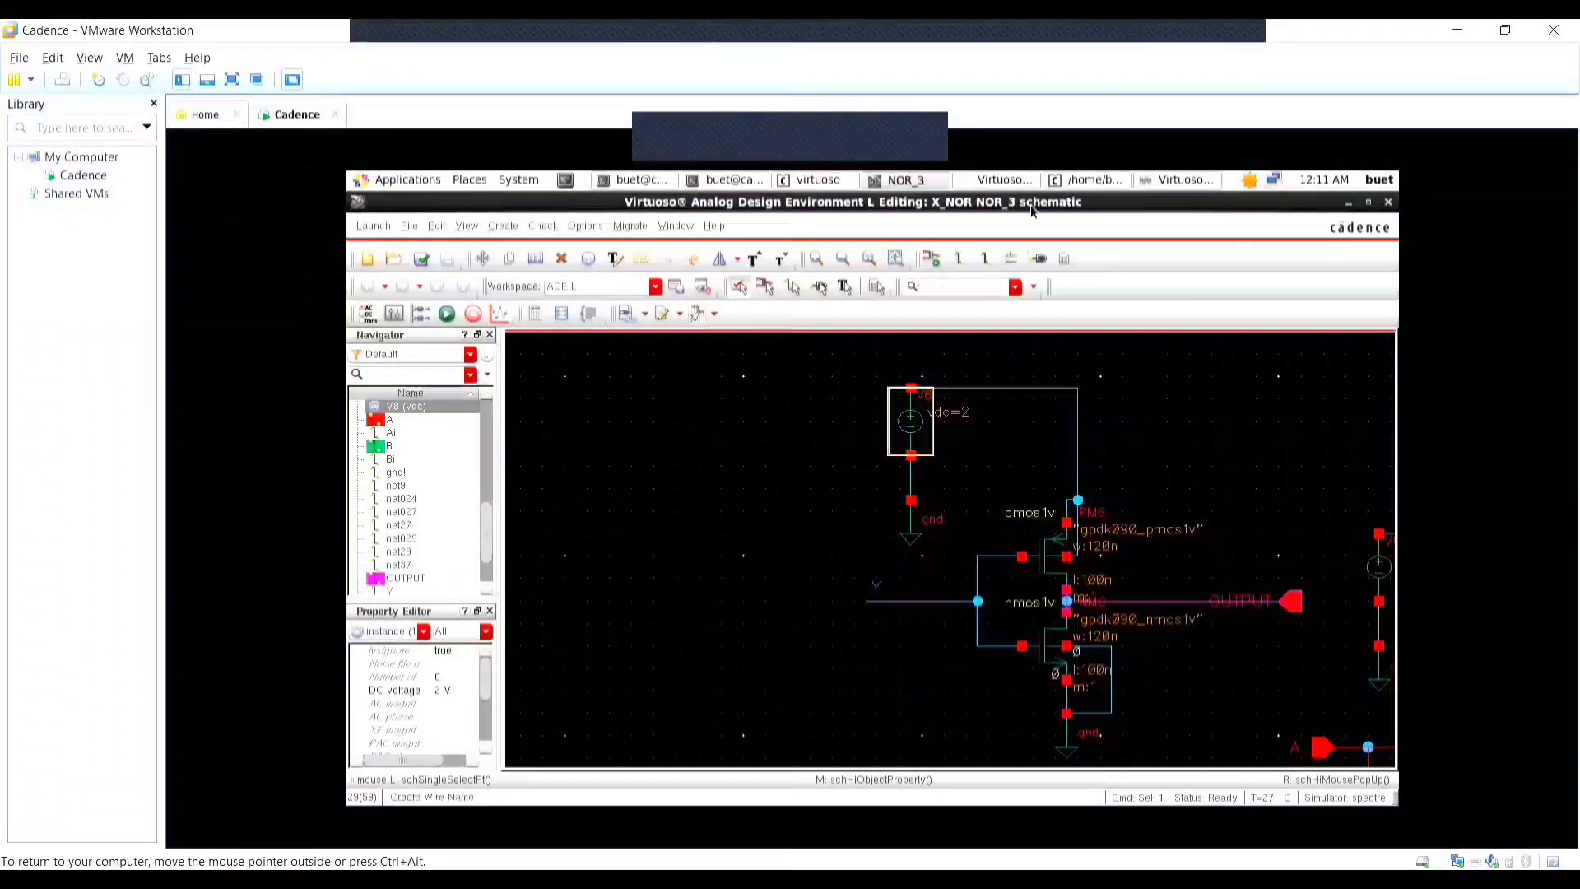
# Switch to the Analog Design Environment window, then netlist and run the X_NOR NOR_3 simulation.
pyautogui.click(1000, 179)
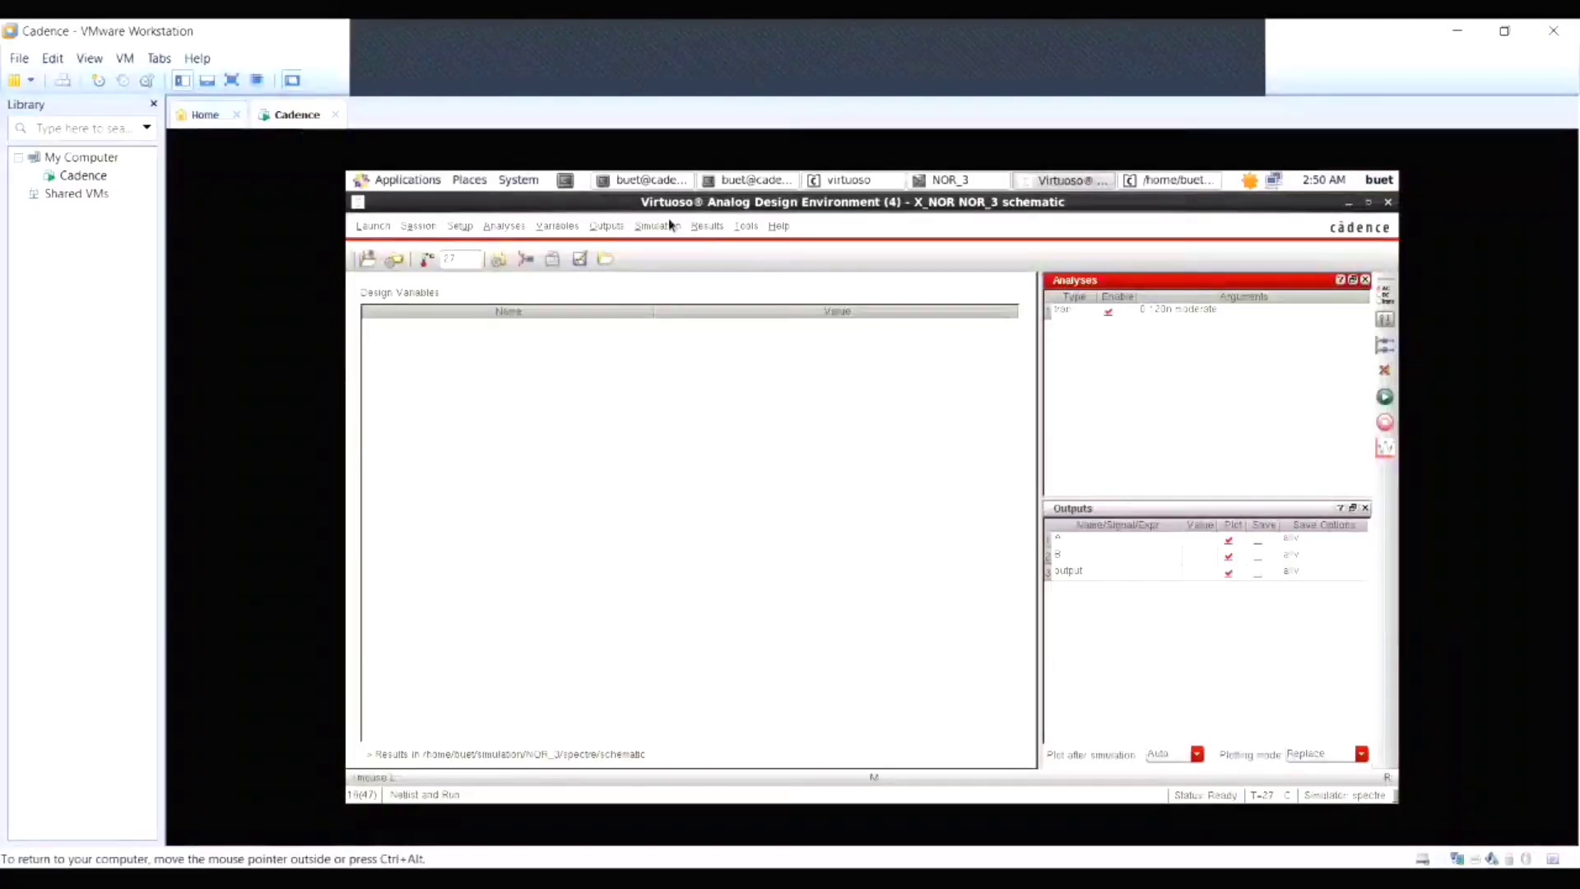
pyautogui.click(663, 225)
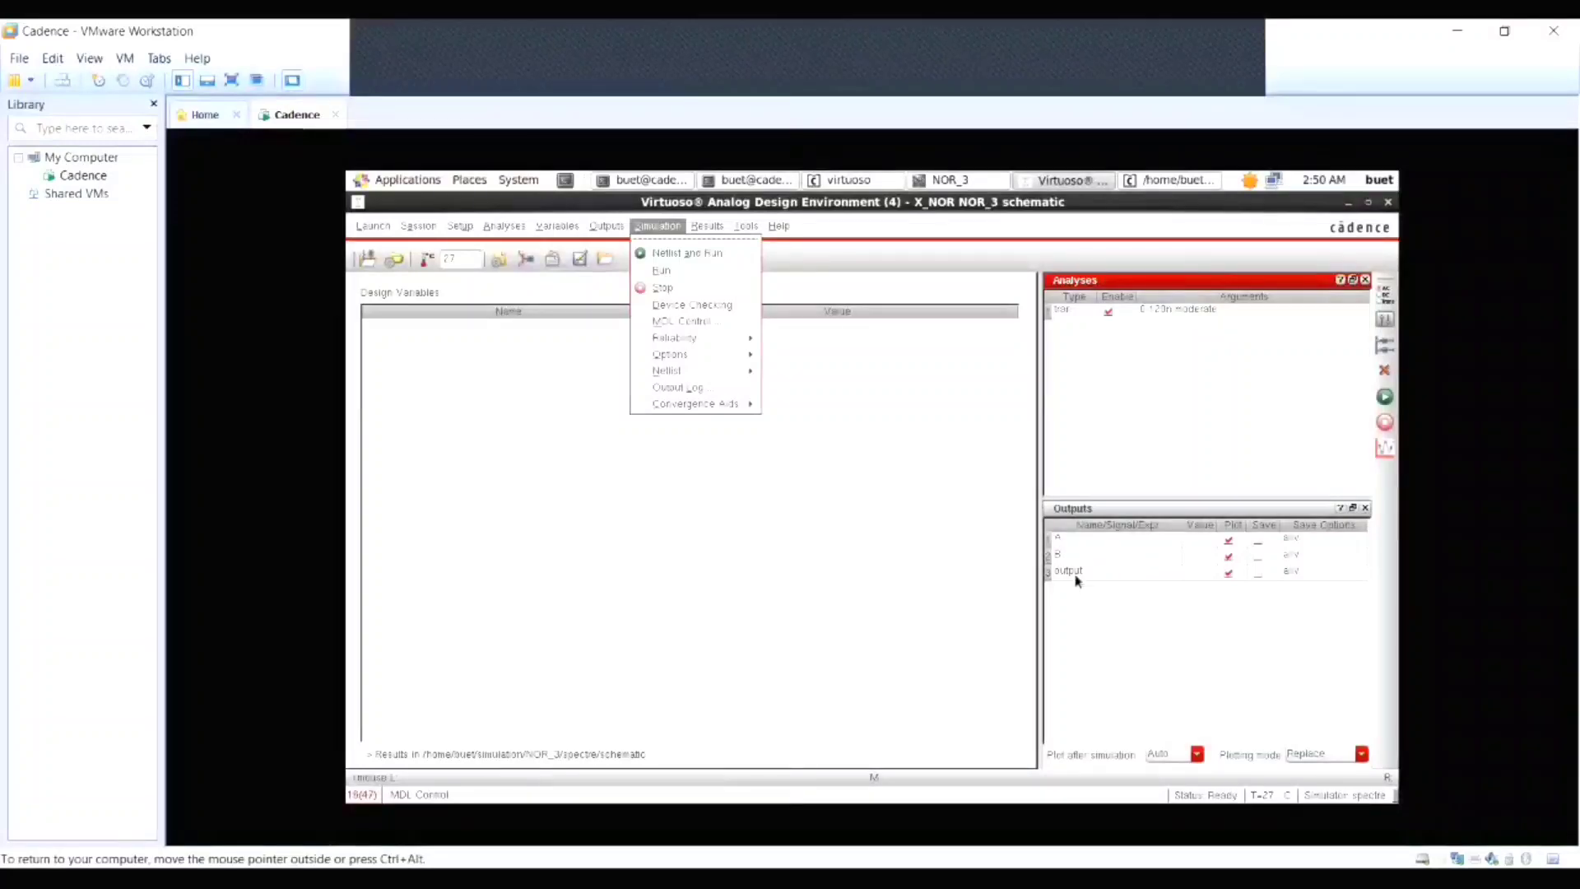
pyautogui.click(663, 253)
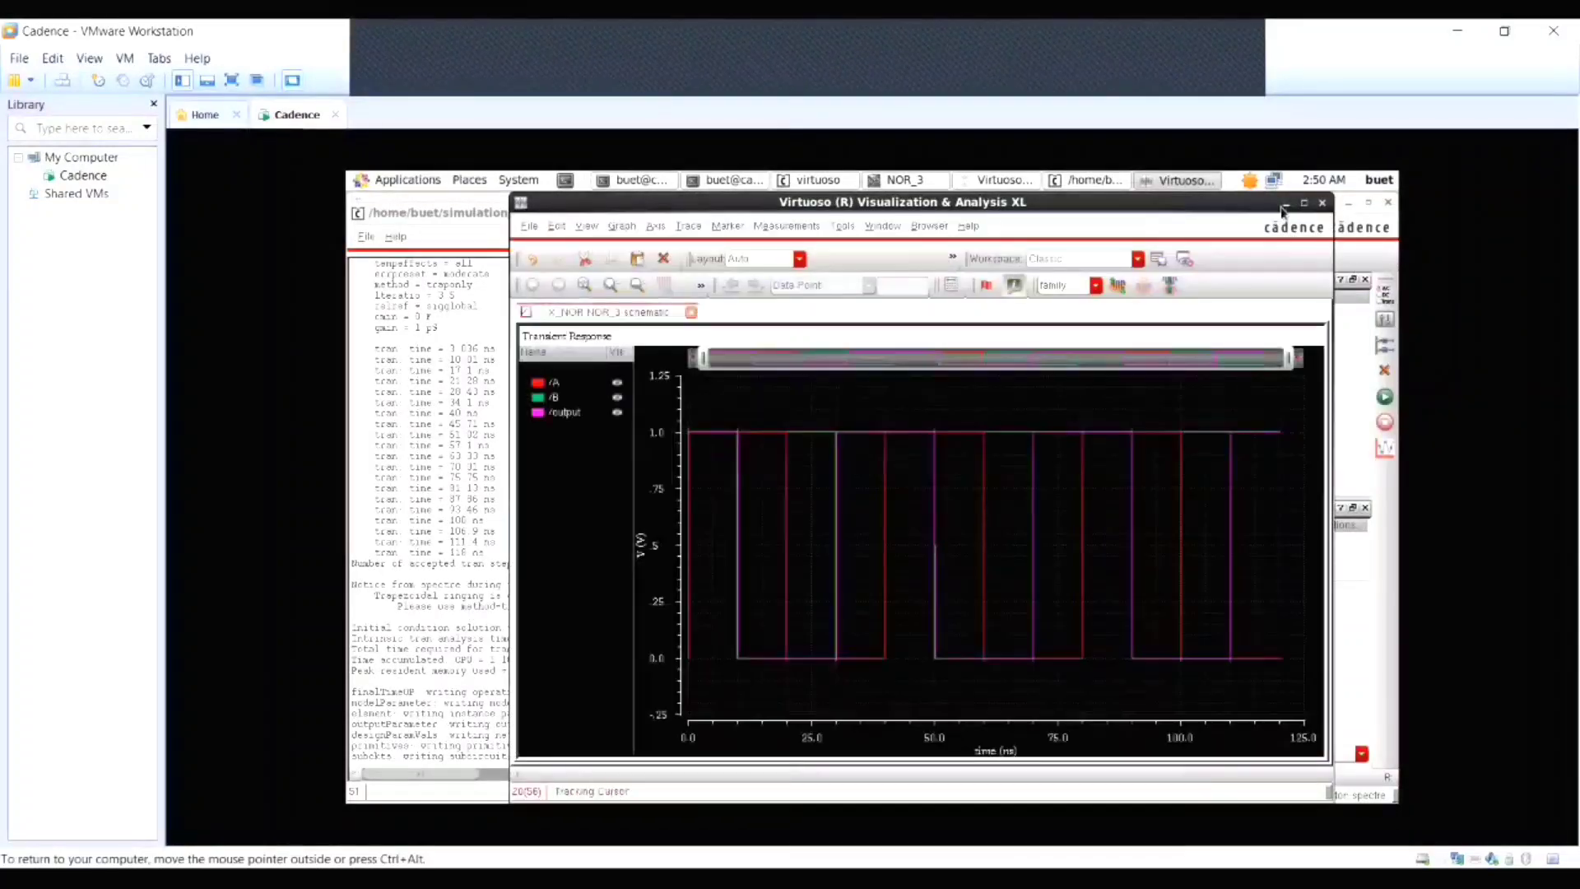
# Maximize the waveform window, show the virtual machine in full screen and split A, B and output into separate strips.
pyautogui.click(1304, 204)
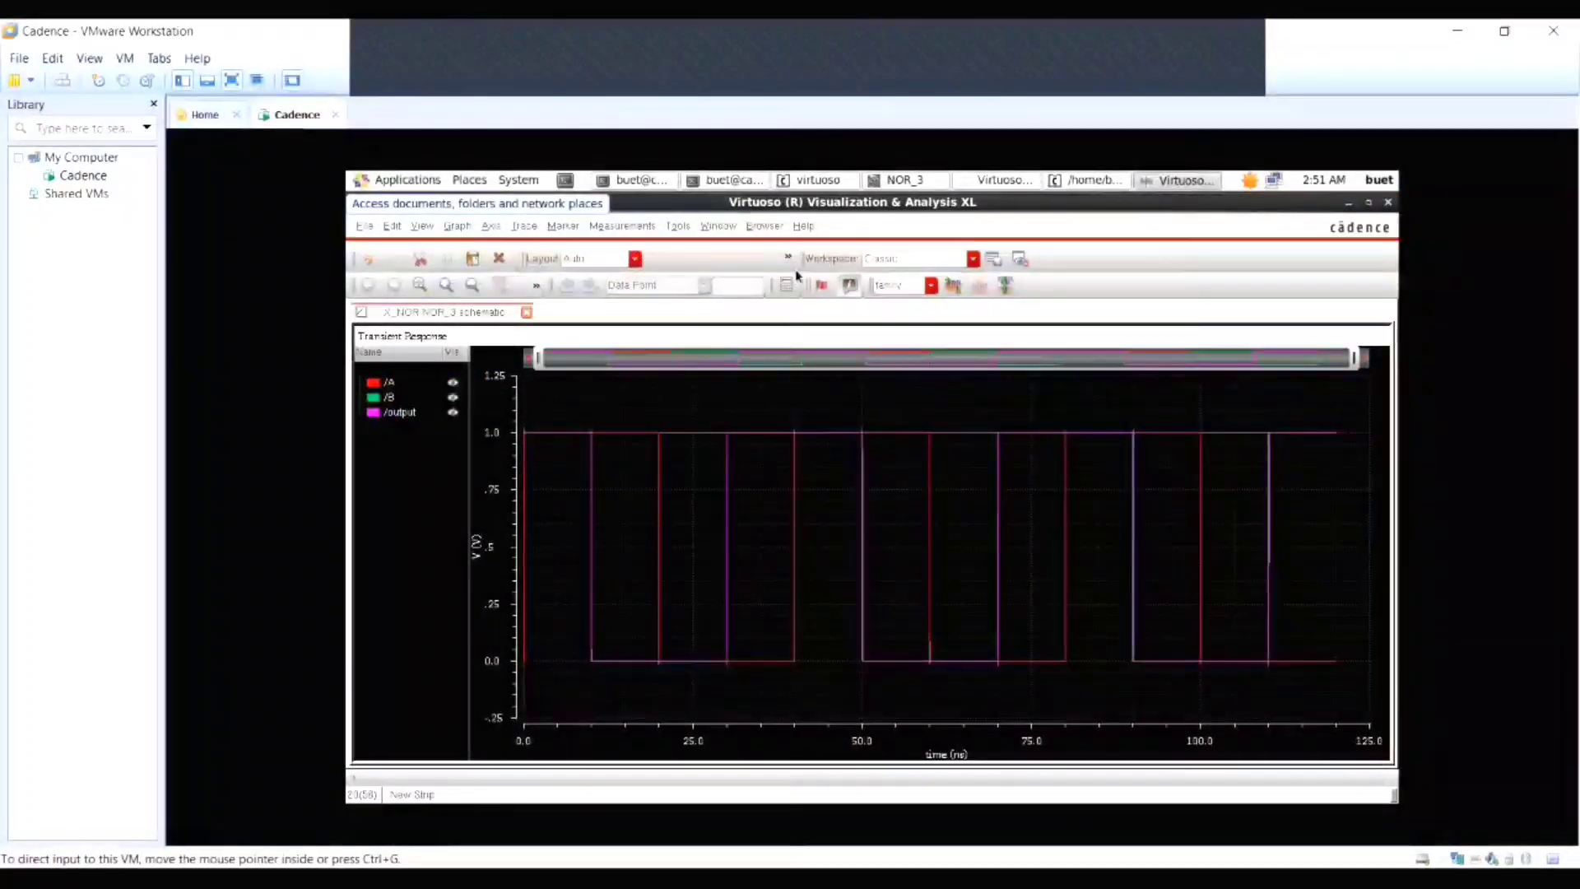
pyautogui.click(233, 80)
pyautogui.click(607, 114)
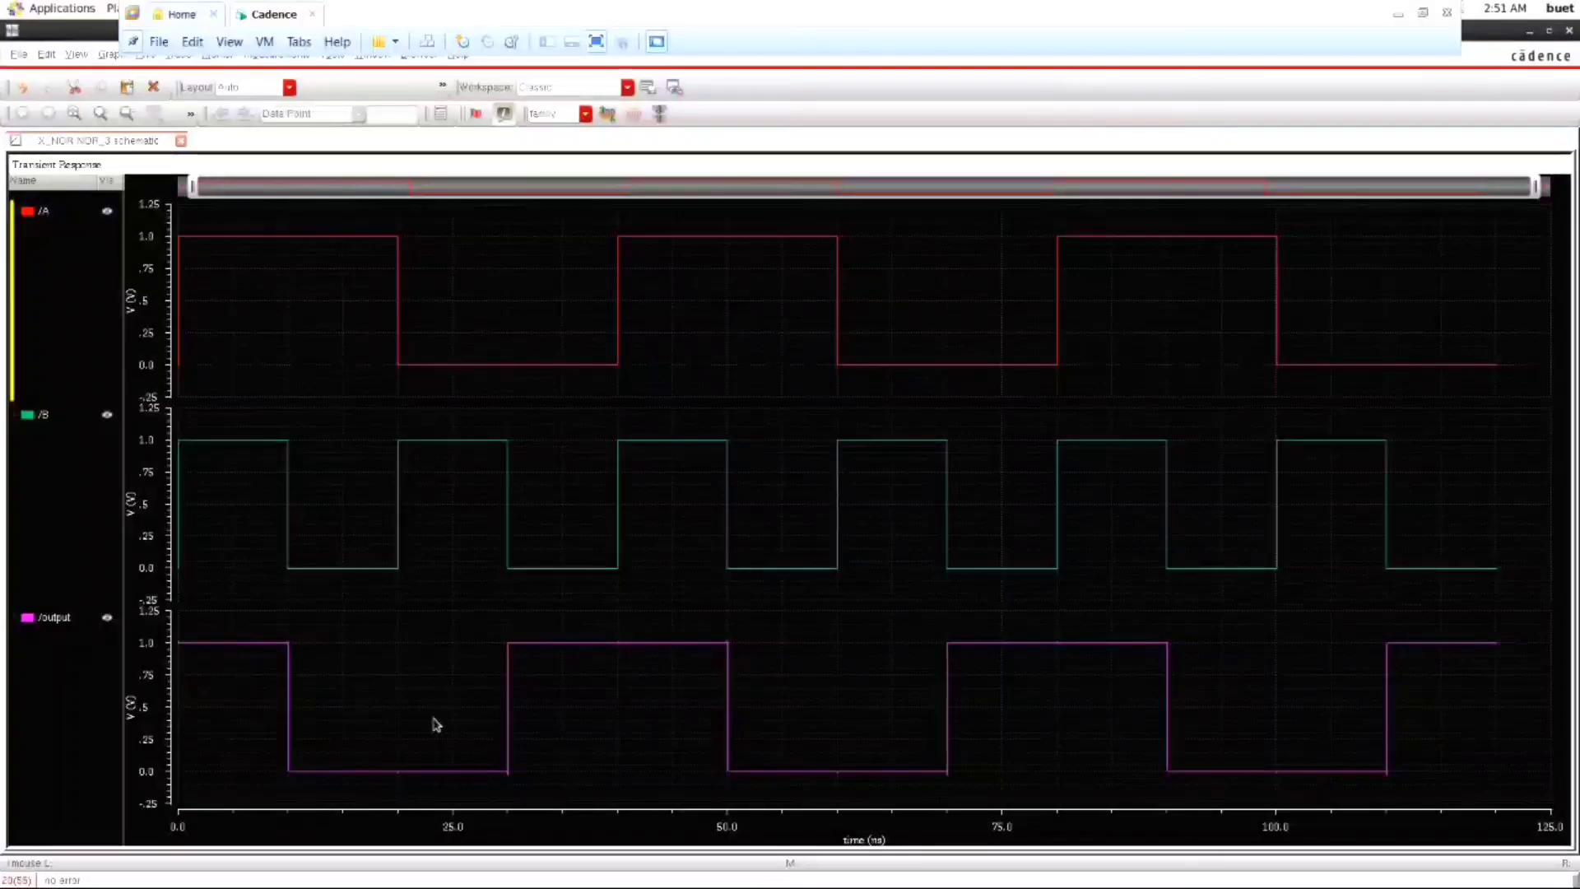
# Compare the logic levels of A, B and output across the transient waveforms to verify the XNOR behaviour.
pyautogui.moveTo(950, 652)
pyautogui.moveTo(730, 494)
pyautogui.moveTo(566, 372)
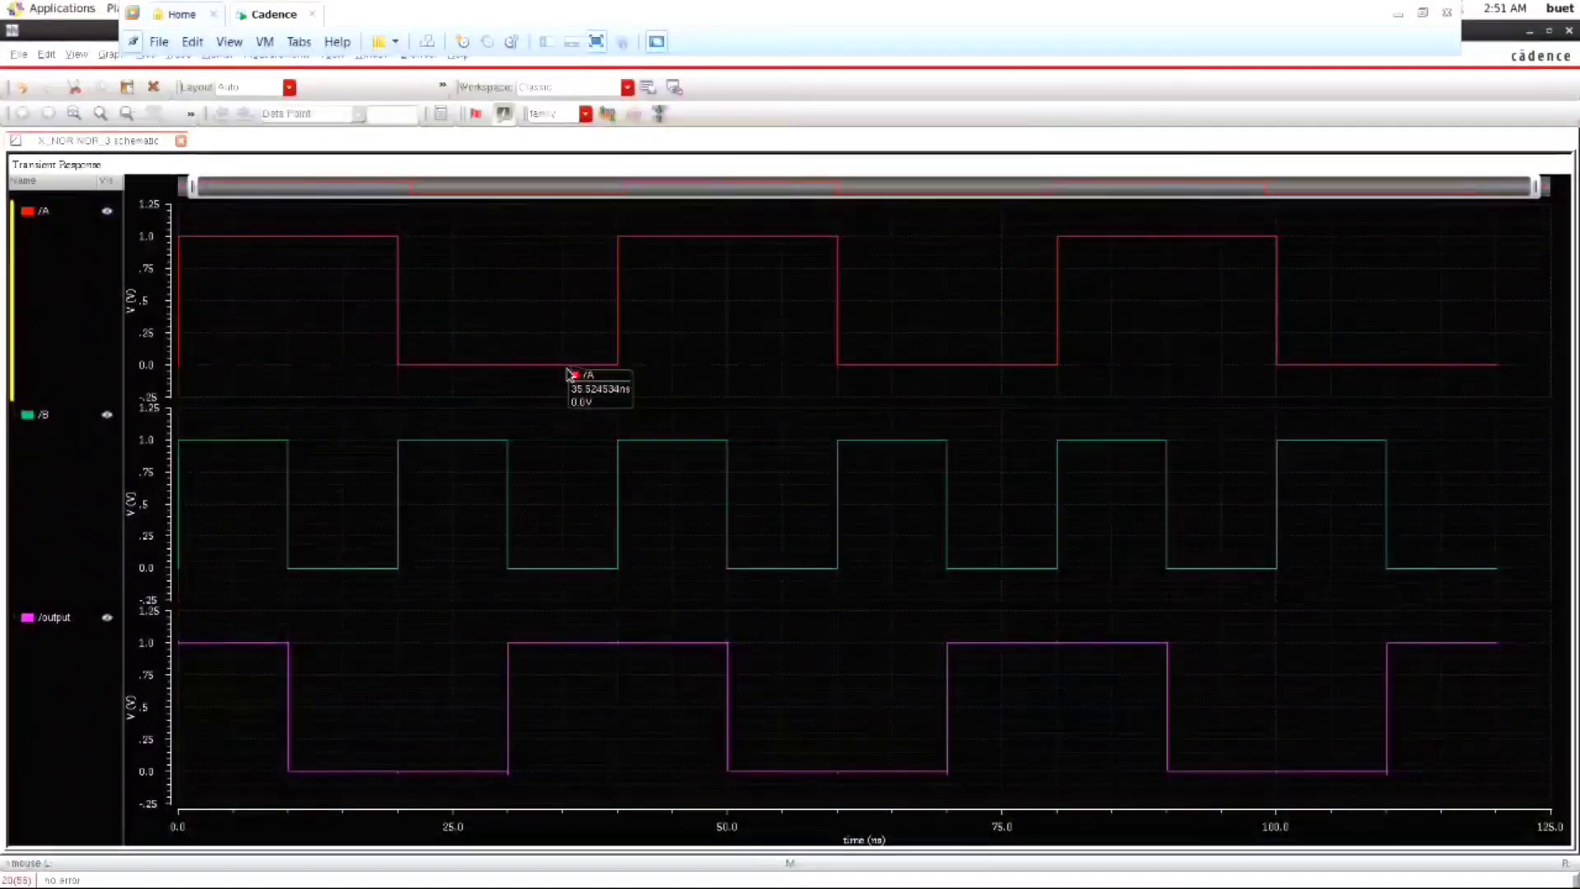
pyautogui.moveTo(537, 566)
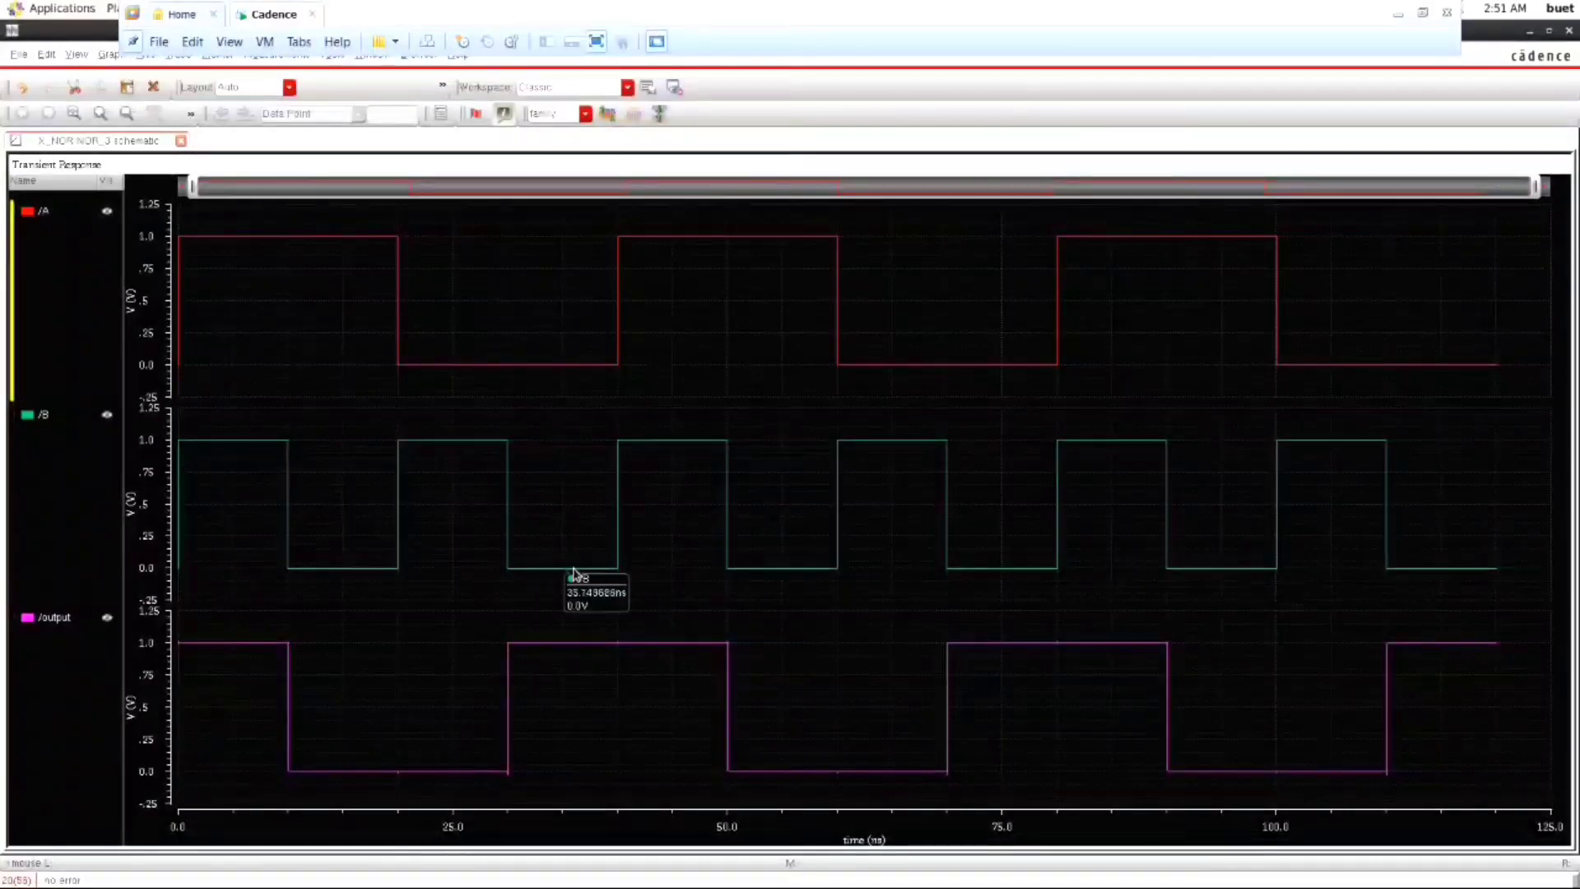
pyautogui.moveTo(559, 650)
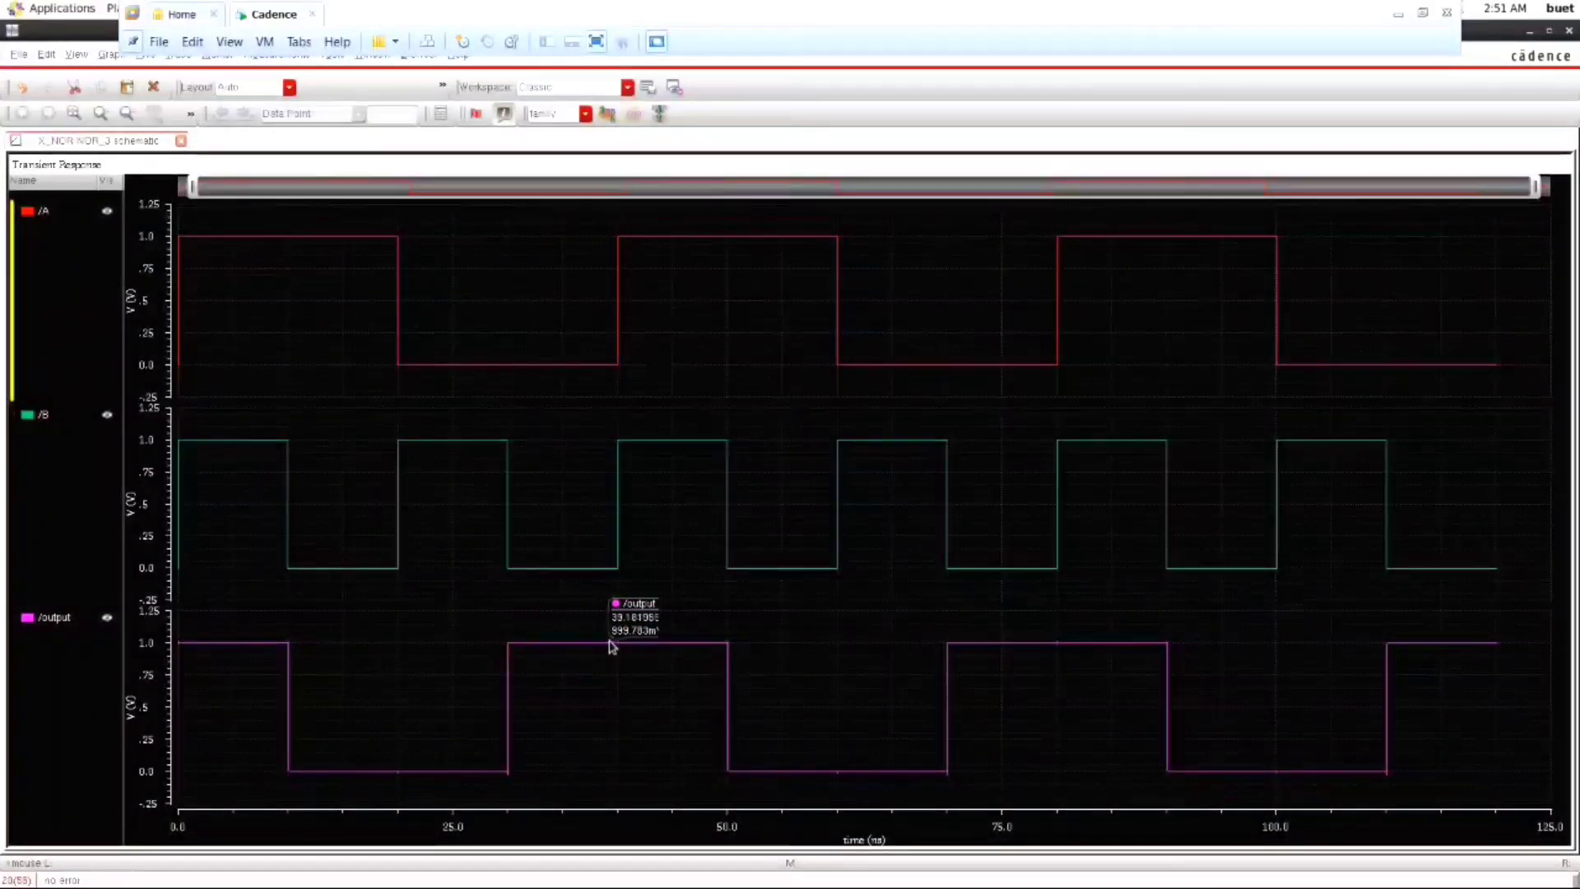
pyautogui.moveTo(634, 245)
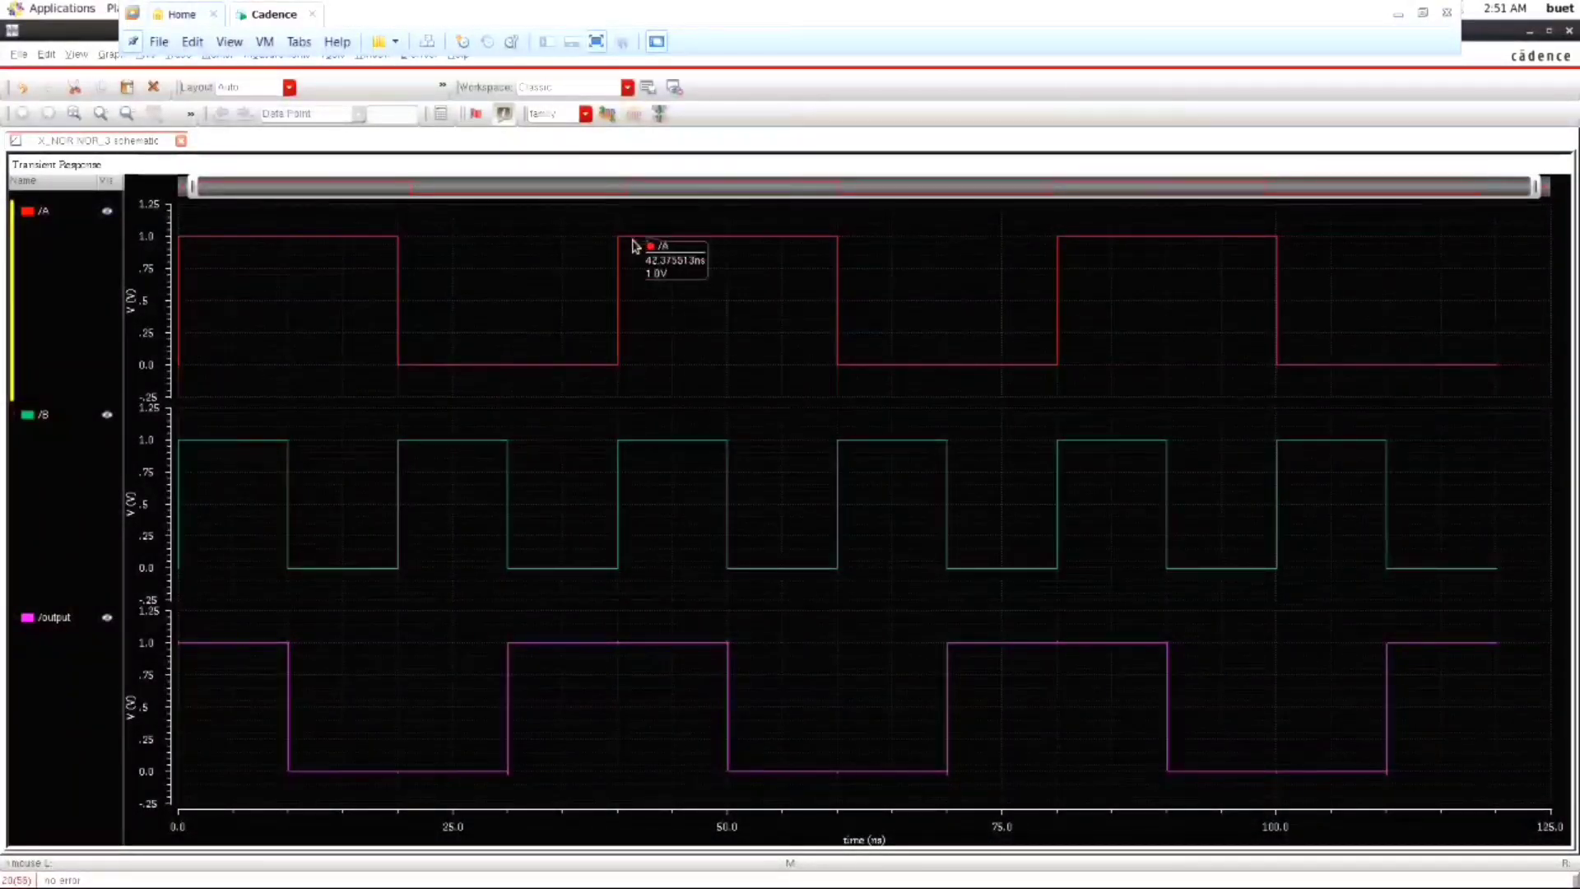
pyautogui.moveTo(663, 449)
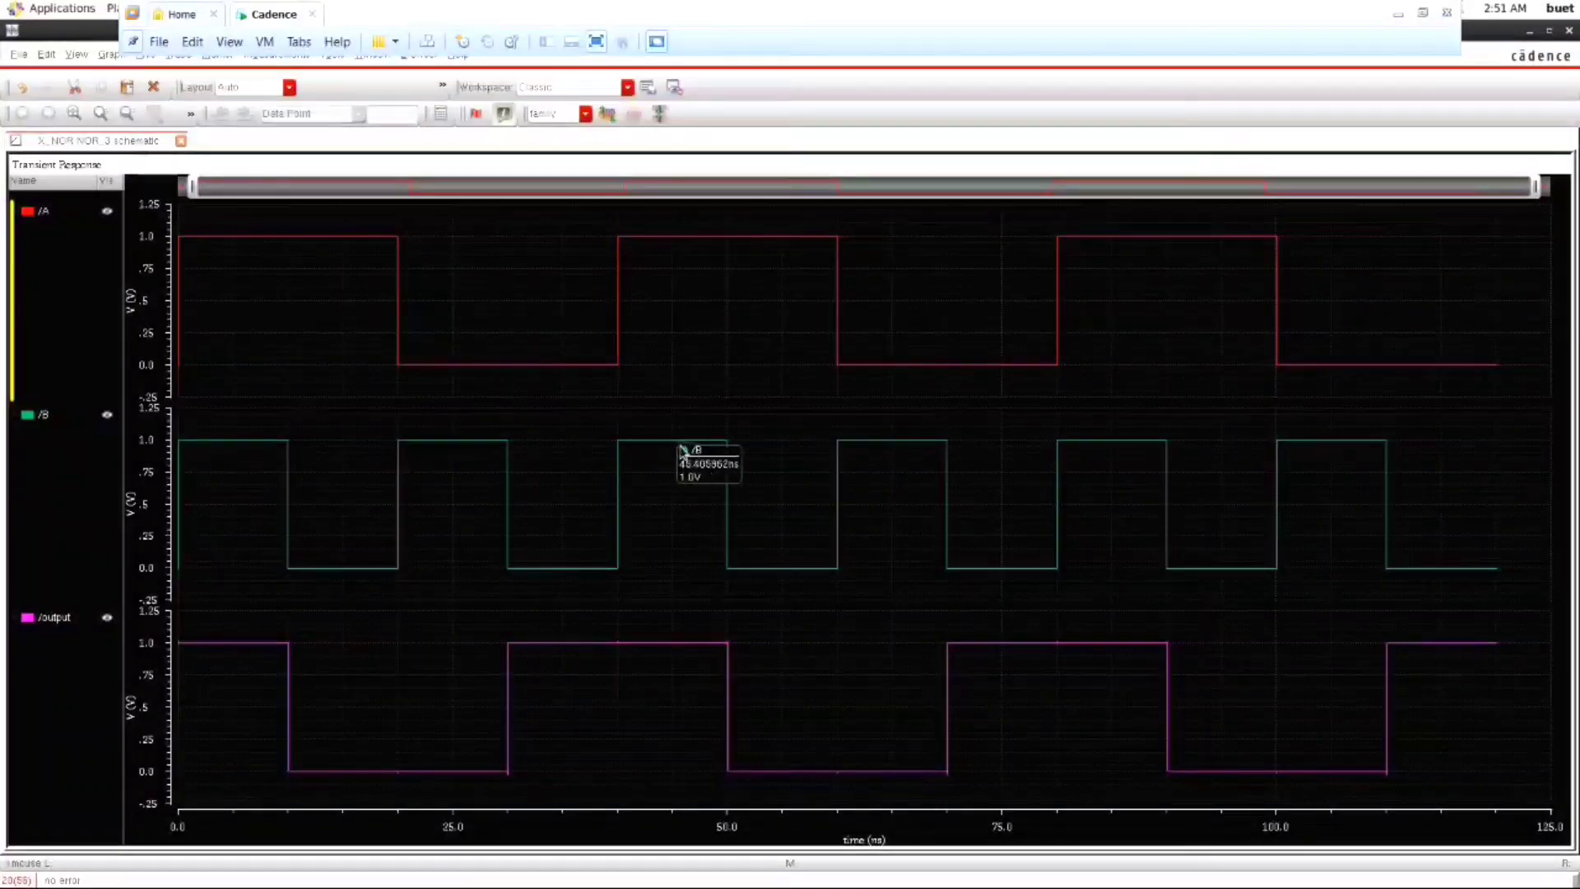
pyautogui.moveTo(696, 647)
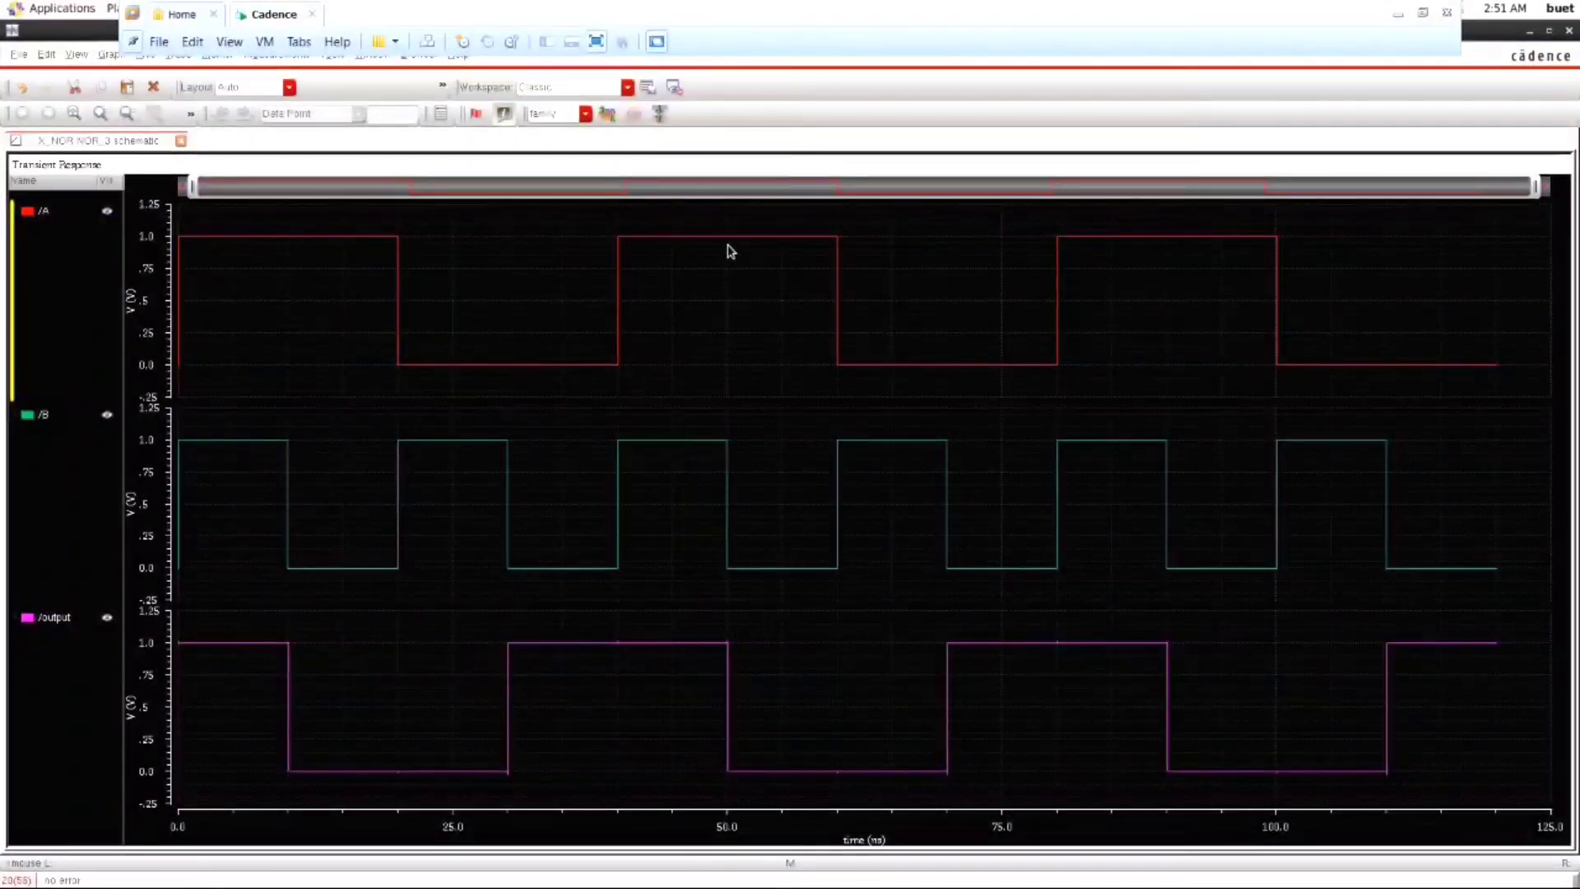